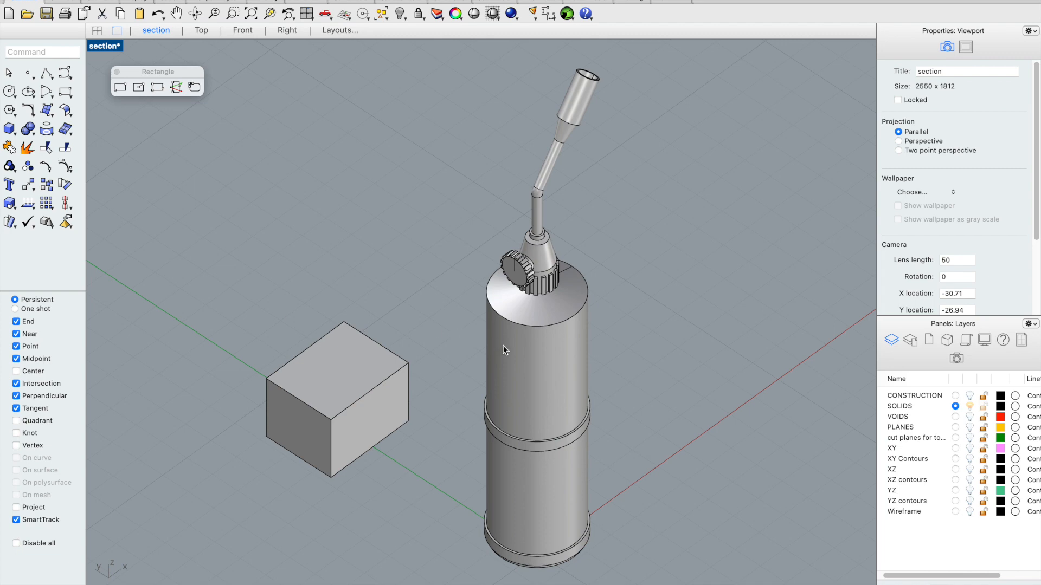
Step: Turn on the XY, XZ and YZ layers to show the section planes beside the torch model
left_click(969, 449)
left_click(969, 469)
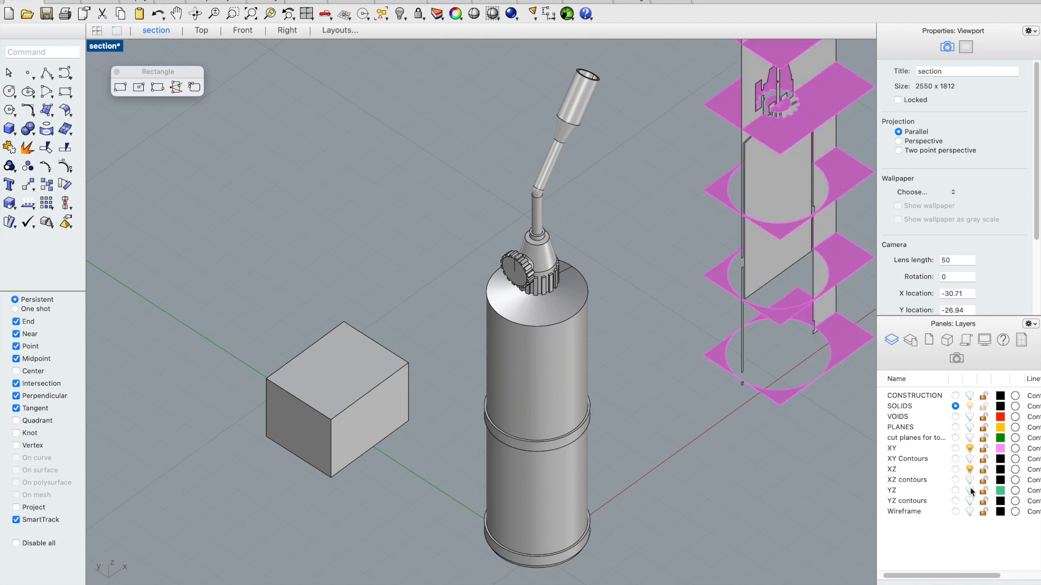
left_click(970, 490)
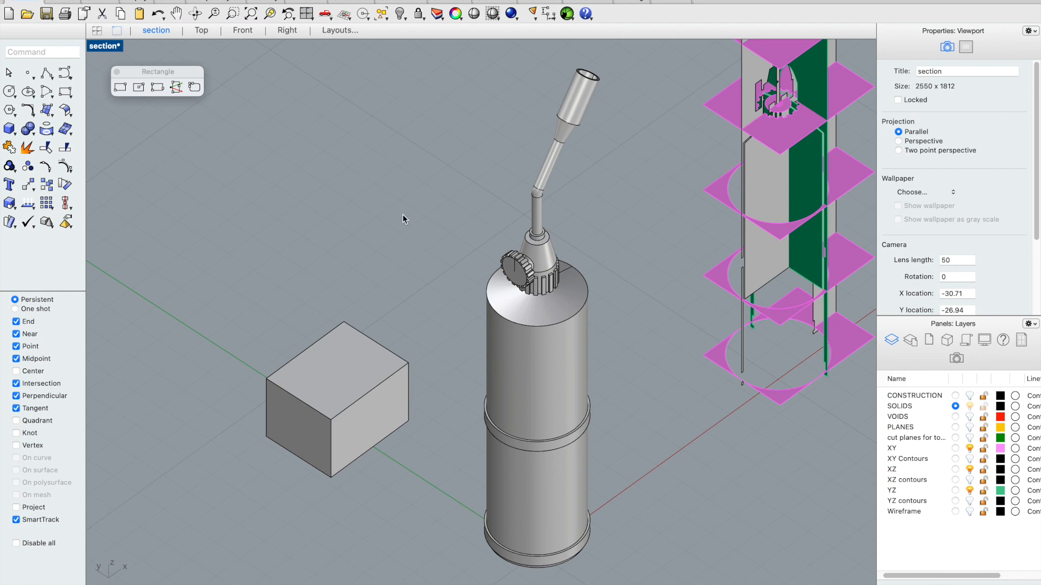
right_click_drag(403, 213, 170, 406)
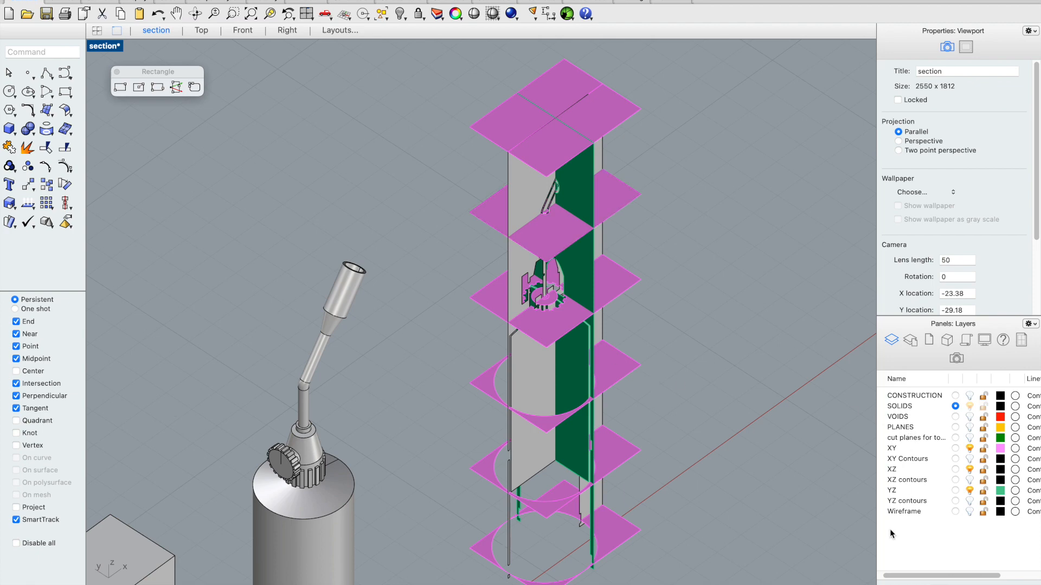
Step: Create a new layer named "XY borders" directly below the XY layer
left_click(909, 448)
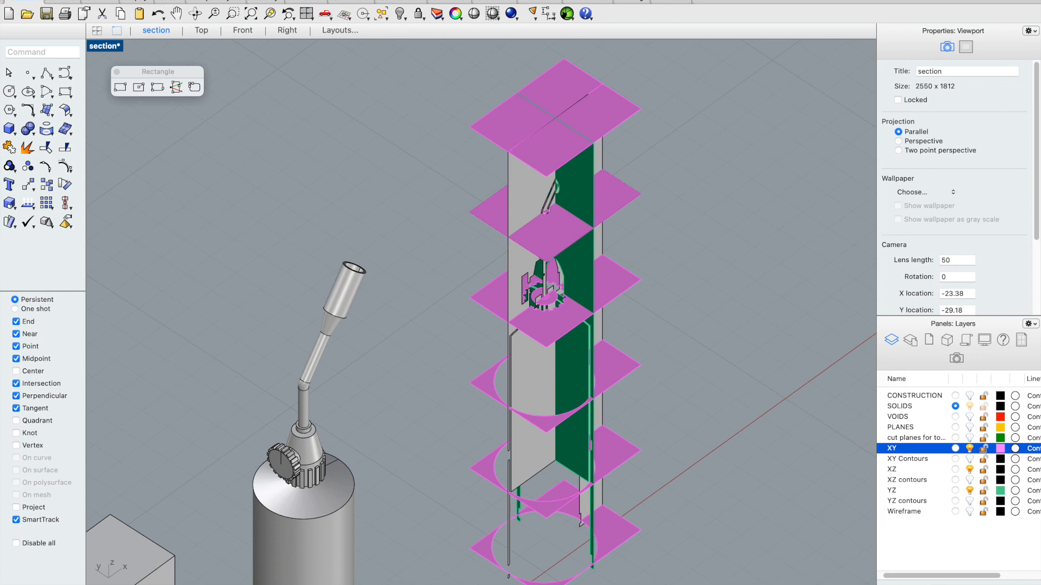
type("XY borders")
key("Return")
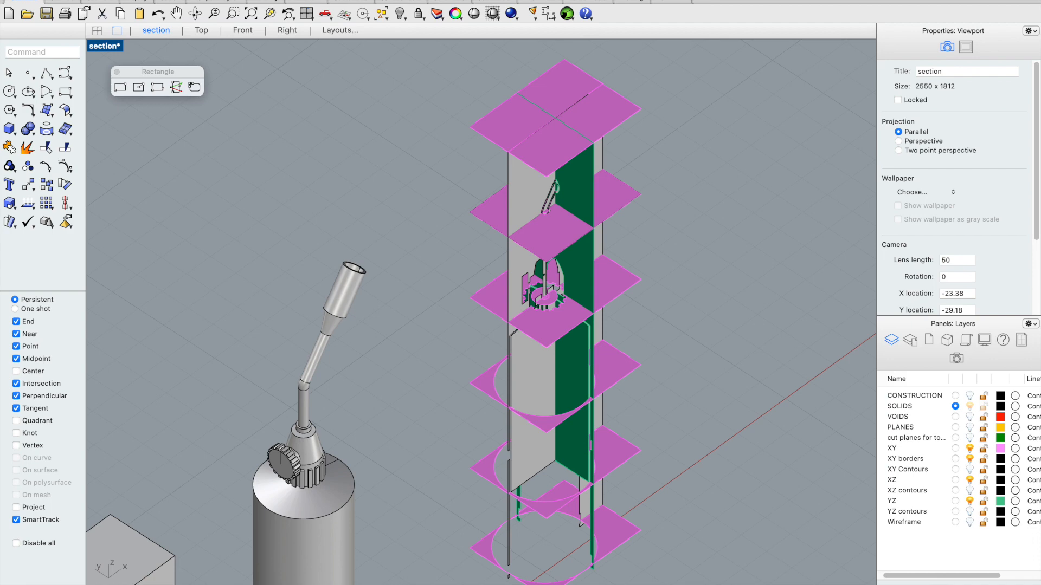
Step: Create a new layer named "XZ borders" directly below the XZ layer
left_click(904, 479)
left_click(887, 583)
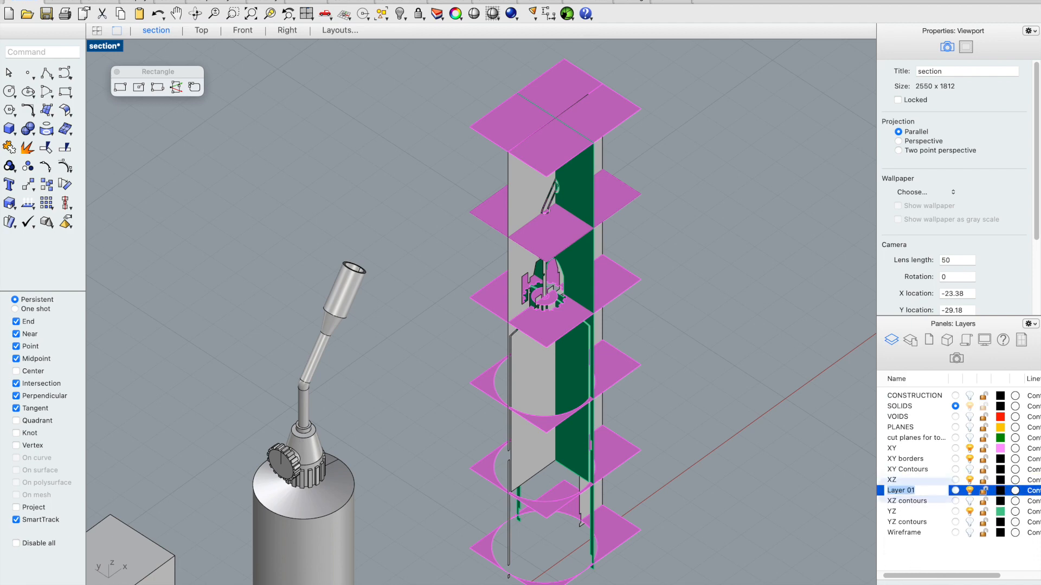
type("X")
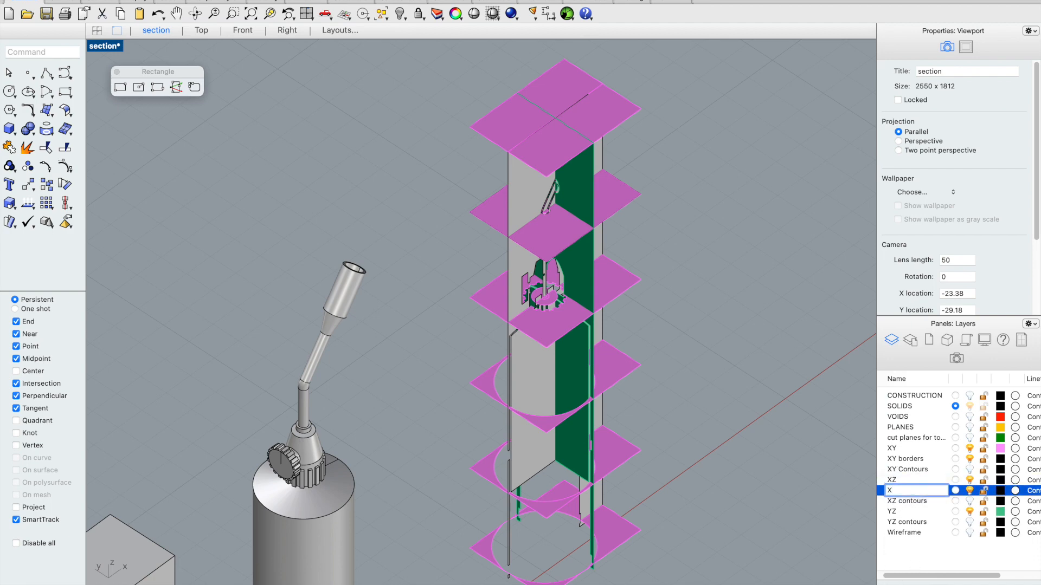
type("Z borders")
key("Return")
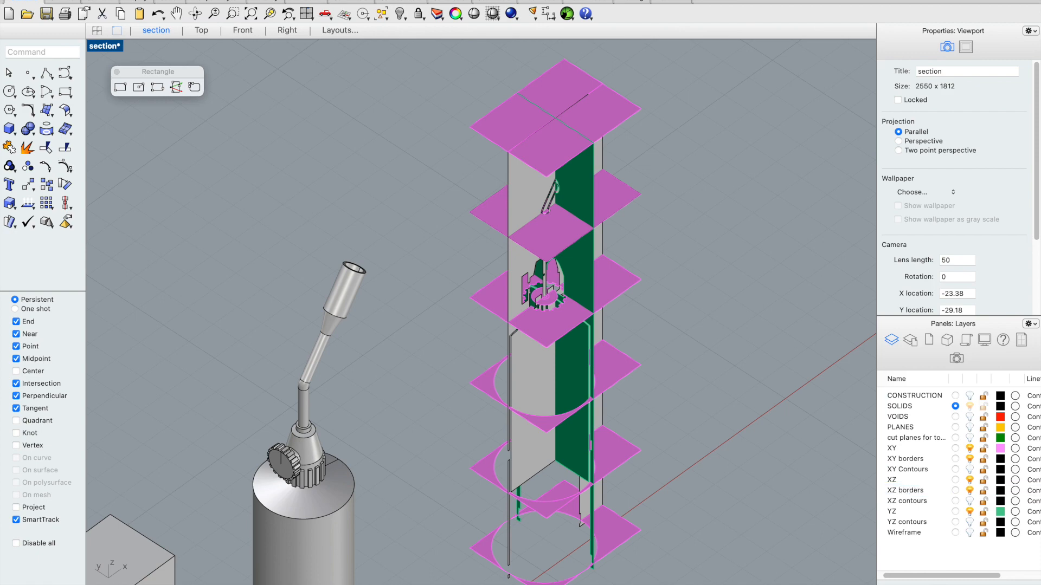
Step: Create a new layer named "YZ borders" directly below the YZ layer
left_click(909, 511)
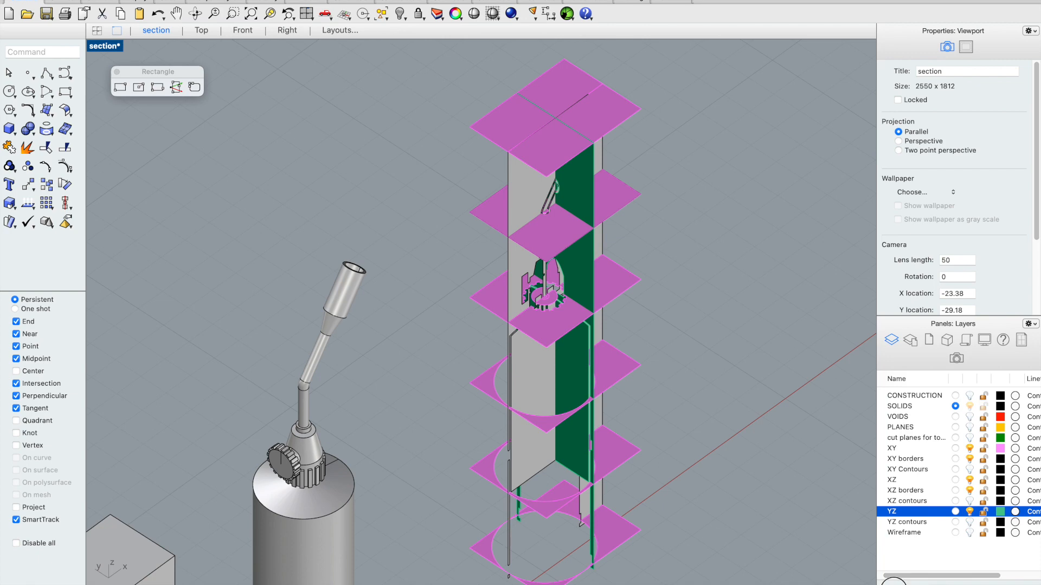
left_click(888, 584)
type("Y")
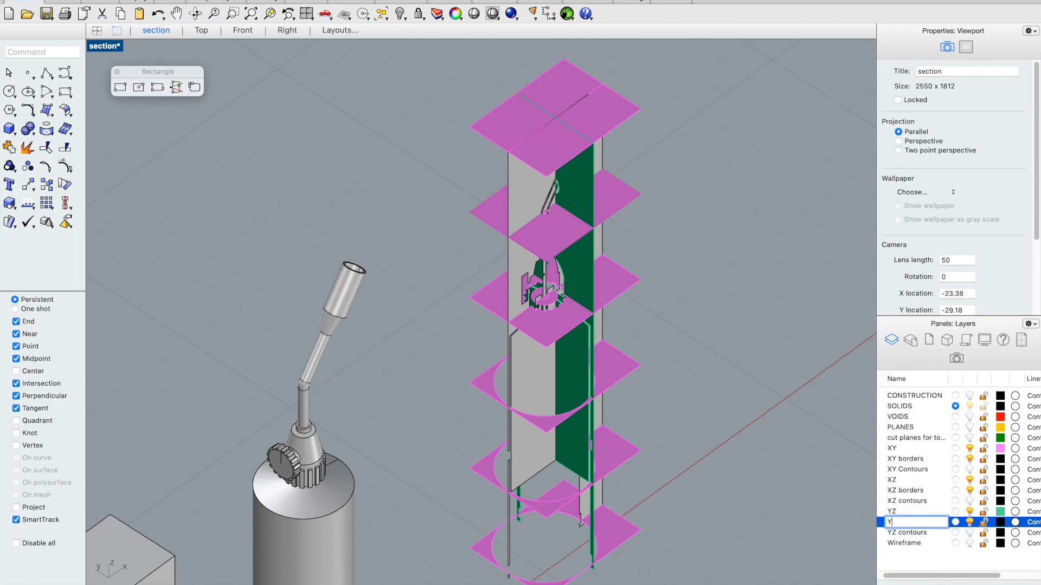
type("Z borders")
left_click(929, 552)
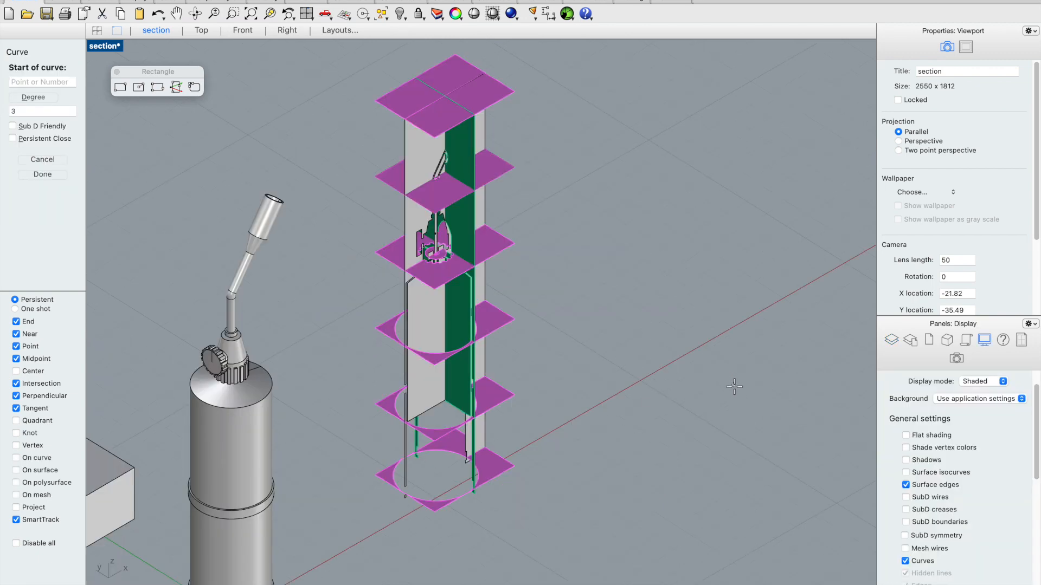
Step: Draw a closed, irregular degree 3 curve with a notched far side on the ground beside the section planes
left_click(738, 384)
left_click(745, 448)
left_click(676, 431)
left_click(654, 428)
left_click(585, 352)
left_click(626, 286)
left_click(681, 361)
left_click(714, 318)
left_click(731, 287)
left_click(759, 356)
left_click(738, 383)
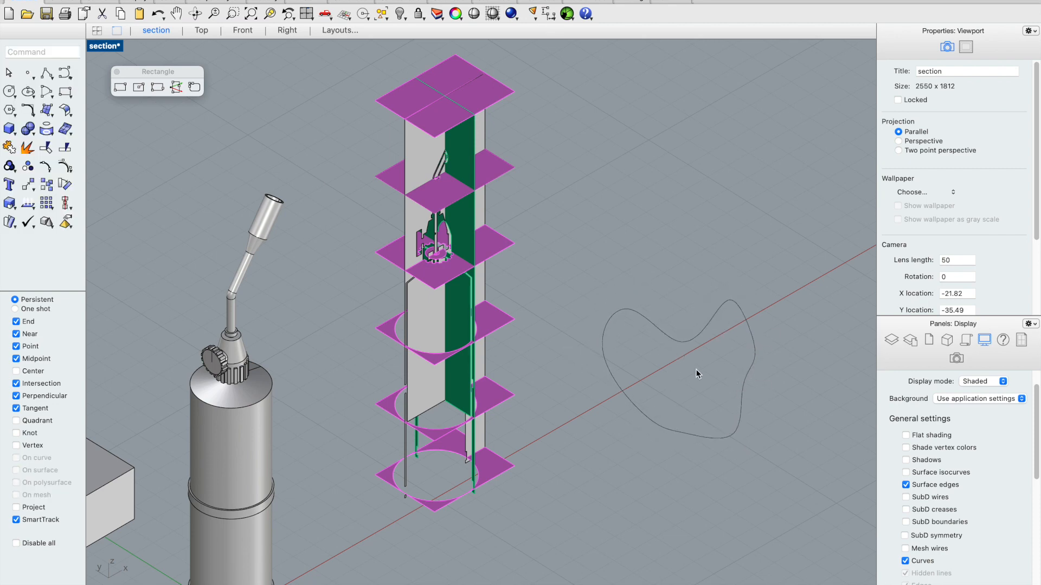
Step: Draw a smaller closed degree 3 curve inside the first one to outline a hole
key("Return")
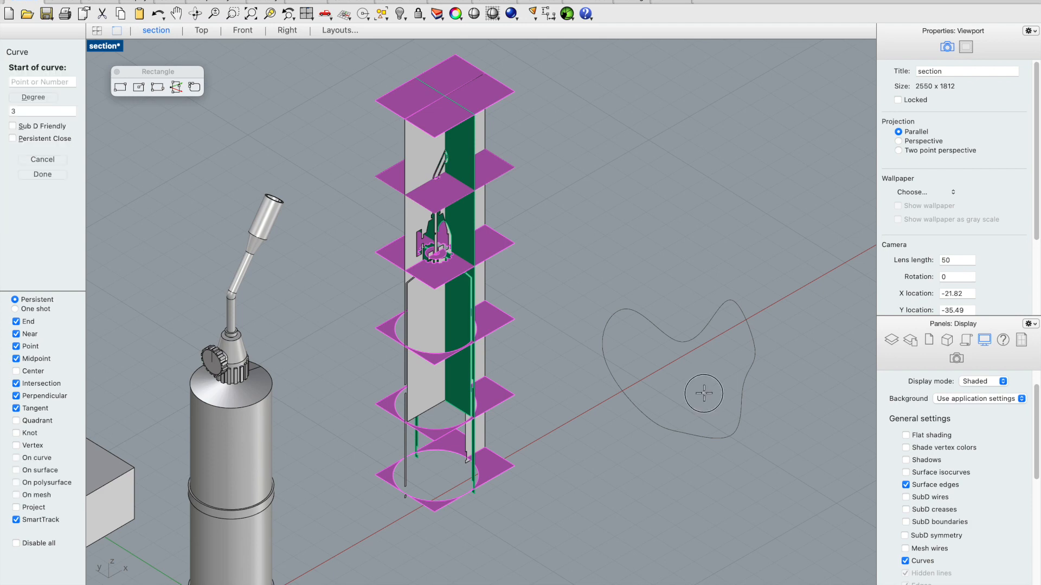
left_click(703, 393)
left_click(673, 397)
left_click(639, 356)
left_click(680, 360)
left_click(699, 357)
left_click(712, 360)
left_click(716, 372)
left_click(710, 380)
left_click(702, 393)
Step: Extrude both closed curves upward together as one solid with a hole through it
mouse_move(655, 256)
right_mouse_down()
mouse_move(653, 225)
mouse_move(666, 257)
mouse_move(662, 249)
right_mouse_up()
left_click_drag(770, 269, 548, 457)
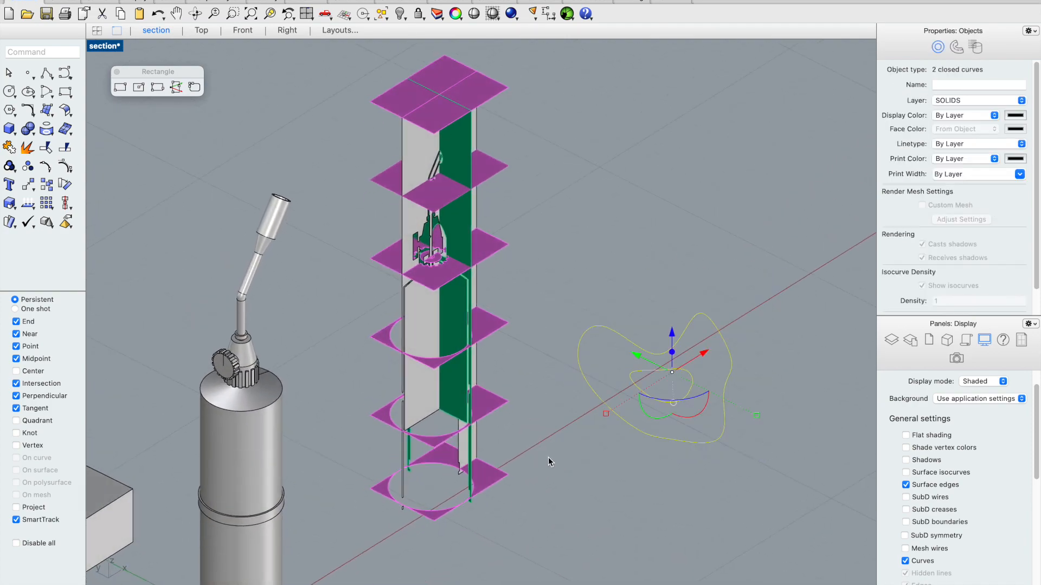
type("ext")
key("Return")
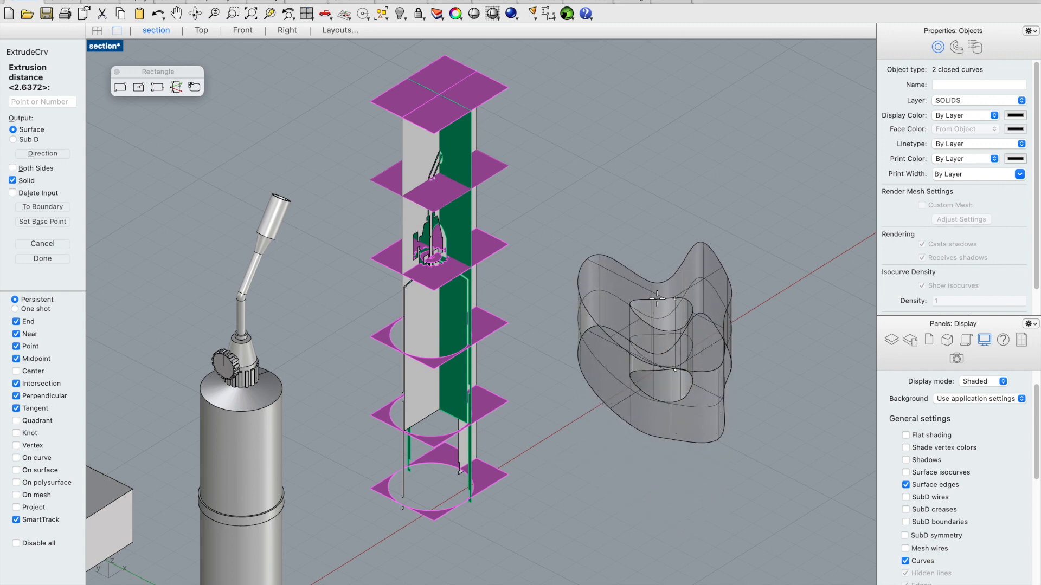
left_click(642, 274)
left_click(643, 232)
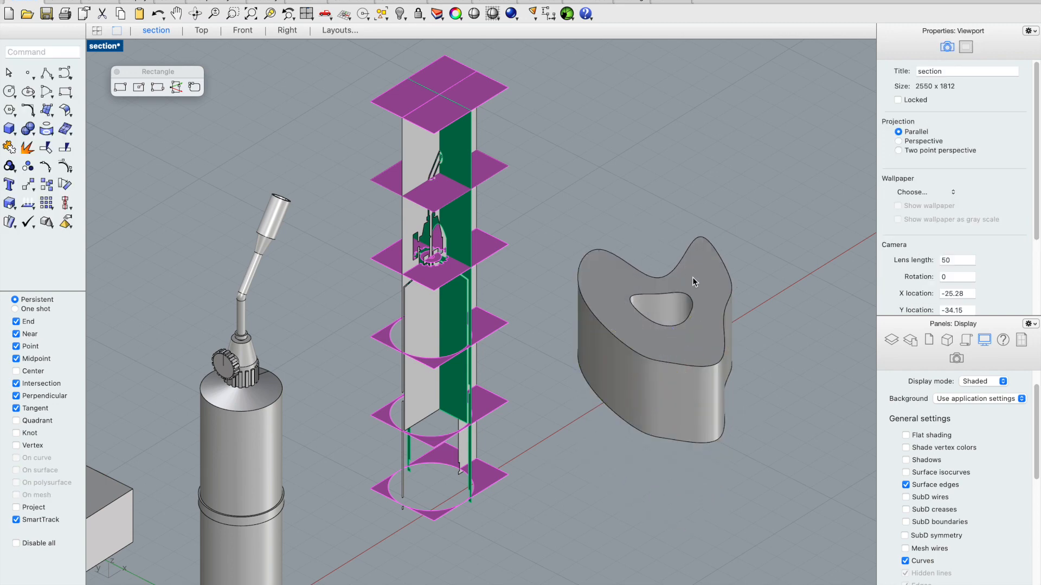
Step: Extract the wireframe of the extruded solid with ExtractWireframe and move the curves off to its side
left_click(688, 277)
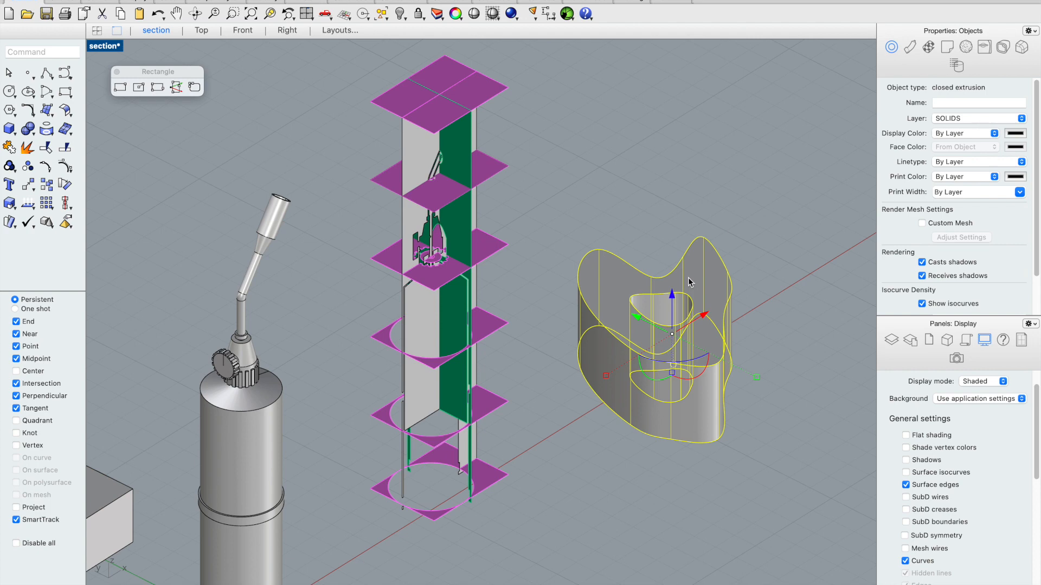
type("ExtractWireframe")
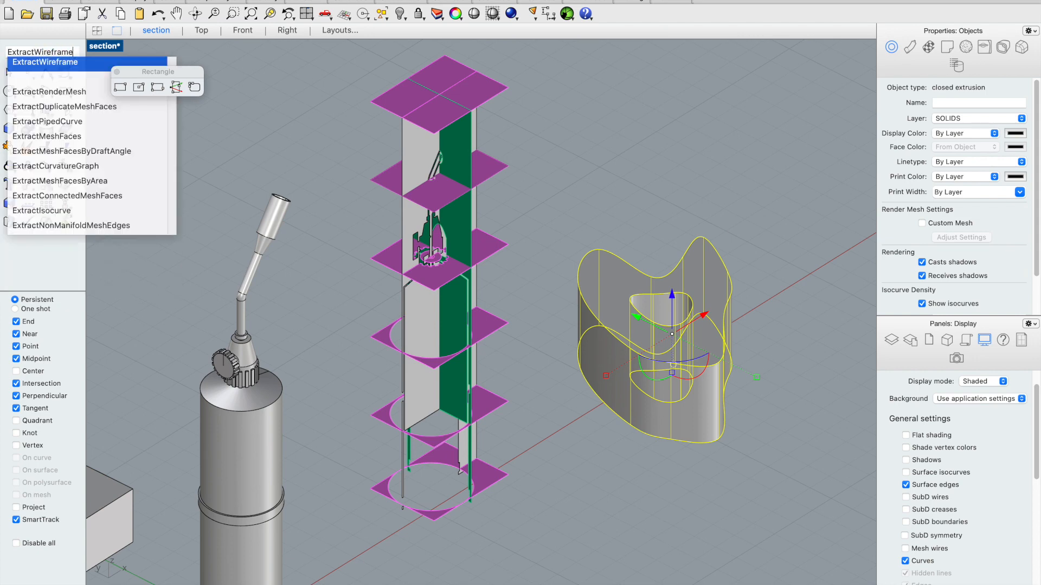
key("Return")
left_click_drag(702, 315, 806, 170)
left_click(685, 141)
Step: Delete the bottom outlines and vertical lines of the extracted wireframe, keeping only its two top closed curves
scroll(686, 141, "down", 5)
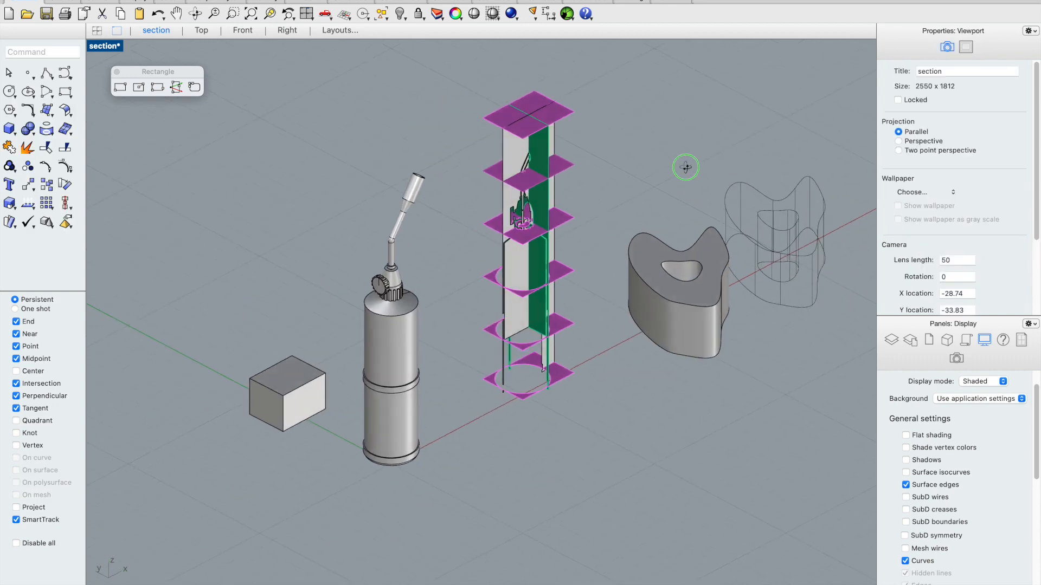
scroll(679, 167, "up", 4)
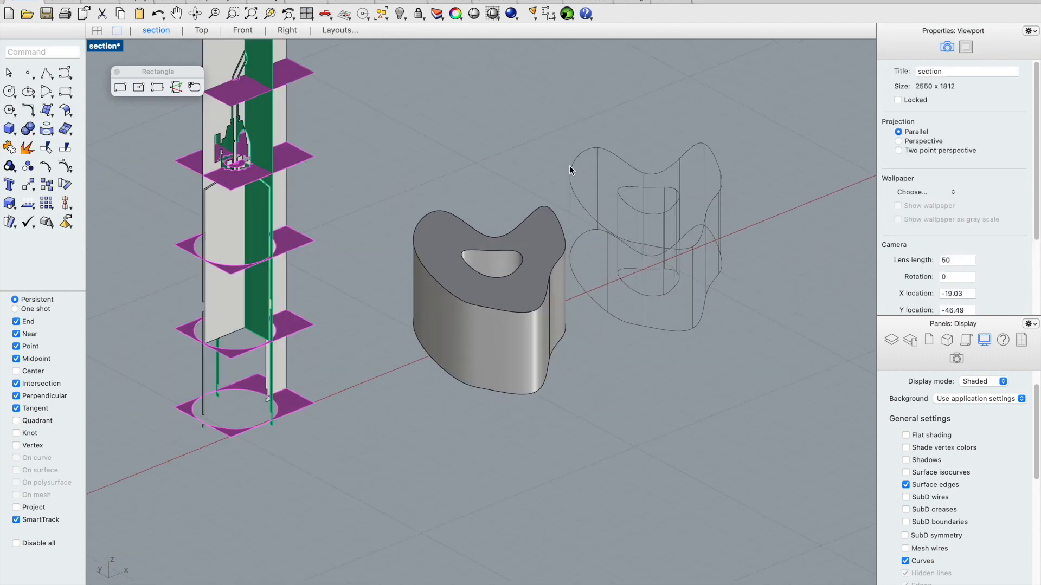
scroll(662, 203, "down", 2)
right_click_drag(721, 203, 720, 188)
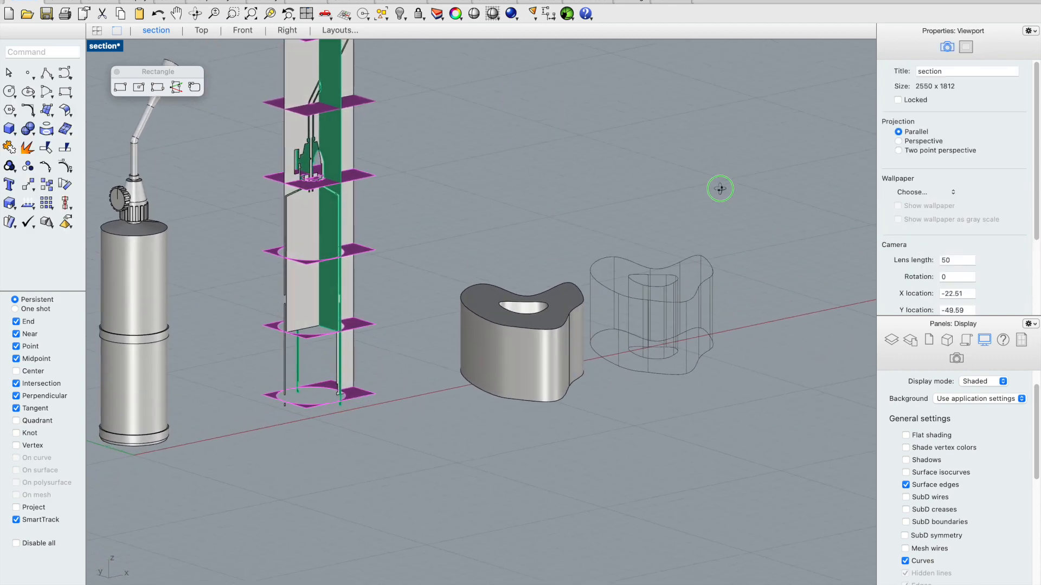
left_click_drag(639, 362, 587, 368)
key("Delete")
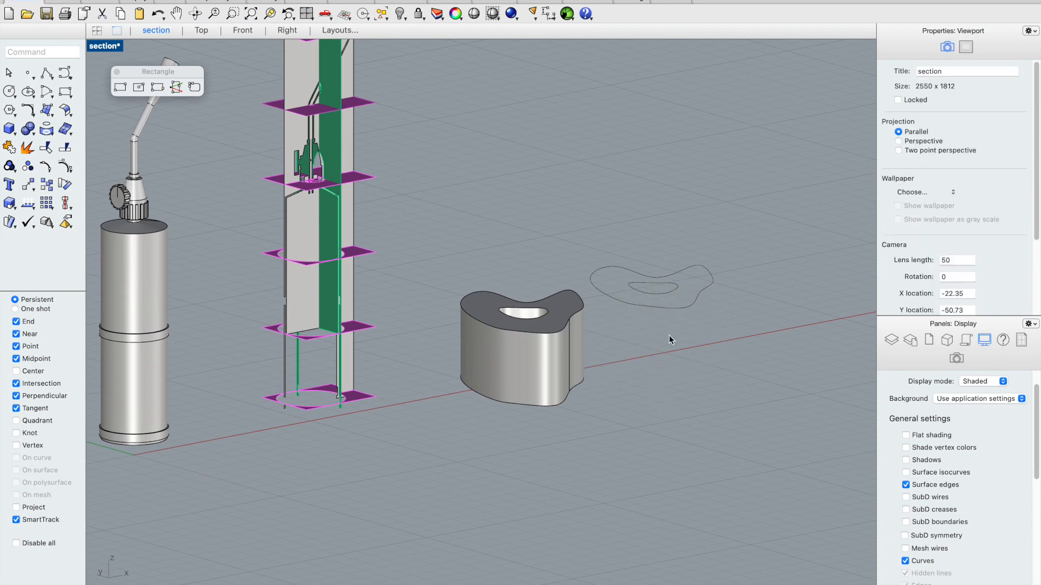
Step: Create a planar surface from the two remaining closed wireframe curves
left_click_drag(753, 243, 607, 340)
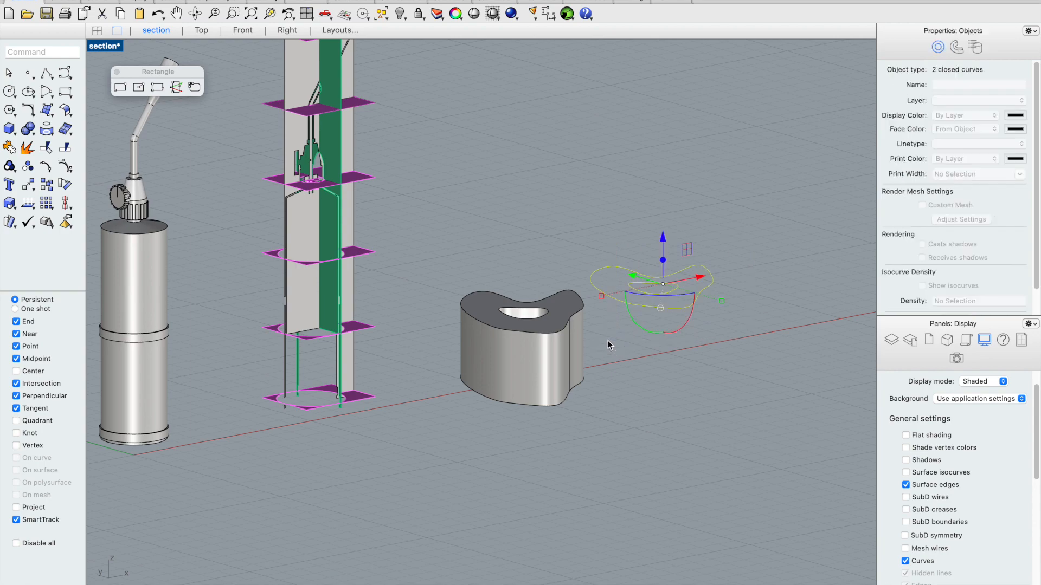
type("PlanarSrf")
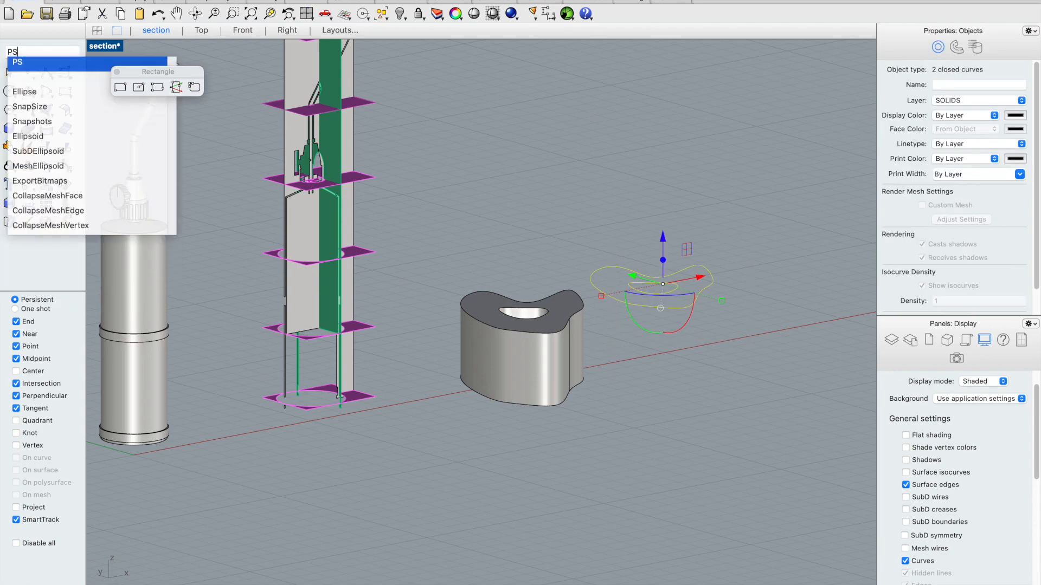
key("Return")
left_click(566, 254)
Step: Delete the planar surface together with its boundary curves
right_click_drag(565, 254, 640, 213)
left_click_drag(641, 158, 581, 281)
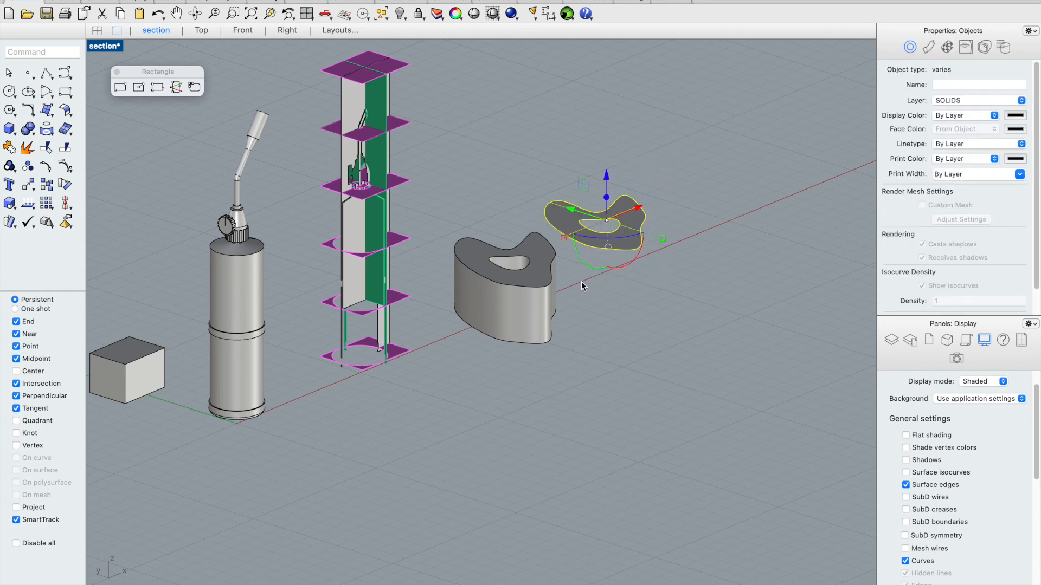
key("Delete")
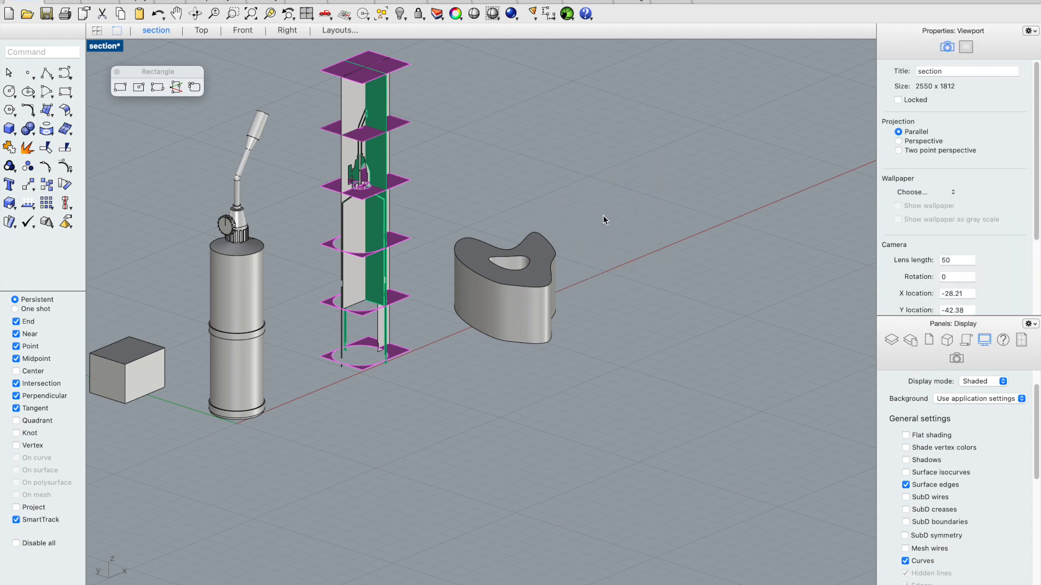
Step: Generate Silhouette curves from the extruded solid and move them off to its side
scroll(603, 217, "up", 5)
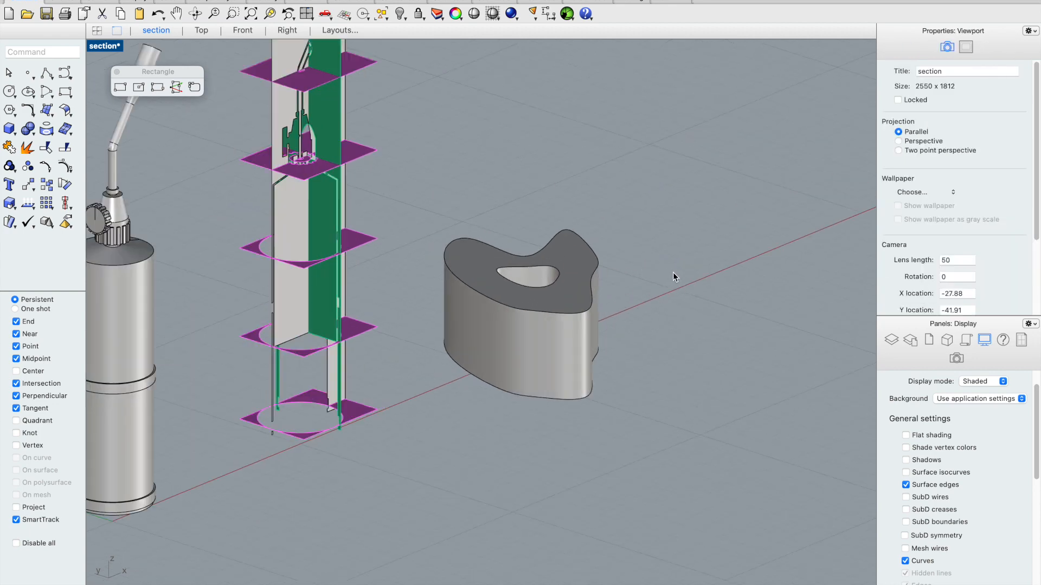
scroll(607, 225, "down", 2)
right_click_drag(607, 225, 615, 235)
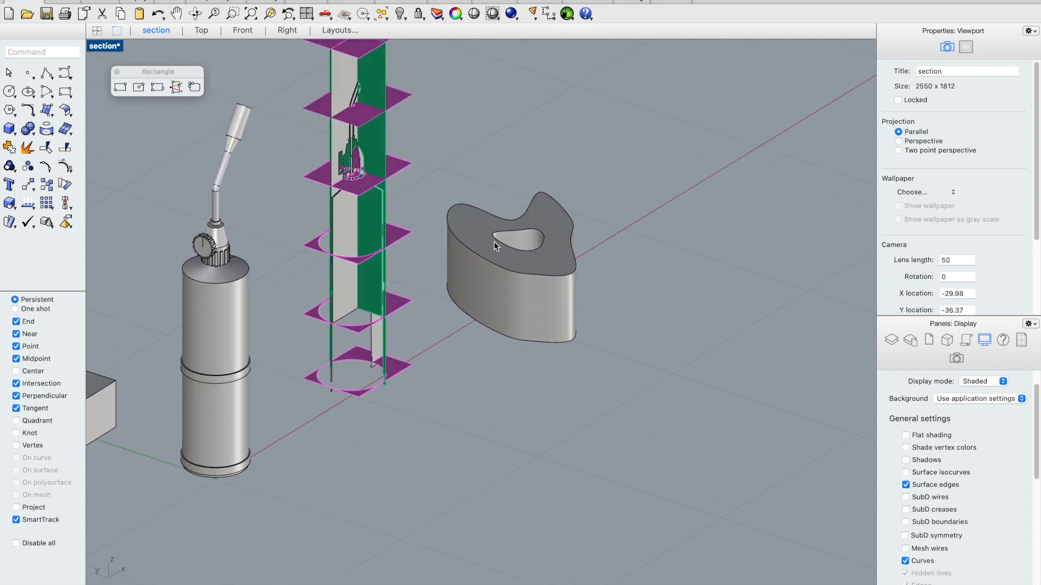
scroll(475, 234, "up", 2)
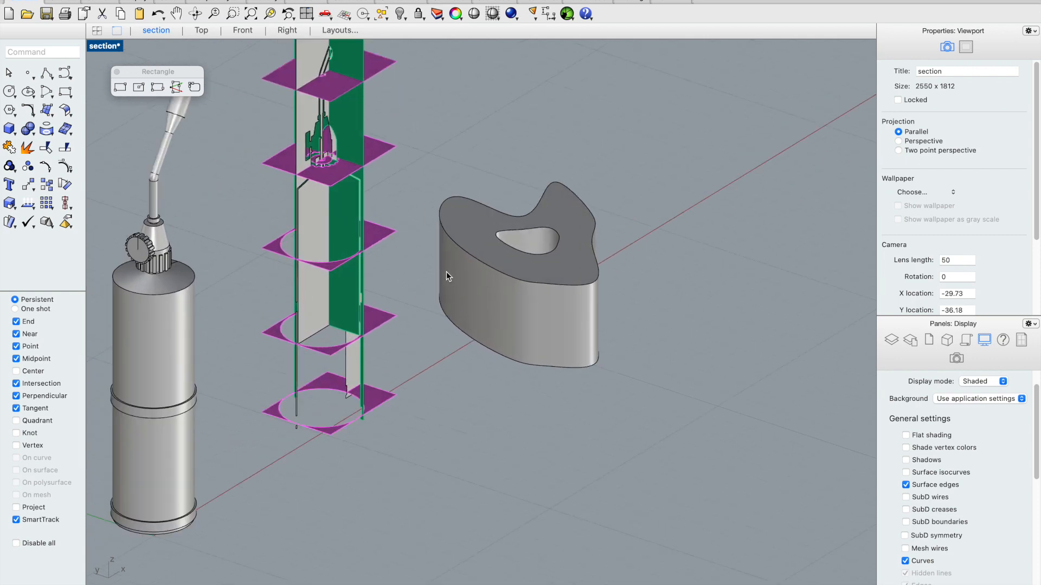
scroll(695, 333, "down", 2)
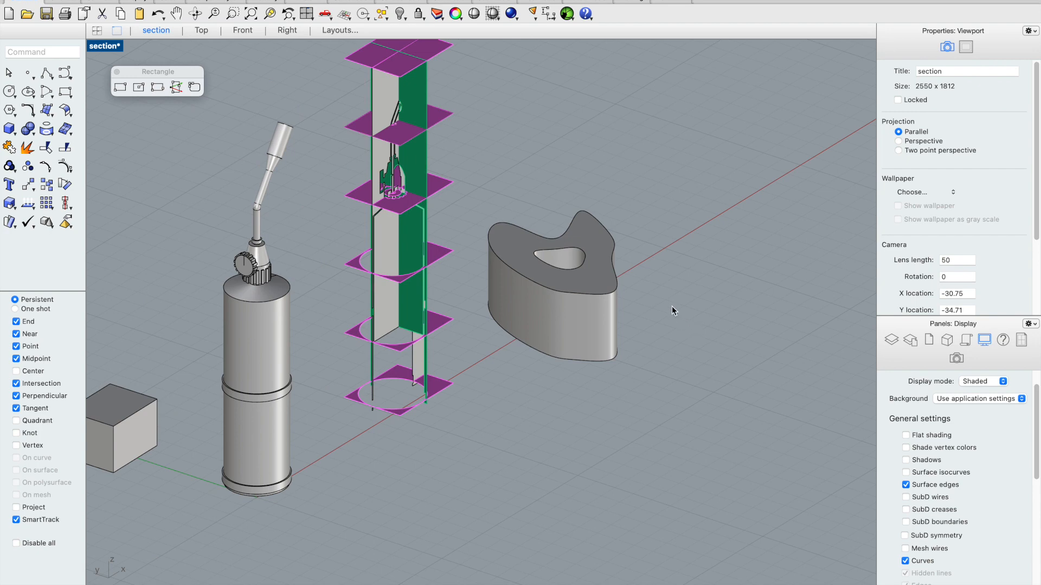
left_click_drag(655, 194, 466, 397)
type("sil")
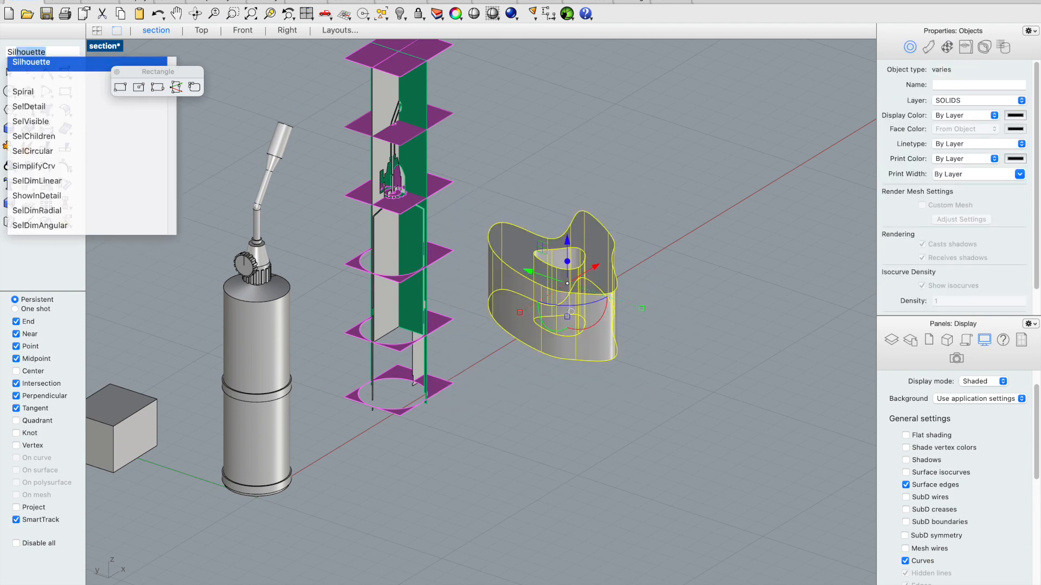
key("Return")
left_click_drag(603, 269, 729, 184)
left_click(640, 354)
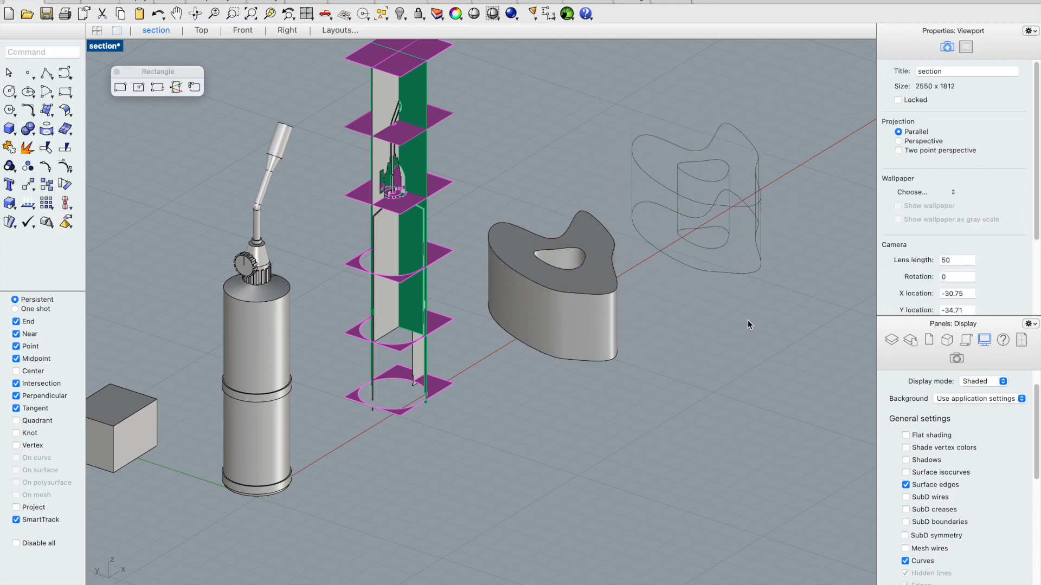
Step: Select all the silhouette curves beside the solid and delete them
left_click_drag(760, 112, 658, 276)
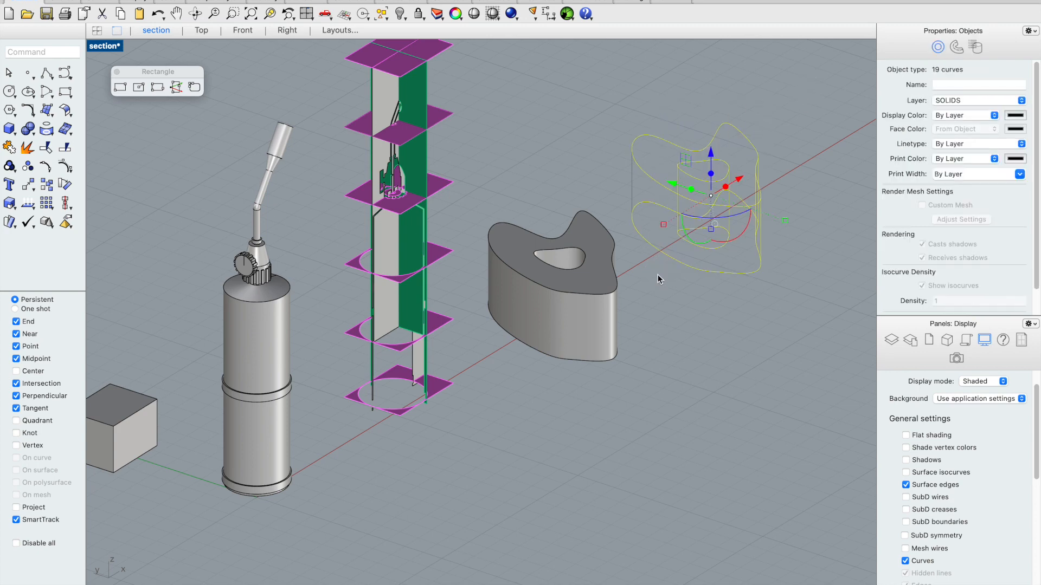
left_click(705, 80)
left_click_drag(782, 99, 628, 289)
key("Delete")
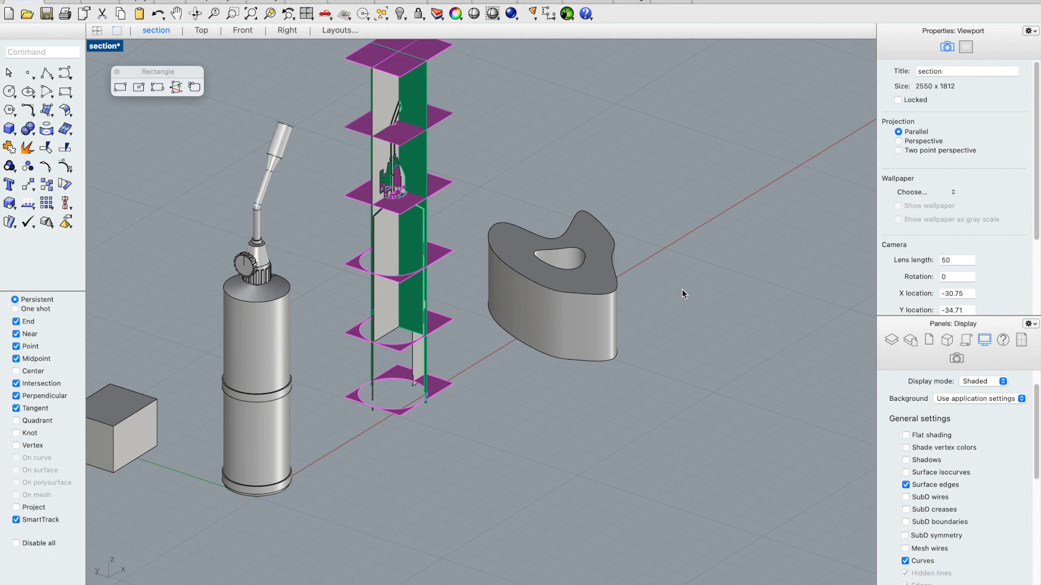
scroll(562, 273, "up", 2)
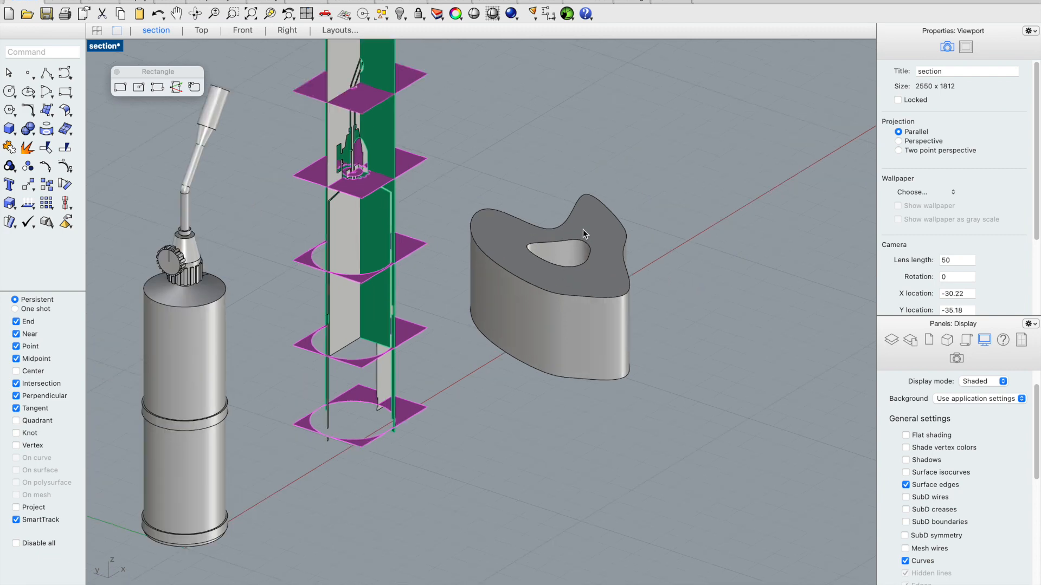
Step: Duplicate the border curves of the extruded solid's top face and move them off behind the solid
scroll(597, 226, "down", 4)
scroll(606, 225, "up", 5)
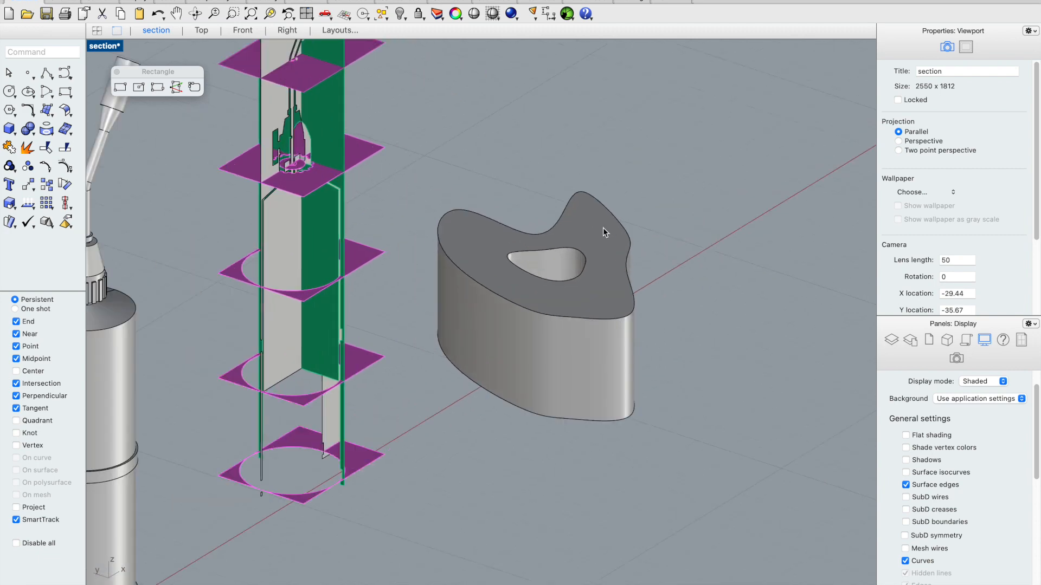
left_click(604, 226)
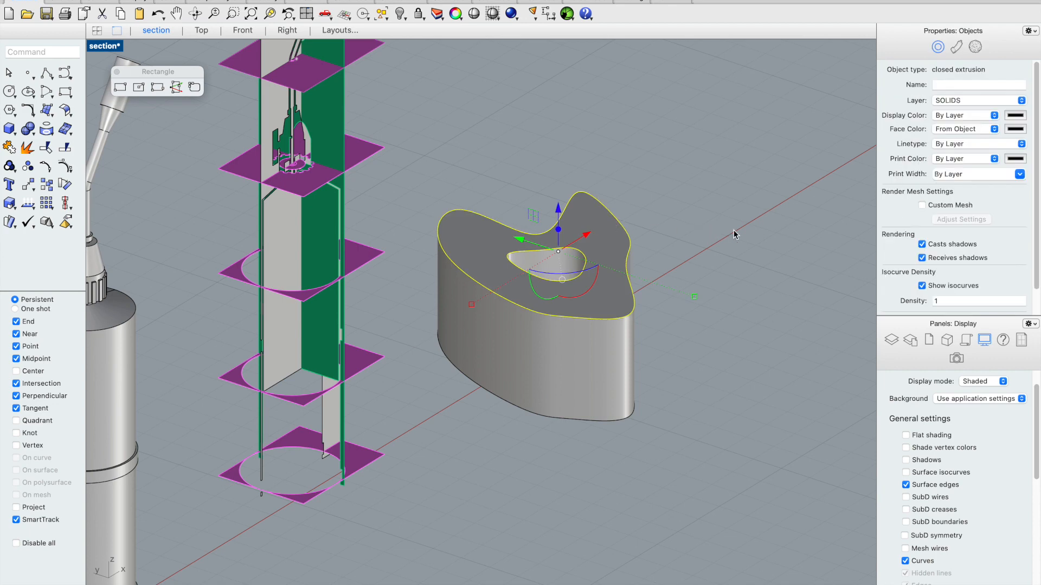
type("DupBoard")
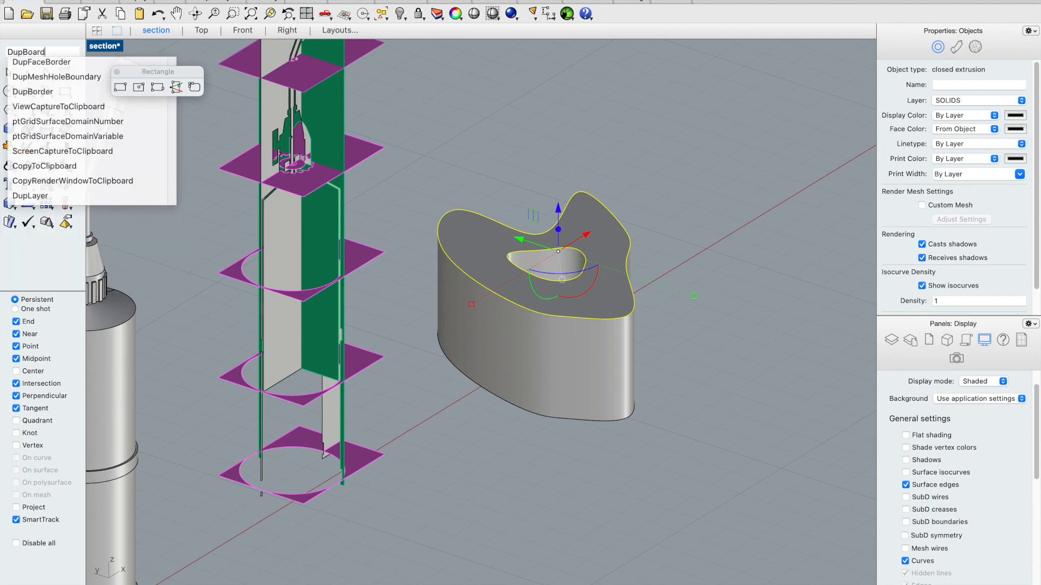
key("Down")
key("Down")
key("Down")
key("Return")
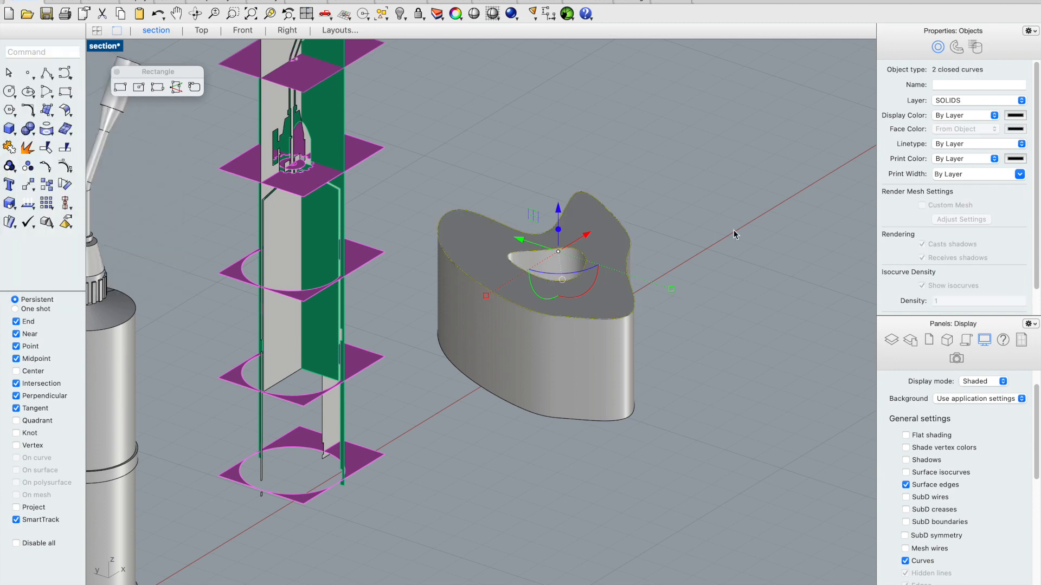
left_click_drag(591, 233, 554, 127)
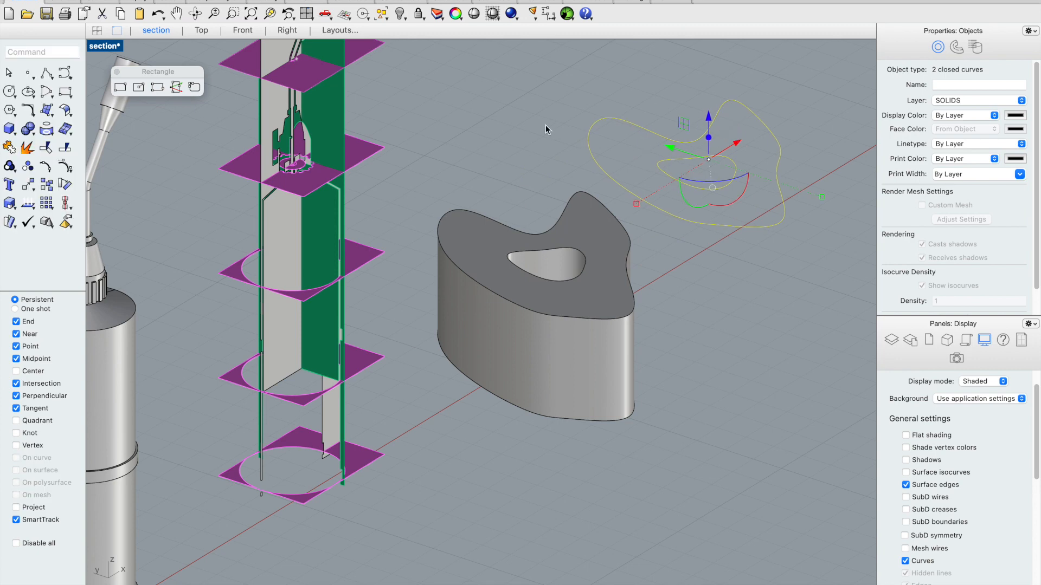
left_click(537, 142)
scroll(634, 119, "up", 3)
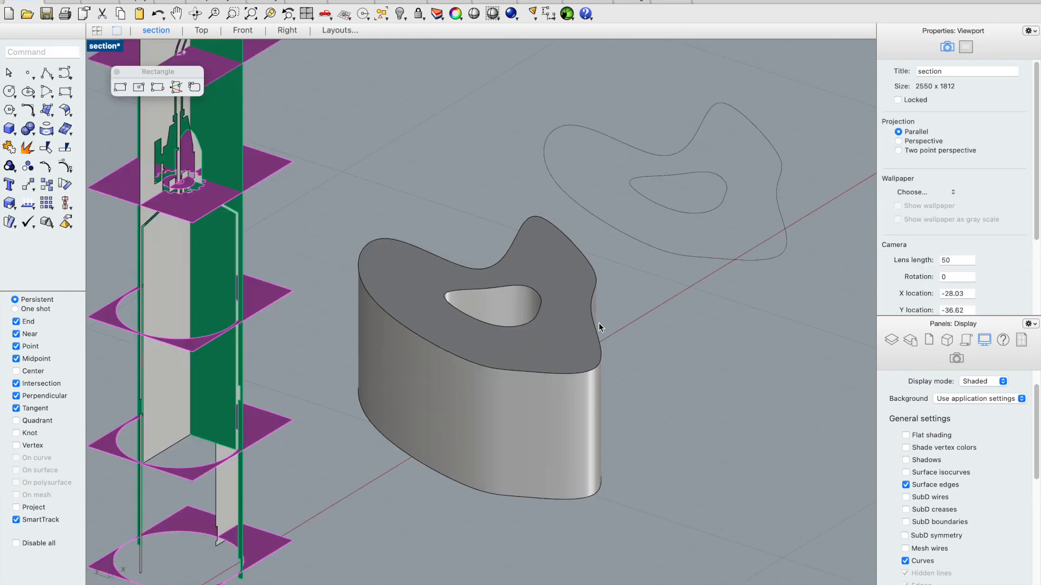
Step: Select the extruded test solid together with its duplicated border curves and delete them
scroll(745, 379, "down", 5)
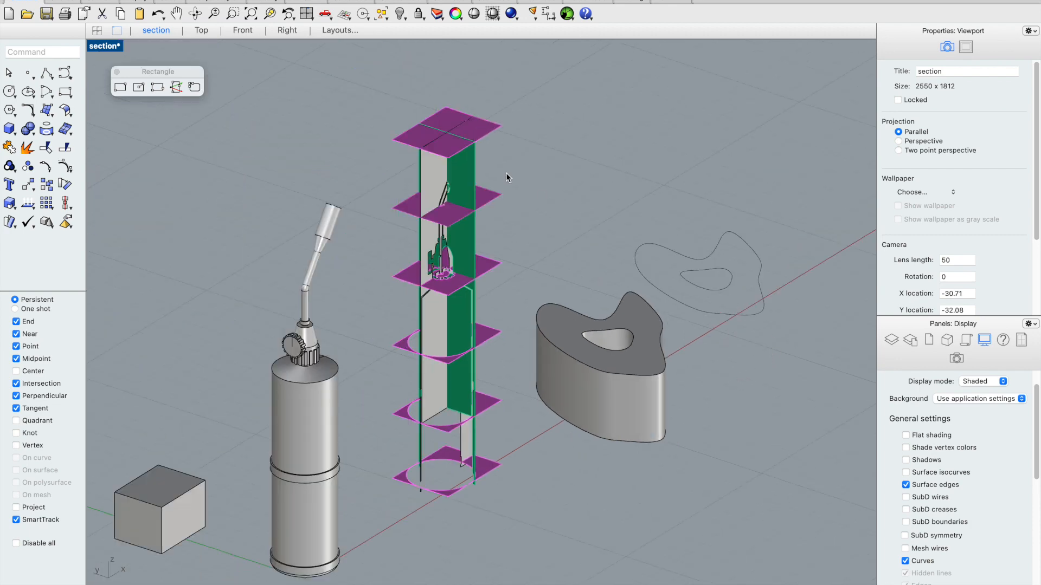
left_click_drag(515, 103, 386, 542)
left_click(807, 200)
left_click_drag(802, 181, 523, 517)
left_click_drag(522, 517, 519, 504)
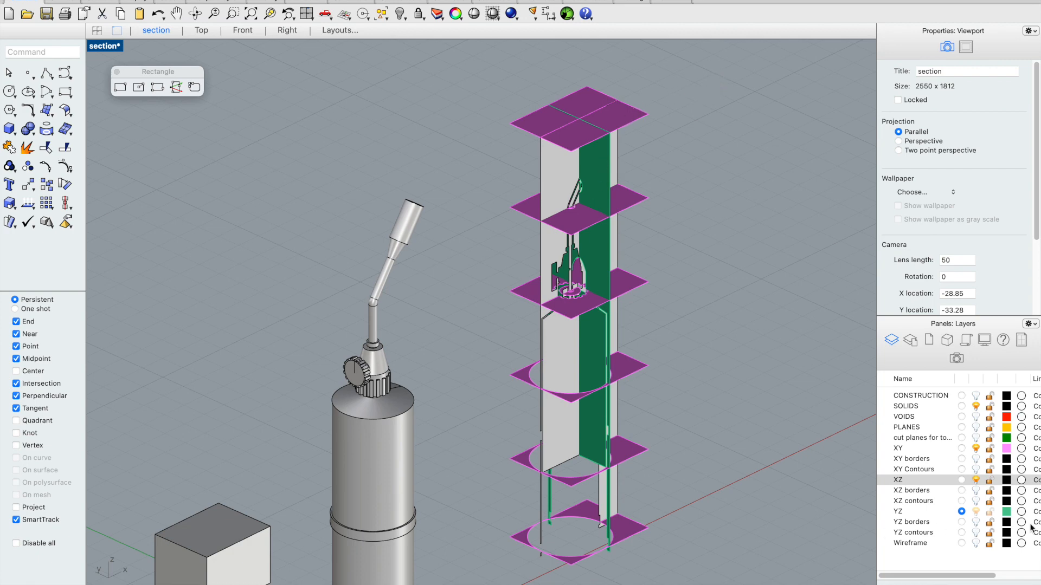
Step: Make the XY layer current and hide the YZ and XZ layers
left_click(962, 449)
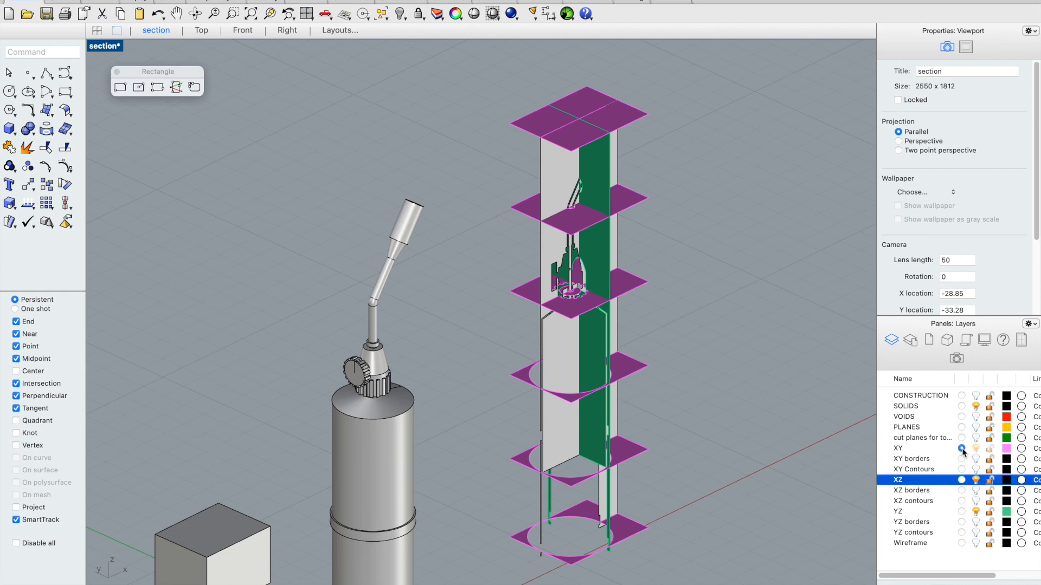
left_click(976, 513)
left_click(976, 481)
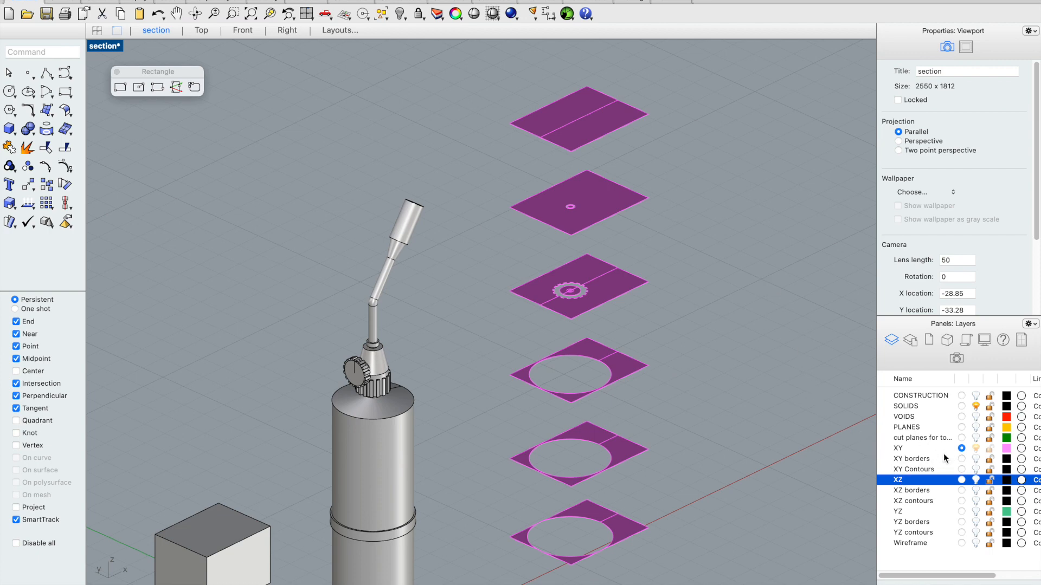
Step: Make XY borders the current layer and generate Silhouette curves from all the horizontal section planes
left_click(960, 459)
left_click_drag(486, 71, 703, 554)
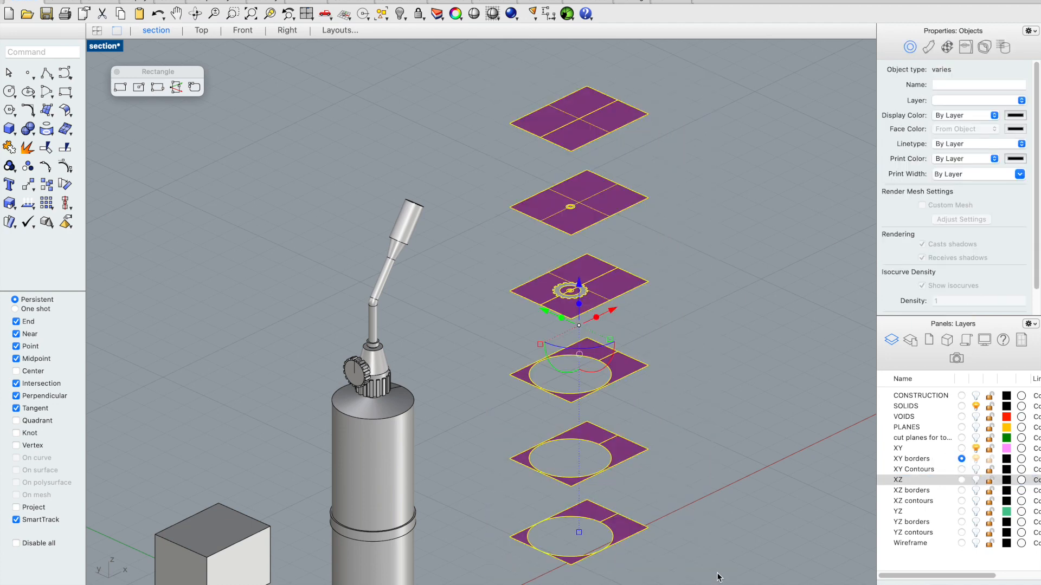
type("S")
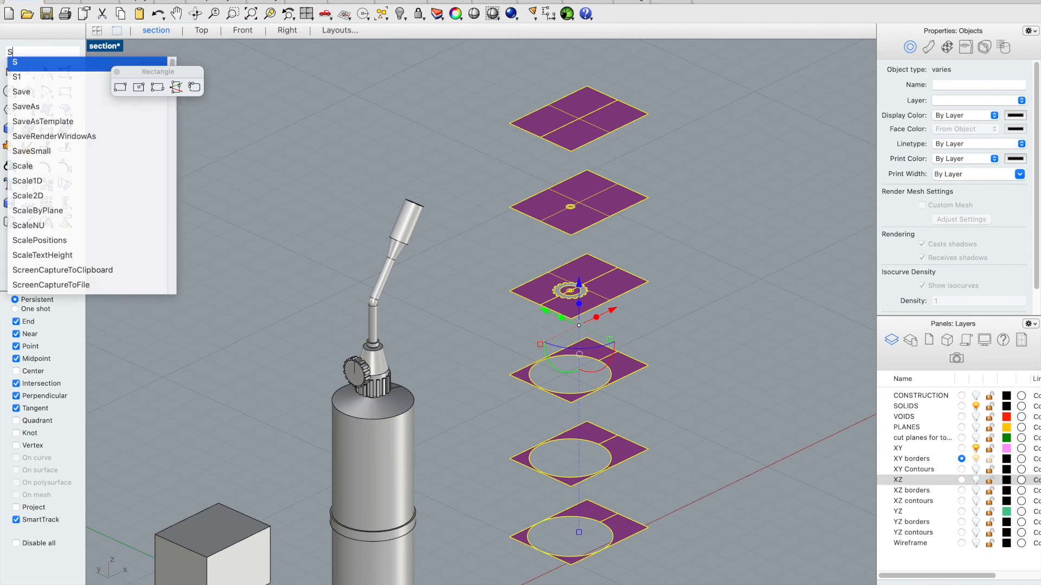
type("il")
key("Return")
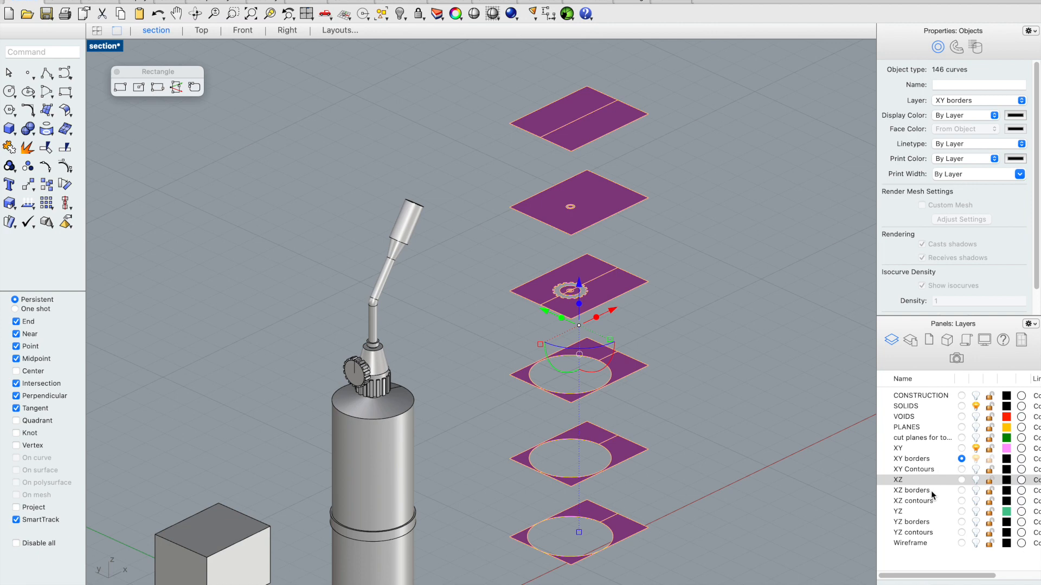
key("Escape")
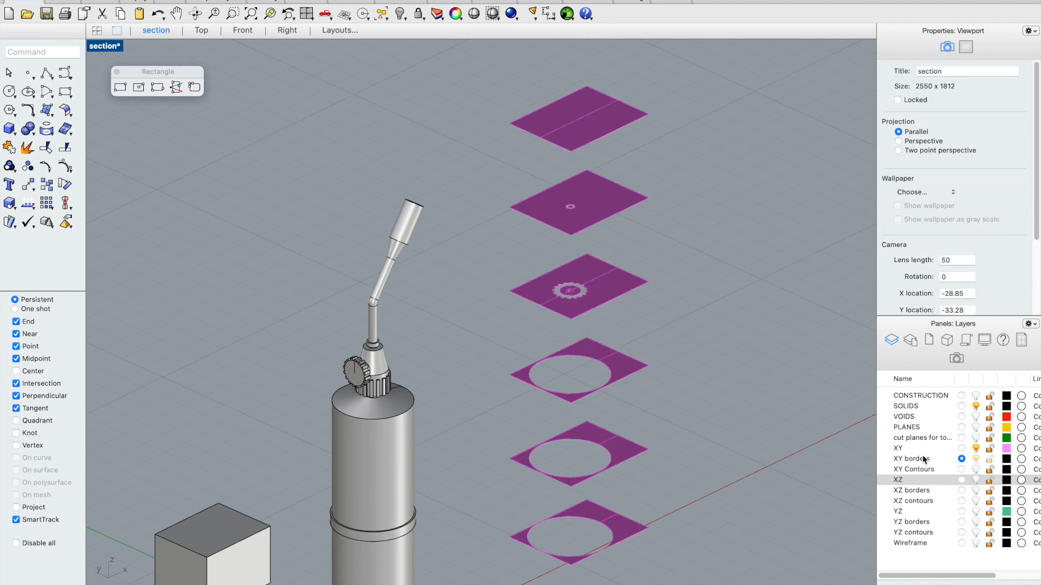
Step: Hide the XY layer and check the curves of the topmost border rectangle
left_click(976, 448)
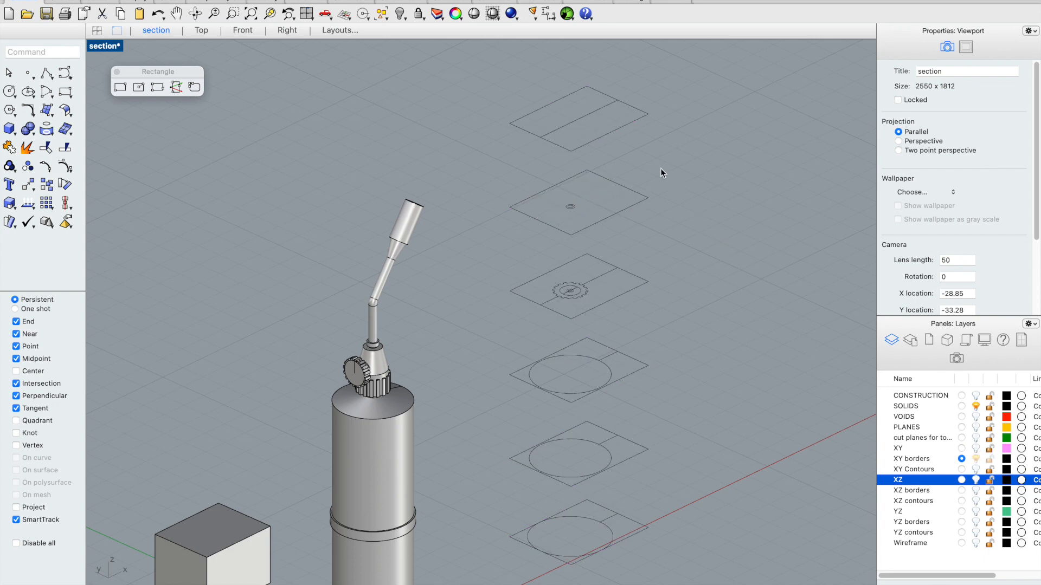
left_click(591, 115)
key("Escape")
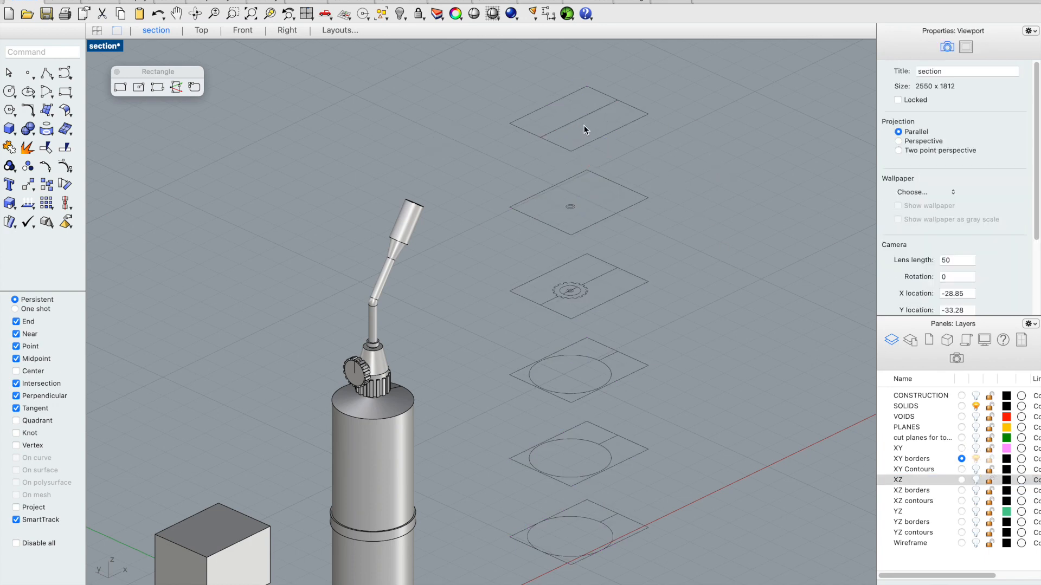
left_click(568, 110)
key("Escape")
Step: Delete the stray dividing lines that cross the border curves on the horizontal section planes
scroll(605, 256, "up", 3)
left_click(588, 249)
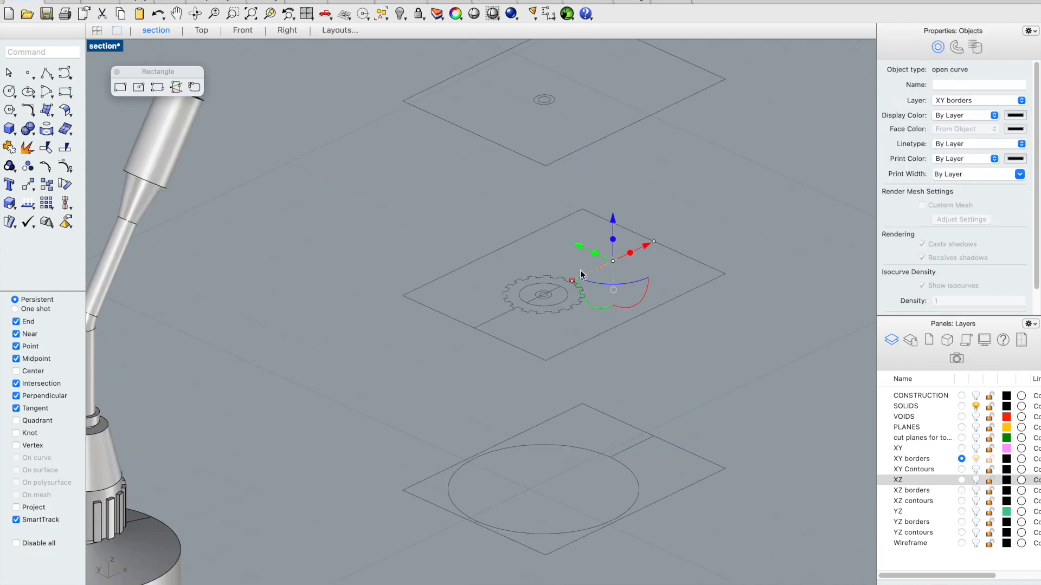
key("Escape")
scroll(542, 306, "up", 6)
scroll(495, 314, "up", 5)
left_click(542, 257)
key("Delete")
left_click(501, 278)
key("Delete")
left_click(456, 299)
key("Delete")
left_click(397, 326)
key("Delete")
scroll(536, 284, "down", 8)
left_click(341, 369)
key("Delete")
scroll(444, 217, "down", 8)
scroll(281, 436, "up", 7)
right_click_drag(343, 353, 301, 518)
scroll(301, 519, "down", 10)
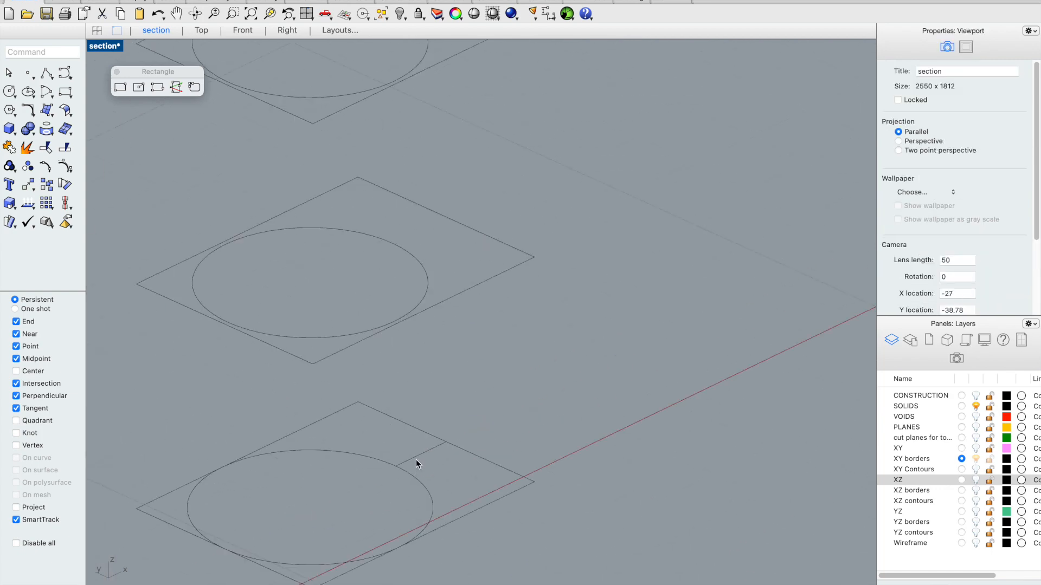
scroll(434, 235, "up", 5)
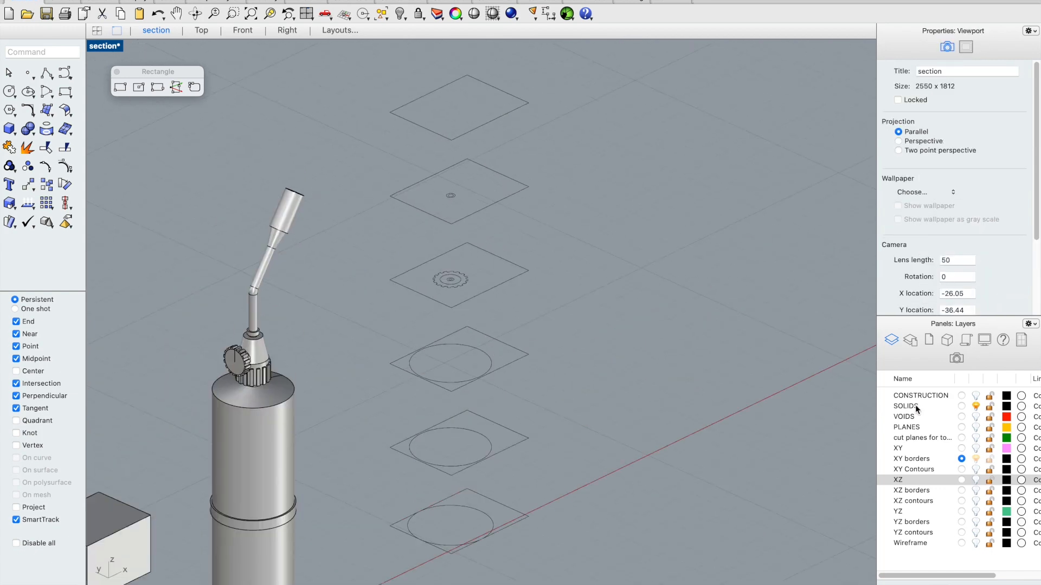
Step: Examine the cleaned-up border curves at each level, including the segments of the gear-shaped outline
scroll(688, 315, "down", 3)
scroll(535, 233, "up", 3)
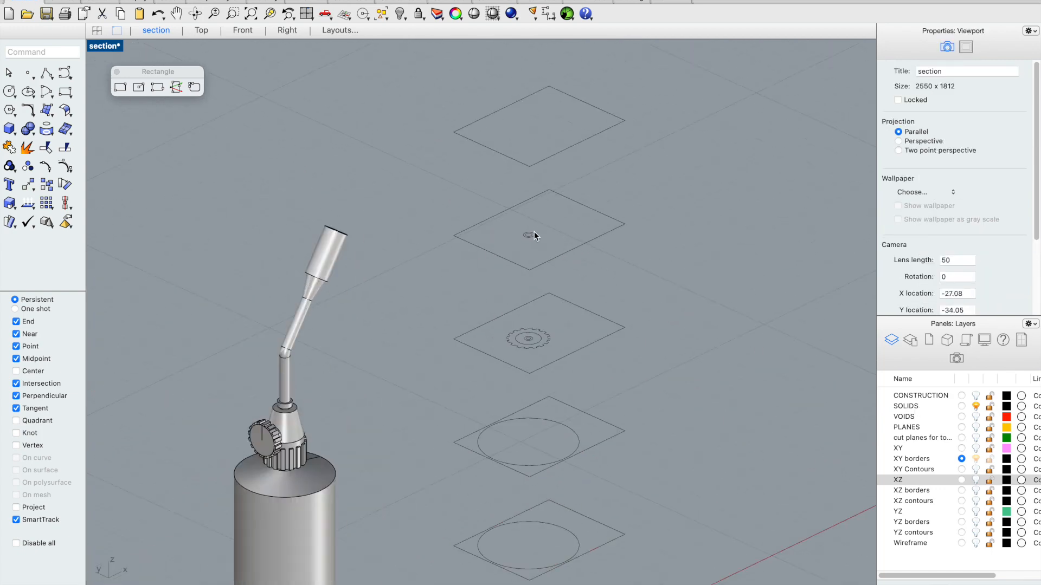
scroll(548, 234, "up", 3)
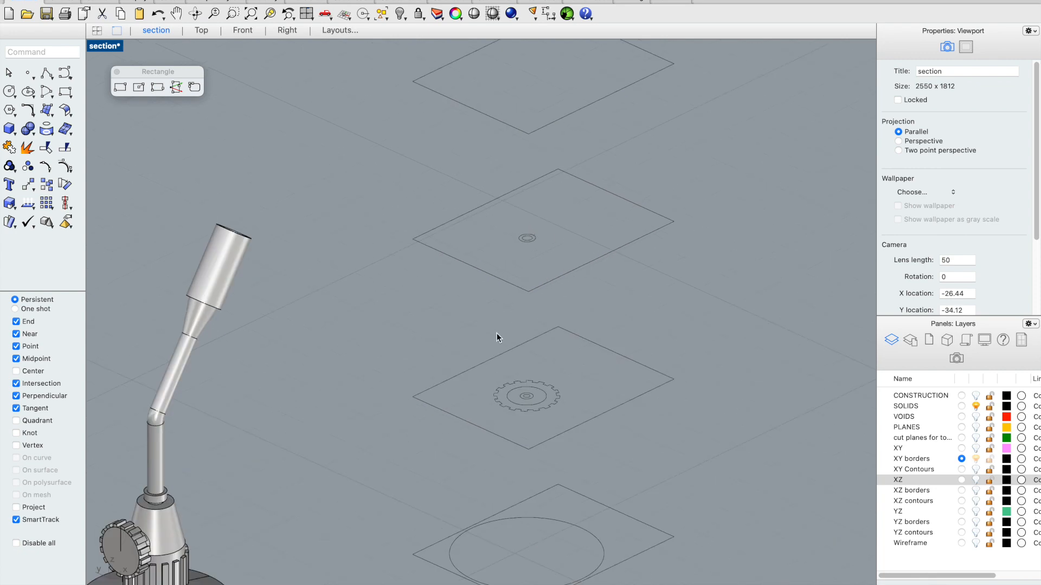
scroll(510, 314, "down", 4)
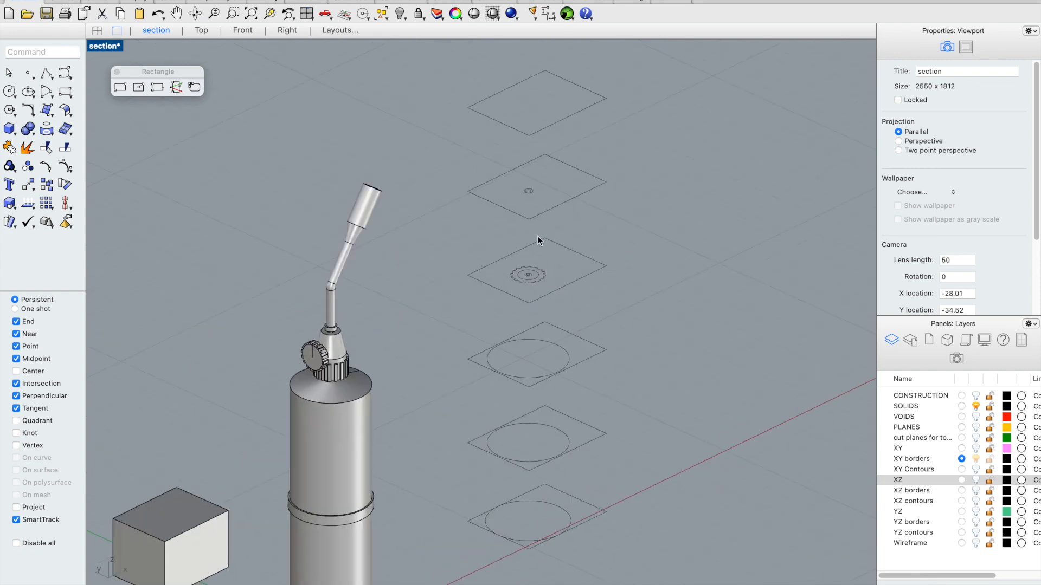
scroll(501, 243, "up", 3)
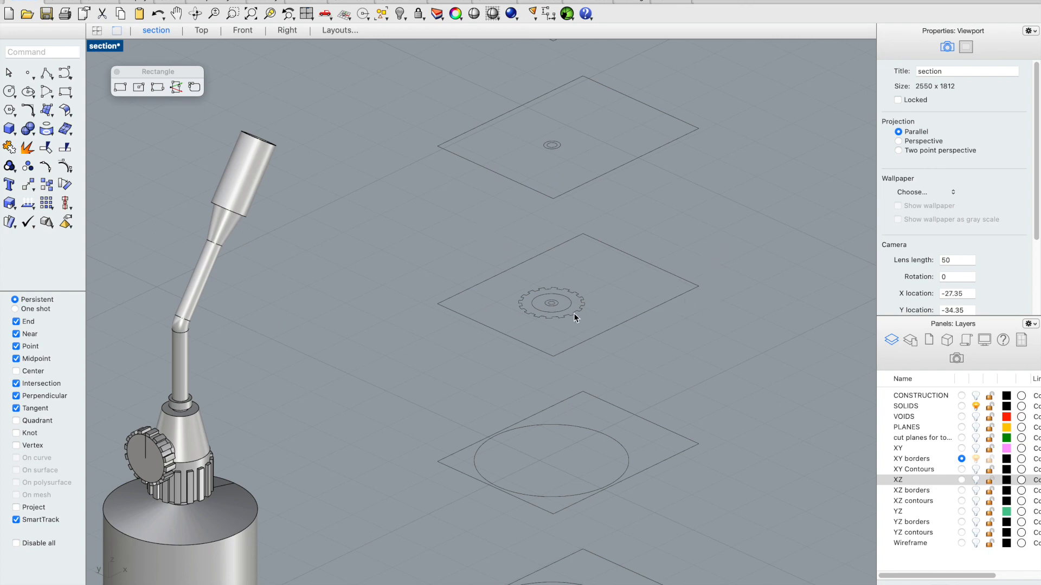
scroll(567, 315, "up", 4)
left_click(557, 319)
left_click(294, 398)
scroll(297, 400, "down", 8)
scroll(327, 412, "up", 6)
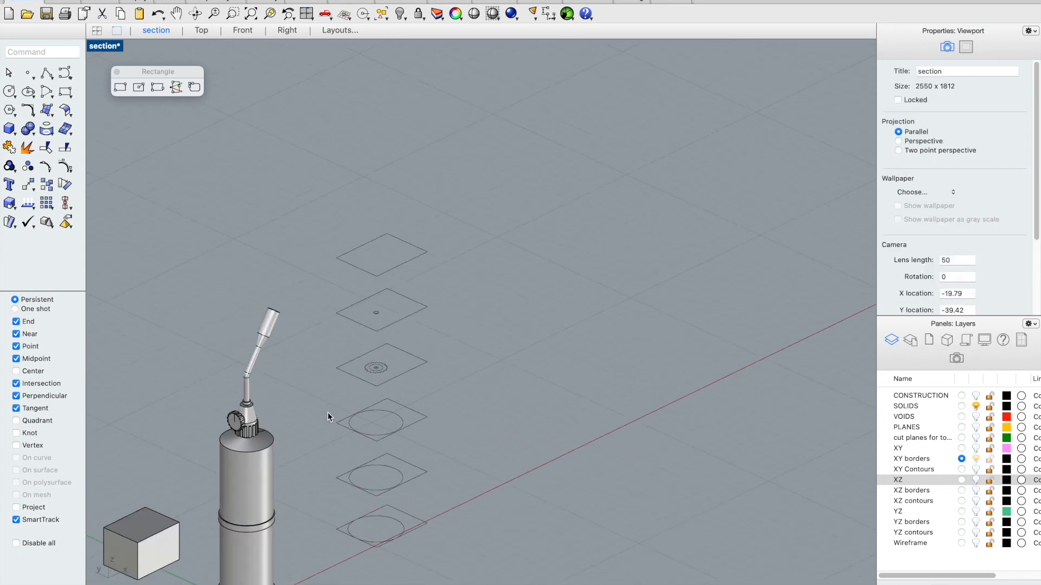
Step: Select all the XY border curves and join them into closed curves
scroll(488, 304, "down", 3)
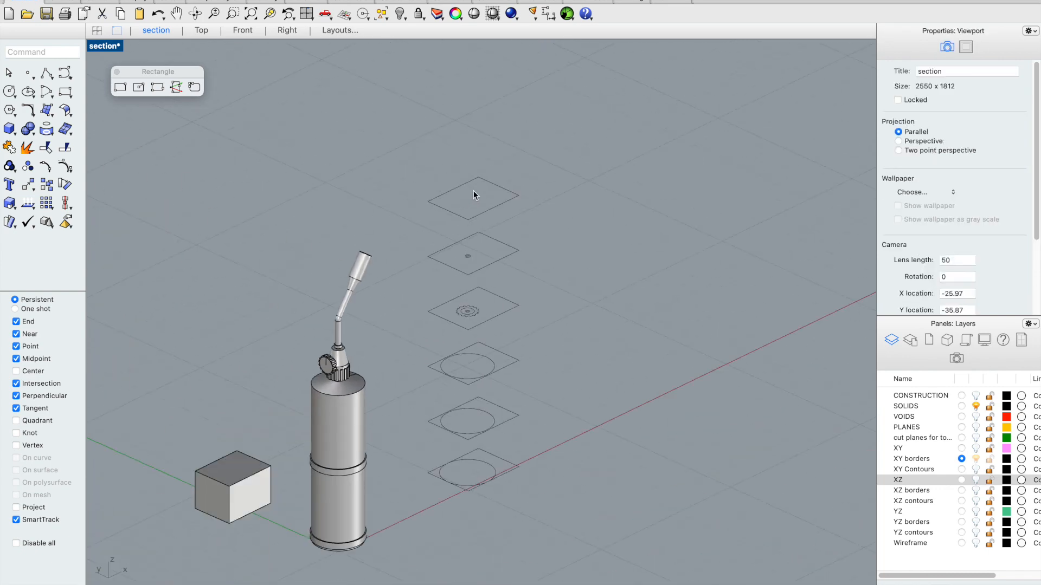
left_click_drag(518, 154, 412, 508)
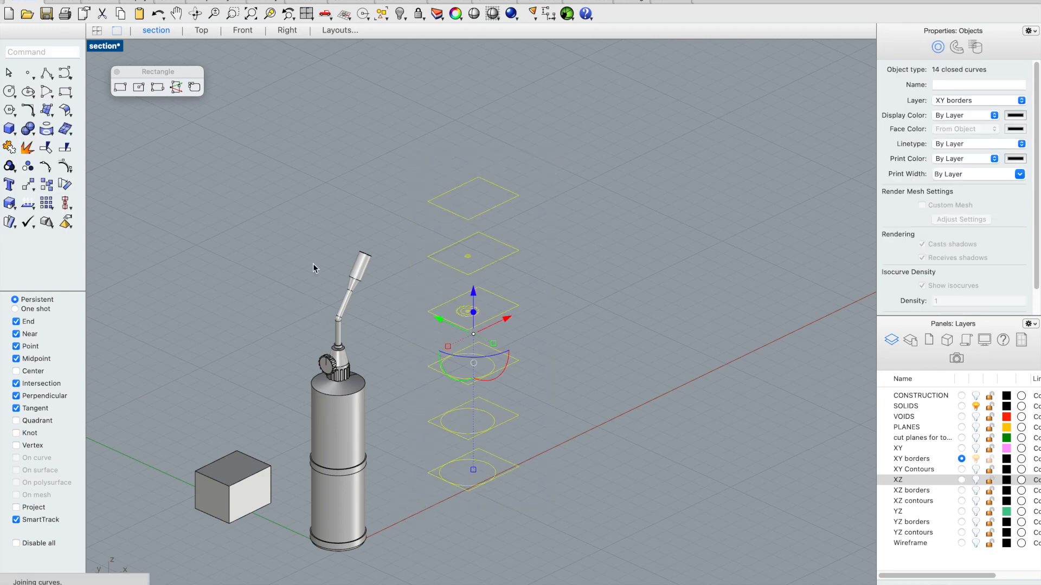
left_click(434, 322)
Step: Try moving the joined gear-shaped outline as one curve, and undo the move
scroll(466, 309, "up", 5)
left_click(479, 300)
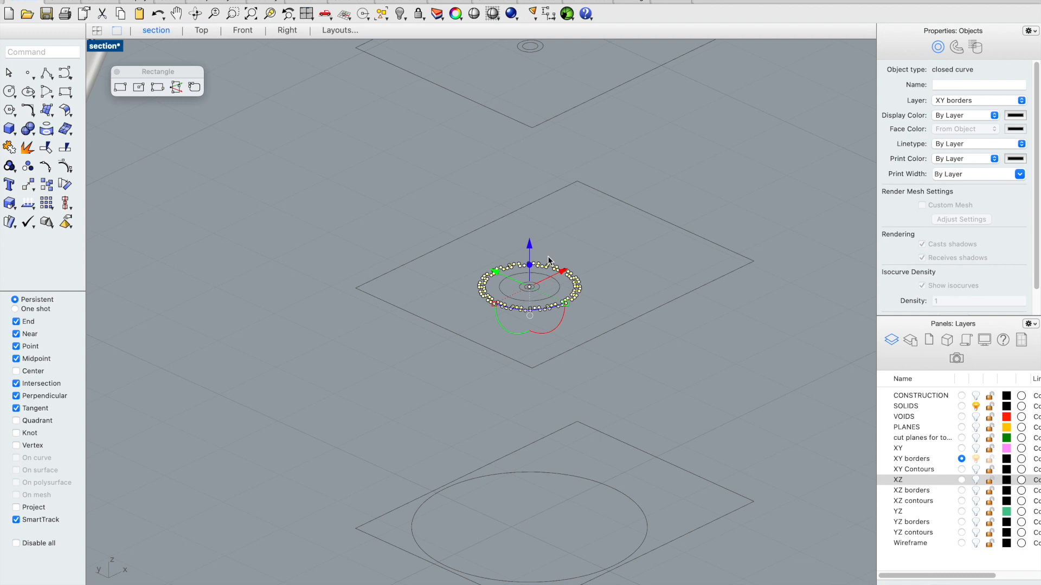
scroll(533, 274, "up", 3)
left_click_drag(483, 279, 469, 277)
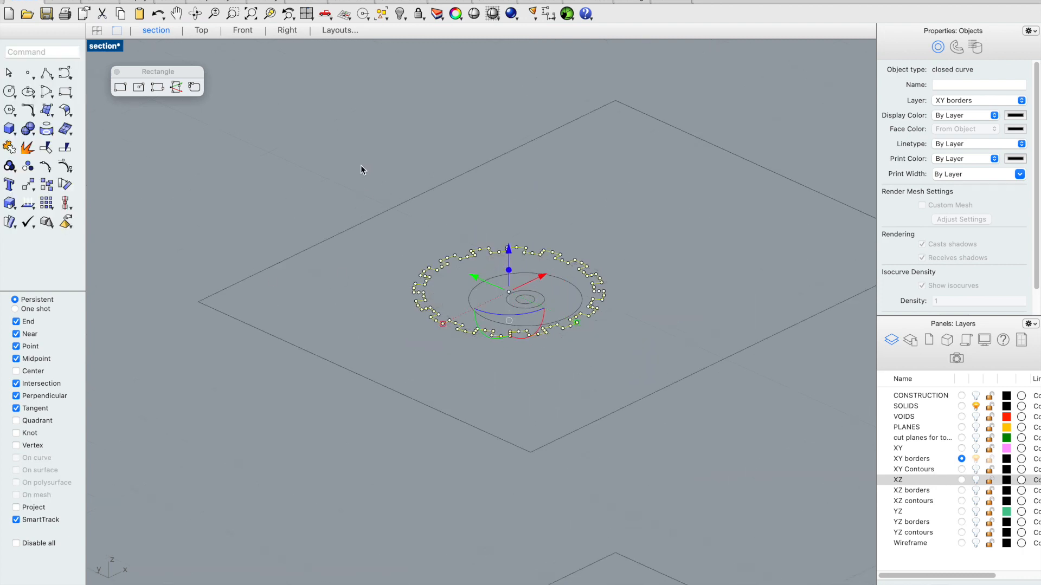
key("super+z")
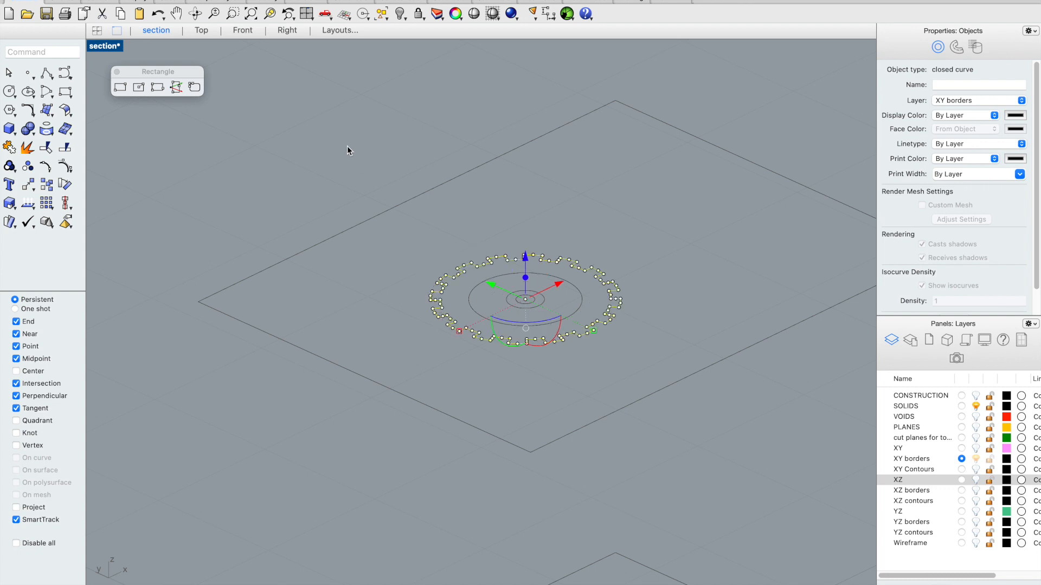
left_click(346, 145)
scroll(430, 298, "down", 3)
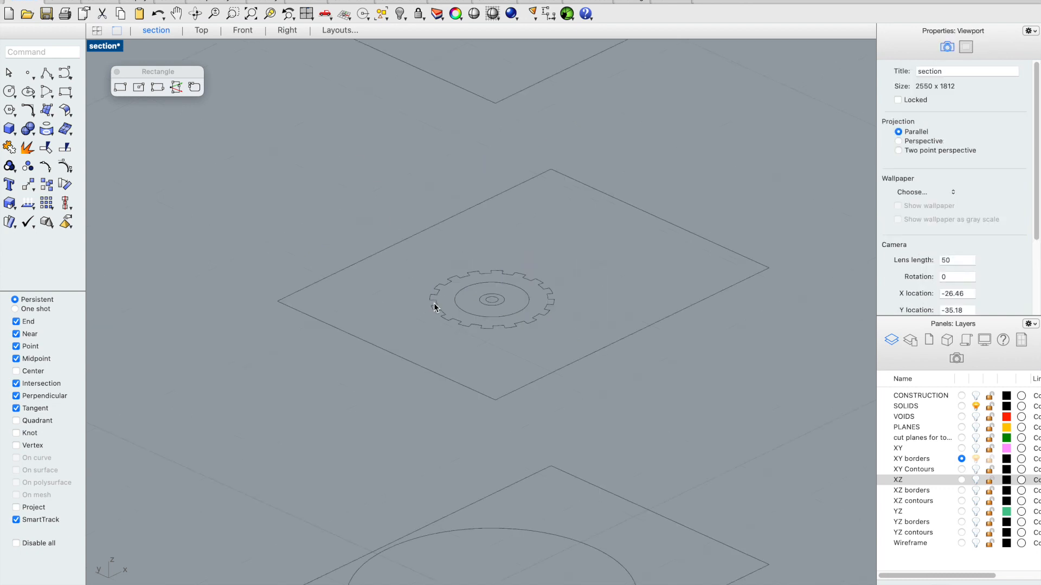
Step: Try moving the joined rectangle around the gear-shaped outline, and undo the move
left_click(363, 260)
left_click_drag(484, 265, 405, 259)
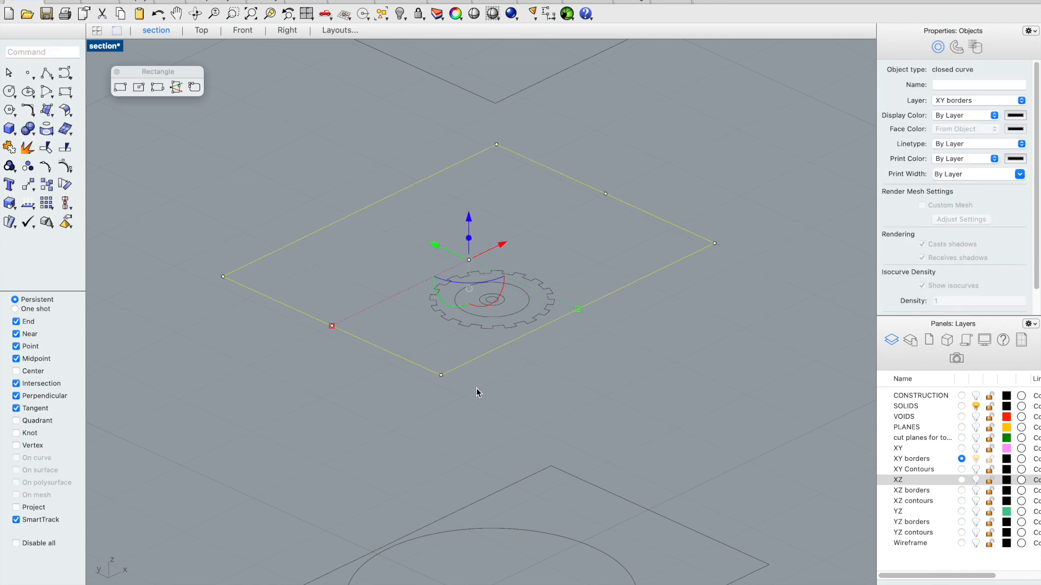
left_click(302, 393)
scroll(299, 360, "down", 5)
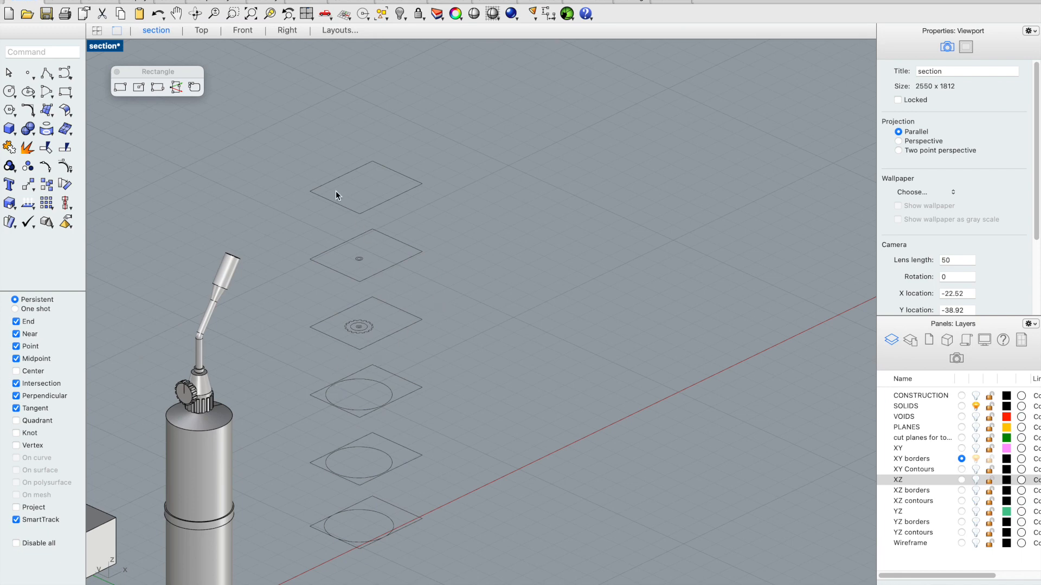
Step: Group the XY border curves of the second level from the top, and separately those of the gear-shaped level below it
scroll(292, 346, "up", 2)
scroll(294, 332, "down", 1)
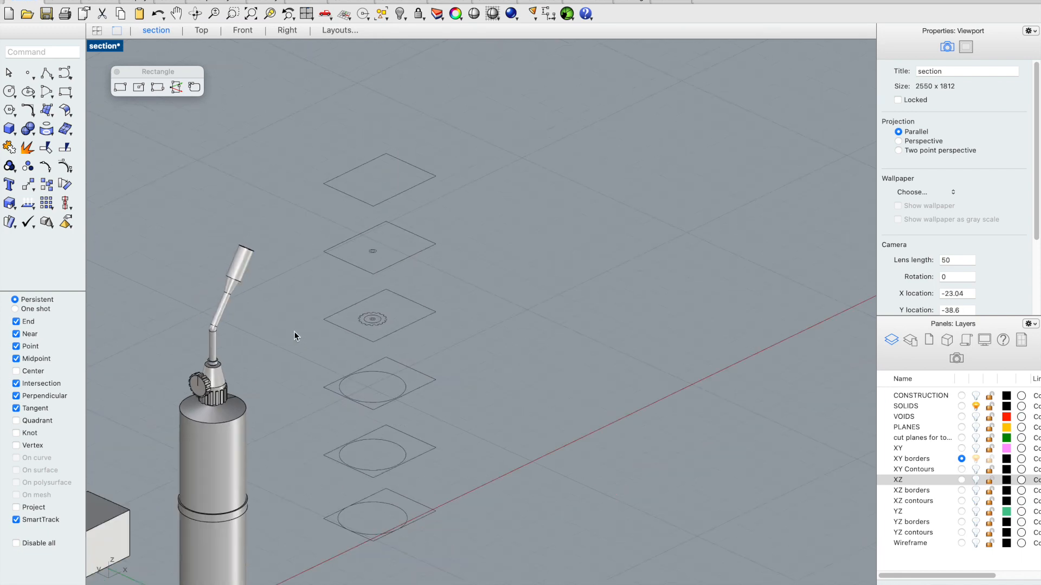
scroll(456, 208, "down", 2)
scroll(412, 225, "up", 4)
left_click_drag(450, 228, 302, 300)
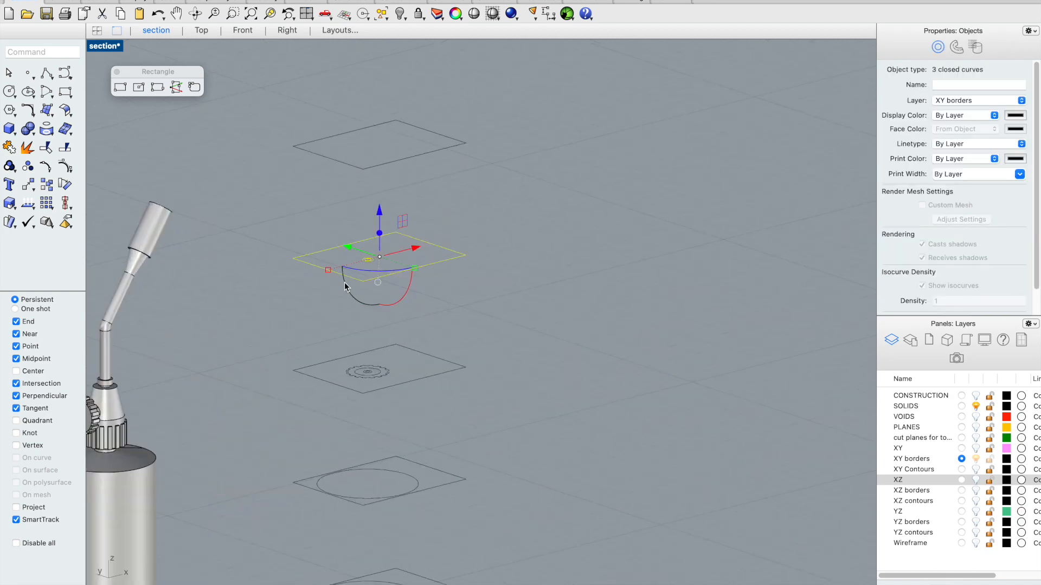
left_click(503, 313)
left_click_drag(492, 325, 313, 401)
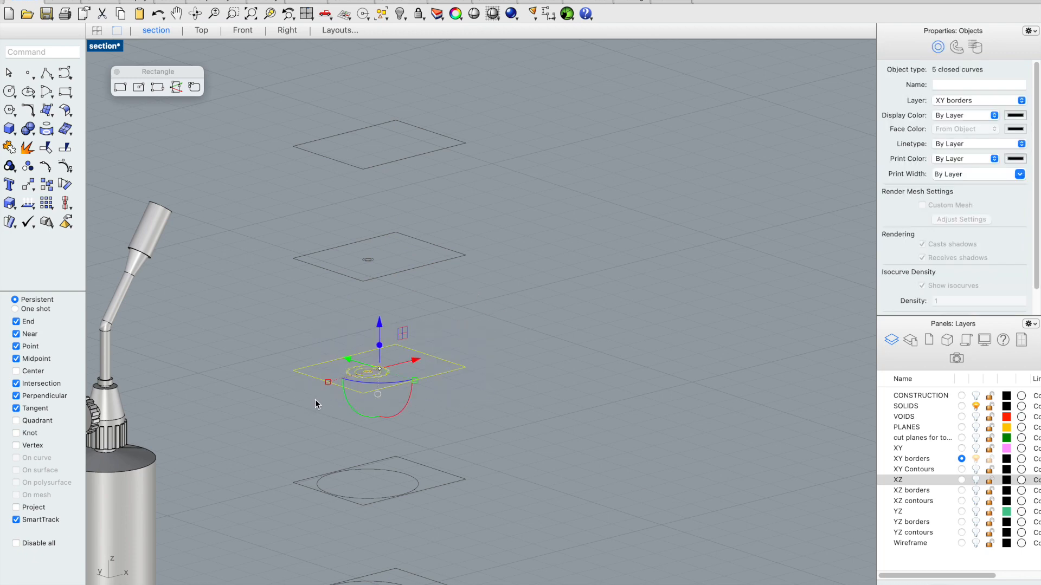
type("g")
key("Return")
Step: Group the circle and rectangle border curves on each of the fourth and fifth XY levels
left_click(492, 462)
left_click_drag(485, 453, 368, 495)
type("g")
key("Return")
scroll(473, 363, "down", 4)
left_click(497, 376)
scroll(458, 478, "down", 2)
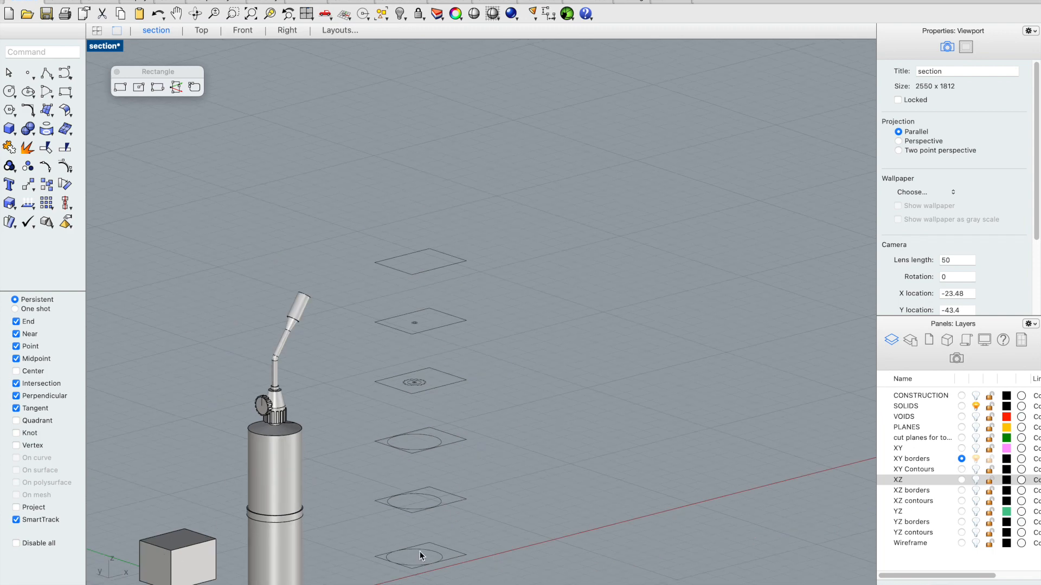
scroll(441, 511, "up", 3)
left_click_drag(483, 500, 349, 442)
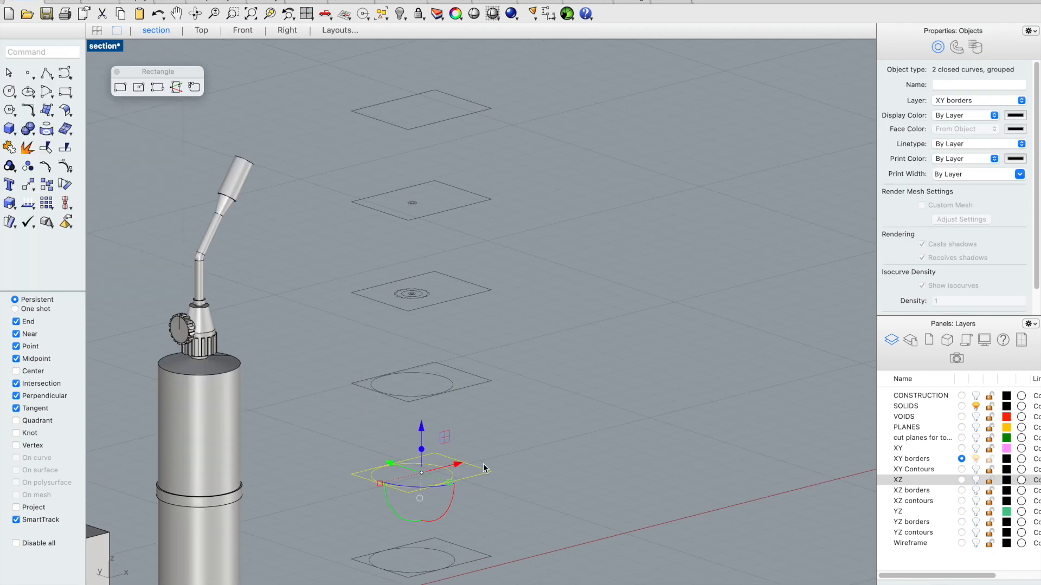
Step: Run Group on the selected border curve at the lowest XY level and finish without adding other objects
left_click(574, 455)
scroll(563, 461, "down", 3)
left_click_drag(495, 557, 415, 504)
type("group")
key("Return")
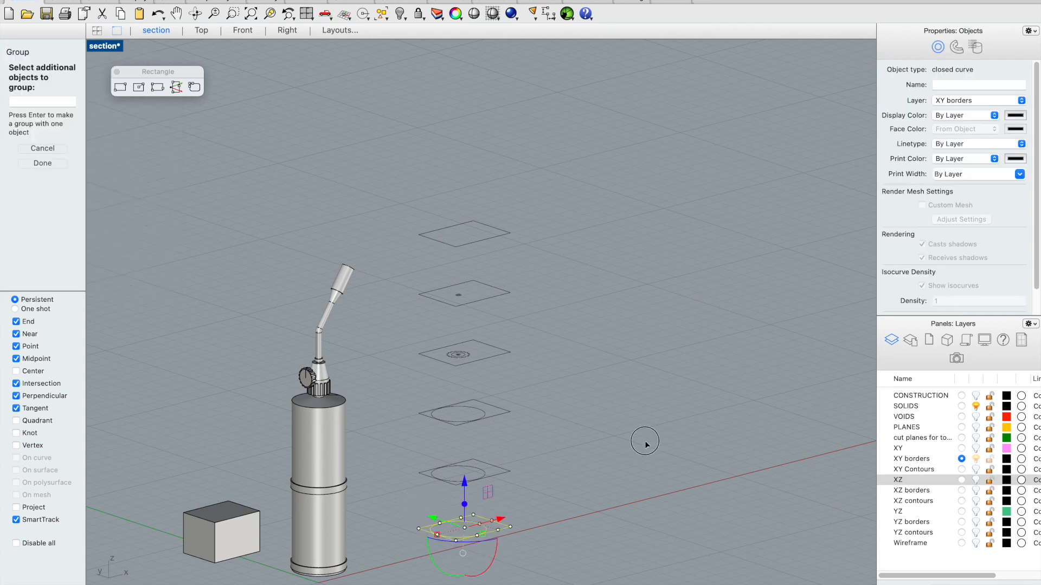
scroll(644, 440, "down", 2)
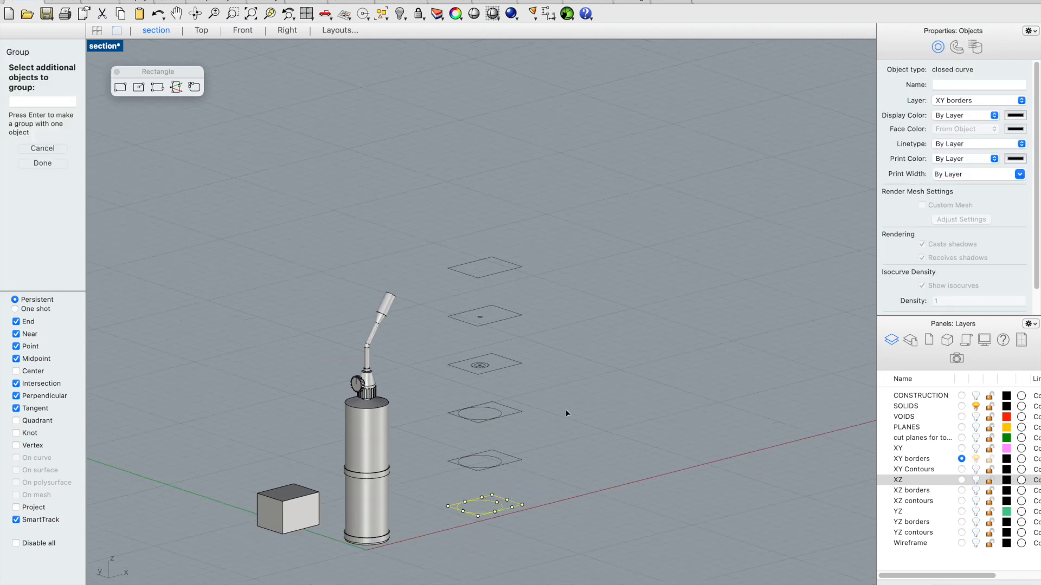
left_click(43, 163)
left_click(282, 244)
Step: Try moving the grouped gear-shaped level along the Y axis, and undo the move
scroll(289, 302, "up", 3)
scroll(444, 477, "up", 3)
scroll(483, 433, "down", 3)
scroll(391, 301, "up", 2)
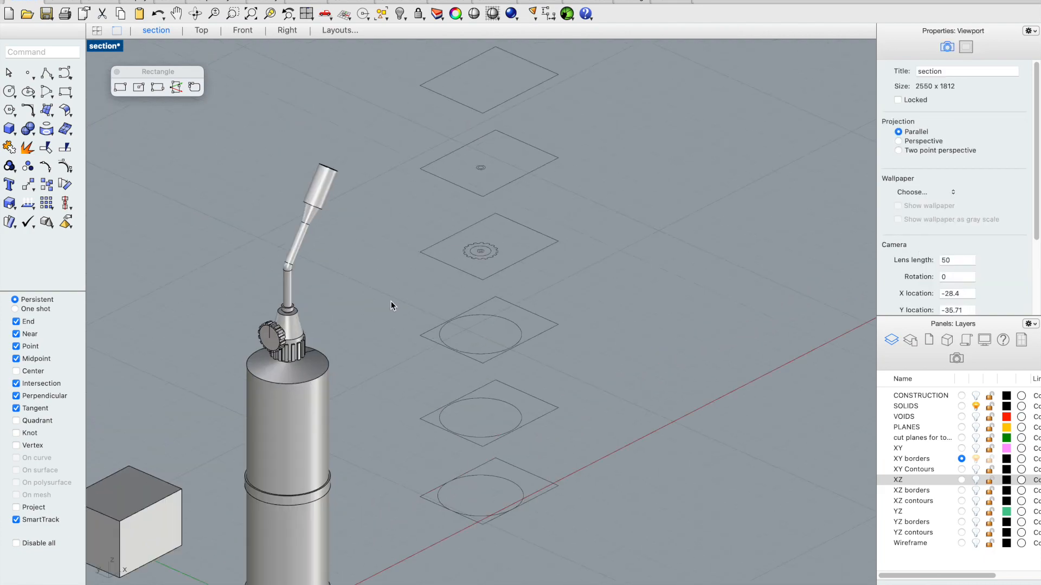
left_click(485, 253)
left_click_drag(453, 231, 419, 216)
key("super+z")
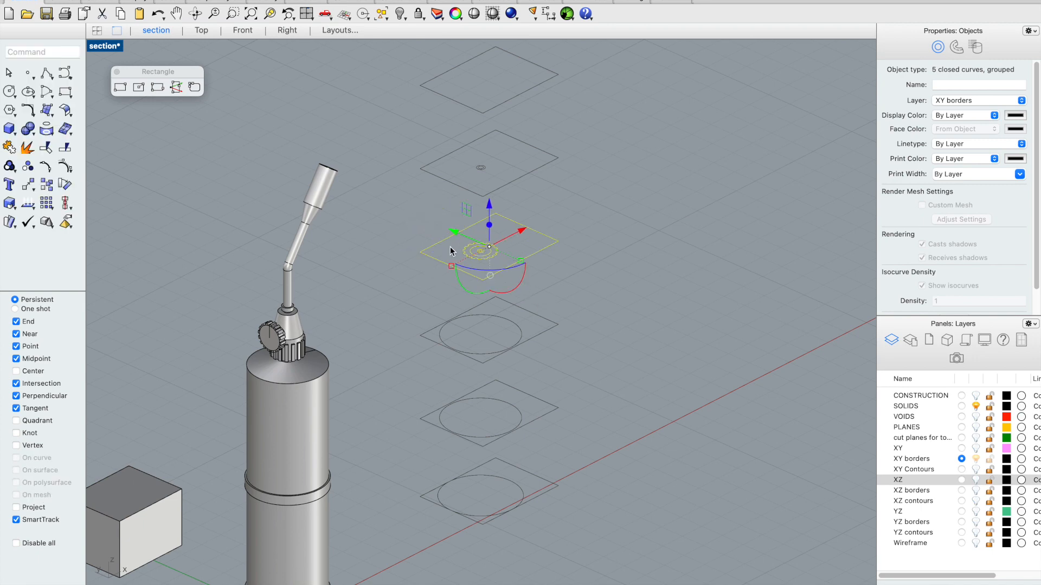
left_click(404, 243)
Step: Show the XZ and XZ borders layers, make XZ borders the current layer, and hide XY borders
scroll(462, 352, "down", 4)
right_click_drag(504, 289, 502, 282)
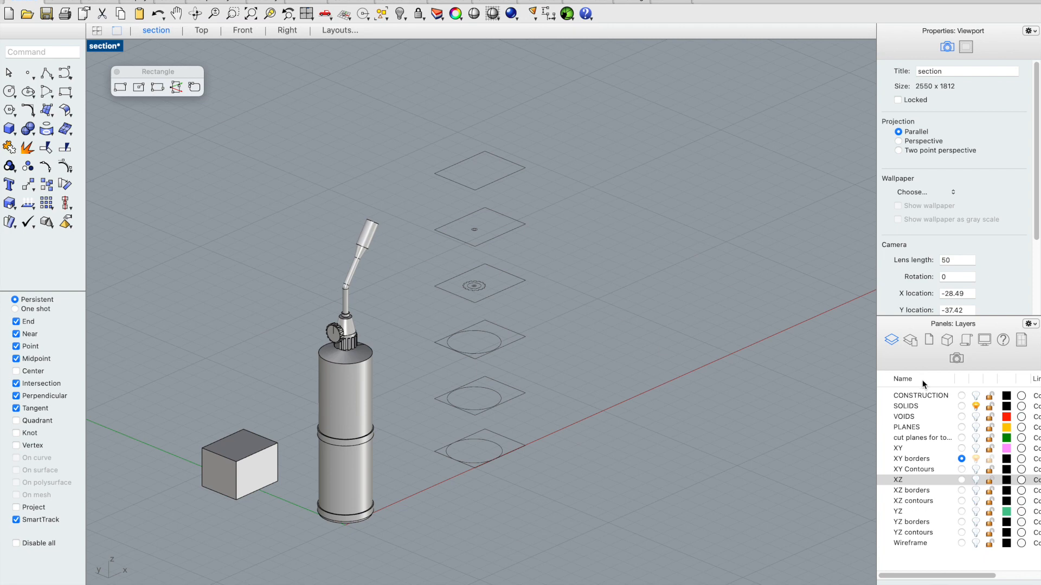
left_click(976, 481)
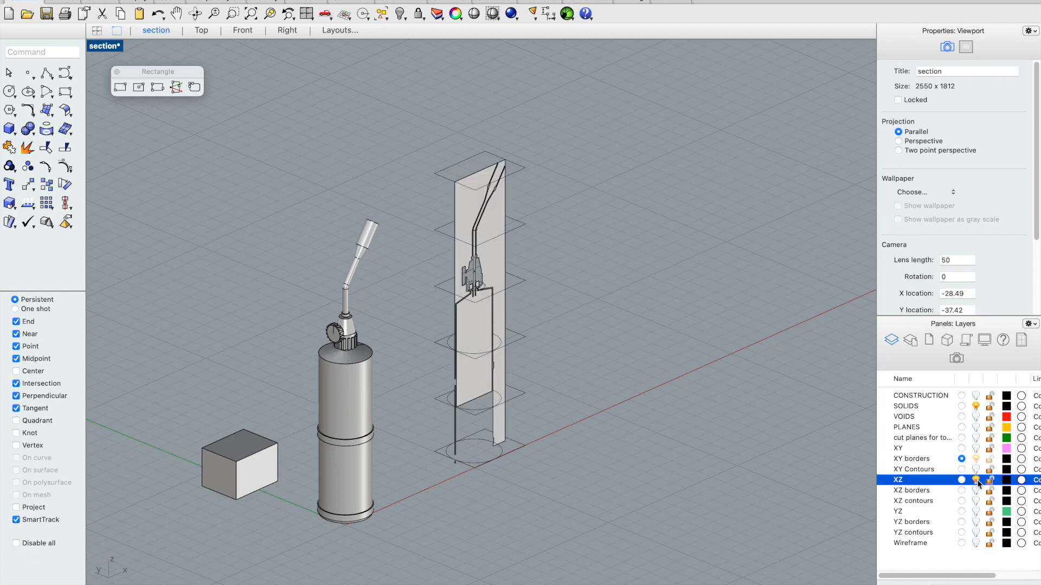
left_click(978, 491)
left_click(962, 493)
left_click(976, 459)
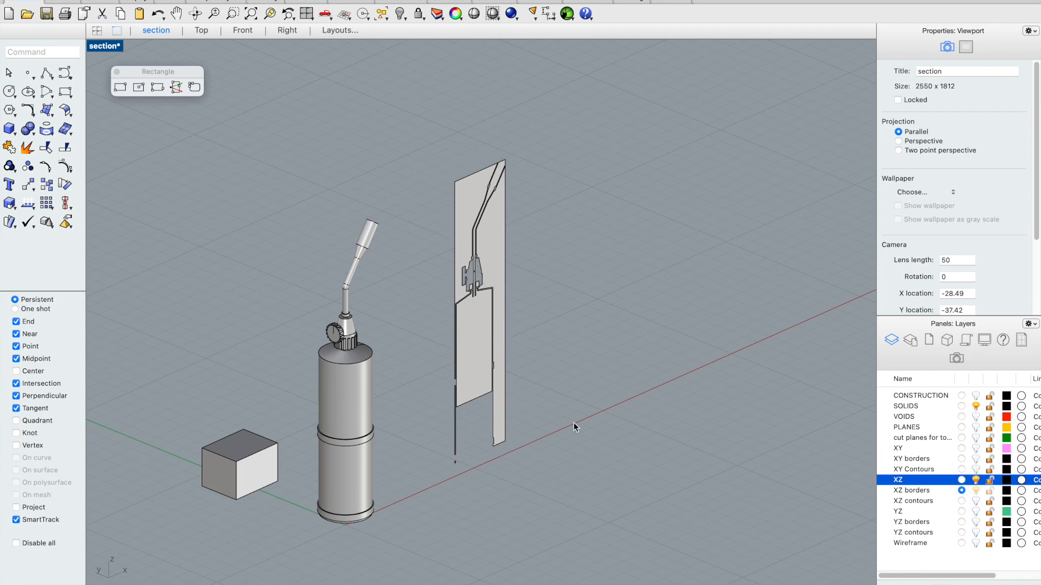
Step: Extract the Silhouette curves of the XZ section planes onto the XZ borders layer, and hide the XZ layer
left_click_drag(555, 108, 420, 521)
type("Silhouette")
key("Return")
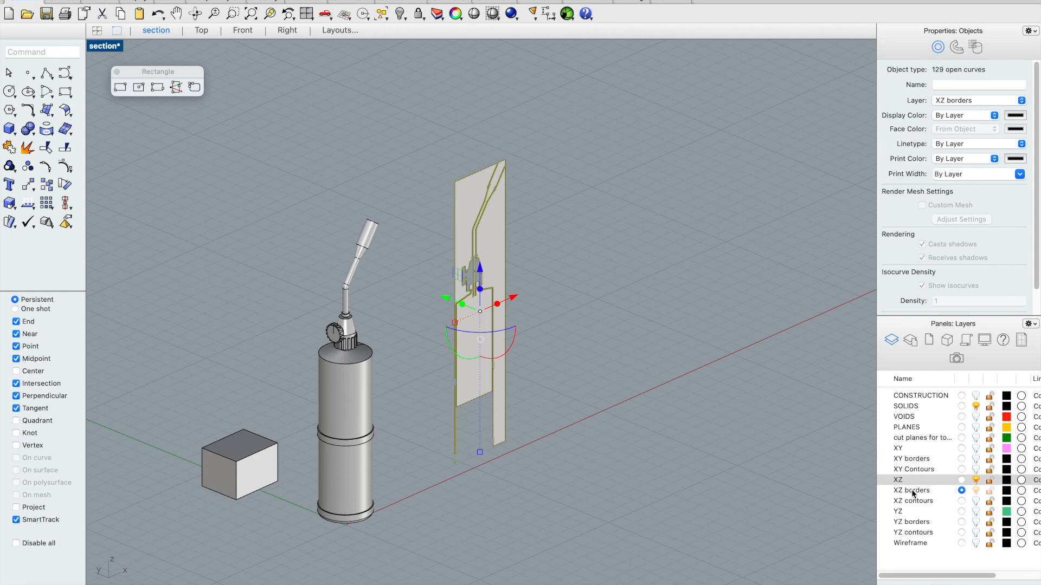
left_click(681, 288)
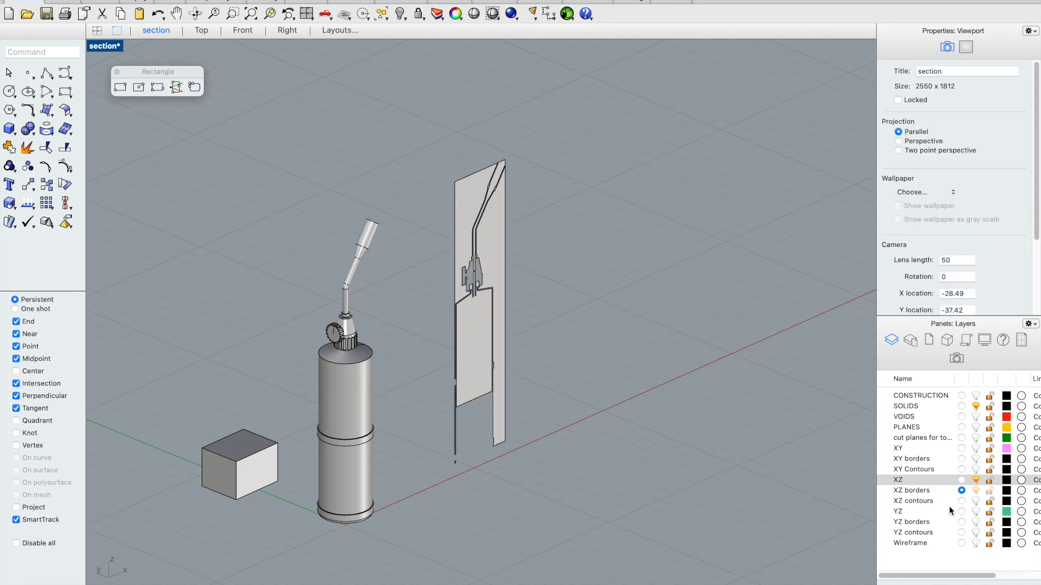
left_click(976, 480)
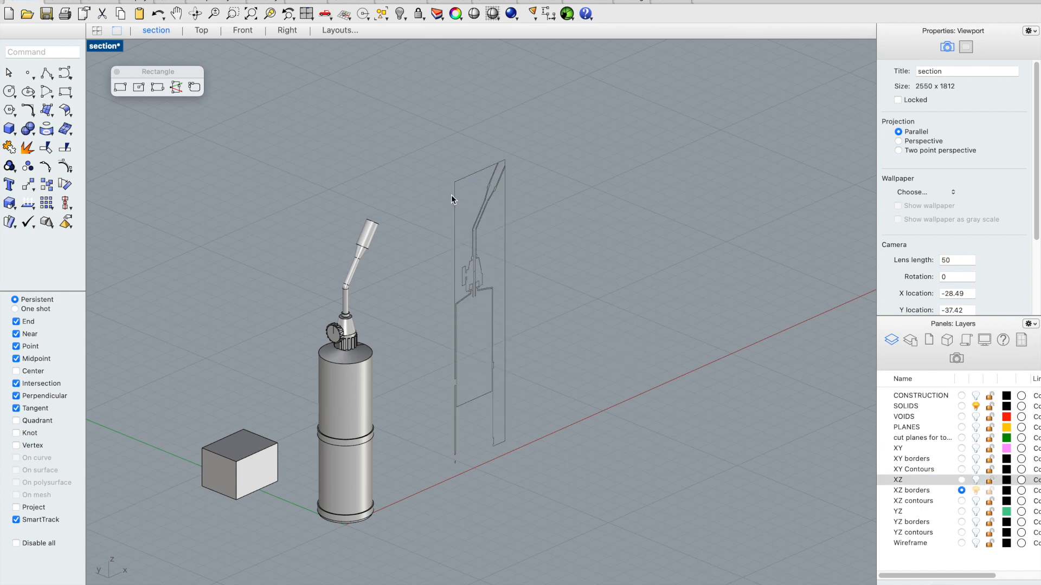
Step: Join all the XZ border curves and group them
scroll(470, 219, "up", 8)
scroll(470, 219, "down", 8)
scroll(479, 304, "up", 2)
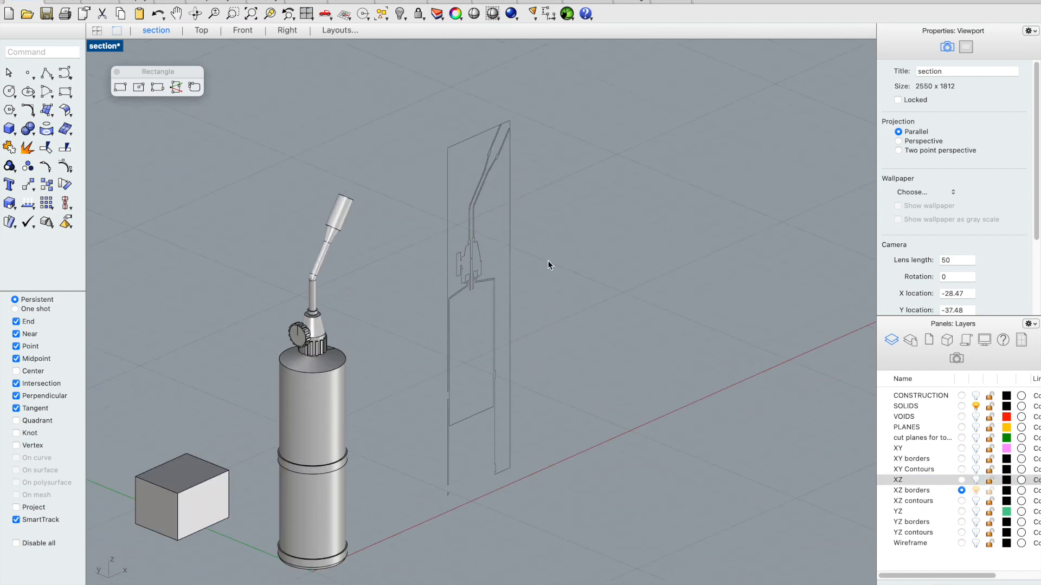
left_click_drag(515, 95, 417, 558)
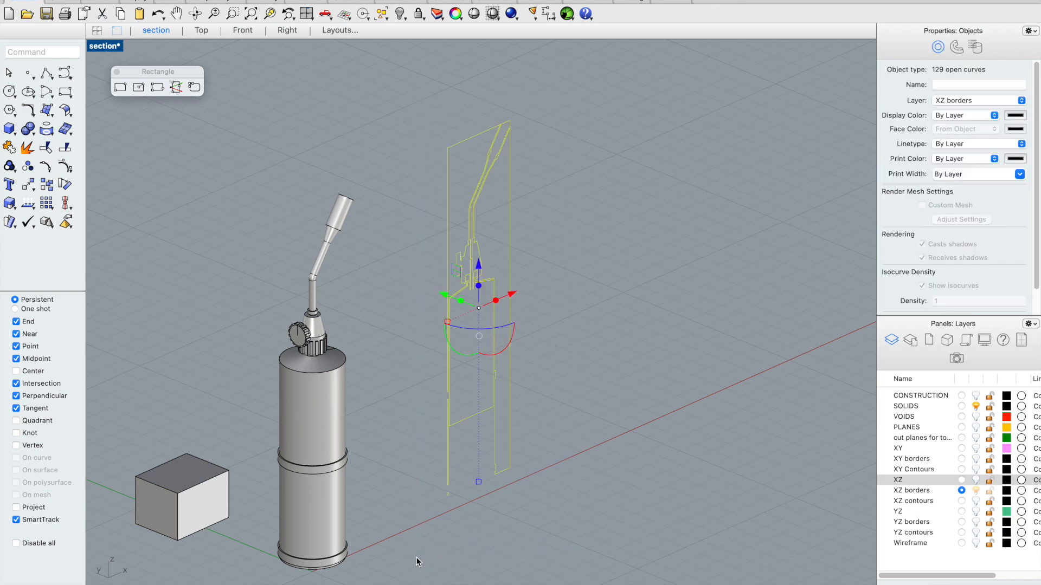
key("super+j")
key("super+g")
left_click(578, 326)
left_click(498, 290)
left_click(545, 257)
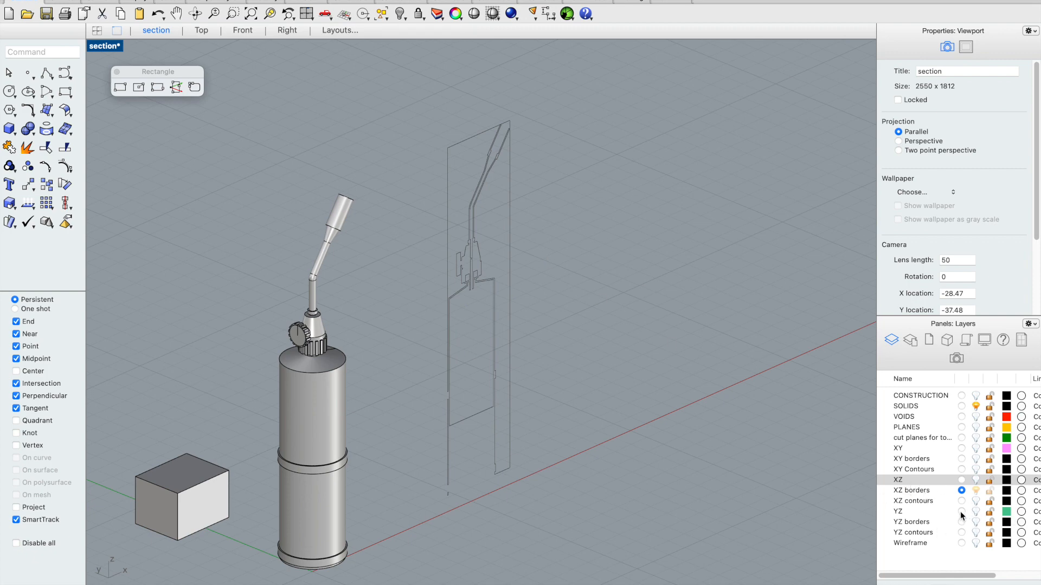
Step: Show the YZ and YZ borders layers, make YZ borders the current layer, and hide XZ borders
left_click(976, 512)
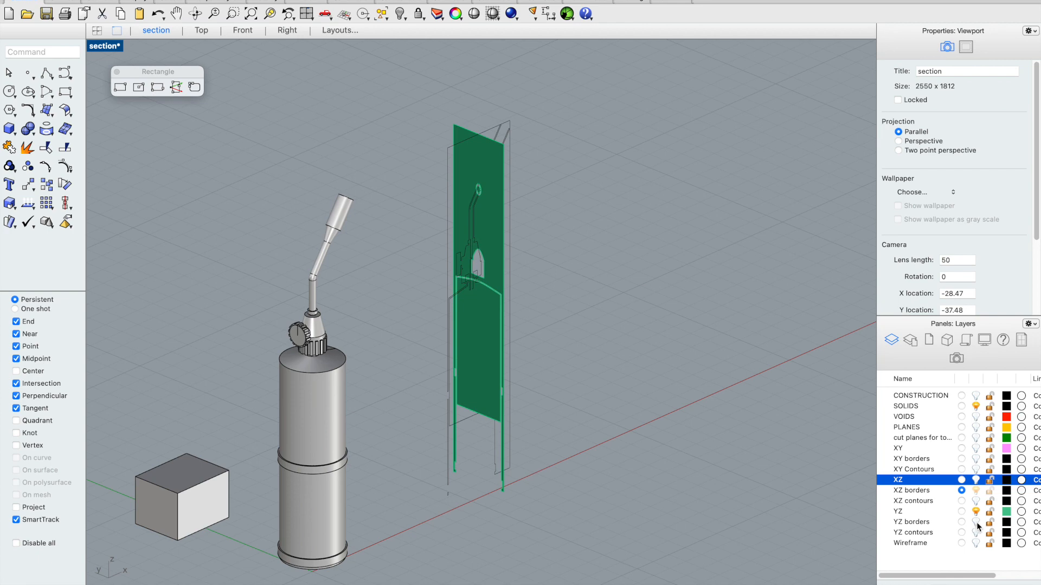
left_click(977, 522)
left_click(962, 521)
left_click(976, 490)
Step: Extract the Silhouette curves of the YZ section planes onto the YZ borders layer, and hide the YZ layer
left_click_drag(393, 124, 598, 548)
type("sil")
key("Return")
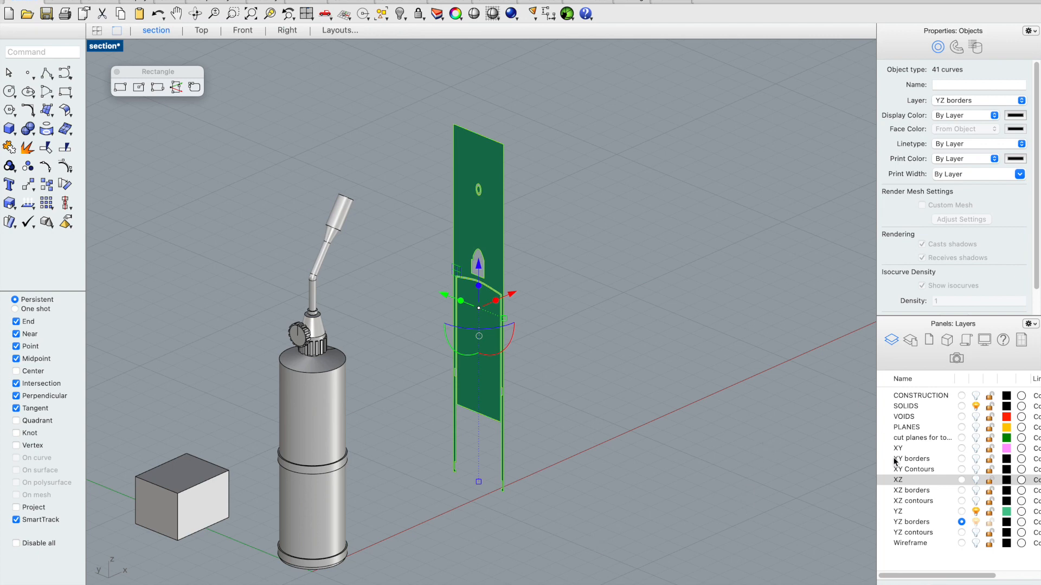
left_click(975, 511)
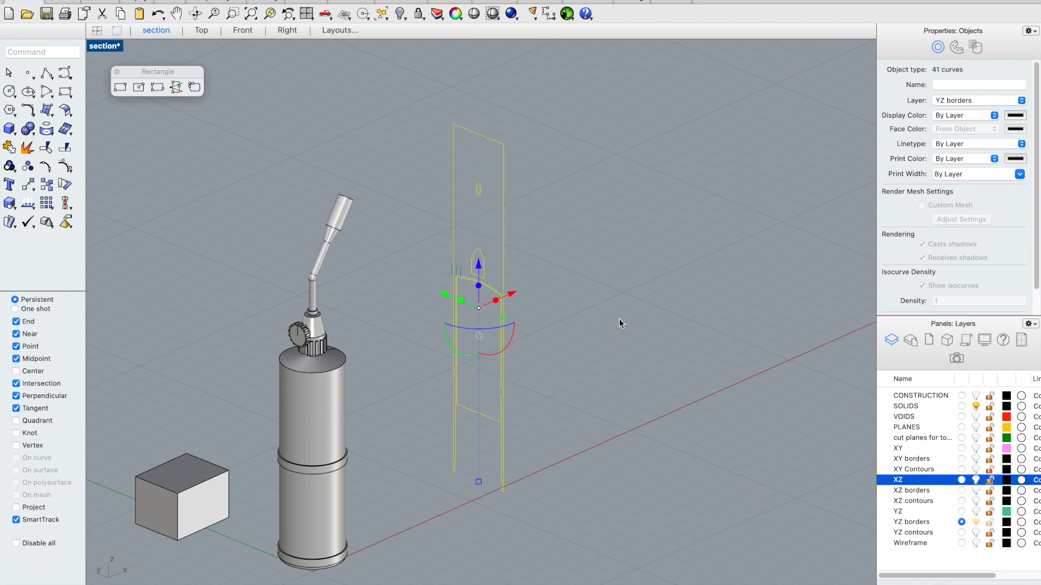
Step: Select all the YZ border curves and join them into closed curves
left_click(613, 292)
left_click_drag(434, 104, 566, 512)
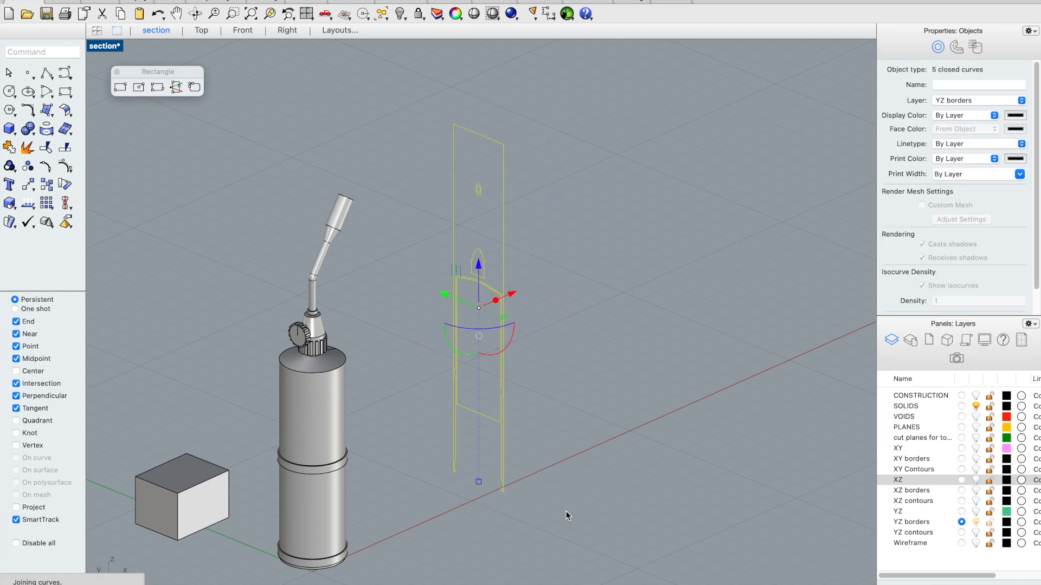
scroll(566, 512, "up", 2)
left_click(566, 512)
Step: With the XY, XZ and YZ borders layers all visible, copy every border curve along the X axis beside the originals
right_click_drag(498, 352, 500, 413, "shift")
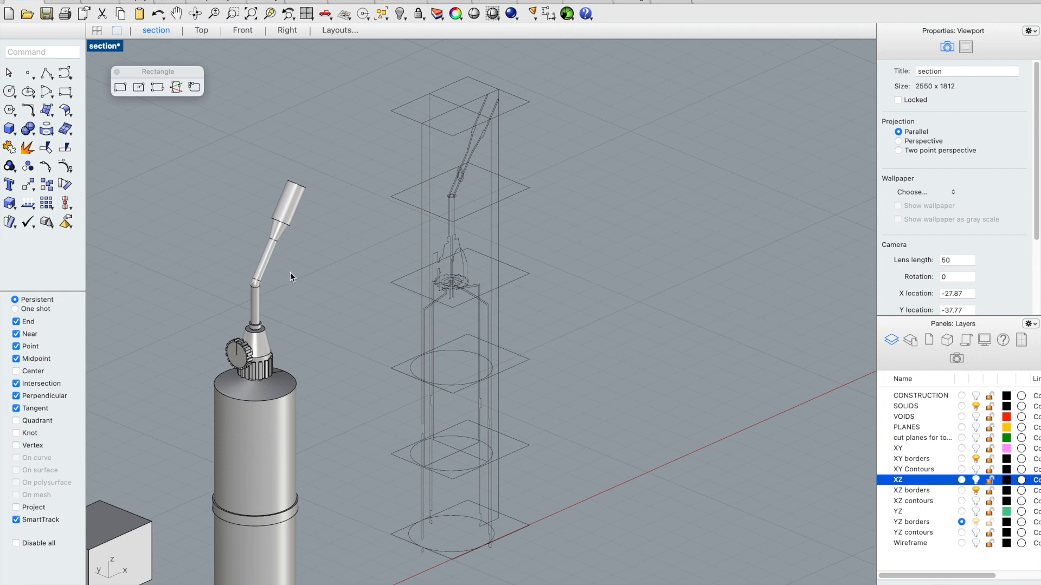
scroll(535, 326, "down", 3)
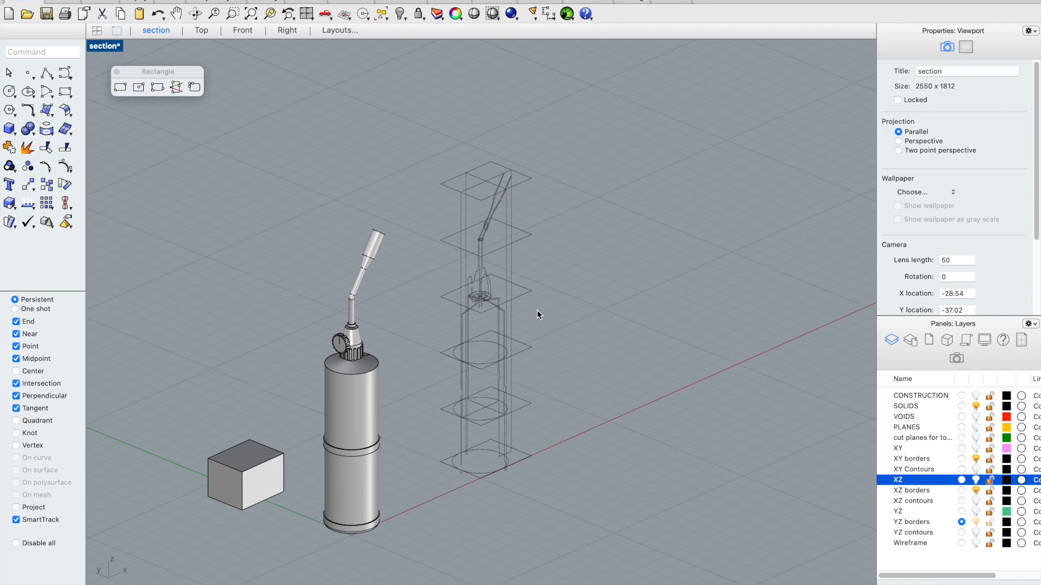
left_click_drag(578, 107, 418, 534)
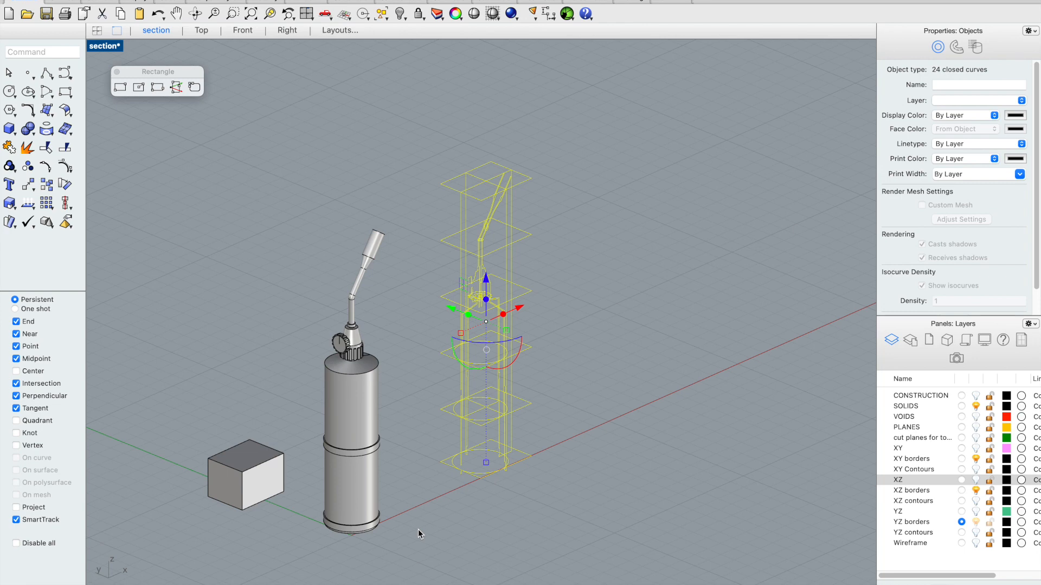
left_click_drag(519, 308, 698, 239)
key("Escape")
Step: Examine the original and copied border curves, toggling the XZ borders layer's visibility
scroll(716, 241, "up", 10)
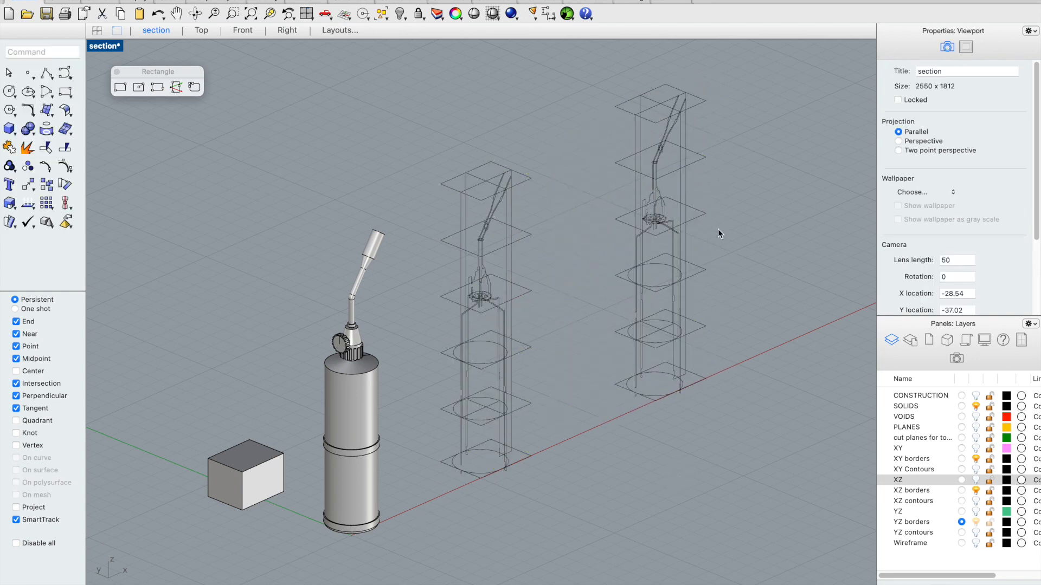
scroll(685, 219, "down", 2)
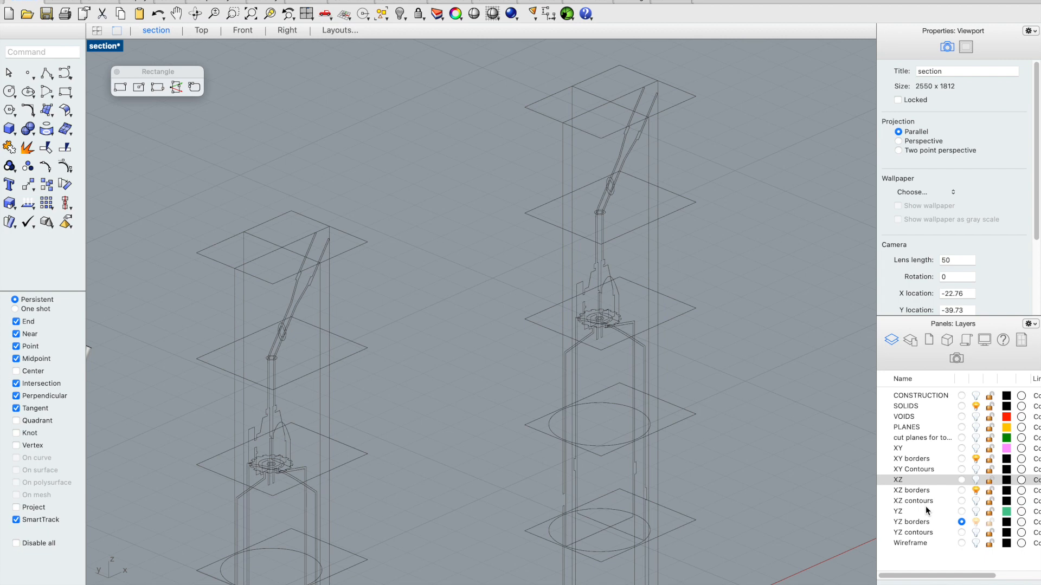
left_click(977, 489)
left_click(977, 489)
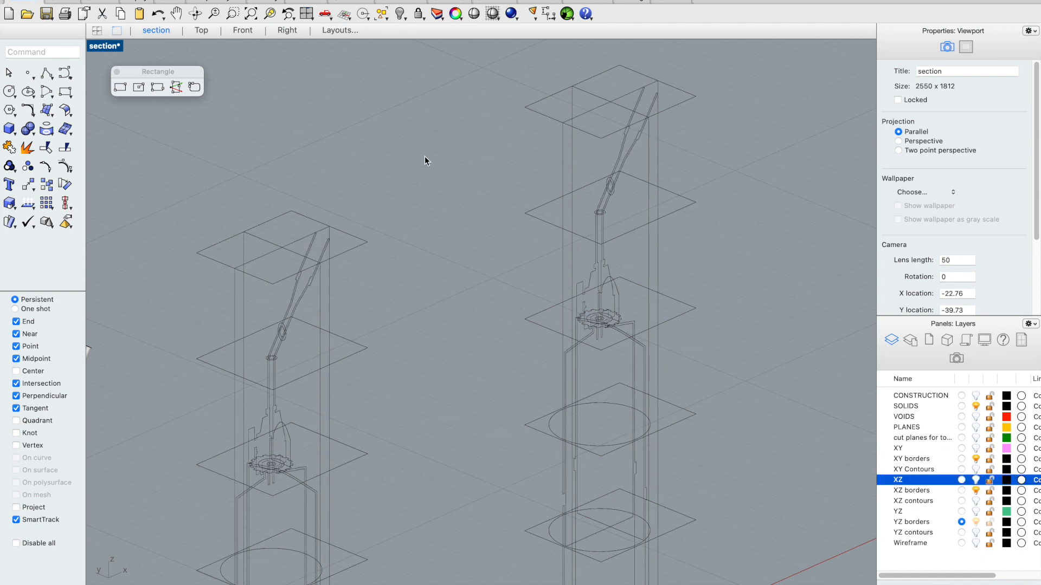
scroll(439, 179, "down", 5)
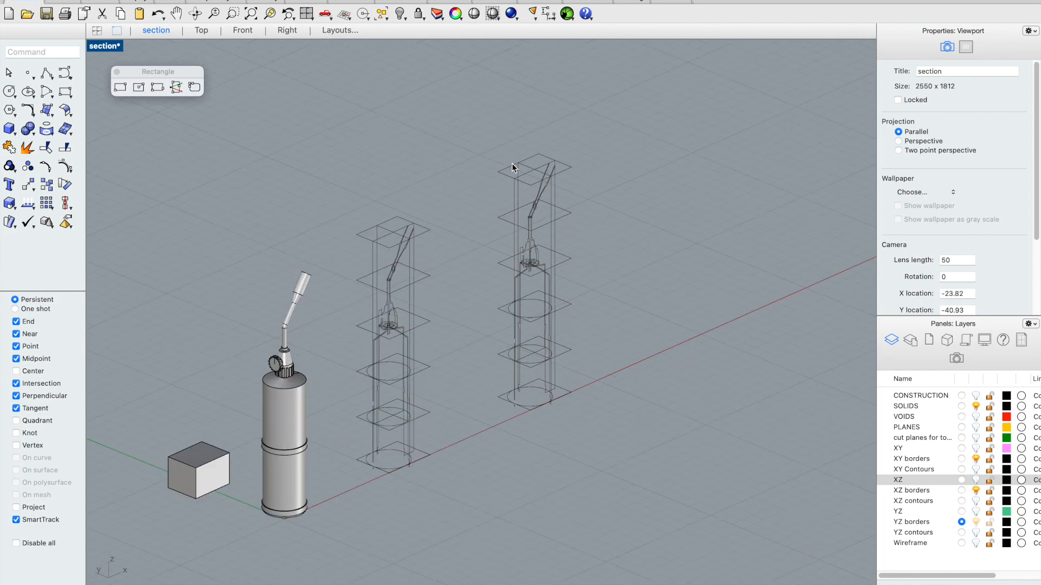
scroll(487, 198, "up", 3)
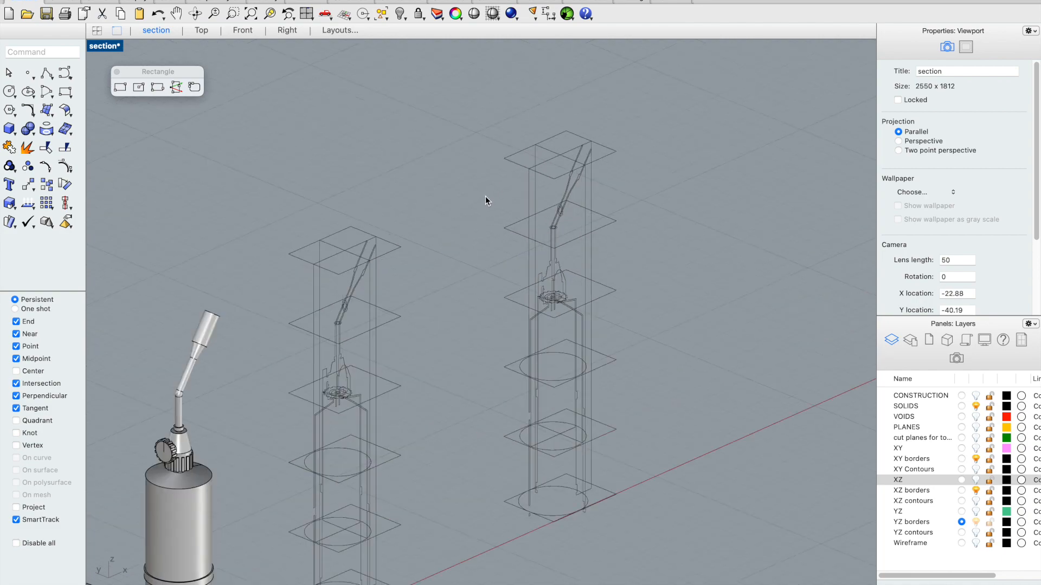
Step: Move the top five XY border levels of the copied set along the Y axis, away from the vertical sections
left_click(515, 161)
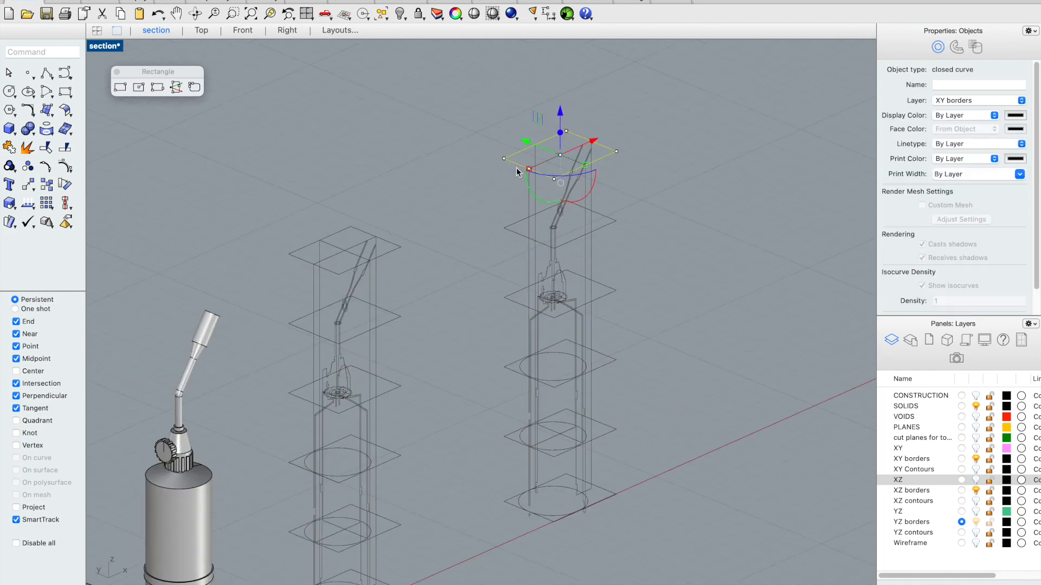
left_click(515, 225, "shift")
left_click(519, 305, "shift")
left_click(511, 363, "shift")
left_click(512, 435, "shift")
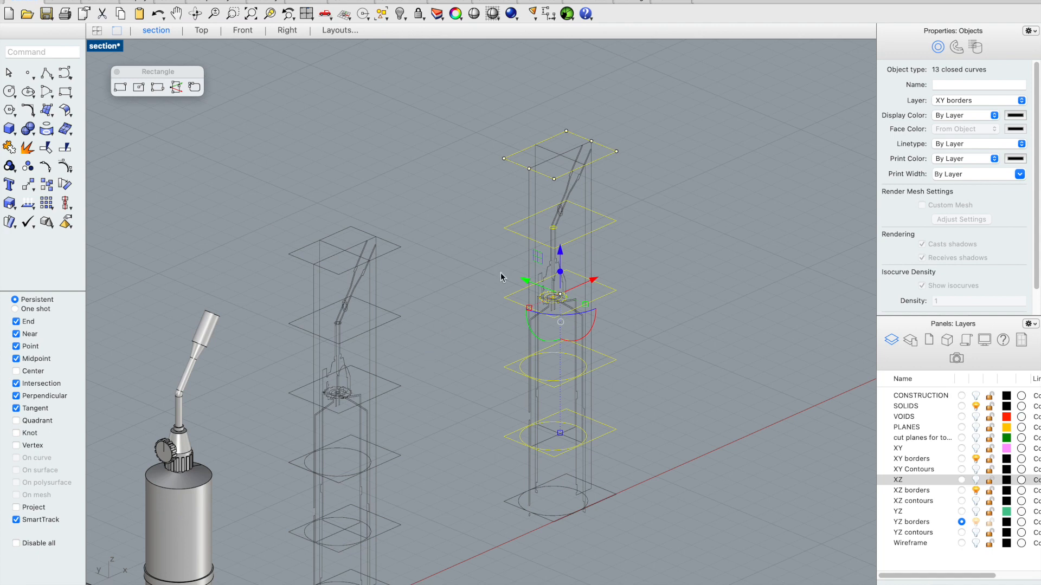
left_click_drag(524, 281, 465, 255)
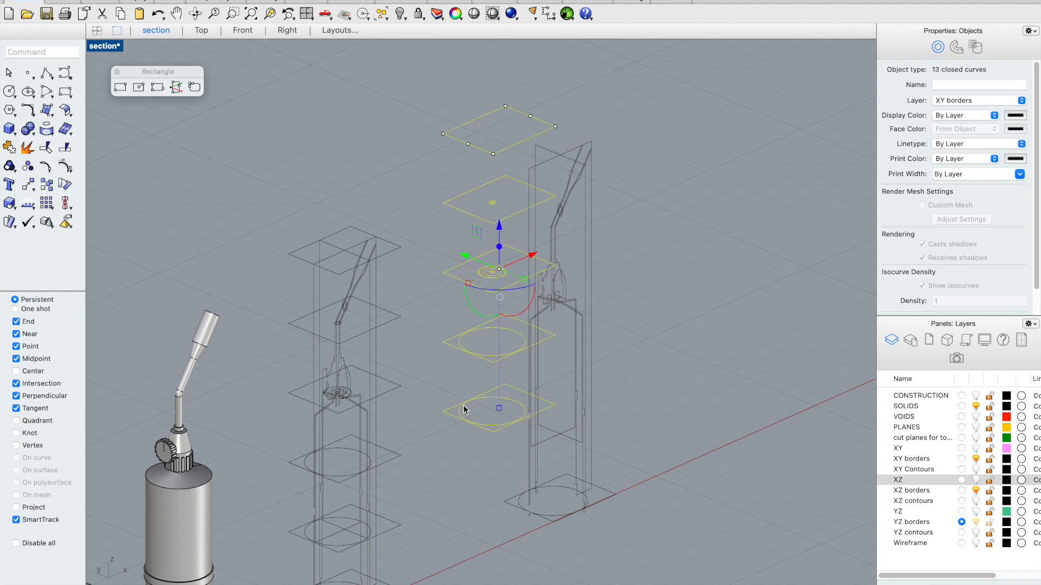
Step: Remove the lowest selected level from the selection and move the other four XY border levels farther along the Y axis
left_click_drag(464, 415, 448, 395, "super")
left_click_drag(472, 227, 417, 204)
scroll(651, 162, "down", 3)
right_click_drag(658, 160, 625, 173)
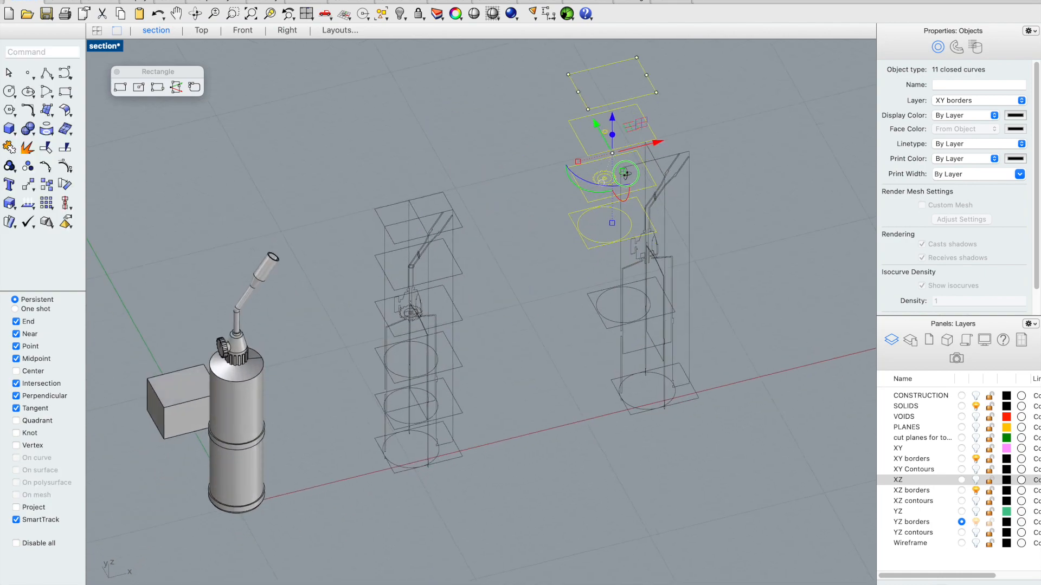
scroll(625, 174, "up", 2)
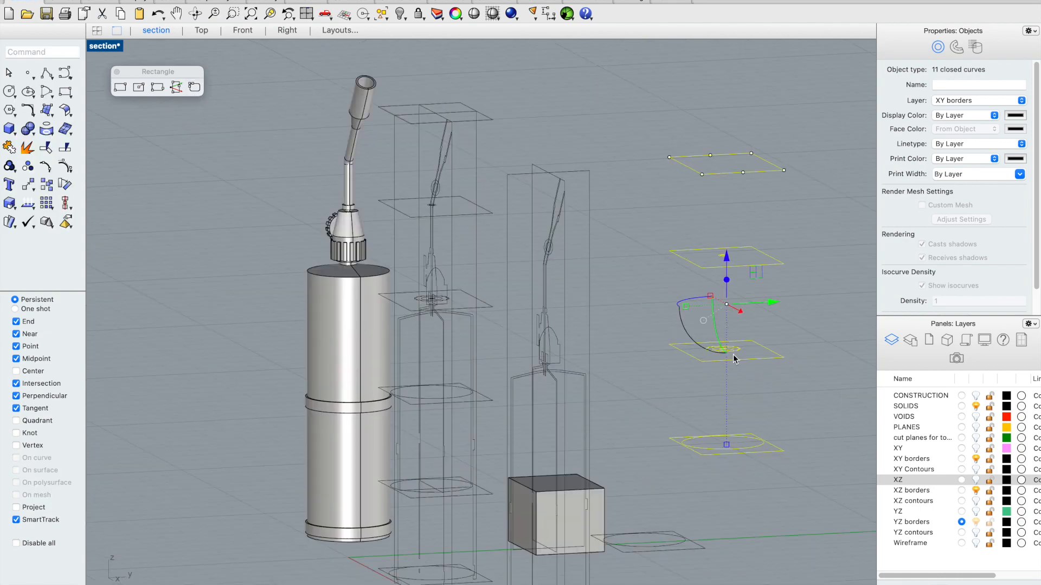
Step: Select all six copied XY border levels and show them from above
right_click_drag(735, 423, 546, 553)
left_click(536, 527)
left_click(593, 455, "shift")
left_click(635, 384, "shift")
left_click(684, 312, "shift")
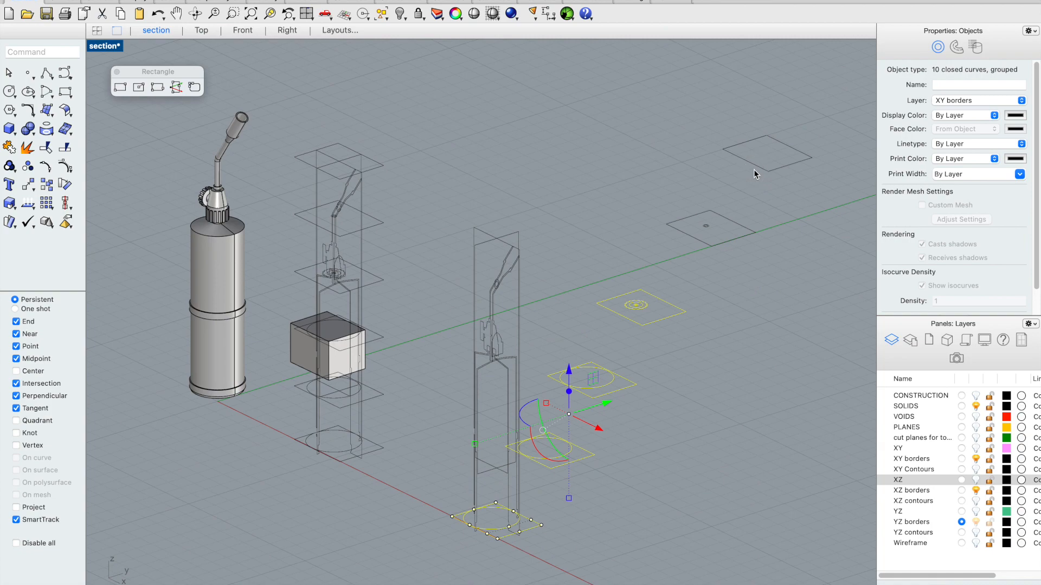
left_click(753, 169, "shift")
key("ctrl+F1")
scroll(503, 245, "down", 8)
Step: Move individual copied XY border levels along the Y axis so the levels are evenly spaced in a row
left_click(753, 229)
scroll(753, 228, "up", 4)
left_click(684, 277)
left_click_drag(643, 233, 643, 206)
scroll(727, 398, "up", 2)
left_click_drag(634, 365, 634, 342)
right_click_drag(648, 450, 574, 404)
scroll(753, 381, "down", 6)
left_click_drag(721, 100, 662, 333)
scroll(540, 271, "down", 4)
left_click(342, 323)
Step: Move the copied XZ border section away from the YZ section along the X axis and rotate it around the X axis to lie flat
left_click(156, 30)
right_click_drag(565, 247, 494, 238)
left_click(534, 321)
left_click_drag(466, 352, 541, 477)
left_click(542, 482)
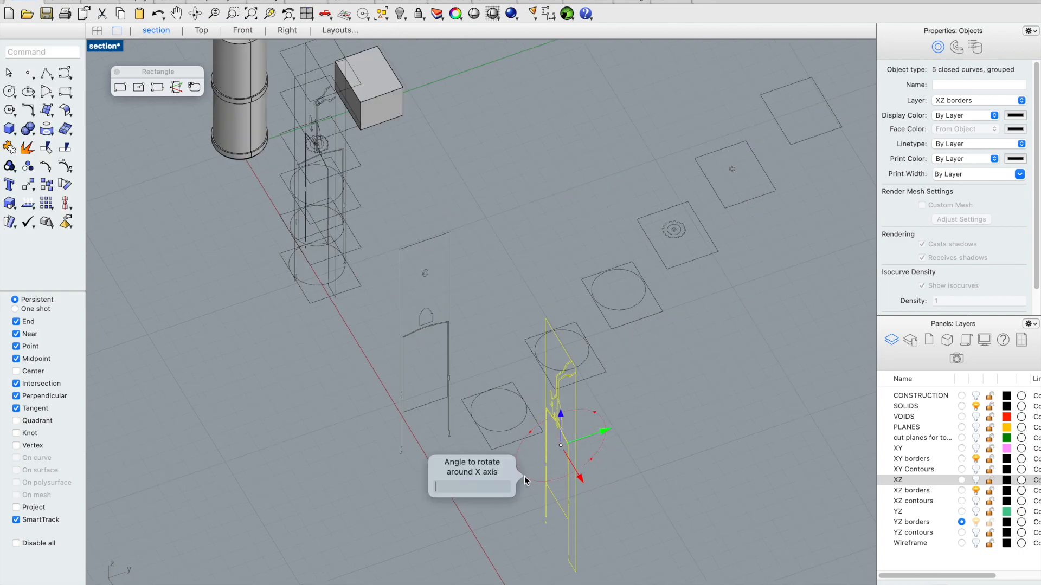
scroll(541, 486, "down", 5)
type("180")
key("Return")
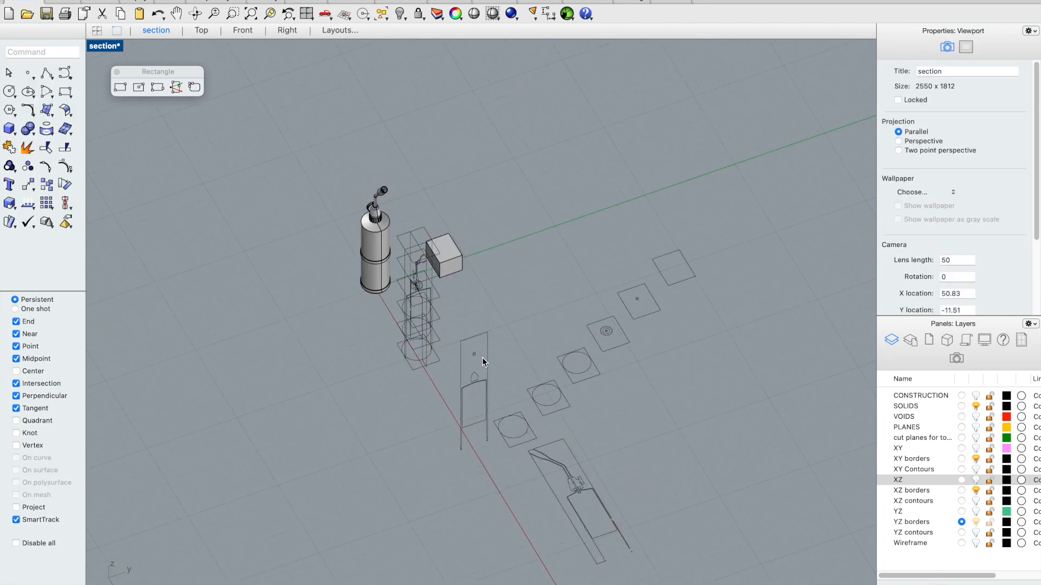
Step: Rotate the copied YZ border section by 90 degrees to lay it flat
left_click(486, 356)
right_click_drag(483, 357, 439, 390)
left_click(433, 411)
type("90")
key("Return")
Step: Reposition the flattened vertical section beside the other sections and rotate it by 180 degrees
left_click_drag(503, 431, 748, 423)
scroll(798, 481, "up", 6)
left_click(445, 450)
type("180")
key("Return")
Step: Select all the copied section curves in the Top view and flatten them onto the construction plane with ProjectToCPlane
left_click(201, 30)
left_click_drag(705, 298, 453, 105)
type("ProjectToCPlane")
key("Return")
left_click(43, 122)
left_click(155, 30)
scroll(536, 288, "down", 3)
right_click_drag(536, 288, 620, 451)
scroll(379, 350, "up", 4)
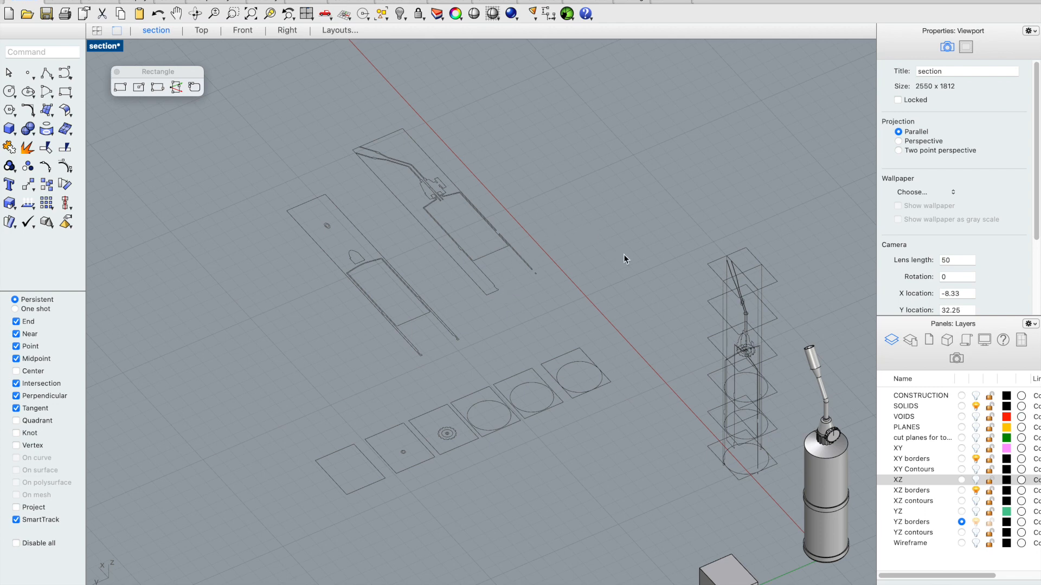
Step: Add three new layers below the Wireframe layer
left_click(903, 542)
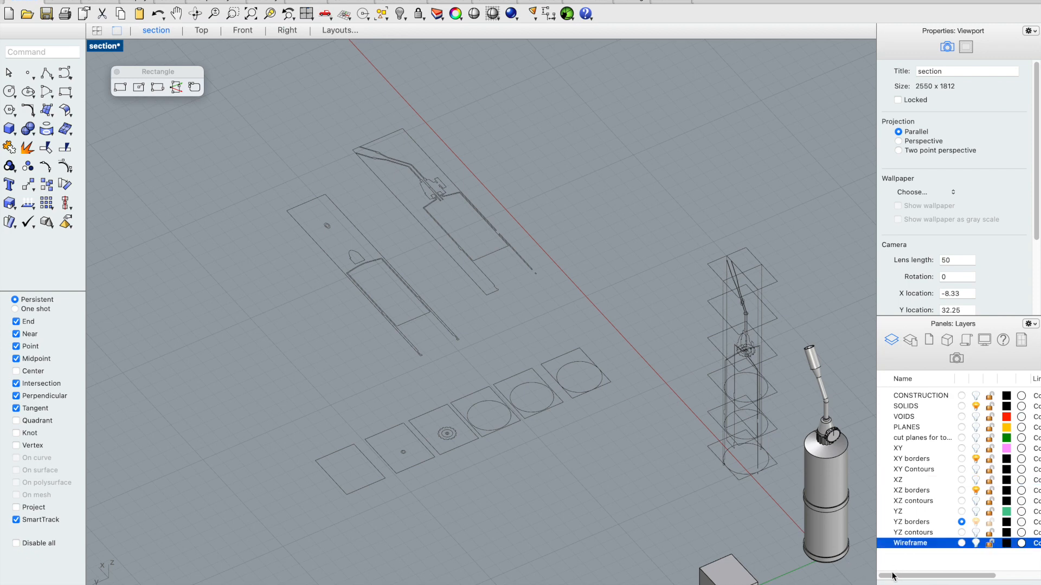
left_click(890, 583)
left_click(890, 583)
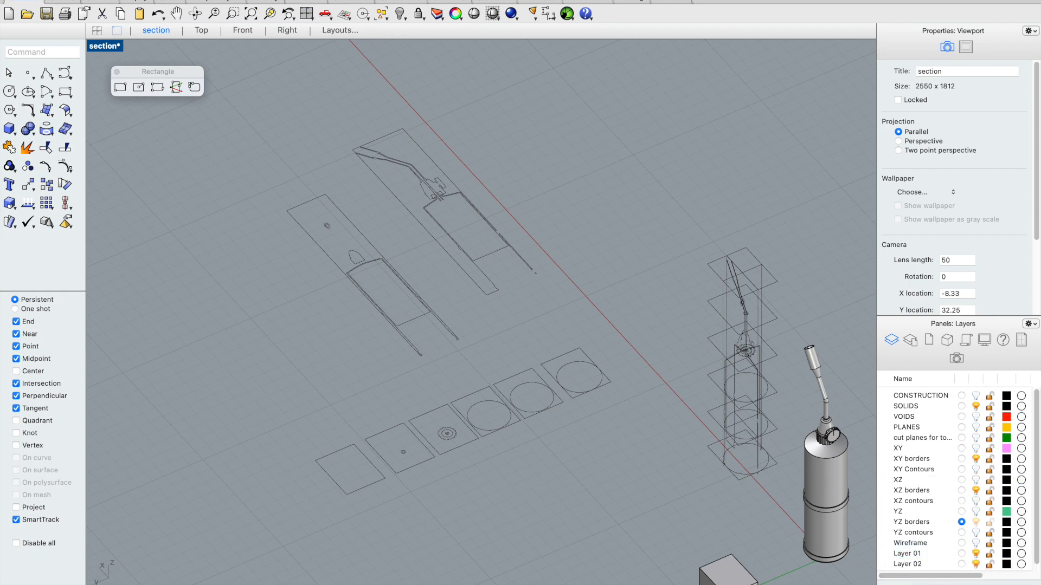
left_click(890, 583)
Step: Rename the three new layers as Method 1, Method 2 and Method 3
double_click(912, 540)
key("BackSpace")
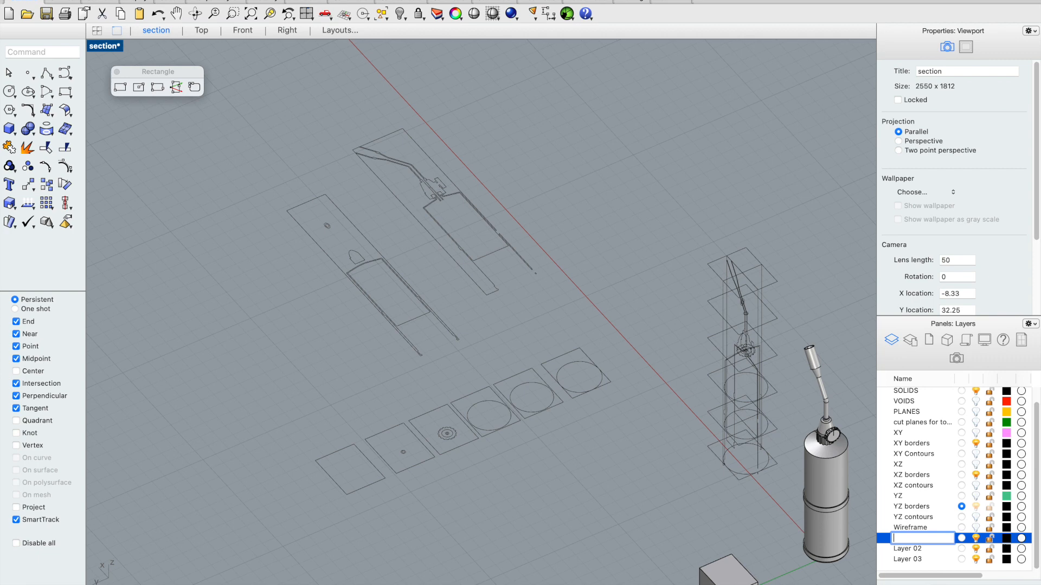
type("Method 1")
key("Return")
double_click(907, 549)
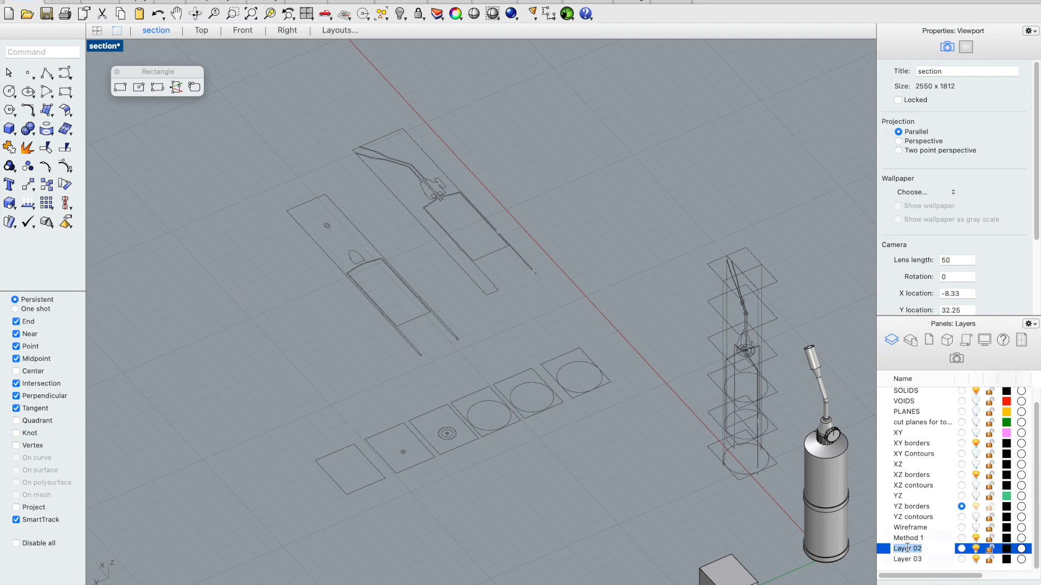
type("Method 2")
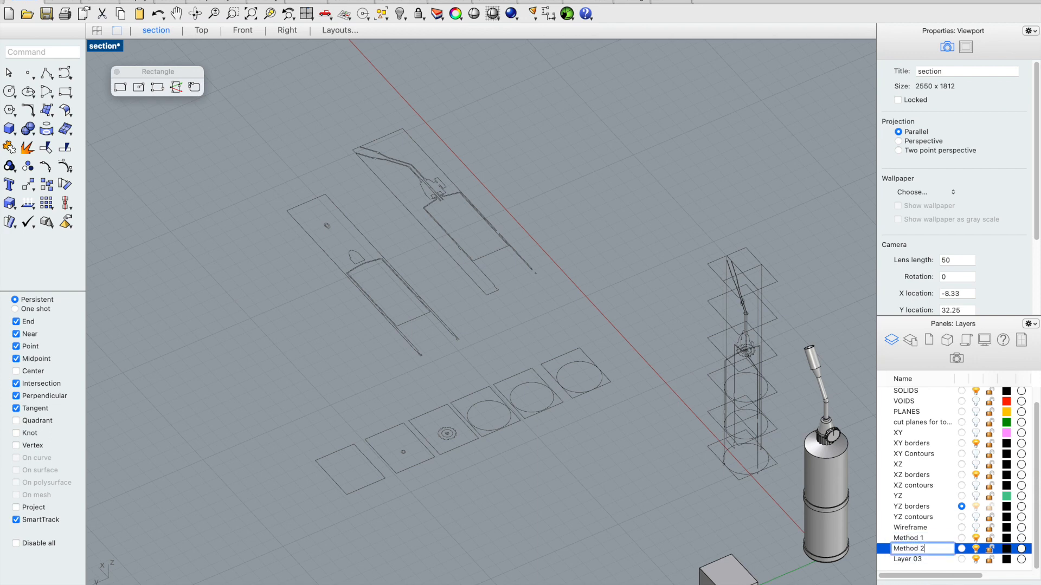
key("Return")
left_click(906, 558)
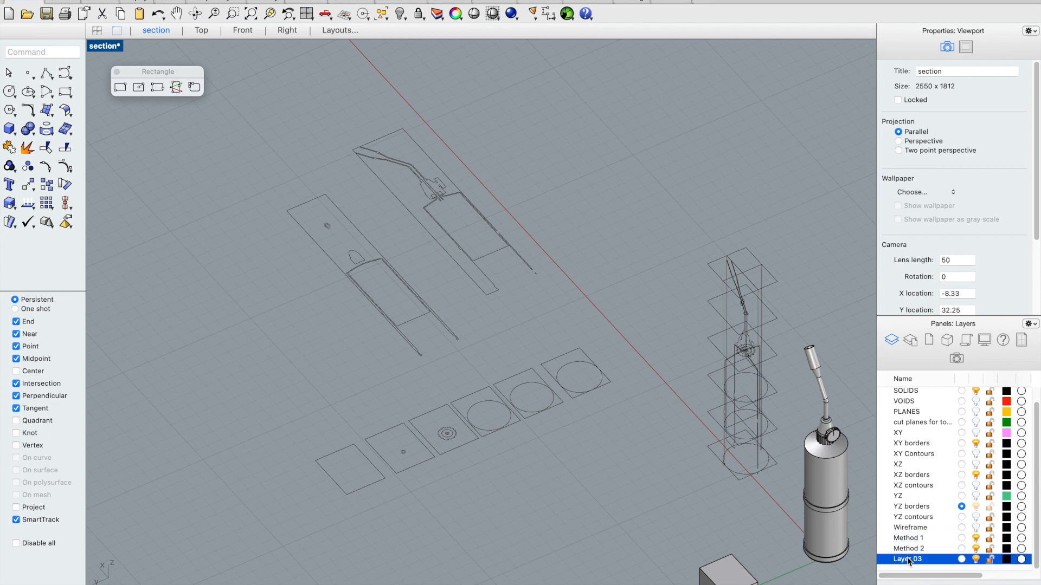
double_click(907, 558)
type("Method 3")
key("Return")
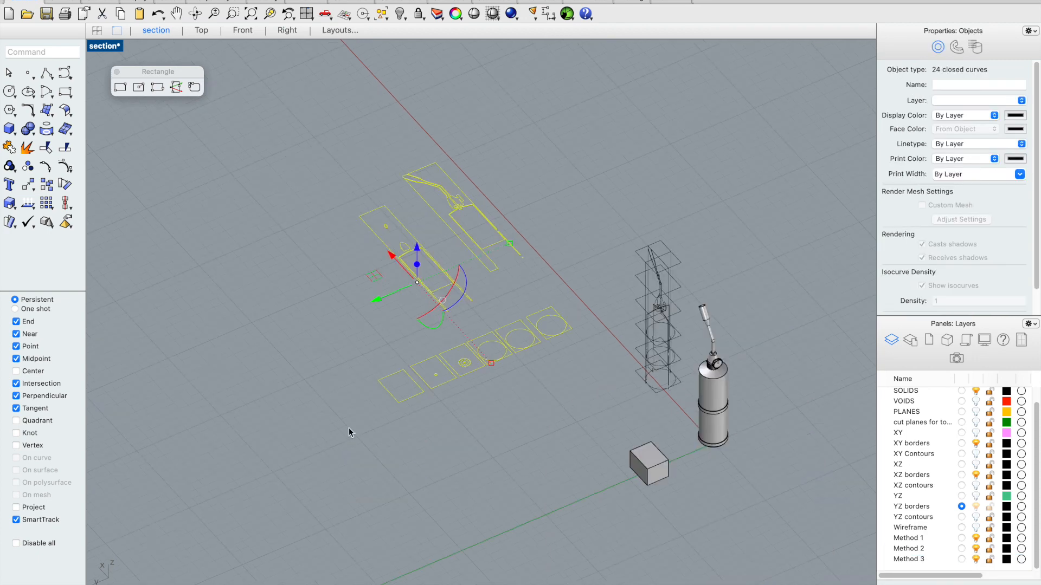
Step: Copy the complete set of flattened section curves twice along the Y axis, making three separate sets
left_click_drag(378, 298, 606, 213, "alt")
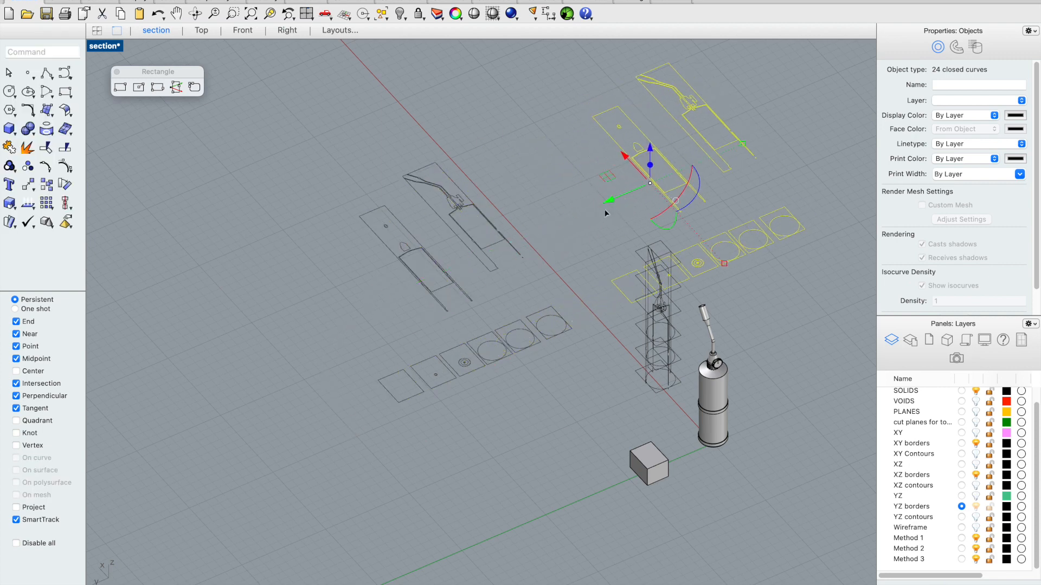
scroll(606, 212, "down", 4)
right_click_drag(511, 249, 376, 294, "shift")
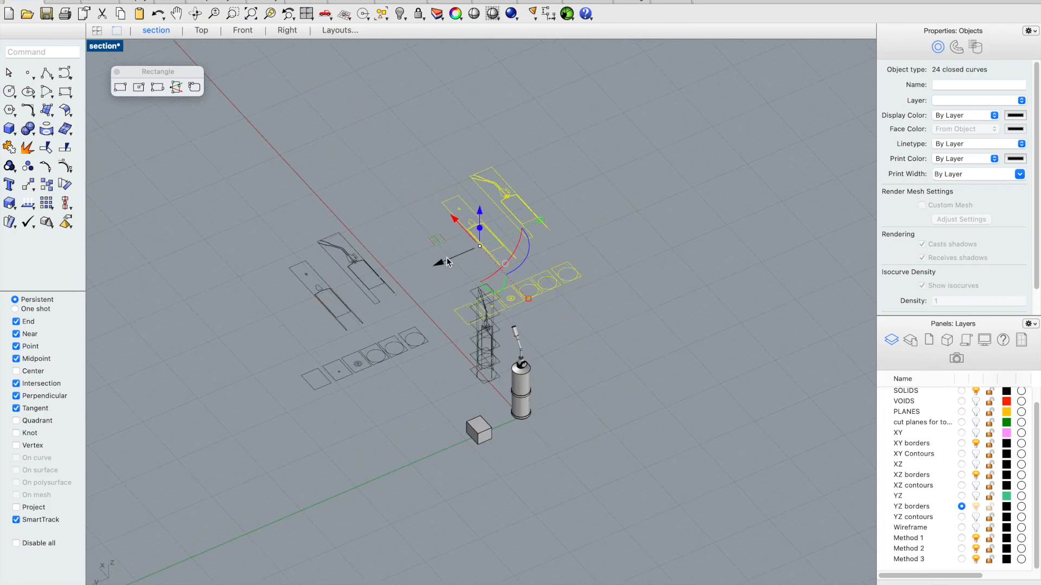
left_click_drag(441, 262, 582, 227, "alt")
right_click_drag(581, 227, 592, 231, "shift")
Step: Assign all curves of the original flattened set to the Method 1 layer
left_click(337, 244)
left_click(396, 210)
right_click_drag(397, 210, 410, 185)
left_click_drag(414, 168, 293, 382)
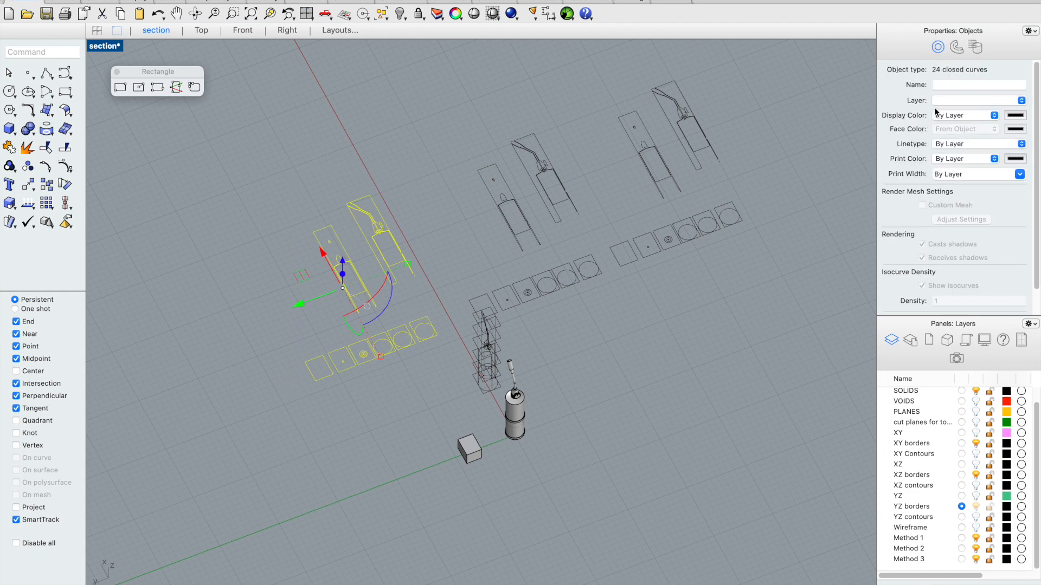
left_click(956, 100)
left_click(946, 288)
Step: Assign all curves of the middle flattened set, including its last XY level, to the Method 2 layer
left_click_drag(562, 116, 459, 295)
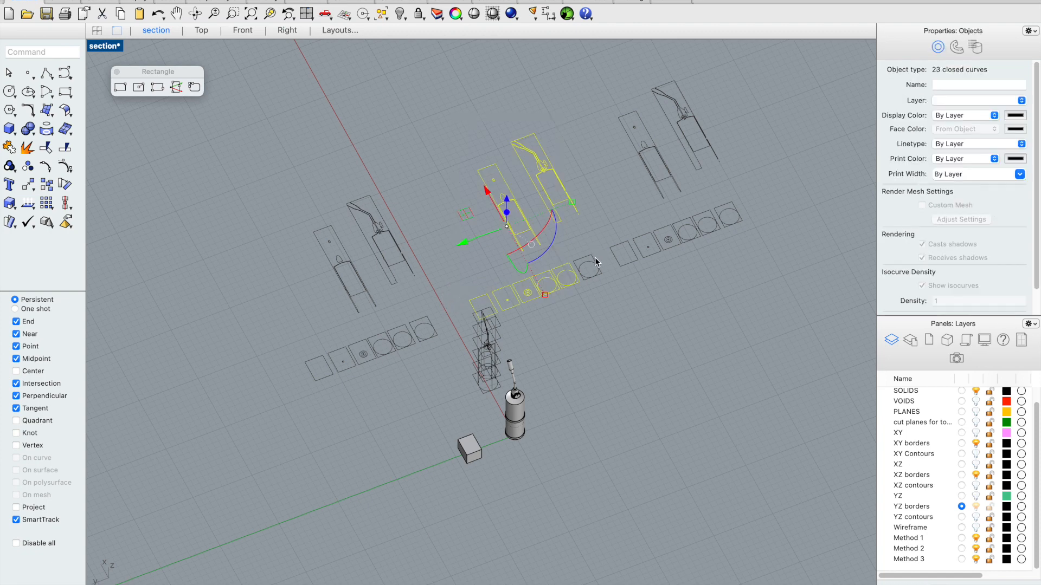
left_click(965, 100)
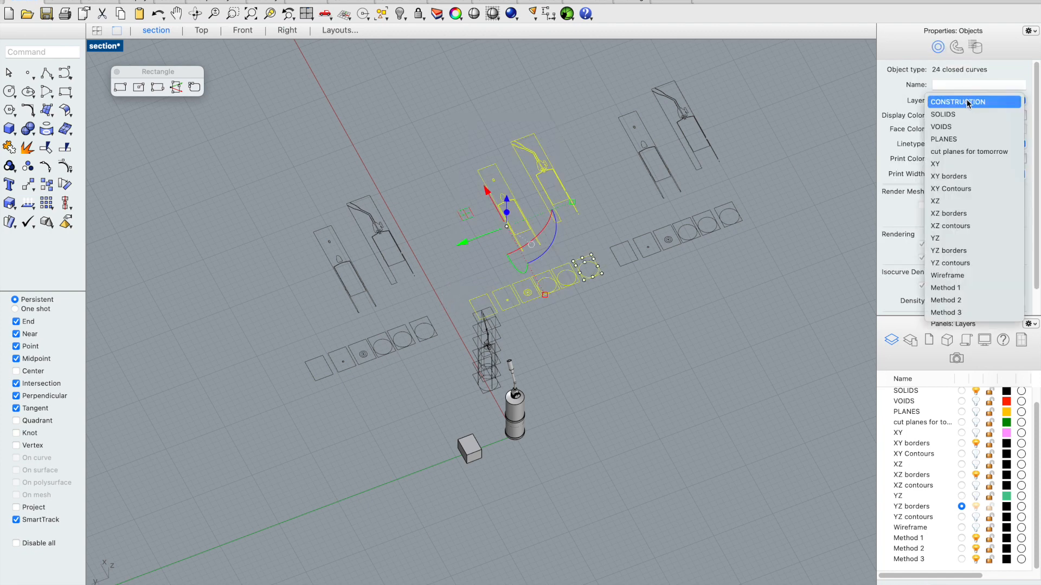
left_click(946, 300)
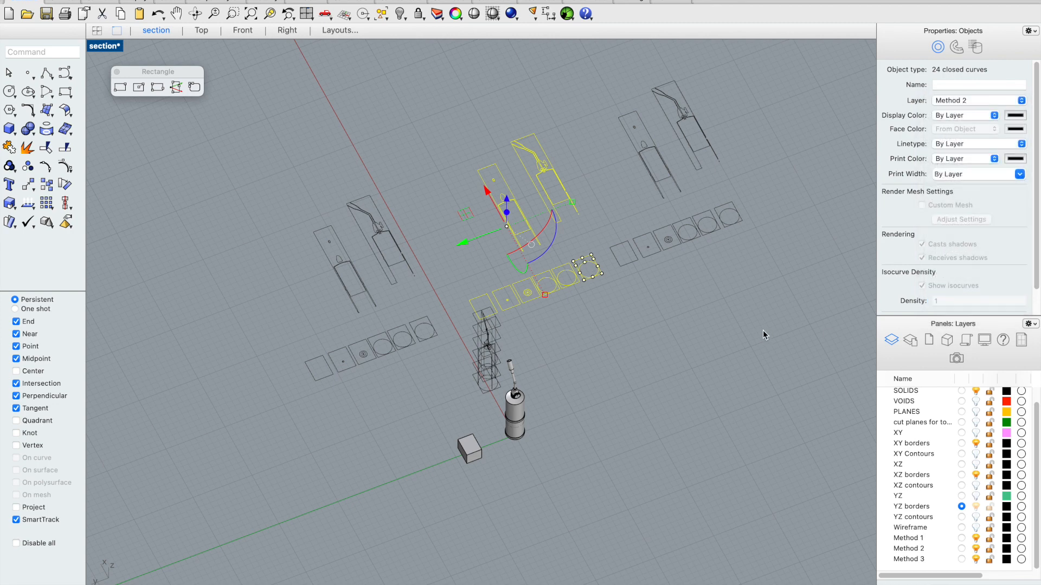
left_click(762, 330)
Step: Assign the third flattened set, including its remaining end XY level, to the Method 3 layer
left_click_drag(711, 78, 622, 276)
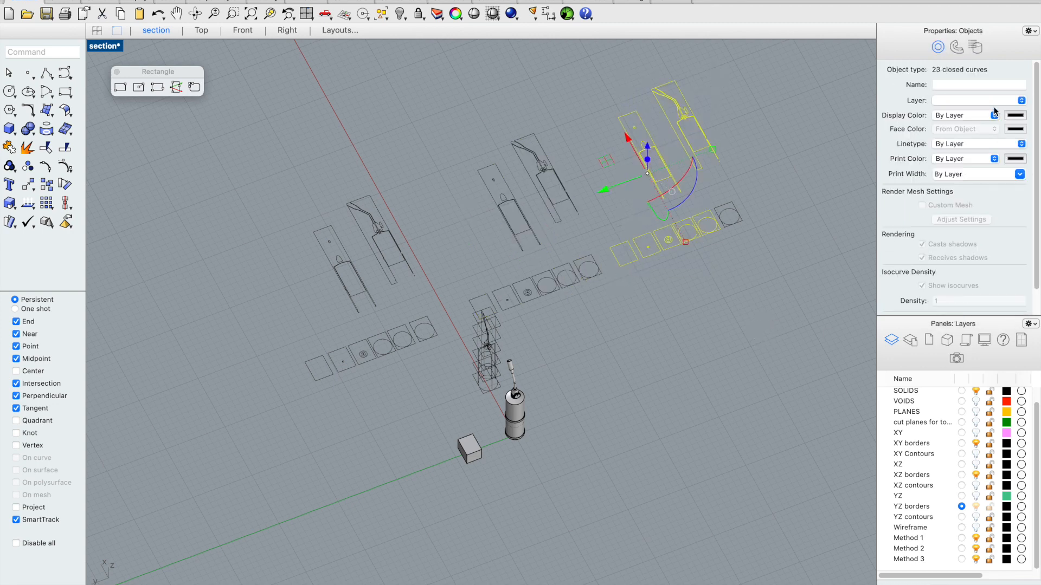
left_click(981, 101)
left_click(949, 313)
left_click(739, 232)
left_click(746, 206)
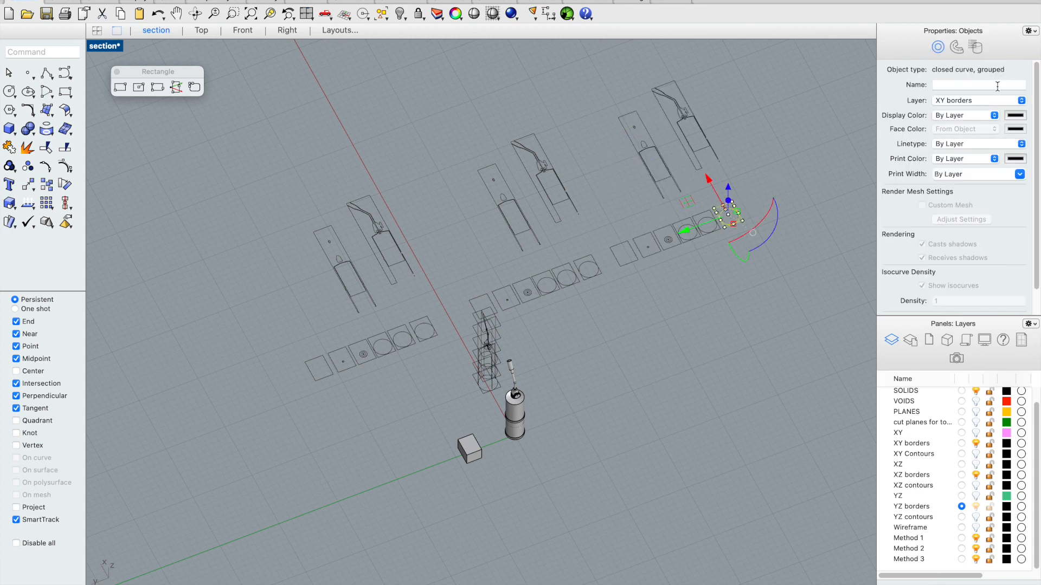
left_click(981, 101)
left_click(997, 237)
left_click(729, 323)
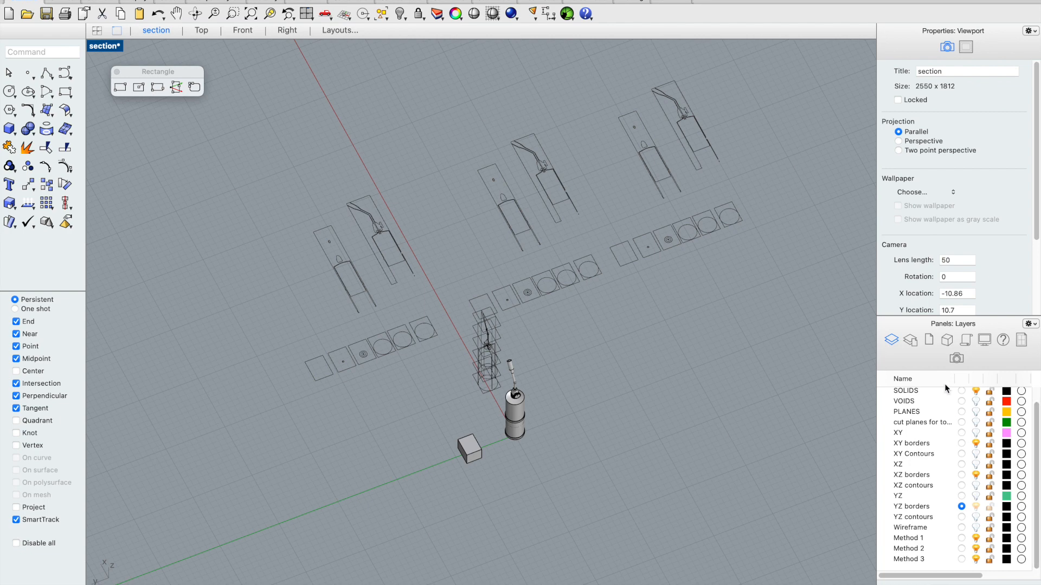
Step: Make Method 1 the current layer and hide the SOLIDS, XY borders, XZ borders and YZ borders layers
scroll(985, 397, "up", 2)
left_click(976, 406)
left_click(975, 458)
left_click(977, 491)
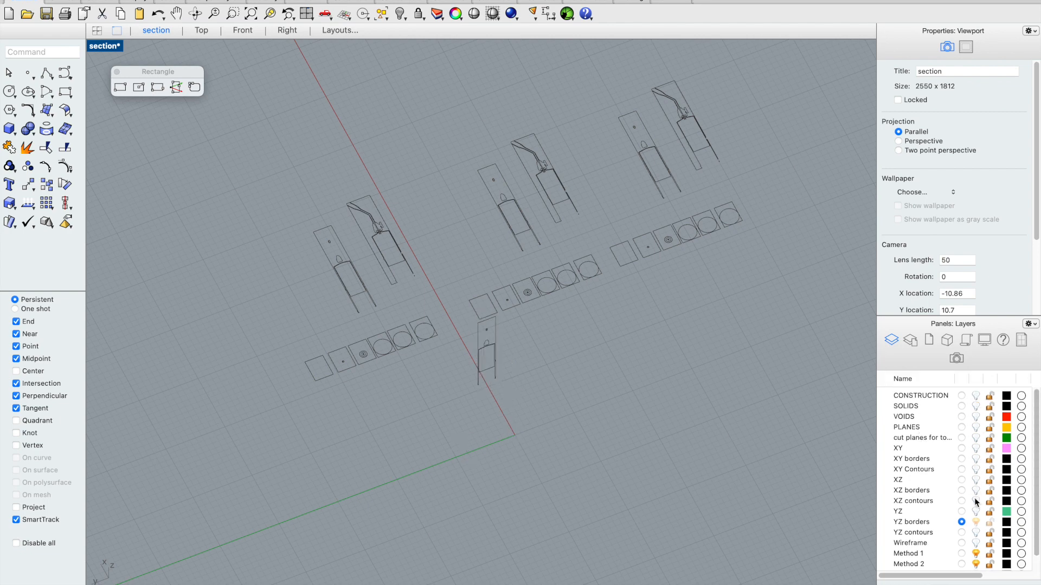
scroll(980, 535, "down", 1)
scroll(979, 537, "down", 1)
left_click(962, 538)
left_click(975, 507)
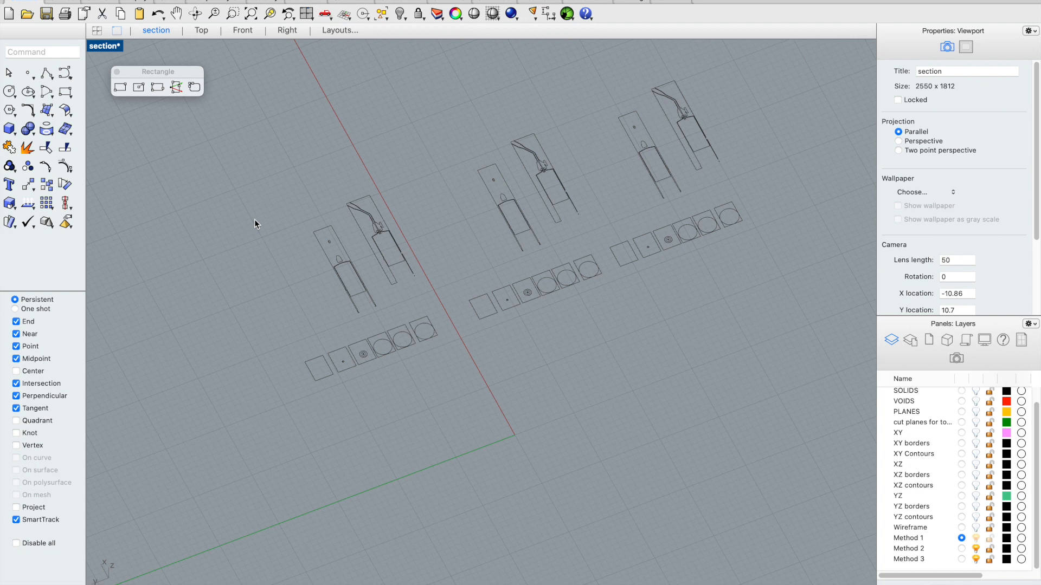
Step: Measure the overall length of the XZ section in the Method 1 set with the Distance command
scroll(258, 214, "down", 5)
scroll(309, 148, "up", 10)
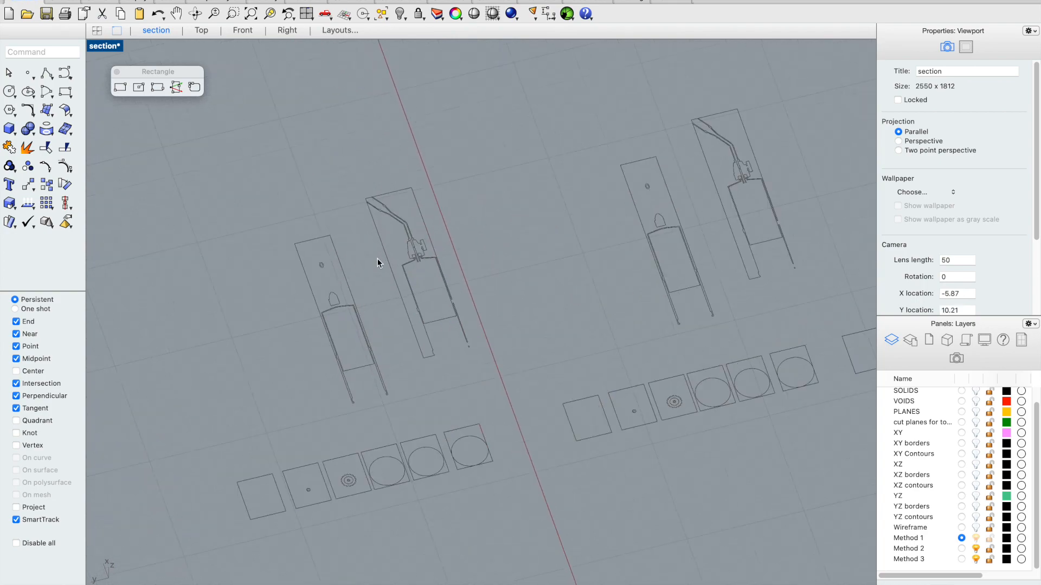
scroll(378, 263, "up", 3)
type("Distance")
key("Return")
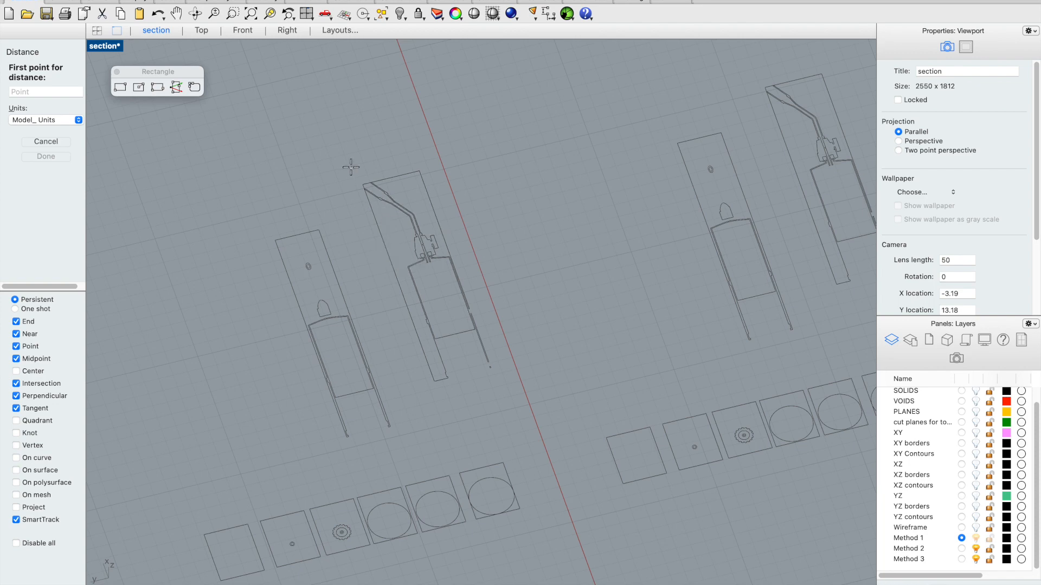
scroll(347, 164, "up", 5)
scroll(339, 173, "down", 3)
scroll(412, 363, "up", 3)
left_click(451, 370)
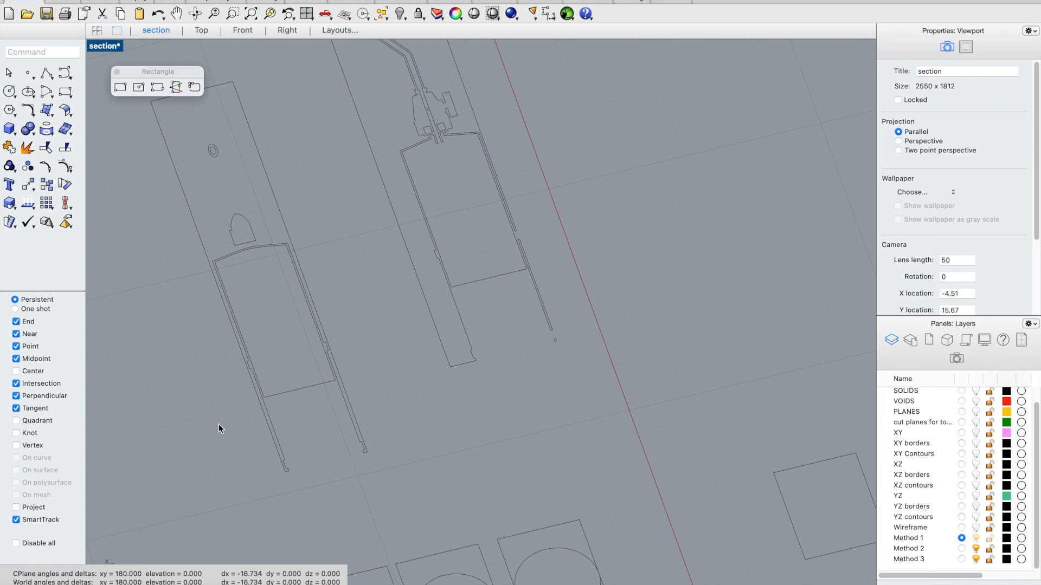
Step: Examine the three flattened section sets together, checking their overall extent and layout
scroll(632, 349, "down", 5)
scroll(394, 262, "down", 6)
scroll(484, 242, "up", 6)
scroll(458, 247, "down", 4)
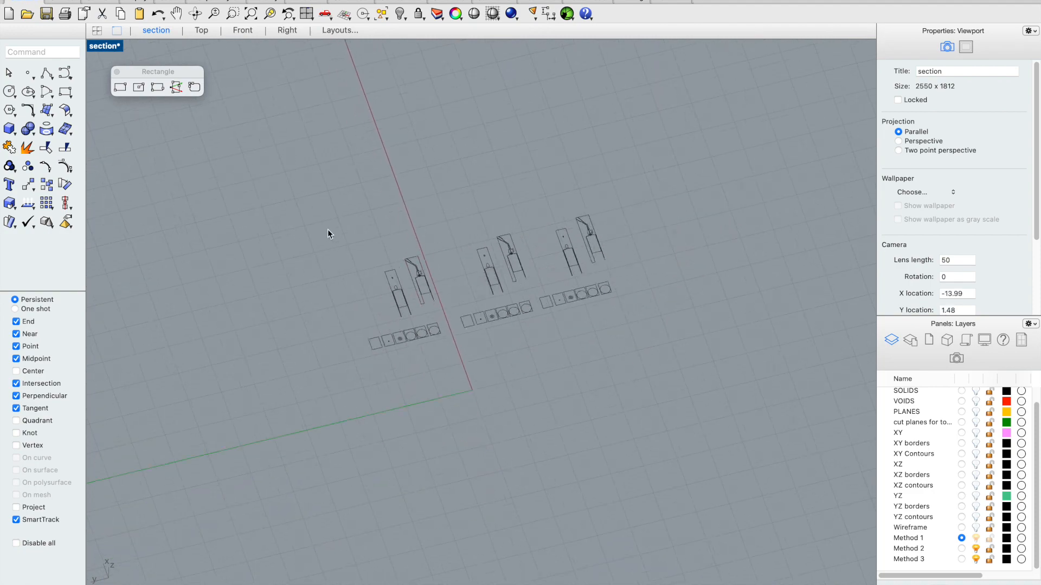
left_click_drag(282, 183, 679, 414)
scroll(441, 279, "up", 4)
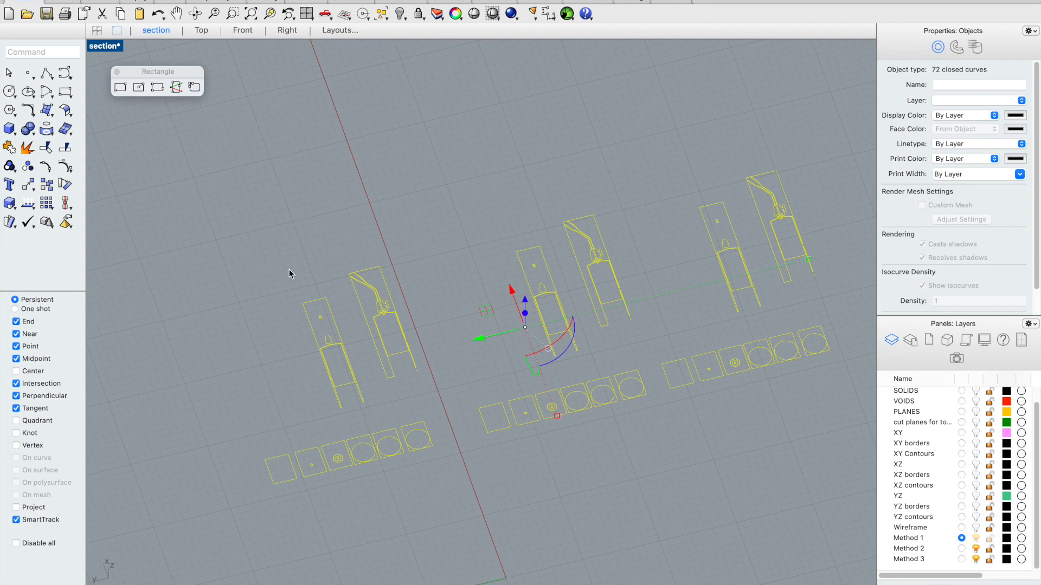
left_click(290, 236)
scroll(418, 340, "up", 6)
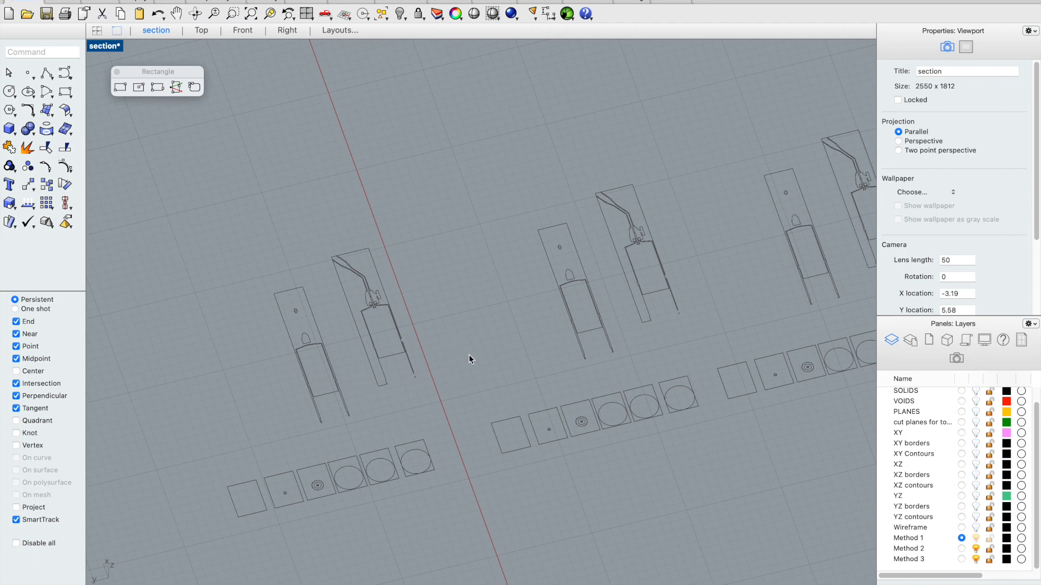
scroll(470, 355, "down", 3)
scroll(457, 347, "up", 1)
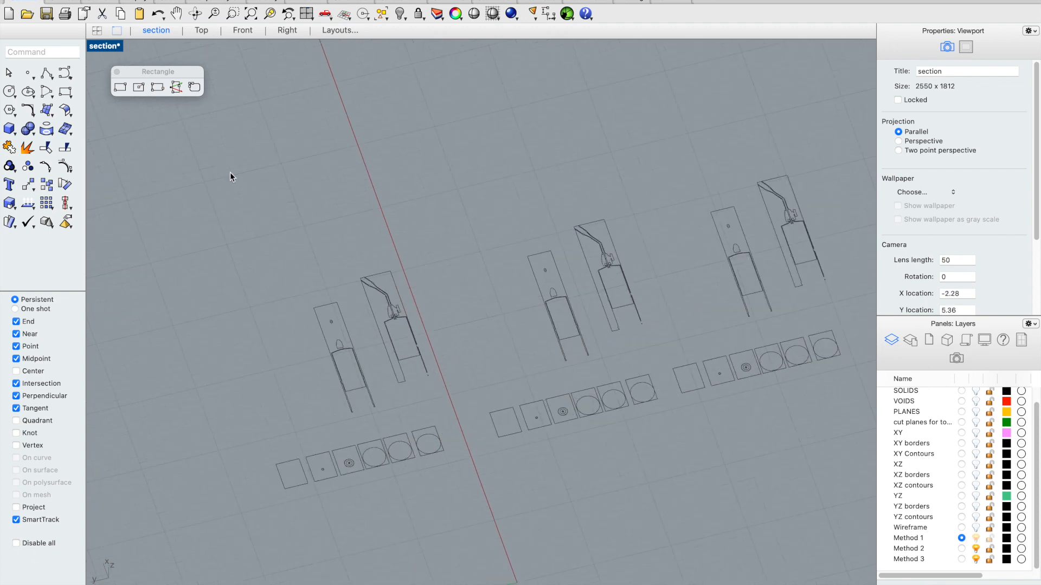
Step: Draw a 16' reference line along the X direction, starting from the lower end corner of the first set's XZ section
right_click(46, 75)
scroll(428, 398, "up", 5)
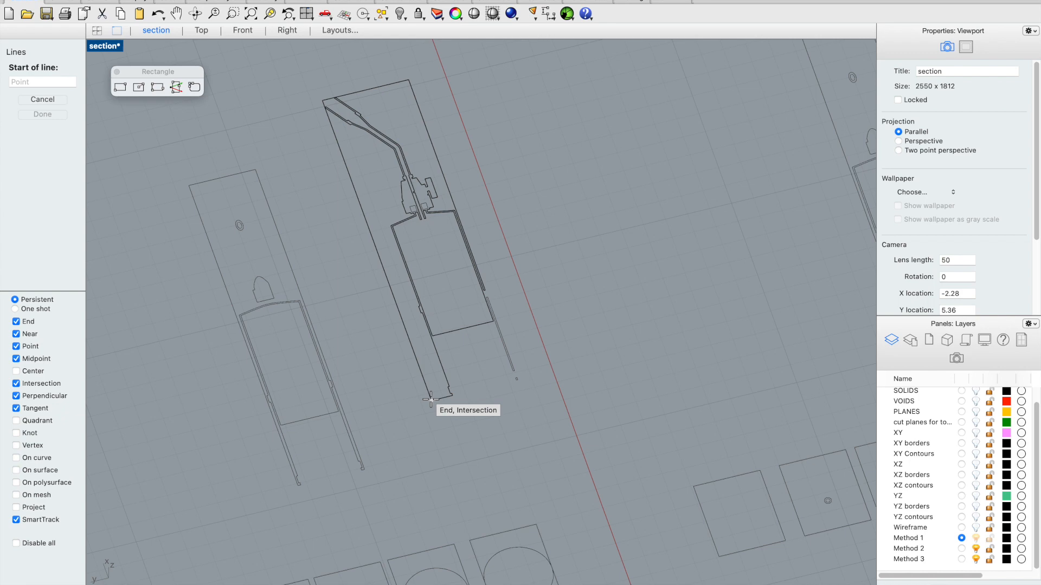
left_click(431, 399)
scroll(430, 400, "down", 6)
left_click(199, 30)
scroll(239, 69, "down", 3)
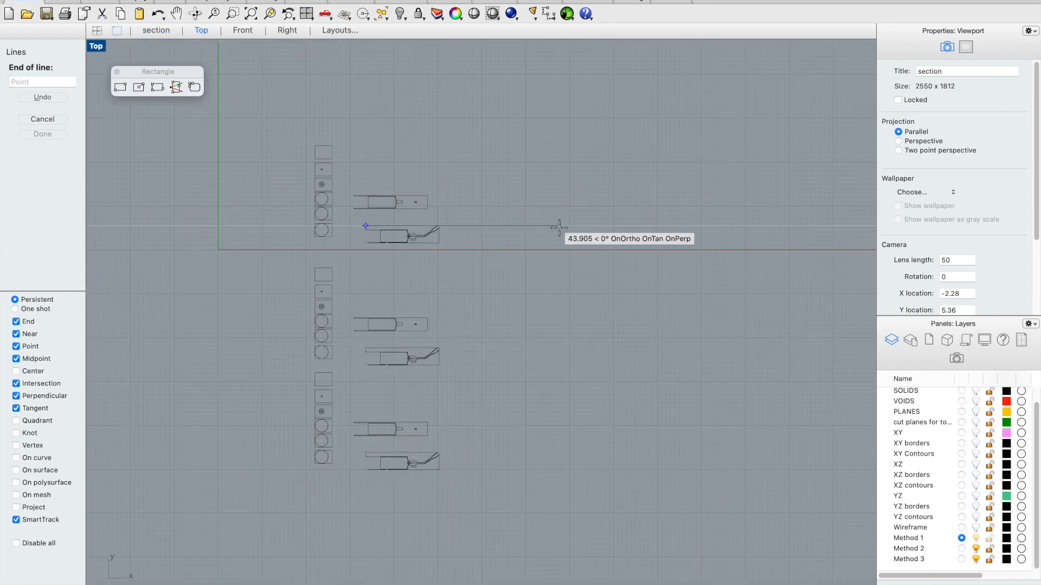
type("16'")
scroll(305, 312, "down", 10)
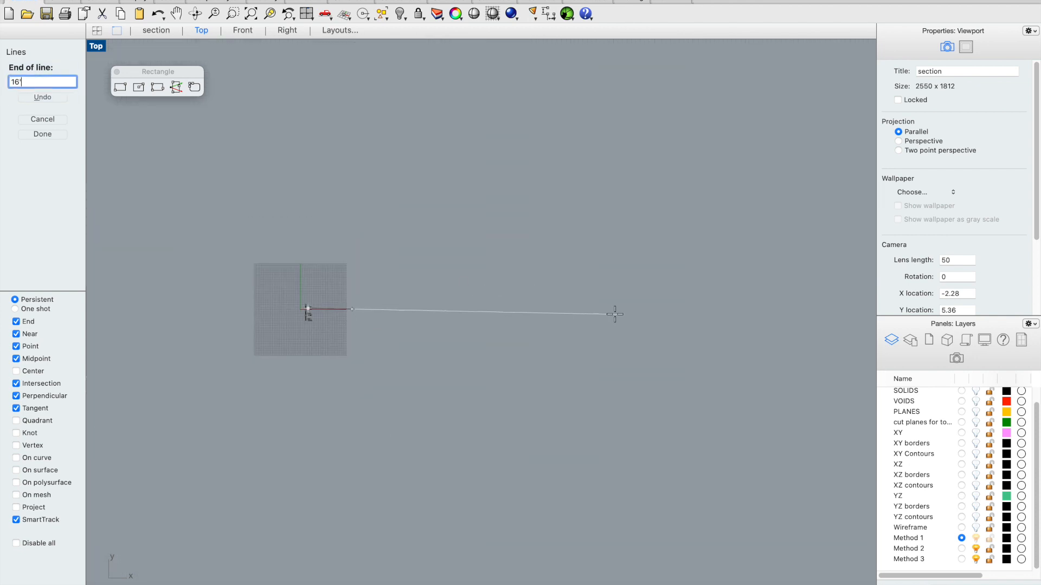
scroll(401, 311, "up", 3)
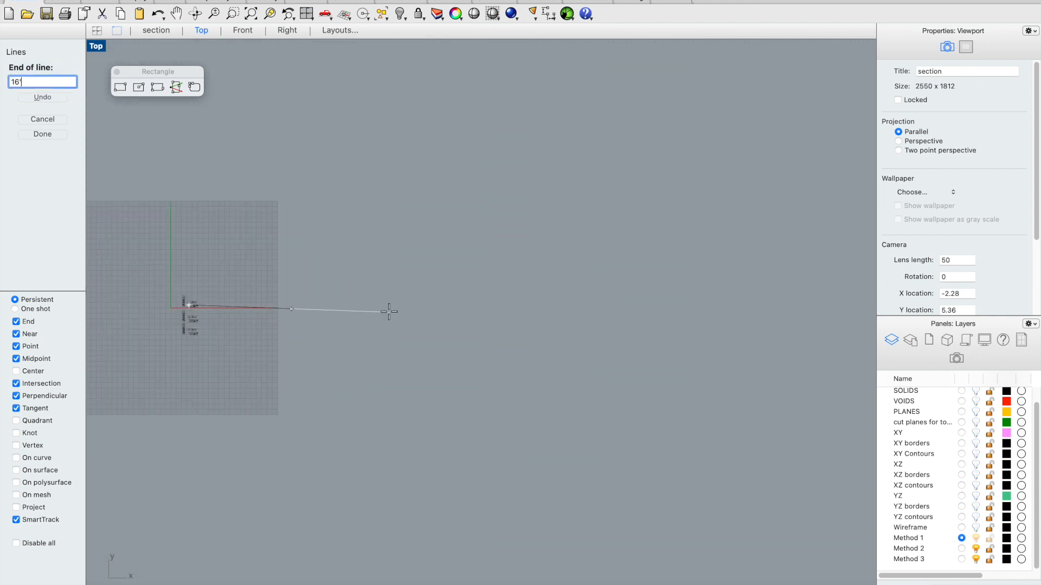
scroll(369, 325, "down", 2)
scroll(260, 325, "up", 5)
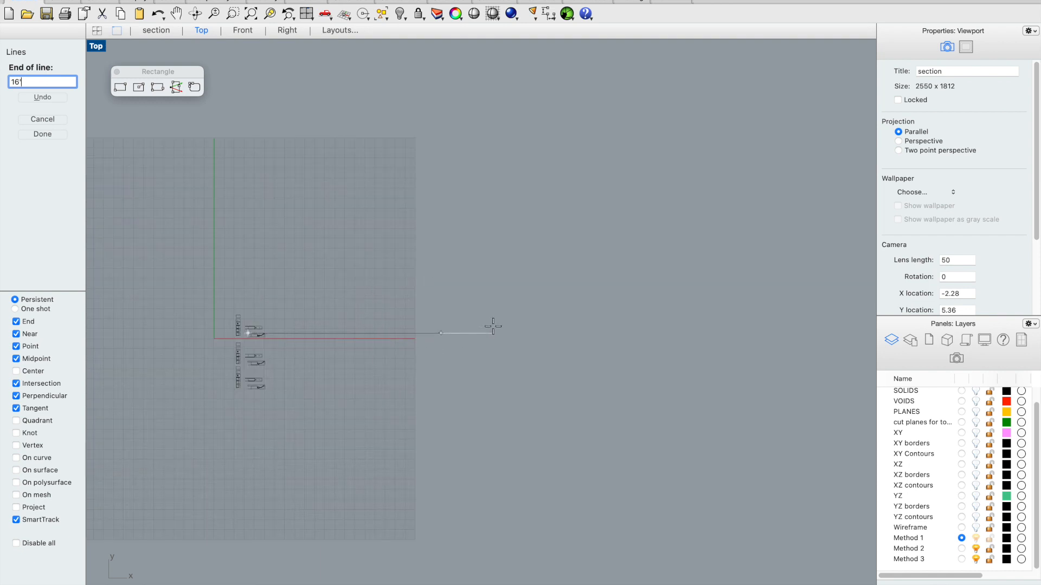
scroll(466, 328, "up", 3)
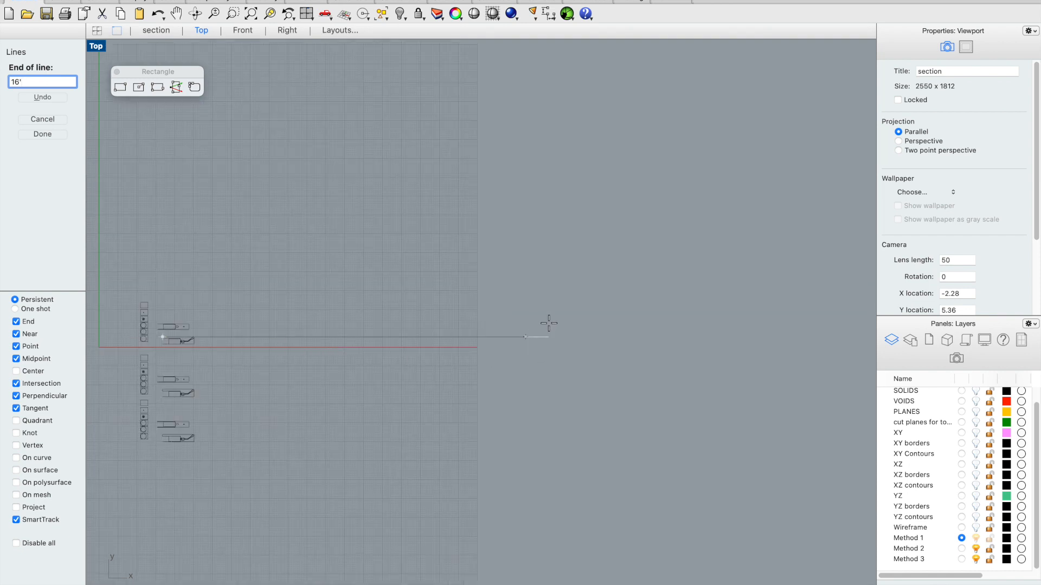
key("Return")
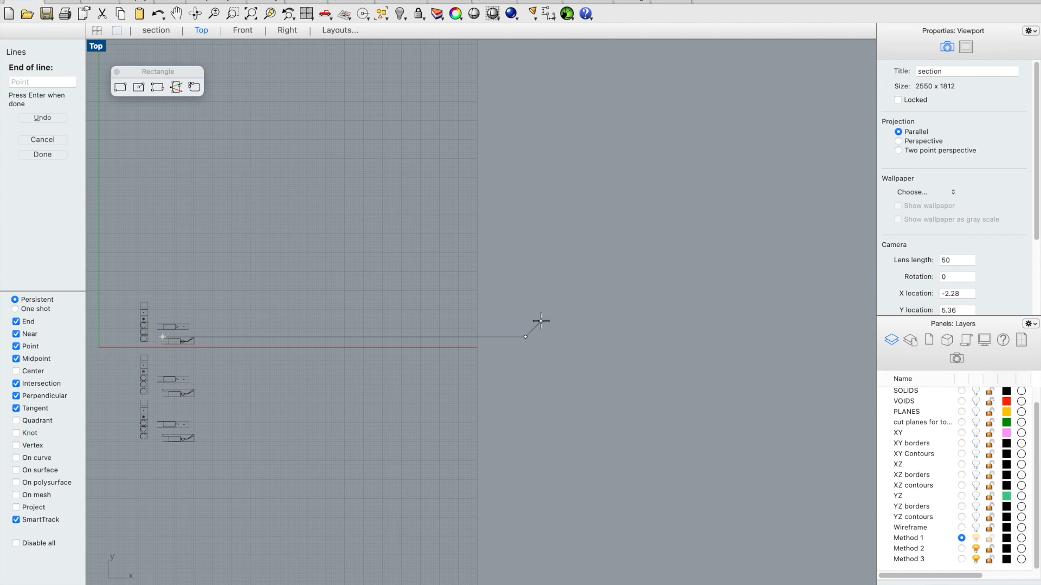
key("Return")
scroll(331, 291, "down", 1)
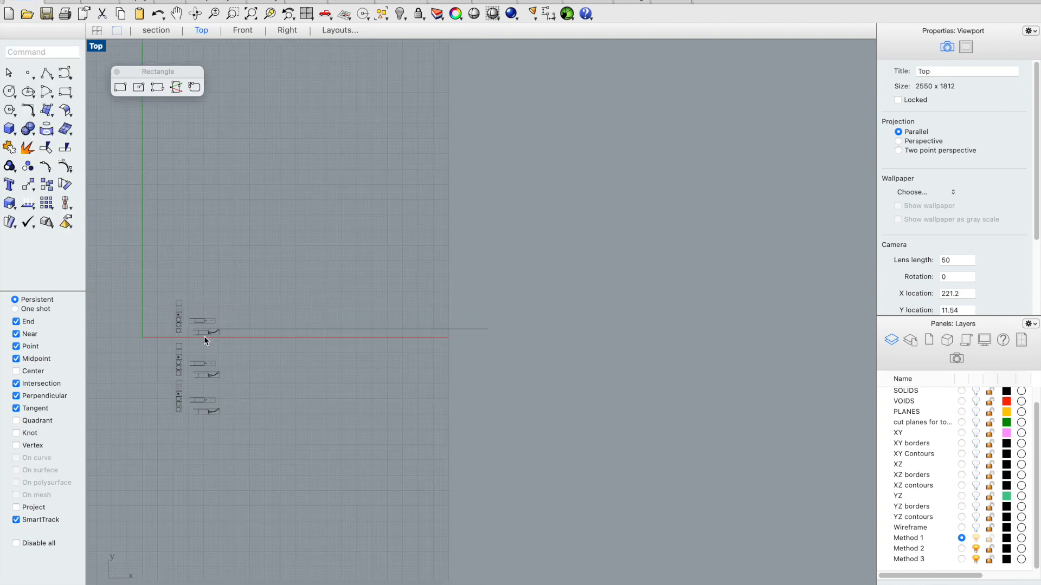
Step: Scale all three section sets, excluding the reference line, from the XZ section's corner so its length matches the 16' line
scroll(232, 395, "up", 1)
scroll(360, 227, "up", 2)
left_click_drag(386, 184, 133, 533)
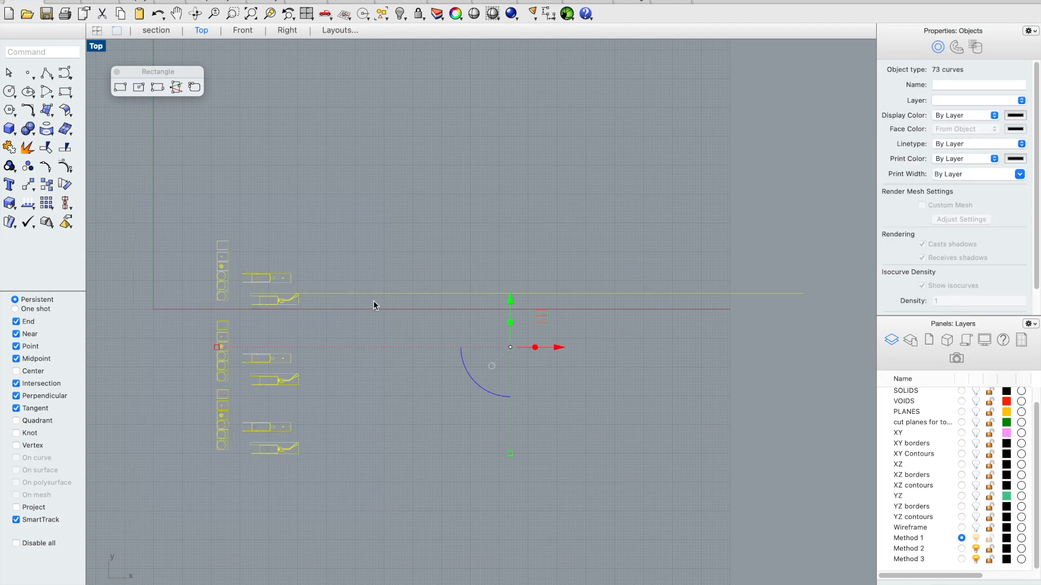
left_click(411, 293, "super")
scroll(249, 305, "up", 3)
scroll(281, 302, "up", 3)
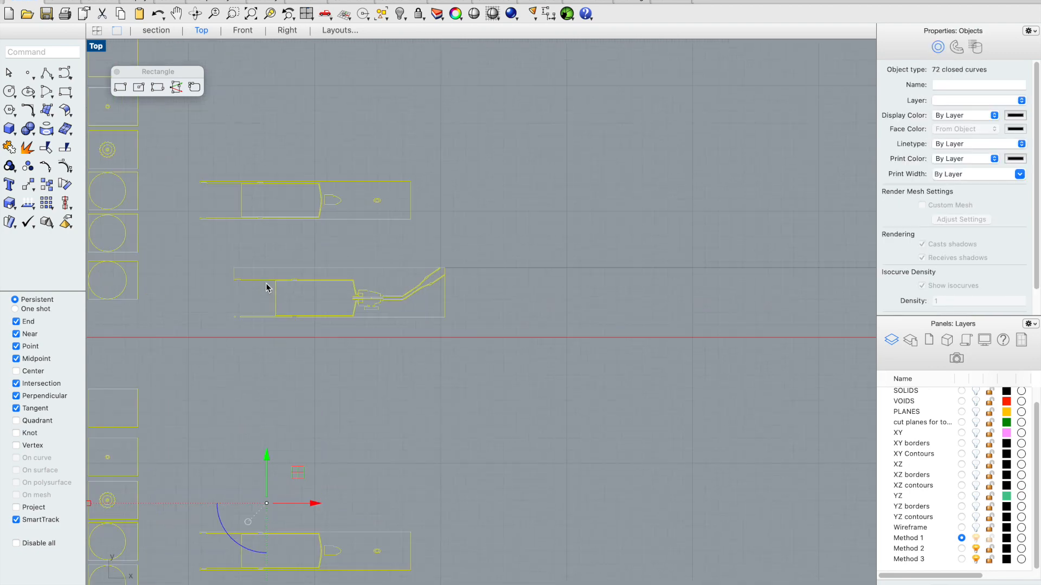
type("scale")
key("Return")
scroll(273, 239, "up", 3)
scroll(182, 327, "up", 5)
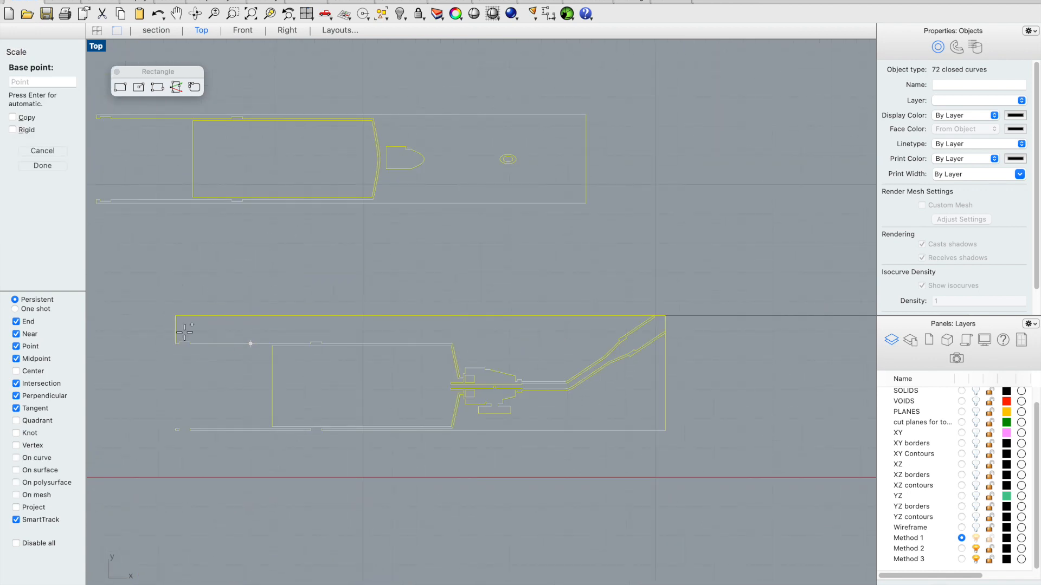
scroll(203, 315, "down", 5)
scroll(202, 314, "down", 4)
scroll(186, 309, "up", 4)
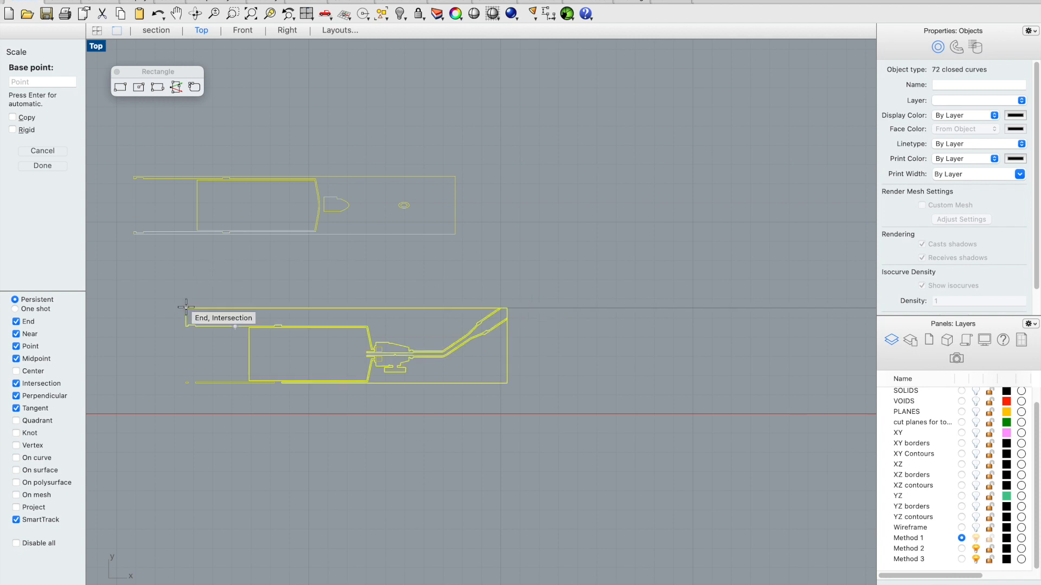
left_click(186, 308)
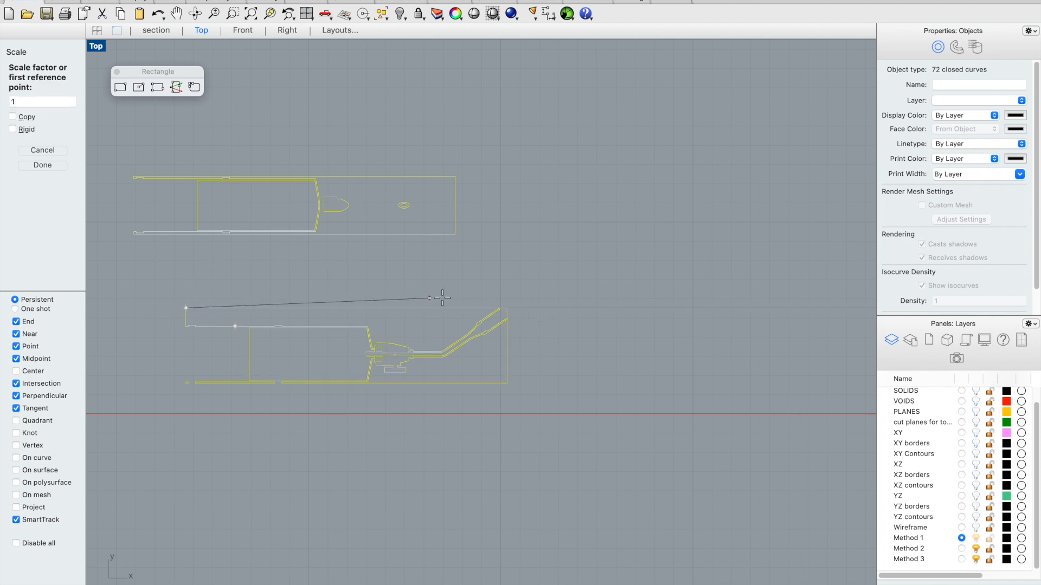
left_click(504, 308)
scroll(504, 307, "down", 5)
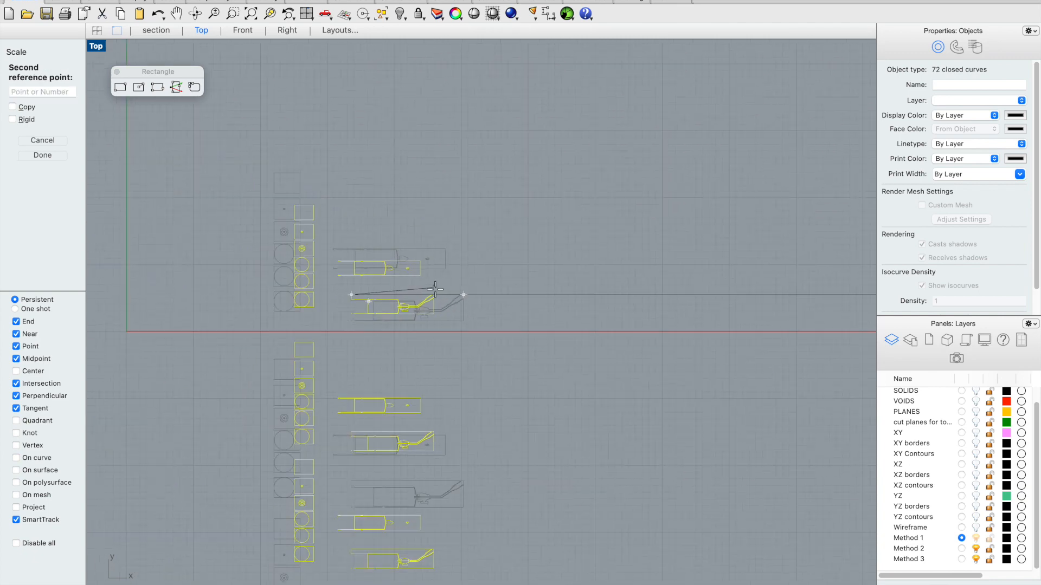
scroll(453, 293, "up", 6)
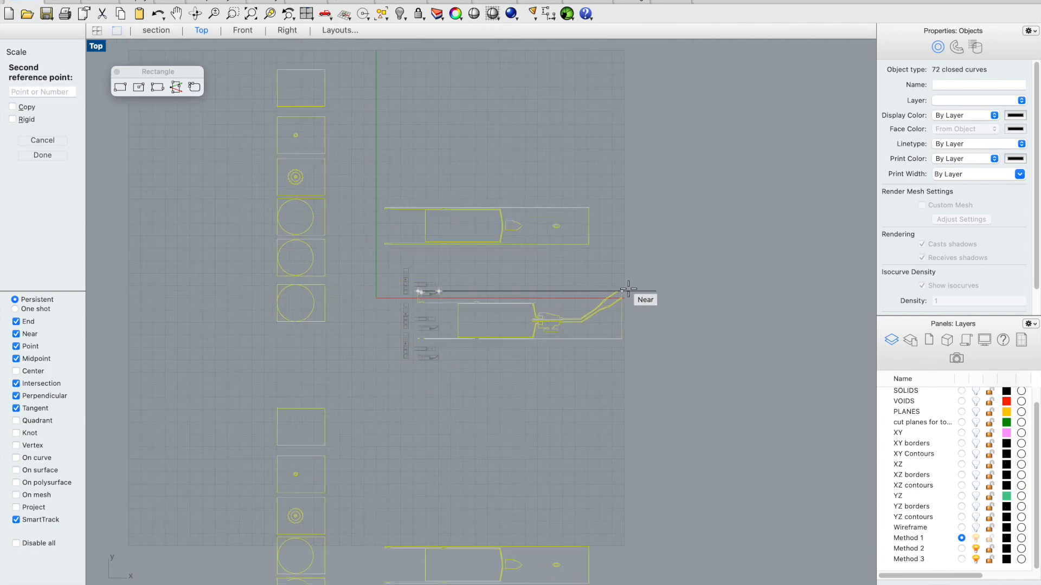
left_click(651, 289)
key("Escape")
Step: Pick out the 16' reference line along the XZ section's border and examine the three scaled section sets together
scroll(591, 285, "up", 3)
left_click(599, 271)
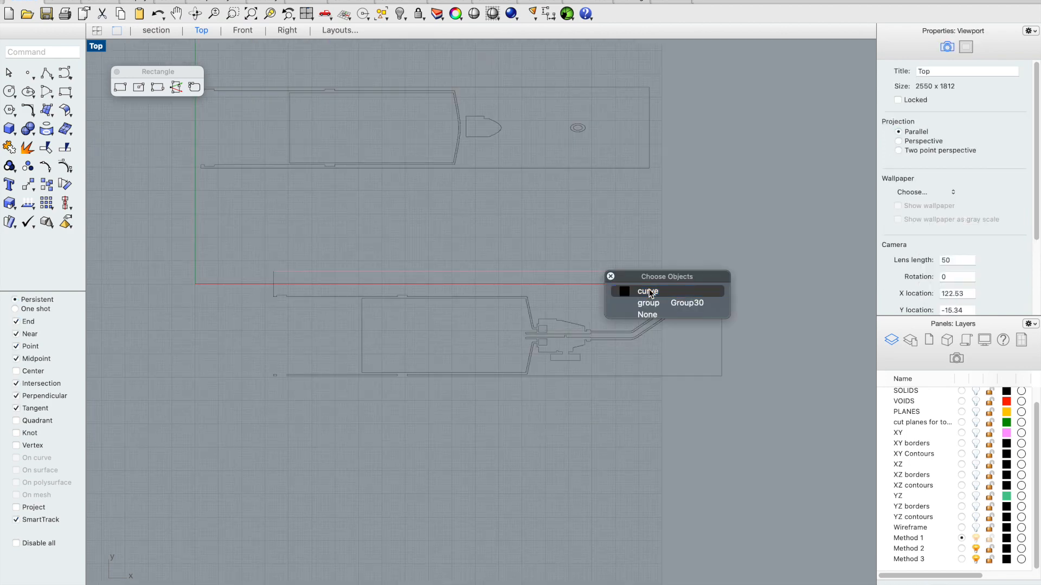
left_click(643, 289)
key("Escape")
scroll(684, 307, "down", 6)
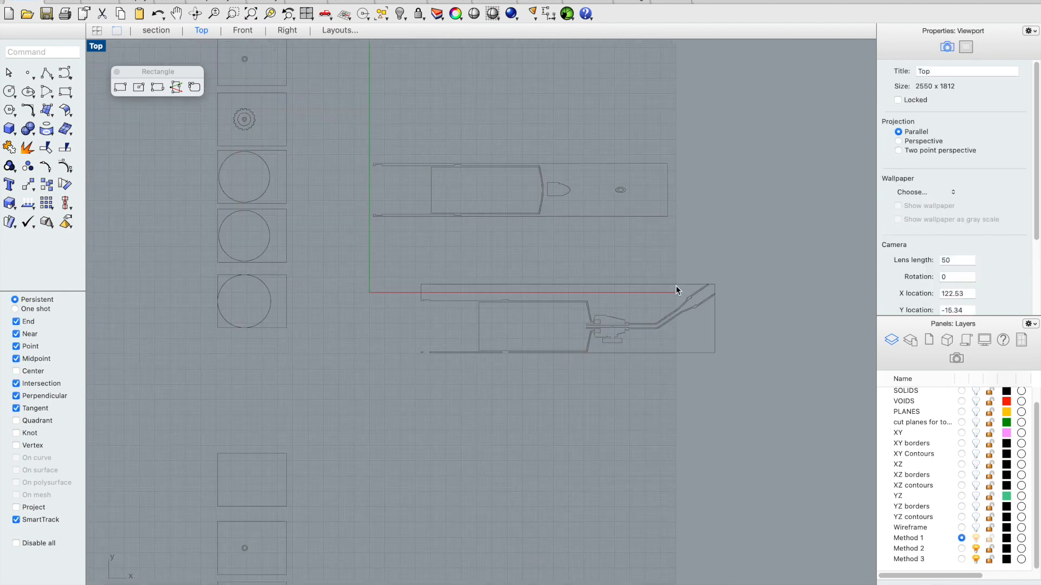
scroll(632, 261, "up", 4)
scroll(613, 267, "down", 6)
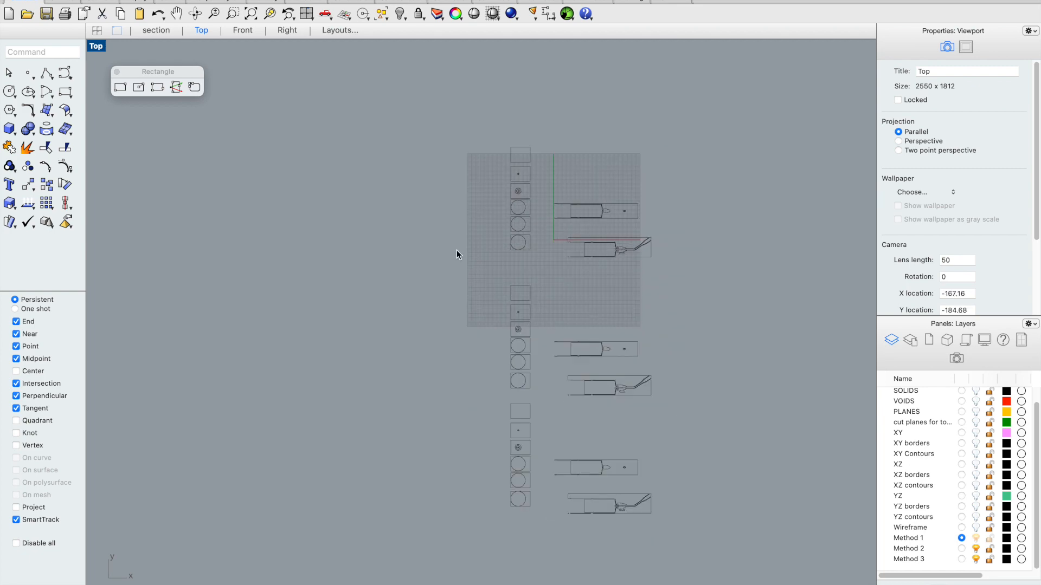
left_click(156, 31)
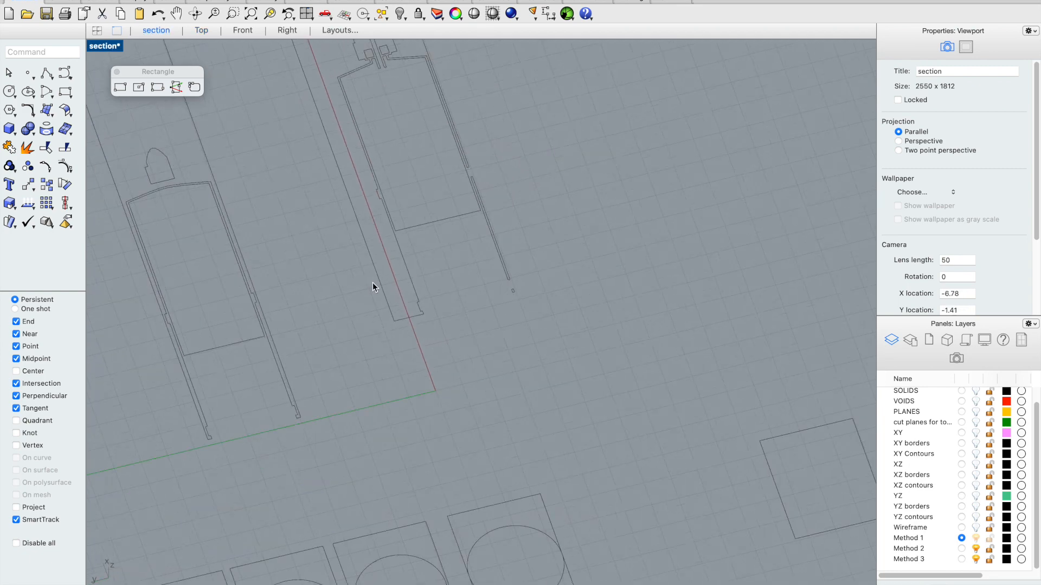
right_click_drag(464, 278, 434, 271)
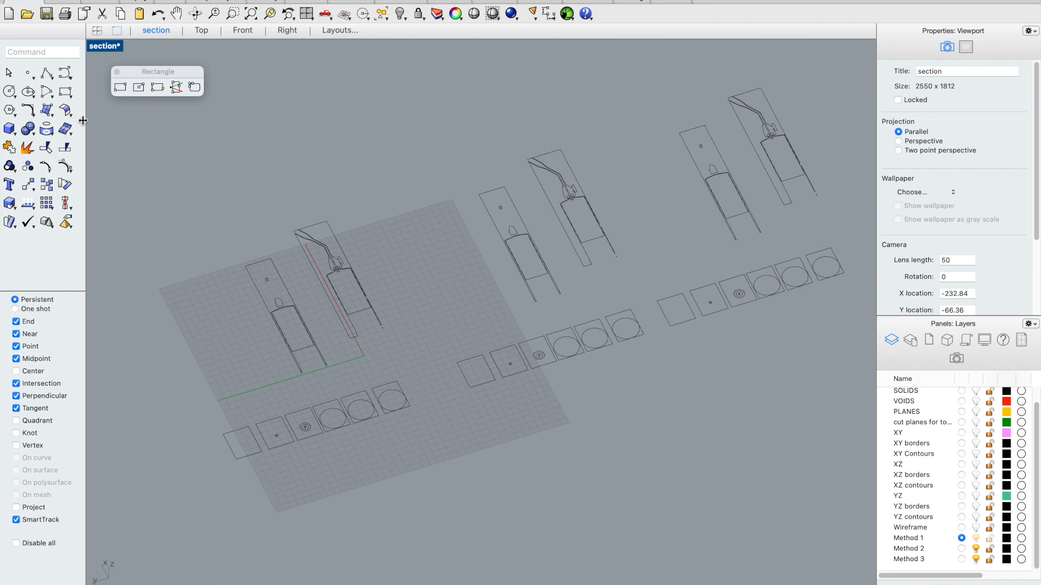
Step: Draw a rectangle in the Top view from the first XZ section's corner, matching its length and extending well beyond its opposite long edge
left_click(200, 31)
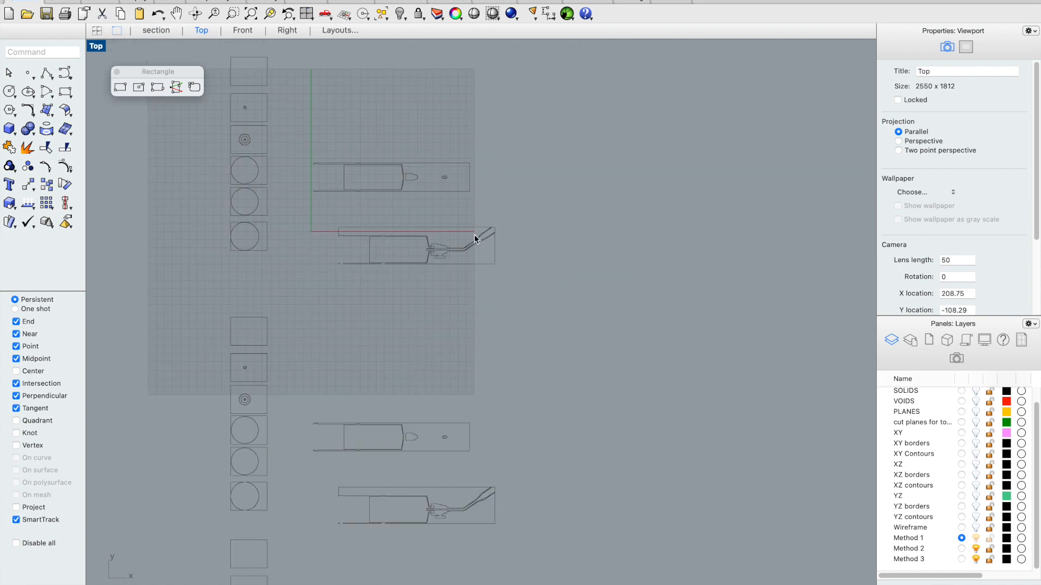
left_click(66, 91)
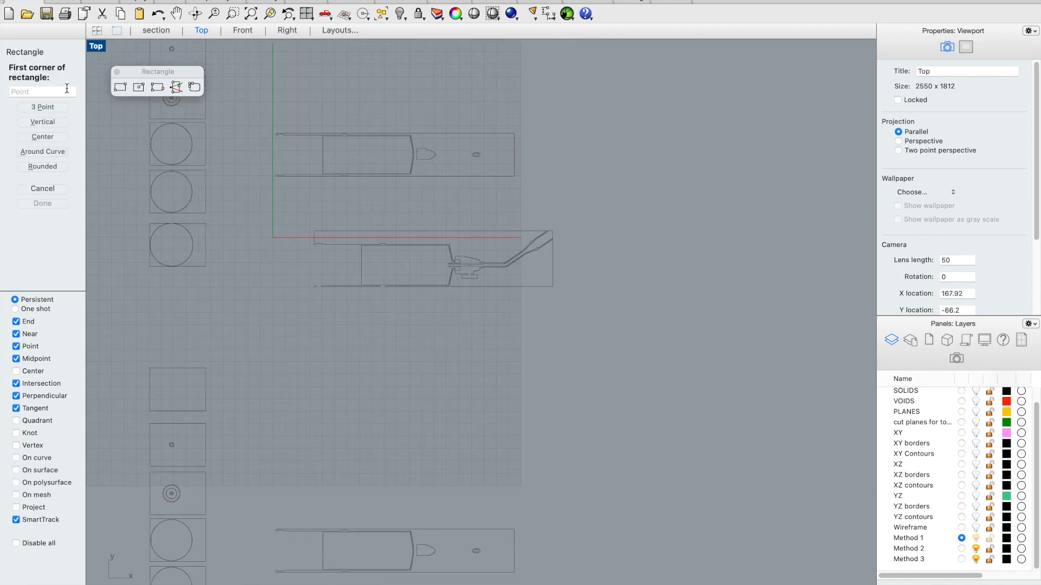
left_click(315, 232)
scroll(550, 290, "up", 3)
scroll(499, 315, "up", 4)
scroll(548, 287, "down", 7)
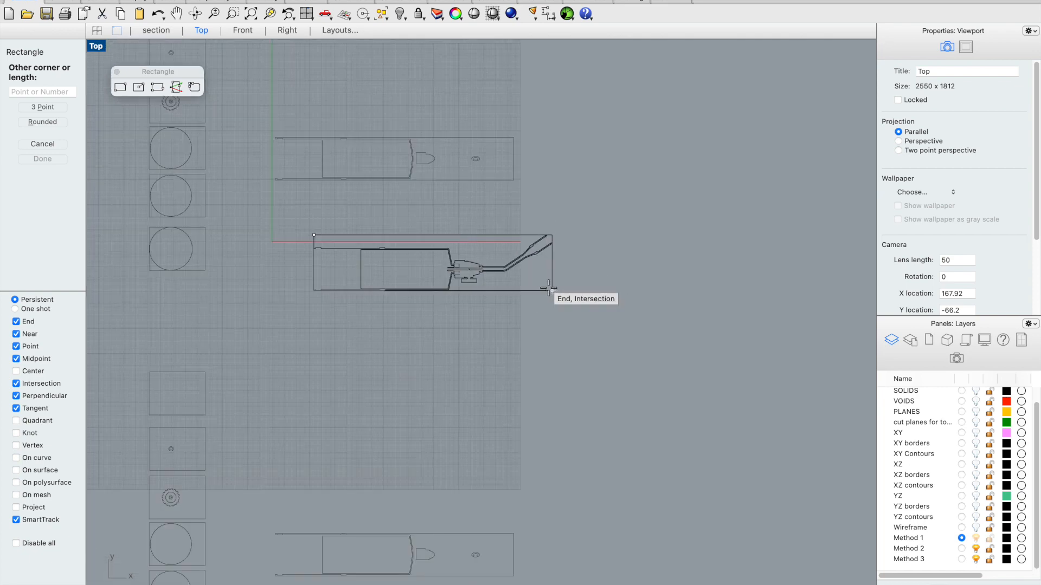
scroll(549, 288, "down", 3)
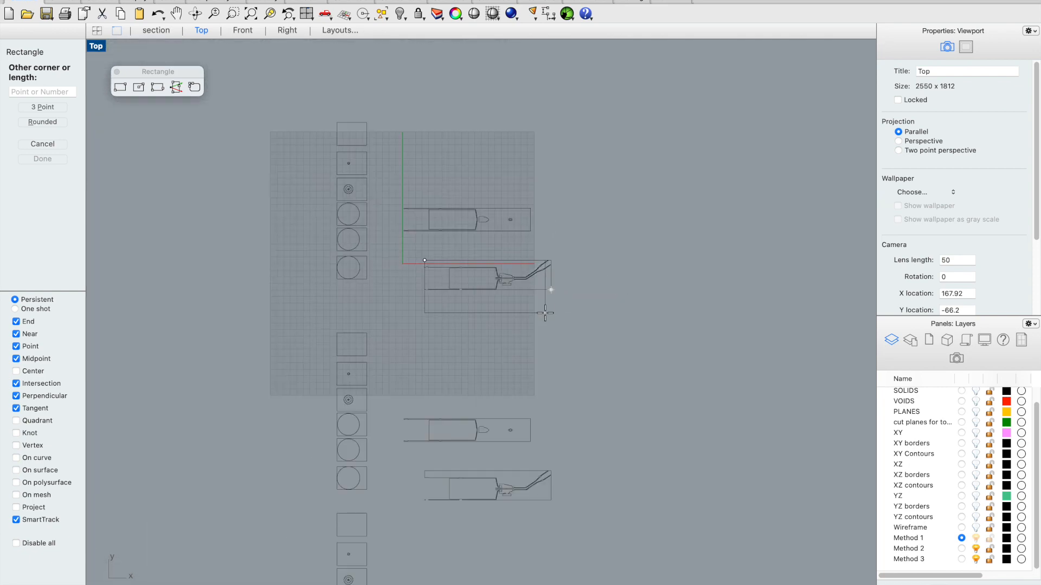
left_click(551, 407)
scroll(547, 387, "down", 2)
scroll(545, 383, "up", 3)
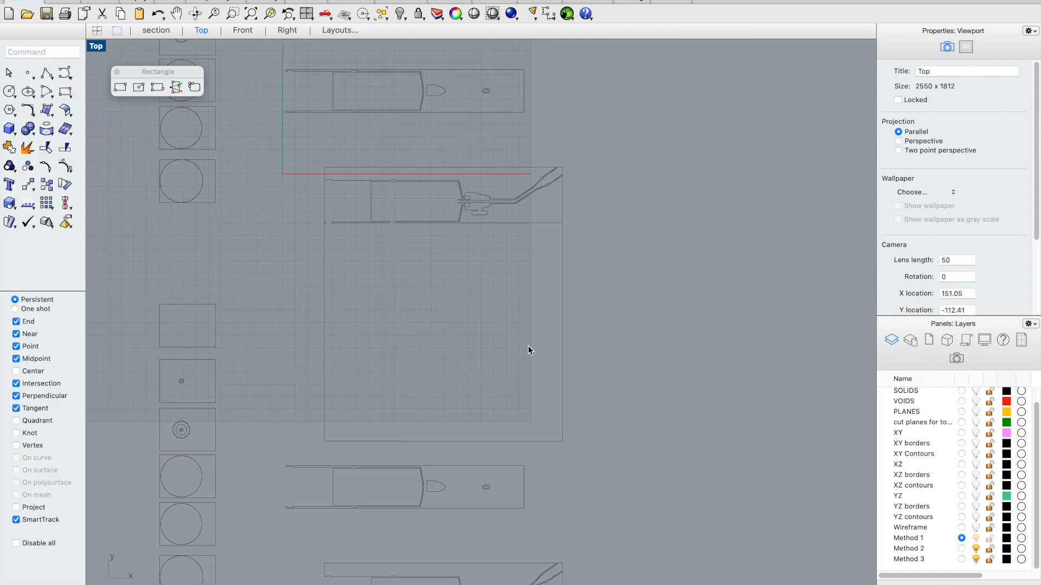
Step: Return to the section view and hide the Method 2 and Method 3 layers
left_click(153, 32)
right_click_drag(307, 158, 354, 186)
left_click(976, 548)
left_click(975, 559)
Step: Extrude the large rectangle around the XZ section 6" downward as a solid slab
right_click_drag(710, 455, 412, 333)
scroll(295, 263, "up", 6)
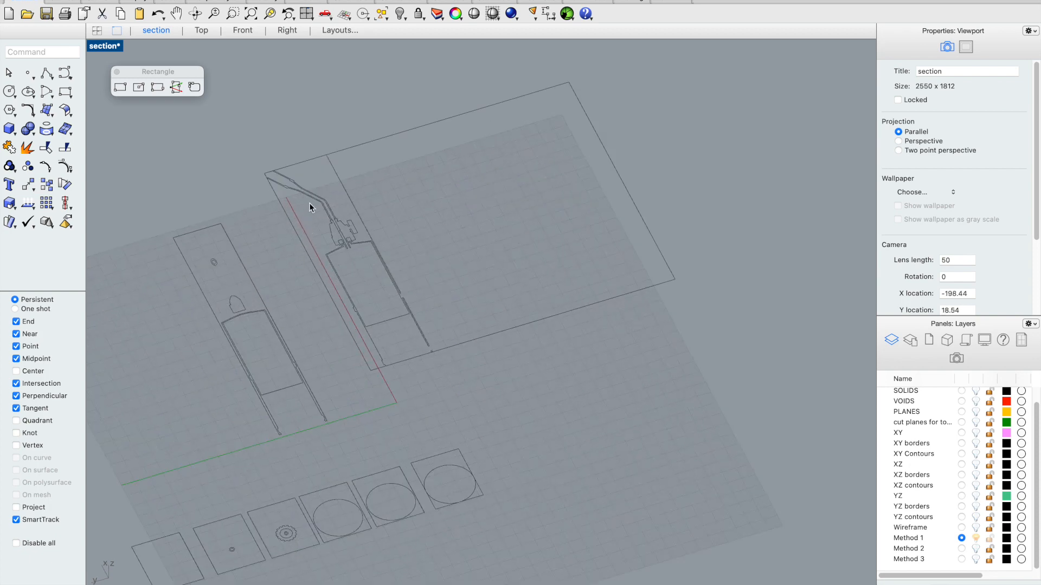
left_click(359, 115)
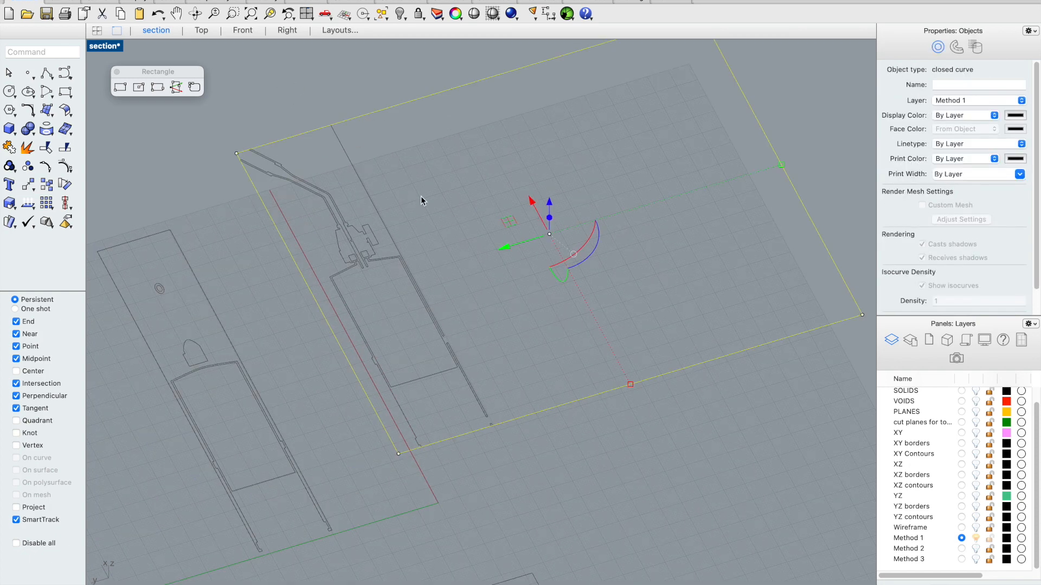
type("e")
key("Return")
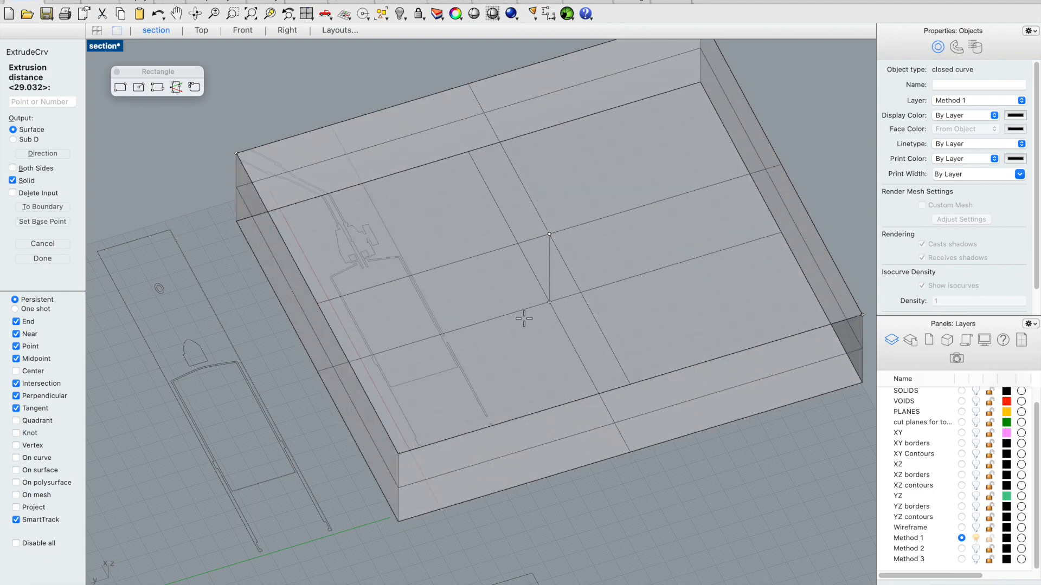
type("6\"")
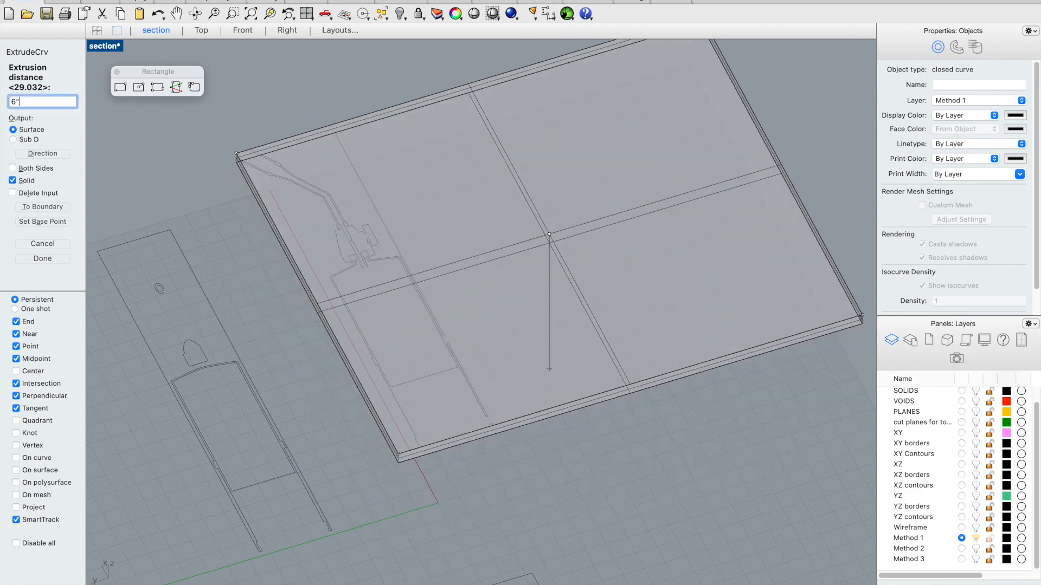
key("Return")
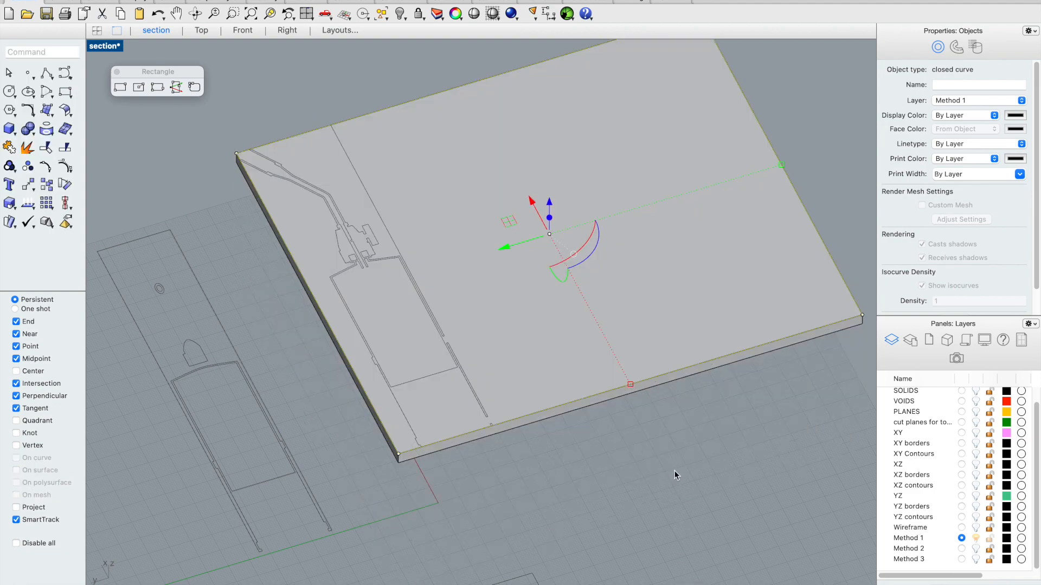
left_click(675, 472)
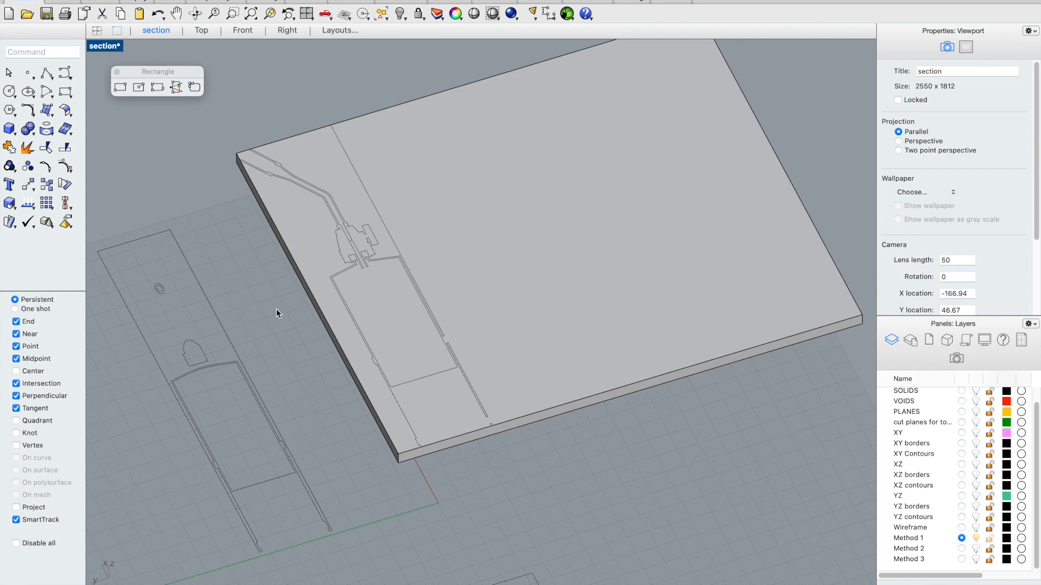
Step: Move the remaining long section group from its end corner onto the slab's near edge, directly beside the XZ section
left_click(237, 353)
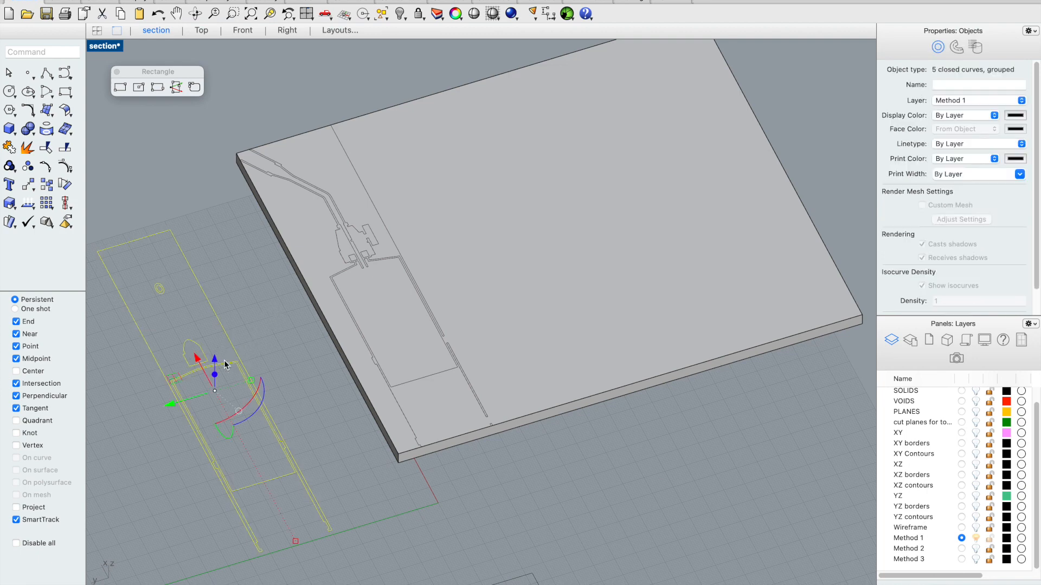
type("m")
key("Return")
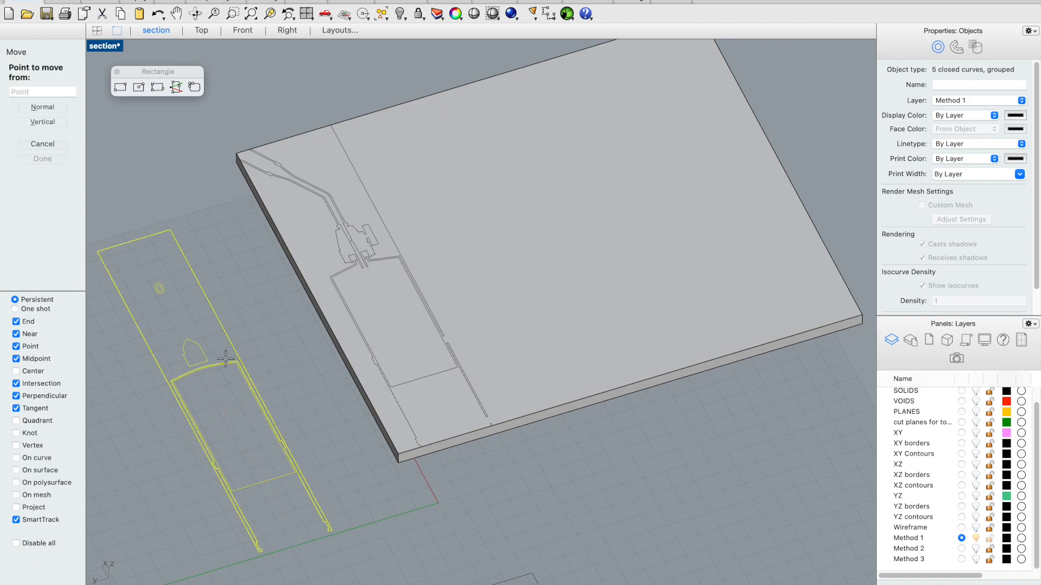
left_click(260, 552)
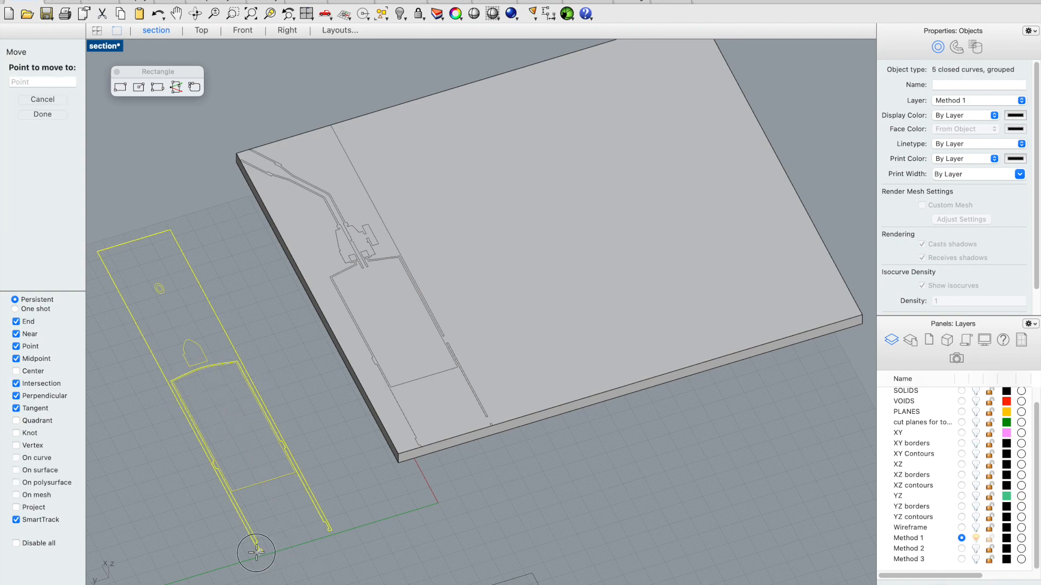
scroll(507, 426, "up", 5)
scroll(502, 419, "up", 2)
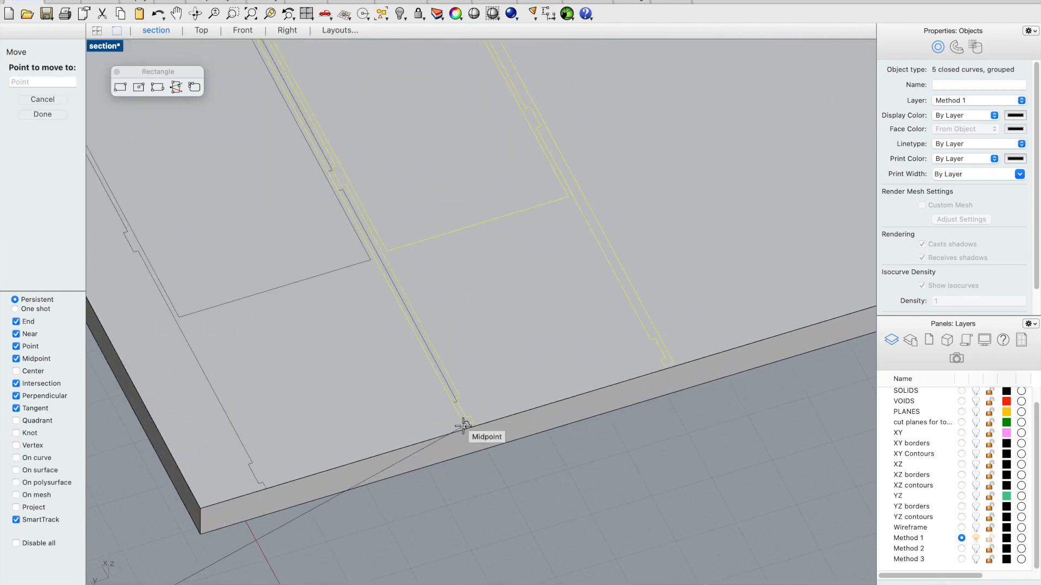
left_click(495, 418)
left_click(581, 470)
Step: Move the whole row of square sections together by a corner onto the slab, starting at the near edge beside the long sections
scroll(543, 412, "down", 6)
scroll(544, 477, "up", 4)
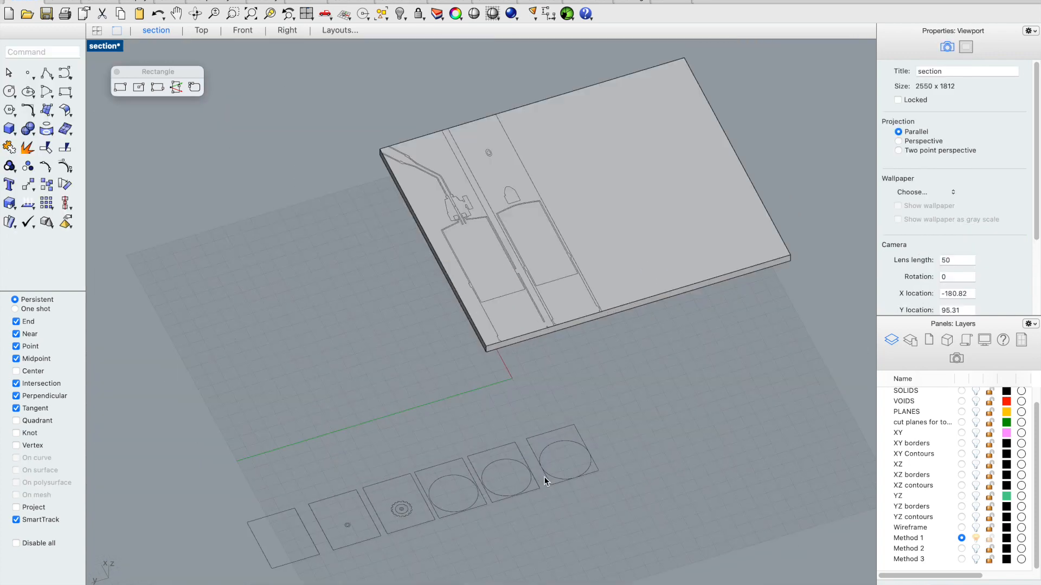
left_click(545, 484)
left_click(499, 498, "shift")
left_click(437, 519, "shift")
left_click(389, 534, "shift")
left_click(289, 570, "shift")
left_click(264, 568, "shift")
type("m")
key("Return")
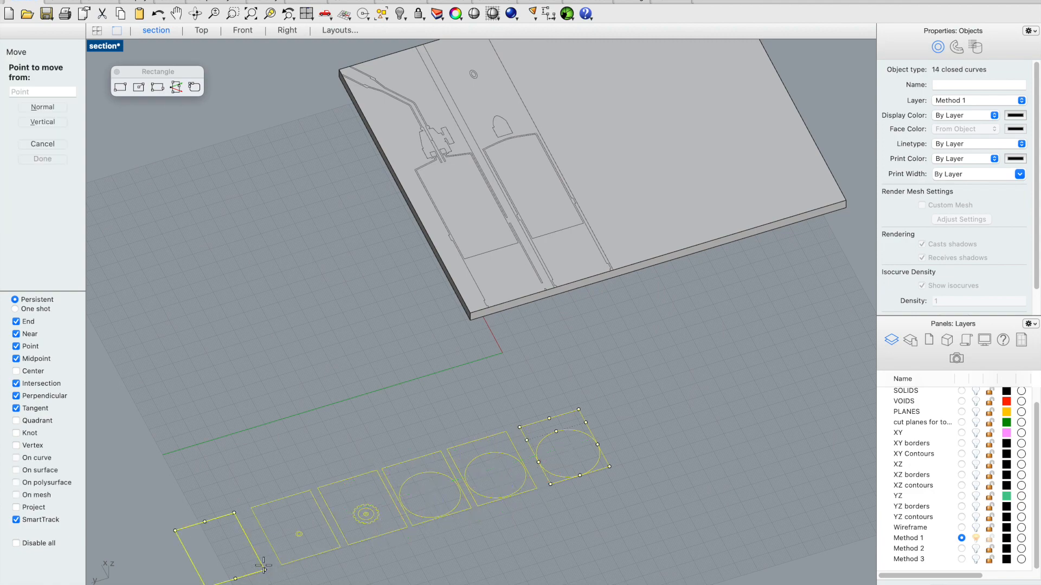
left_click(206, 584)
scroll(206, 580, "right", 10)
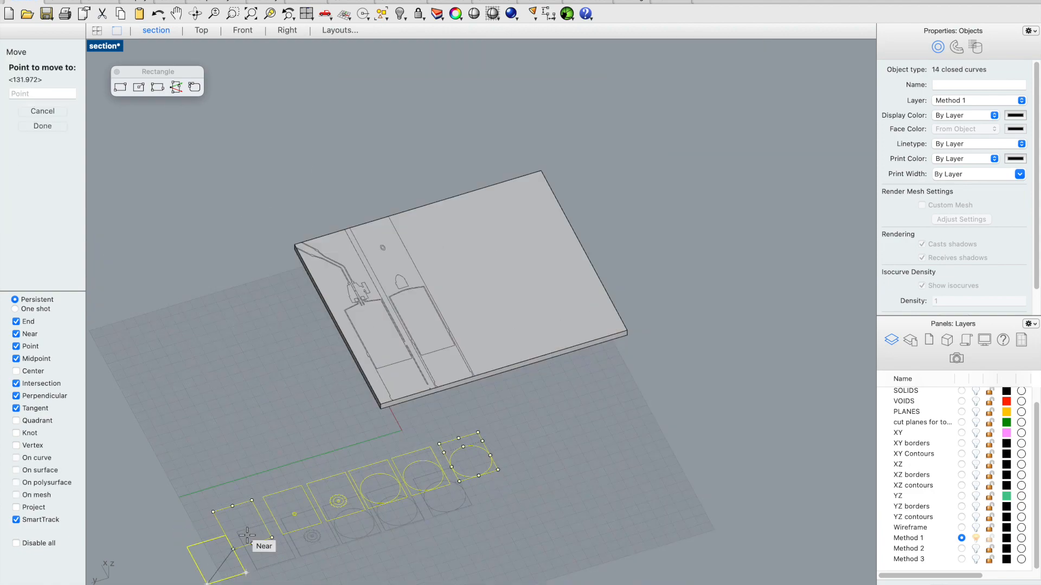
scroll(445, 367, "up", 4)
left_click(403, 465)
Step: Reposition the circular square sections individually so they sit on the slab behind the front row
left_click(584, 358)
left_click(701, 274)
left_click_drag(721, 281, 356, 340)
left_click(780, 276)
left_click_drag(793, 298, 570, 374)
left_click_drag(597, 326, 475, 223)
left_click(733, 202)
scroll(522, 281, "down", 4)
scroll(564, 404, "up", 5)
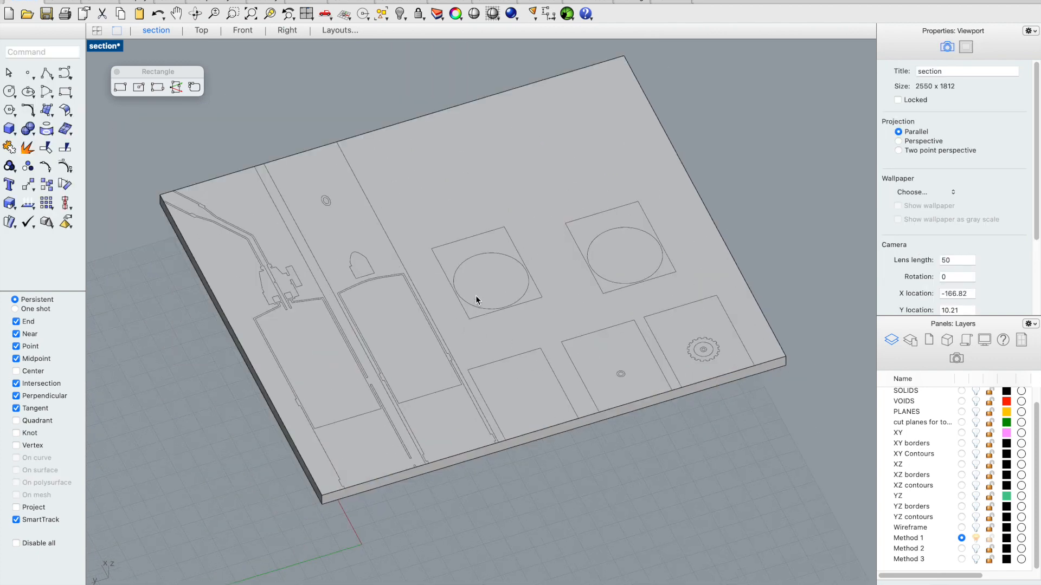
Step: Copy the circular section beside the long sections to a spot directly behind it on the slab
left_click(458, 307)
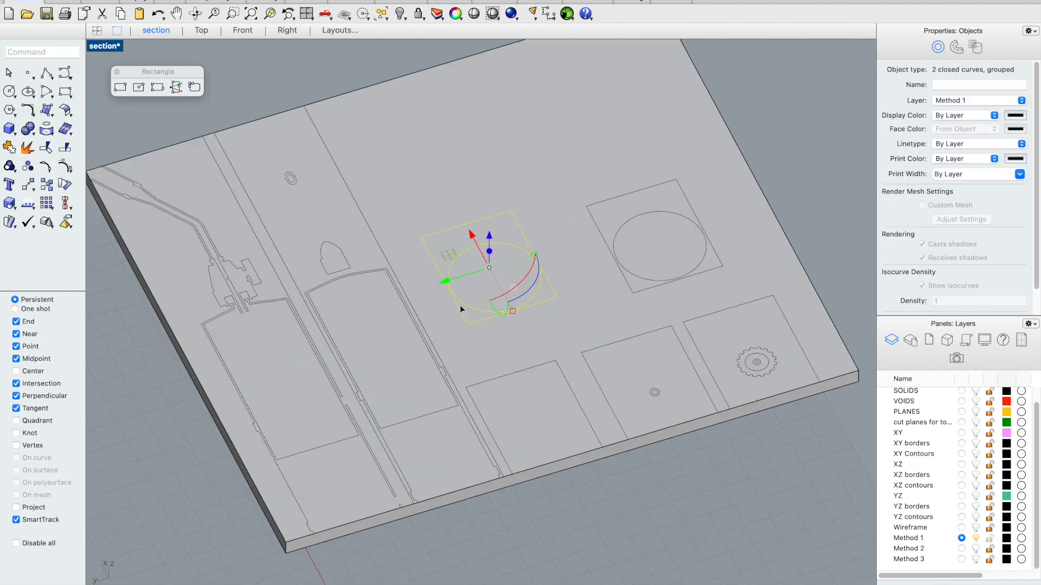
left_click_drag(474, 239, 383, 147)
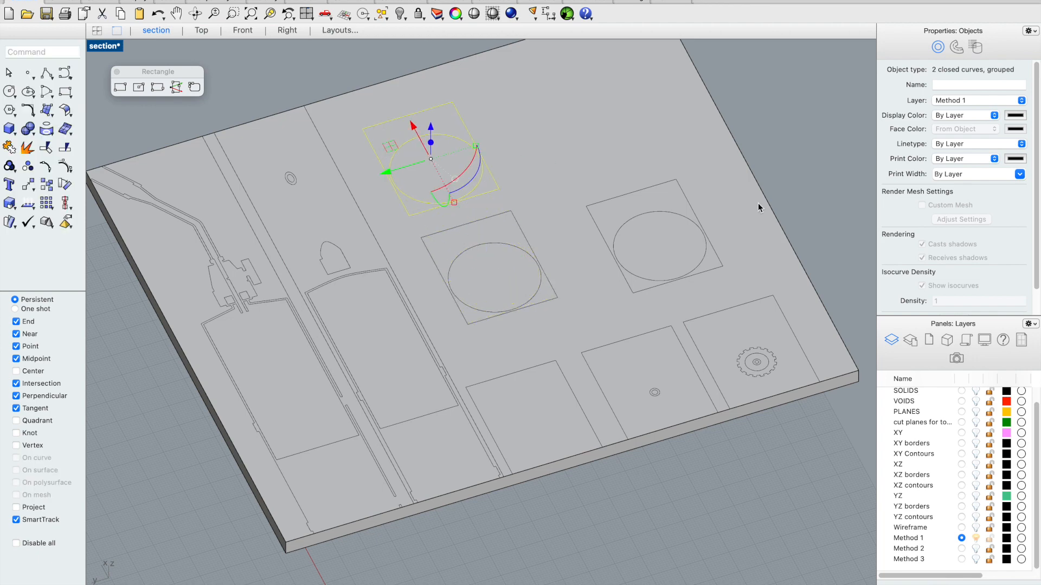
left_click(656, 339)
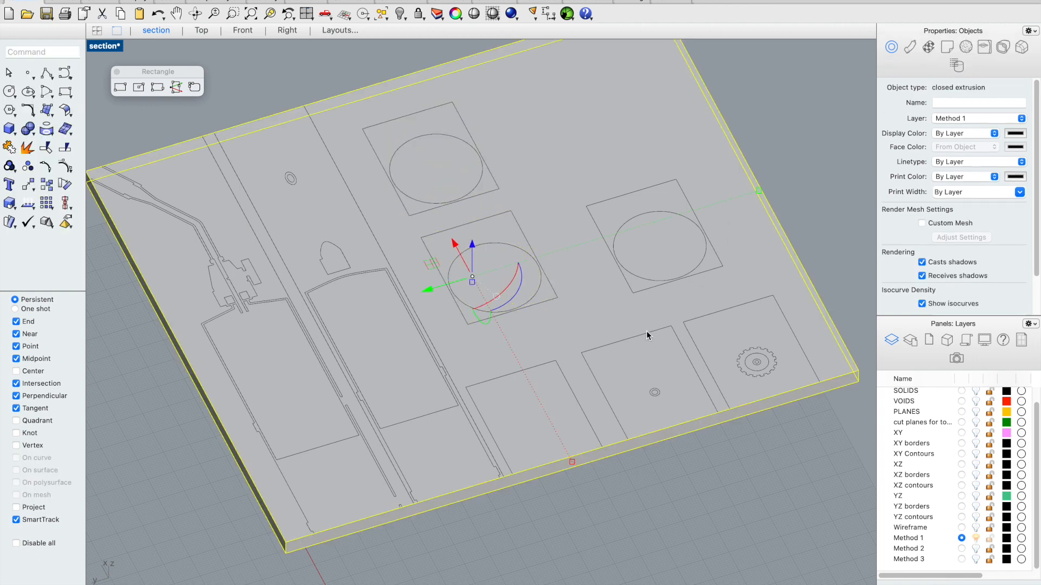
left_click(646, 331)
left_click(770, 148)
Step: Copy the gear section to the slab's far corner, rotate the copy a quarter turn about the Z axis, and enlarge it uniformly
left_click(744, 356)
left_click_drag(743, 353, 576, 127)
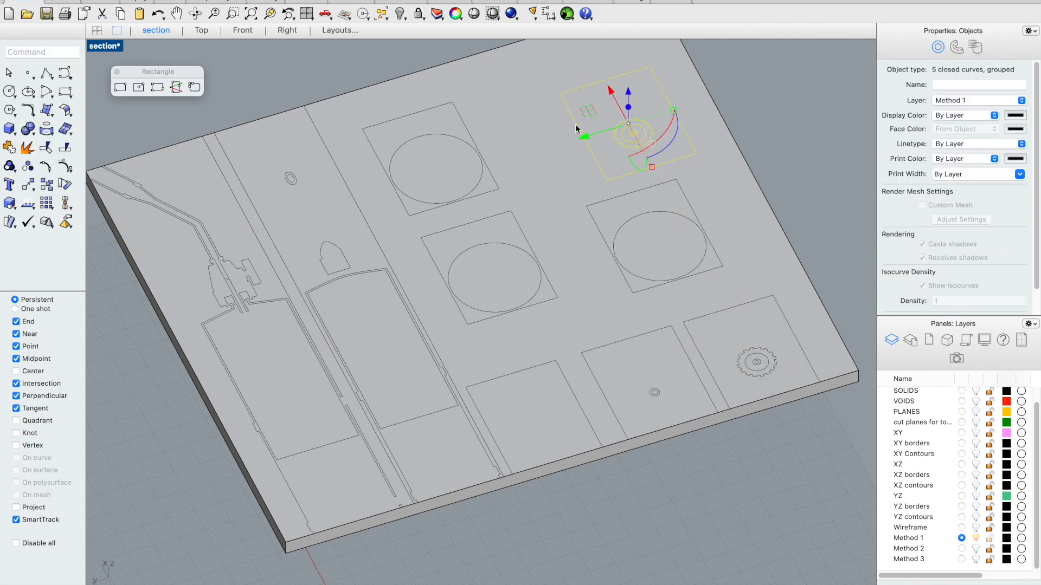
left_click(664, 149)
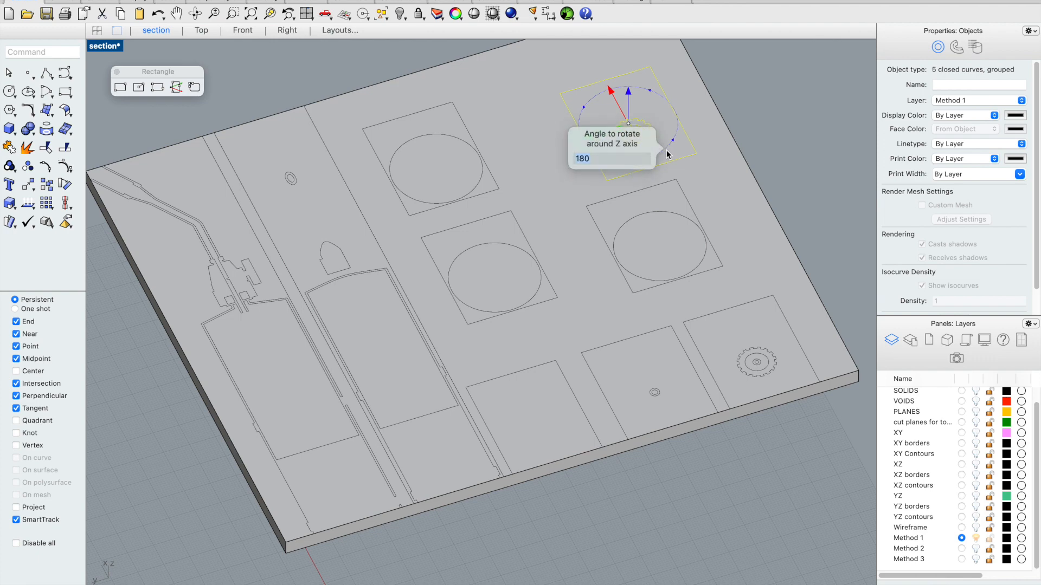
key("Return")
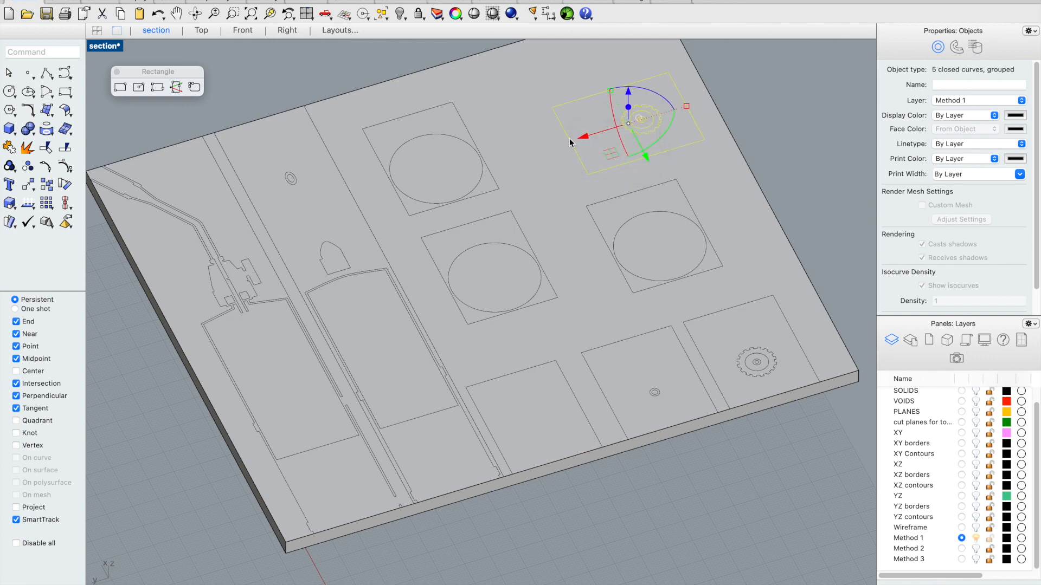
left_click_drag(686, 106, 704, 96)
left_click(739, 80)
Step: Ungroup the enlarged gear section in the slab's far corner
scroll(610, 131, "up", 3)
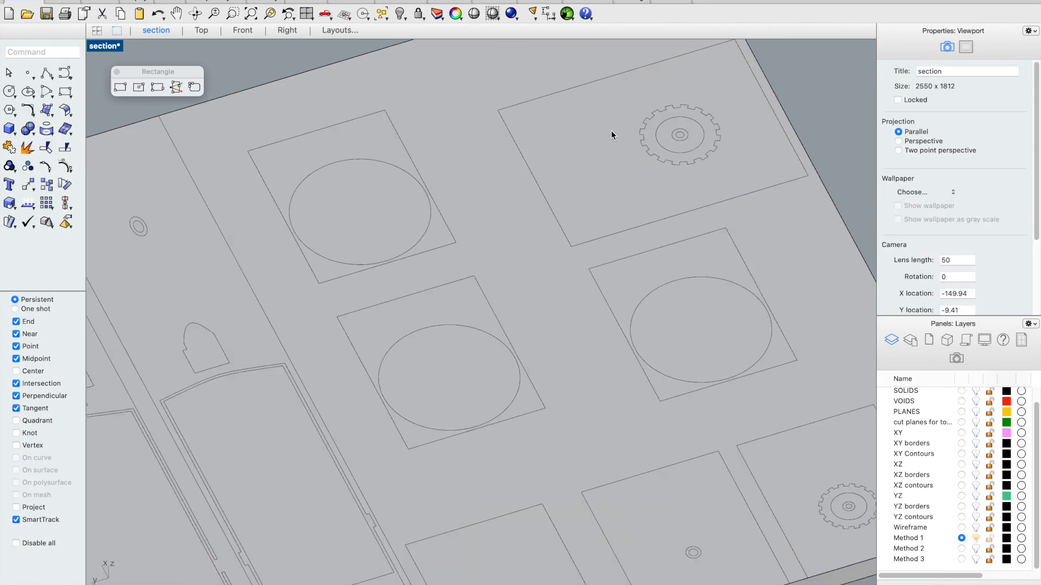
left_click(639, 136)
scroll(690, 135, "down", 3)
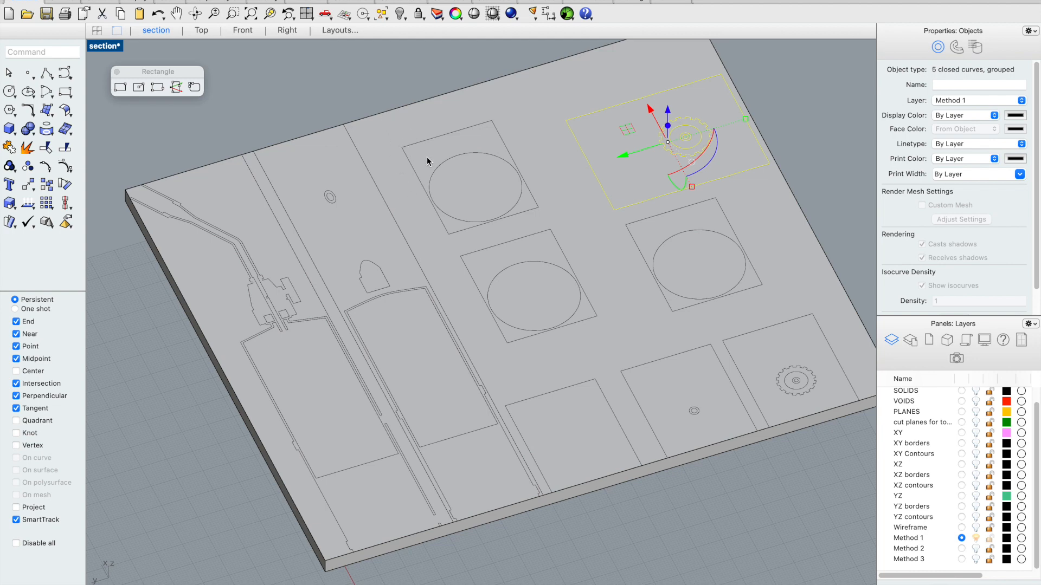
type("Ungroup")
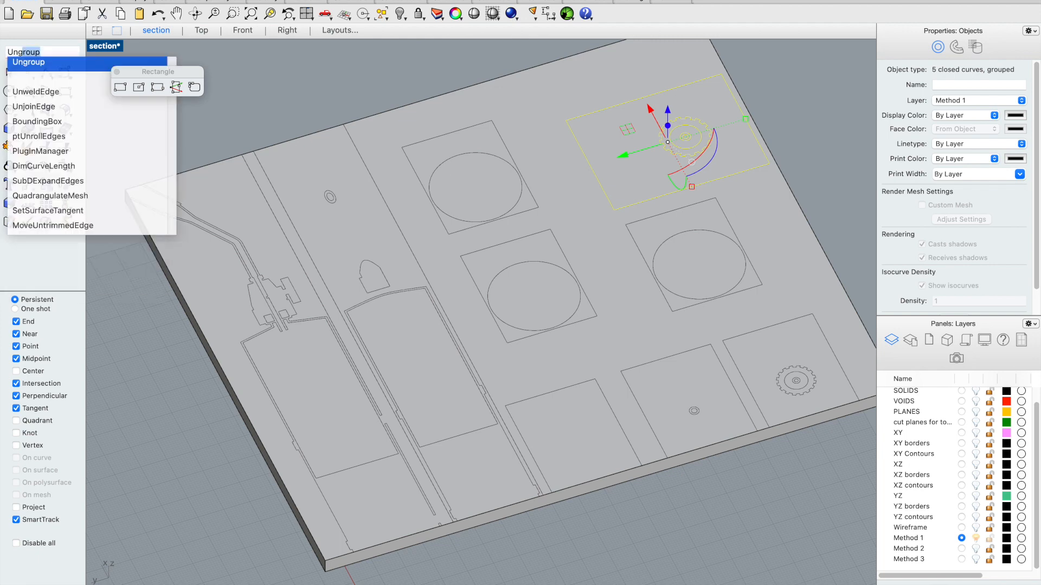
key("Return")
left_click(807, 113)
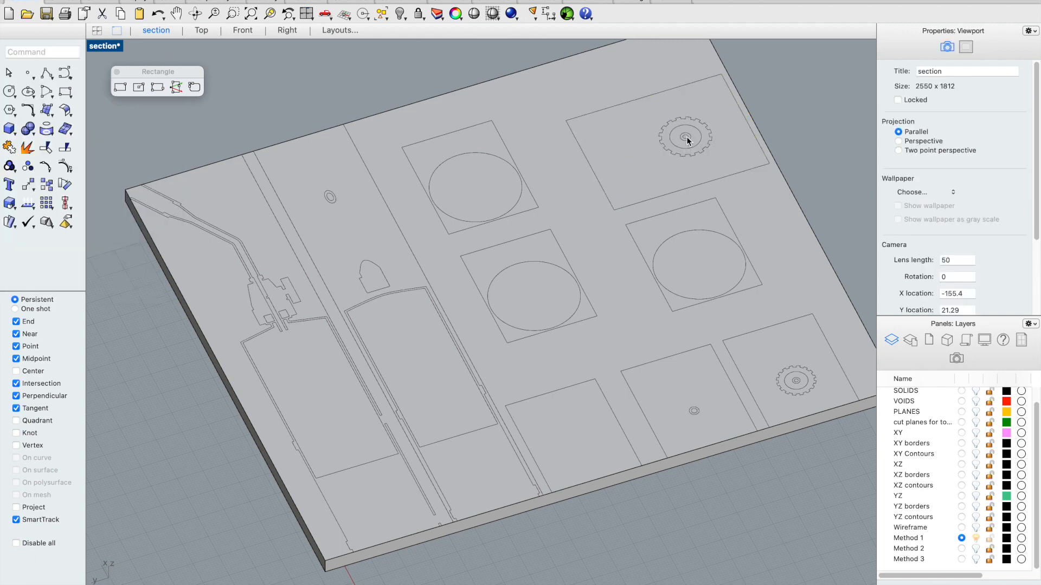
Step: Copy the enlarged section's outer gear outline twice toward the slab's far edge and scale up the second copy
left_click(666, 145)
left_click(707, 160)
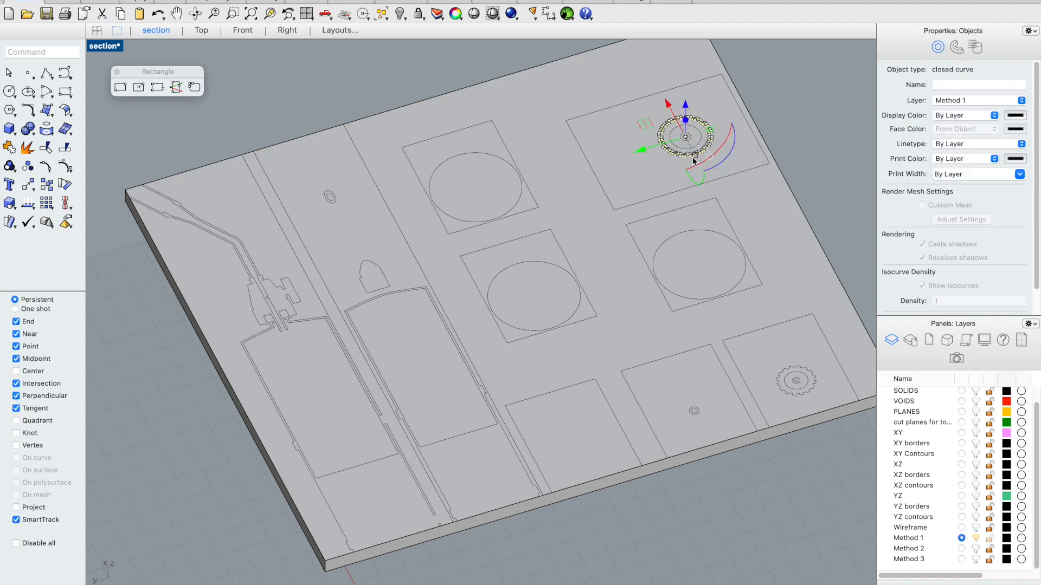
left_click_drag(639, 150, 554, 188)
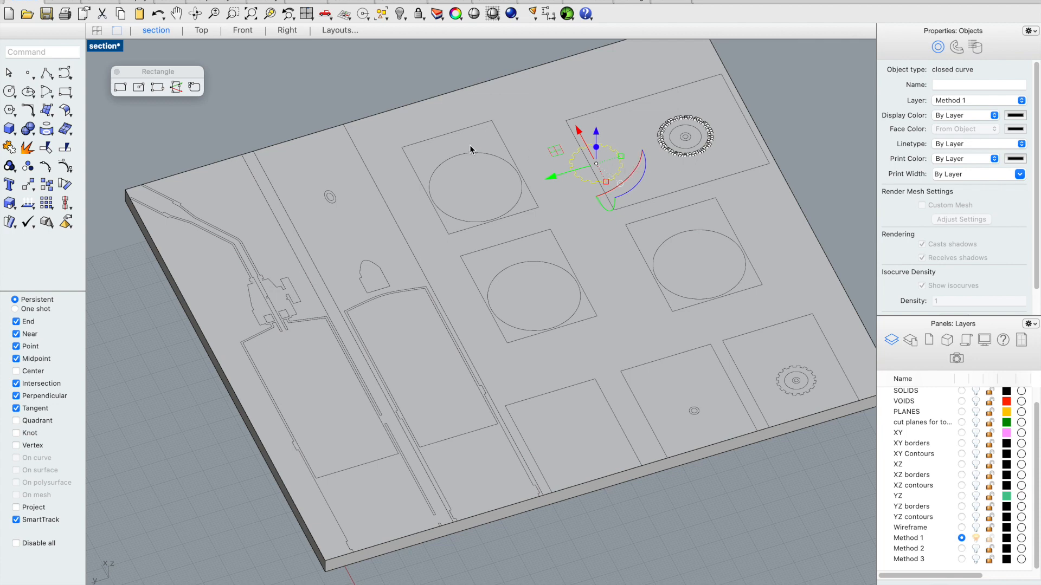
left_click_drag(580, 129, 546, 70)
left_click_drag(573, 124, 586, 133)
left_click(759, 63)
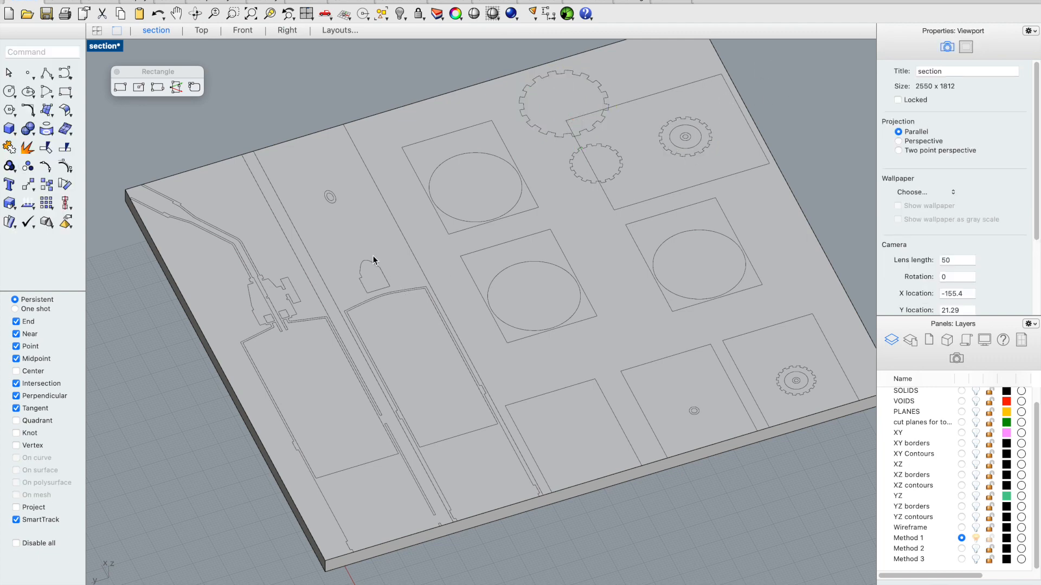
Step: Select the XZ section group rather than the slab and ungroup its curves
left_click(297, 279)
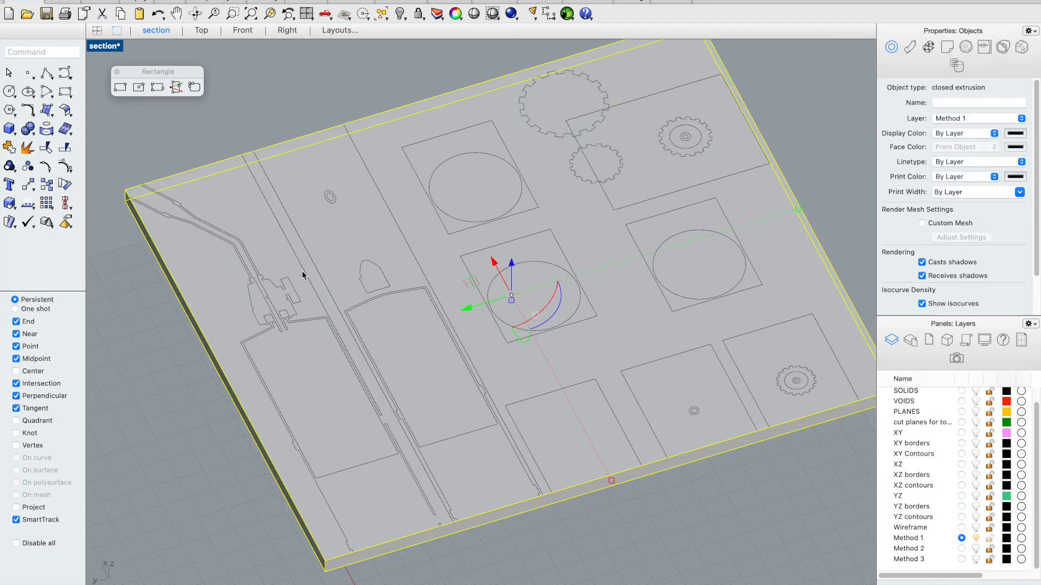
left_click(304, 271)
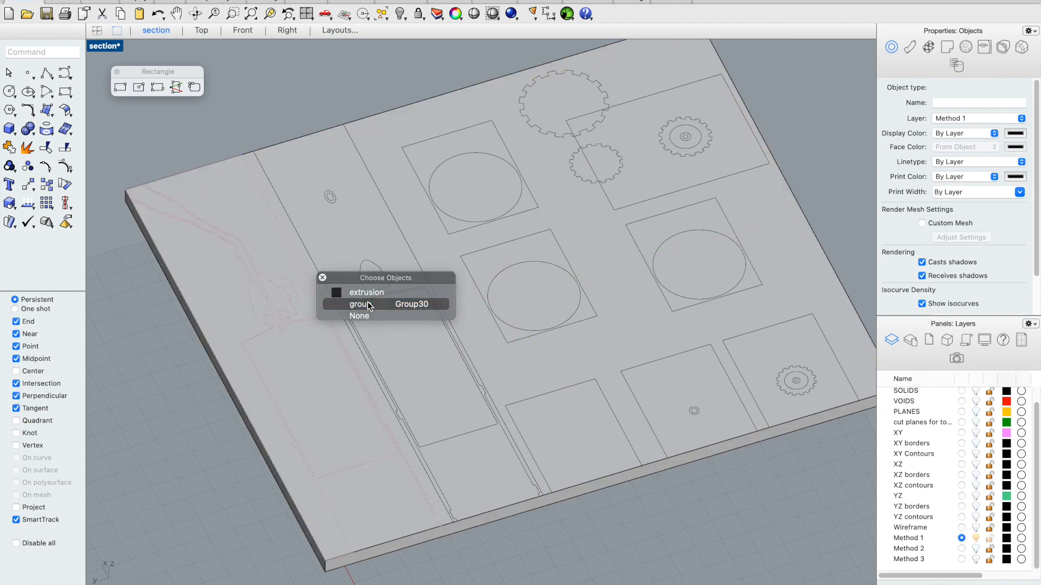
left_click(367, 304)
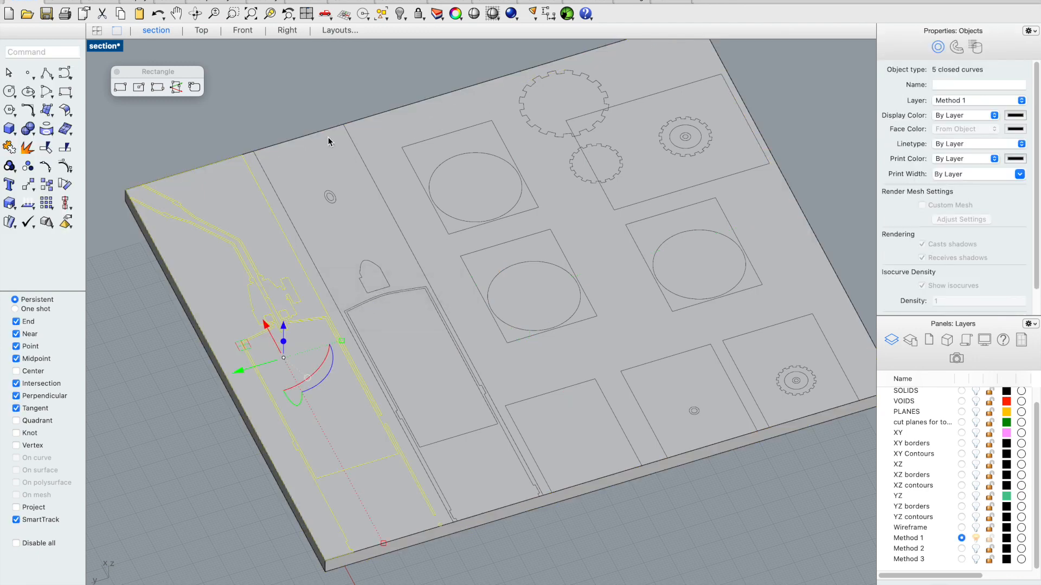
left_click(309, 103)
Step: Extrude the XZ section's main outline curve 1' upward as a solid, accepting the self-intersecting curve
left_click(194, 223)
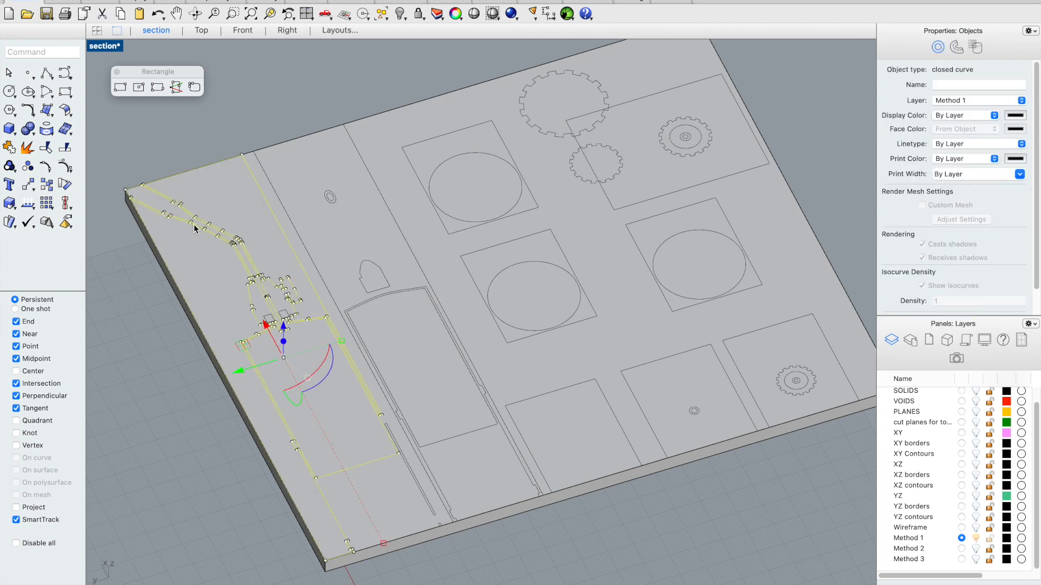
type("ext")
key("Return")
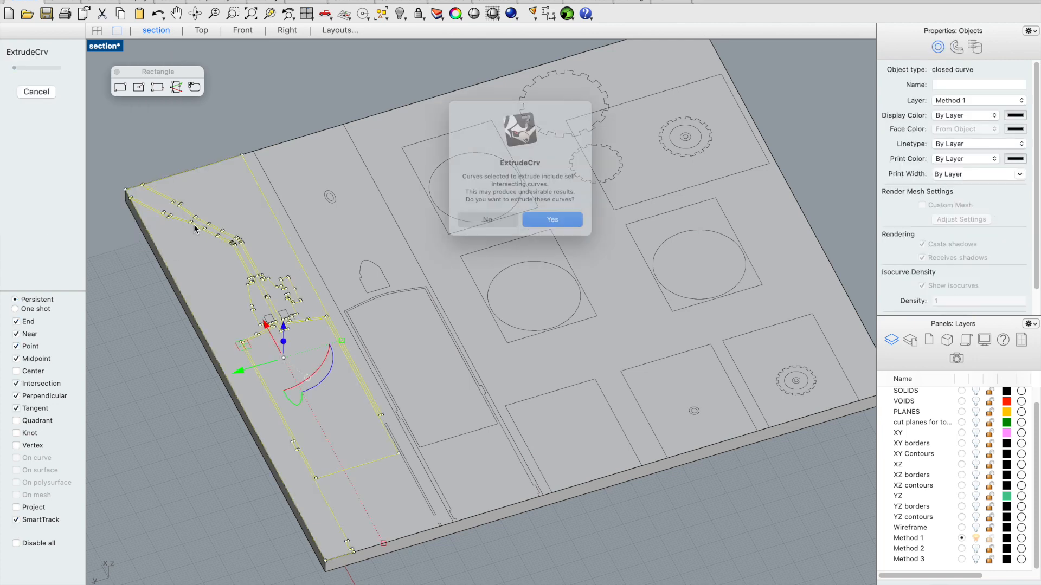
left_click(557, 226)
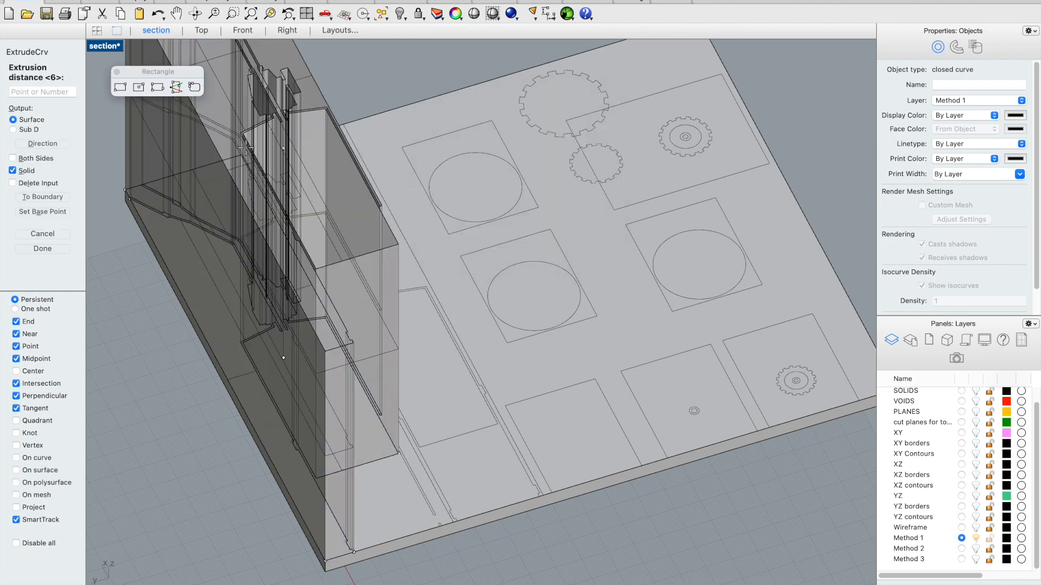
type("1'")
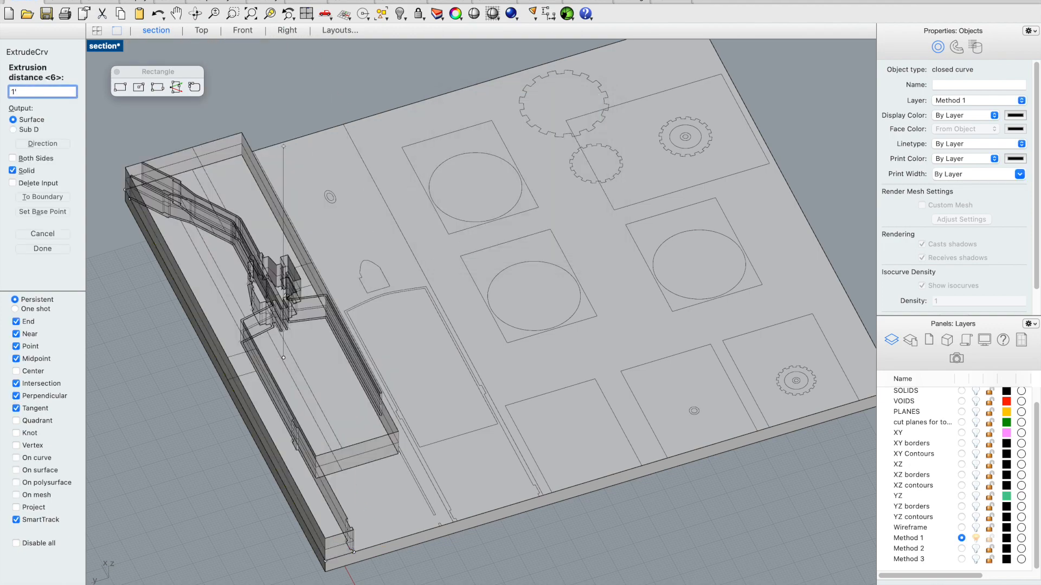
key("Return")
left_click(270, 111)
Step: Delete the extruded outer piece running along the slab's long edge beside the XZ section
scroll(297, 120, "down", 2)
scroll(250, 201, "up", 4)
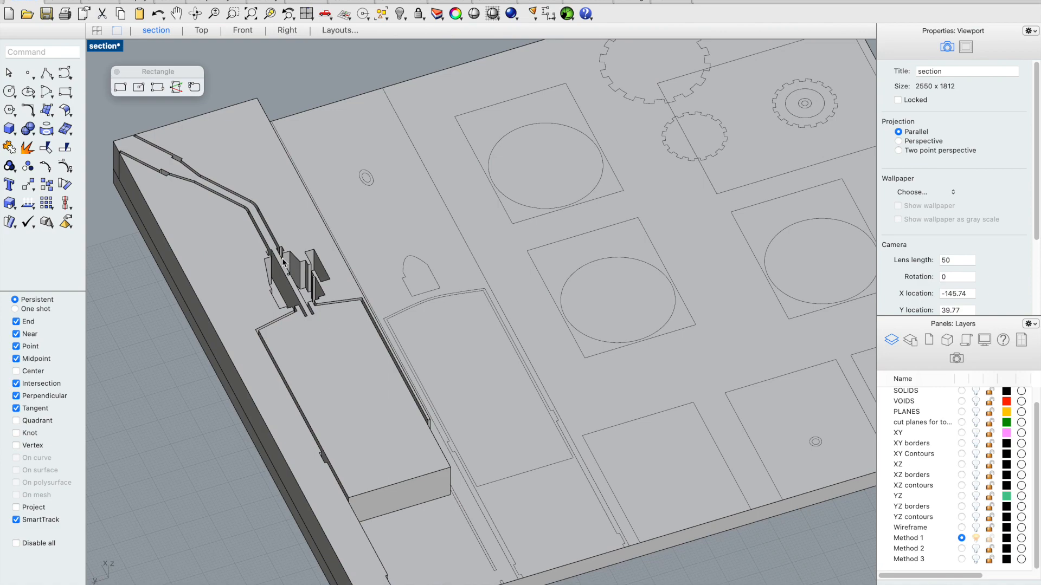
left_click(206, 256)
key("Escape")
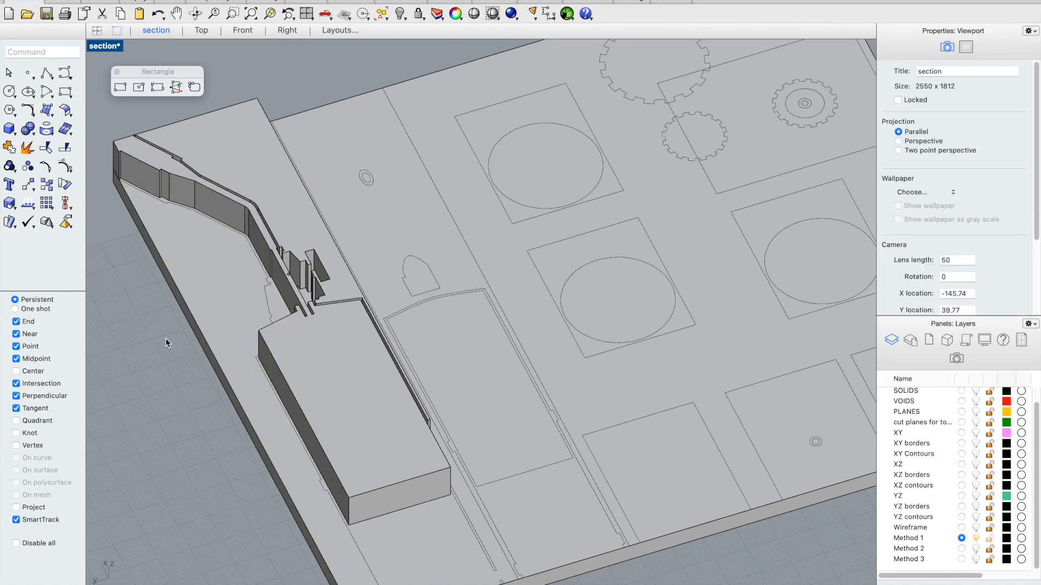
Step: Ungroup the curves of the second long section beside the extruded XZ section
scroll(328, 330, "up", 2)
scroll(403, 270, "down", 3)
scroll(400, 270, "up", 2)
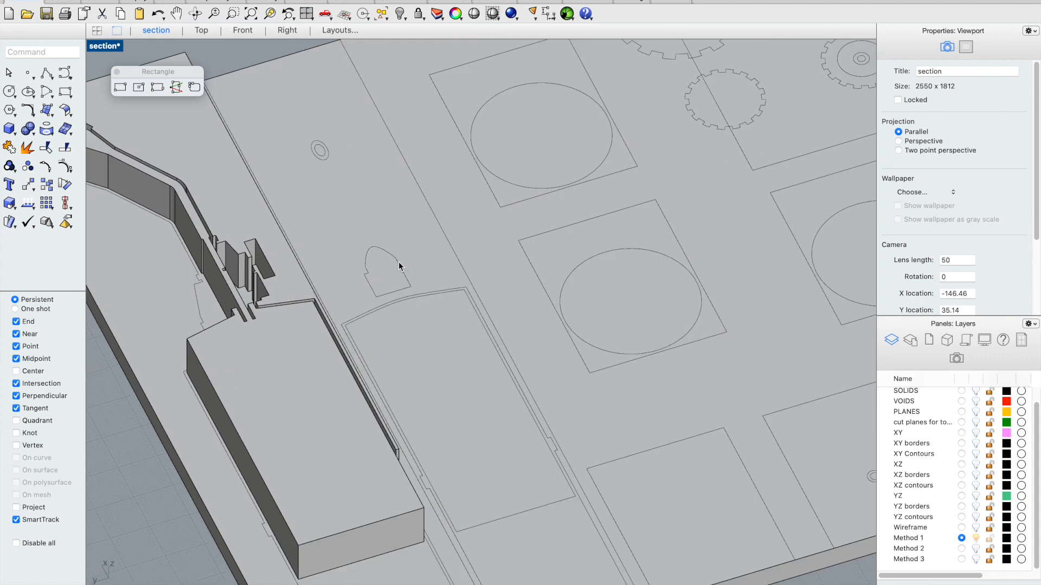
left_click(401, 269)
left_click(441, 296)
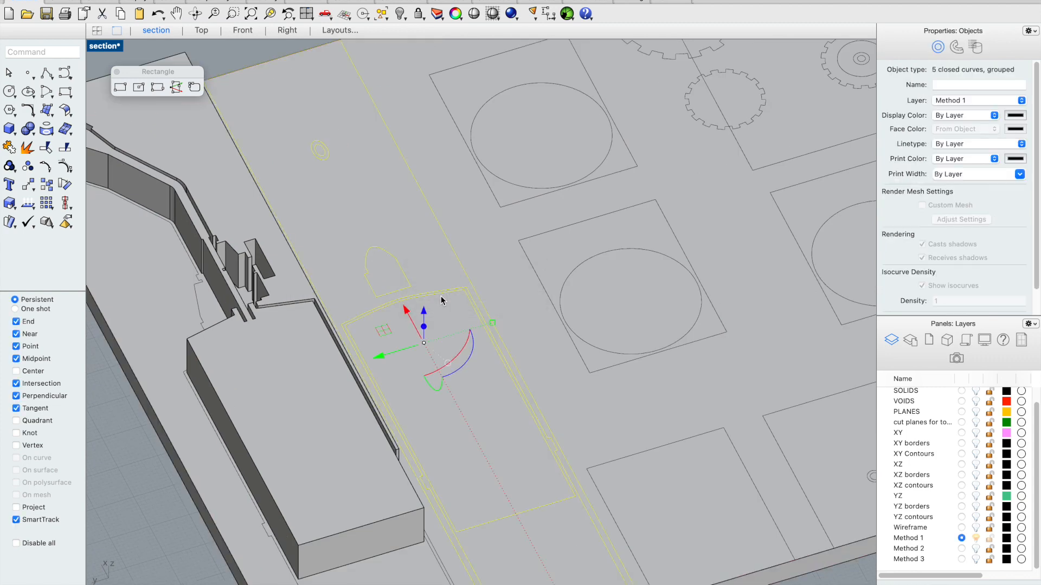
type("ungroup")
key("Return")
scroll(347, 206, "down", 3)
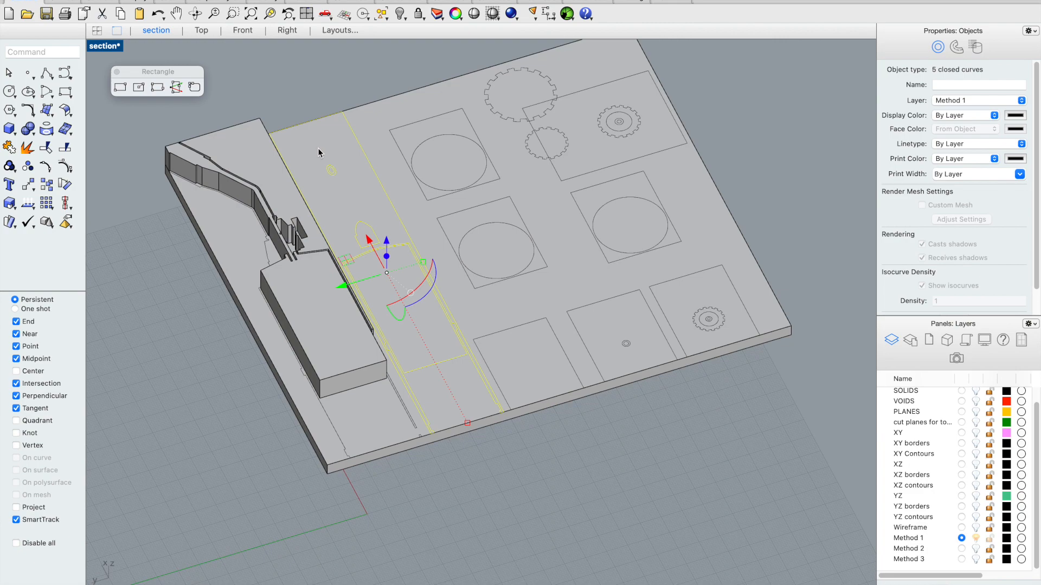
Step: Extrude the second long section's ungrouped curves 1' upward as solids and delete the extruded outer piece around the main body
scroll(318, 148, "up", 2)
type("EC")
key("Return")
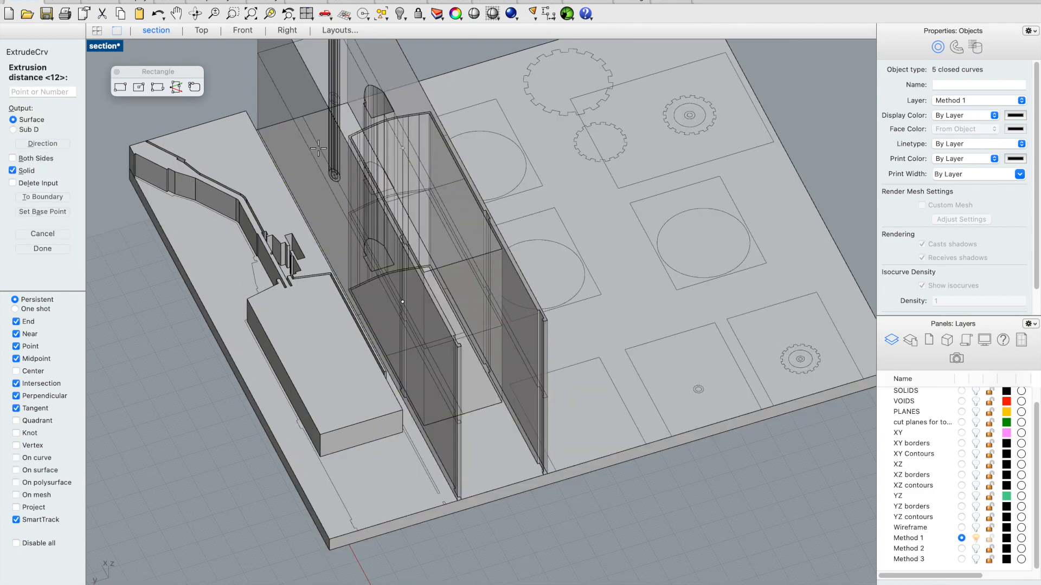
type("1")
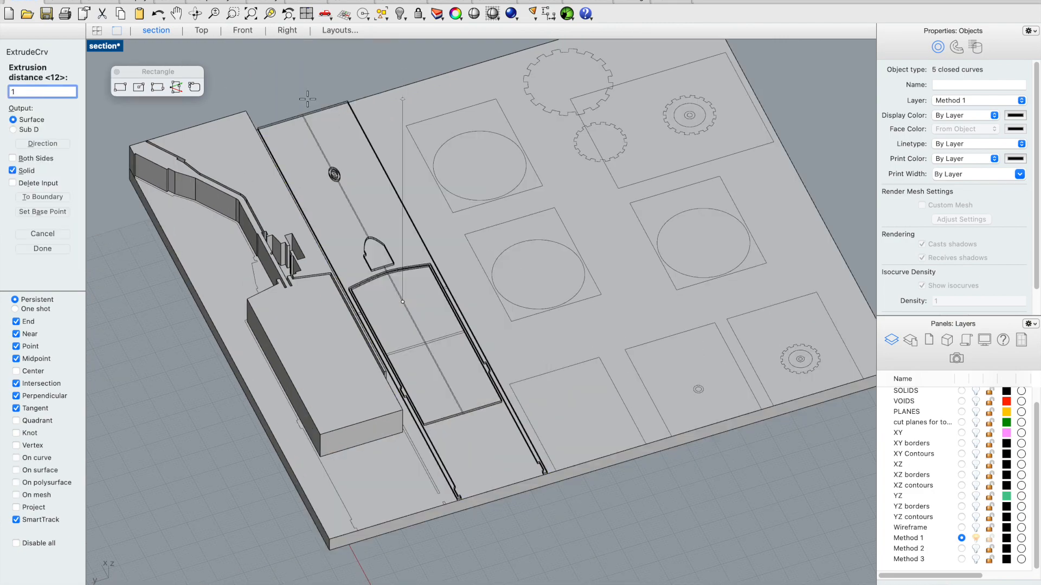
key("Return")
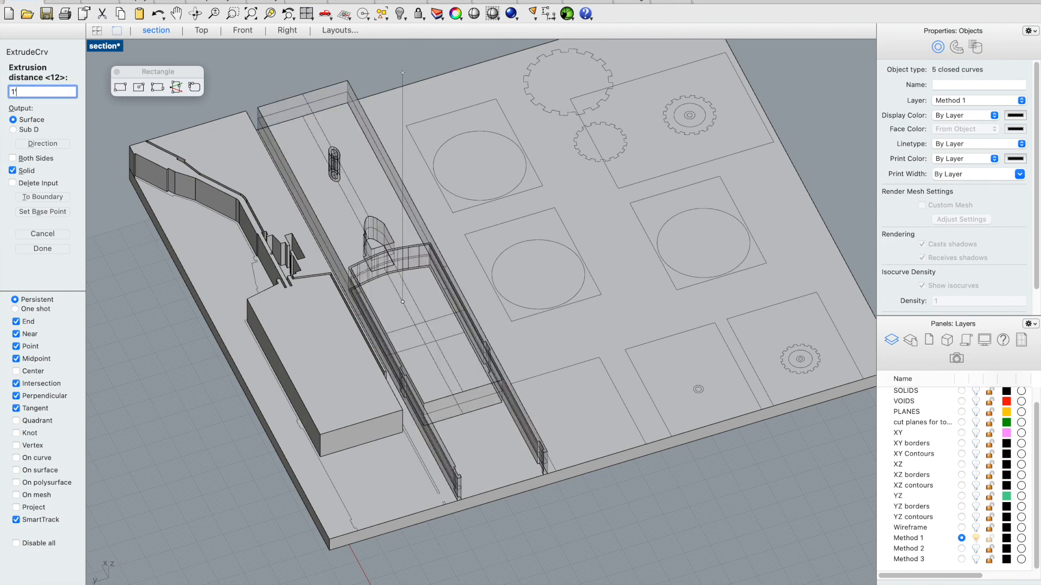
key("Escape")
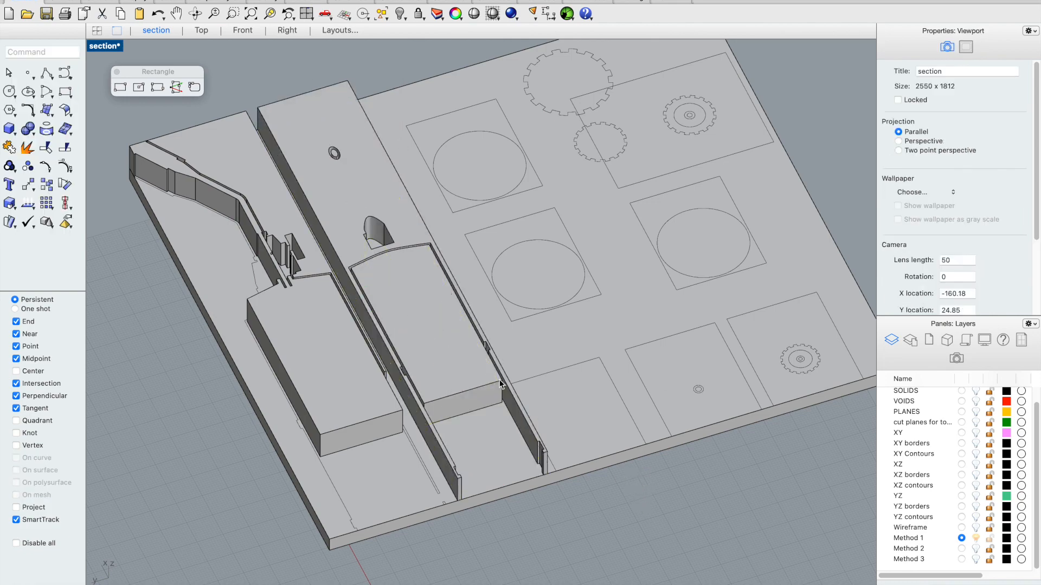
left_click(360, 187)
key("Delete")
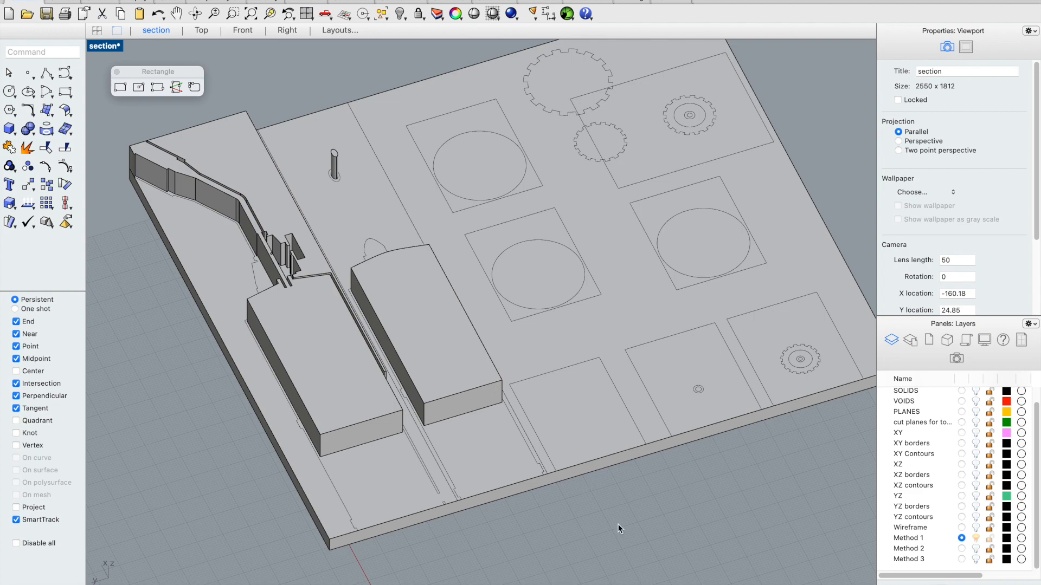
Step: Extrude the circle in the square section beside the second long section freehand into a solid cylinder about 24 inches high
right_click_drag(616, 506, 604, 505)
left_click(503, 263)
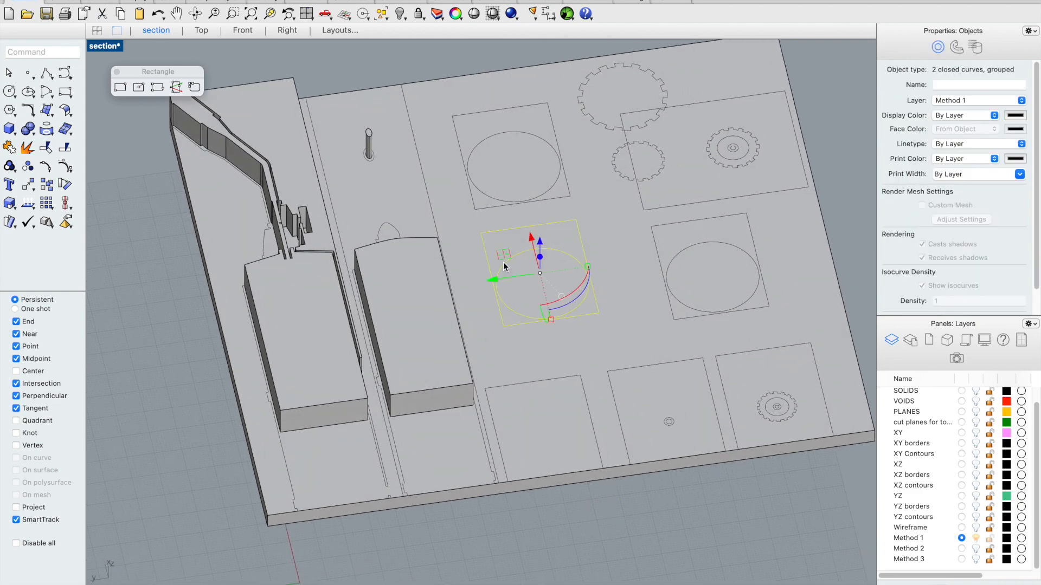
left_click(376, 63)
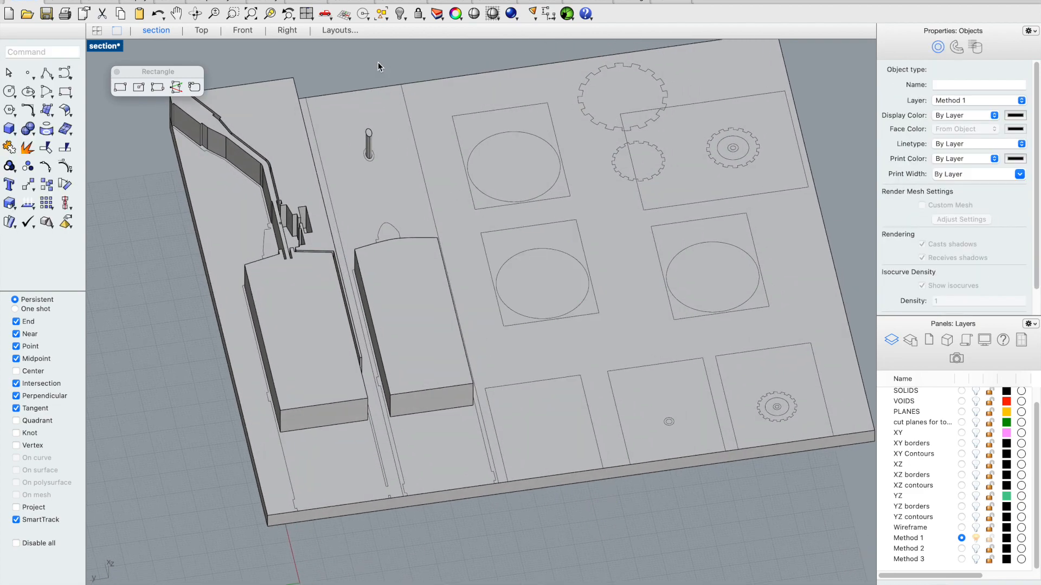
scroll(511, 311, "up", 3)
left_click(512, 306)
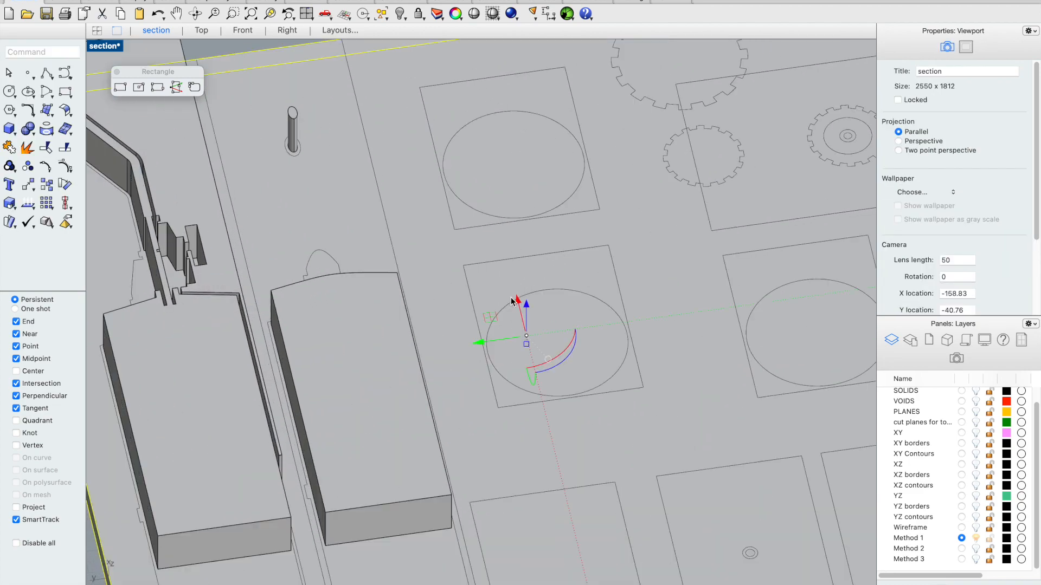
left_click(551, 292)
type("ExtrudeCrv")
key("Return")
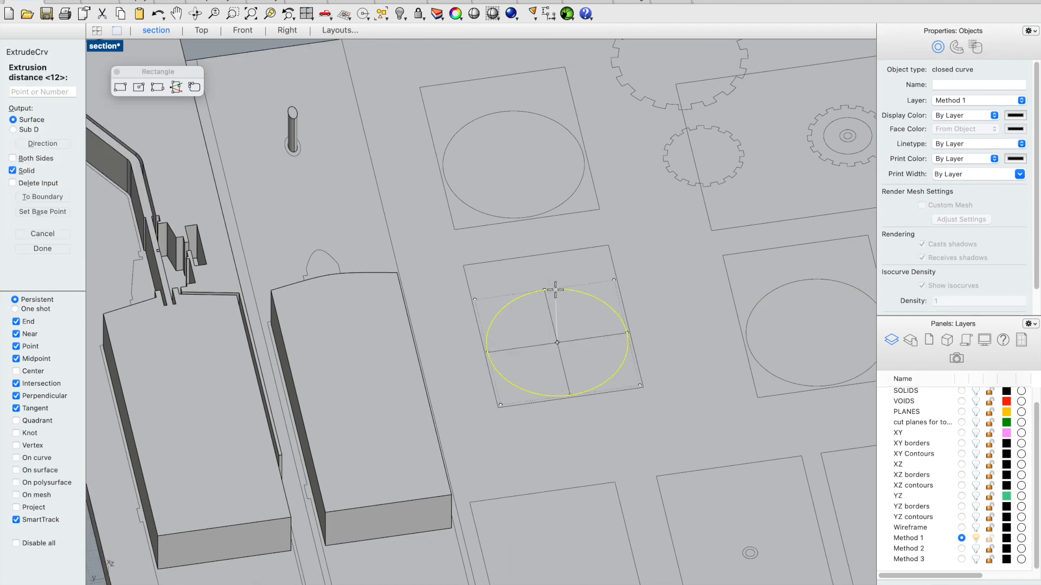
left_click(542, 274)
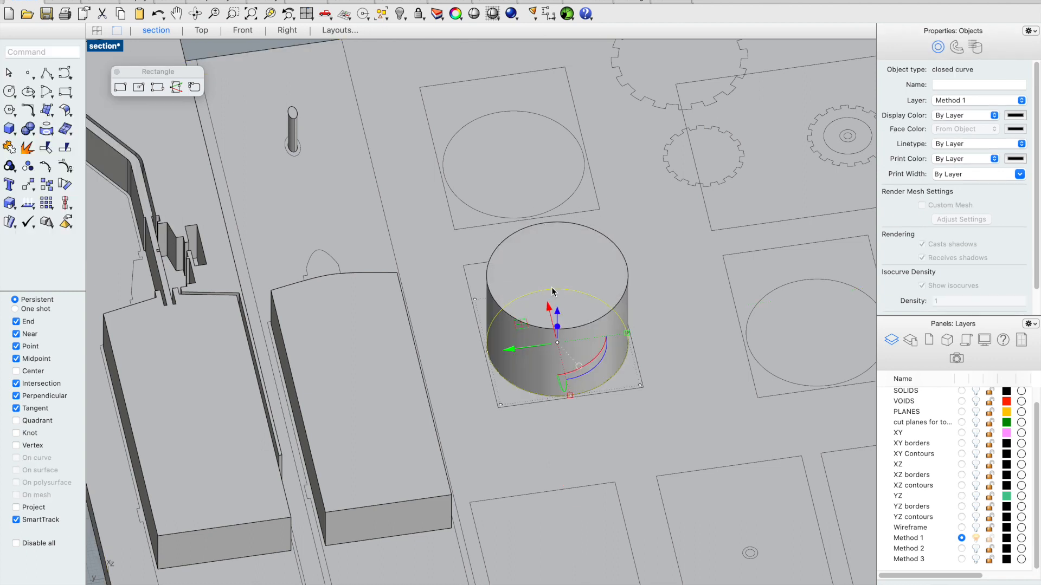
Step: Extrude the small separate gear outline at the large rectangle's edge upward freehand as a solid
scroll(459, 244, "down", 3)
right_click_drag(450, 243, 727, 282)
scroll(705, 269, "up", 3)
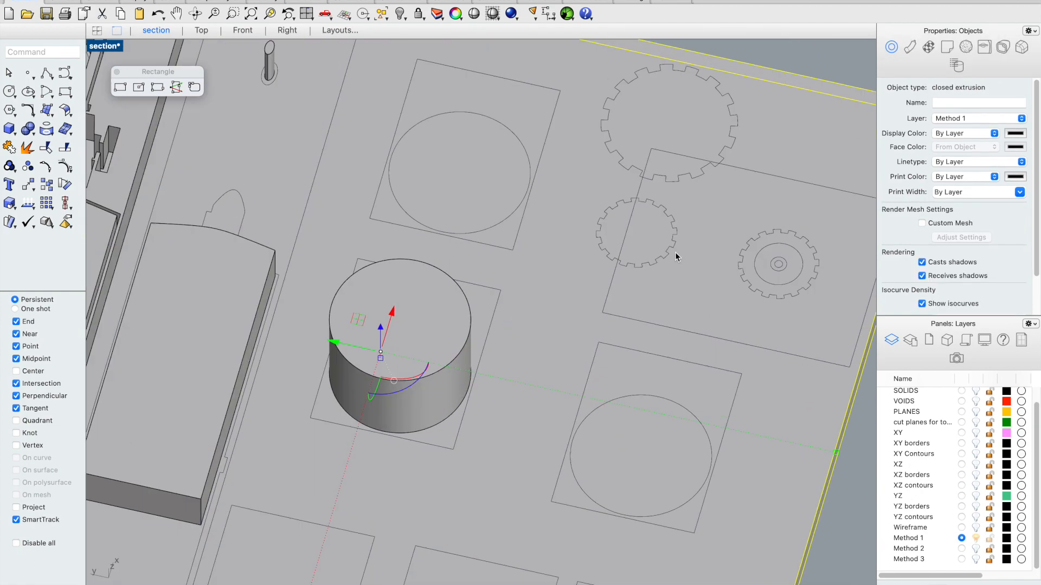
left_click(673, 250)
left_click(727, 269)
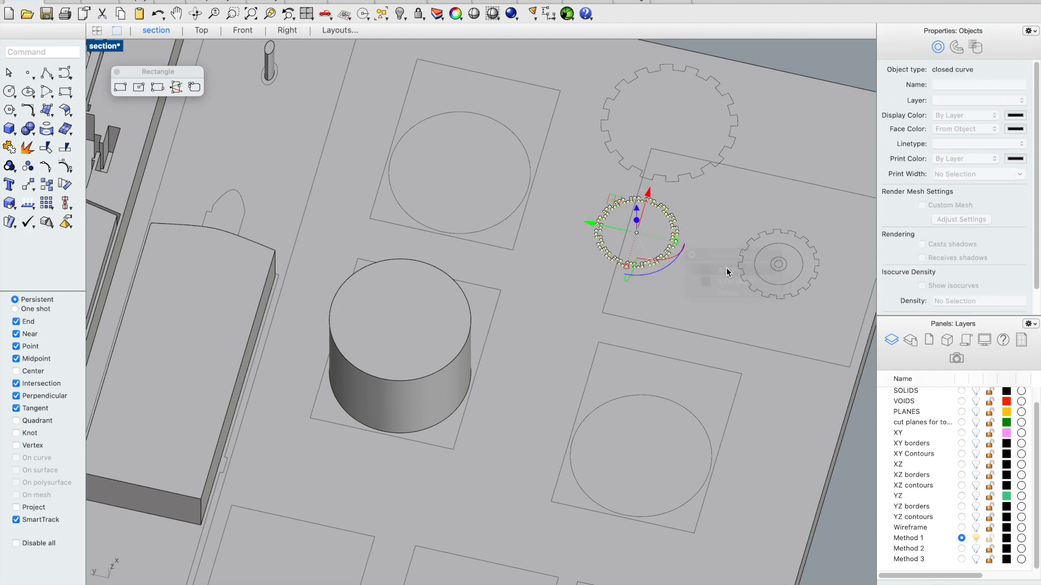
key("Return")
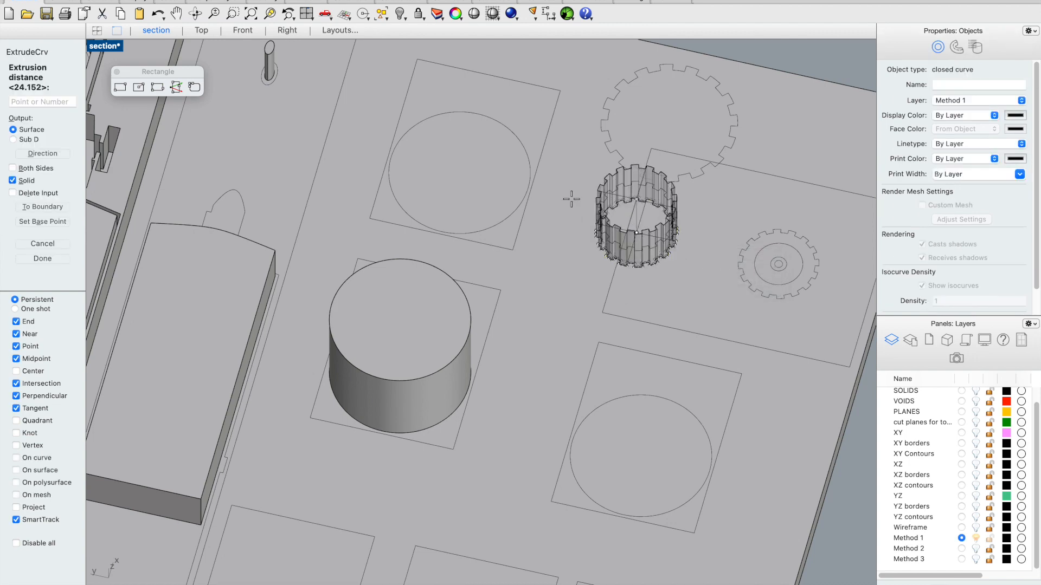
left_click(570, 200)
left_click(767, 66)
right_click_drag(713, 125, 686, 132)
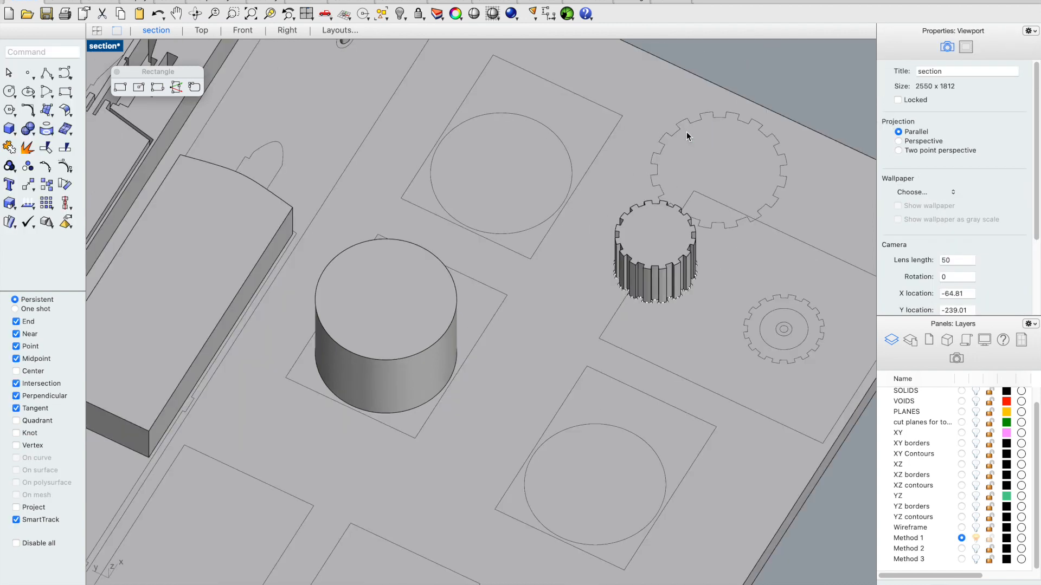
Step: Look over the extruded pieces and the remaining flat section outlines across the slab
scroll(752, 180, "down", 6)
right_click_drag(747, 271, 750, 279)
scroll(684, 391, "up", 5)
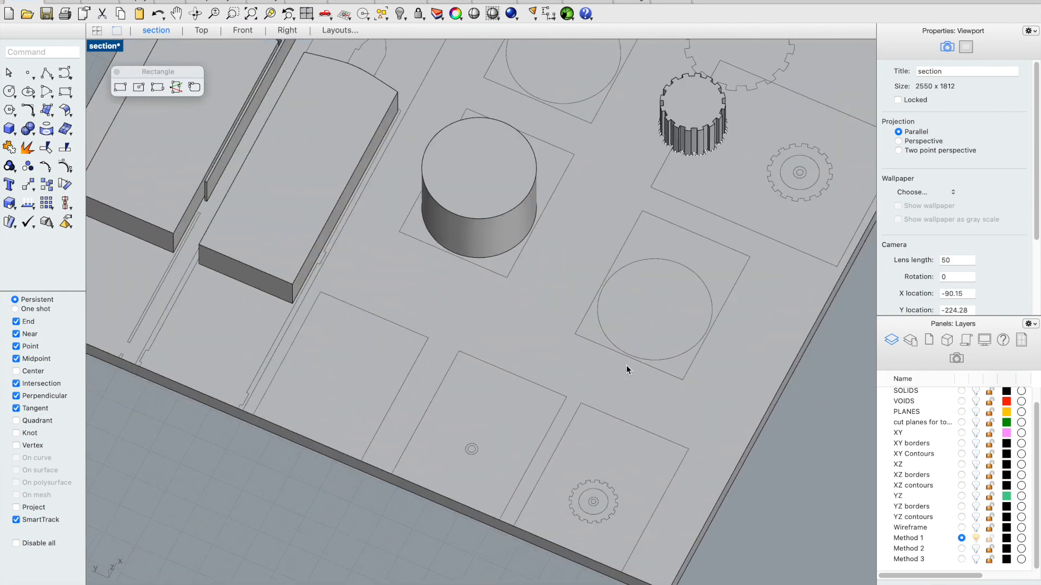
scroll(627, 365, "down", 5)
scroll(593, 253, "down", 2)
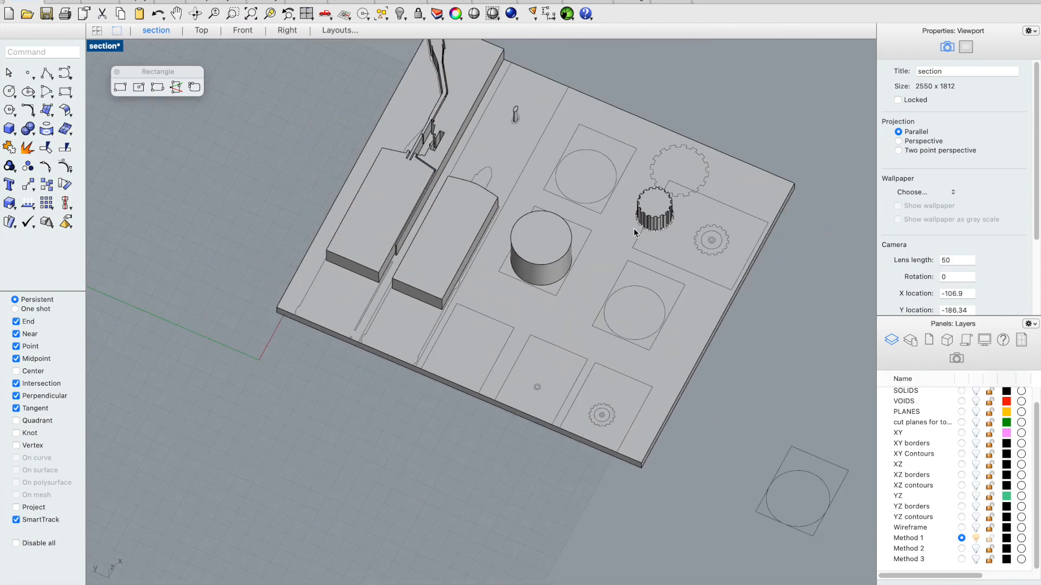
scroll(554, 309, "down", 2)
scroll(537, 218, "up", 2)
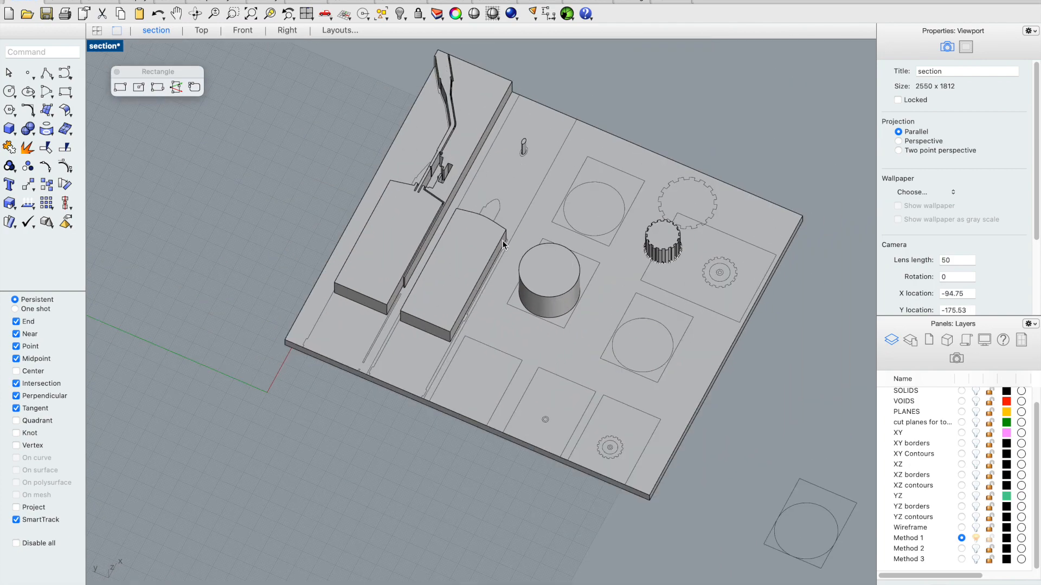
scroll(504, 221, "up", 3)
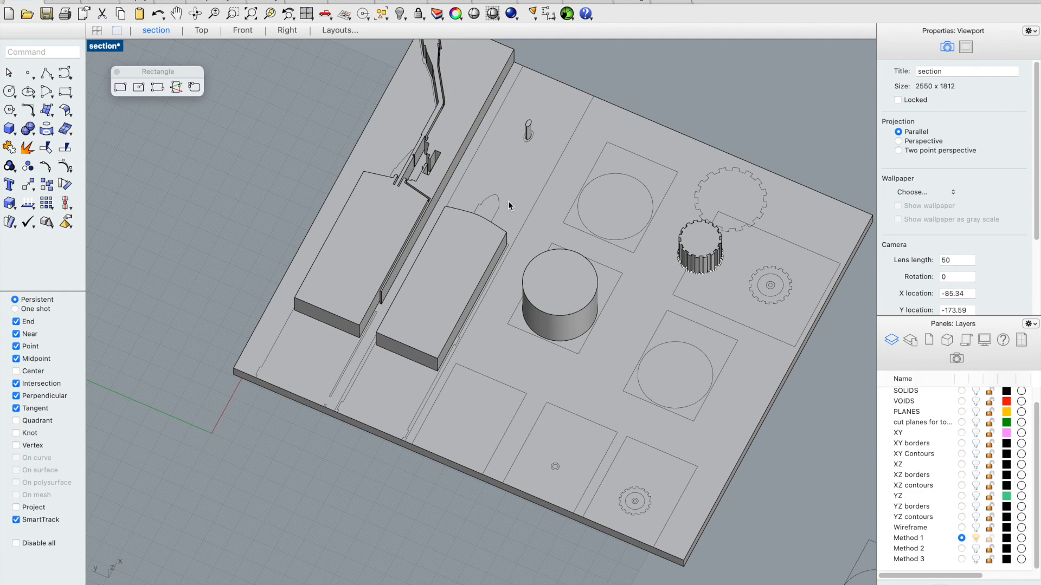
scroll(502, 204, "up", 4)
scroll(487, 203, "down", 2)
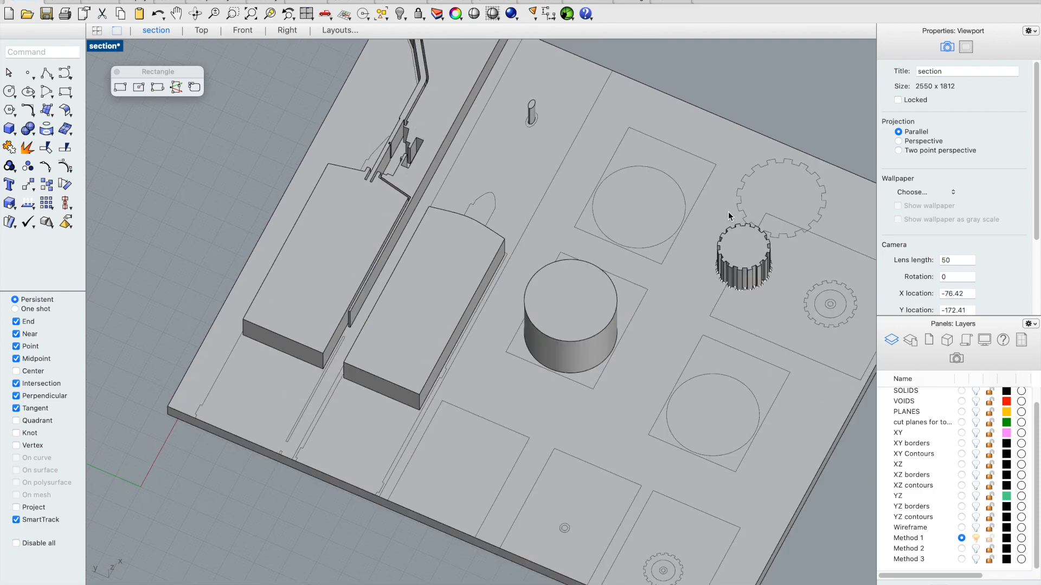
scroll(729, 211, "down", 1)
Step: Split the large gear outline with the rectangle that overlaps it
scroll(789, 243, "up", 3)
scroll(796, 219, "up", 4)
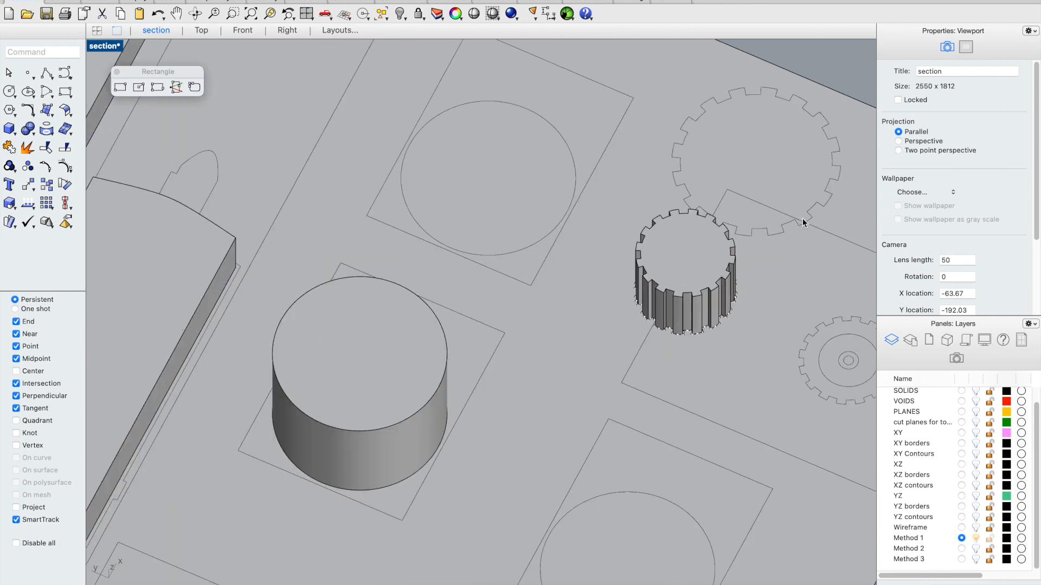
left_click(803, 223)
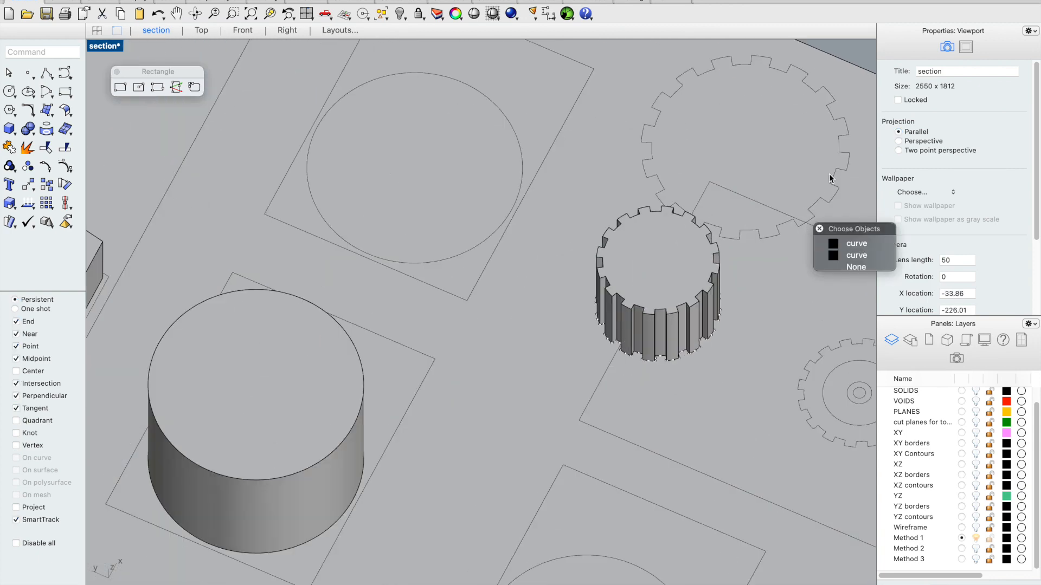
left_click(843, 240)
type("split")
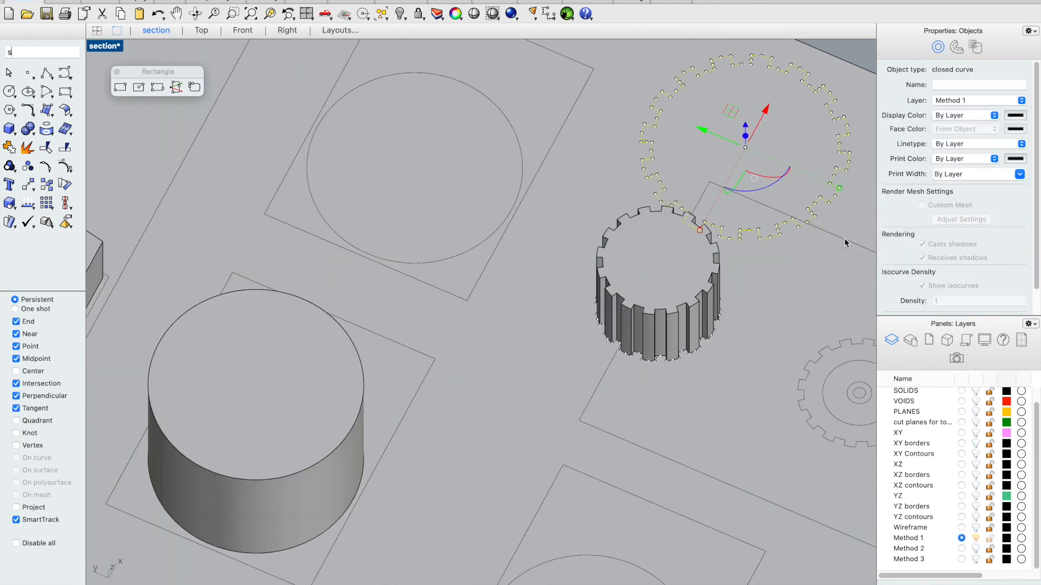
key("Return")
left_click(845, 240)
key("Return")
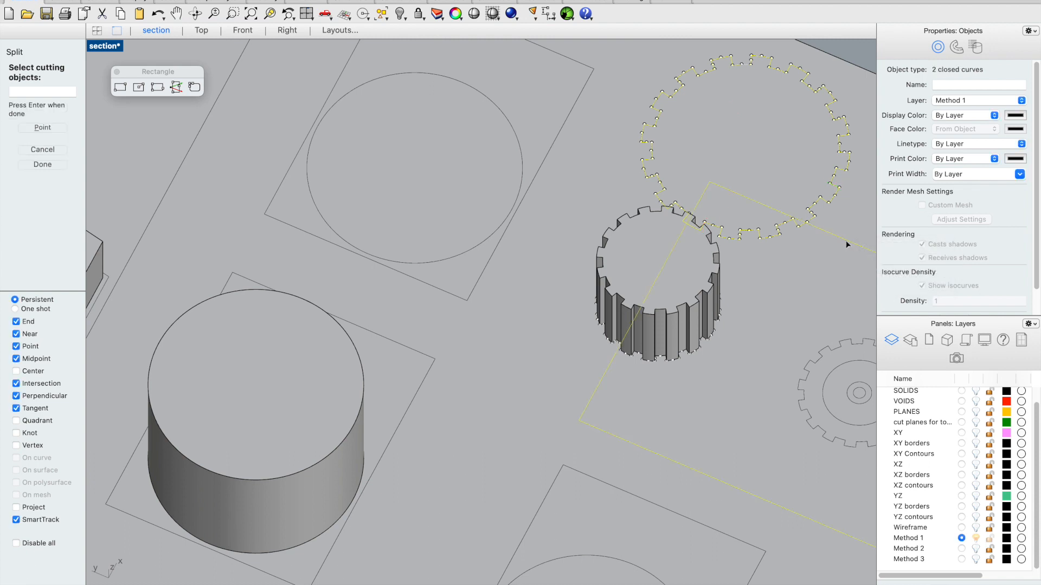
key("Return")
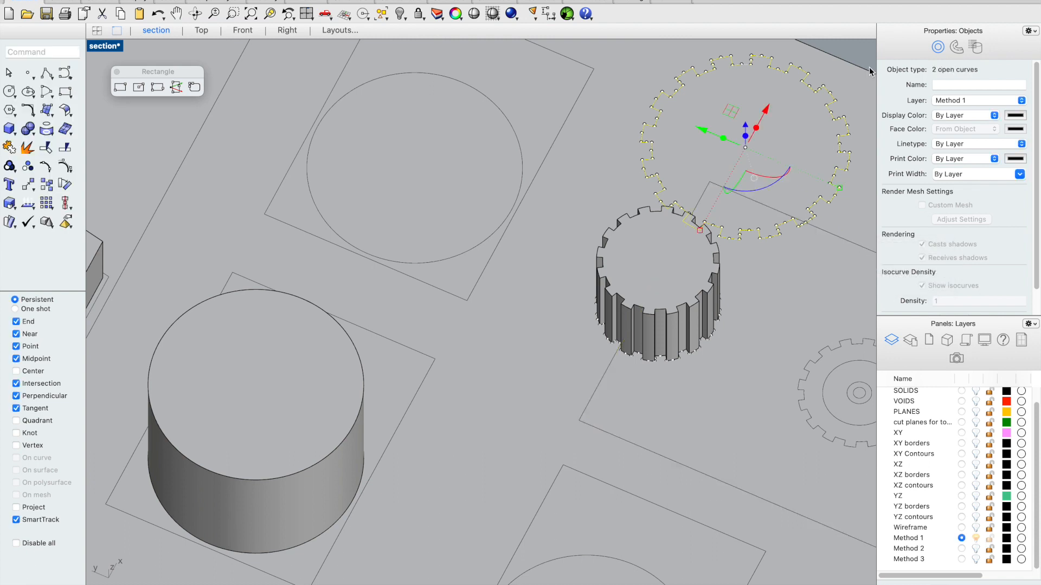
key("Escape")
Step: Split the overlapped rectangle using the large gear's toothed arc inside it as the cutting object
left_click(774, 236)
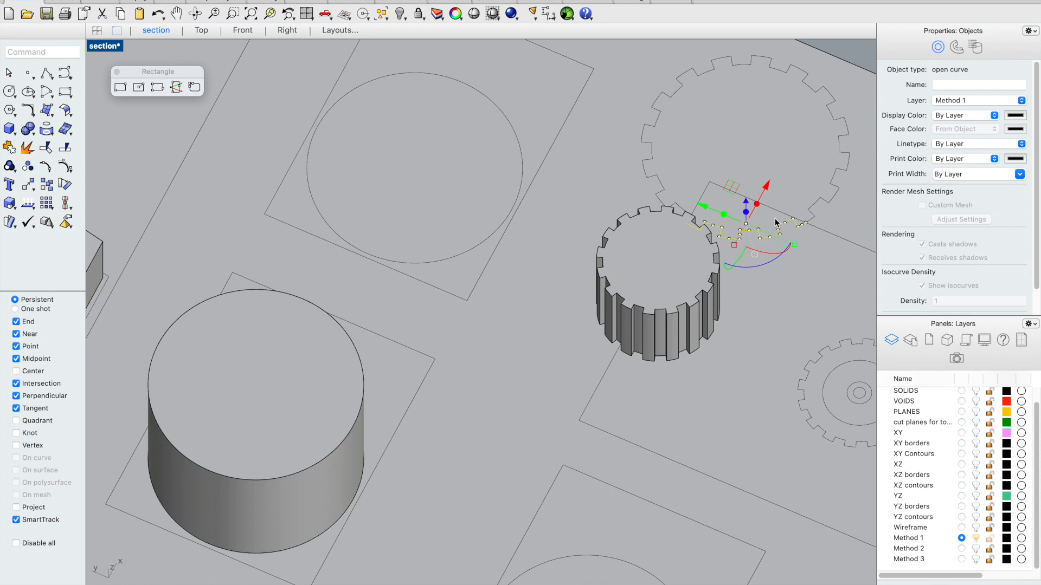
left_click(831, 235)
left_click(874, 254)
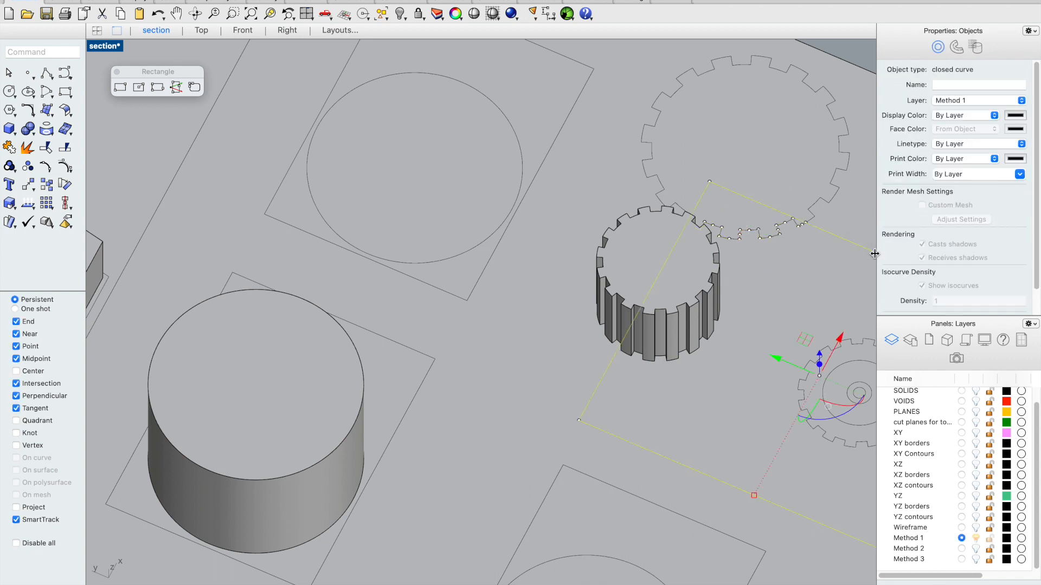
type("split")
key("Return")
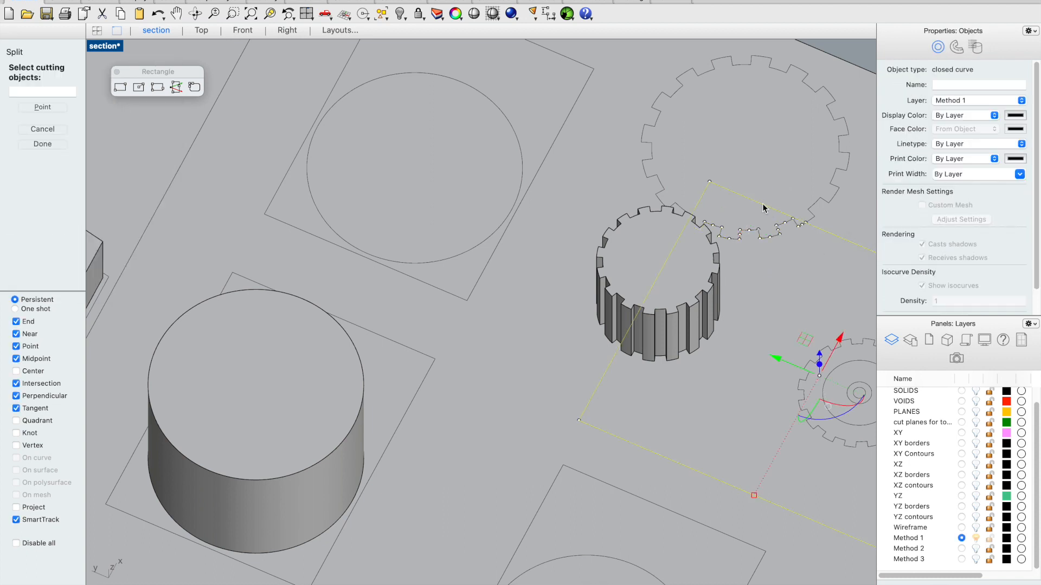
left_click(788, 227)
left_click(825, 236)
key("Return")
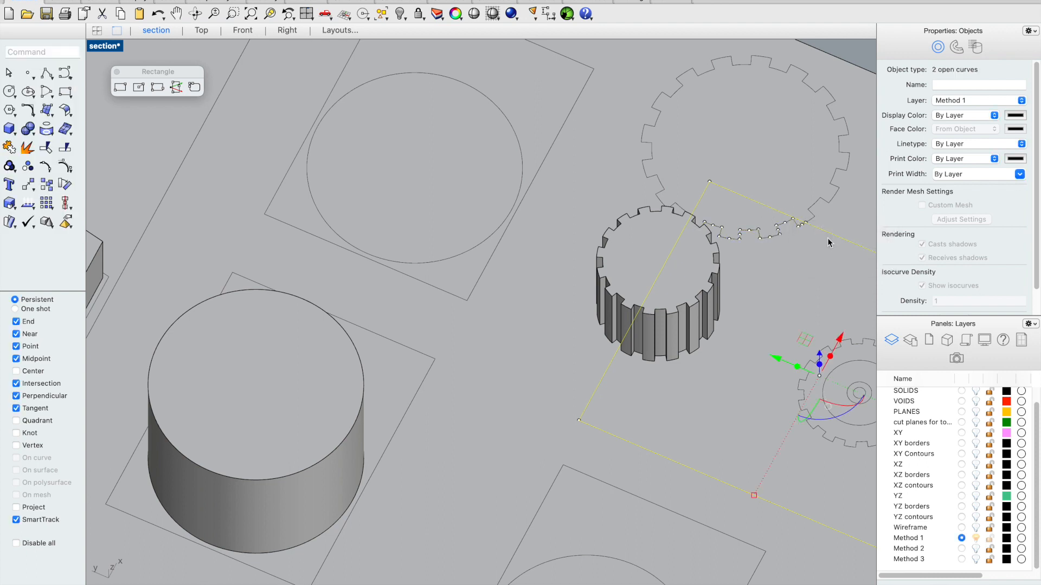
Step: Join the gear's toothed arc with the rectangle's corner piece into one closed curve
left_click(802, 265)
left_click(782, 230)
left_click(778, 216)
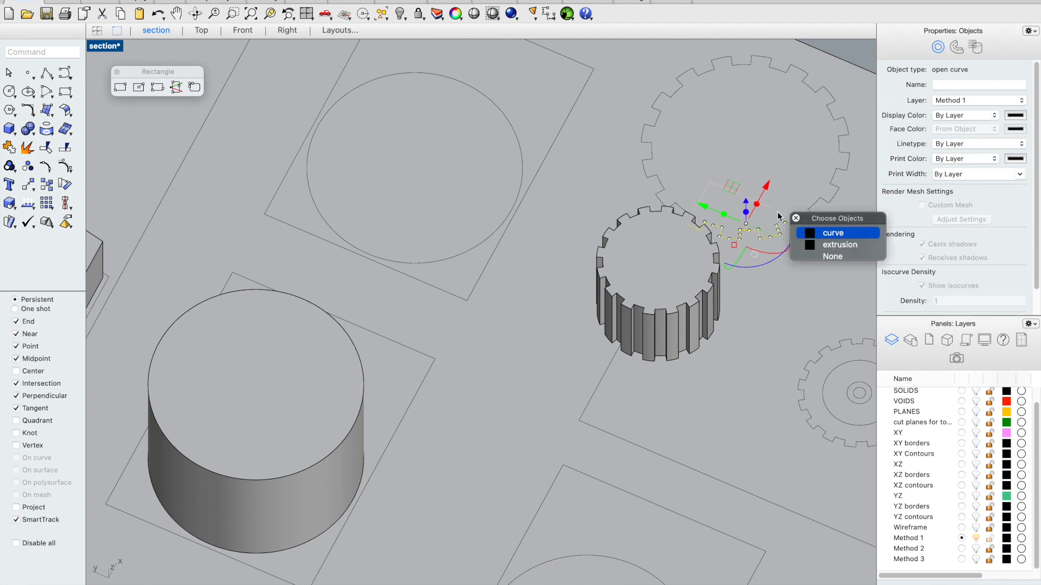
left_click(834, 233)
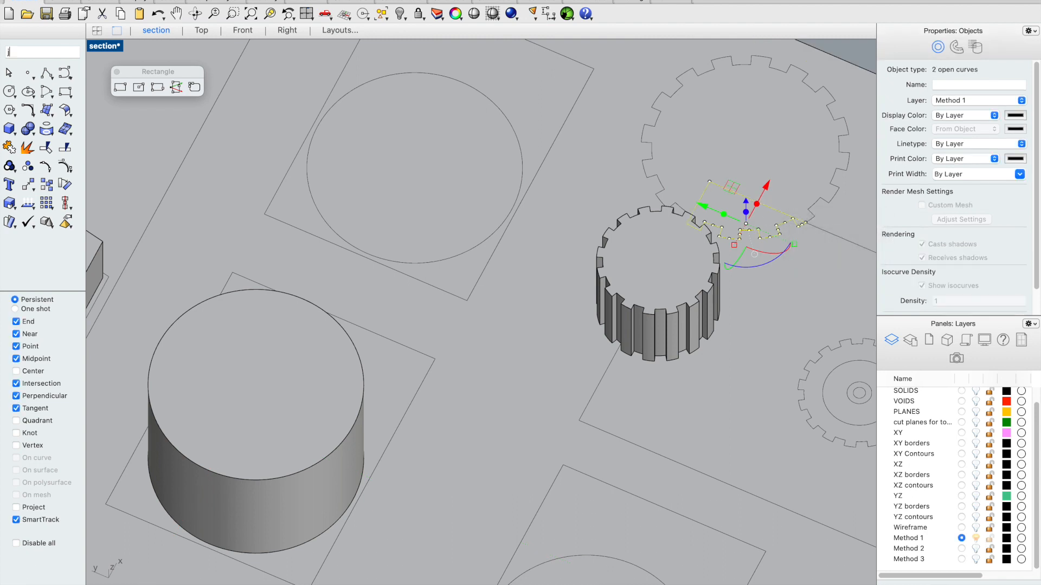
type("j")
key("Return")
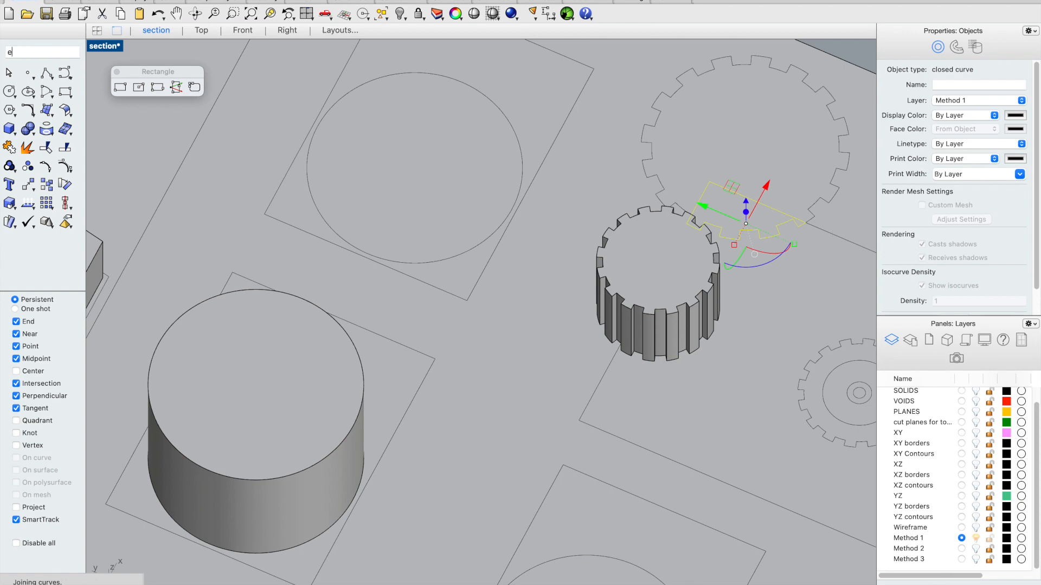
Step: Extrude the joined gear-and-corner outline upward freehand as a solid
type("extrudecrv")
key("Return")
left_click(718, 126)
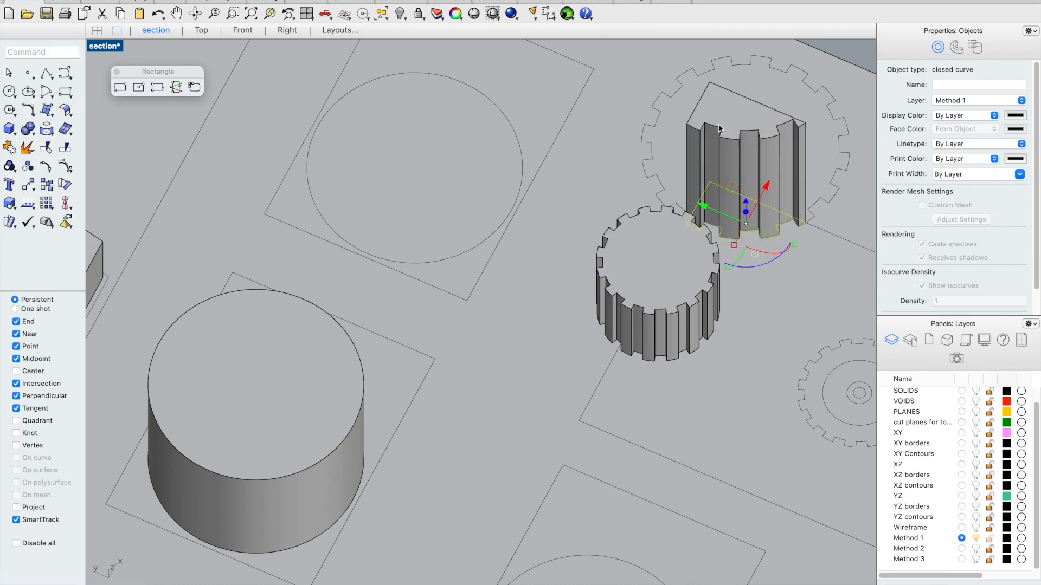
key("Escape")
Step: Make Method 2 the current layer and hide the Method 1 layer
scroll(733, 131, "down", 8)
scroll(759, 127, "down", 4)
scroll(691, 165, "down", 2)
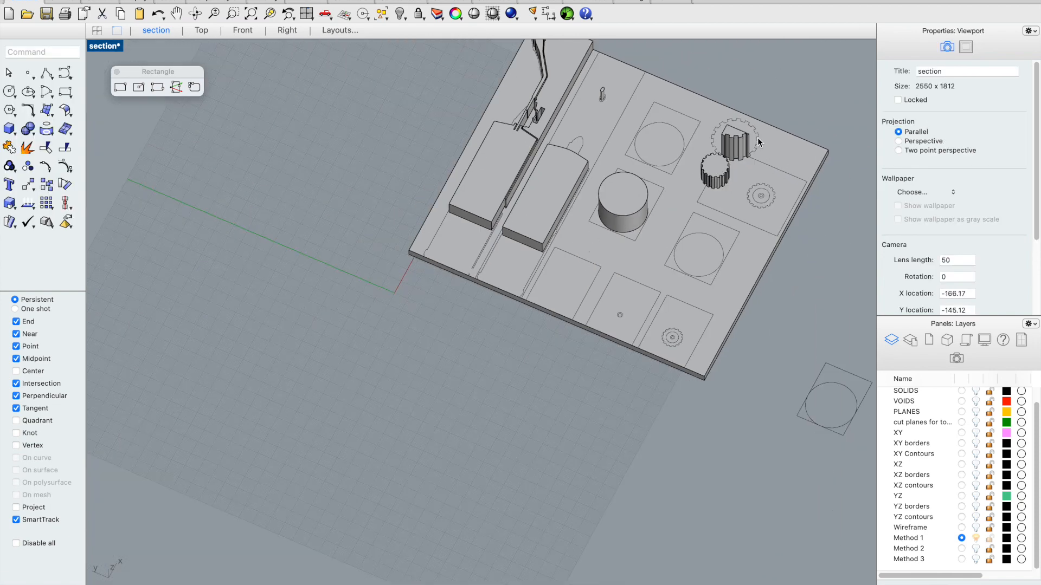
scroll(757, 141, "up", 4)
scroll(708, 155, "down", 6)
scroll(723, 72, "up", 4)
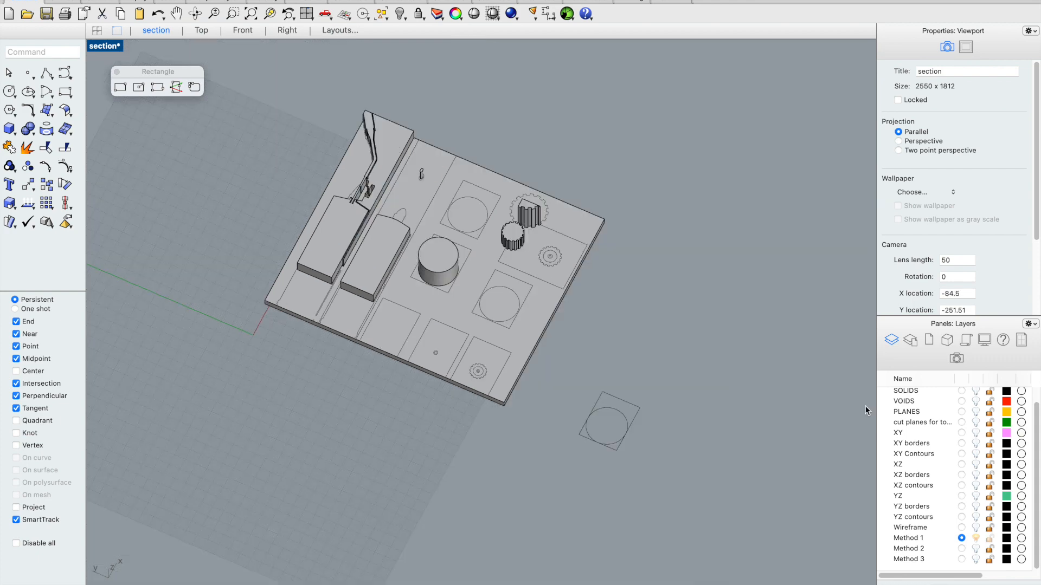
left_click(962, 549)
left_click(975, 539)
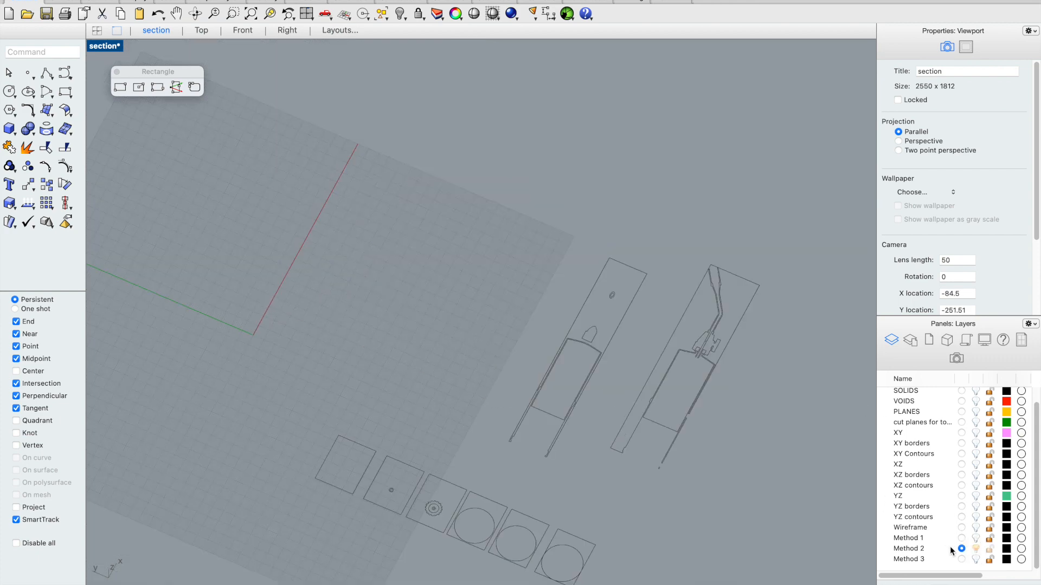
Step: Switch to the Top view and frame the six square sections and the two long sections
scroll(574, 325, "down", 2)
scroll(466, 309, "down", 2)
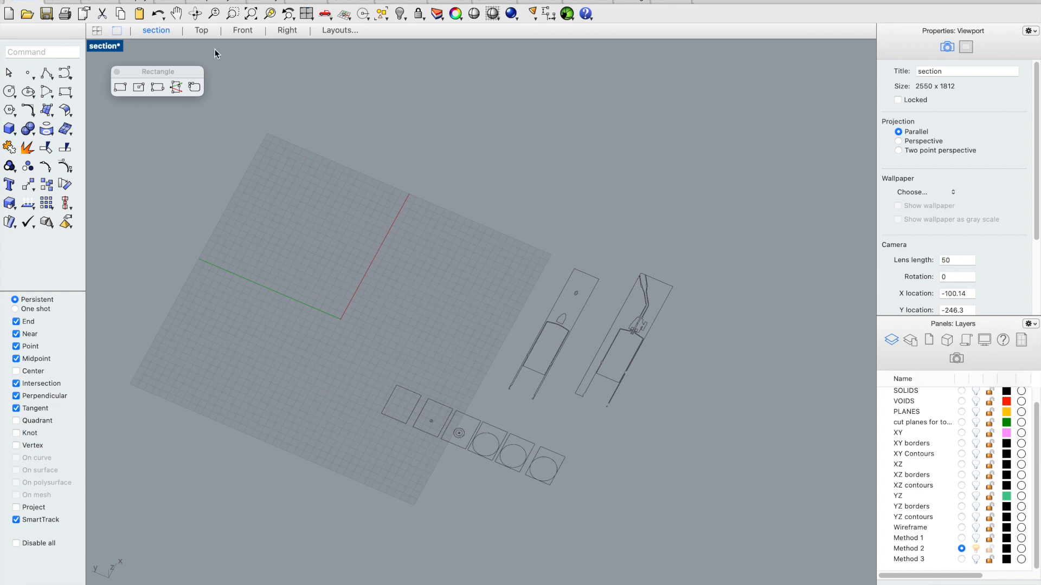
left_click(202, 31)
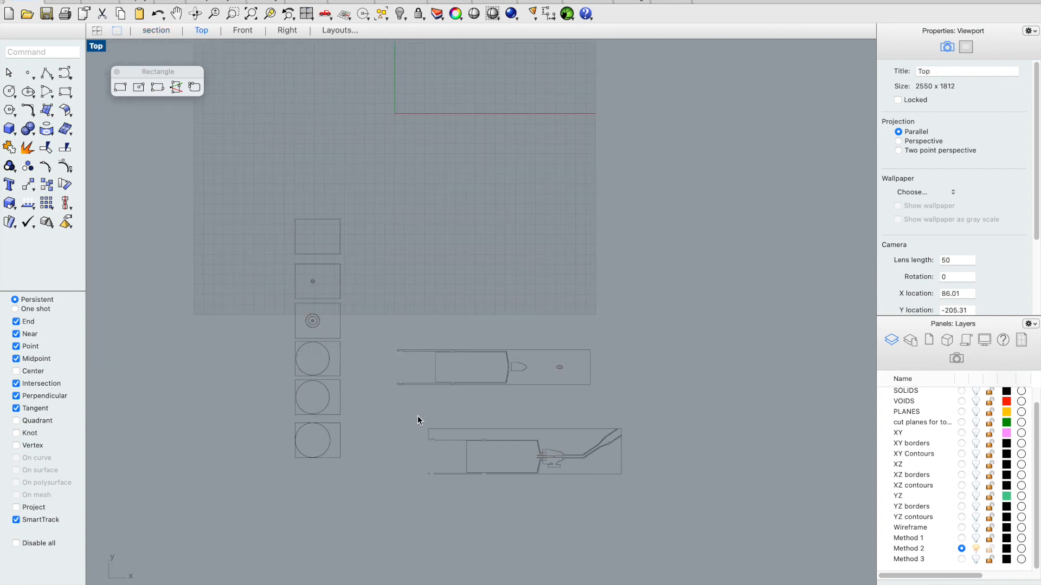
scroll(424, 435, "up", 1)
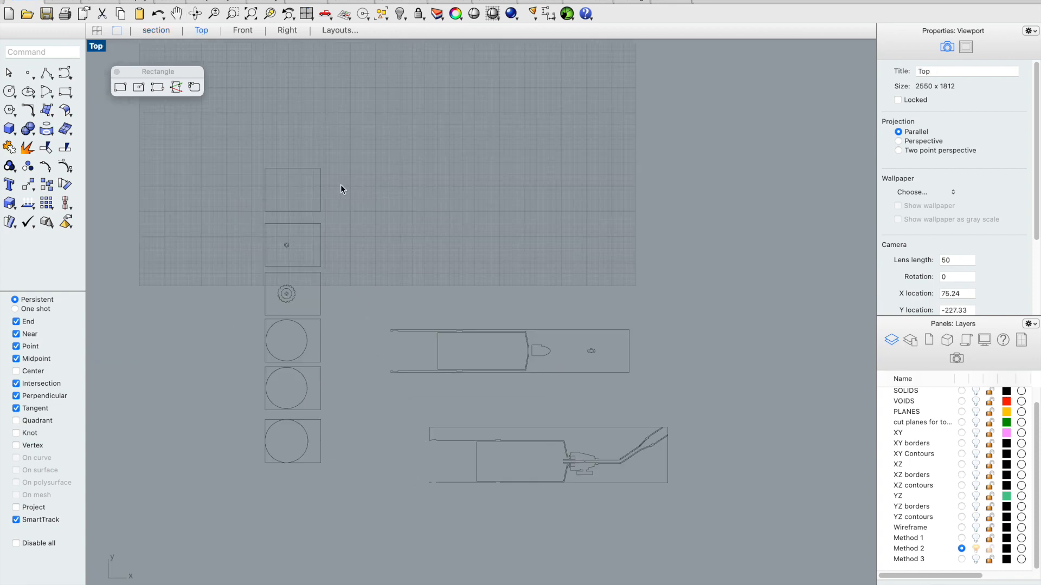
Step: Try to rotate all the section curves together by 90 degrees
scroll(369, 239, "down", 2)
left_click_drag(260, 156, 662, 548)
left_click(421, 341)
type("90")
key("Return")
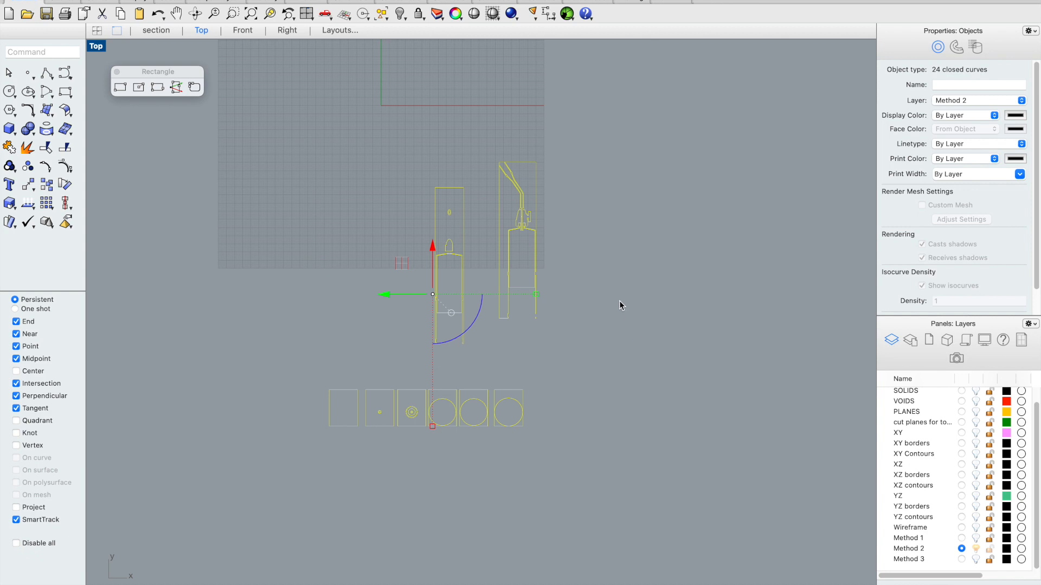
key("Escape")
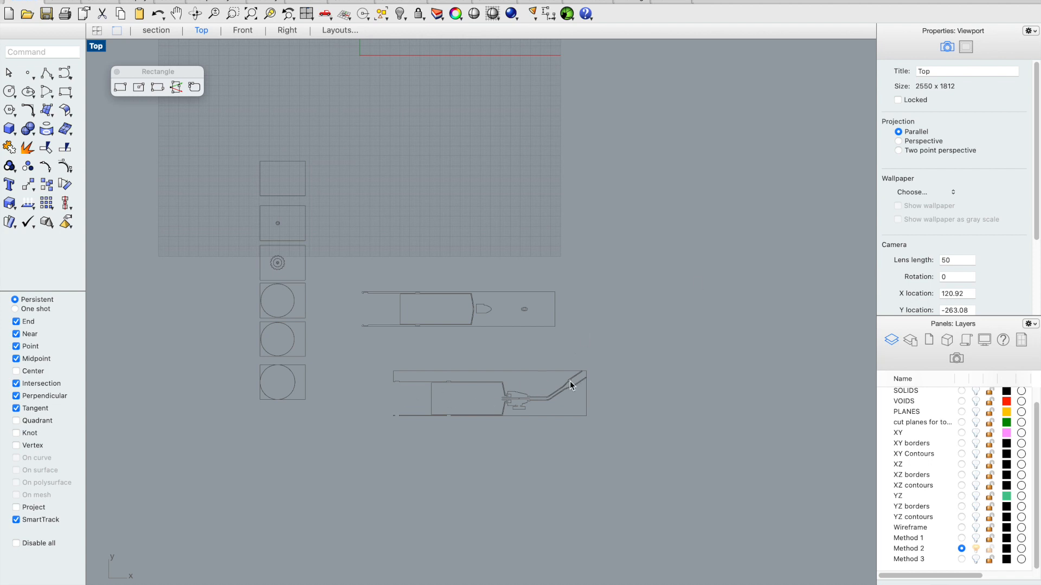
Step: Move the long section with the small oval so its lower end corner snaps to the other long section's matching upper corner
mouse_move(590, 286)
left_mouse_down()
mouse_move(323, 367)
mouse_move(339, 353)
left_mouse_up()
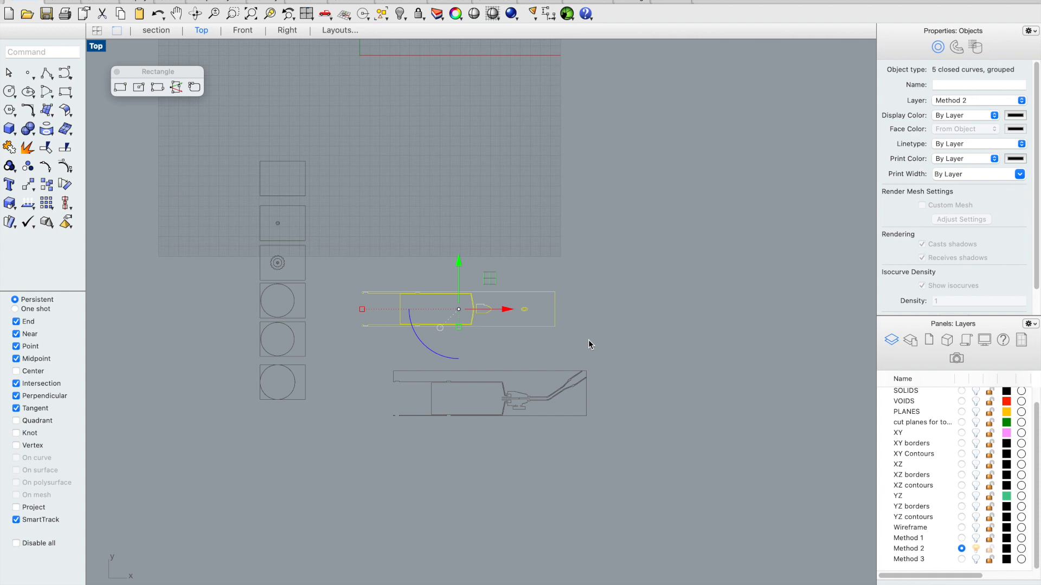
type("m")
key("Return")
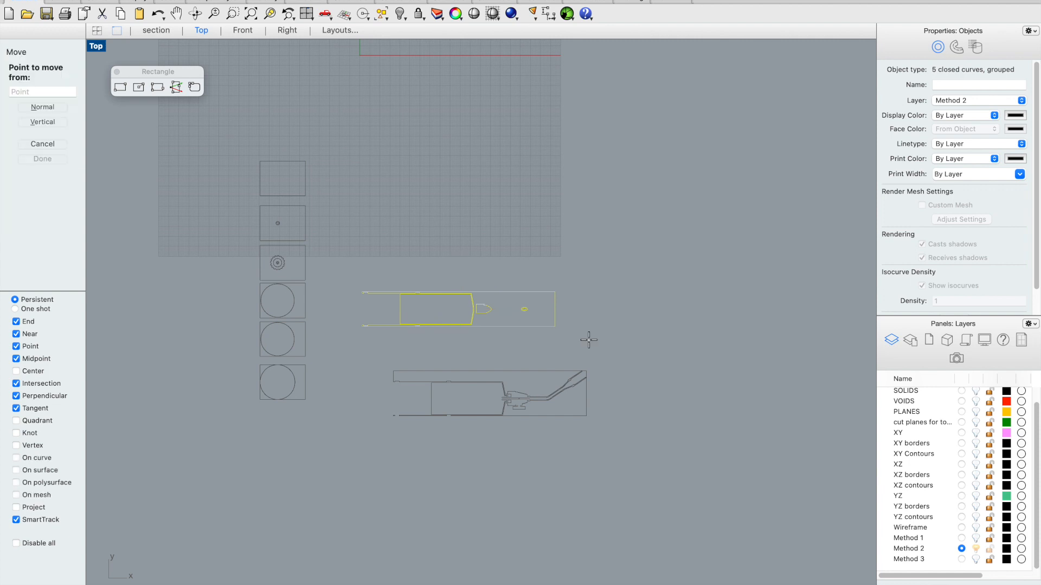
scroll(558, 348, "up", 10)
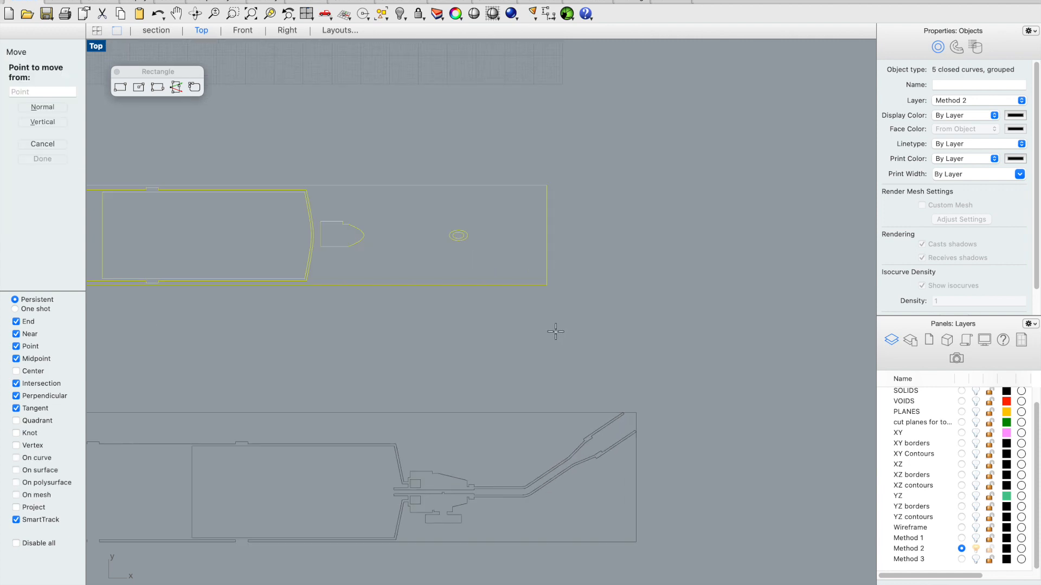
left_click(546, 285)
scroll(643, 407, "up", 3)
left_click(635, 416)
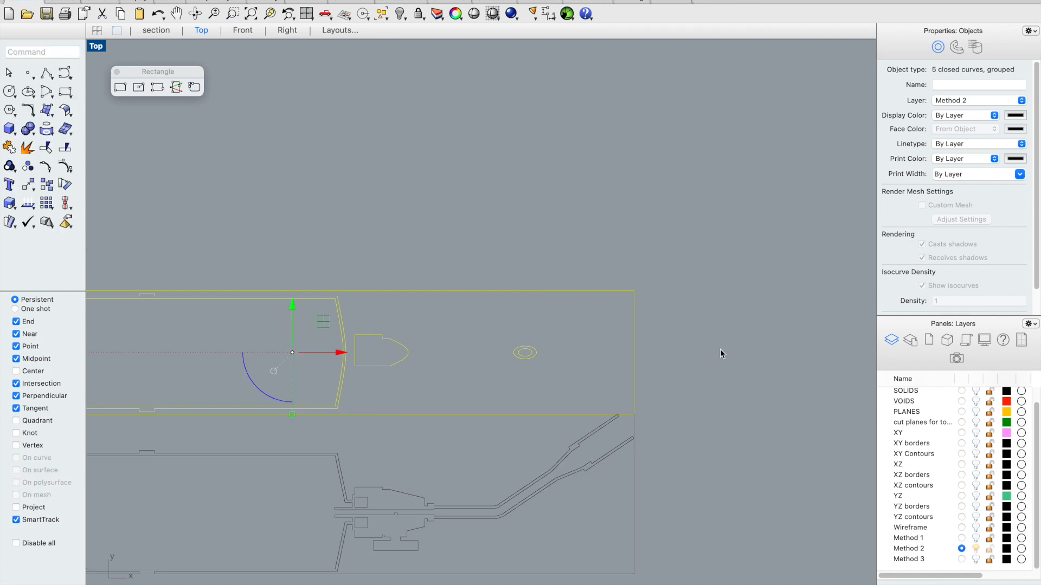
left_click(723, 349)
scroll(671, 356, "down", 5)
scroll(660, 460, "up", 3)
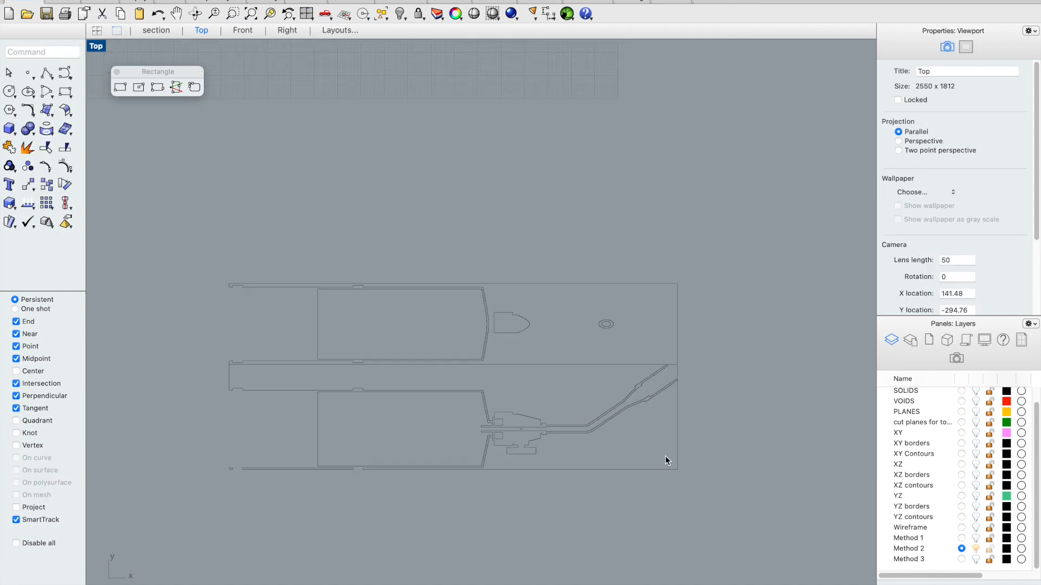
scroll(670, 451, "down", 2)
left_click(675, 453)
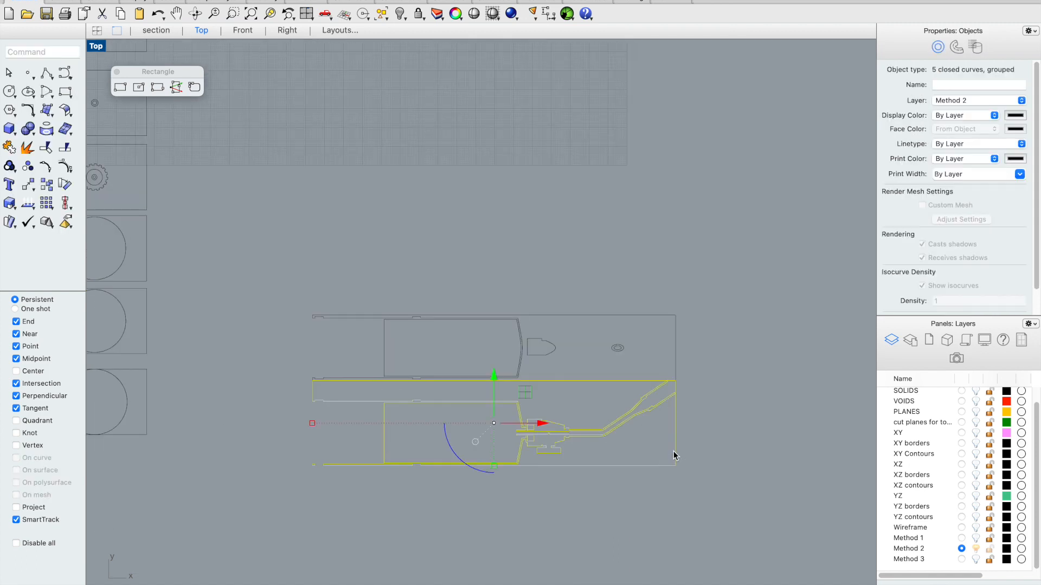
type("EC")
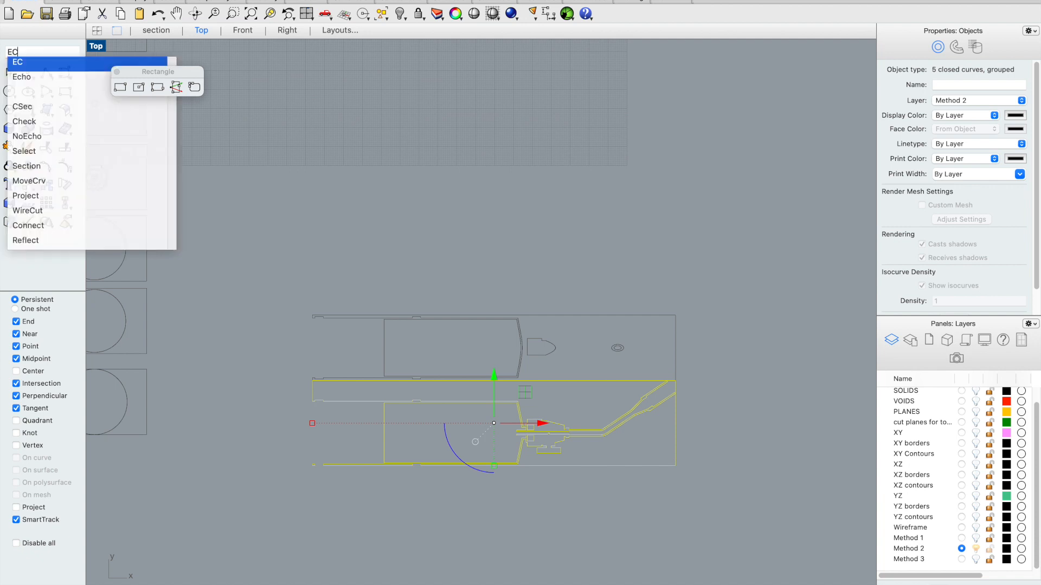
key("Escape")
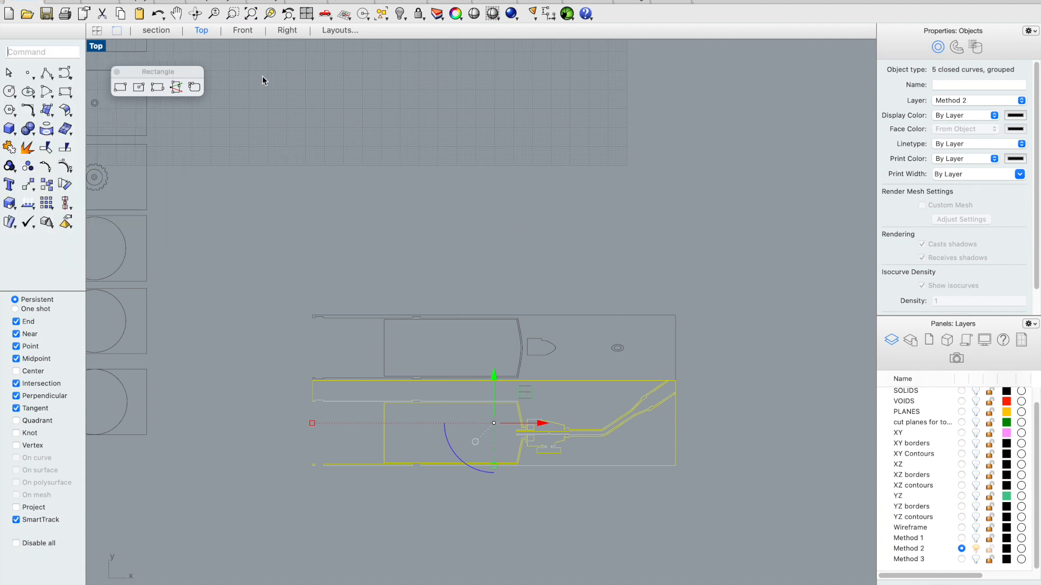
Step: In the section view, extrude the long section with the angled pipe outline 6" as a solid
left_click(158, 31)
key("Escape")
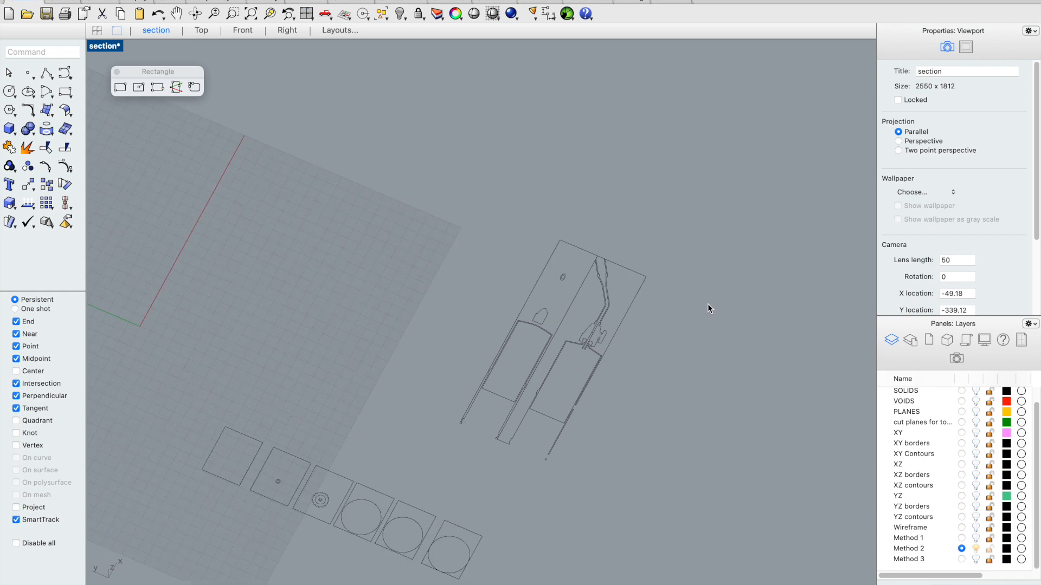
type("ExtrudeCrv")
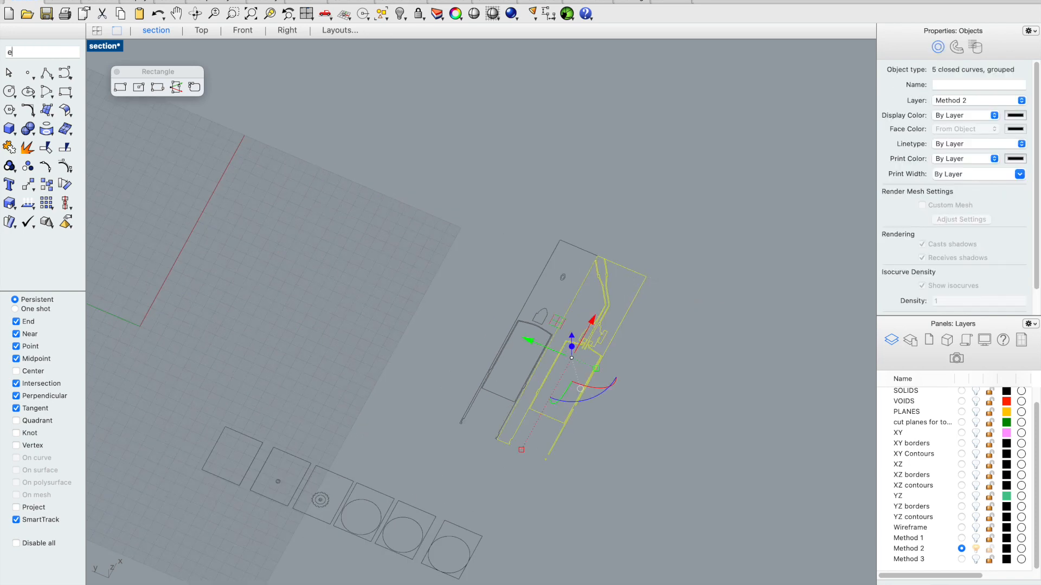
key("Return")
key("Return")
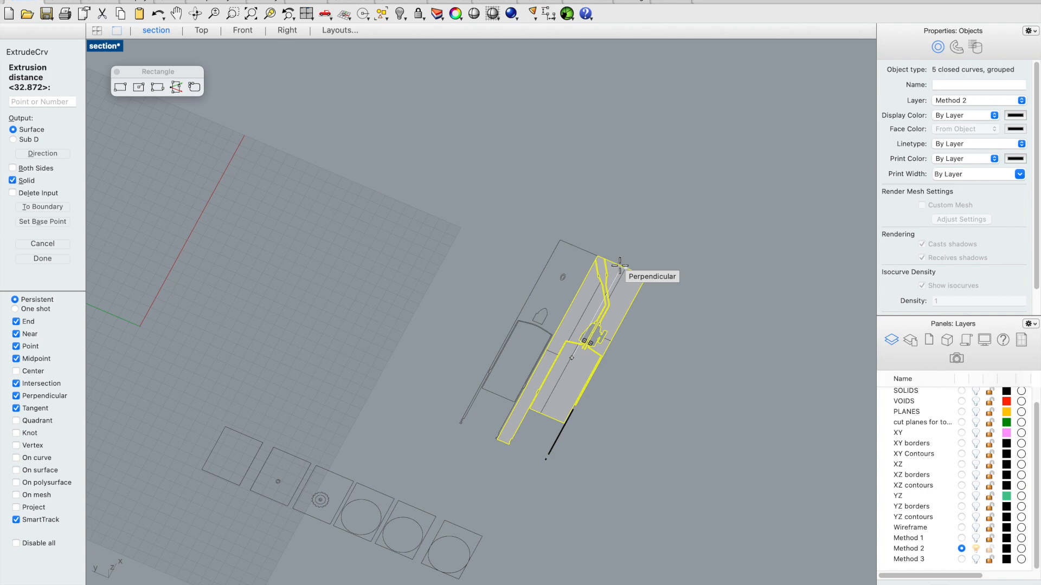
type("6\"")
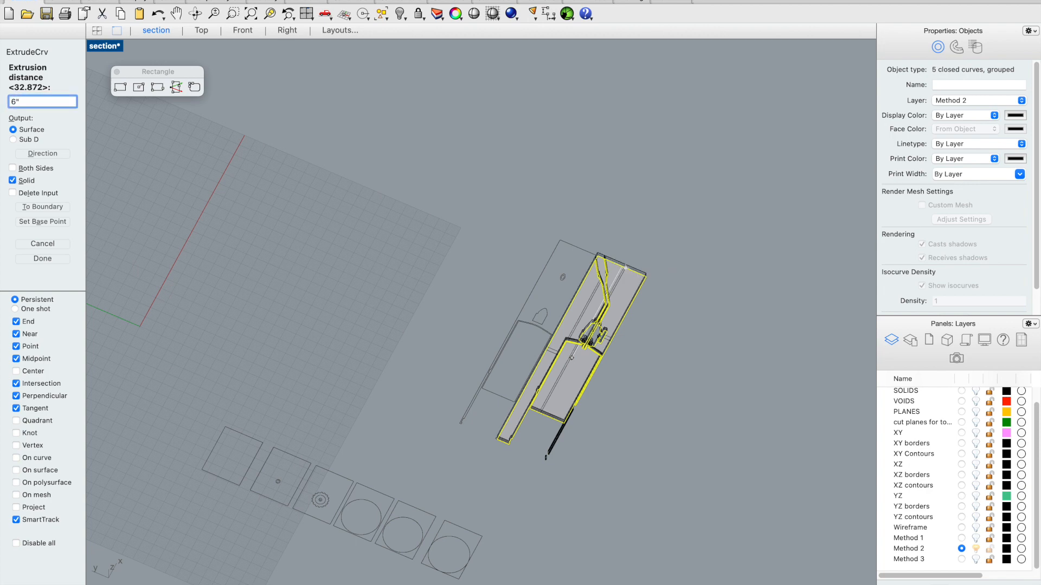
key("Return")
Step: Extrude the adjoining long section with the small oval 6" as a solid
scroll(598, 293, "up", 3)
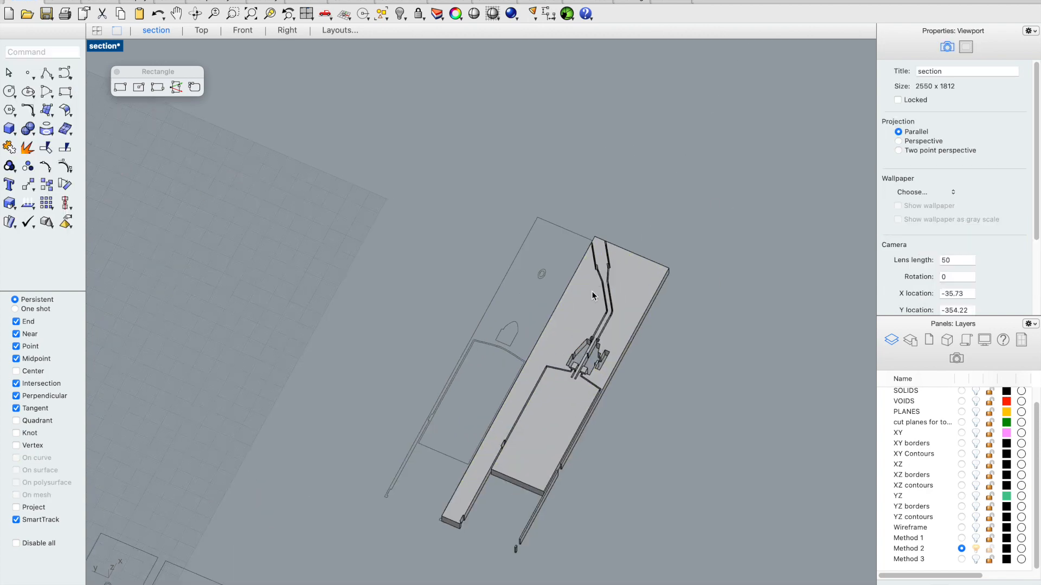
left_click(557, 224)
type("EC")
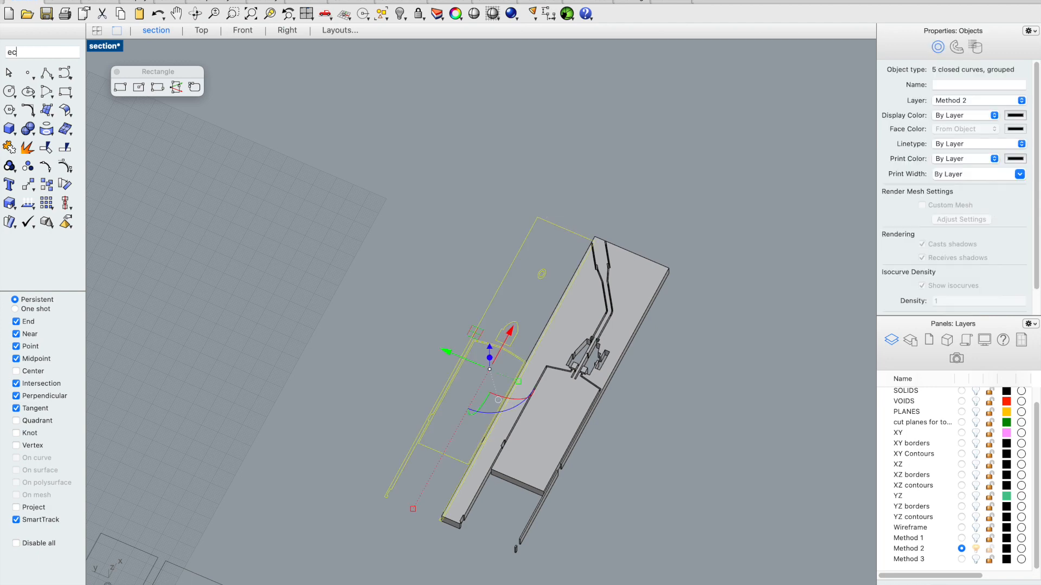
key("Return")
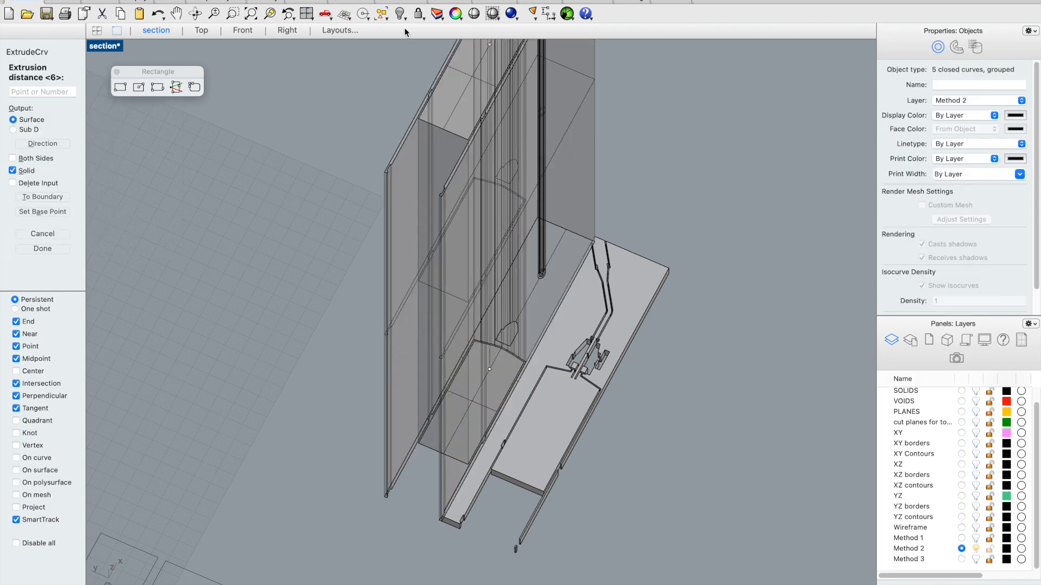
type("6")
key("Return")
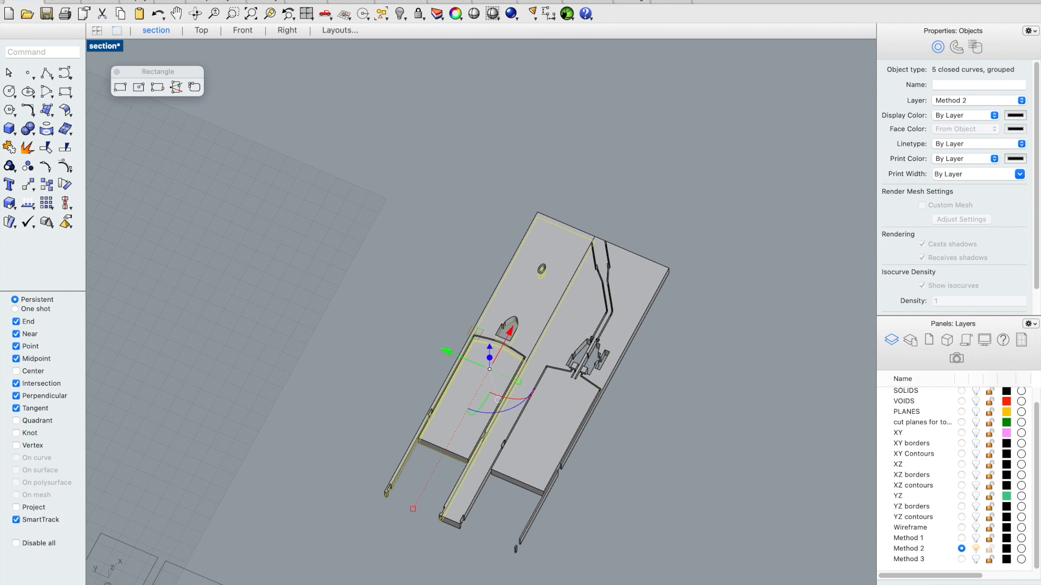
left_click(506, 94)
Step: Delete the large extruded block inside the long section with the oval opening
scroll(517, 190, "down", 2)
right_click_drag(517, 191, 515, 337)
scroll(515, 337, "up", 2)
left_click(496, 329)
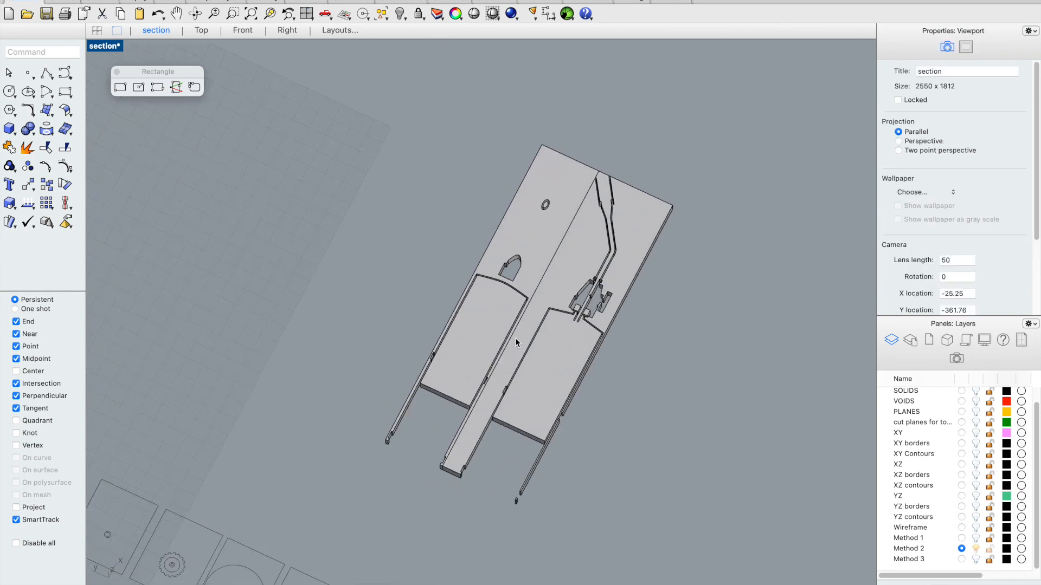
left_click(422, 289)
scroll(425, 288, "down", 4)
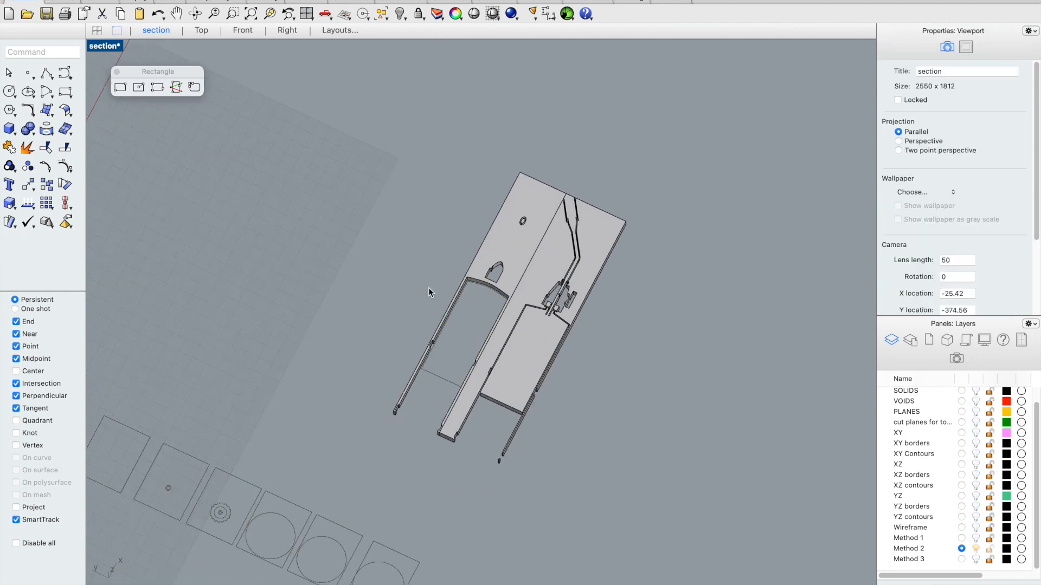
Step: Move the two middle circle-in-square sections together so their outer corner snaps to the thin end of the slab with the oval opening
scroll(414, 560, "up", 2)
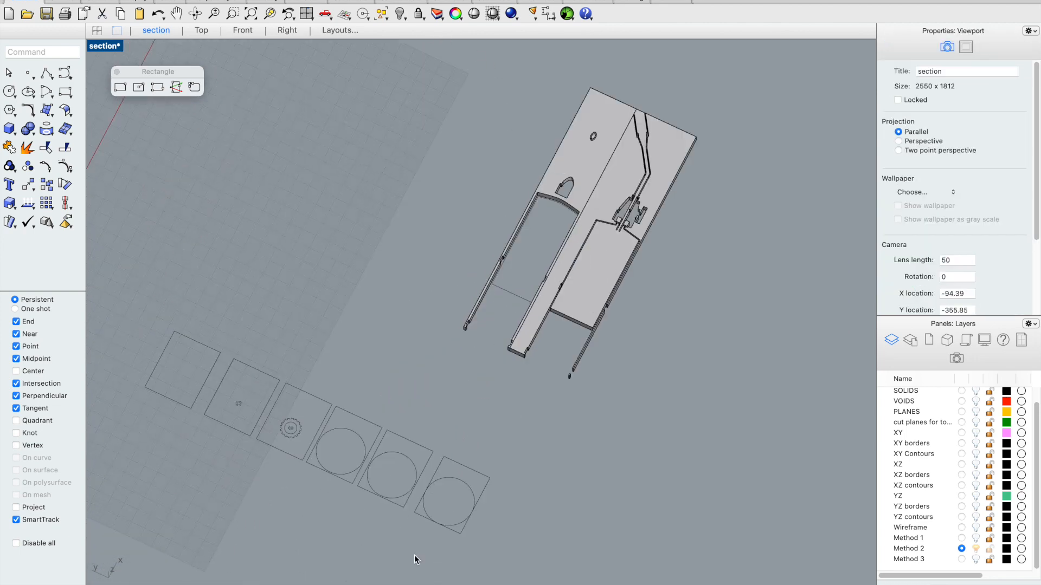
left_click(366, 494)
left_click(367, 438, "shift")
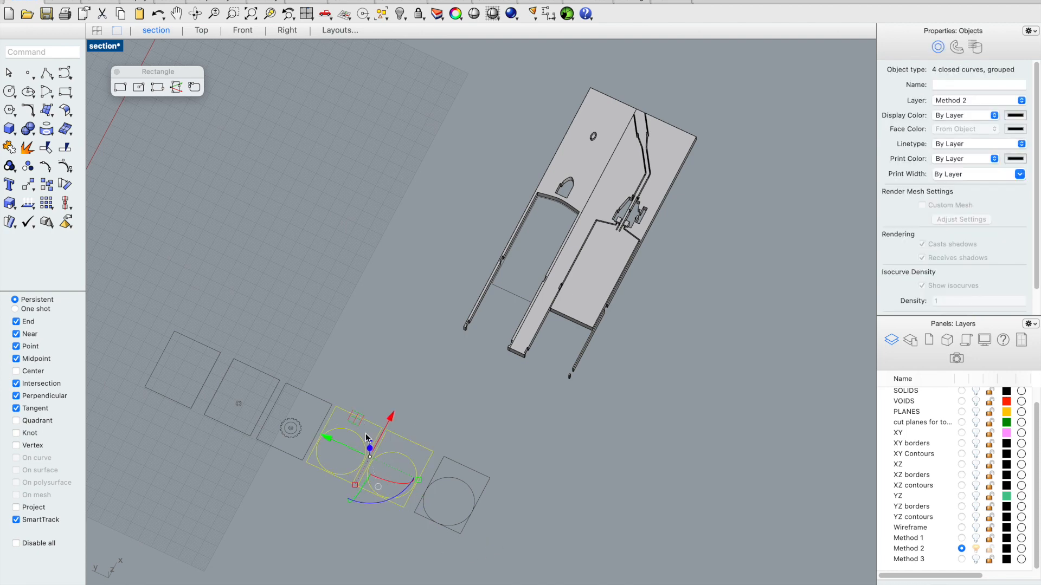
type("move")
key("Return")
scroll(380, 501, "up", 3)
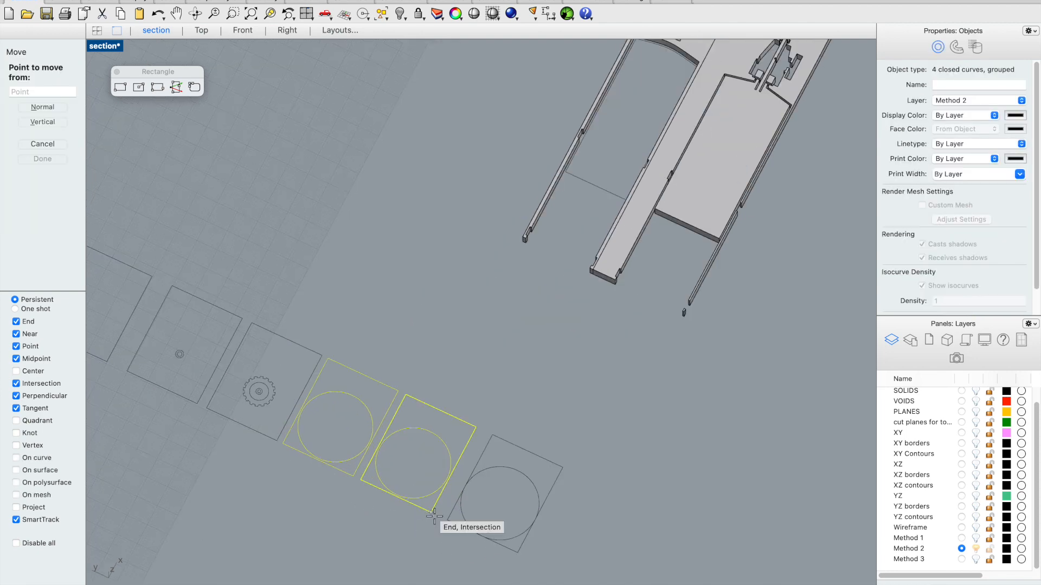
left_click(433, 514)
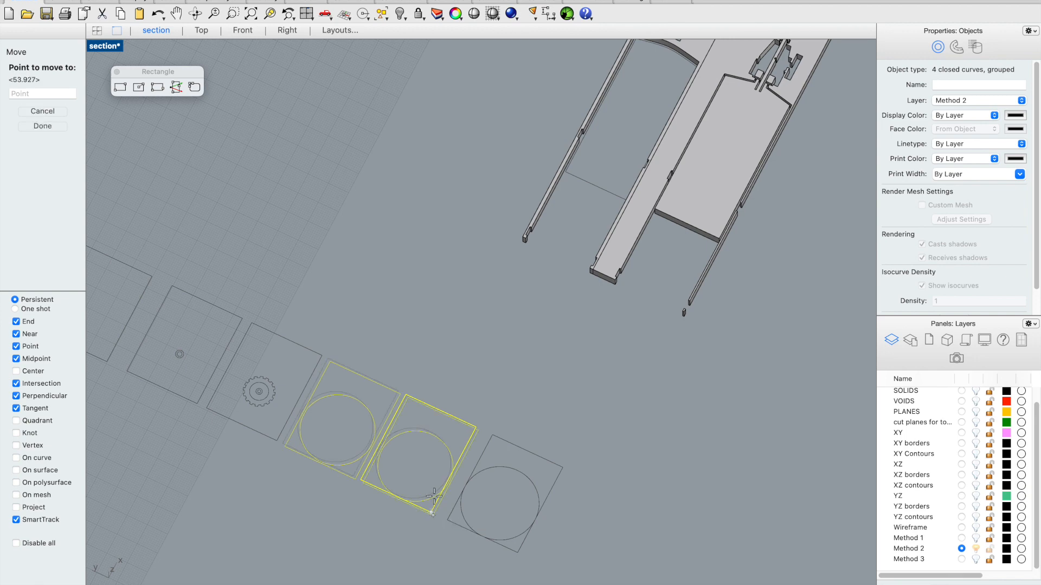
left_click(523, 239)
key("Escape")
Step: Ungroup the circle and rectangle of the square section touching the slab
scroll(436, 258, "up", 3)
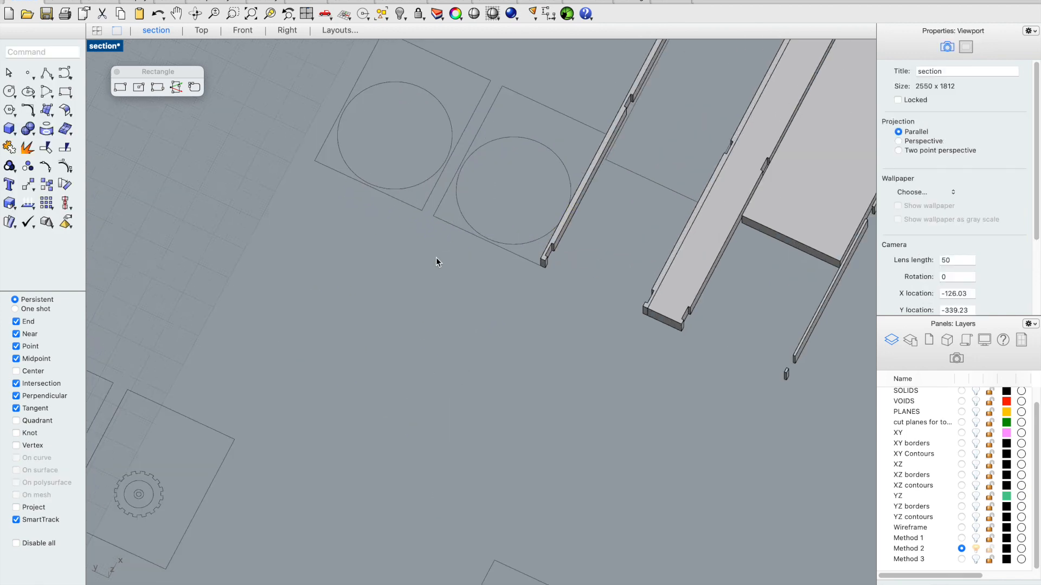
left_click(445, 224)
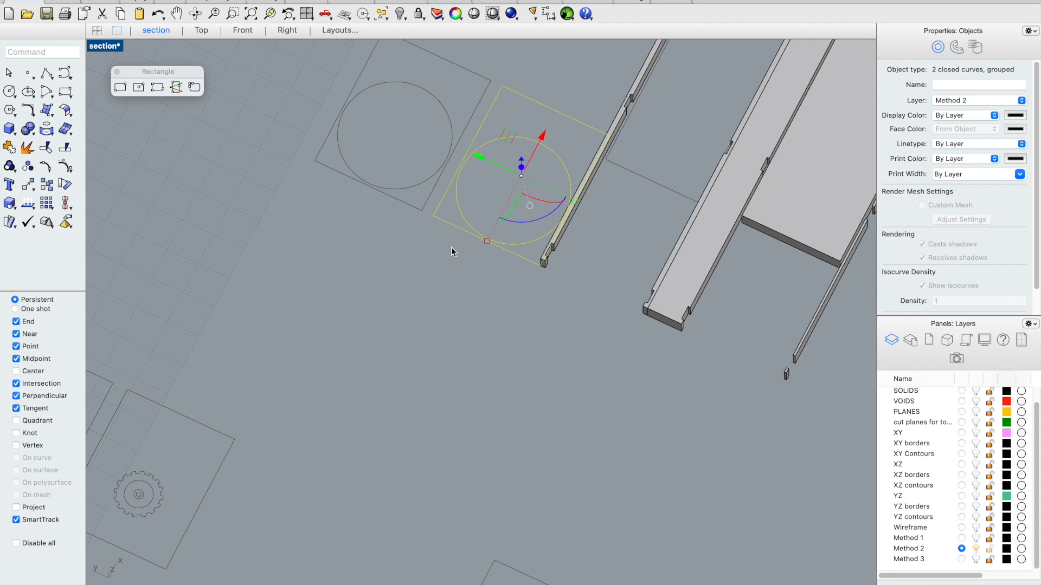
key("Escape")
key("Escape")
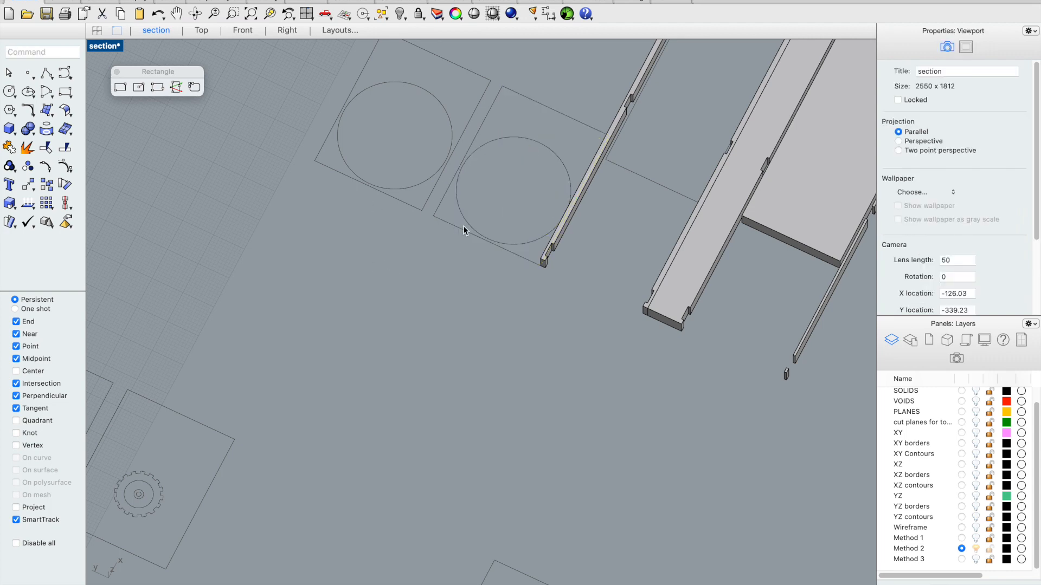
Step: Extrude the ungrouped rectangle and circle together 6" as a solid plate with a round opening
left_click(446, 226)
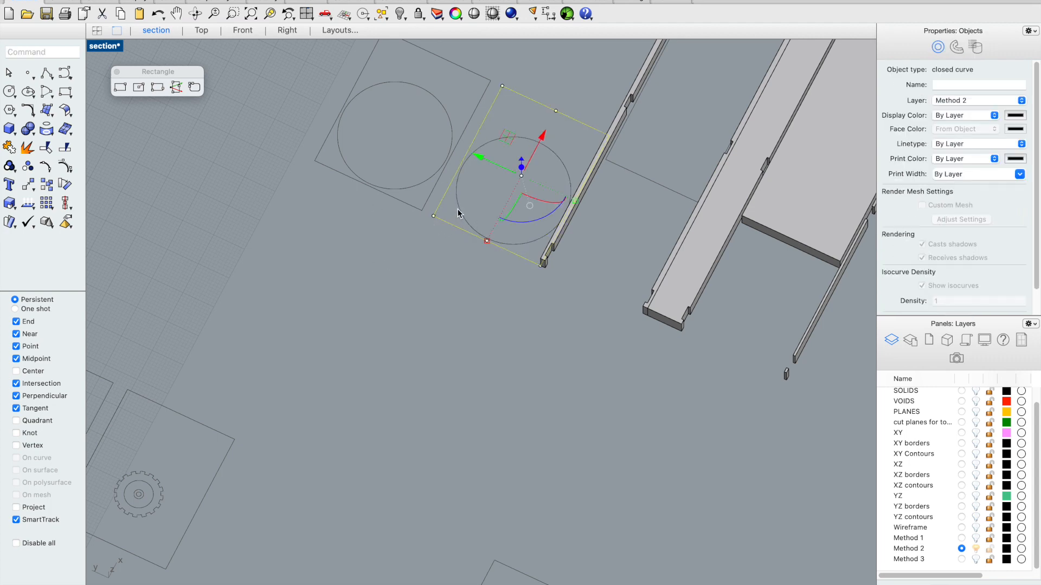
type("ext")
key("Return")
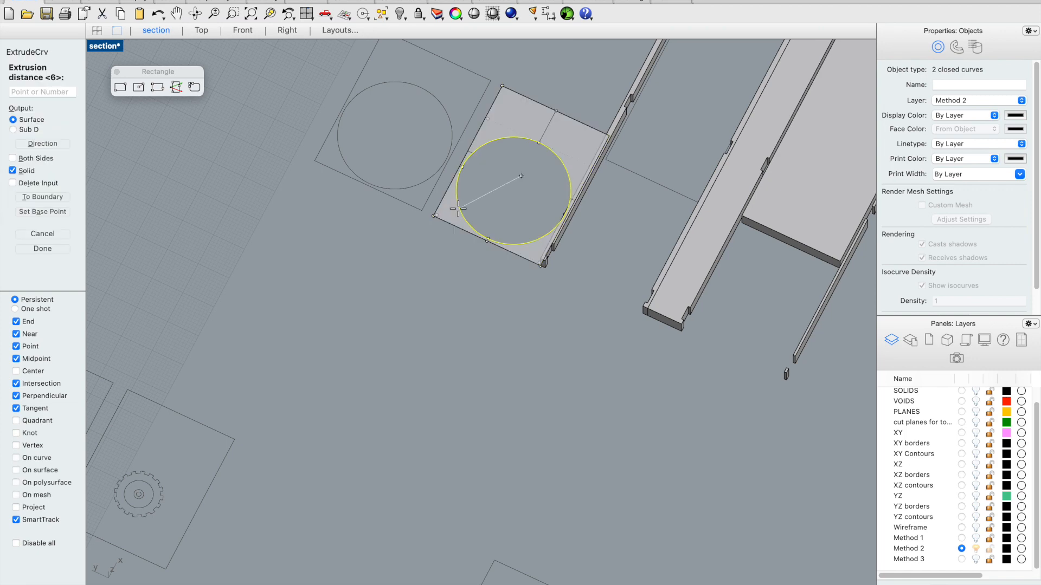
scroll(458, 208, "up", 2)
scroll(510, 160, "down", 2)
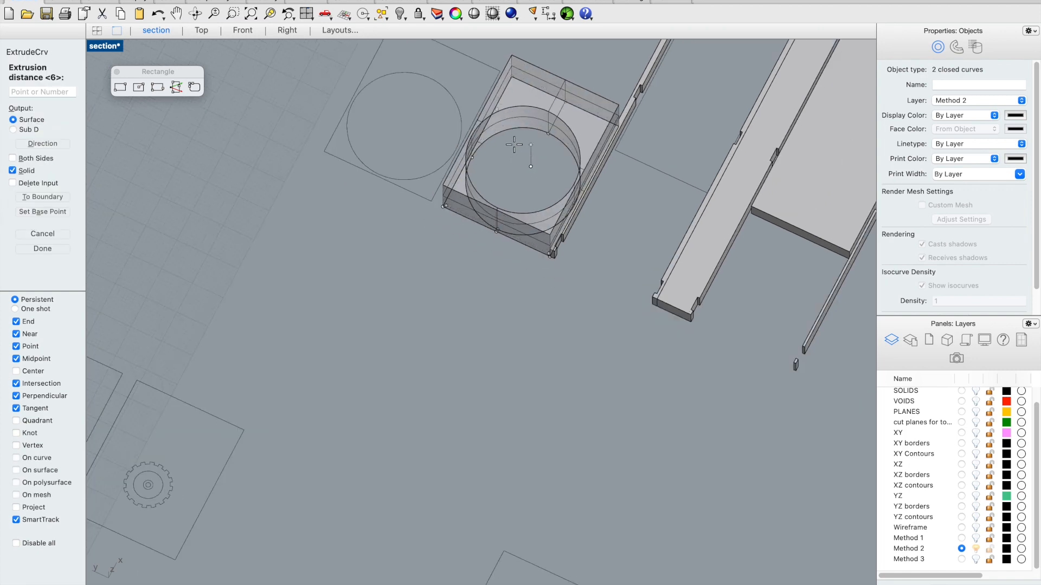
type("6\"")
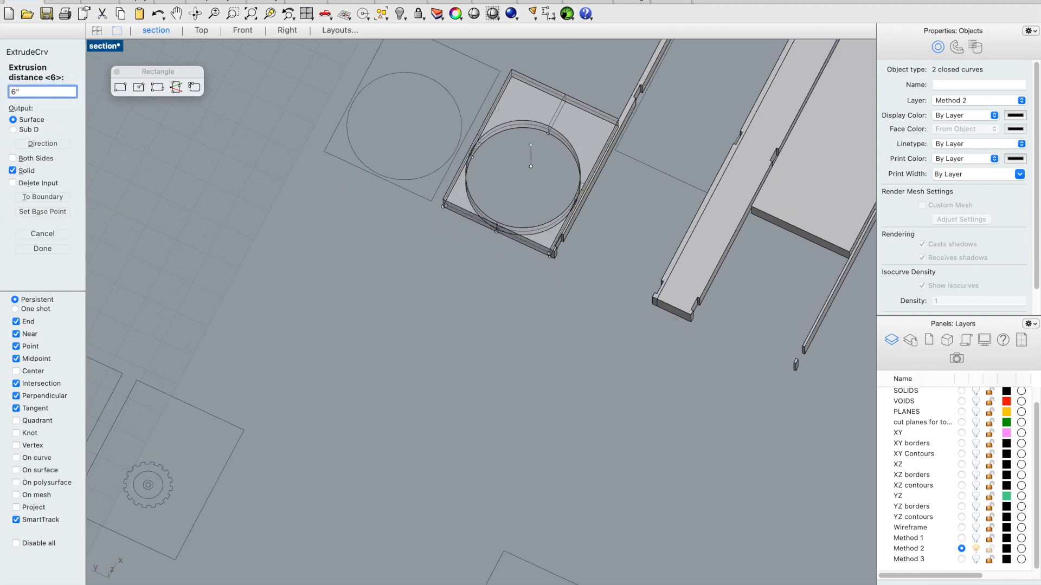
key("Return")
left_click(438, 217)
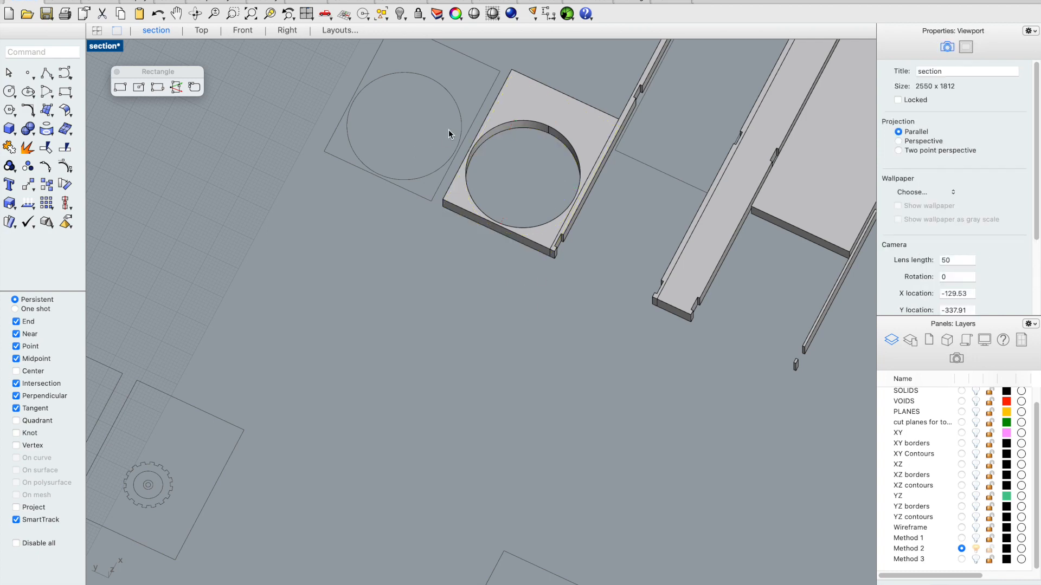
Step: Move the remaining grouped circle-in-square section so its corner snaps to the outer corner of the plate with the round opening
scroll(394, 194, "down", 2)
left_click_drag(379, 167, 375, 136)
type("m")
key("Return")
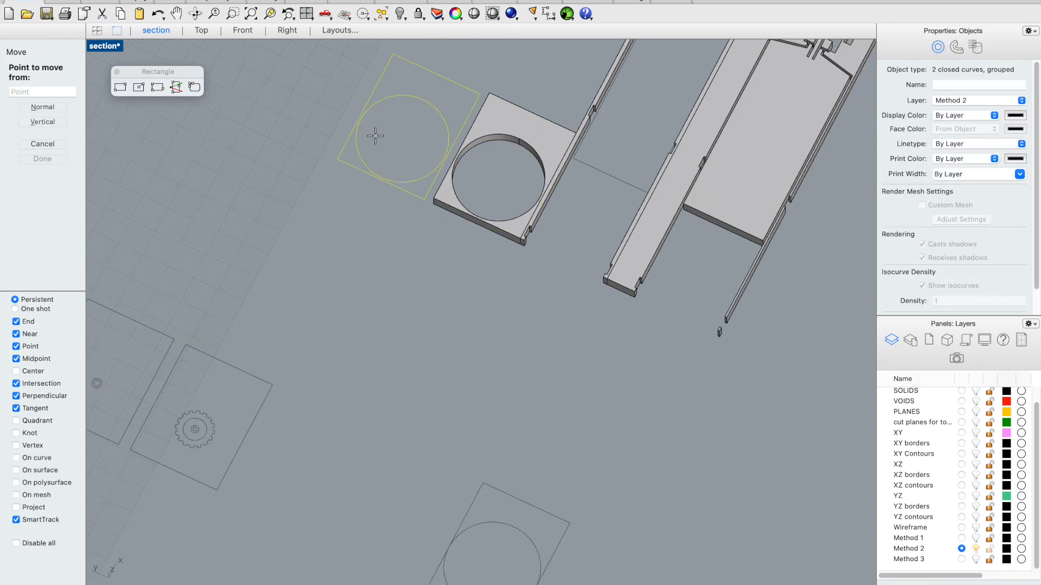
left_click(337, 159)
scroll(395, 83, "down", 2)
right_click_drag(454, 64, 515, 90)
scroll(337, 193, "up", 12)
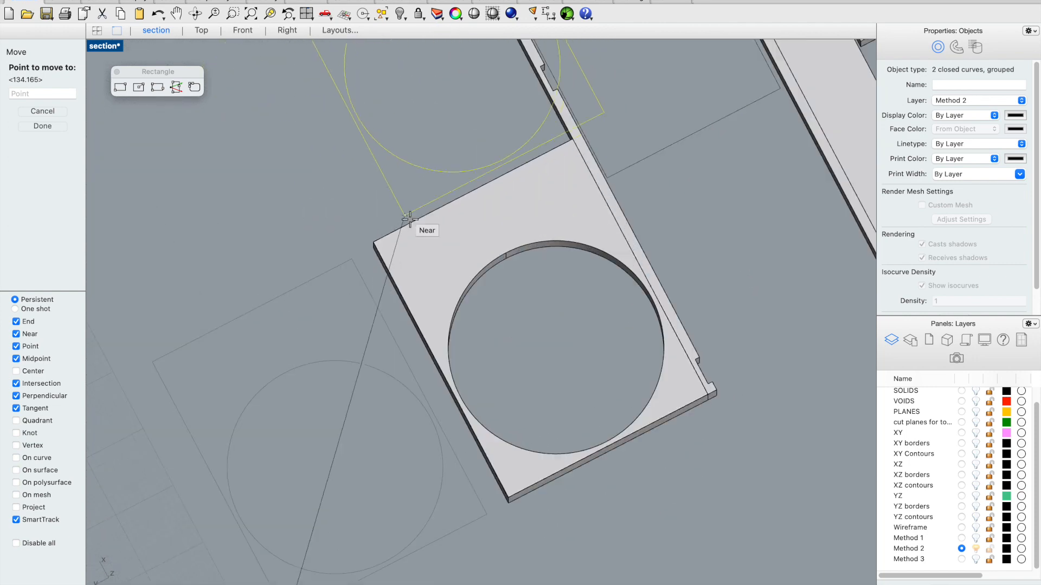
left_click(356, 243)
left_click(286, 232)
Step: Ungroup the circle and rectangle of the section just snapped against the round-opening plate
left_click(377, 171)
type("Un")
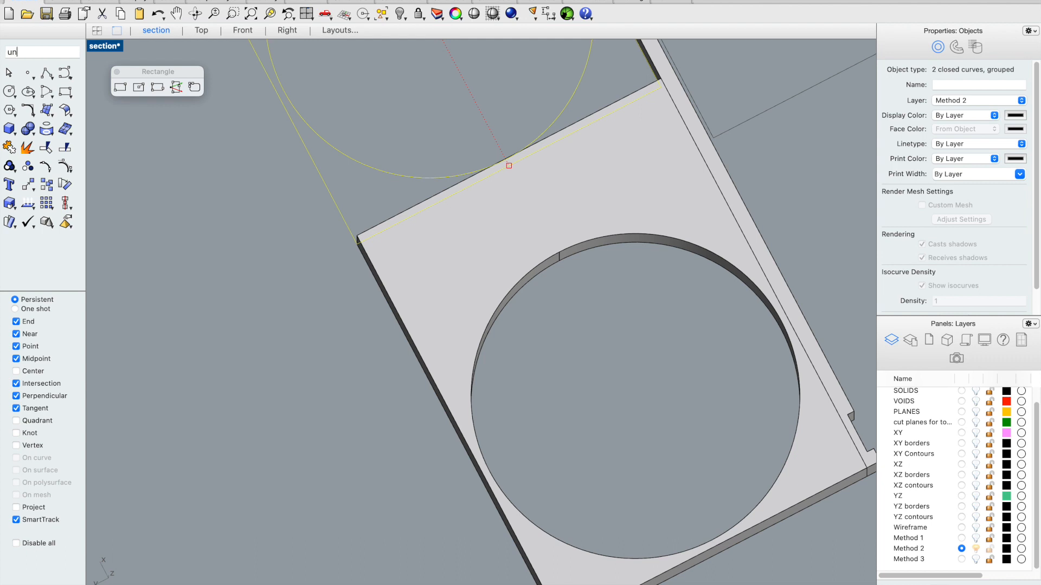
type("group")
key("Return")
left_click(343, 193)
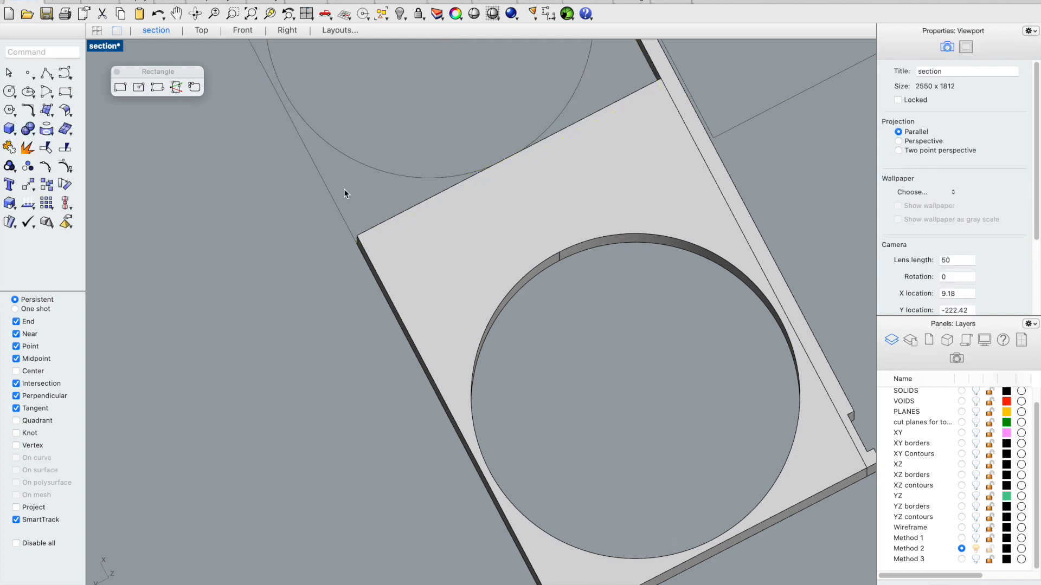
Step: Extrude the ungrouped circle 2' as a solid cylinder
left_click(364, 167)
scroll(367, 298, "down", 5)
type("extrudecrv")
key("Return")
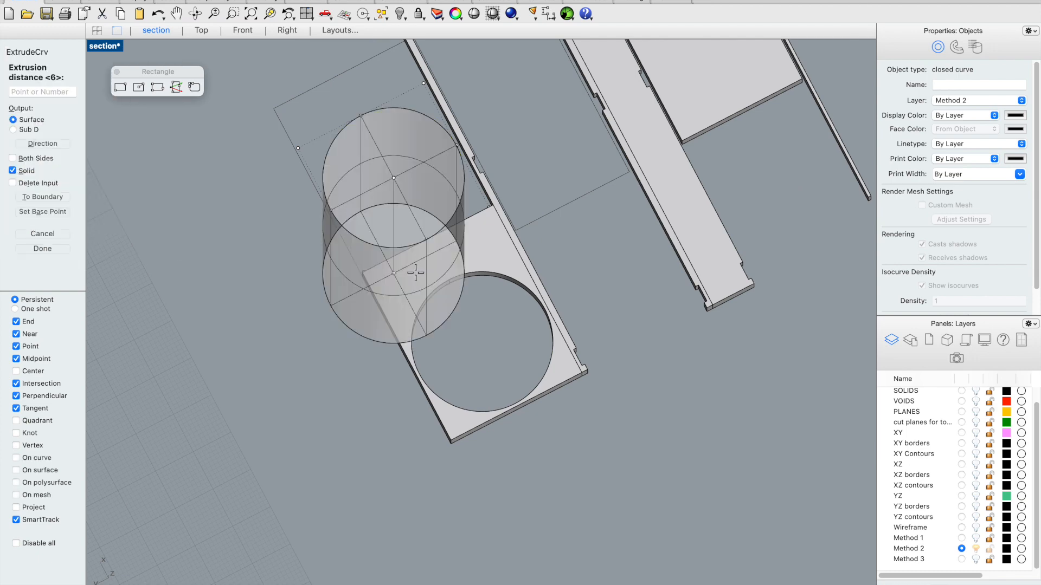
scroll(416, 272, "down", 4)
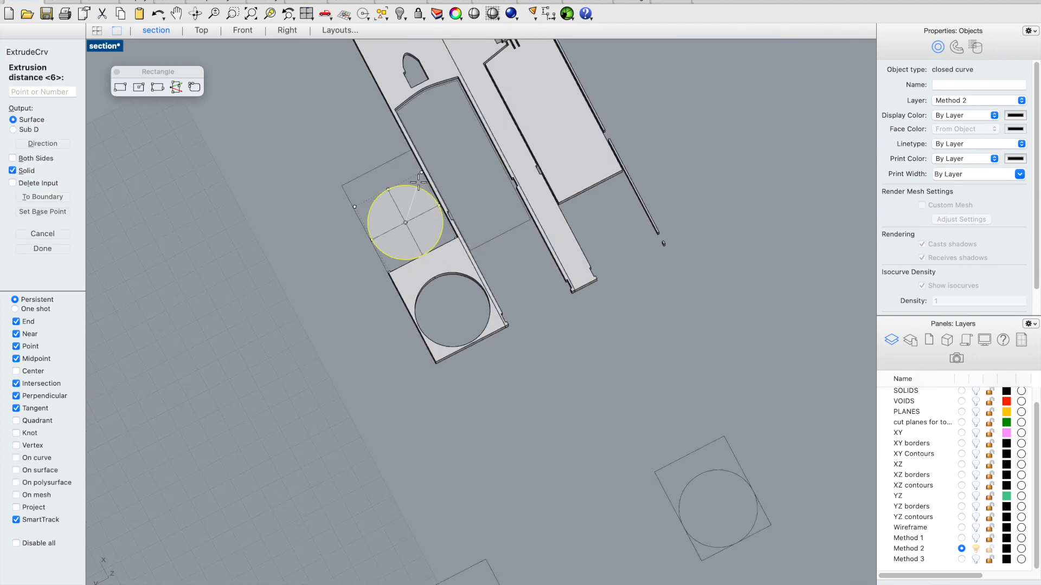
type("2")
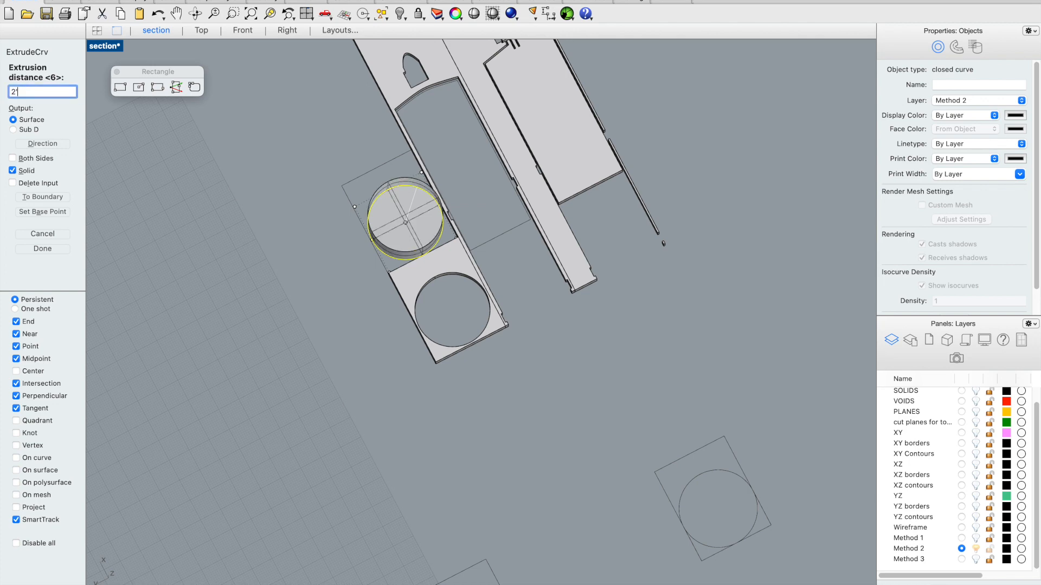
key("Return")
left_click(262, 317)
Step: Move the long profiled slab from the seam corner to the outer end corner of the slab with the oval opening
scroll(262, 317, "down", 7)
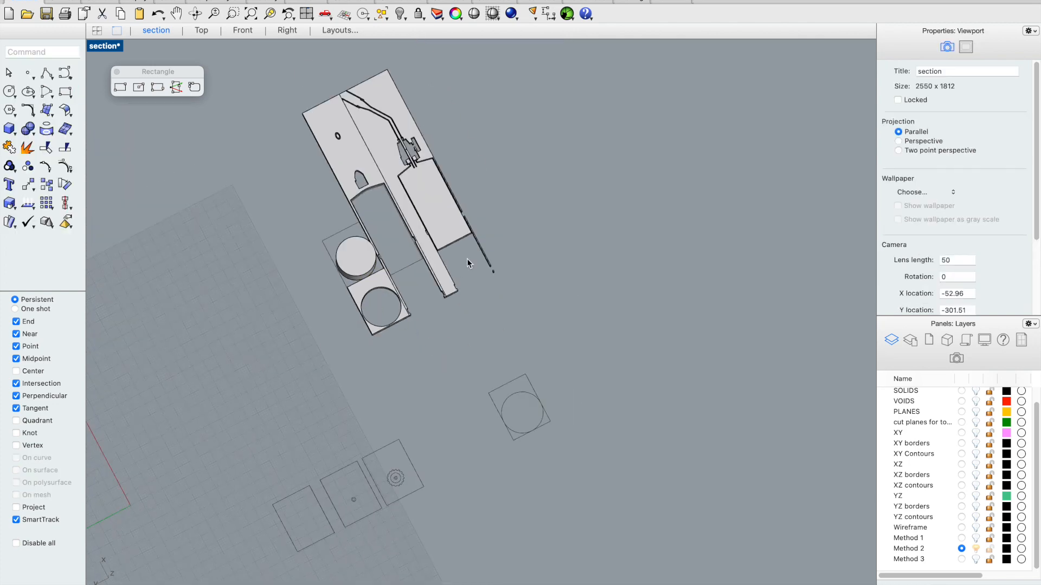
scroll(370, 149, "up", 4)
scroll(375, 163, "up", 3)
left_click(511, 275)
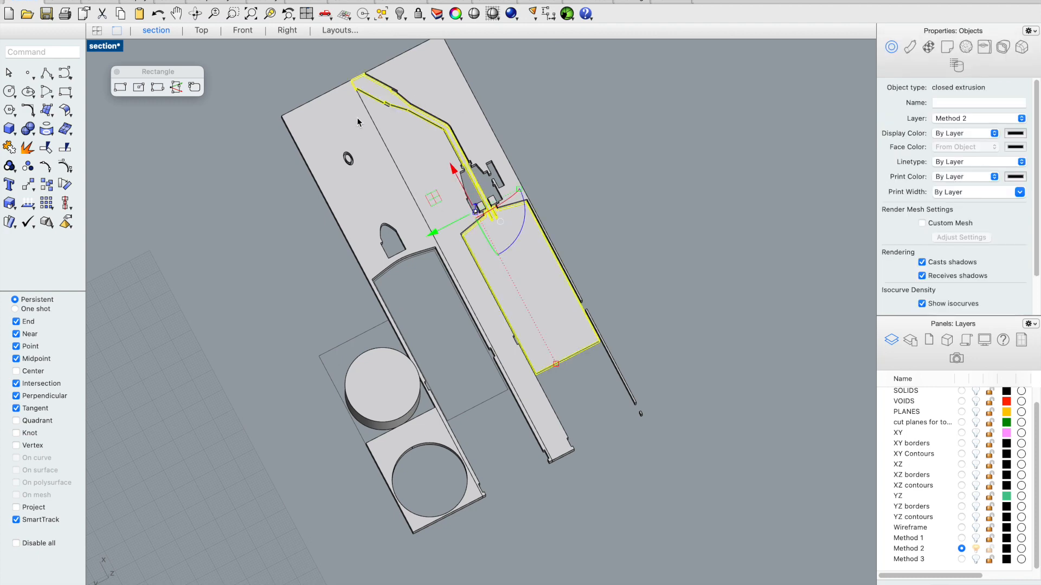
left_click(395, 136)
left_click(437, 90)
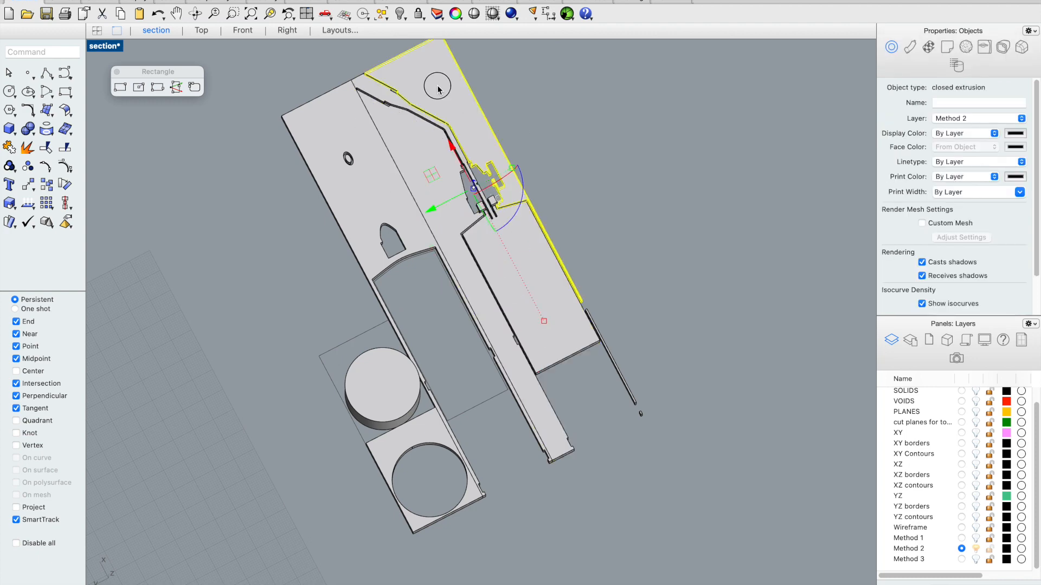
left_click(396, 136)
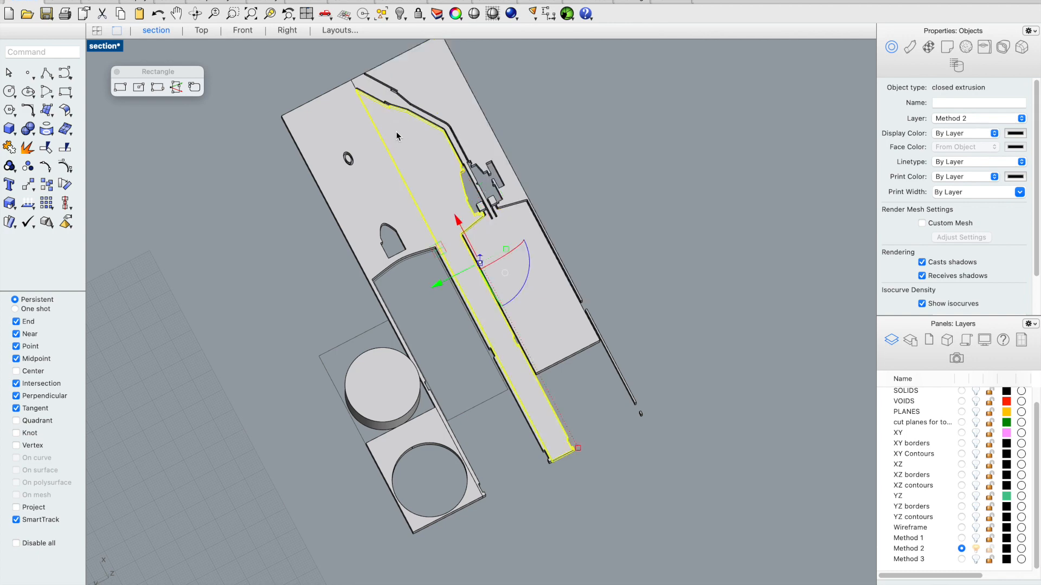
type("move")
key("Return")
scroll(444, 158, "down", 3)
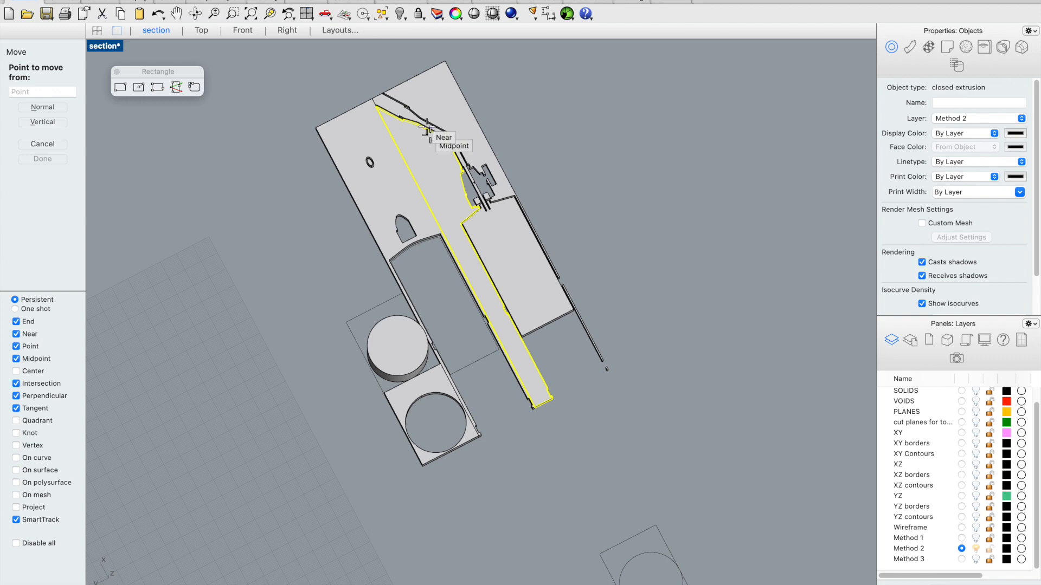
scroll(443, 159, "up", 4)
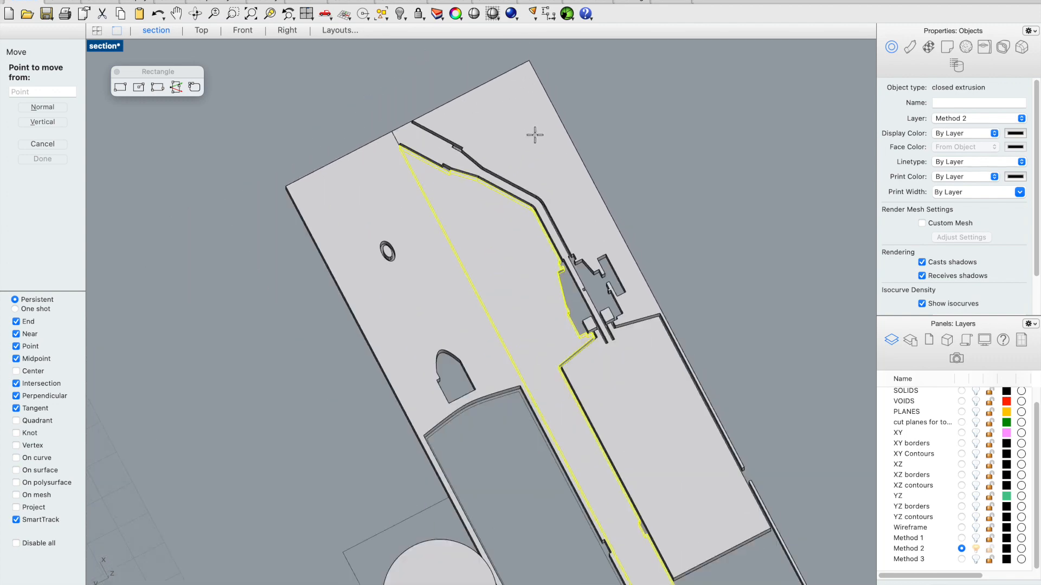
scroll(535, 134, "up", 3)
left_click(318, 198)
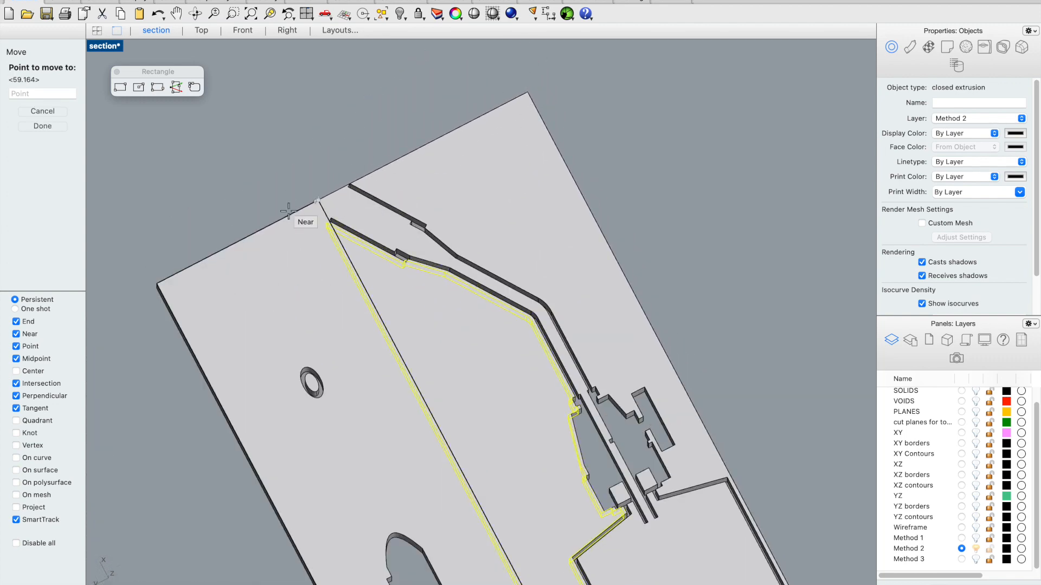
left_click(159, 283)
scroll(242, 227, "down", 3)
Step: Move the profiled slab outward by one more slab width so it sits beside the slab with the oval opening
key("Return")
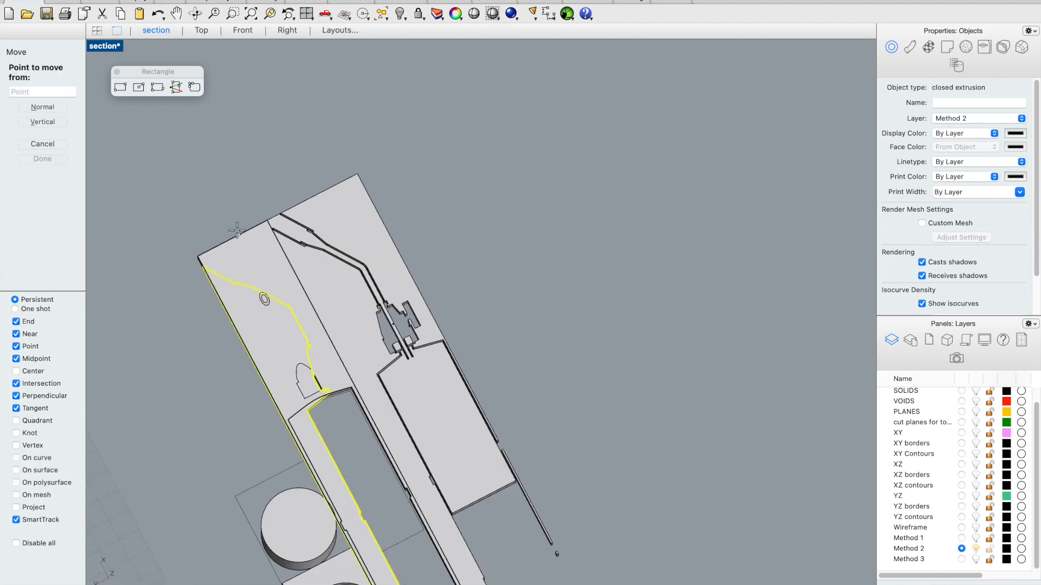
scroll(261, 225, "up", 3)
left_click(286, 216)
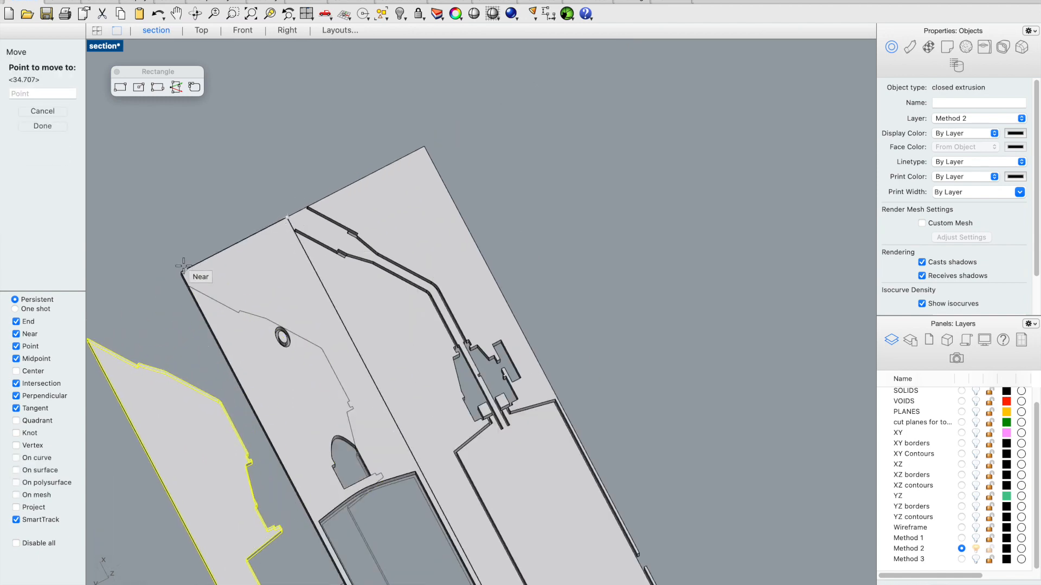
left_click(181, 273)
left_click(119, 184)
scroll(243, 195, "down", 8)
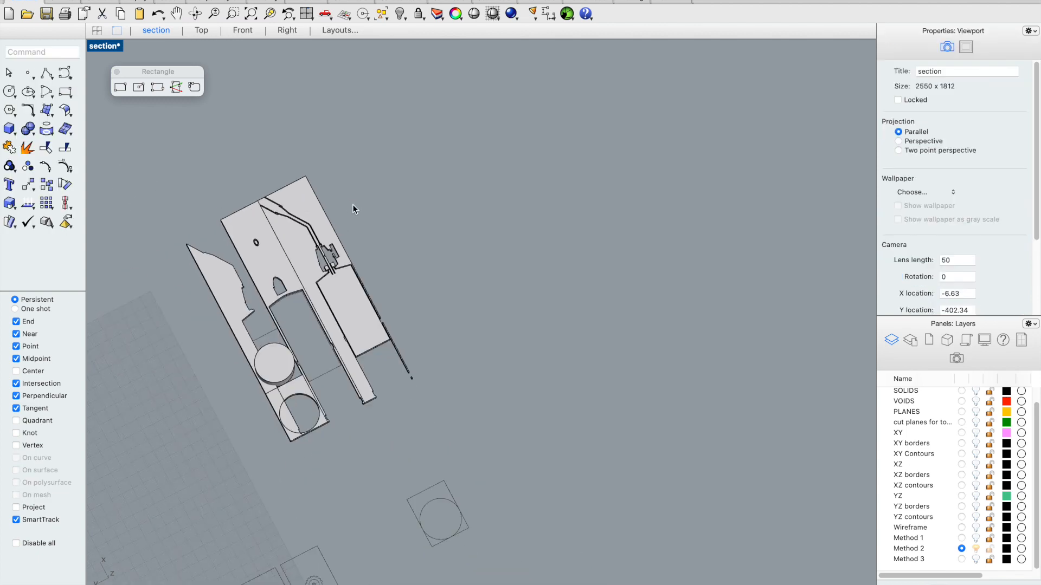
Step: Move the plate with the round opening outward by its own width, from one end corner to the other
scroll(144, 424, "up", 5)
right_click_drag(232, 425, 356, 242)
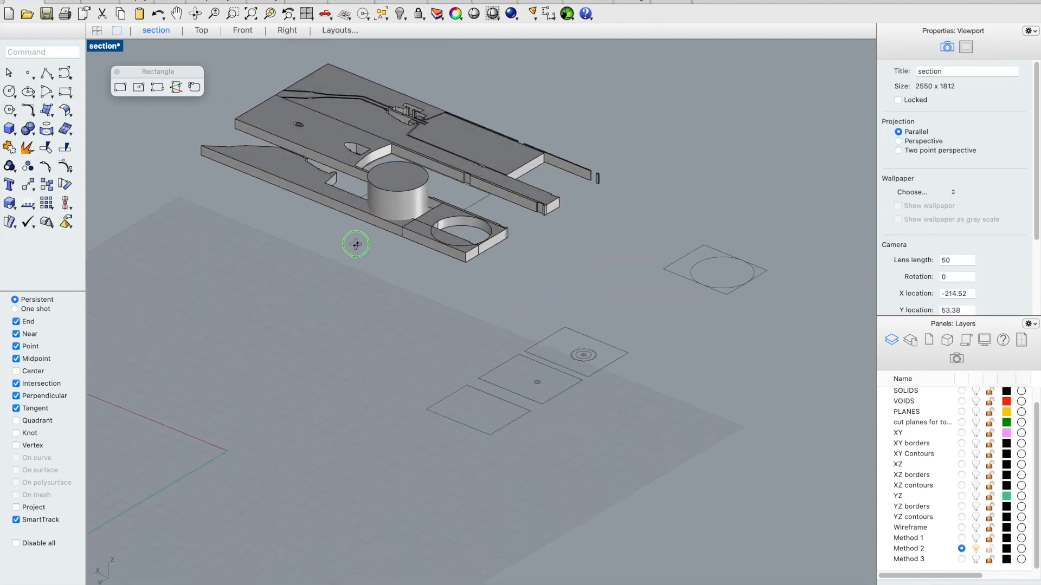
scroll(463, 243, "up", 4)
left_click(447, 216)
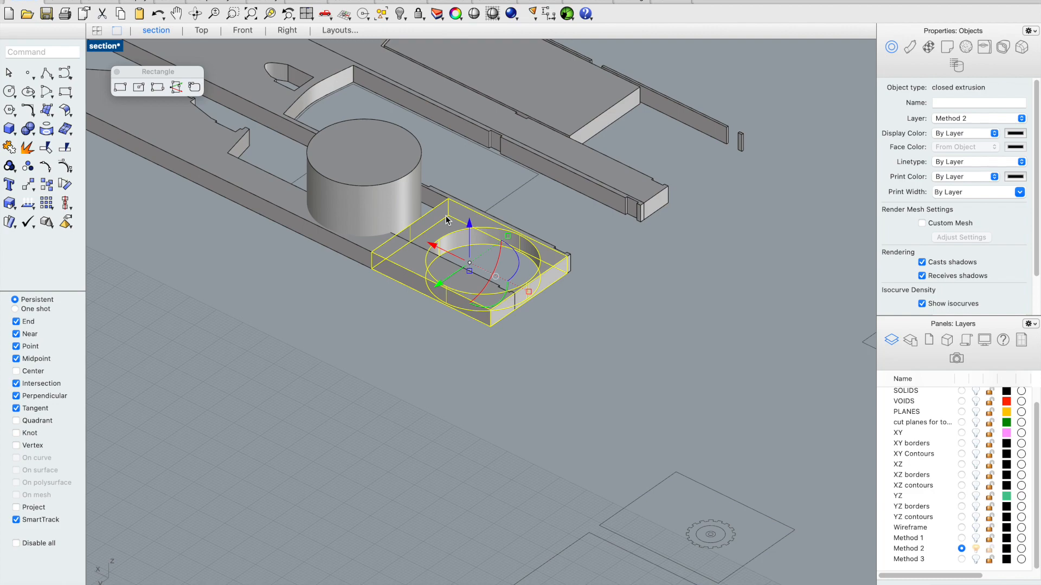
right_click(449, 224)
scroll(521, 263, "up", 2)
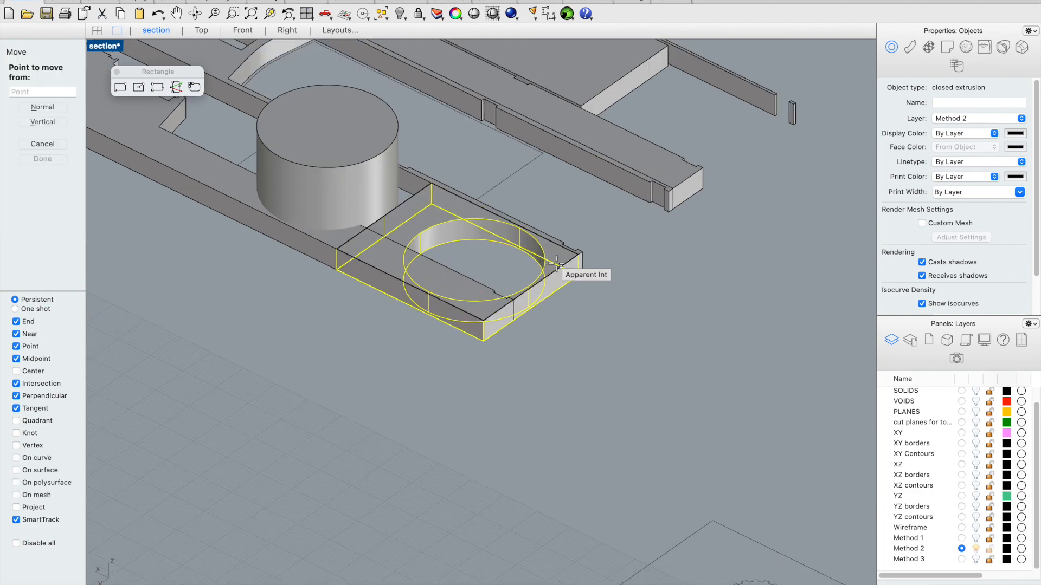
left_click(579, 255)
left_click(476, 321)
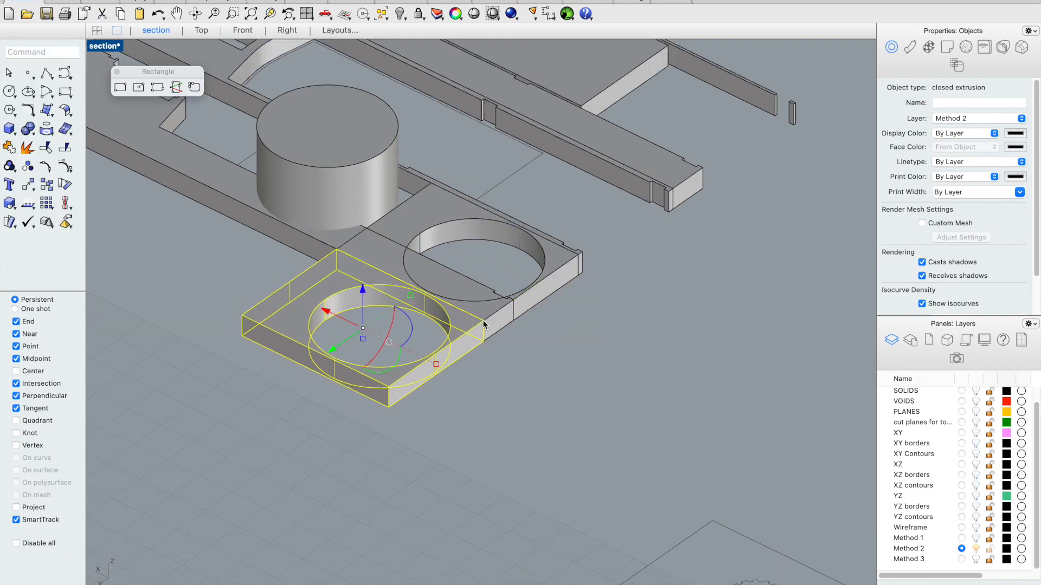
left_click(565, 378)
Step: Mirror a copy of the round-opening plate across its inner edge, along the side of the long profiled slab
scroll(565, 378, "down", 3)
scroll(431, 429, "up", 4)
left_click(483, 363)
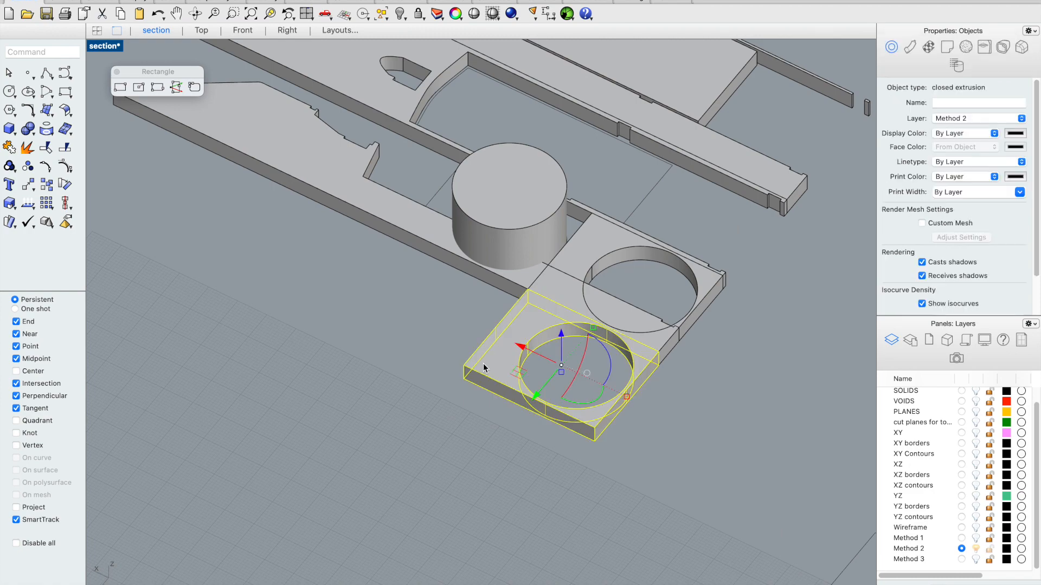
type("mirror")
key("Return")
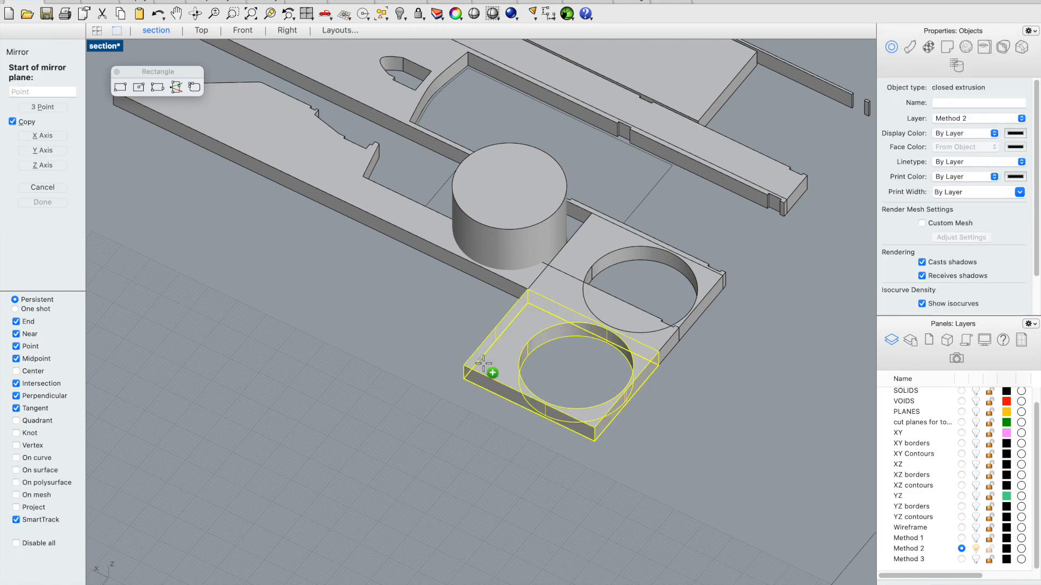
left_click(527, 287)
left_click(474, 367)
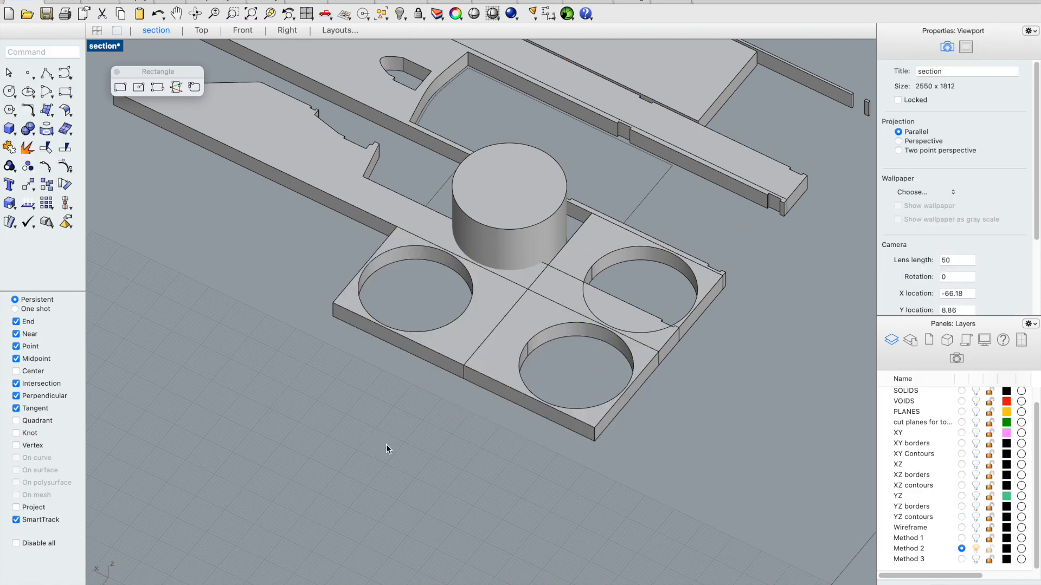
Step: Examine the arranged section pieces from several angles
scroll(401, 450, "up", 3)
left_click(298, 202)
left_click(255, 393)
scroll(339, 410, "down", 6)
right_click_drag(464, 414, 379, 346)
right_click_drag(412, 213, 331, 185)
right_click_drag(637, 261, 663, 266)
scroll(524, 269, "up", 2)
scroll(522, 268, "down", 2)
right_click_drag(630, 330, 650, 206)
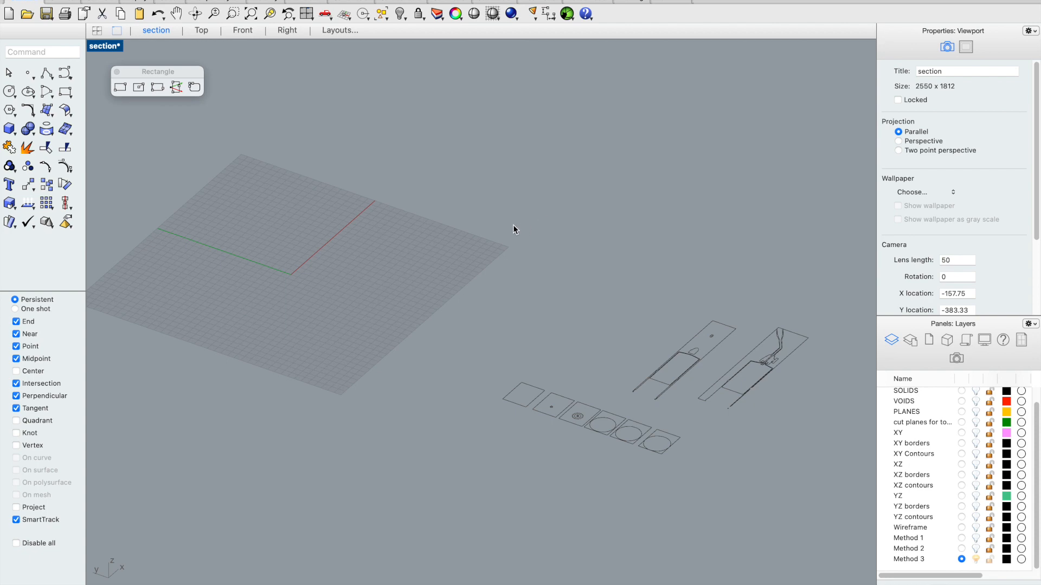
Step: Select all the Method 3 section curves and rotate them 90° about the Y axis
left_click_drag(505, 212, 829, 520)
left_click(575, 327)
left_click_drag(437, 231, 824, 534)
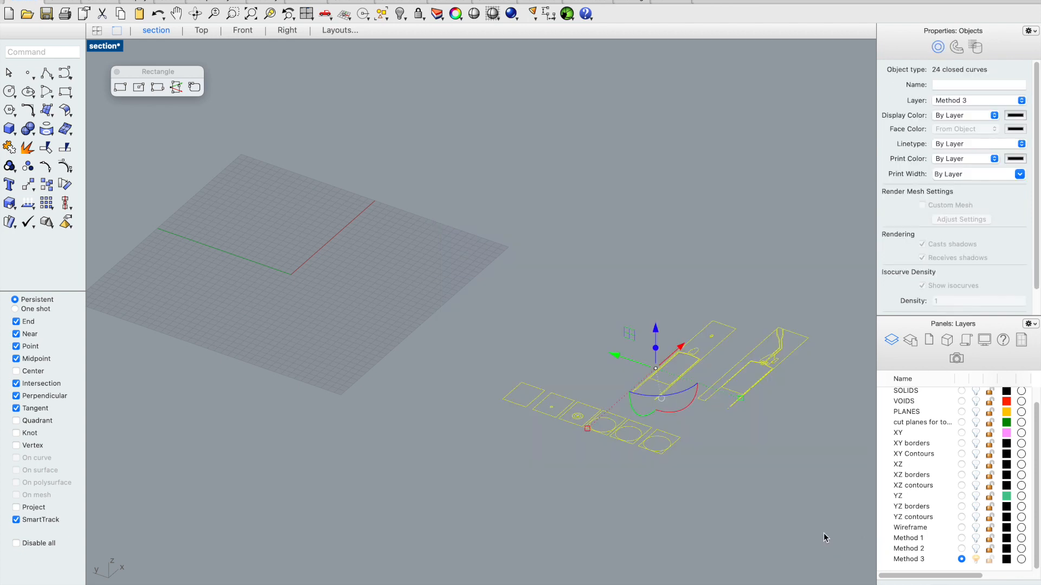
scroll(662, 379, "up", 3)
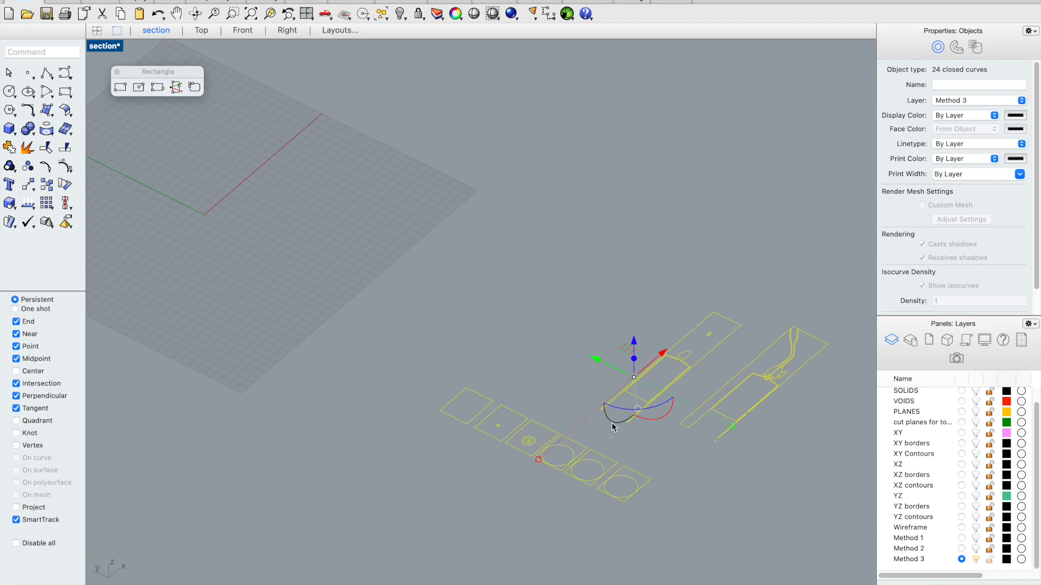
left_click(613, 426)
type("90")
key("Return")
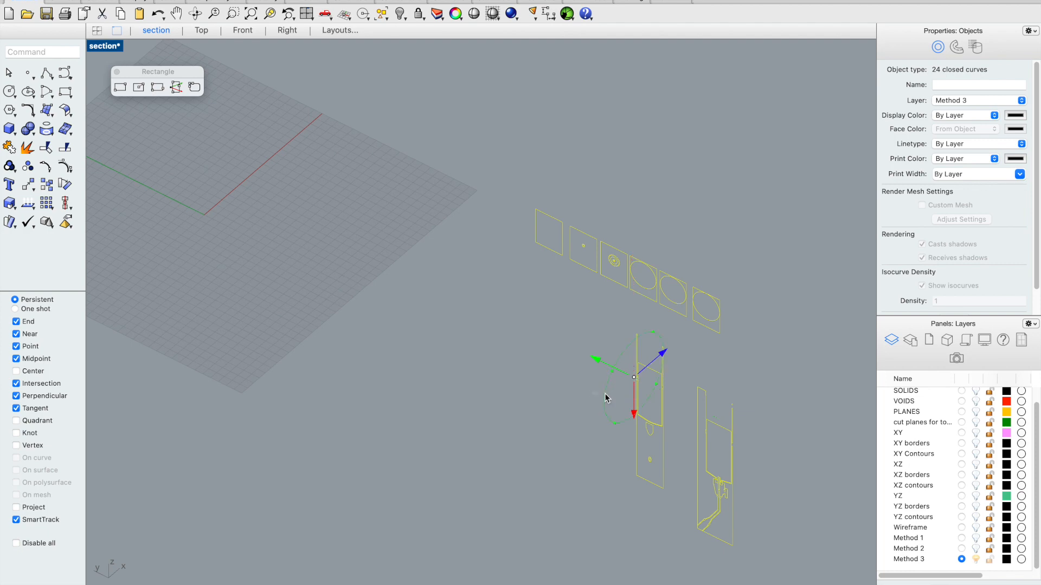
Step: Rotate all the upright section curves 180° about the Y axis
left_click(606, 398)
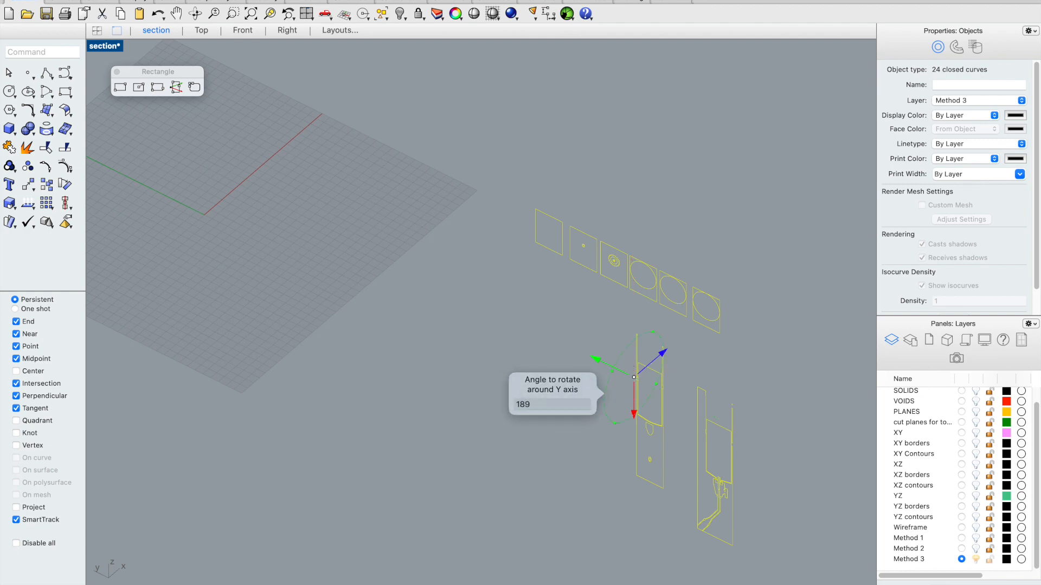
type("180")
key("Return")
left_click(581, 310)
Step: Ungroup the curves of the upright long section with the detailed torch profile
right_click_drag(581, 311, 727, 339)
left_click(724, 318)
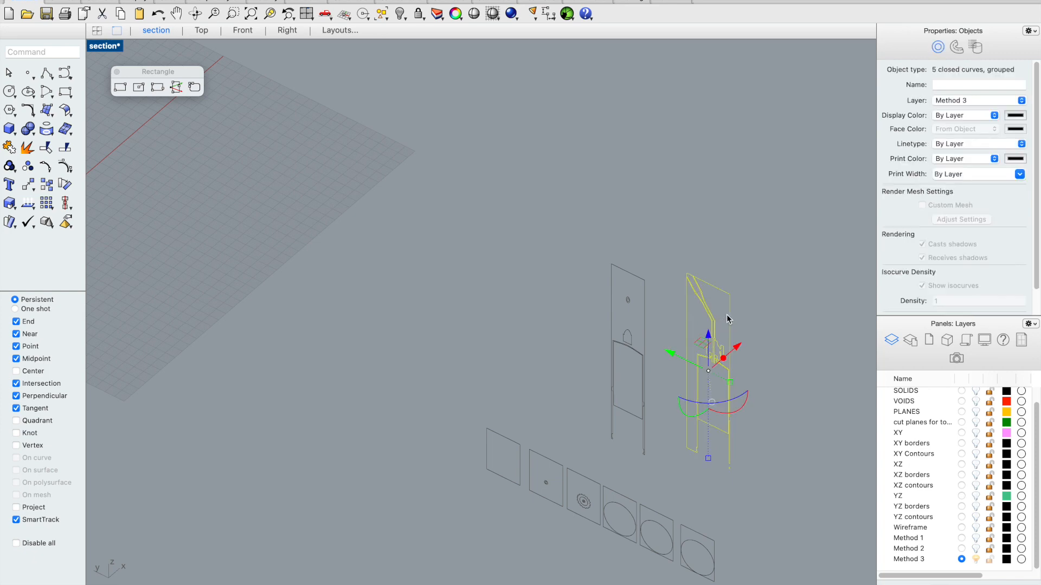
type("ungroup")
key("Return")
left_click(654, 293)
Step: Extrude the ungrouped torch-profile section curves 96" as solids
left_click_drag(741, 285, 679, 354)
left_click(790, 331)
left_click(721, 364)
type("ec")
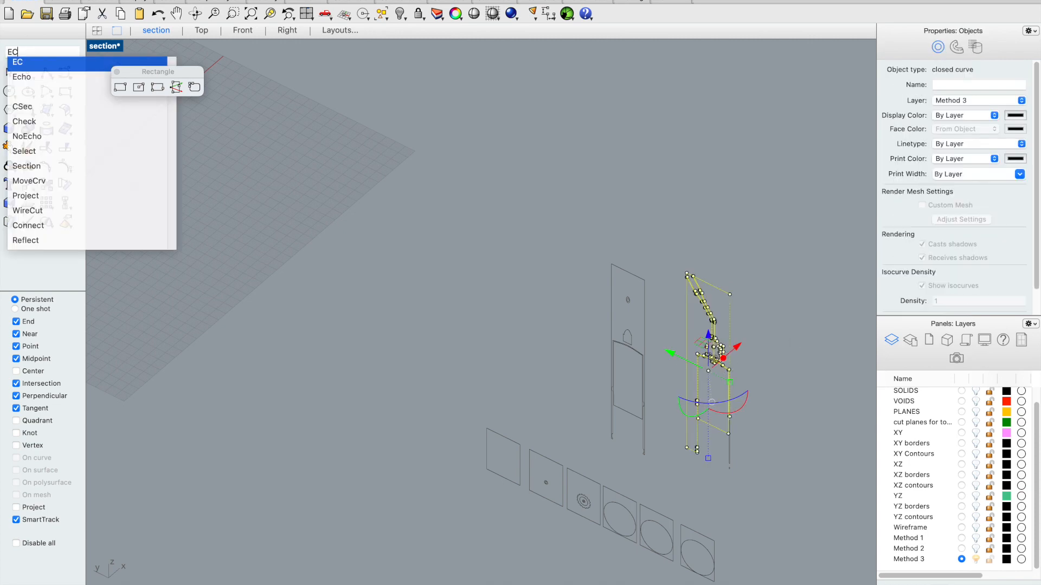
key("Return")
left_click(545, 223)
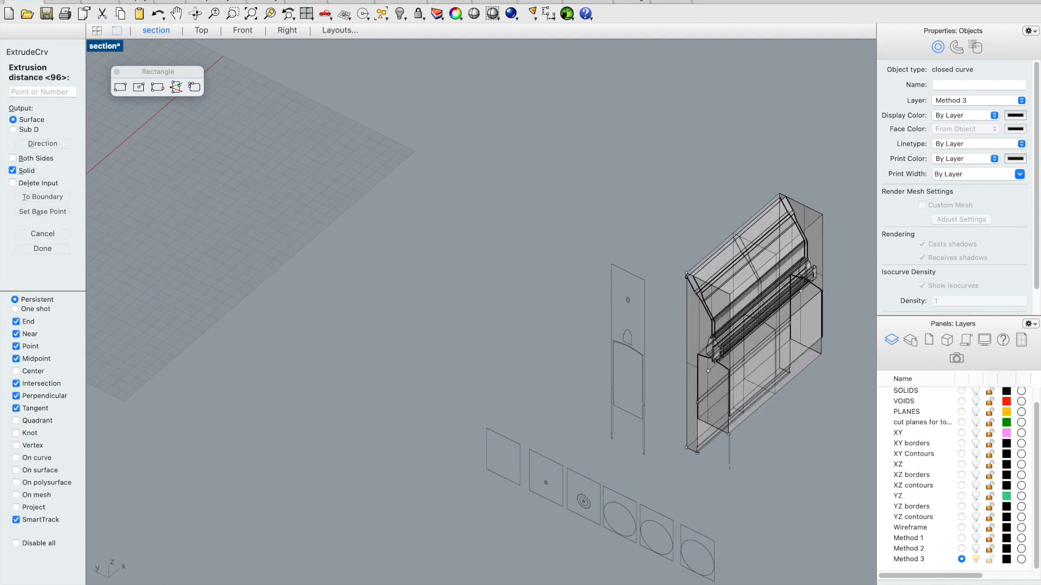
type("96")
key("Return")
key("Escape")
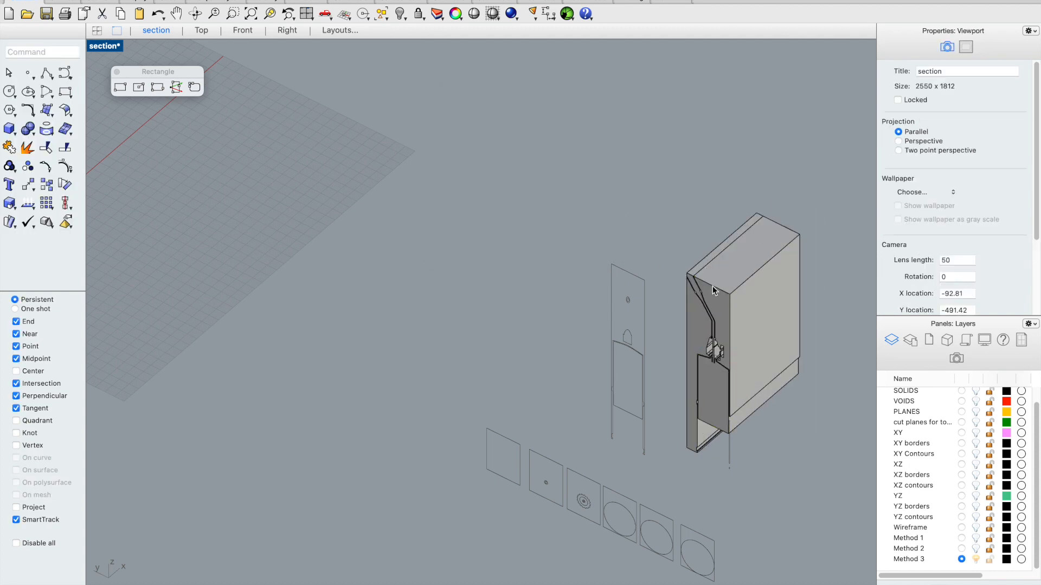
Step: Move the large solid on the right side of the torch profile from the section's front top corner to its rear top corner
left_click(756, 268)
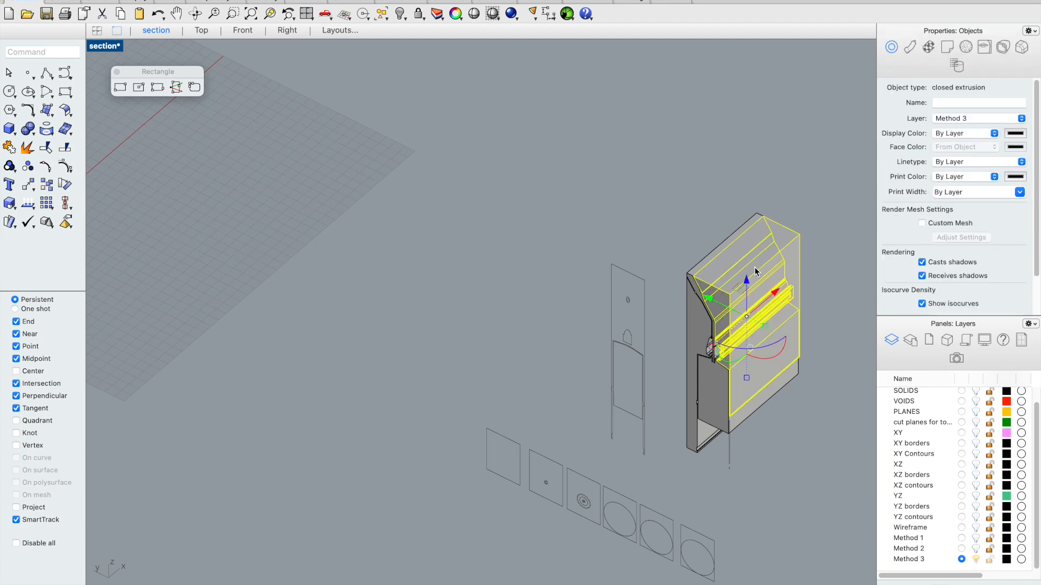
type("m")
key("Return")
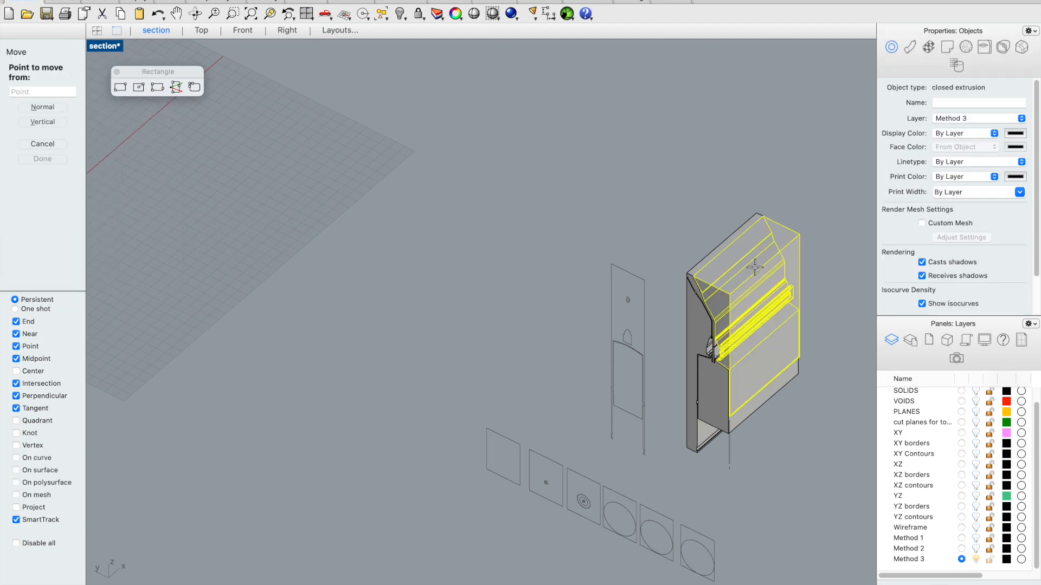
left_click(687, 274)
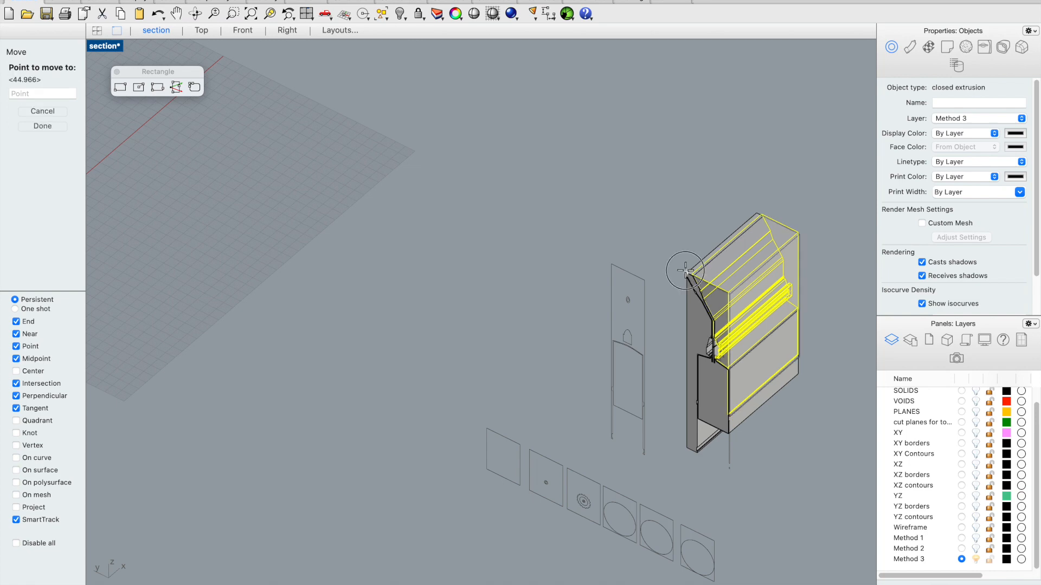
left_click(757, 211)
left_click(707, 200)
Step: Delete the solid on the opposite outer side of the 96" torch-profile extrusion, keeping the thin profile pieces and the lower block
right_click_drag(707, 200, 755, 216)
scroll(756, 216, "down", 2)
scroll(708, 54, "up", 4)
left_click(654, 117)
scroll(669, 140, "down", 6)
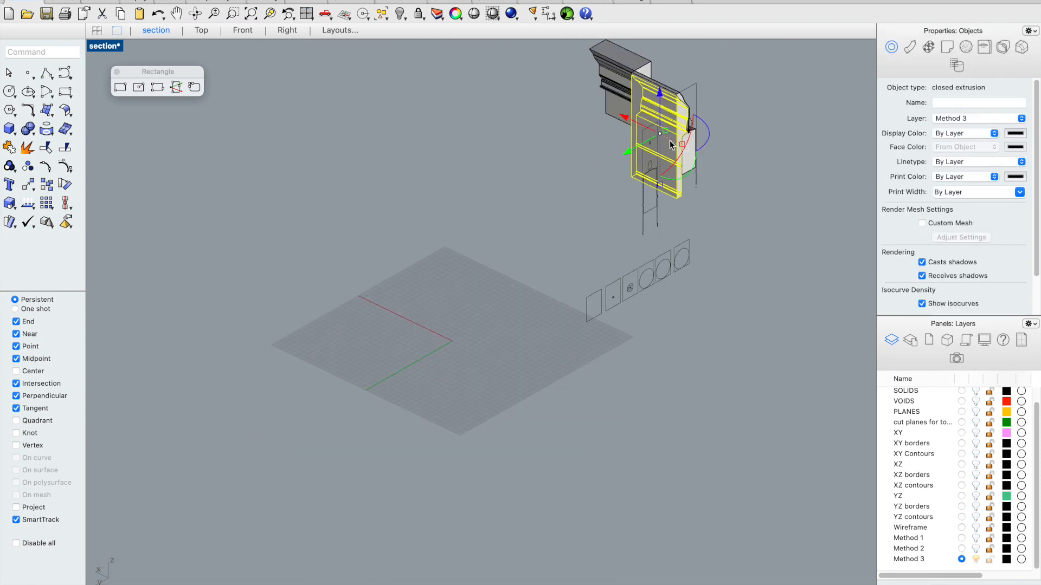
left_click(603, 161)
scroll(601, 163, "down", 4)
scroll(628, 136, "up", 10)
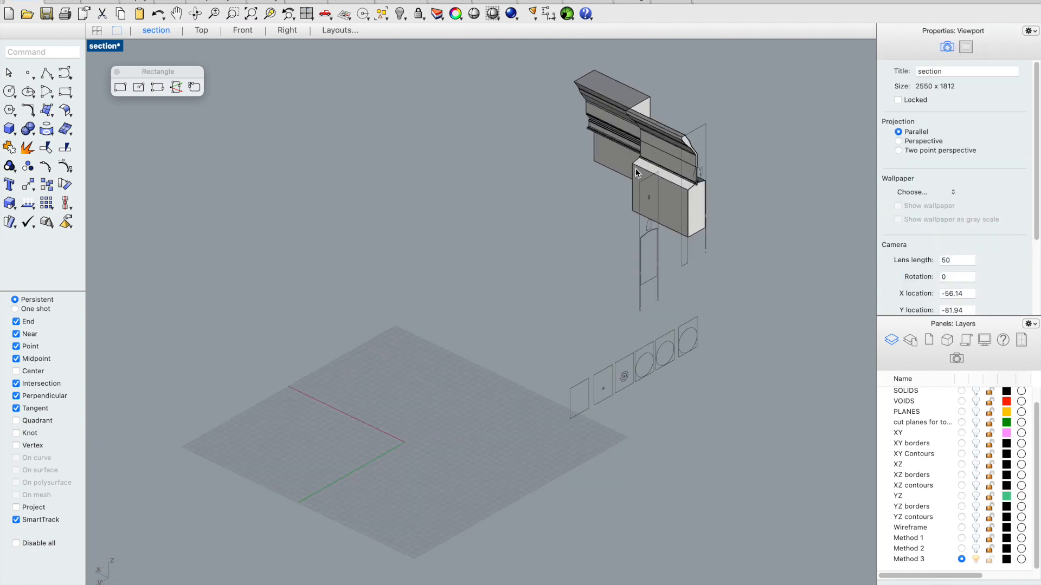
Step: Extrude the torch-profile section curves 36" forward from the front of the existing solids, as solids
right_click_drag(659, 141, 560, 151)
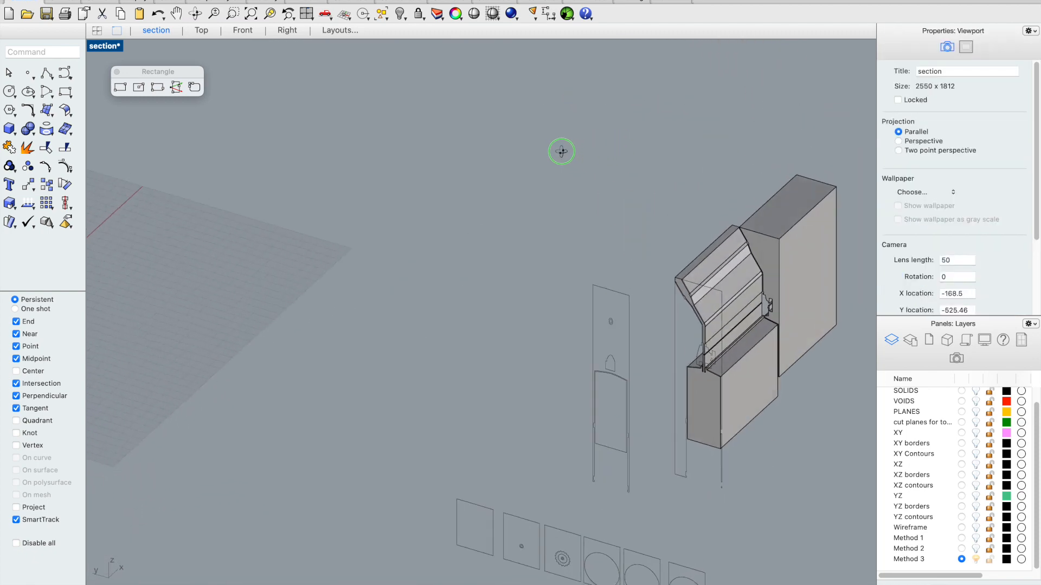
scroll(720, 381, "up", 6)
left_click(701, 349)
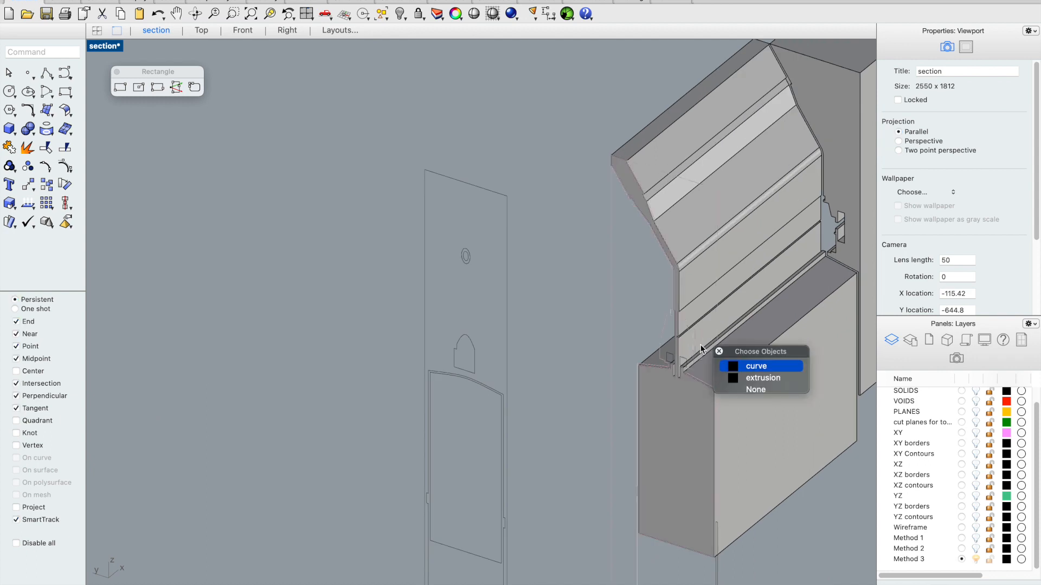
left_click(757, 367)
type("ExtrudeCrv")
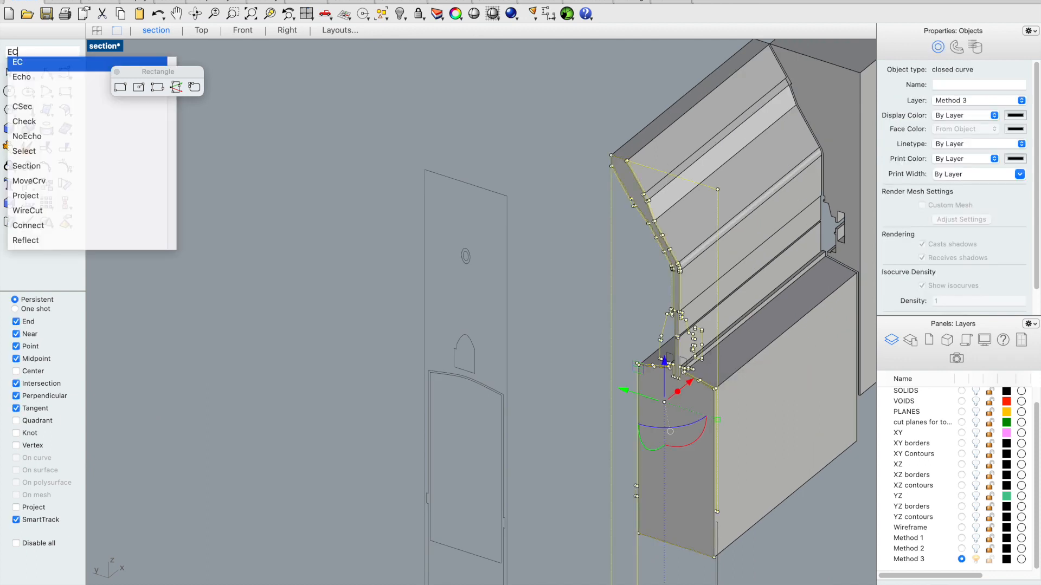
key("Return")
left_click(558, 225)
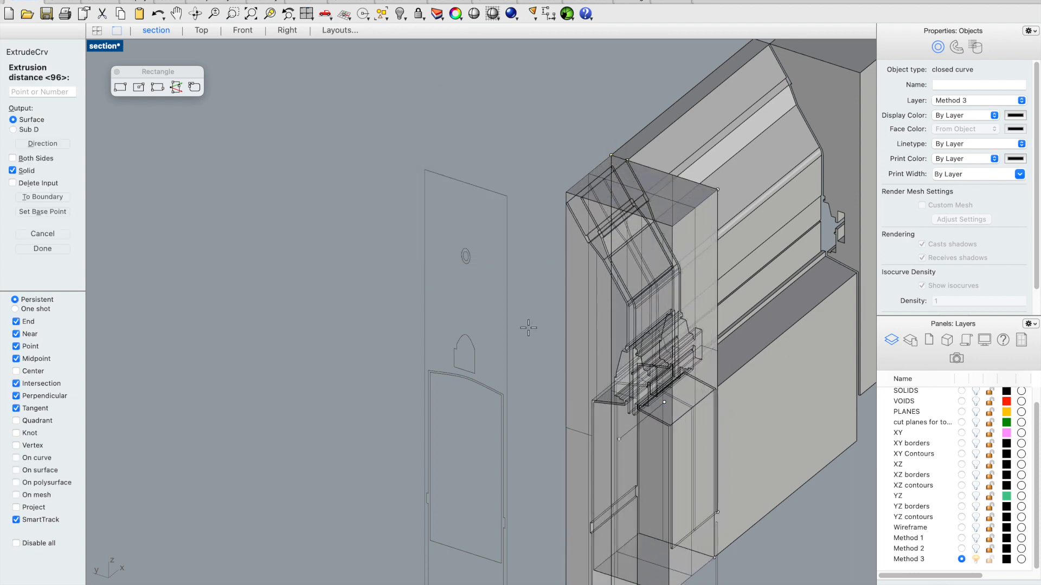
type("36")
key("Return")
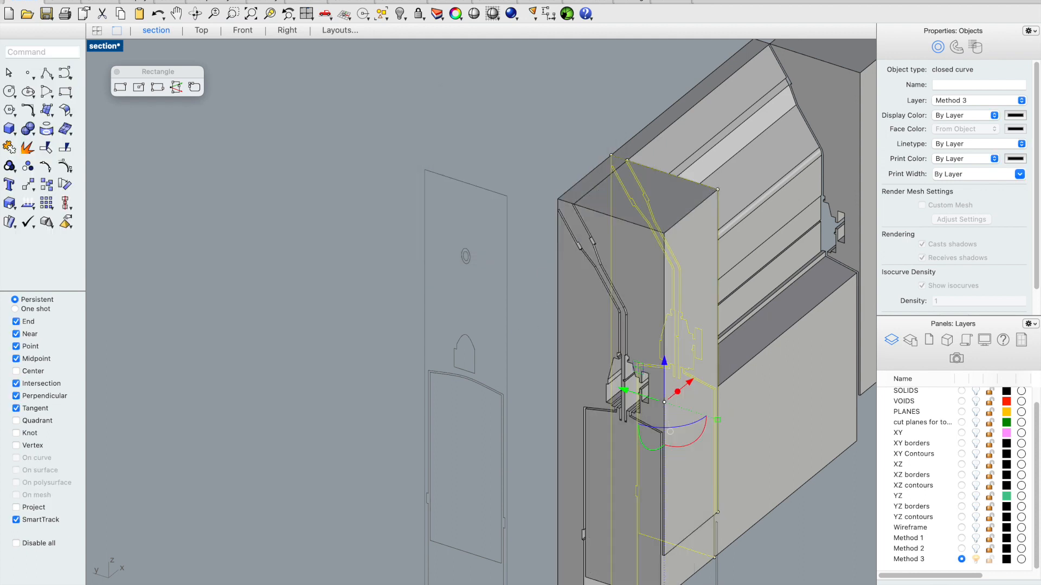
Step: Delete the solid on the left side of the torch profile in the new 36" extrusion
left_click(337, 141)
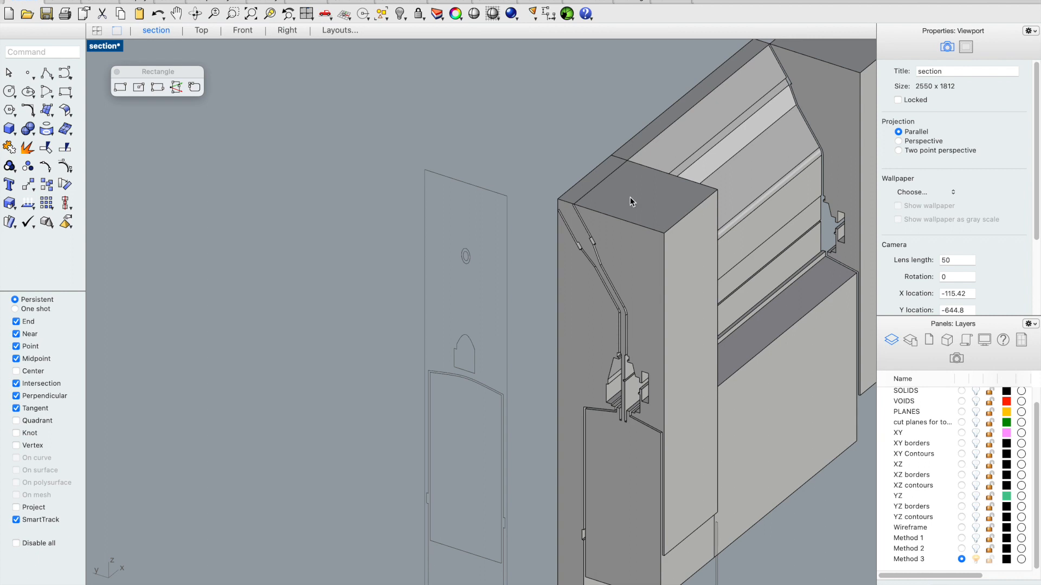
left_click(570, 294)
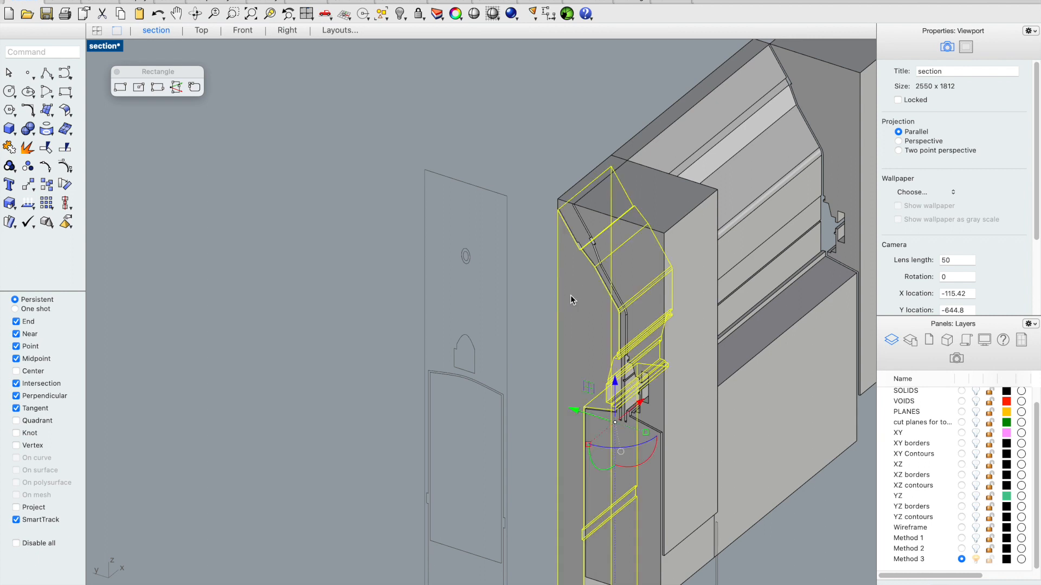
left_click(687, 232)
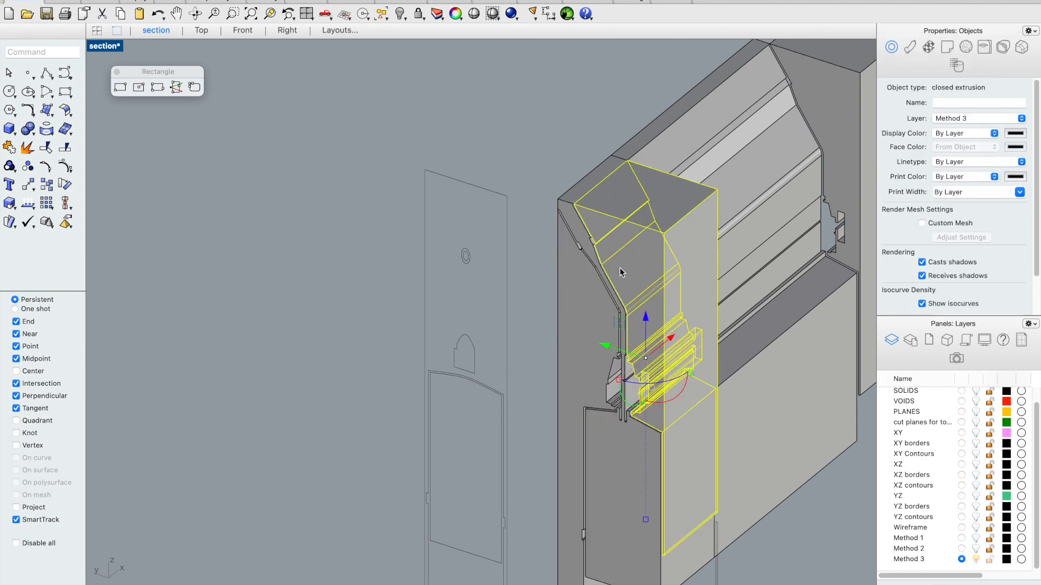
left_click(575, 329)
key("Delete")
Step: Move the neighbouring grouped section curves from their upper left corner to the upper left front corner of the 36" extrusion
scroll(577, 331, "down", 2)
right_click_drag(576, 330, 531, 318)
scroll(531, 318, "down", 4)
scroll(517, 355, "up", 4)
scroll(617, 260, "down", 4)
left_click_drag(610, 183, 516, 352)
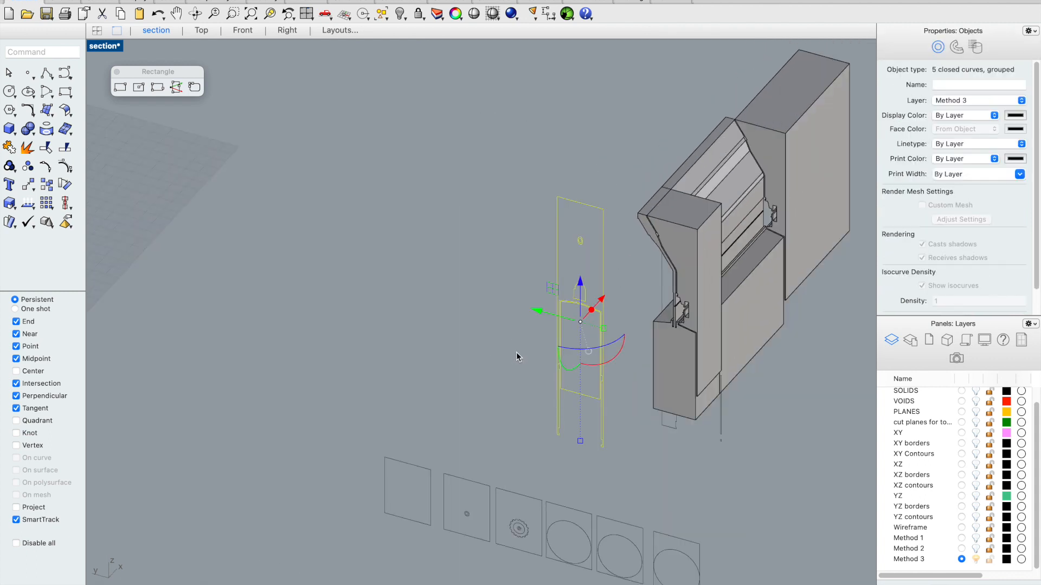
type("Cmove")
key("Return")
left_click(557, 197)
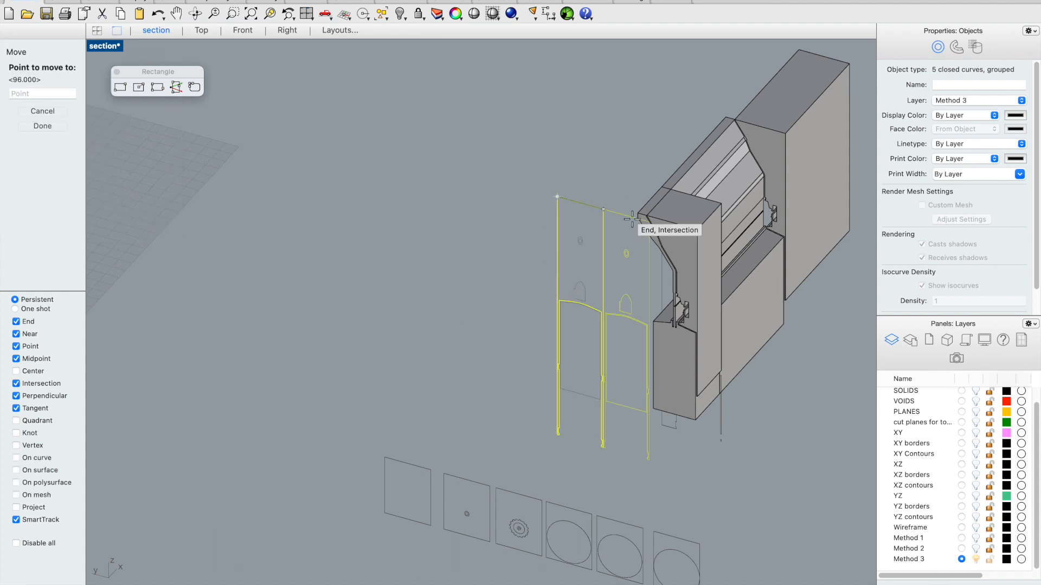
scroll(610, 206, "up", 3)
left_click(606, 198)
left_click(513, 184)
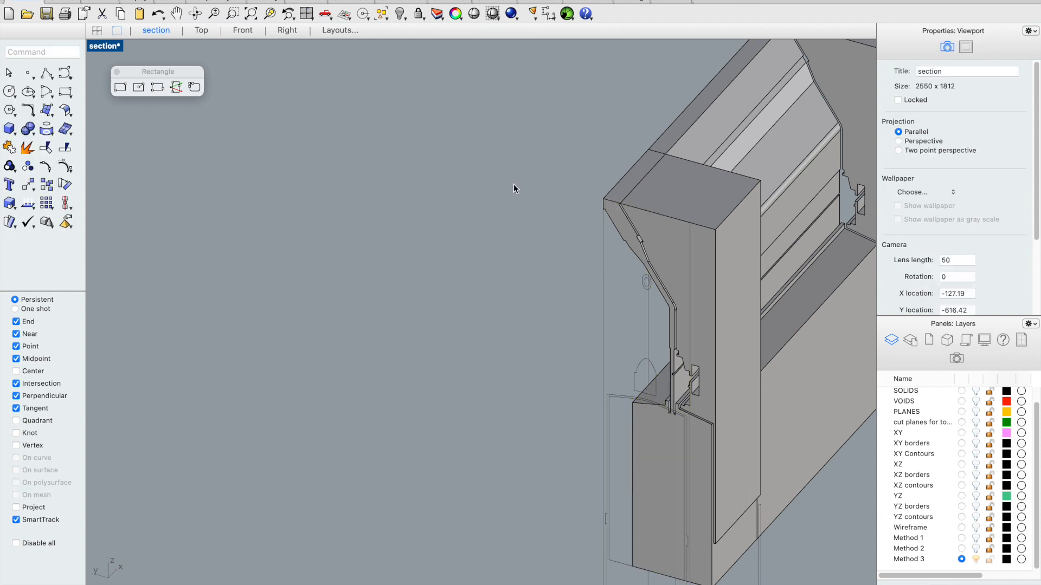
Step: Extrude the tall closed profile curve with the arched opening at the block's near end outward into a solid
scroll(537, 295, "up", 2)
left_click(610, 339)
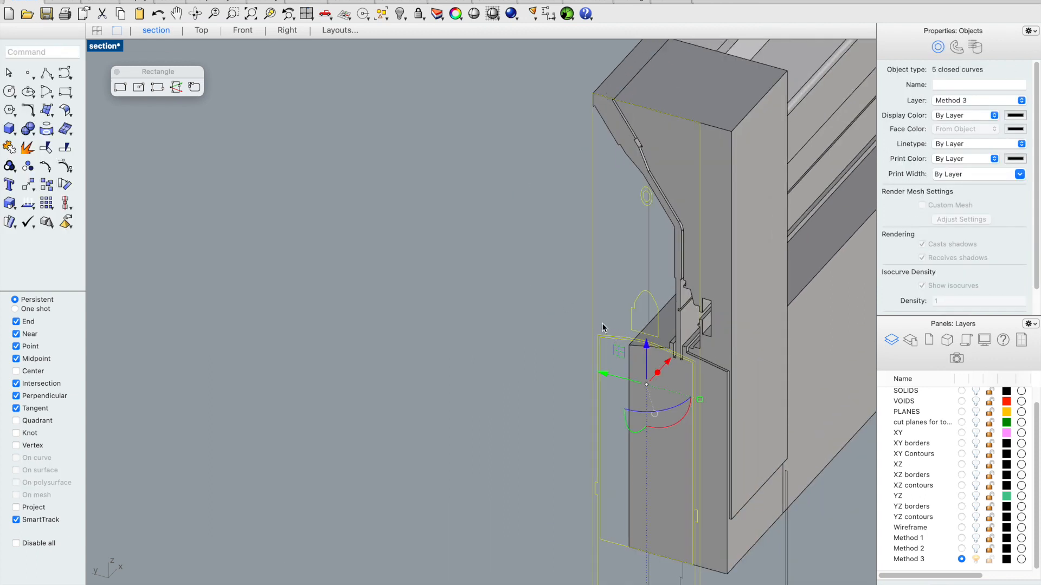
scroll(601, 323, "down", 8)
scroll(599, 364, "up", 4)
left_click(494, 397)
left_click(590, 280)
scroll(597, 271, "up", 2)
type("ex")
key("Return")
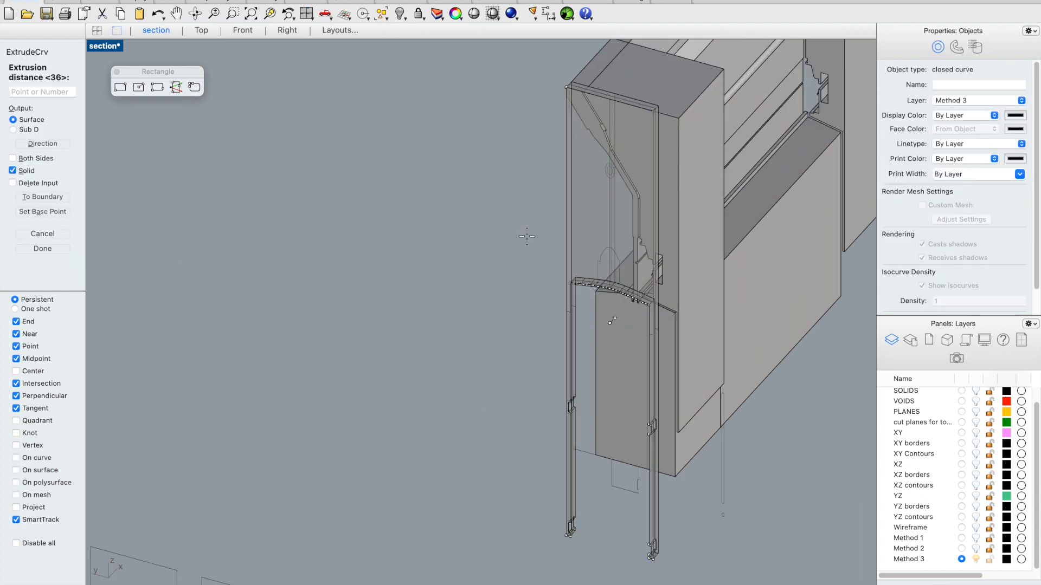
left_click(463, 302)
left_click(372, 293)
scroll(374, 294, "down", 3)
Step: Move the grouped gear curves and their rectangular frame from the row of profiles onto the far block's end face
right_click_drag(623, 343, 530, 327)
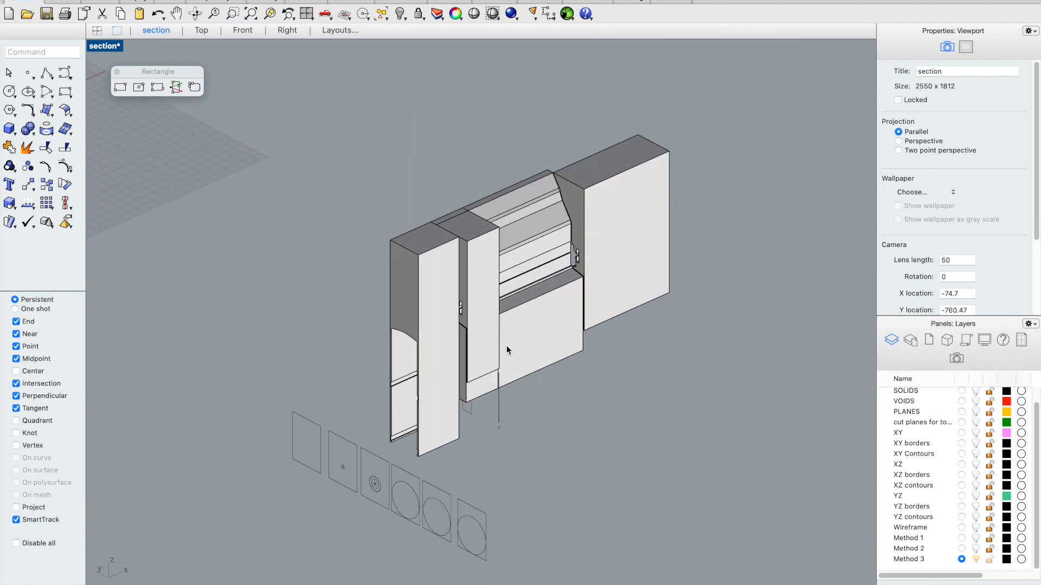
scroll(348, 506, "up", 3)
scroll(356, 496, "up", 3)
left_click(357, 496)
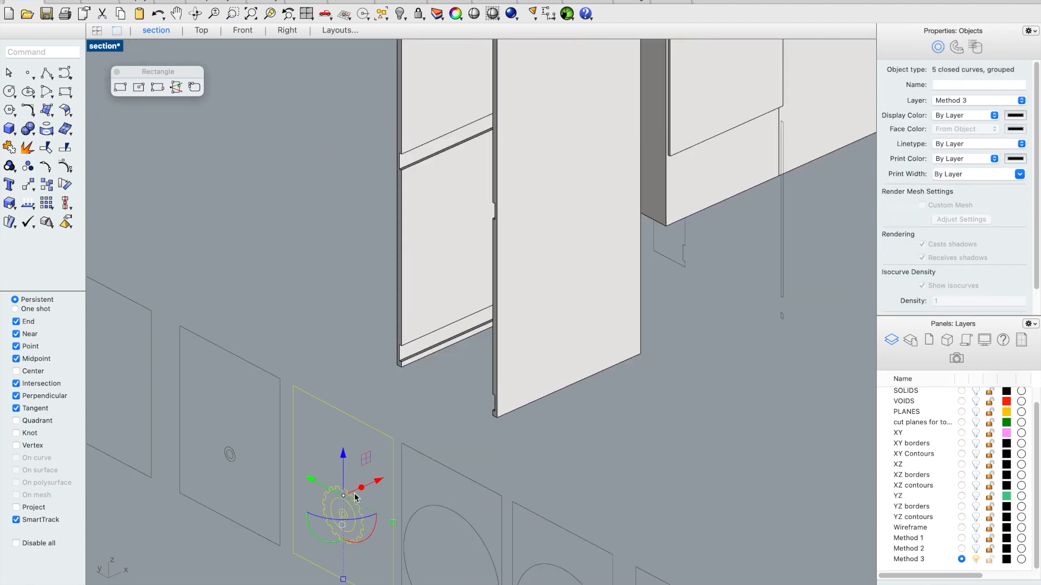
type("move")
key("Return")
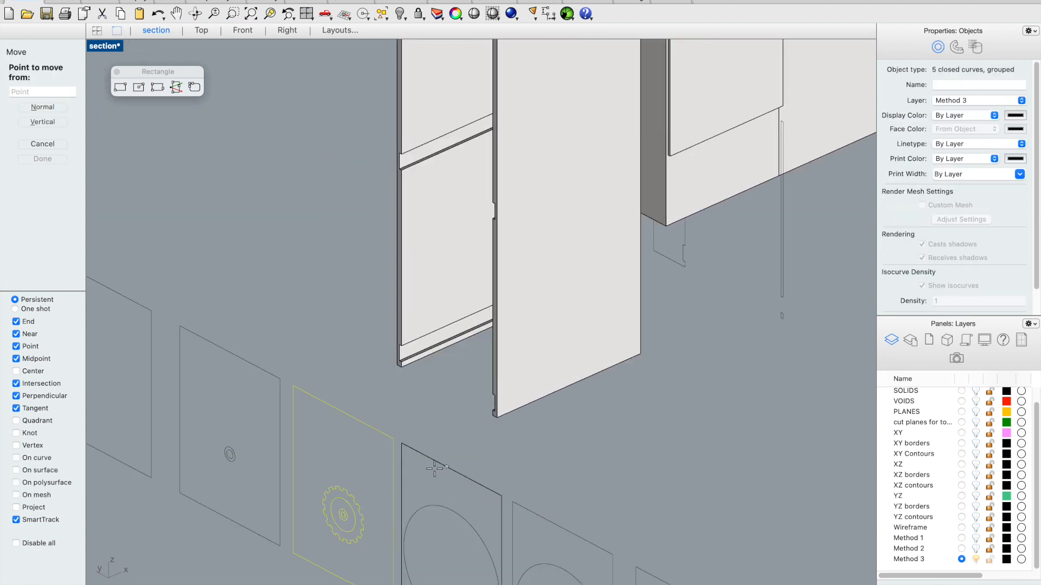
left_click(323, 504)
scroll(332, 515, "down", 5)
scroll(509, 317, "up", 8)
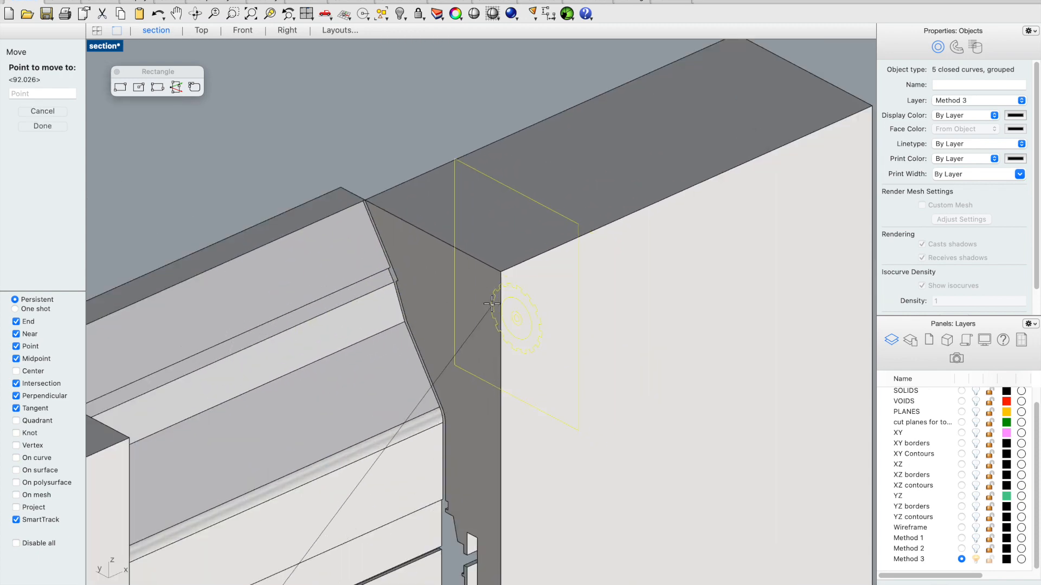
scroll(491, 304, "up", 4)
left_click(415, 282)
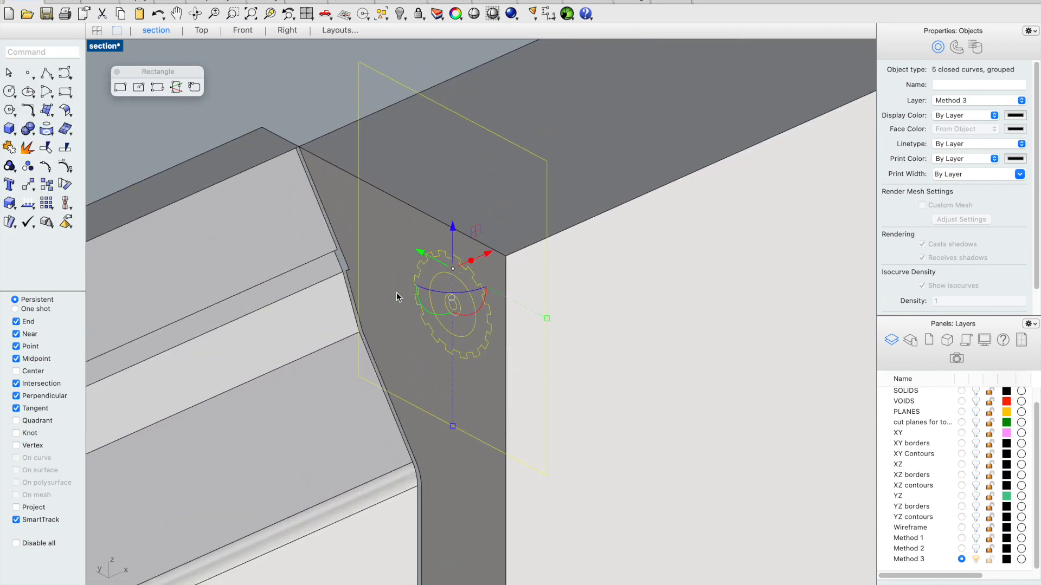
Step: Move the gear group so its frame's upper corner meets the block's top corner, and raise the group vertically
scroll(396, 293, "down", 4)
scroll(308, 148, "up", 4)
type("mo")
key("Return")
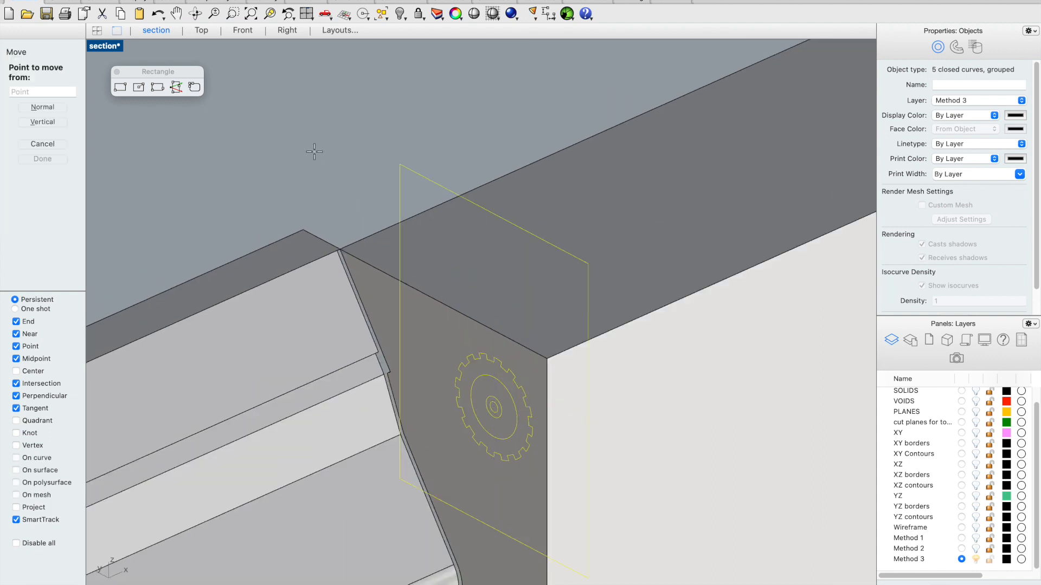
left_click(588, 264)
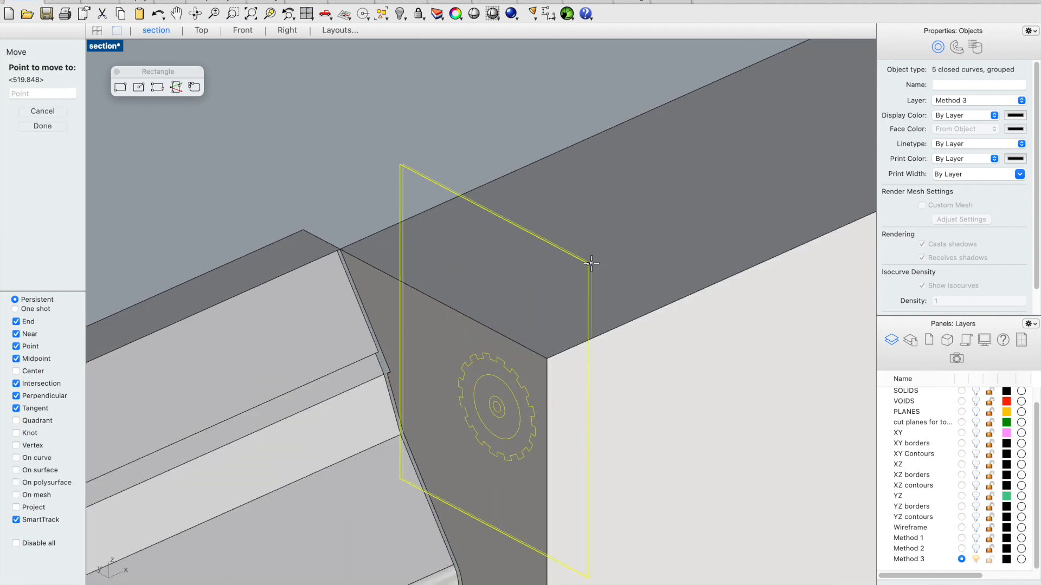
left_click(549, 359)
scroll(509, 289, "down", 6)
left_click_drag(480, 342, 486, 295)
left_click(400, 174)
left_click(452, 239)
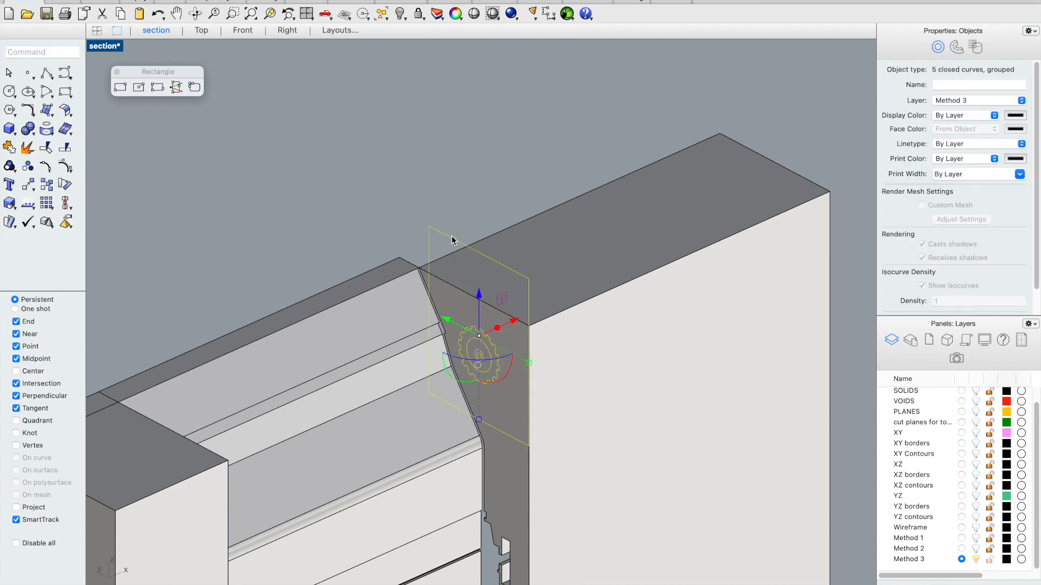
left_click(395, 213)
Step: Extrude the toothed outer gear curve on the block's end face into a solid
scroll(492, 350, "up", 2)
left_click(490, 341)
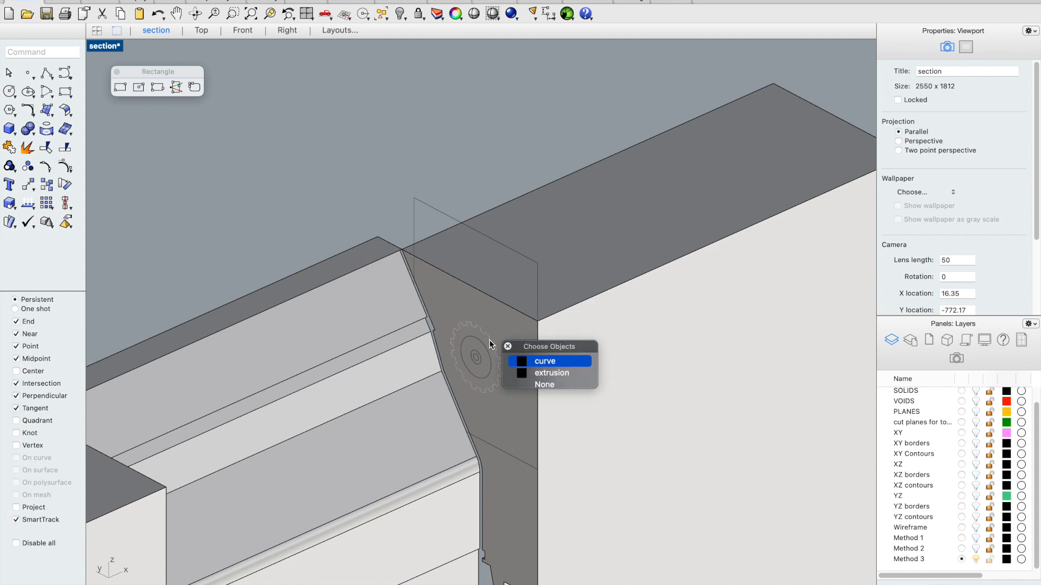
left_click(541, 359)
key("Return")
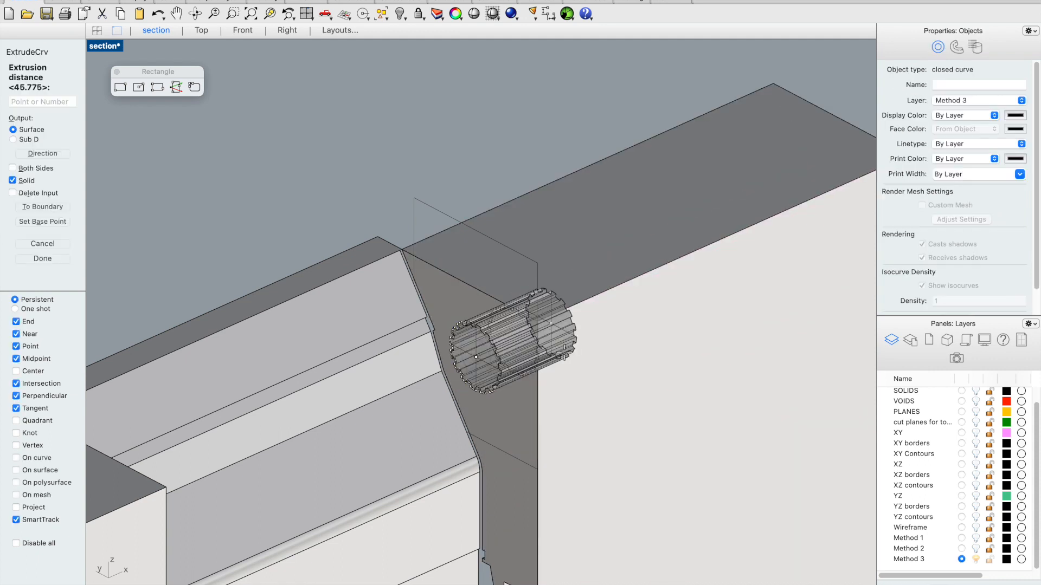
scroll(566, 403, "down", 5)
left_click(381, 432)
left_click(352, 342)
right_click_drag(398, 354, 642, 431)
scroll(630, 516, "up", 3)
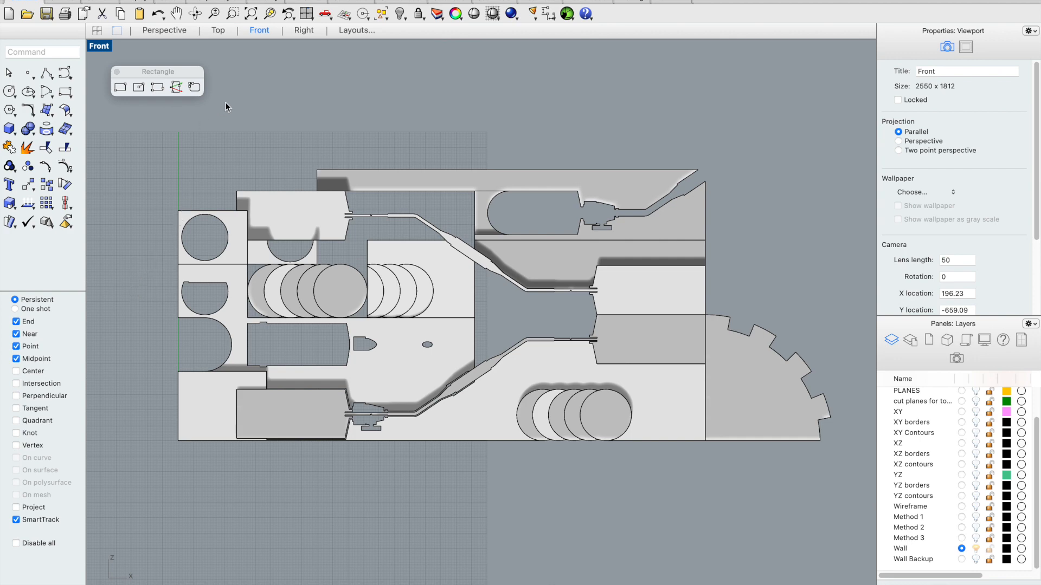
Step: Examine the assembled wall in perspective from both ends and from above, including its disc stacks, cutouts and gear segment
left_click(165, 31)
right_click_drag(439, 155, 593, 154)
scroll(495, 305, "up", 4)
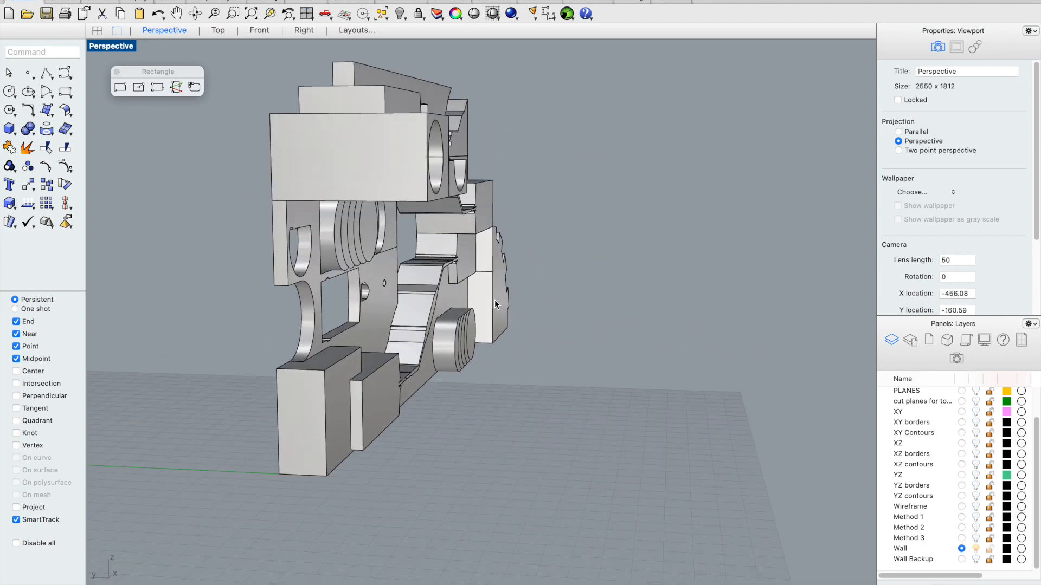
scroll(495, 304, "down", 3)
right_click_drag(437, 362, 418, 328)
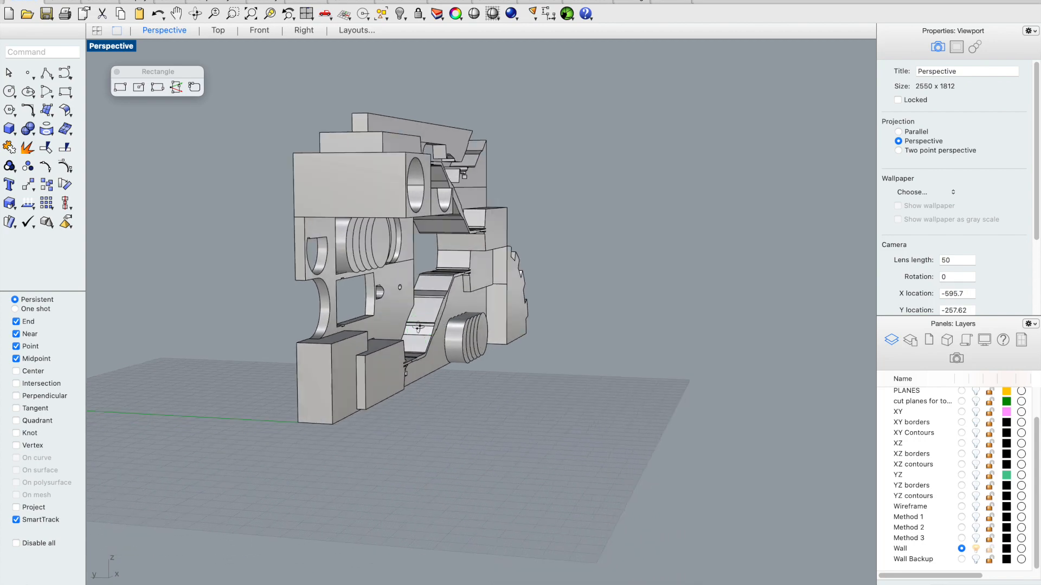
scroll(419, 328, "up", 5)
scroll(449, 323, "down", 5)
scroll(411, 273, "up", 2)
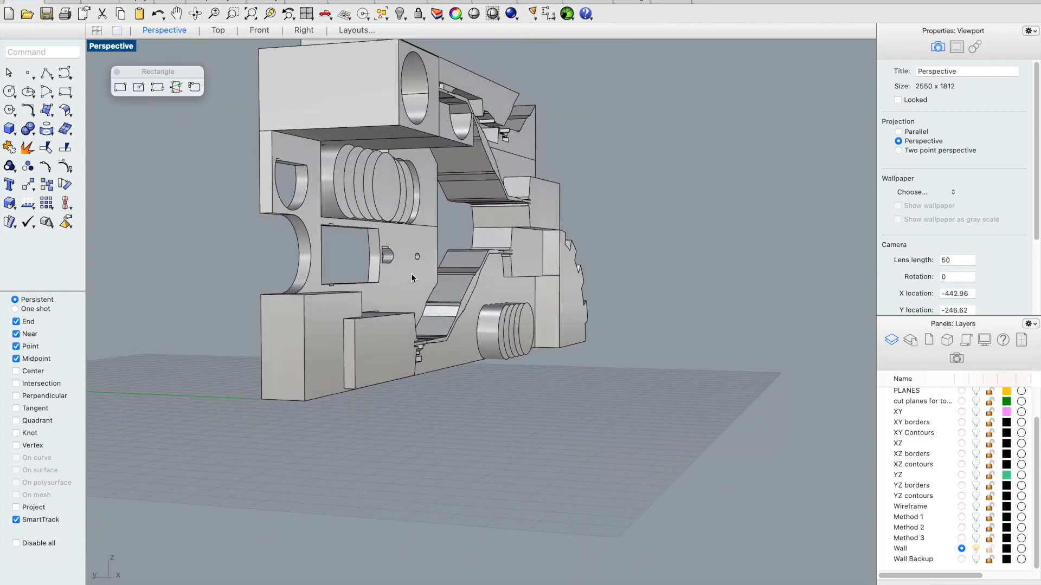
right_click_drag(421, 229, 403, 199)
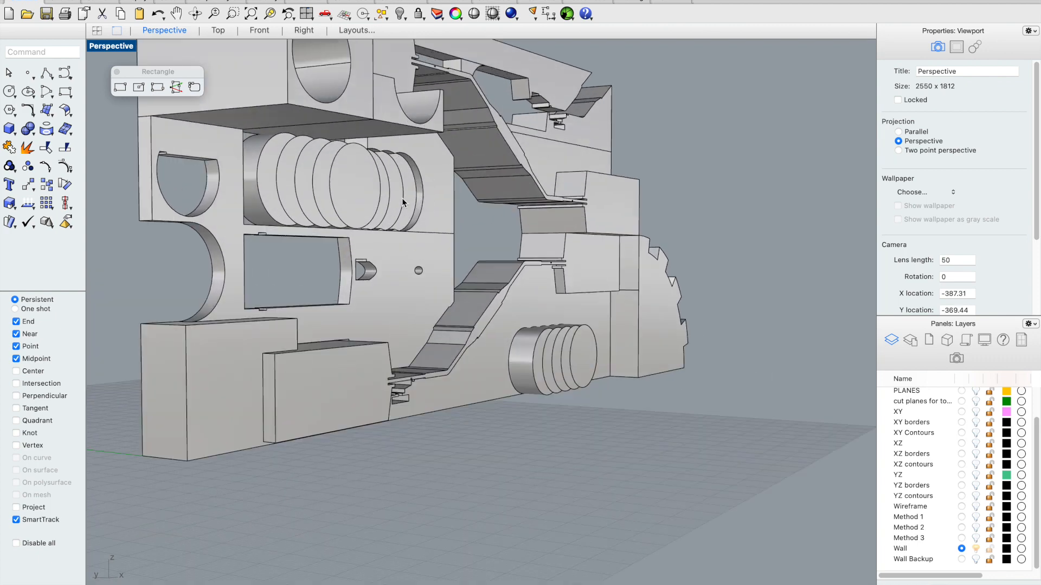
scroll(402, 197, "up", 3)
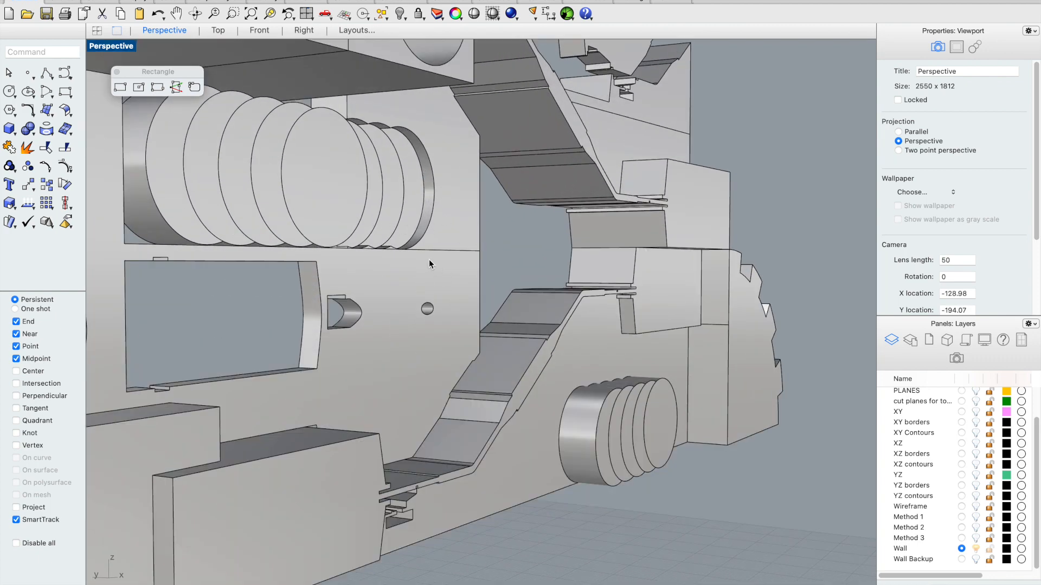
right_click_drag(606, 375, 502, 379)
scroll(575, 370, "down", 8)
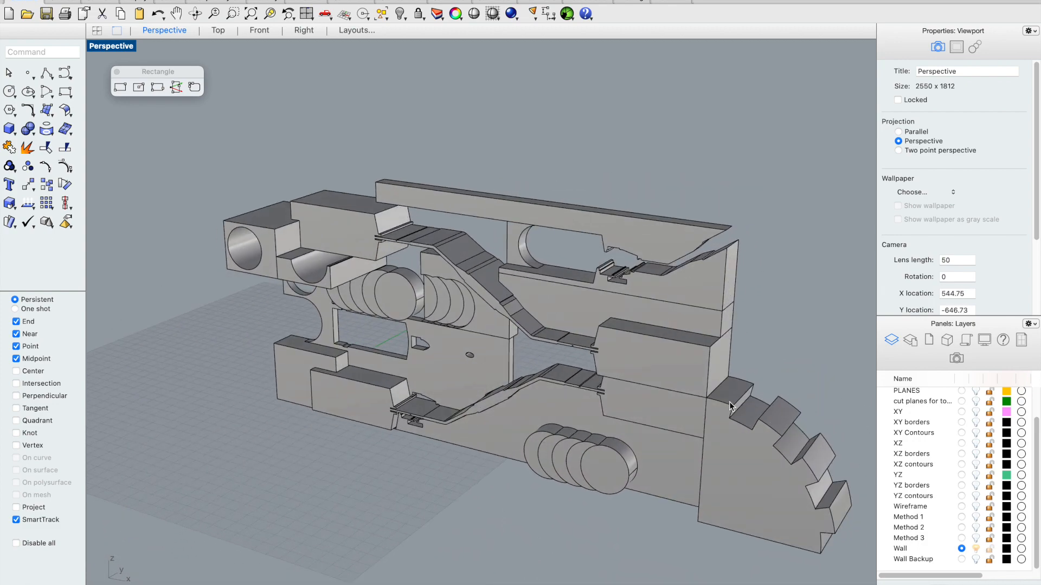
right_click_drag(486, 229, 460, 208)
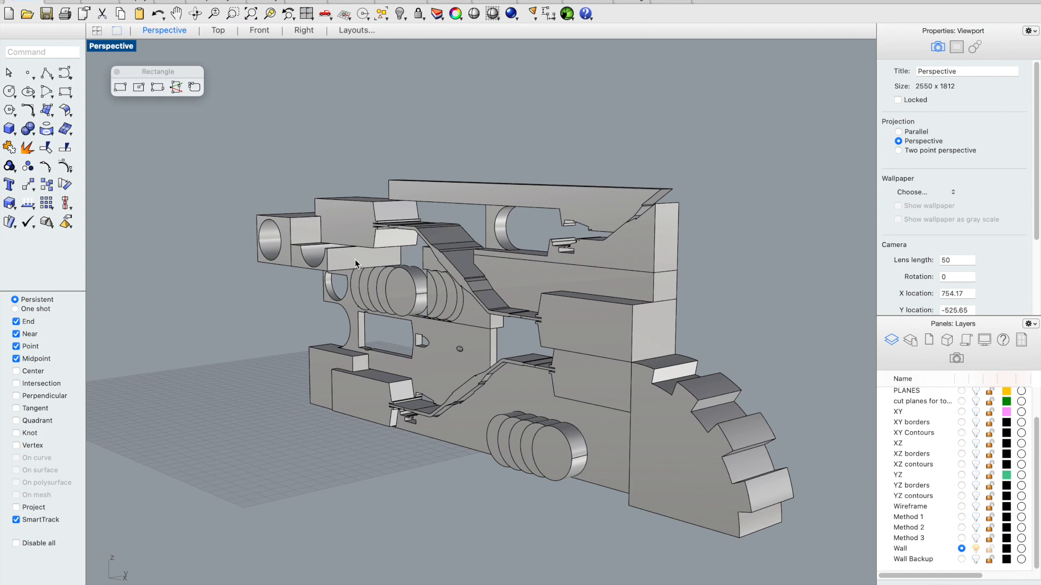
right_click_drag(276, 215, 341, 163)
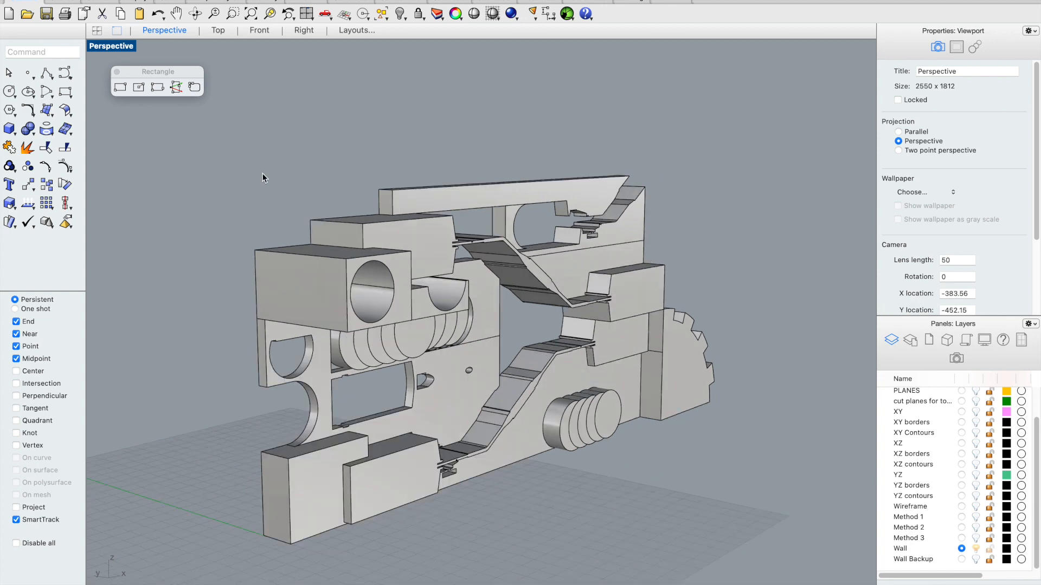
right_click_drag(391, 126, 565, 426)
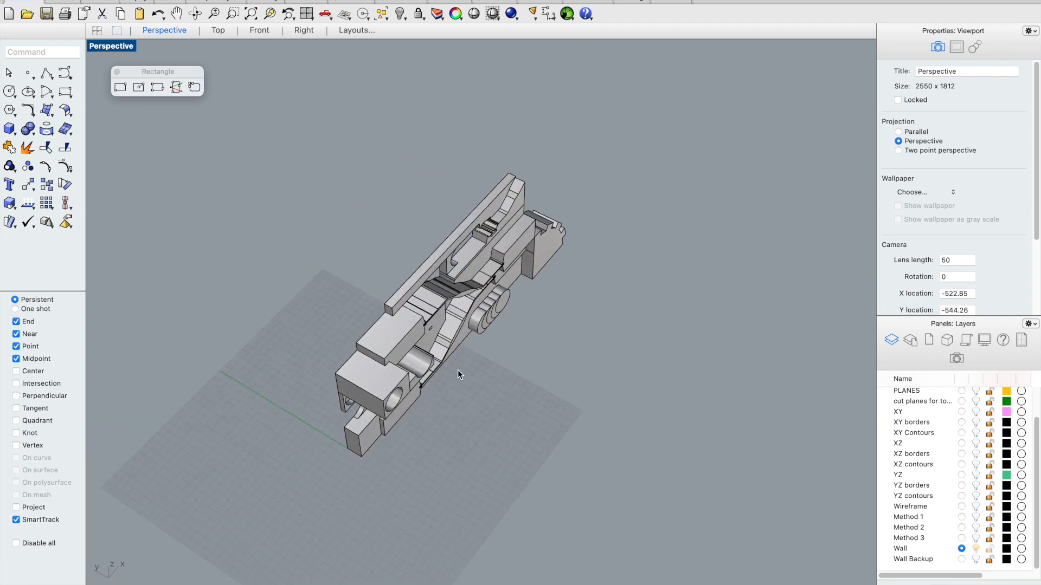
right_click_drag(303, 194, 286, 167)
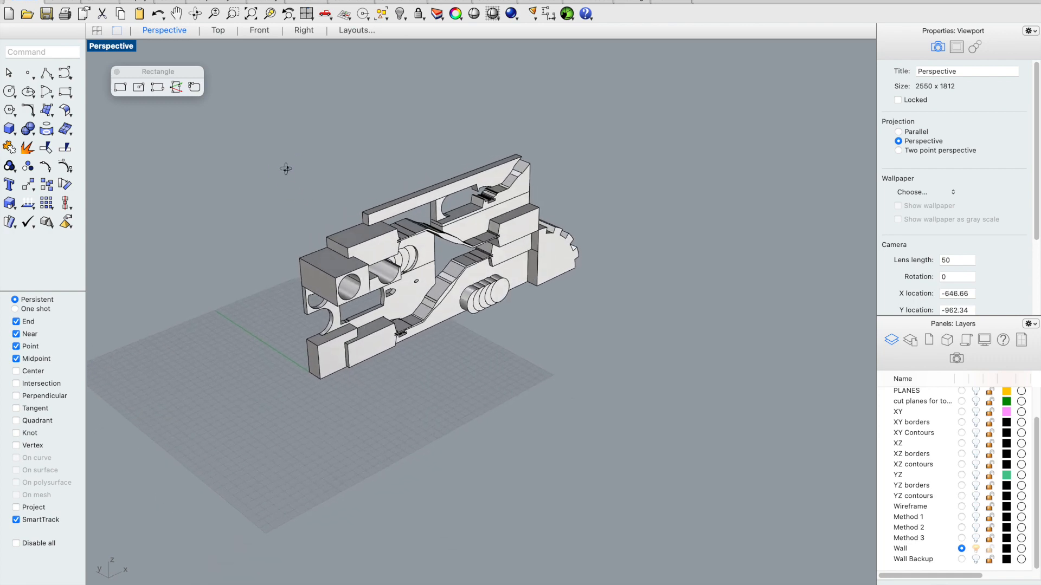
scroll(334, 145, "up", 3)
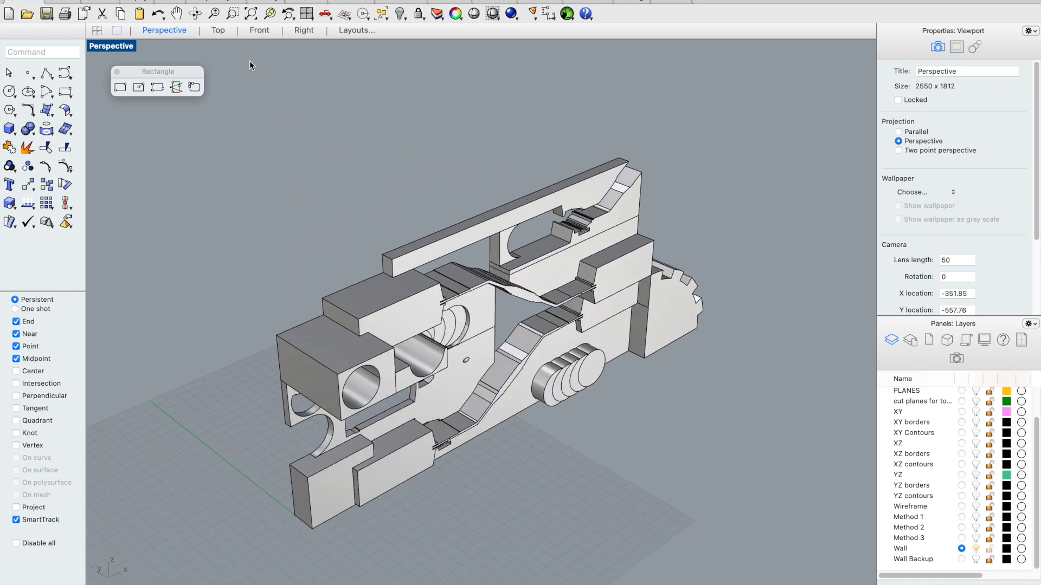
Step: Create a grouped 2D line drawing of the whole wall from the Front view with Make2D, using the View projection
left_click(260, 29)
scroll(447, 193, "up", 5)
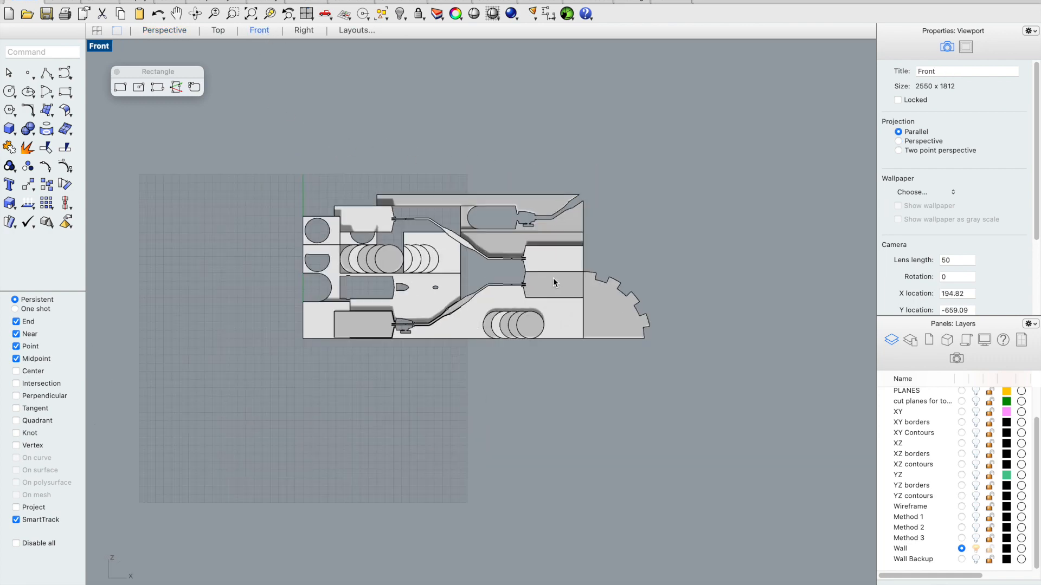
scroll(330, 144, "up", 2)
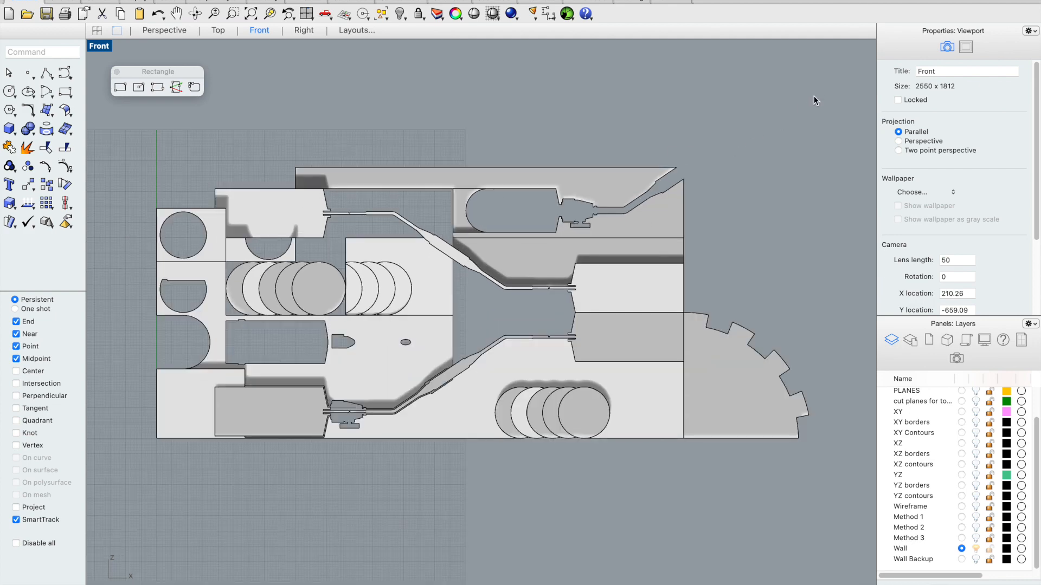
left_click_drag(824, 103, 232, 515)
type("Make2D")
key("Return")
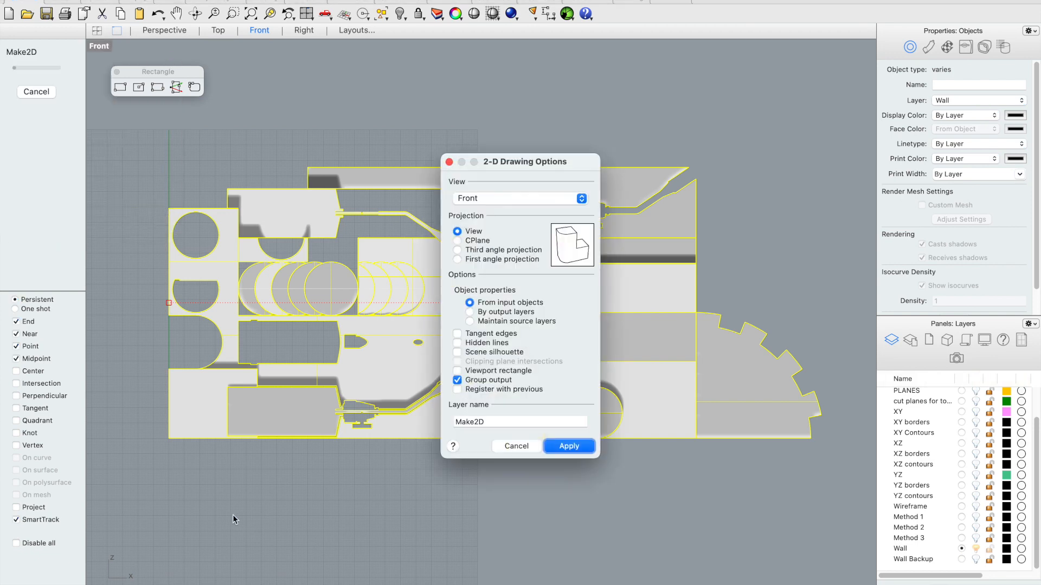
key("Return")
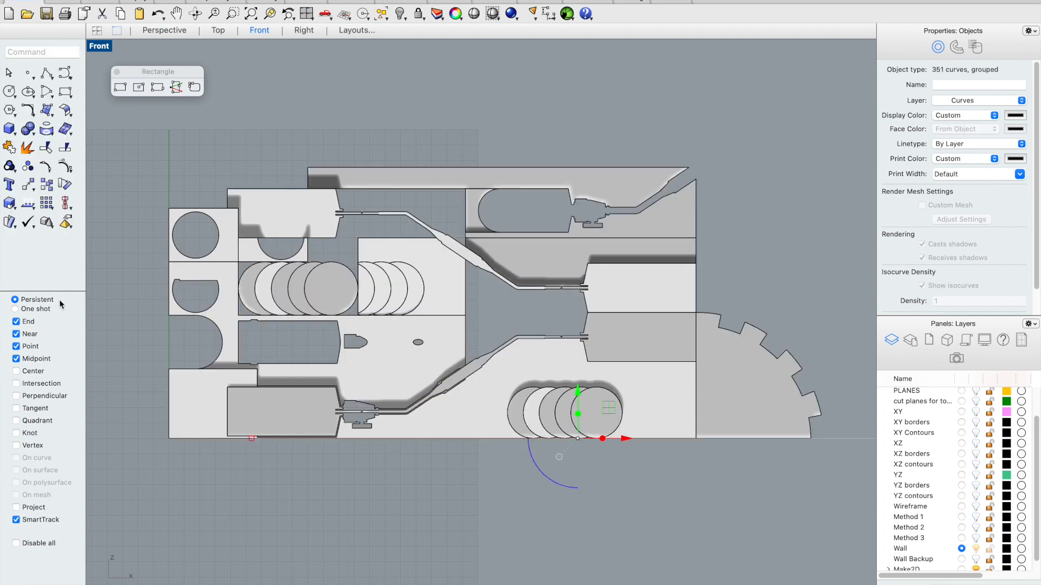
Step: Inspect the generated line drawing of the wall in the Top view and clear its selection
left_click(217, 31)
scroll(441, 255, "down", 5)
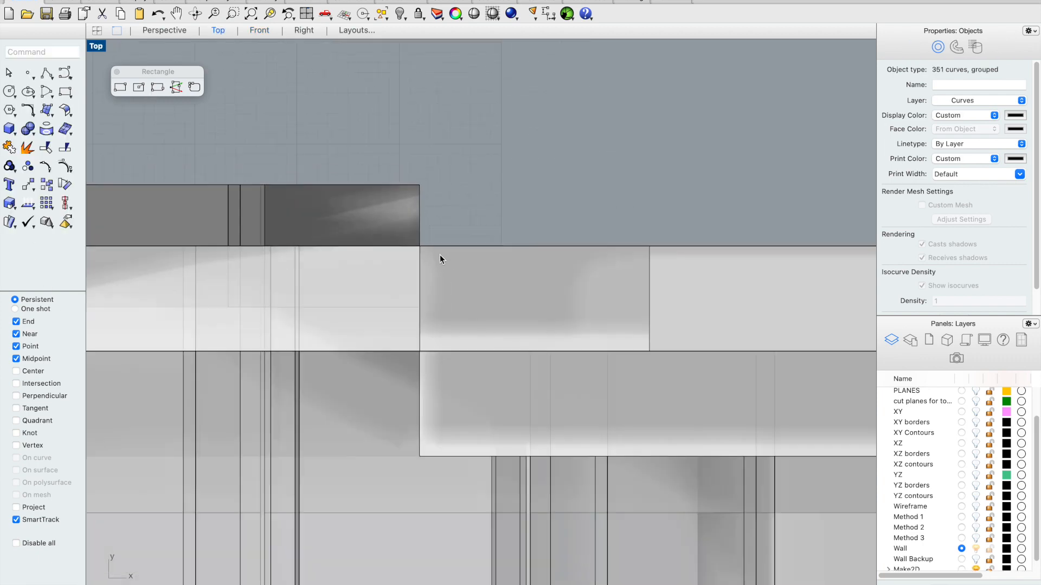
scroll(441, 257, "down", 6)
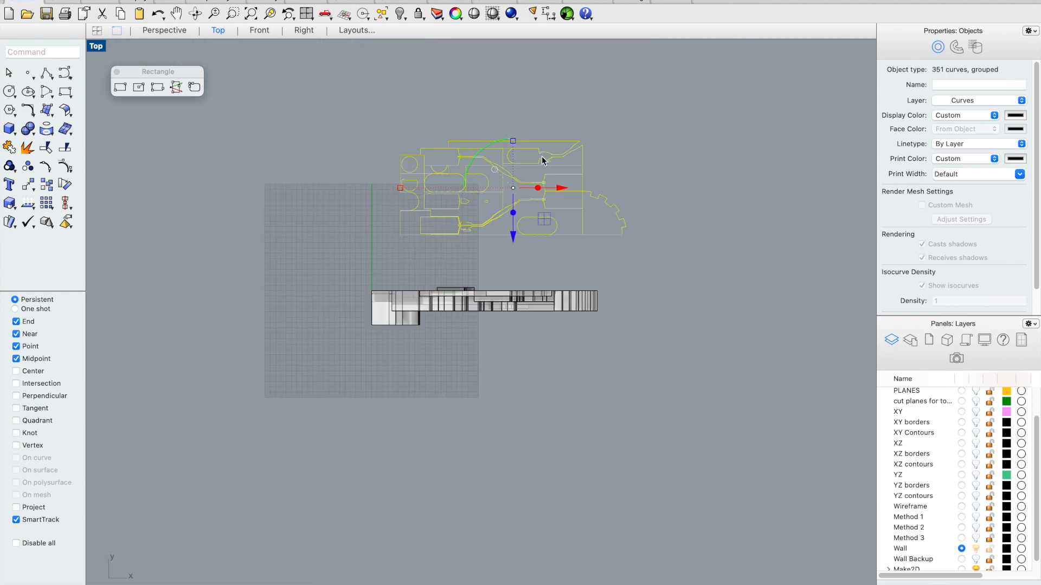
scroll(531, 157, "up", 4)
scroll(531, 158, "up", 2)
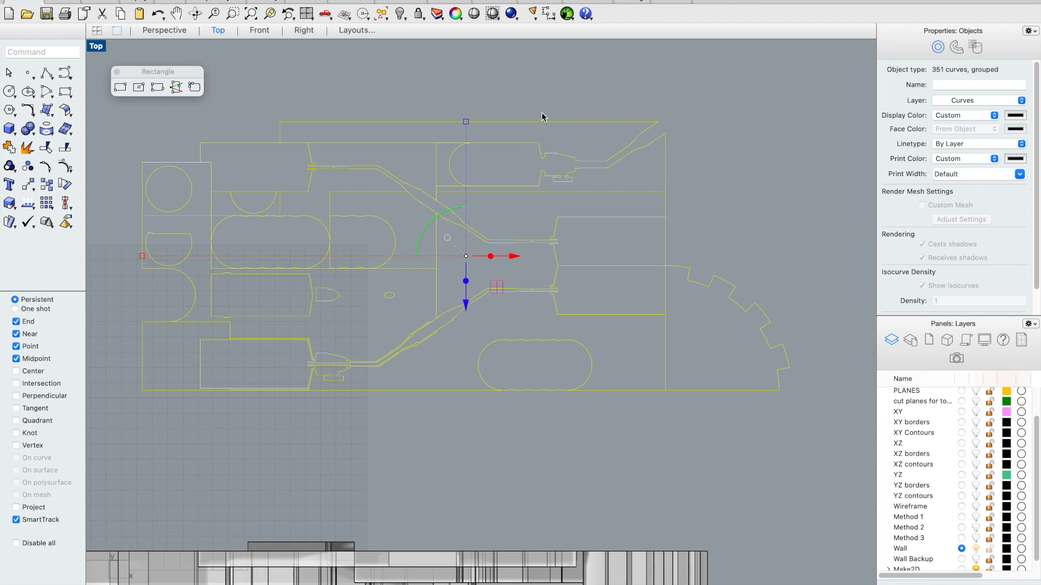
left_click(742, 198)
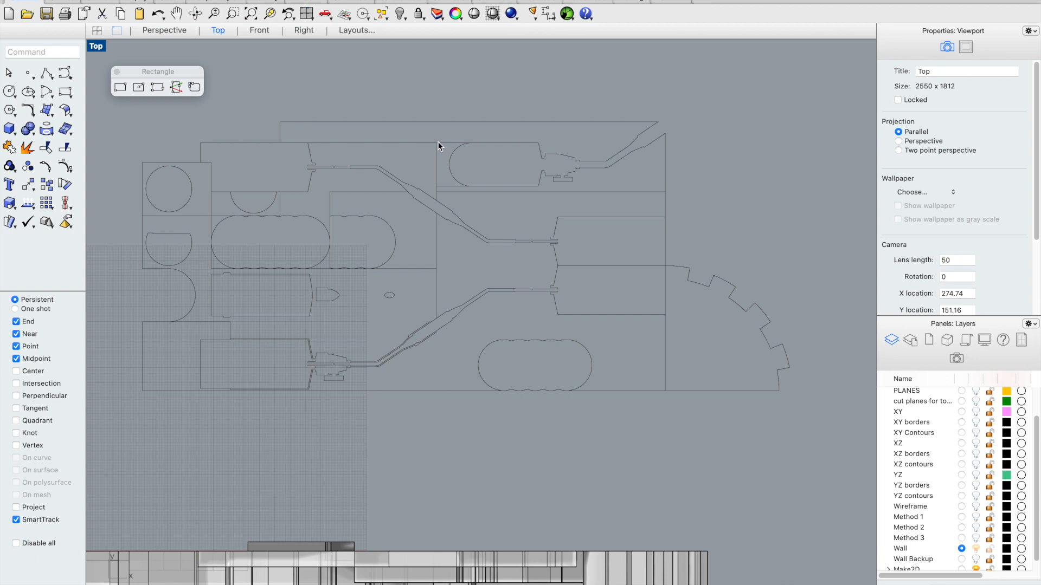
Step: Examine in perspective how the faces of the stacked blocks meet at the wall's upper end above the gear segment
left_click(173, 30)
right_click_drag(495, 219, 425, 203)
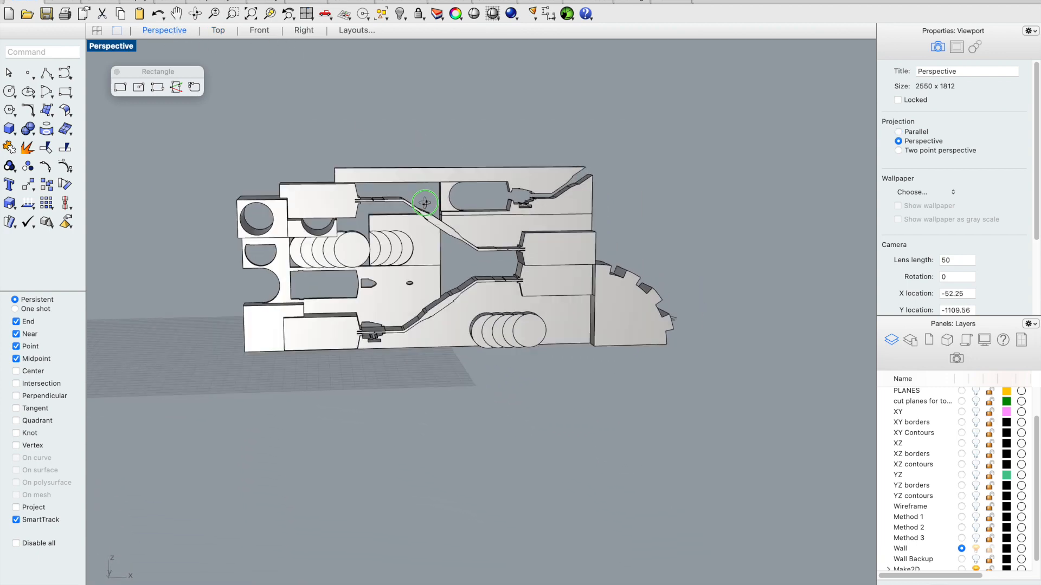
scroll(425, 203, "up", 10)
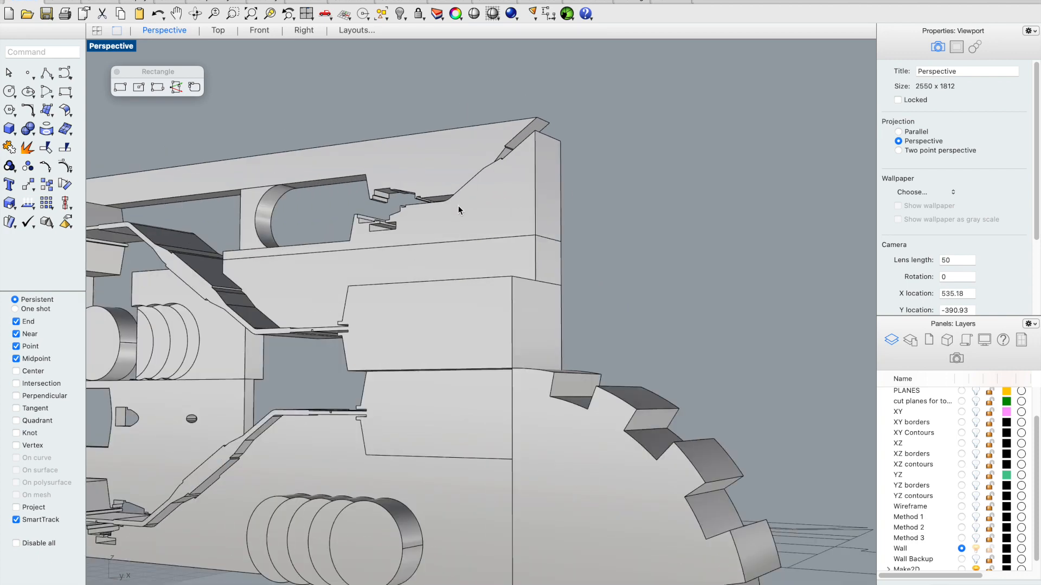
scroll(458, 207, "up", 3)
left_click(477, 212)
left_click(478, 293)
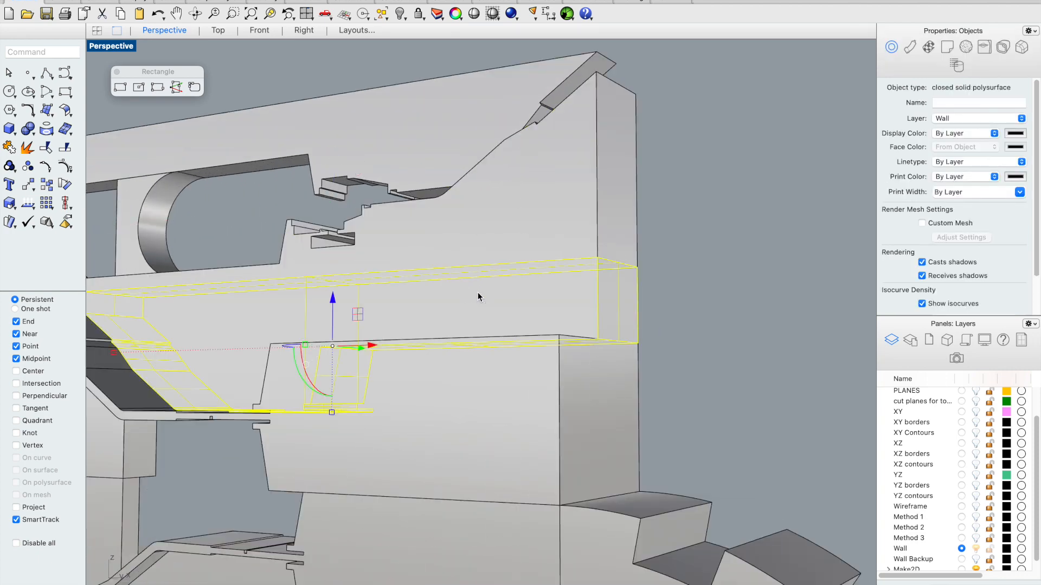
left_click(674, 201)
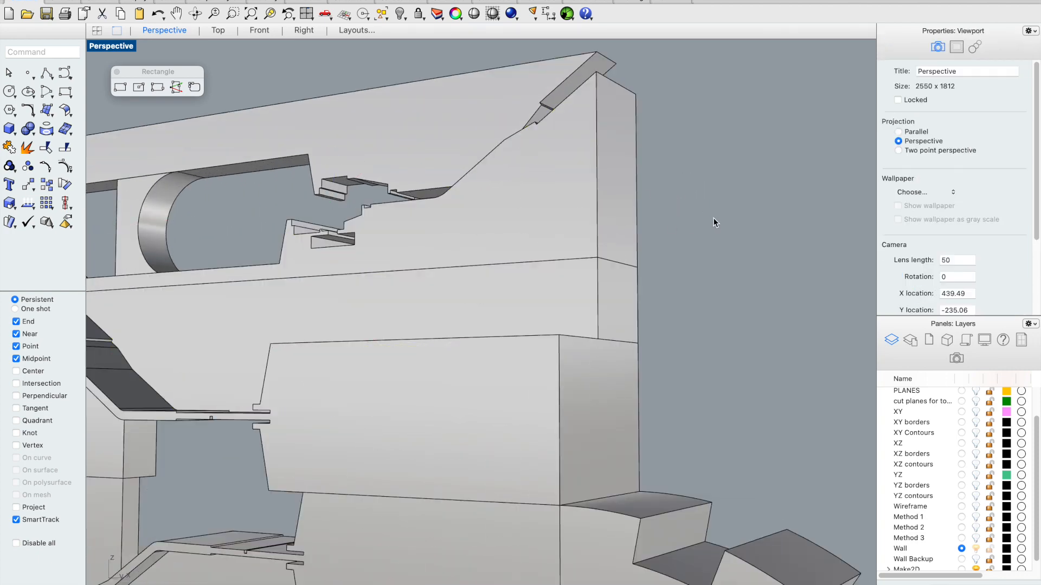
scroll(678, 209, "down", 5)
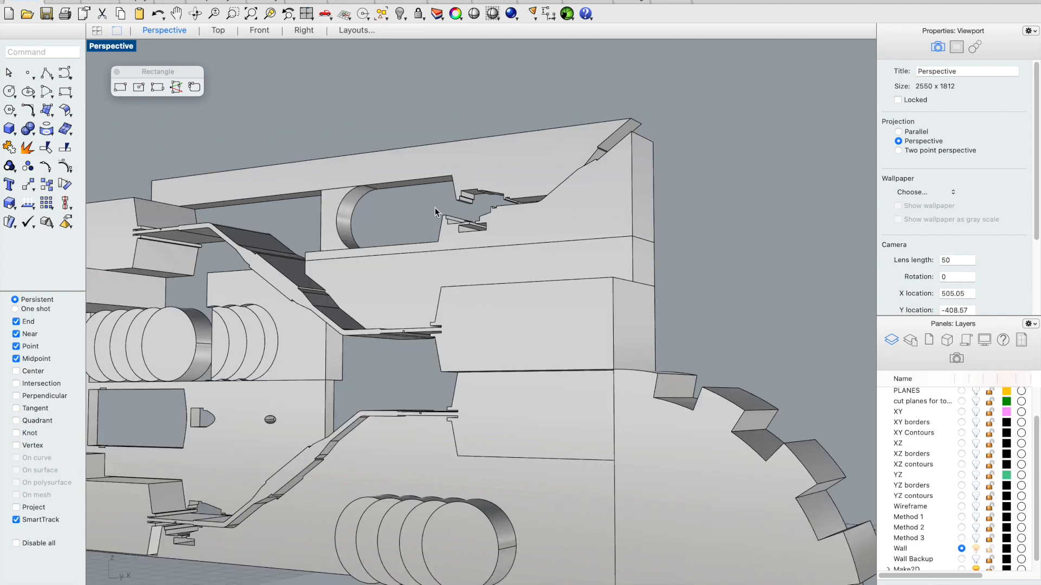
scroll(424, 207, "up", 3)
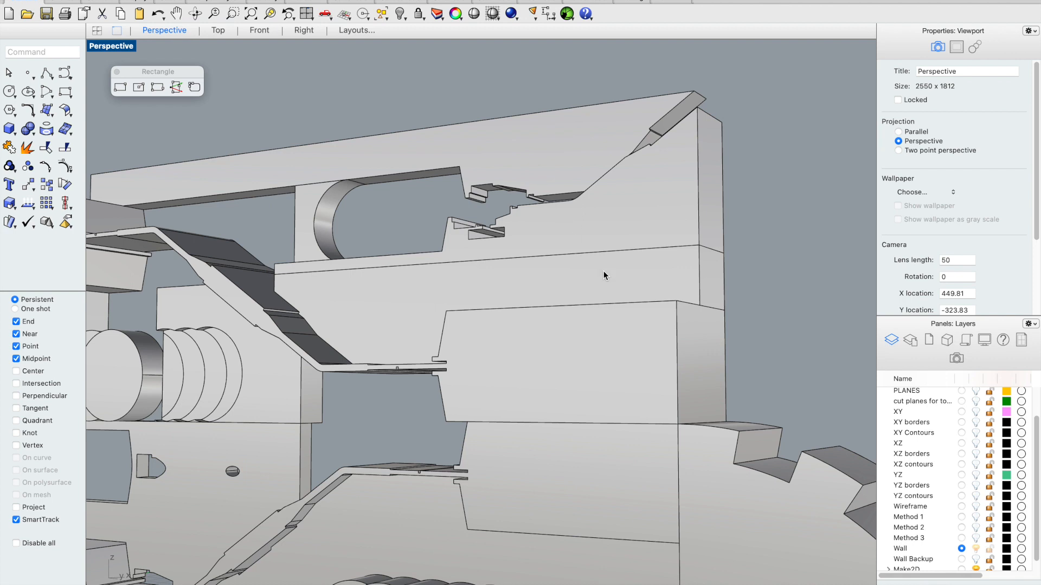
Step: Ungroup the wall's line drawing in the Top view so its curves can be selected individually
left_click(219, 31)
scroll(599, 178, "up", 2)
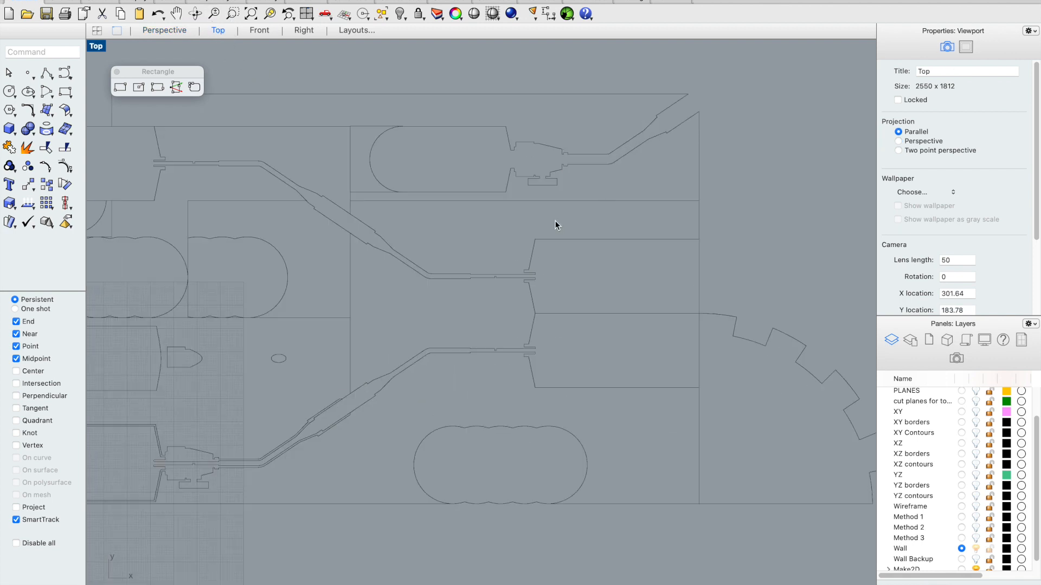
scroll(301, 113, "down", 3)
scroll(355, 119, "up", 3)
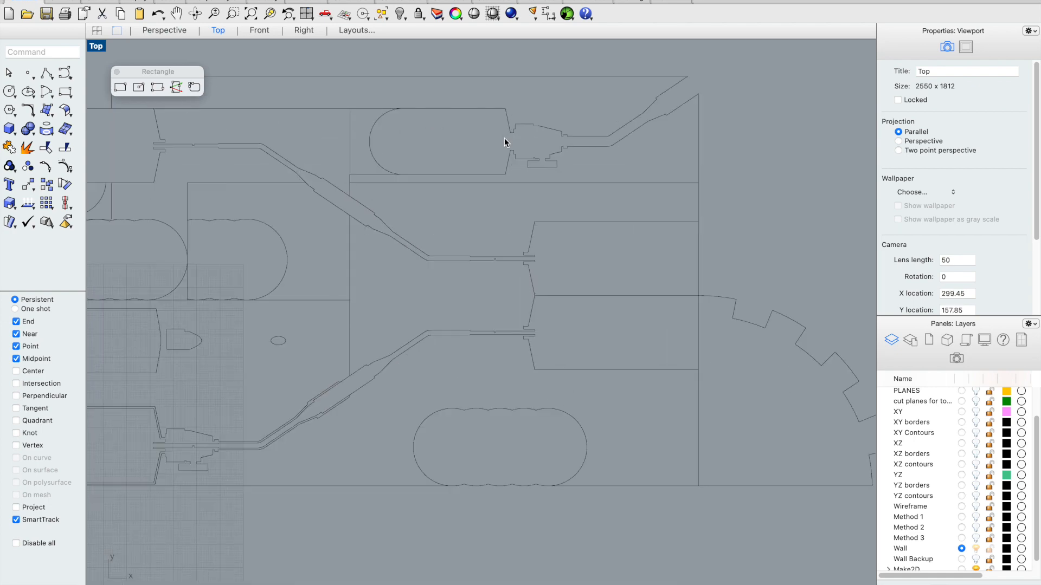
left_click(599, 183)
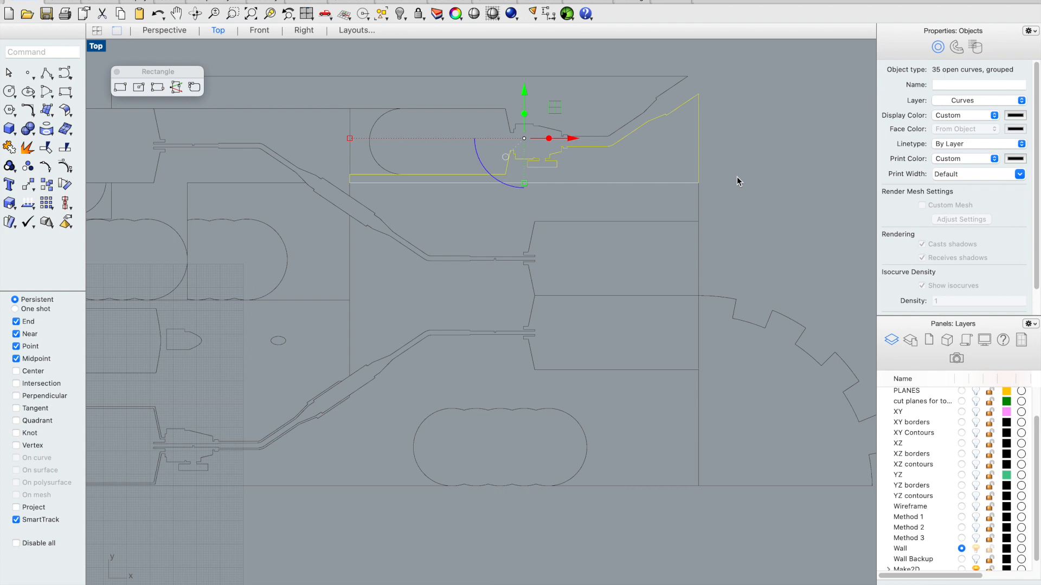
type("ungroup")
key("Return")
key("Escape")
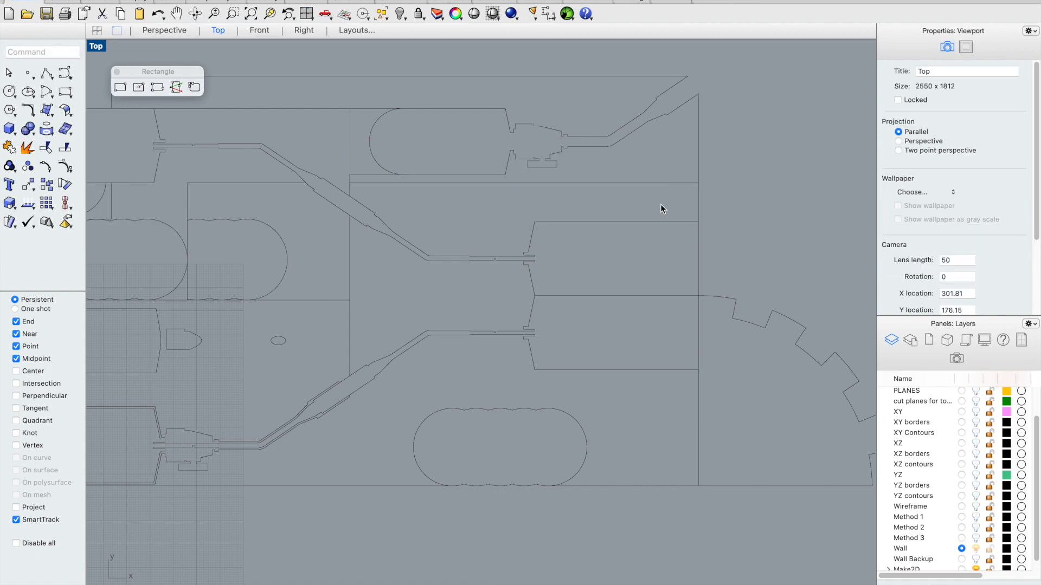
Step: Delete the long horizontal seam line below the rounded slot at the upper end of the elevation drawing
left_click(635, 179)
key("Delete")
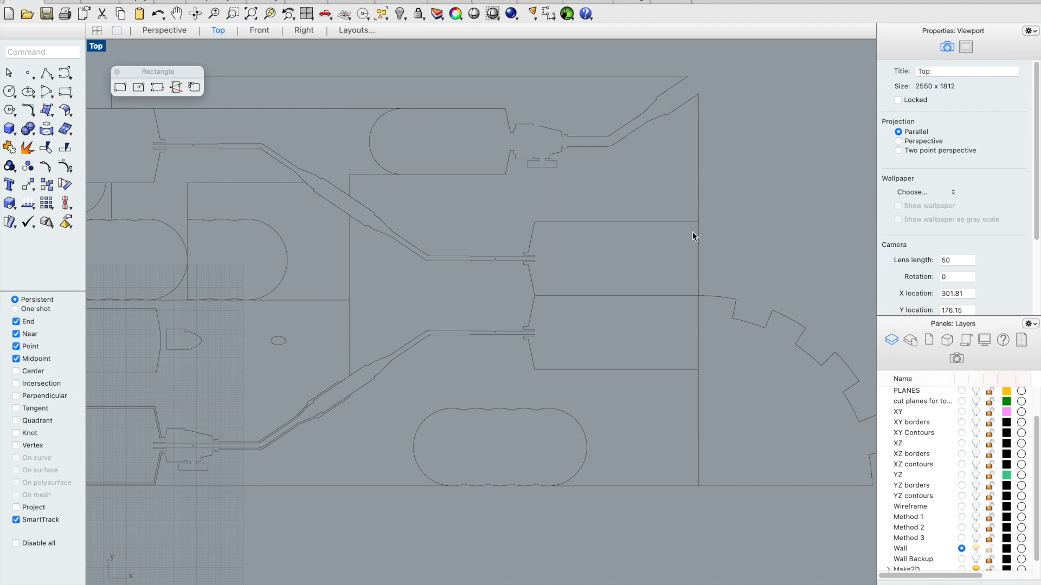
scroll(732, 212, "down", 3)
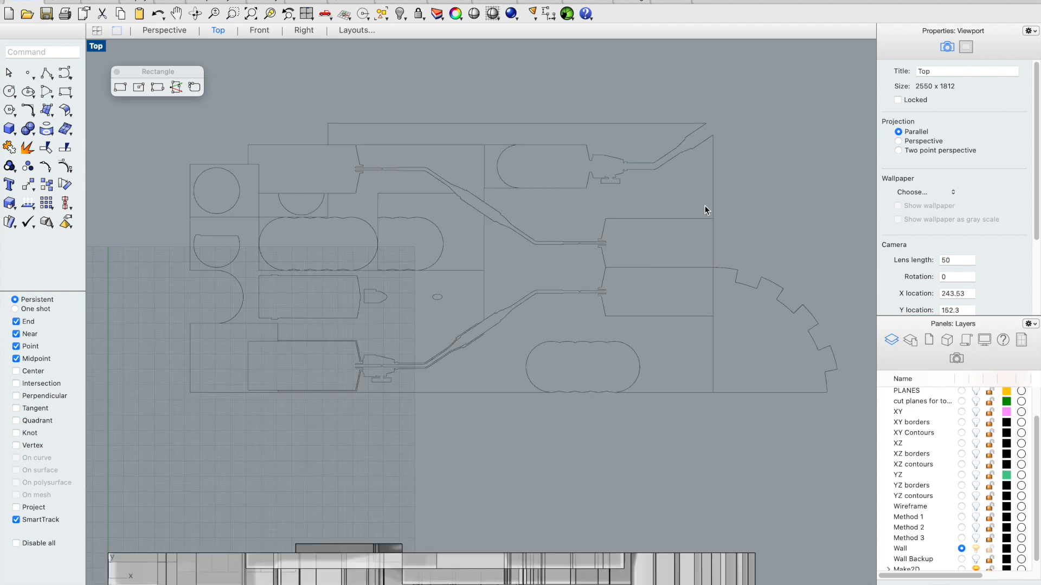
scroll(765, 194, "up", 1)
scroll(765, 194, "down", 1)
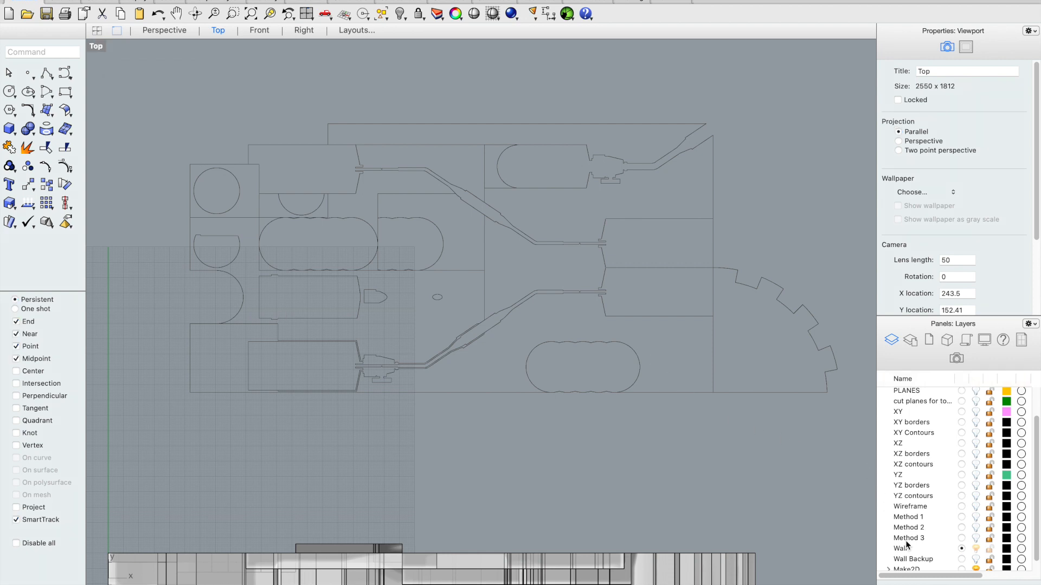
Step: Create a new layer named "Elevation linework"
scroll(909, 518, "down", 1)
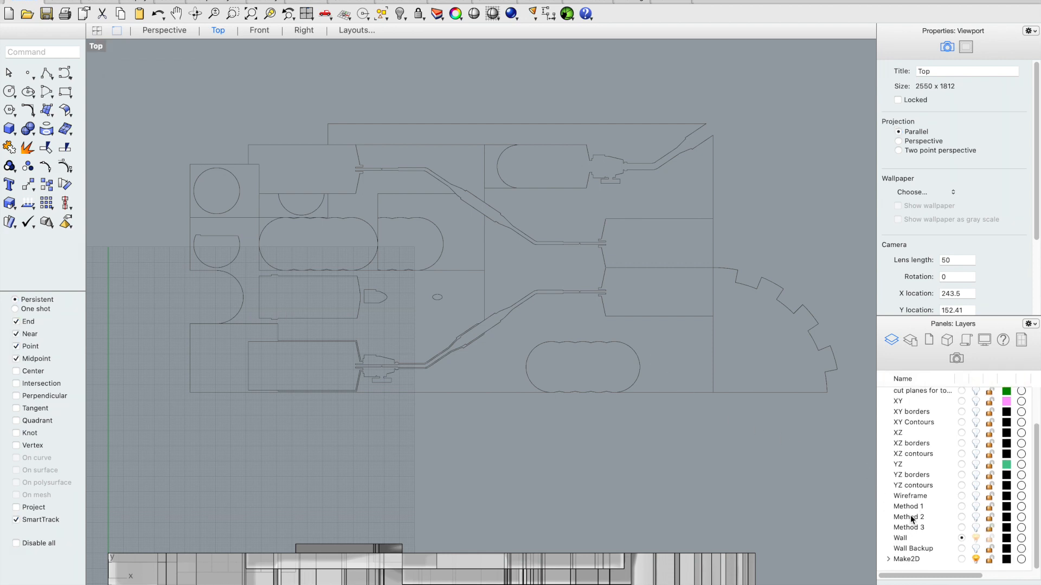
left_click(887, 583)
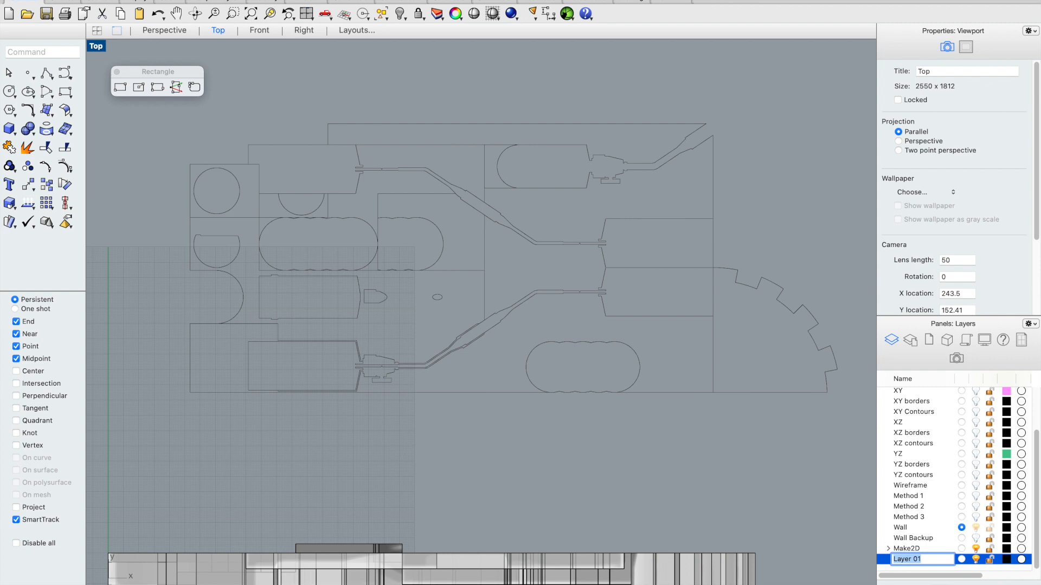
type("Elevatin")
key("BackSpace")
key("BackSpace")
key("BackSpace")
type("tion linework")
key("Return")
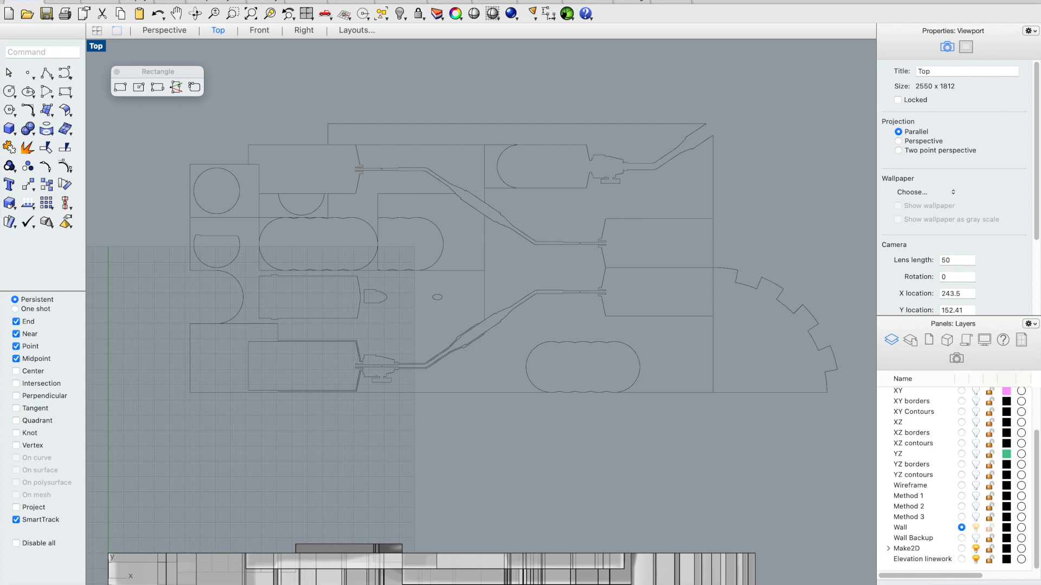
Step: Assign all curves of the wall's line drawing to the Elevation linework layer and clear the selection
scroll(513, 479, "down", 2)
mouse_move(785, 151)
left_mouse_down()
mouse_move(352, 379)
mouse_move(219, 422)
left_mouse_up()
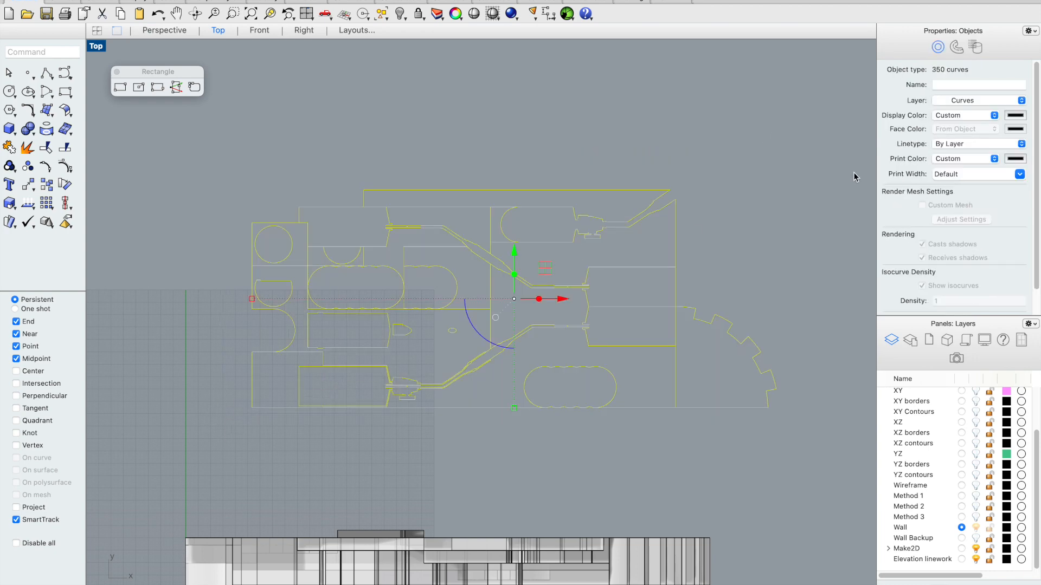
left_click(981, 101)
left_click(967, 113)
left_click(728, 194)
scroll(344, 303, "down", 2)
scroll(461, 430, "up", 3)
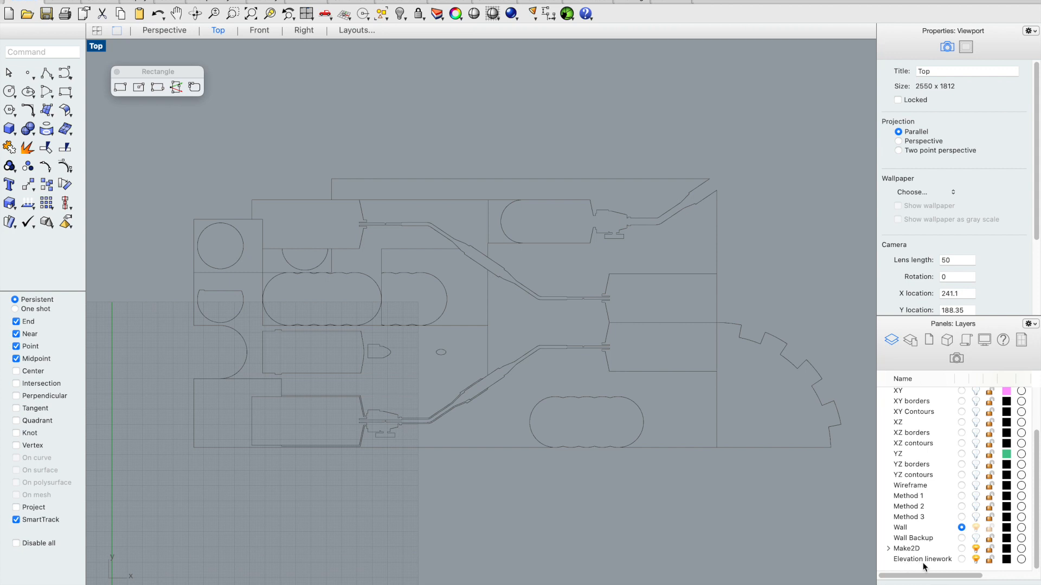
left_click(742, 337)
left_click(703, 281)
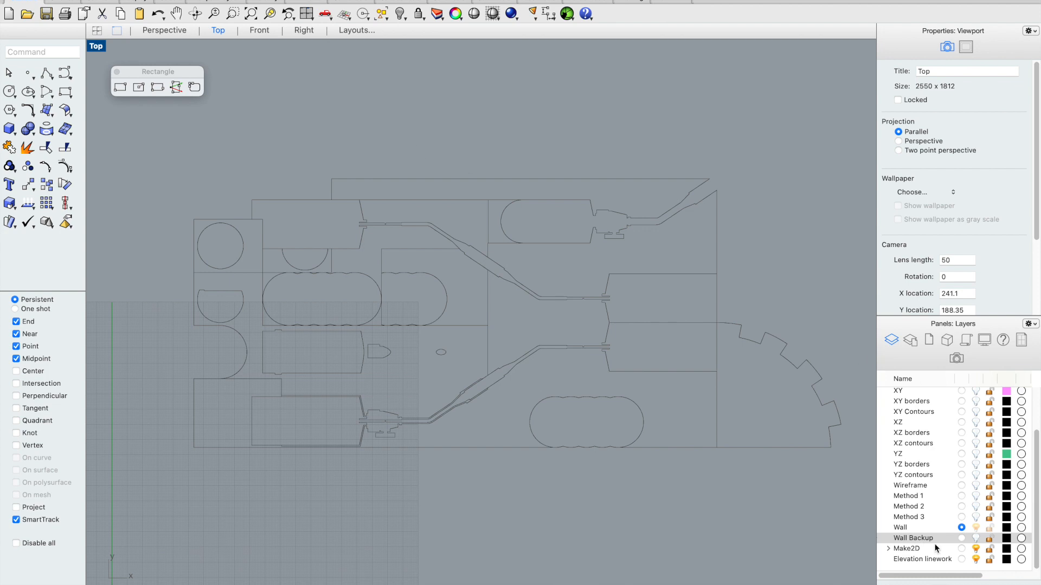
Step: Delete the Make2D layer and hide the Elevation linework layer
left_click(966, 552)
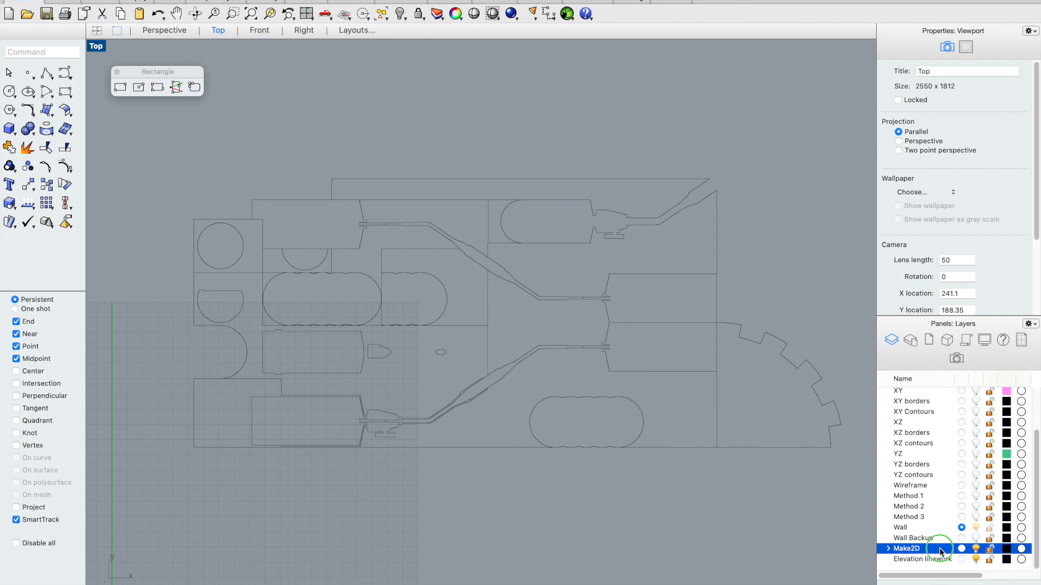
right_click(946, 551)
left_click(840, 359)
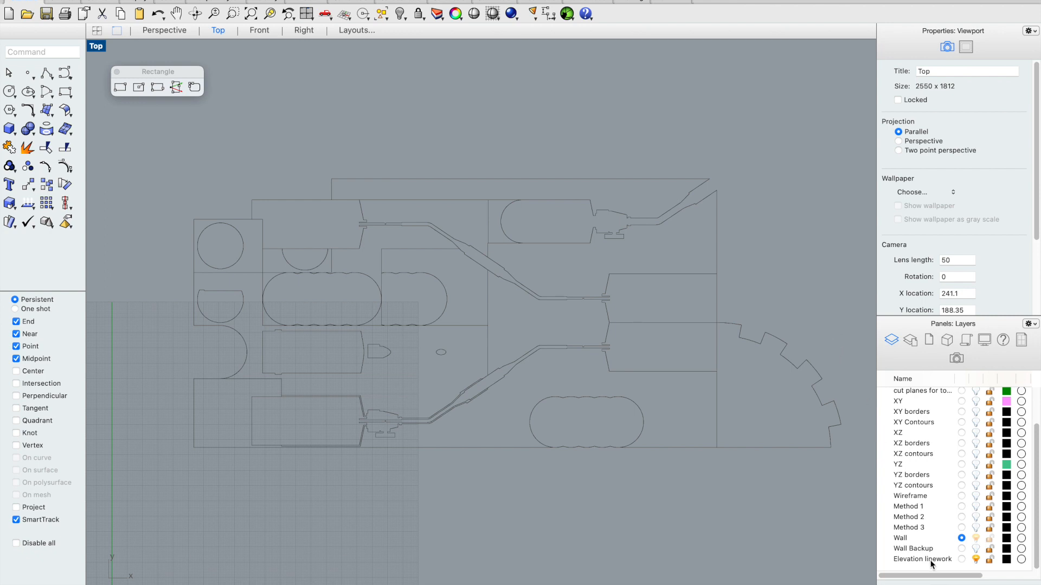
left_click(975, 560)
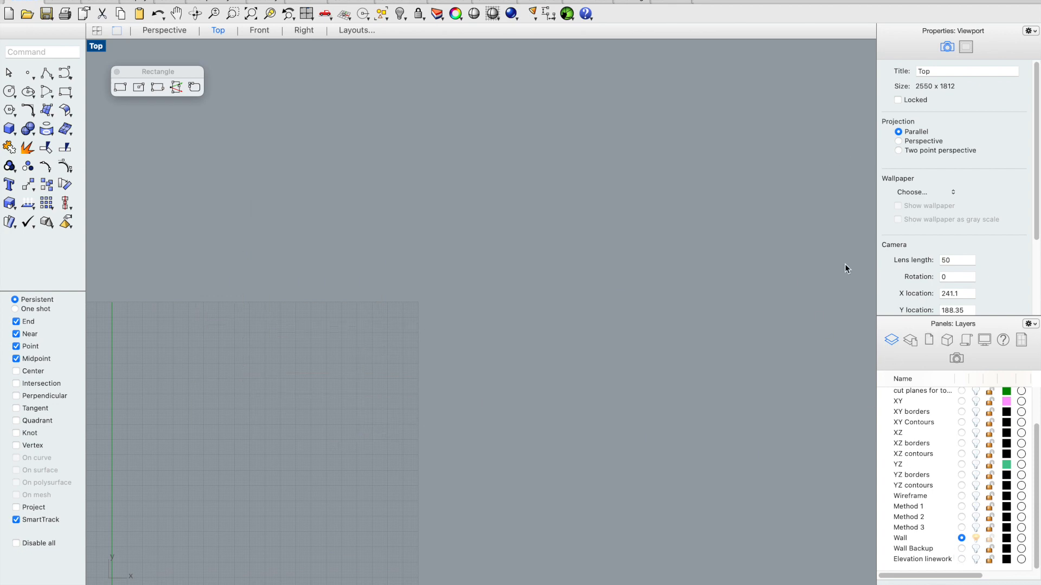
Step: Create a layer named "Uncut Wall" and assign the whole 3D wall, selected in perspective, to it
left_click(157, 30)
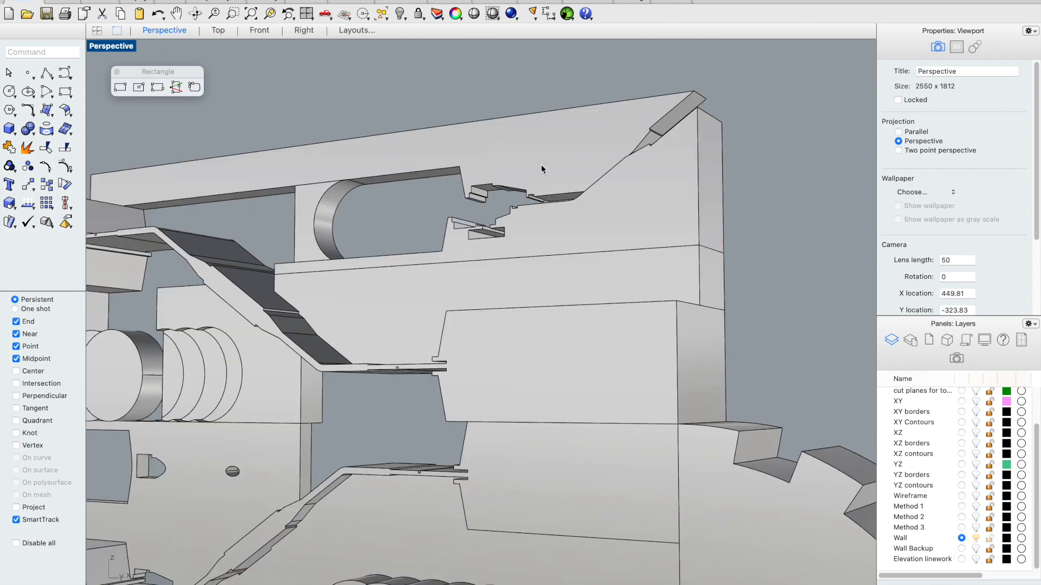
scroll(558, 168, "down", 5)
right_click_drag(578, 174, 495, 132)
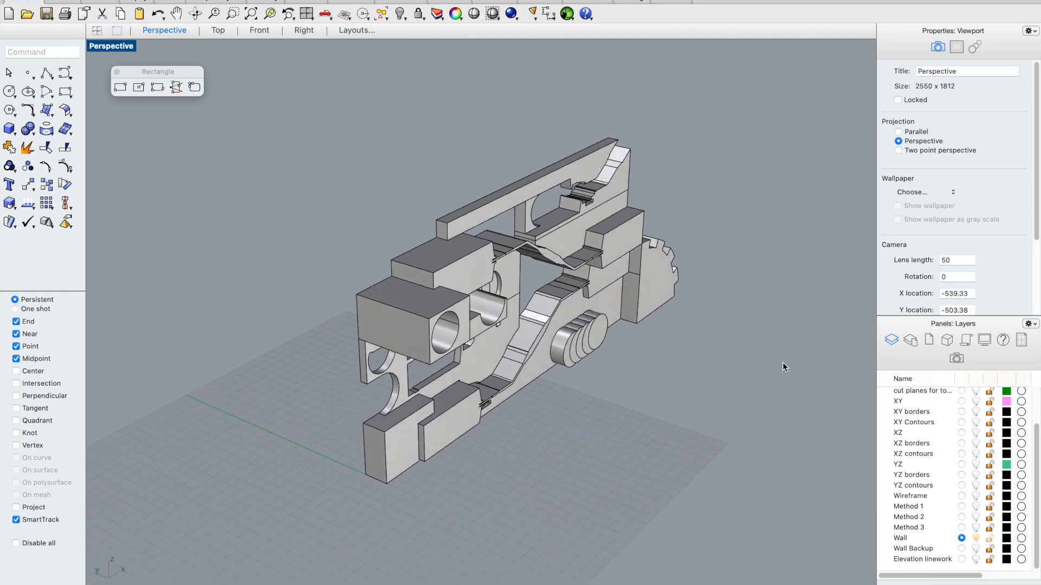
scroll(486, 247, "up", 2)
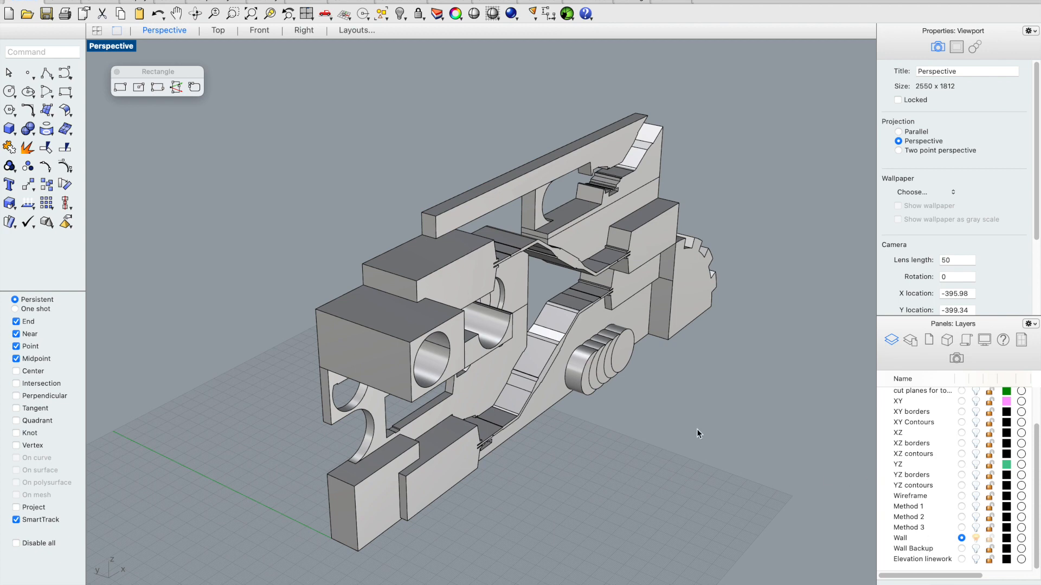
left_click_drag(282, 80, 819, 570)
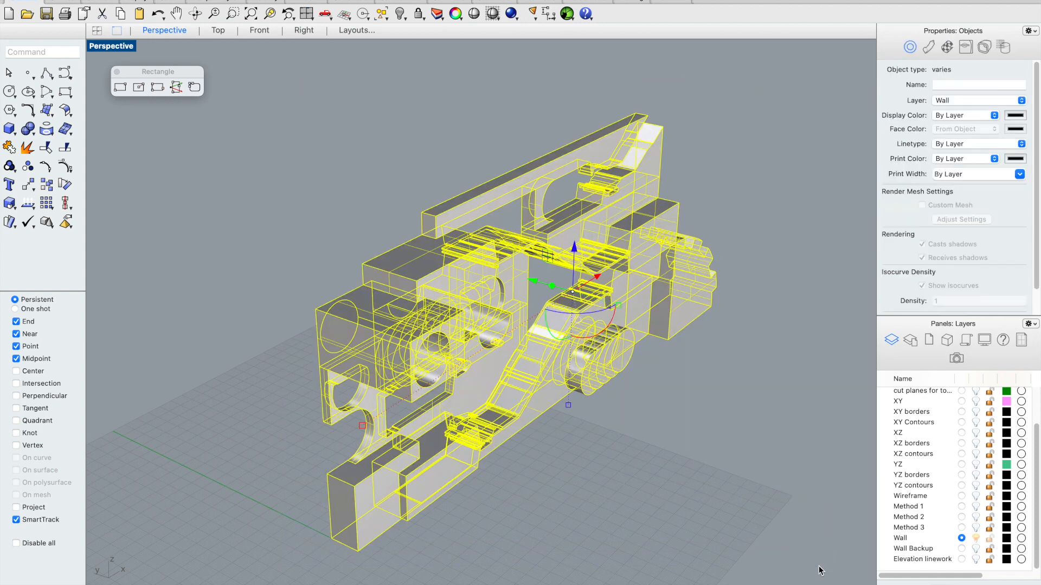
left_click(886, 584)
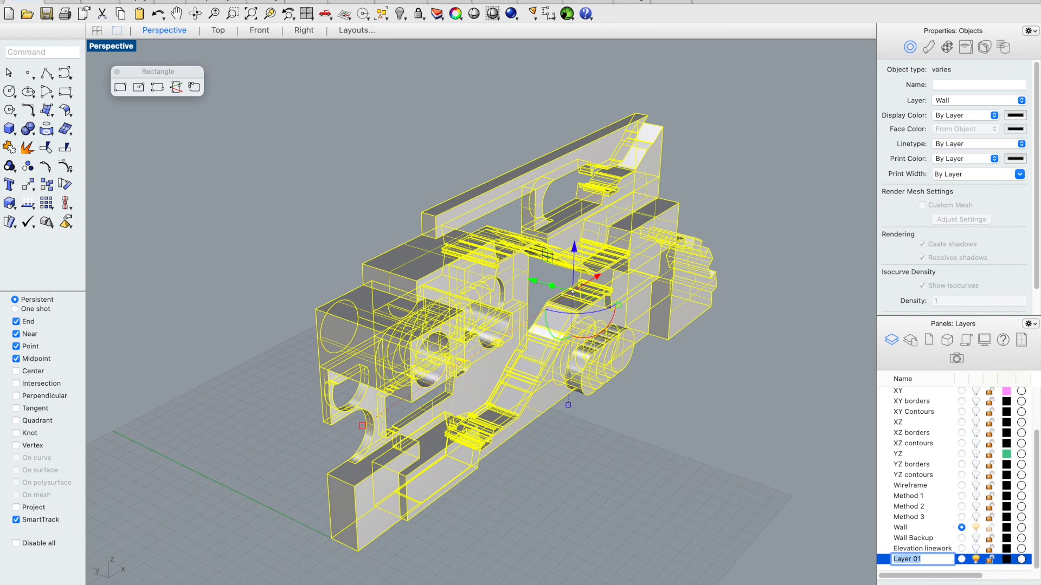
type("Uncut Wall")
key("Return")
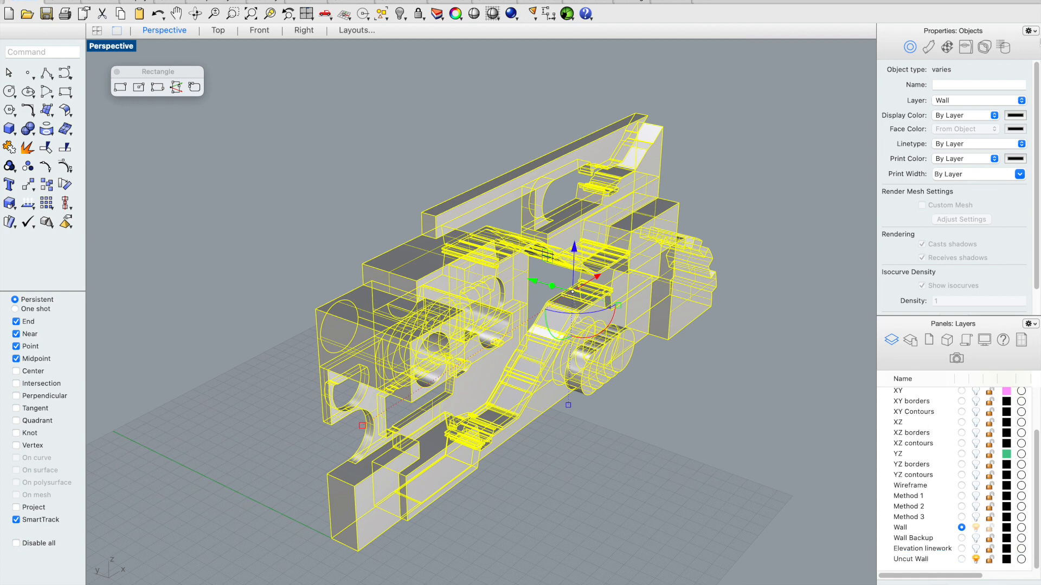
left_click(1008, 103)
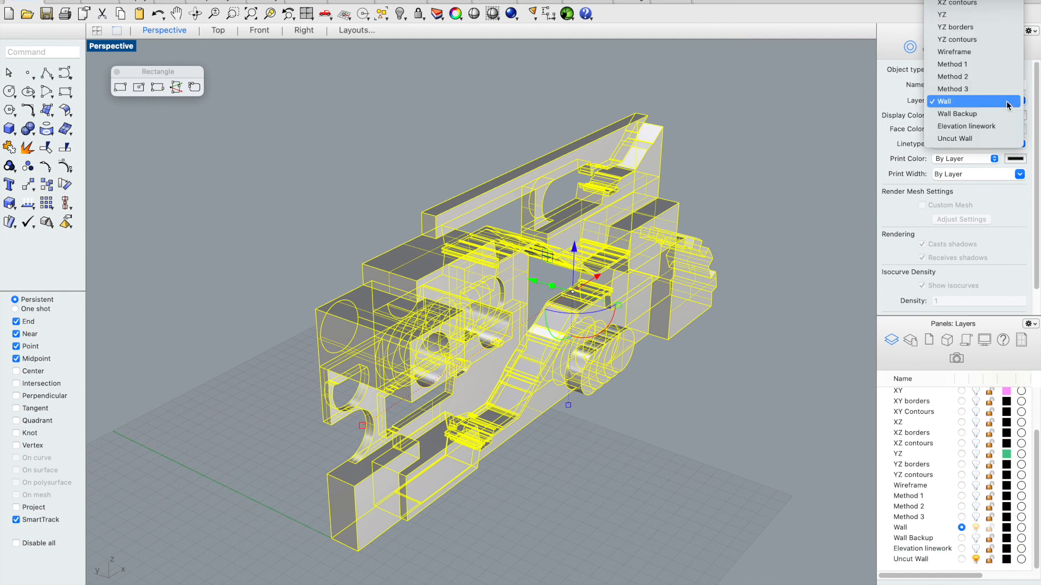
left_click(994, 138)
left_click(834, 217)
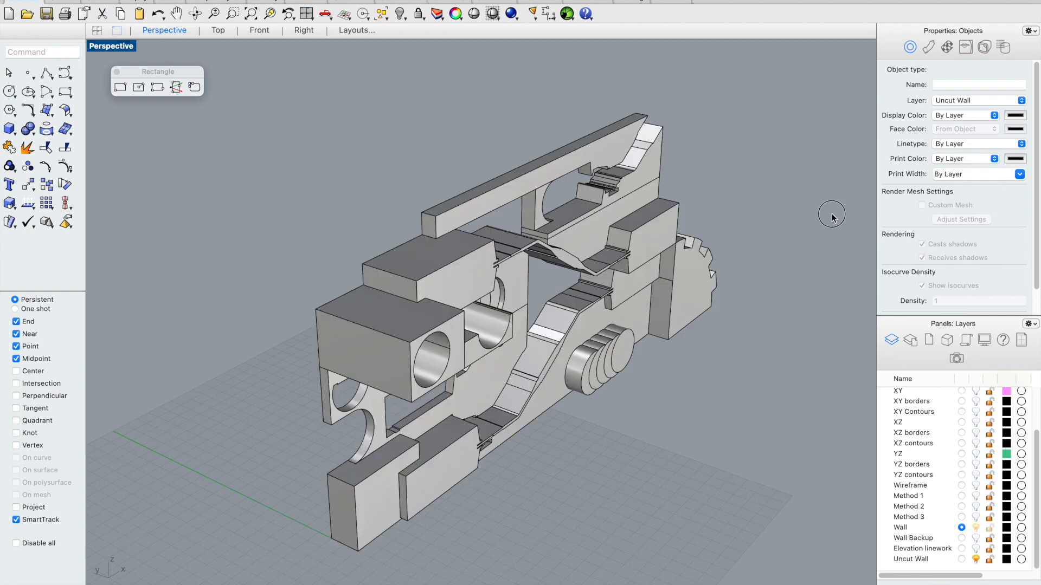
Step: Place the Uncut Wall layer above Elevation linework in the layer list and hide it
left_click(934, 558)
left_click_drag(931, 558, 928, 548)
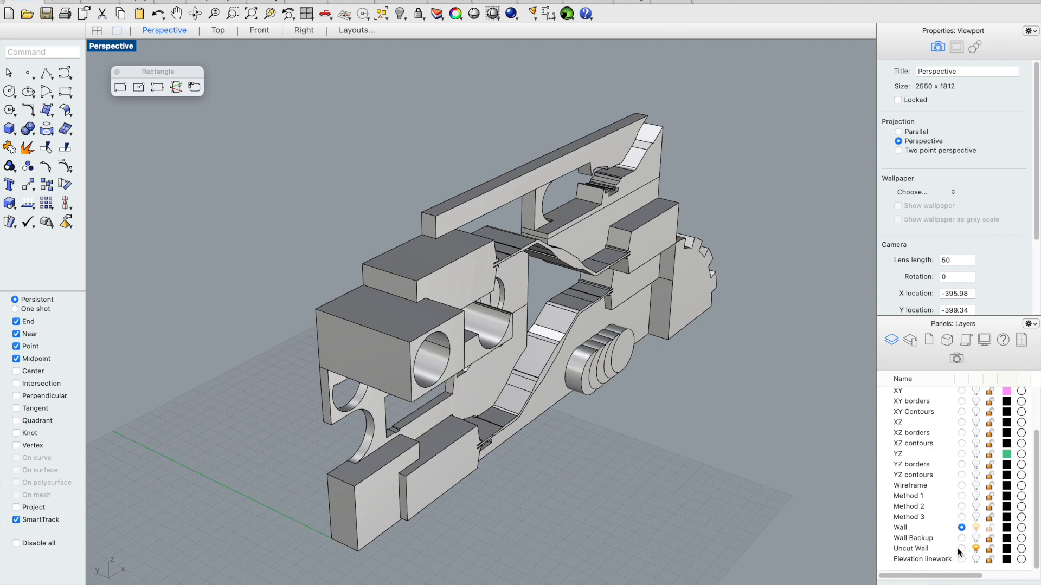
left_click(976, 549)
Step: Create a layer named "Section Wall" and assign all visible wall objects to it
left_click(885, 583)
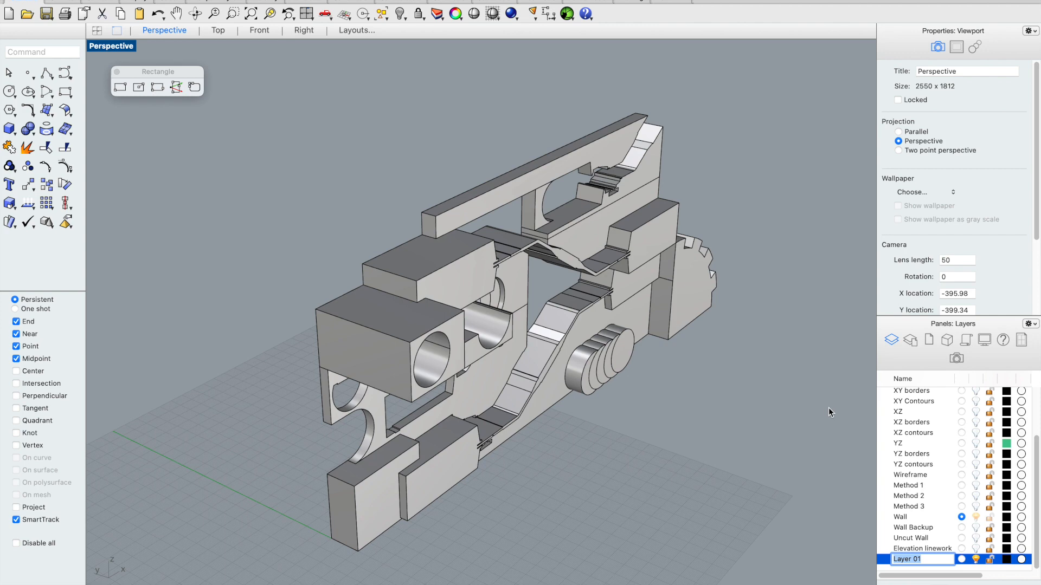
type("Section Wall")
key("Return")
left_click_drag(261, 113, 811, 539)
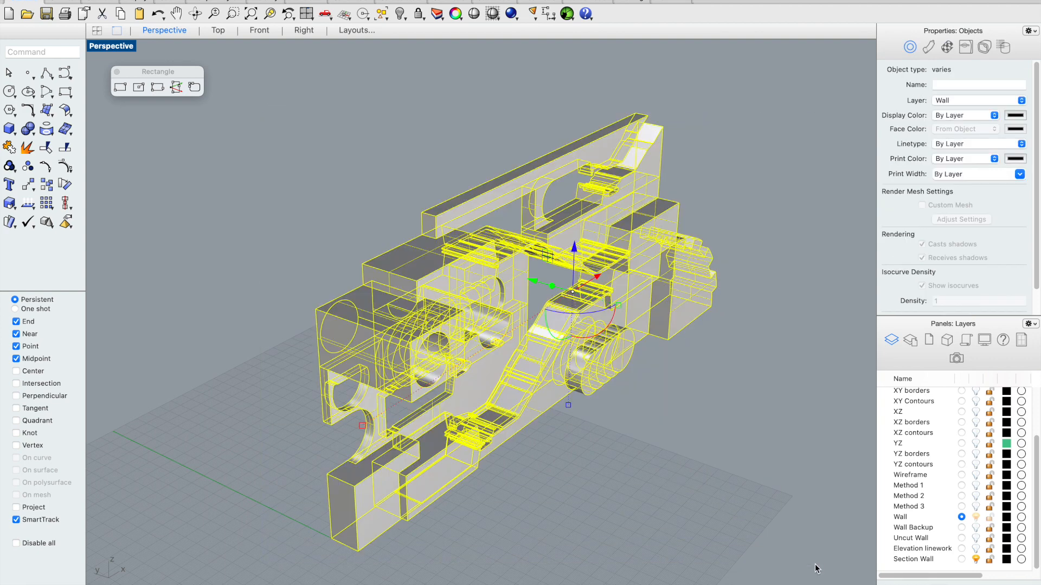
left_click(958, 102)
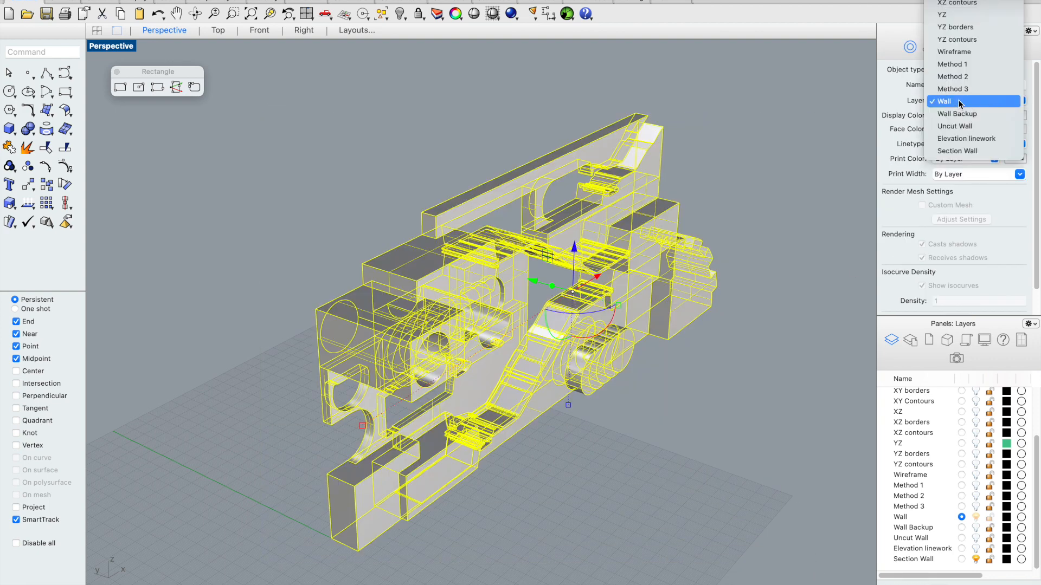
left_click(972, 152)
left_click(766, 157)
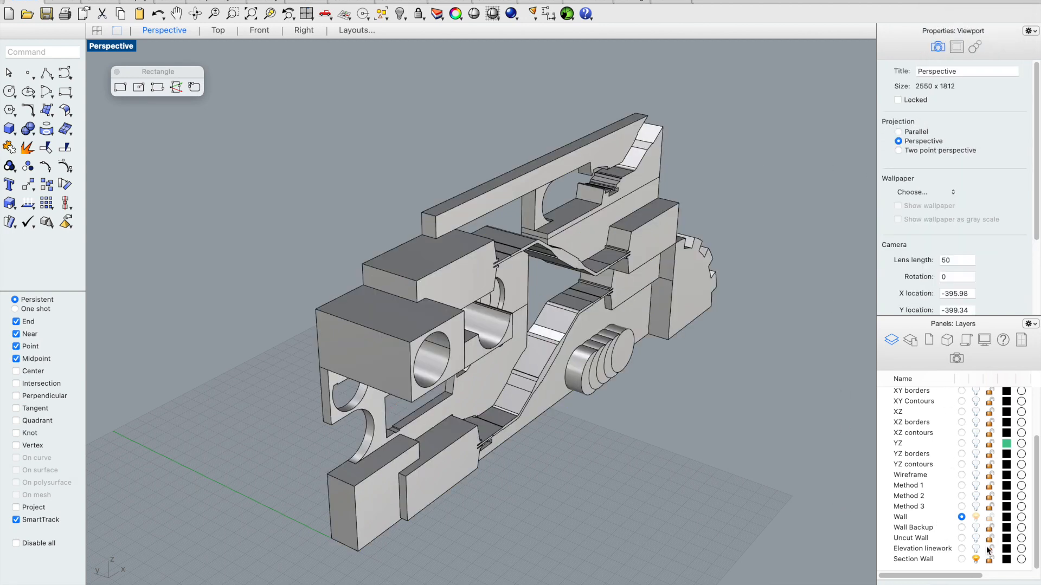
Step: Check the Section Wall and Uncut Wall layers by toggling their visibility, and make Section Wall the current layer
left_click(961, 559)
left_click(961, 475)
left_click(976, 559)
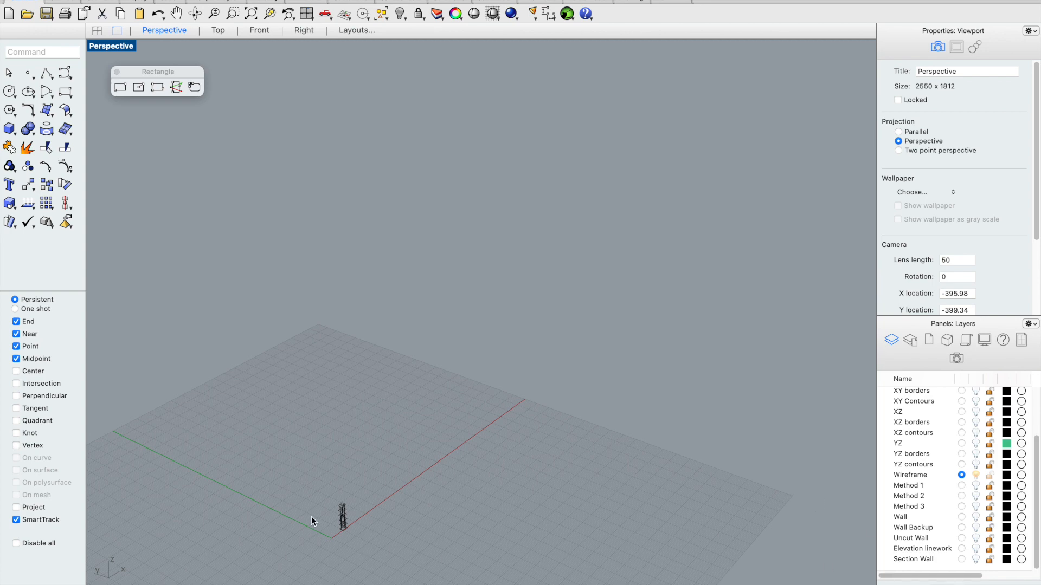
left_click(975, 559)
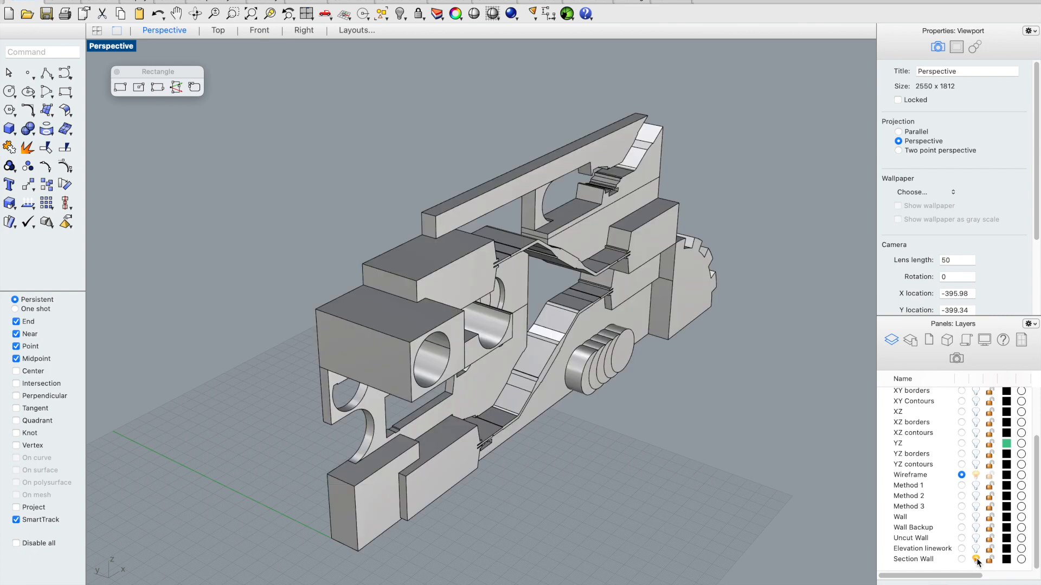
left_click(976, 559)
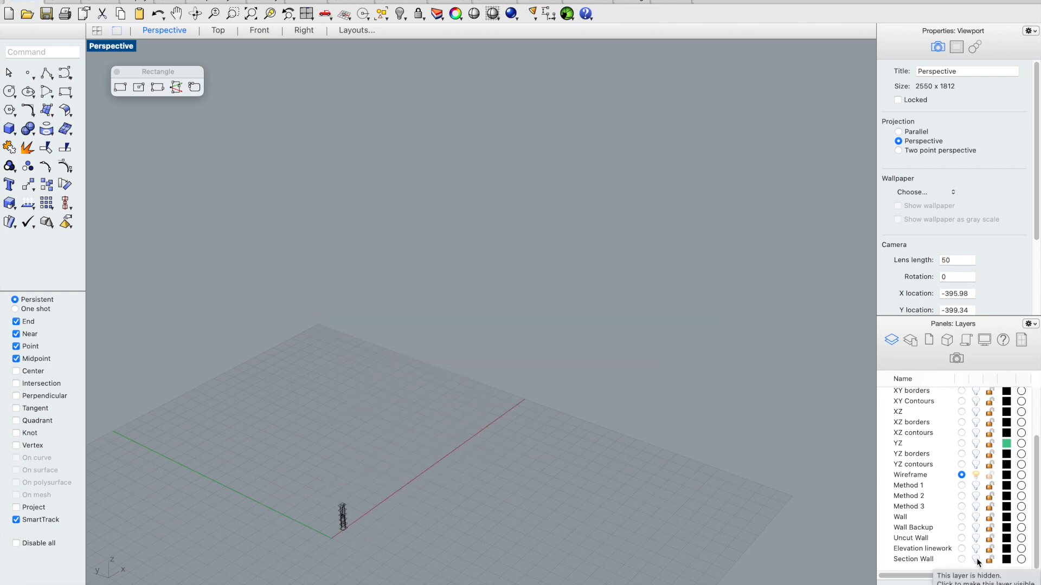
left_click(976, 538)
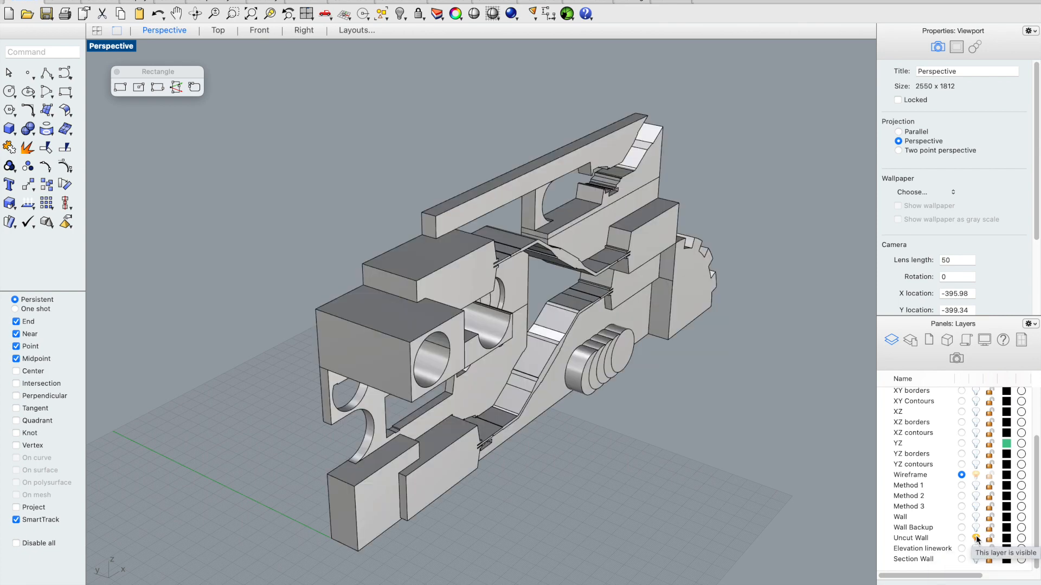
left_click(976, 538)
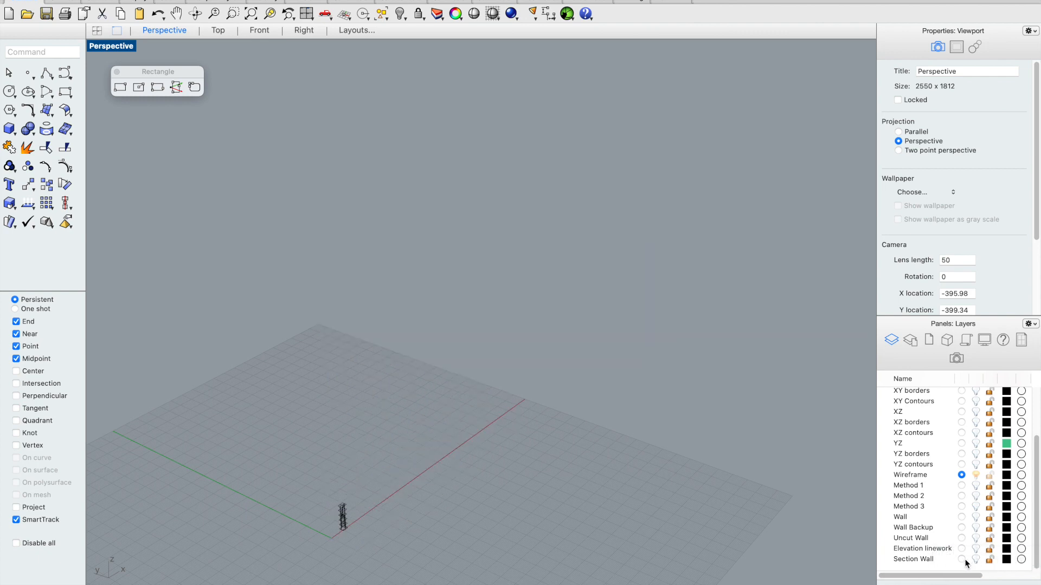
left_click(962, 559)
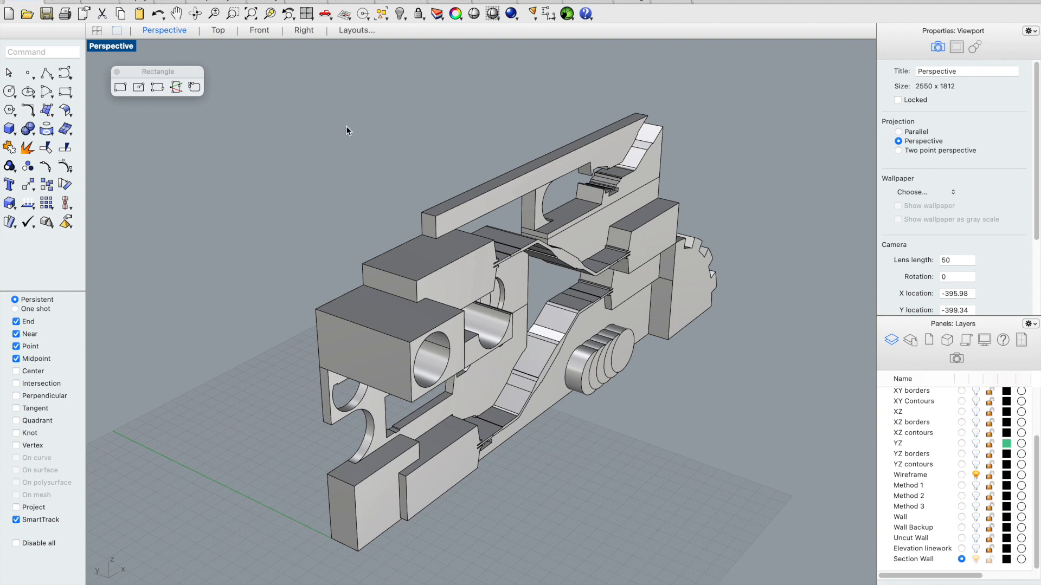
Step: Create a vertical clipping plane across the end face of the large block with the circular hole
right_click_drag(345, 148, 349, 182)
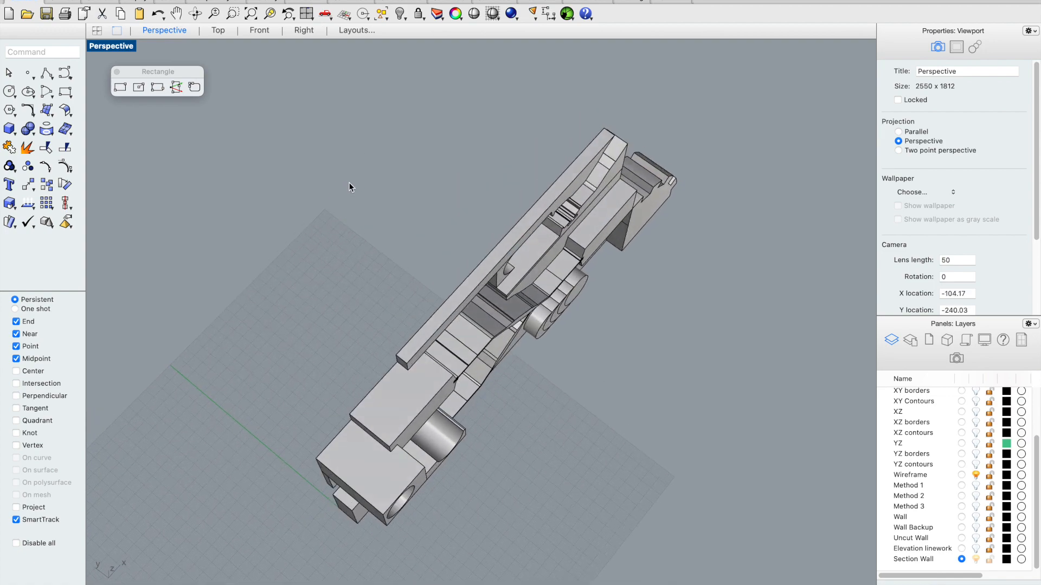
scroll(349, 182, "down", 2)
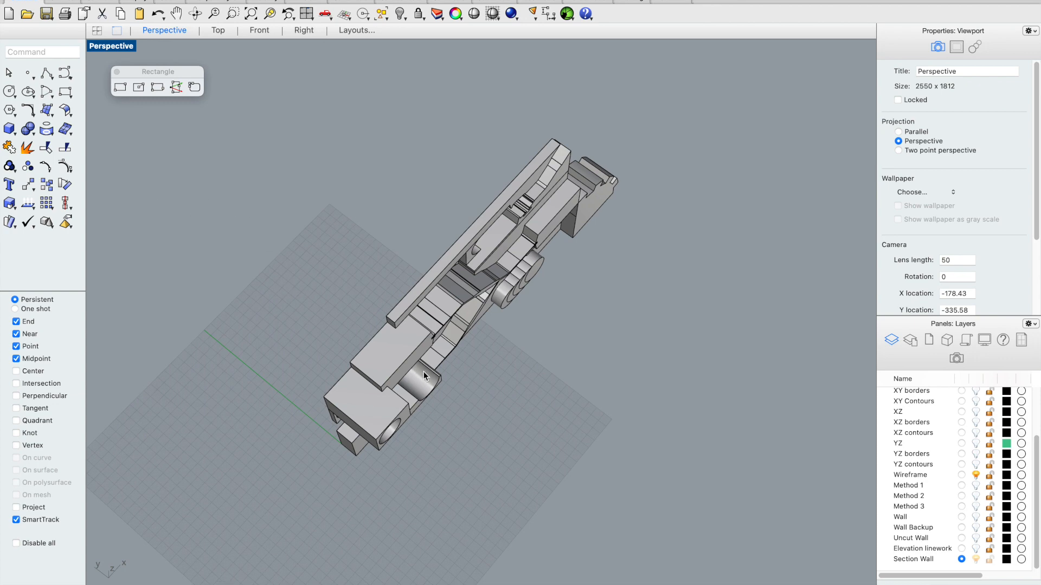
right_click_drag(265, 269, 273, 235)
scroll(333, 294, "up", 4)
type("ClippingPlane")
key("Return")
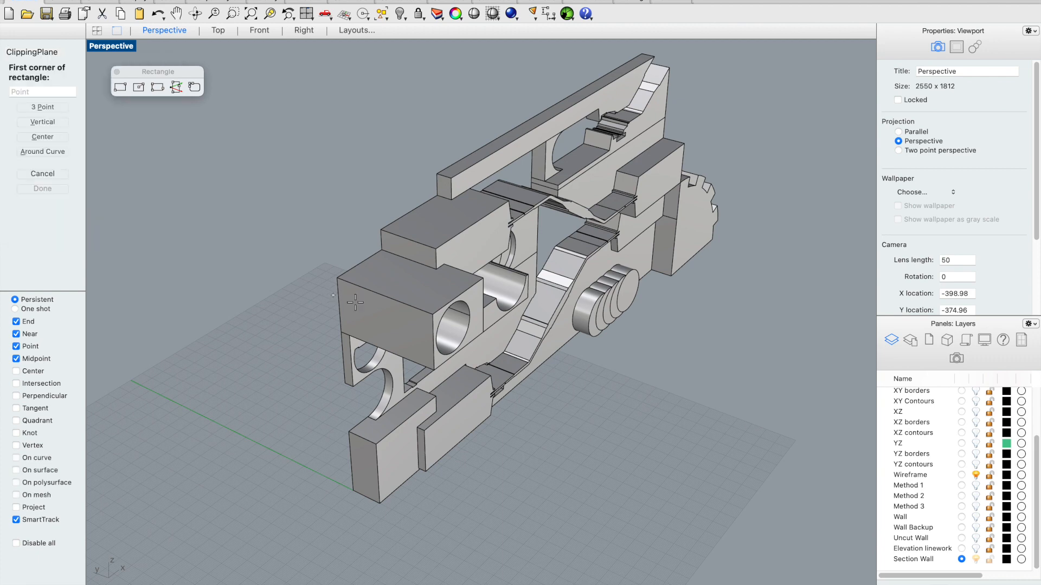
left_click(48, 122)
left_click(337, 278)
left_click(432, 314)
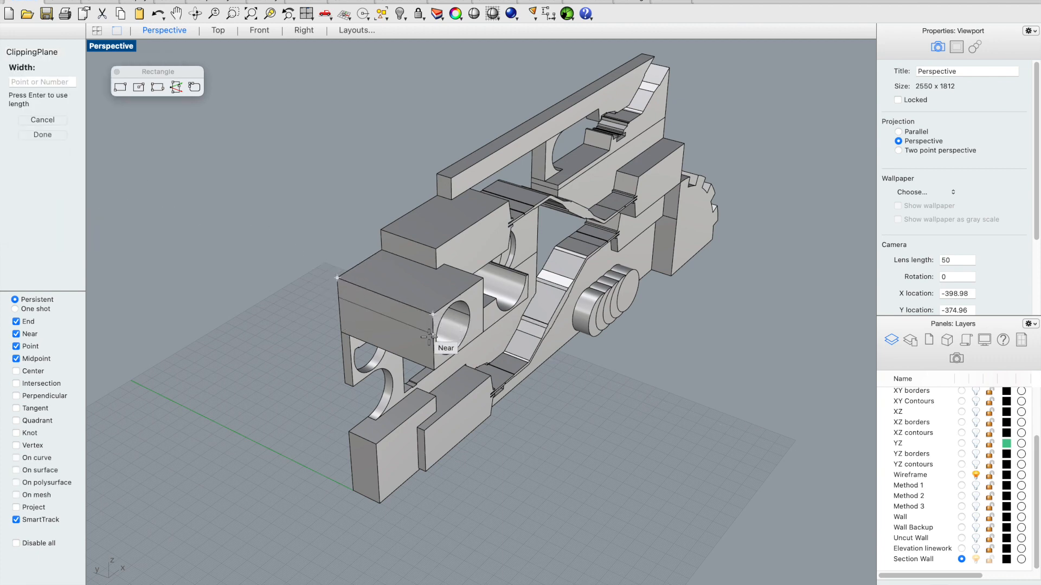
left_click(436, 371)
Step: Allow Others in the selection filter, select the clipping plane and flip its direction
scroll(427, 372, "down", 3)
right_click_drag(368, 355, 363, 349, "shift")
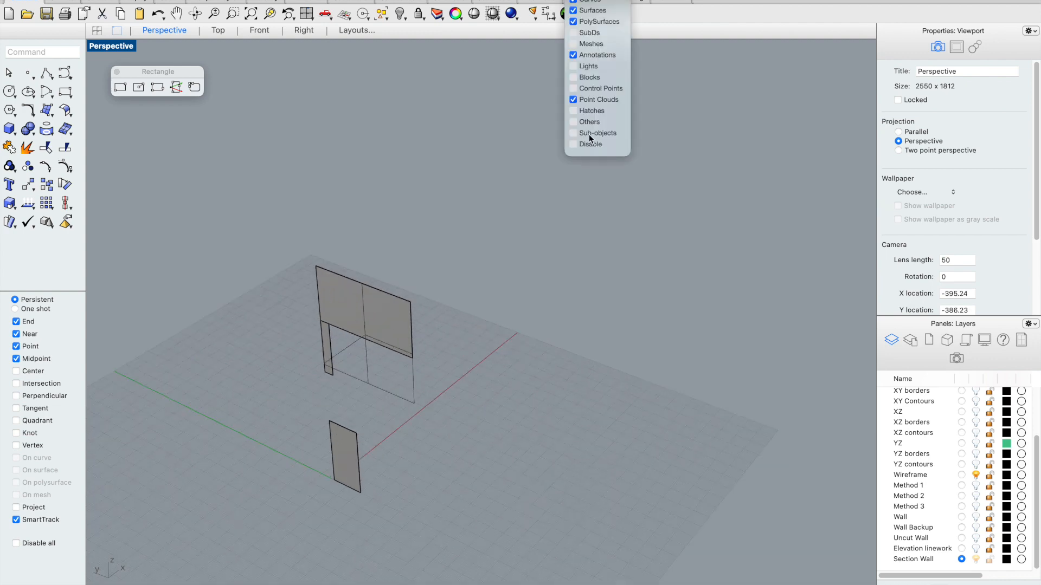
left_click(588, 122)
left_click(521, 235)
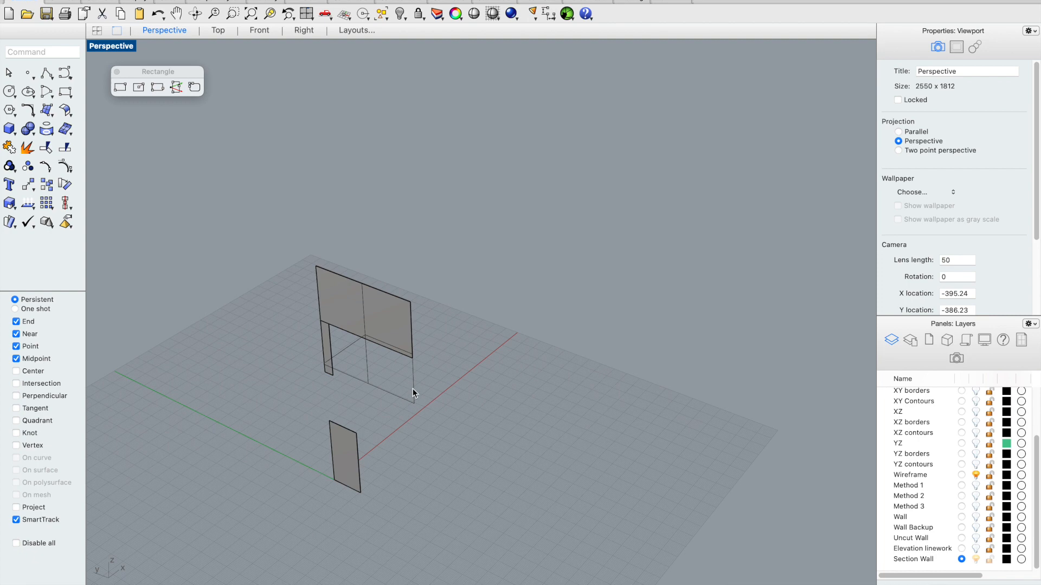
left_click(412, 388)
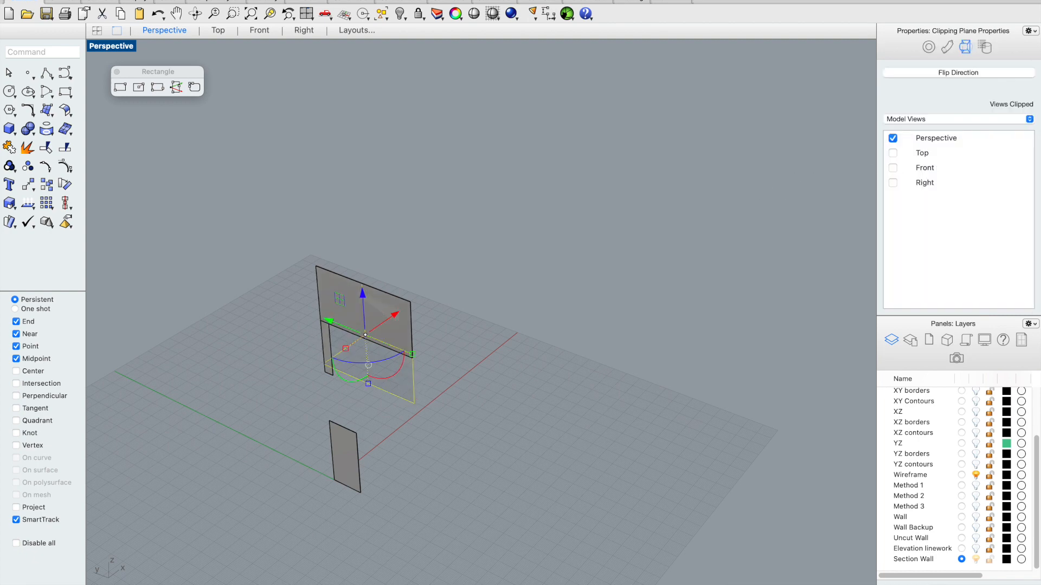
left_click(978, 74)
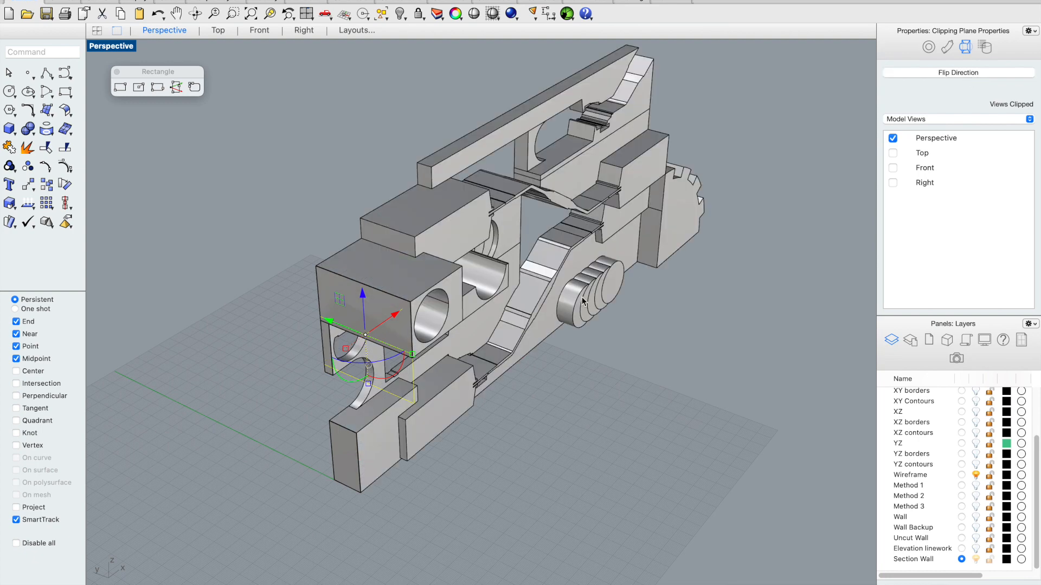
Step: Move the clipping plane along the wall's length past the large end blocks and inspect the cut from several angles
left_click_drag(395, 319, 540, 247)
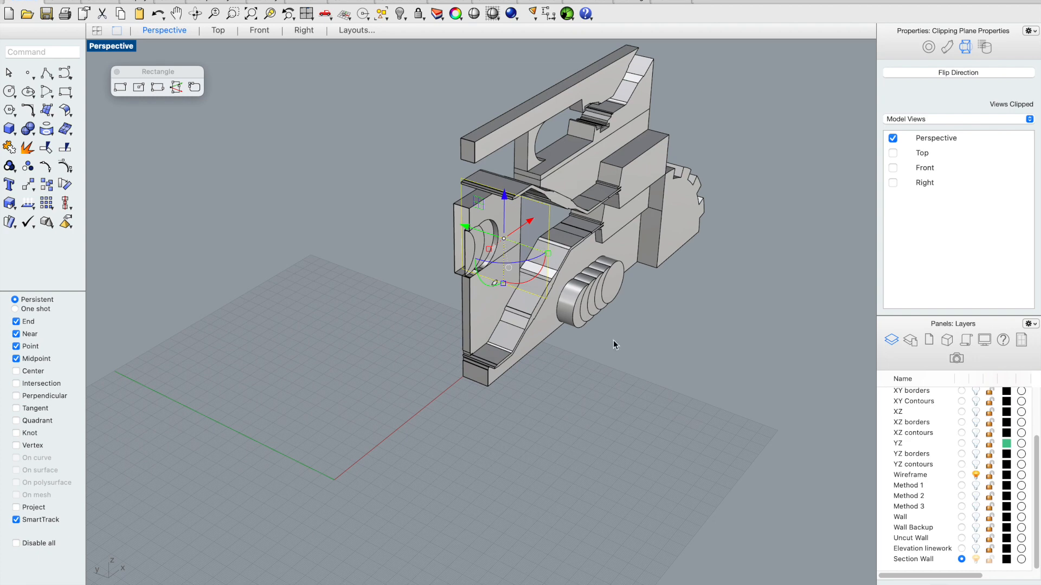
right_click_drag(615, 366, 427, 225)
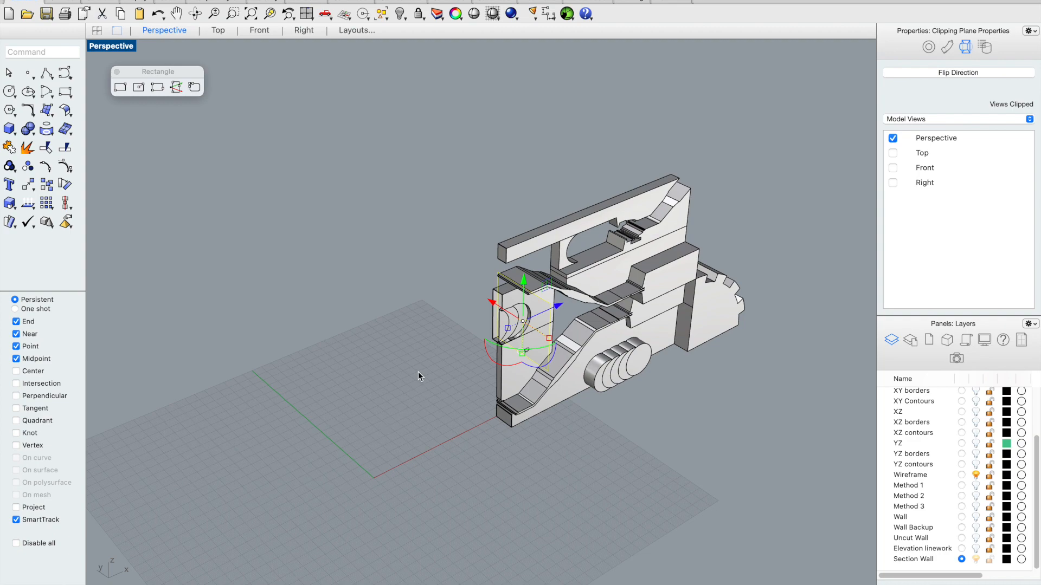
right_click_drag(413, 340, 400, 388)
right_click_drag(470, 325, 408, 372)
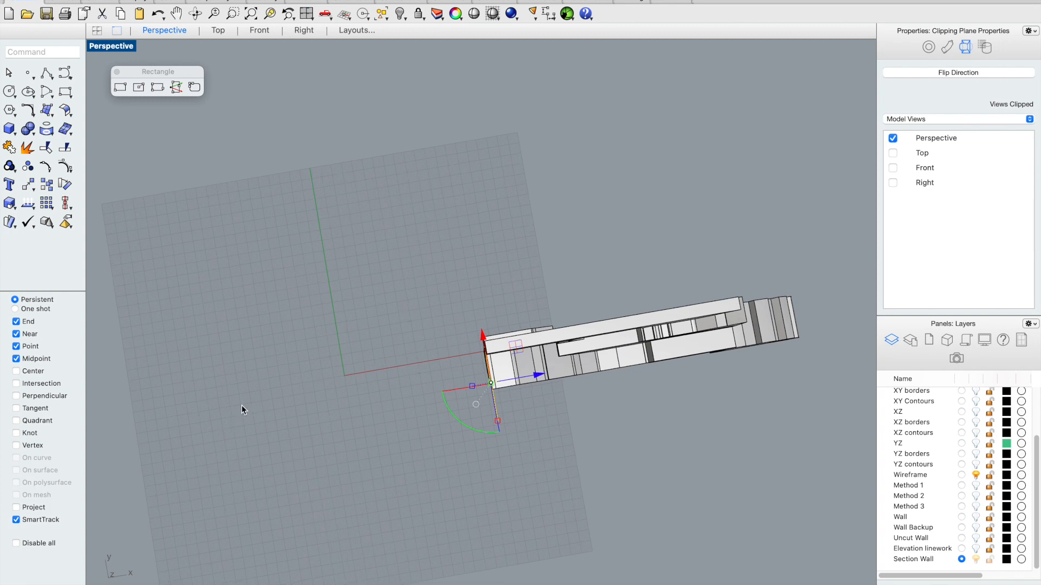
right_click_drag(563, 288, 579, 186)
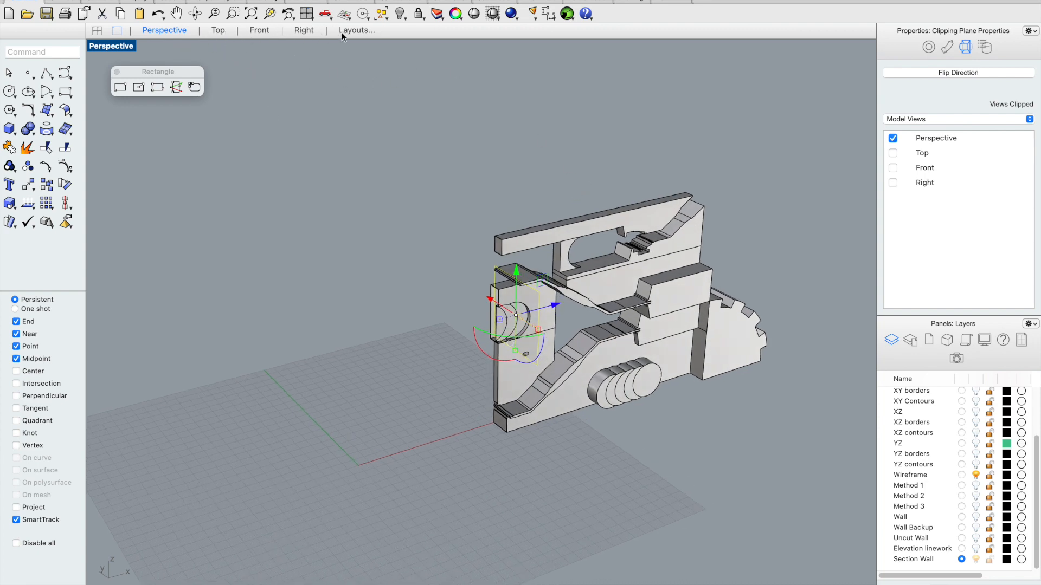
Step: Change the Right viewport to the Left view
left_click(304, 32)
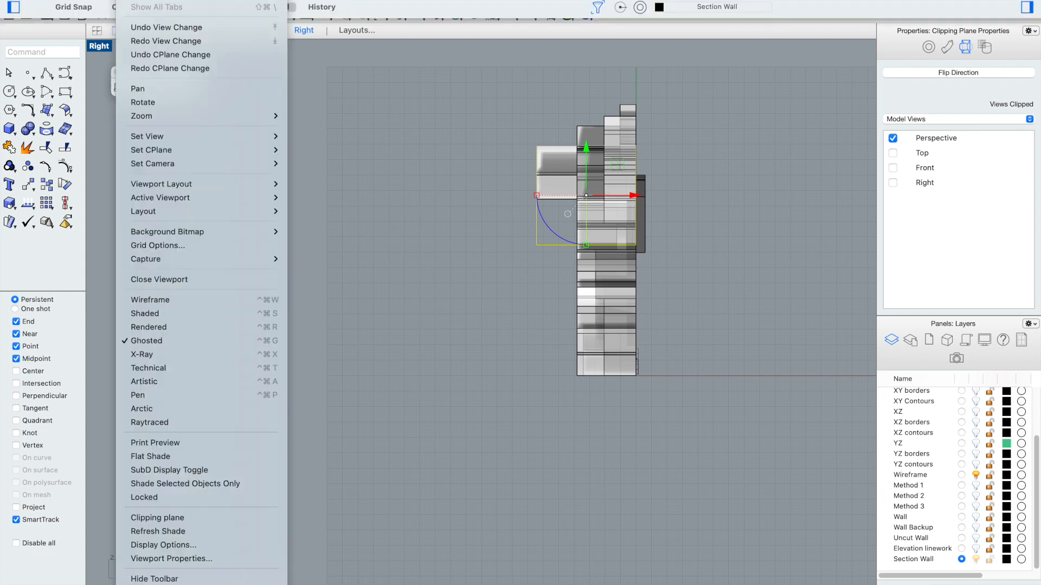
mouse_move(163, 136)
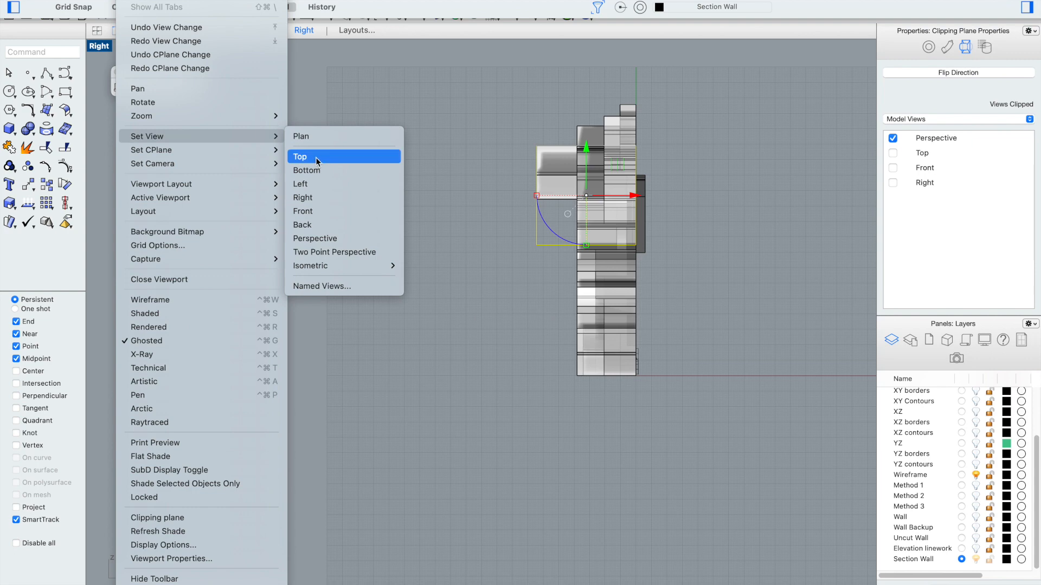
left_click(313, 184)
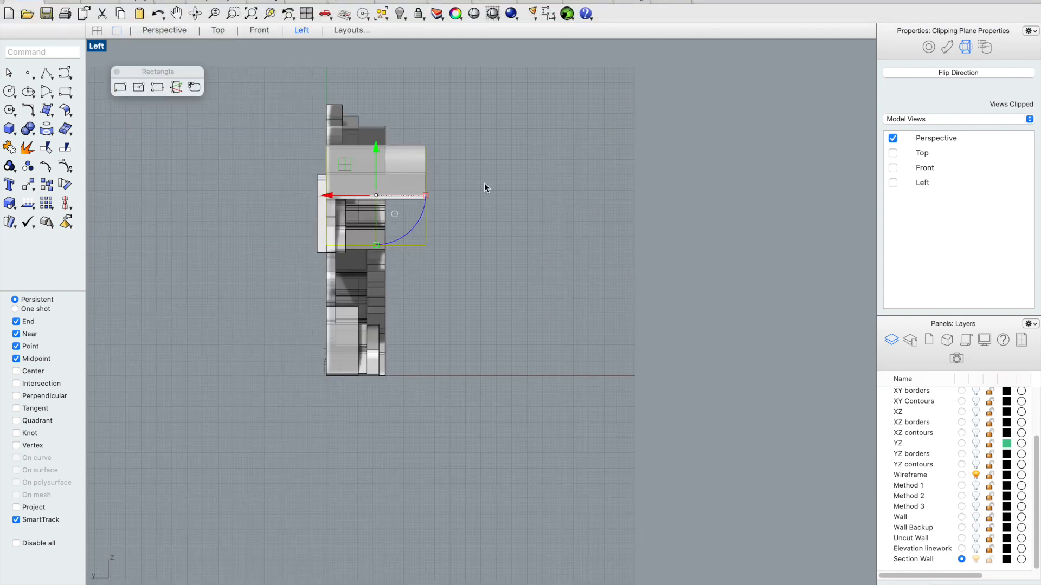
Step: Reselect the clipping plane and make it clip the Left view as well
scroll(522, 242, "down", 2)
scroll(291, 190, "up", 4)
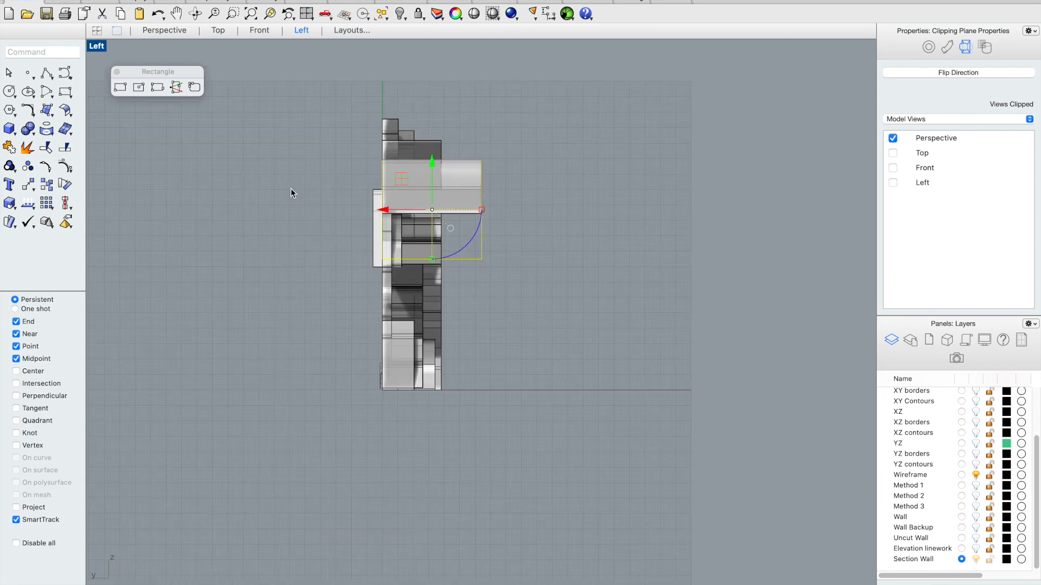
left_click(549, 270)
left_click(526, 263)
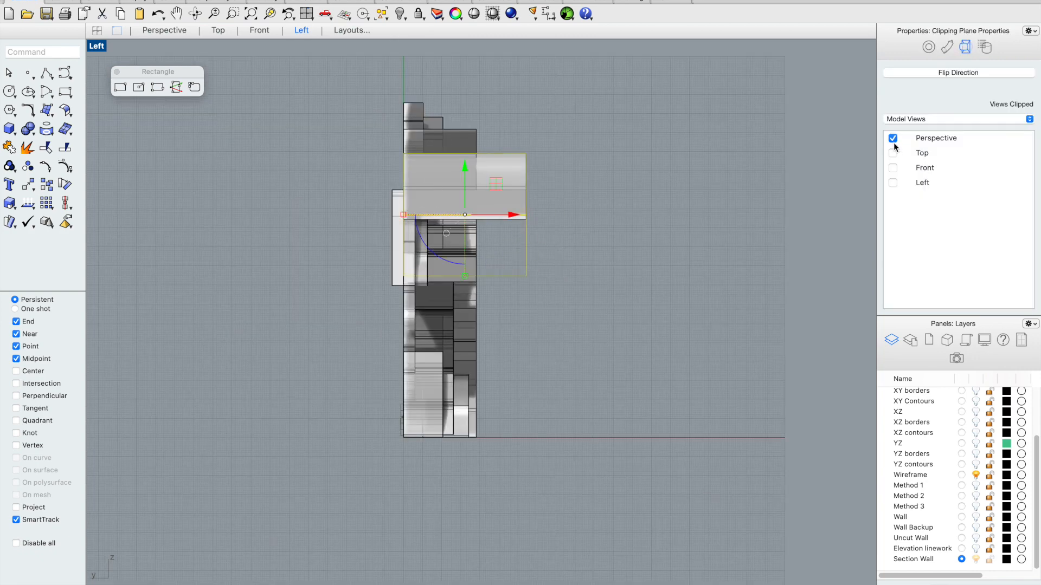
left_click(893, 183)
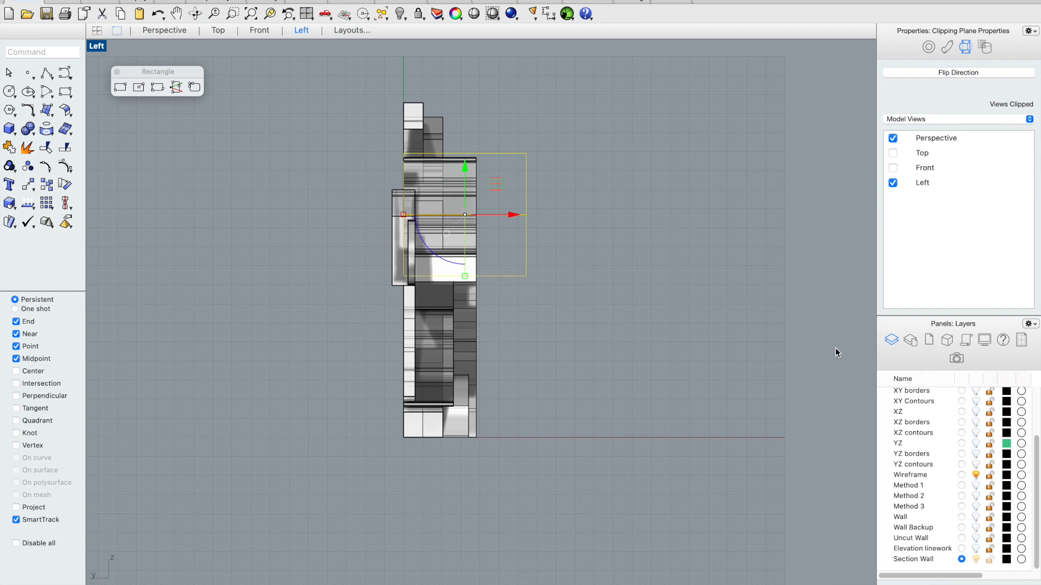
Step: Set the Left viewport's display mode to Shaded and deselect the clipping plane
left_click(986, 340)
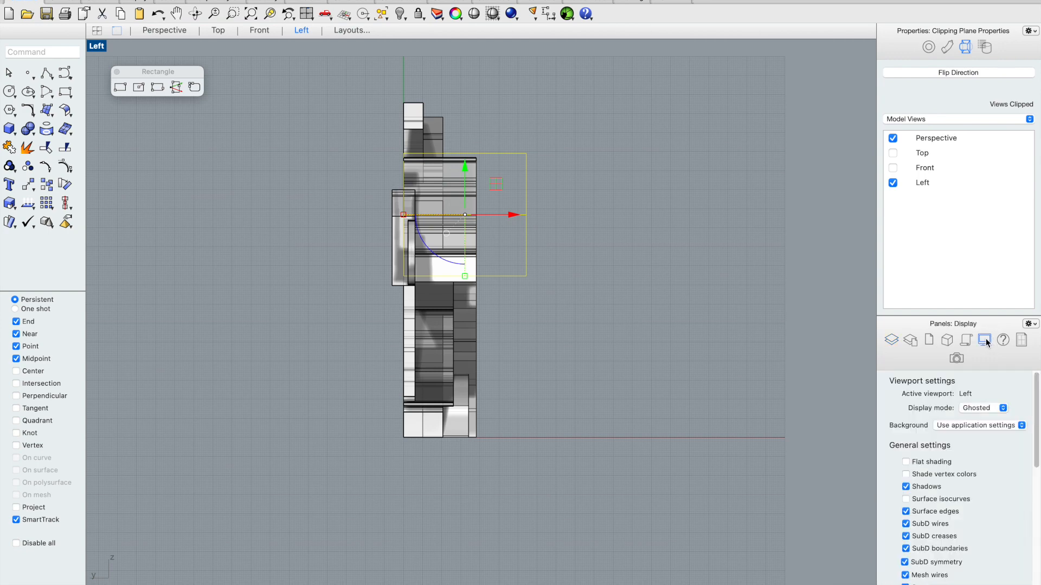
left_click(974, 409)
left_click(975, 385)
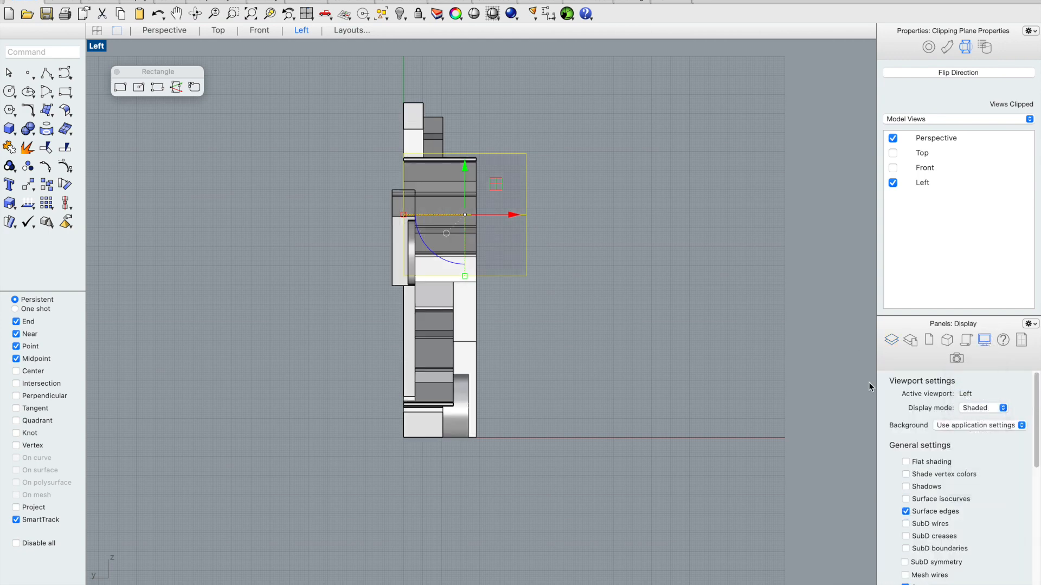
left_click(655, 289)
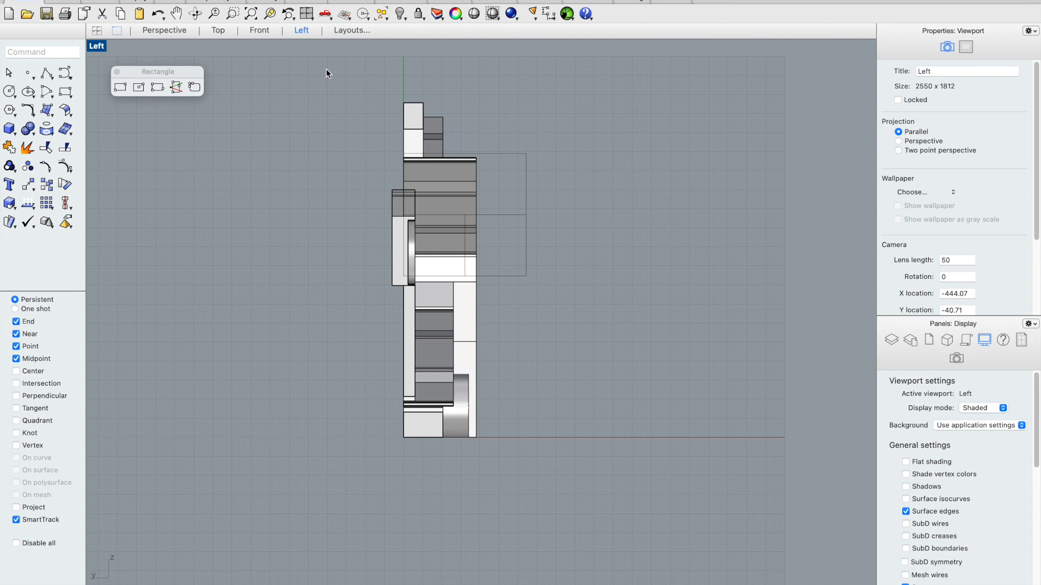
Step: Run Make2D on the whole clipped wall from the Left view with View projection, properties from input objects and grouped output
left_click_drag(323, 67, 617, 489)
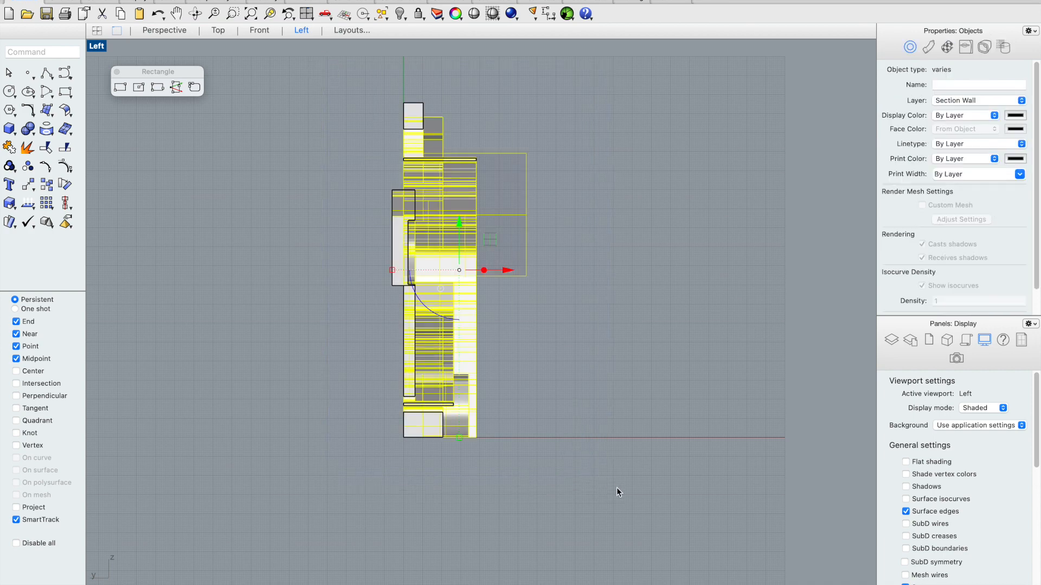
type("Make2D")
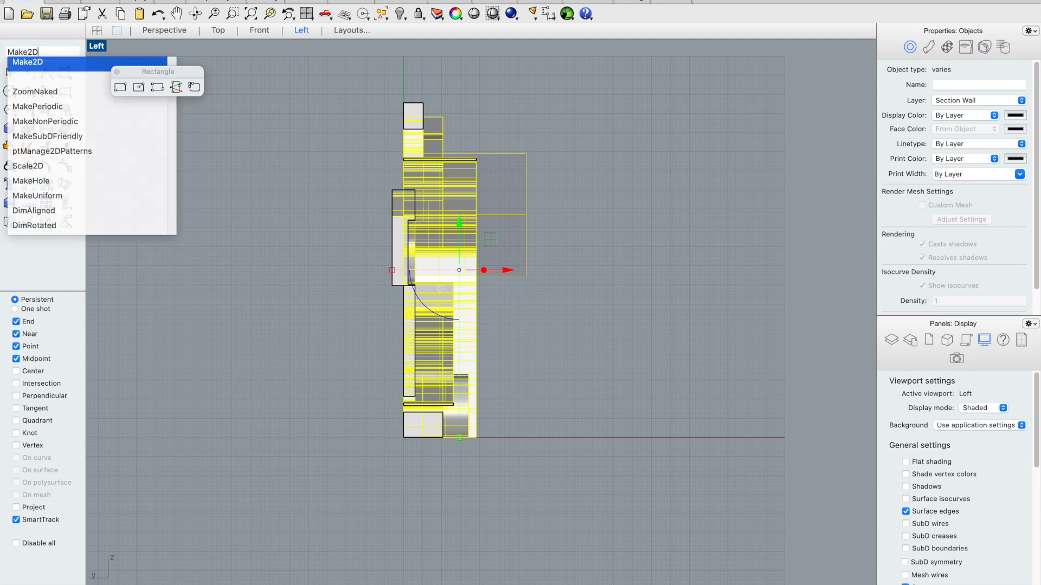
key("Return")
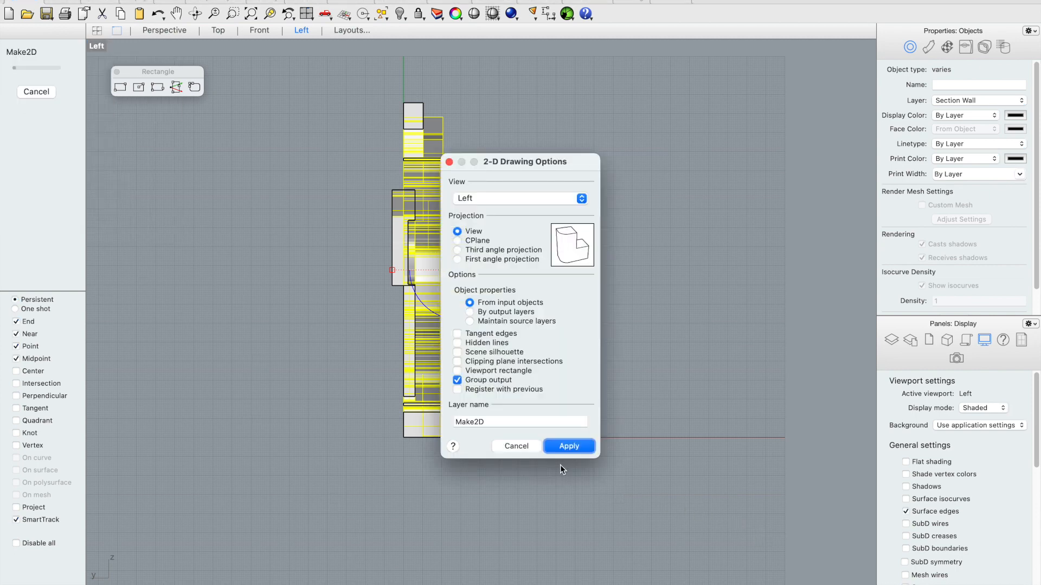
left_click(569, 446)
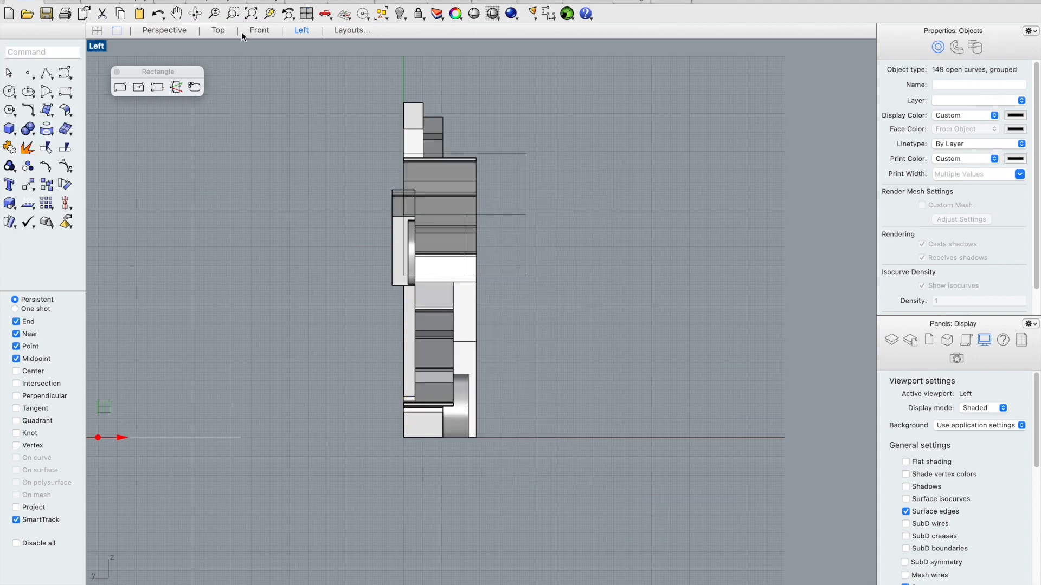
Step: Examine the section linework produced by Make2D in the Top view
left_click(219, 30)
scroll(451, 158, "up", 5)
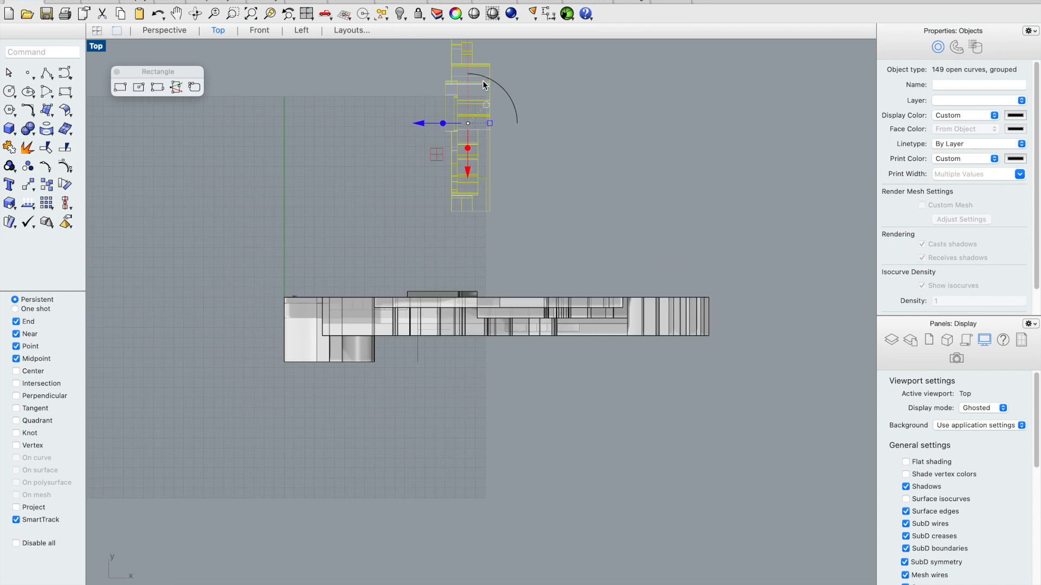
left_click(552, 109)
scroll(465, 203, "up", 3)
scroll(463, 208, "up", 4)
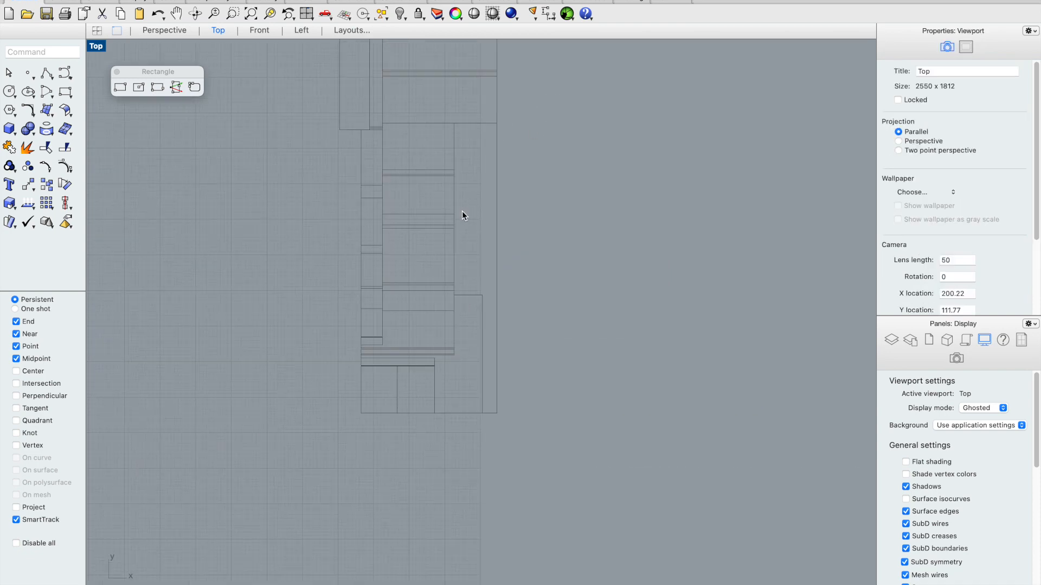
scroll(462, 210, "down", 10)
scroll(474, 73, "up", 8)
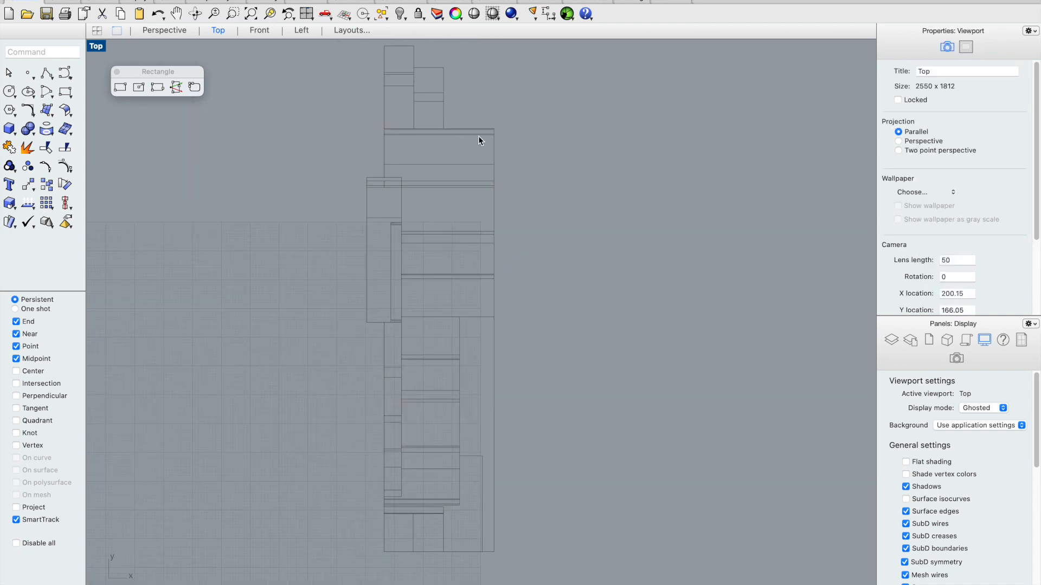
scroll(479, 139, "down", 3)
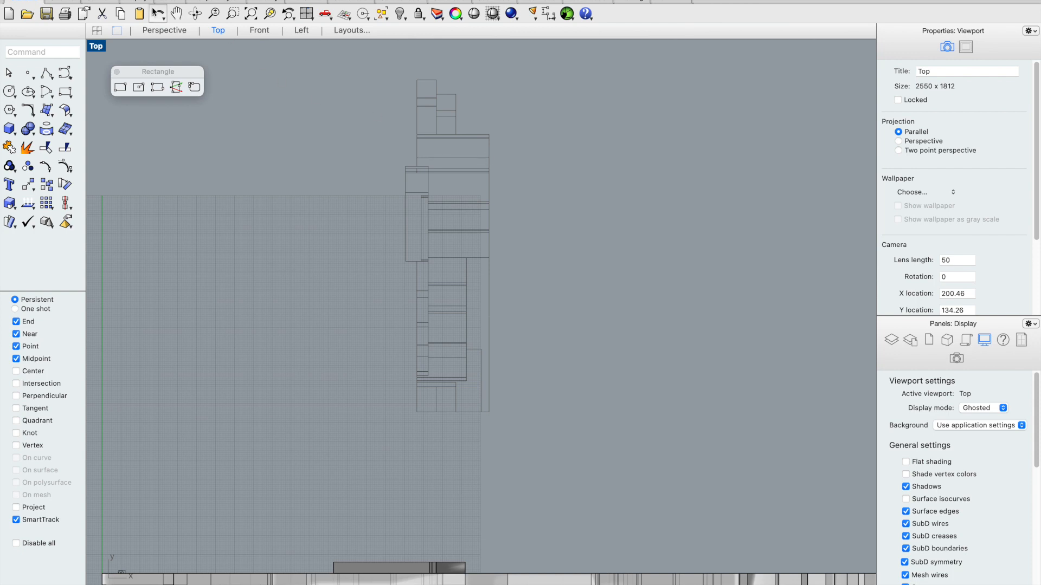
Step: Remove the previous section linework and draw a straight polyline in the Top view along the clipping plane, crossing the wall's full depth
left_click(158, 30)
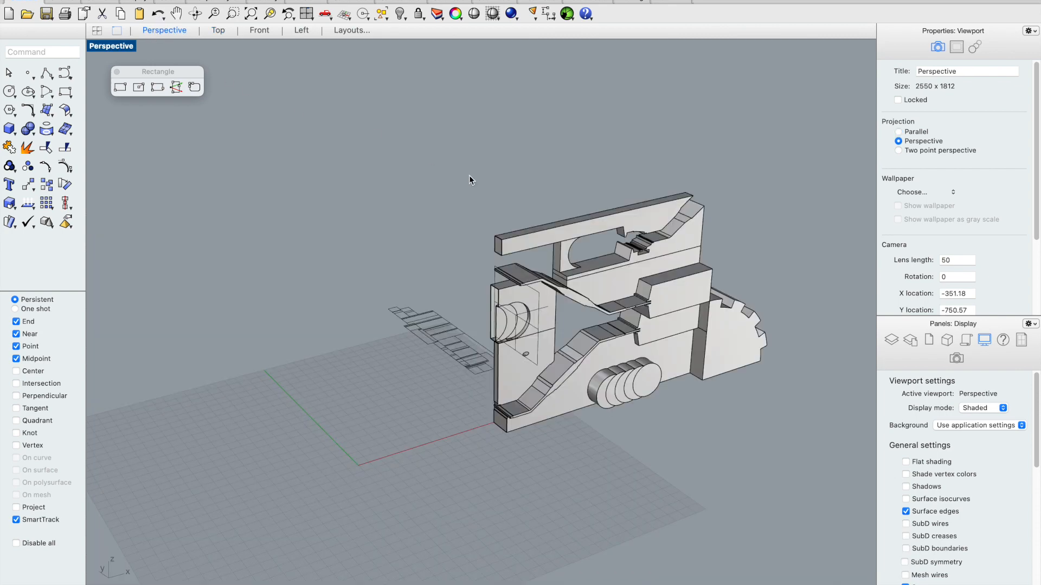
scroll(542, 298, "up", 5)
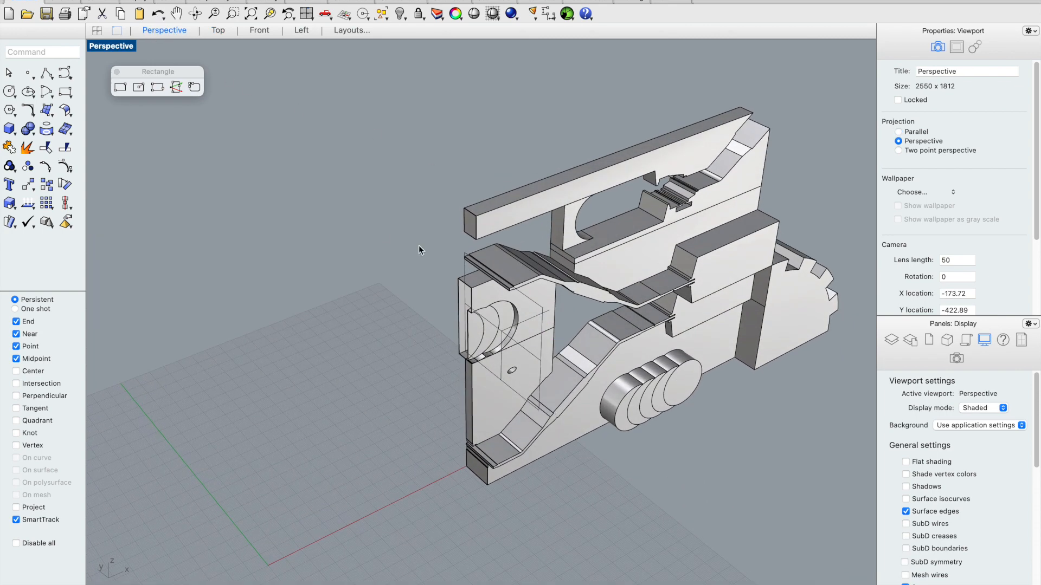
left_click(218, 31)
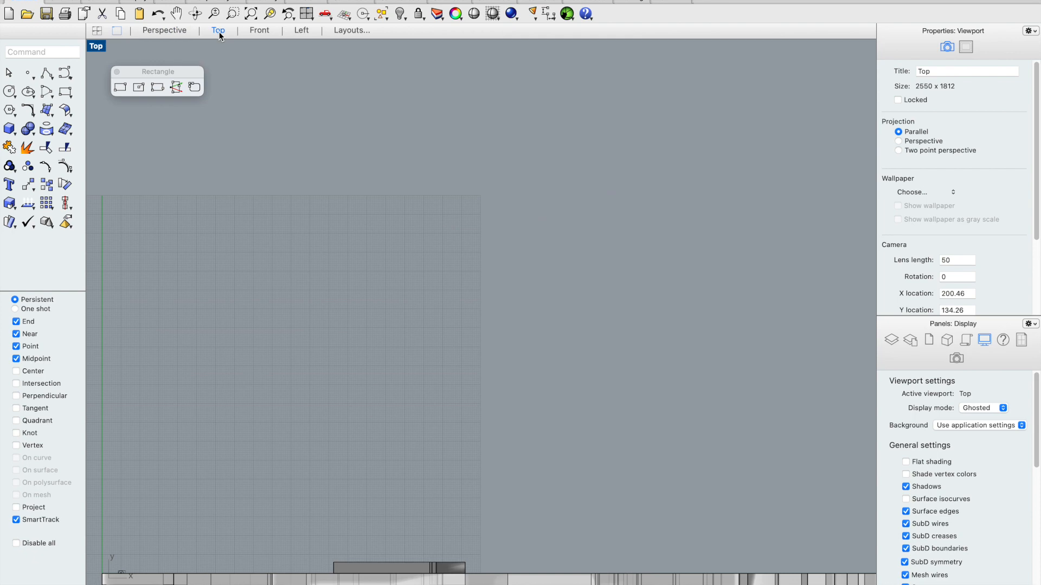
scroll(505, 328, "up", 10)
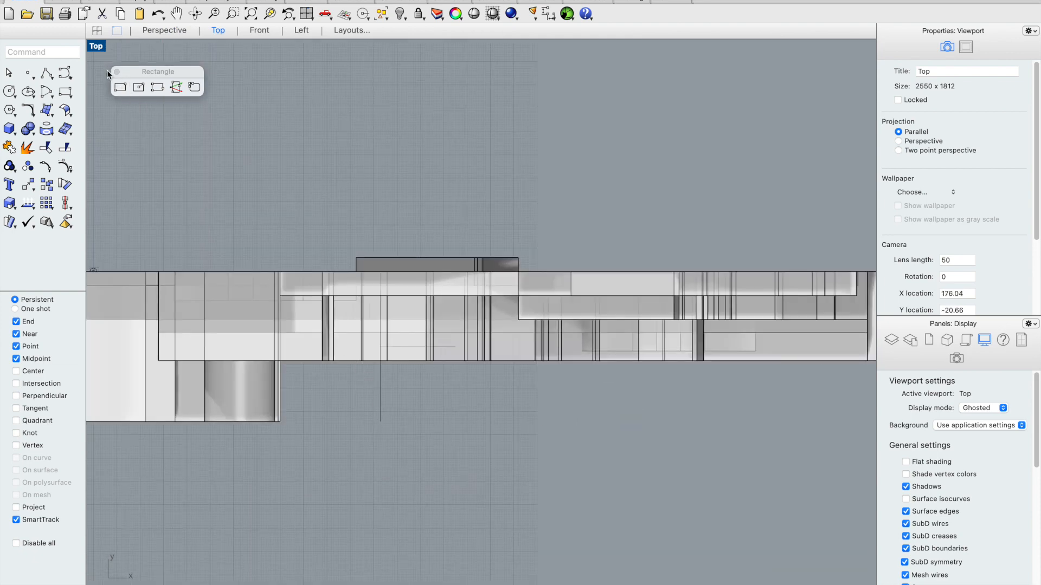
left_click(46, 73)
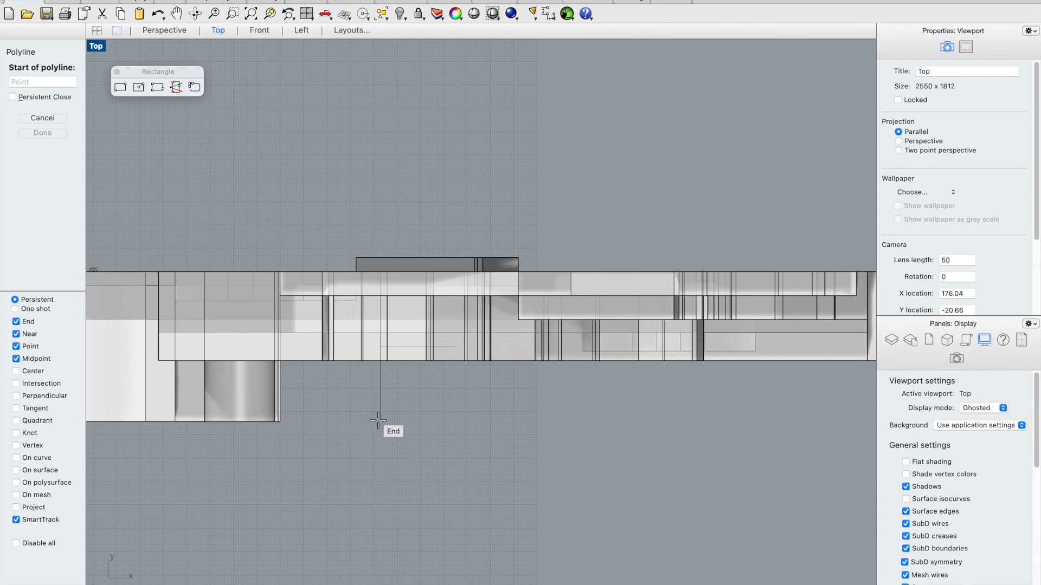
left_click(379, 421)
left_click(369, 135)
key("Return")
Step: Delete the clipping plane from the wall in the Perspective view
left_click(165, 31)
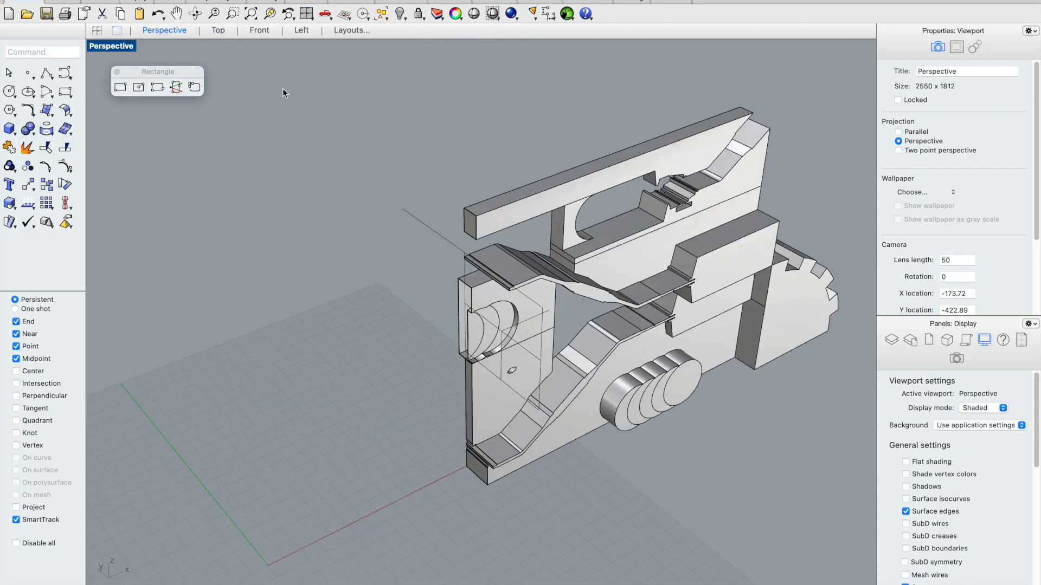
scroll(320, 191, "up", 3)
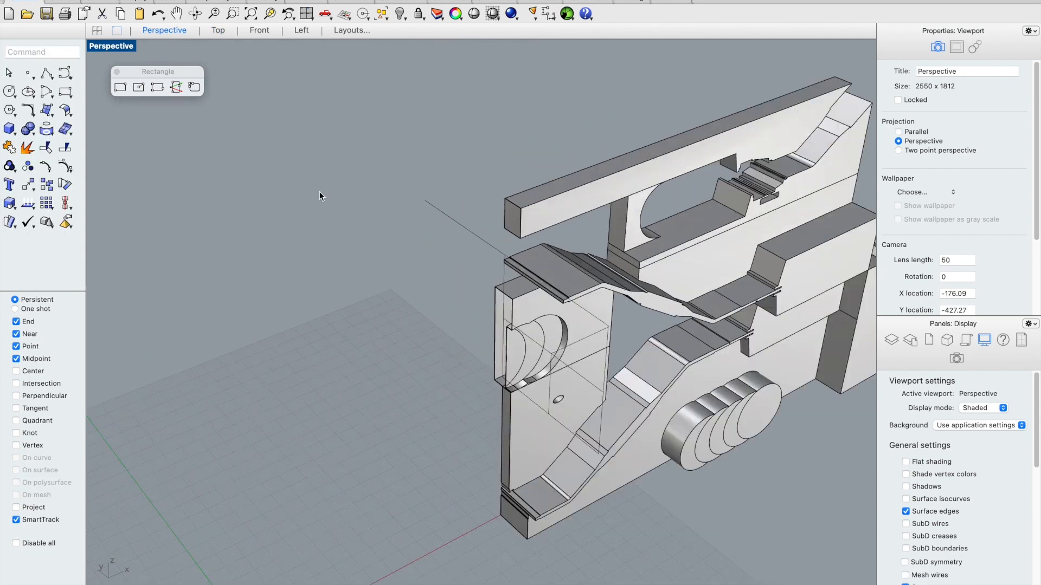
left_click(607, 379)
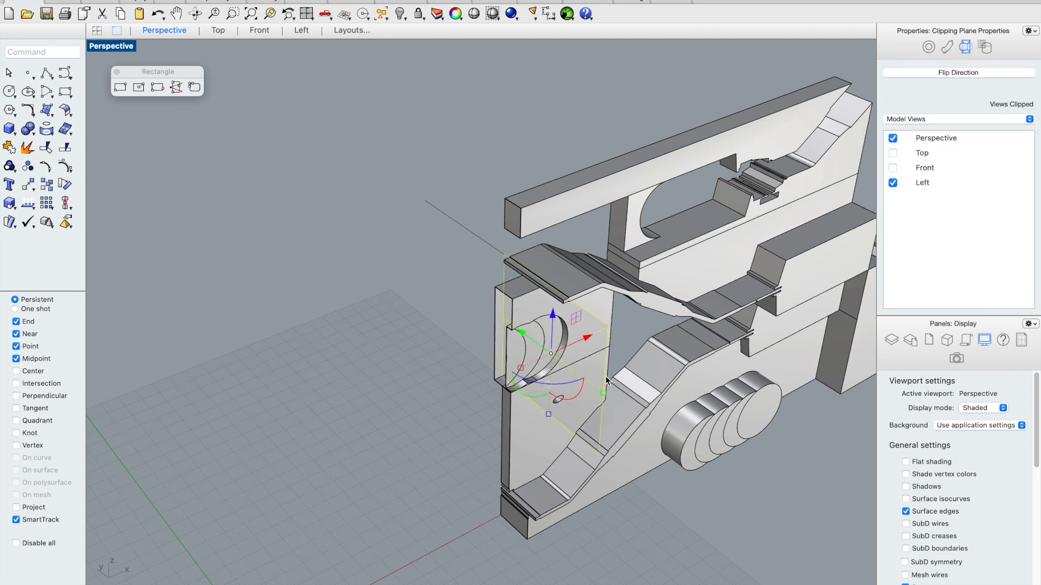
key("Delete")
Step: Extrude the section line vertically into a surface and stretch it above and below the wall's full height
left_click(427, 211)
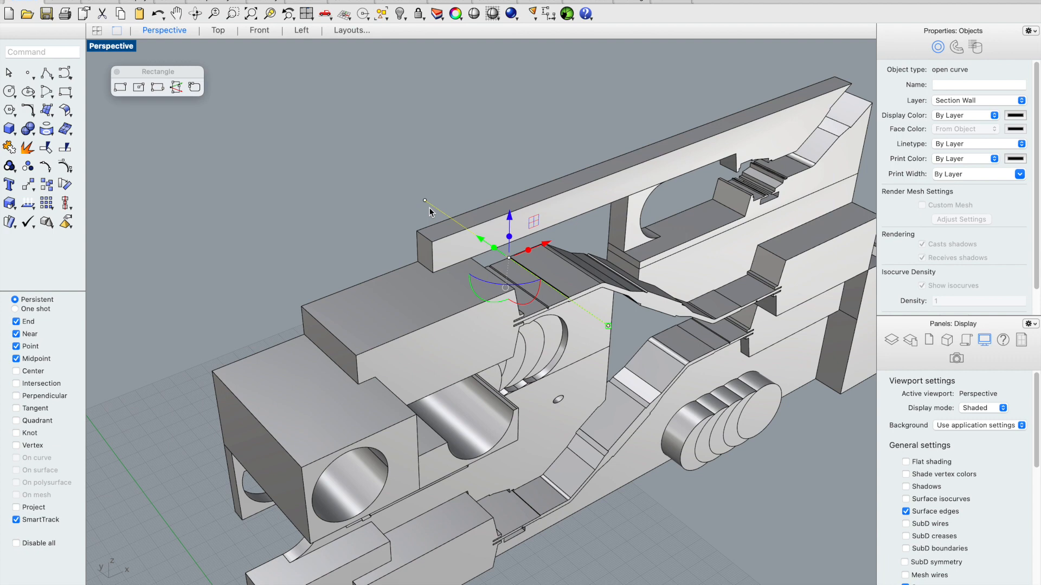
scroll(537, 287, "down", 3)
left_click_drag(519, 243, 466, 167)
key("Escape")
left_click(476, 193)
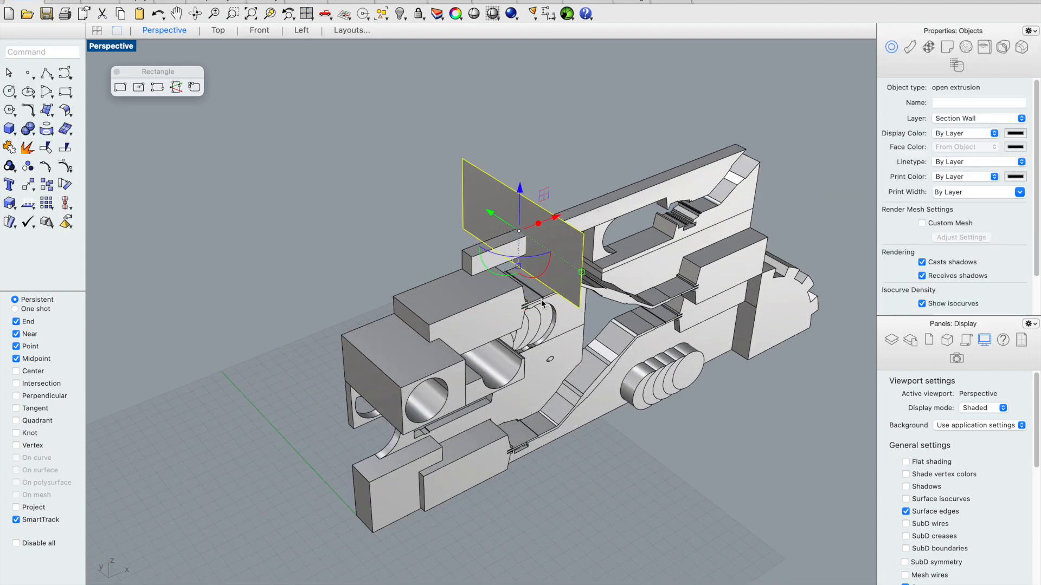
left_click_drag(521, 272, 573, 539)
key("Escape")
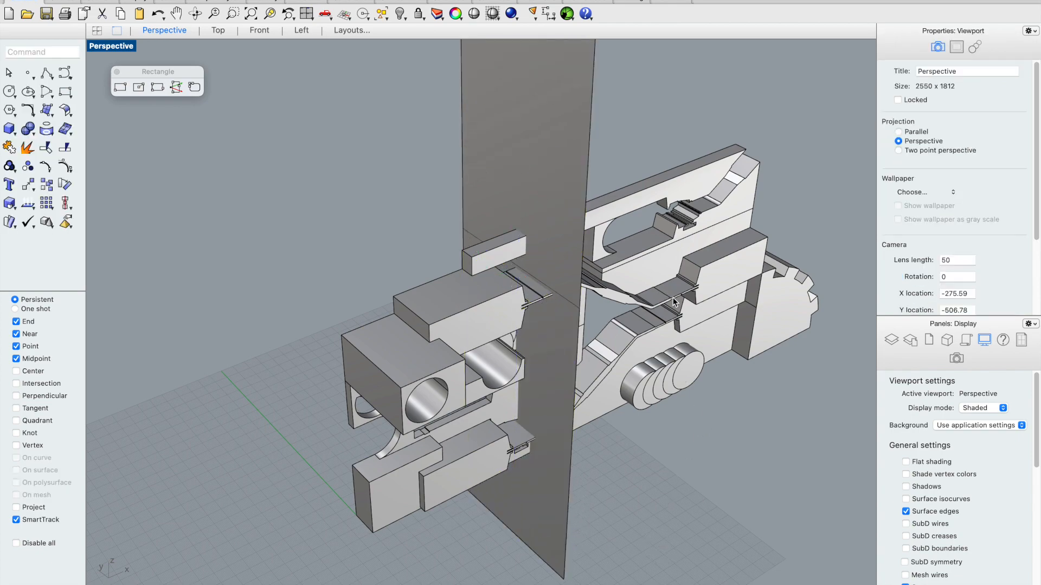
Step: Run BooleanSplit on the whole wall, using the vertical surface as the cutting object
key("super+a")
left_click(533, 101, "super")
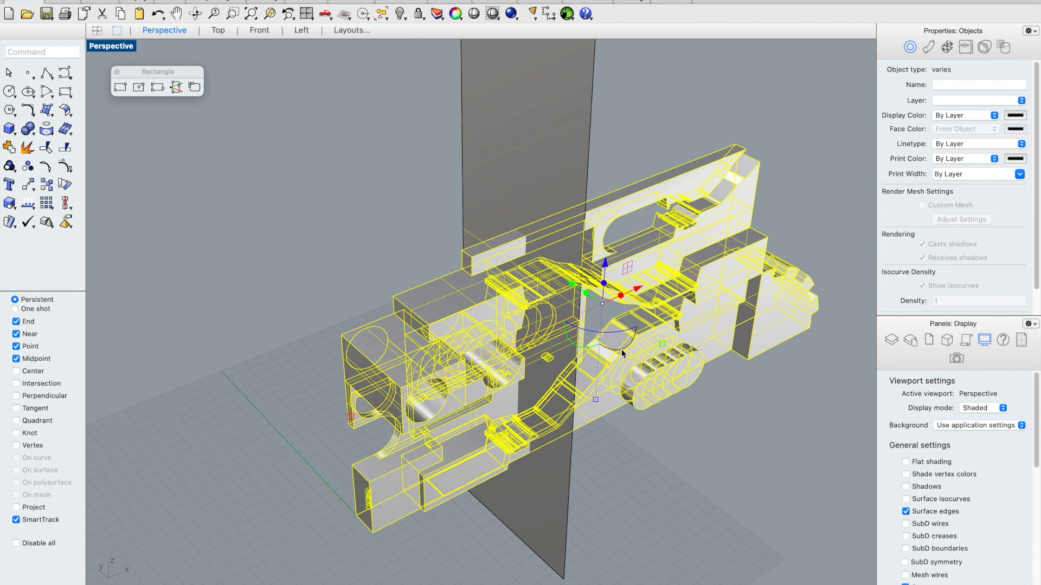
type("Booleansplit")
key("Return")
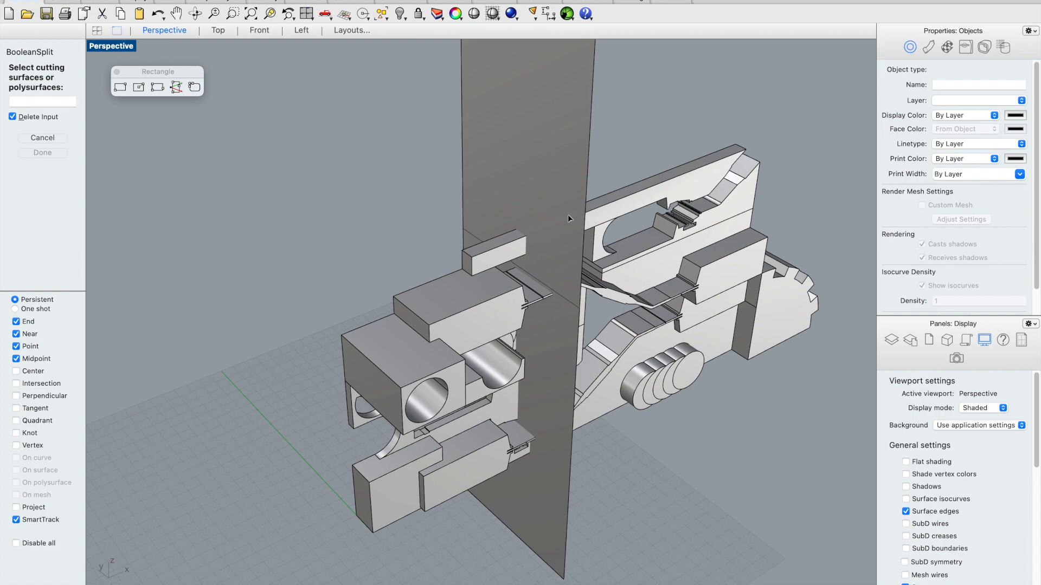
left_click(515, 141)
key("Return")
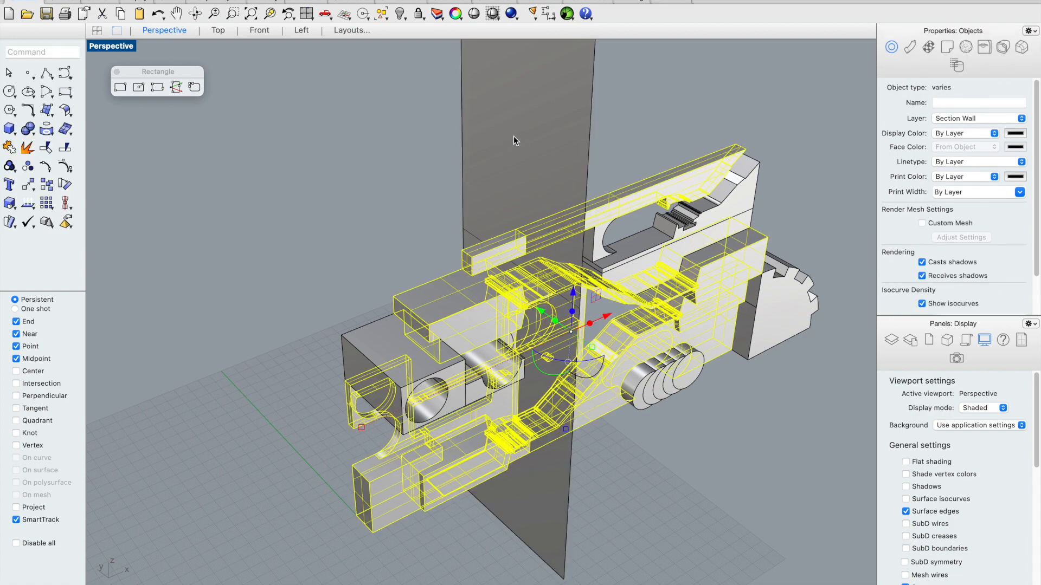
Step: Delete the split wall pieces on the side of the cutting surface with the large cylindrical openings
left_click(396, 158)
right_click_drag(395, 157, 431, 191)
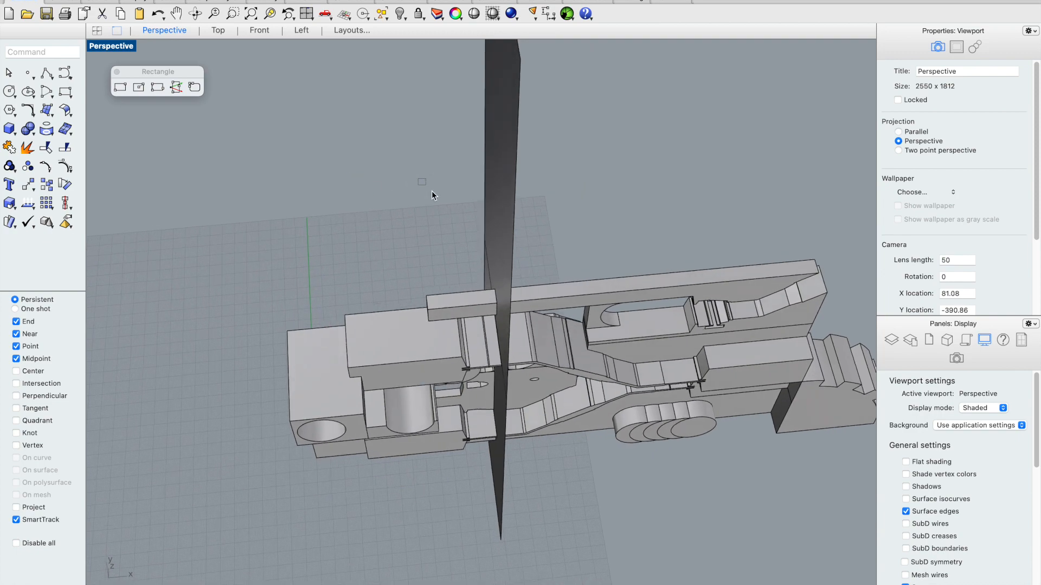
left_click_drag(460, 233, 341, 519)
right_click_drag(340, 519, 331, 402)
right_click_drag(564, 135, 402, 305)
left_click(349, 226)
left_click(446, 289)
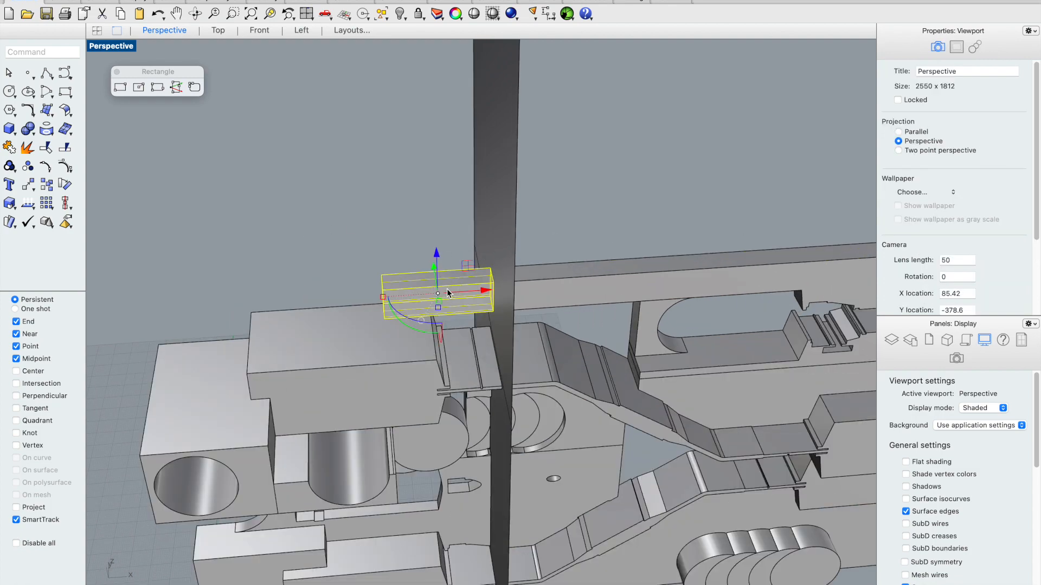
left_click(344, 182)
right_click_drag(422, 251, 430, 287)
scroll(376, 216, "down", 4)
right_click_drag(377, 216, 374, 260)
left_click_drag(407, 271, 245, 561)
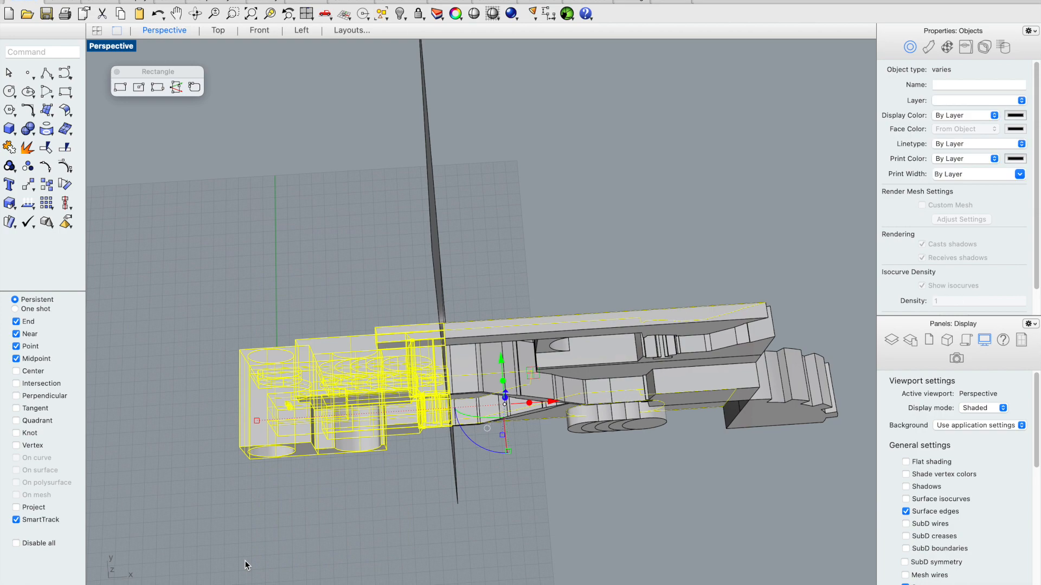
right_click_drag(595, 255, 618, 220)
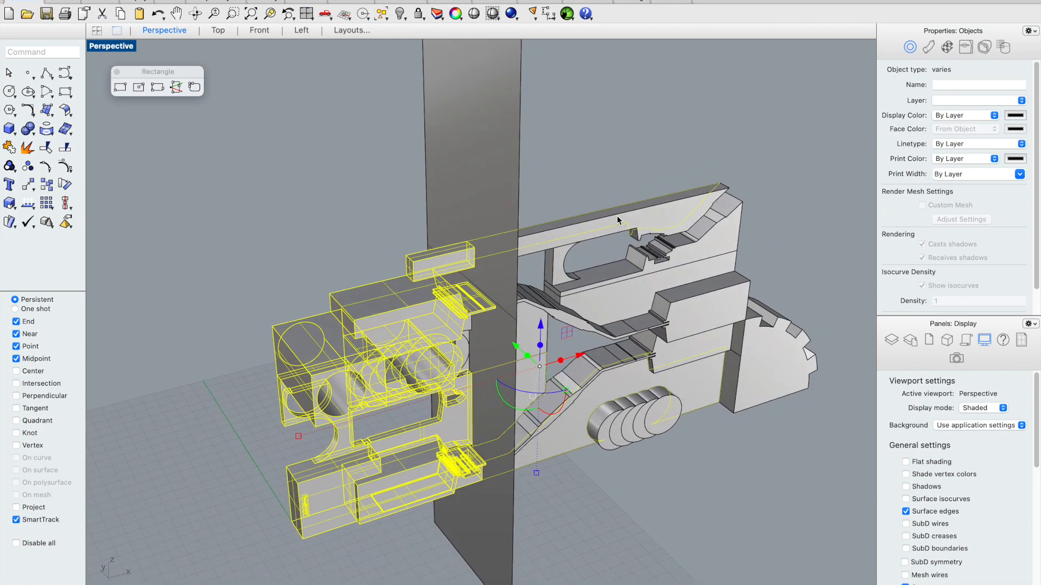
key("Delete")
Step: Delete the leftover wall block and small outline curve still protruding beyond the cutting surface
right_click_drag(586, 221, 375, 269)
scroll(368, 264, "up", 5)
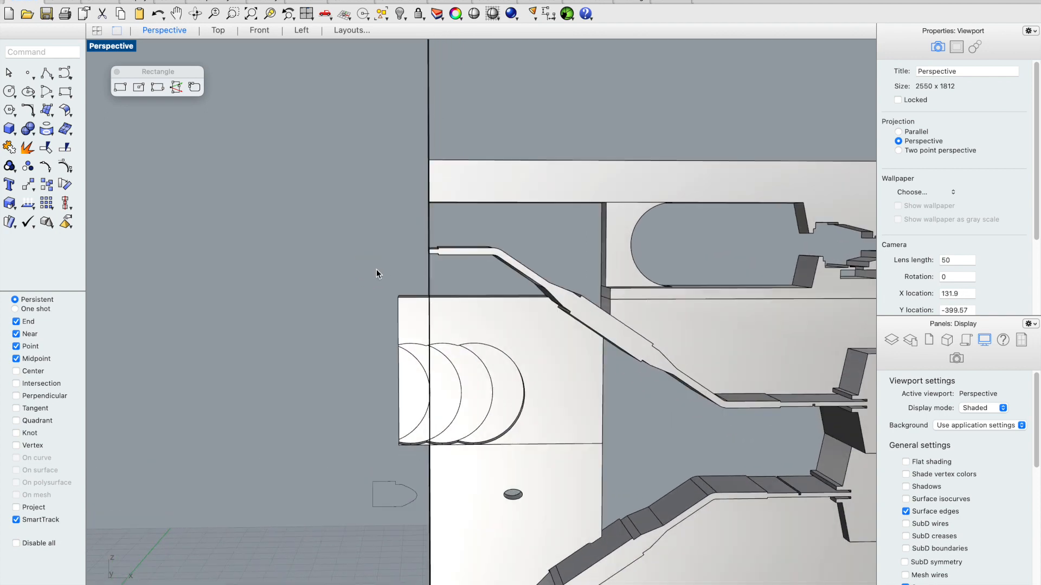
left_click_drag(415, 273, 389, 504)
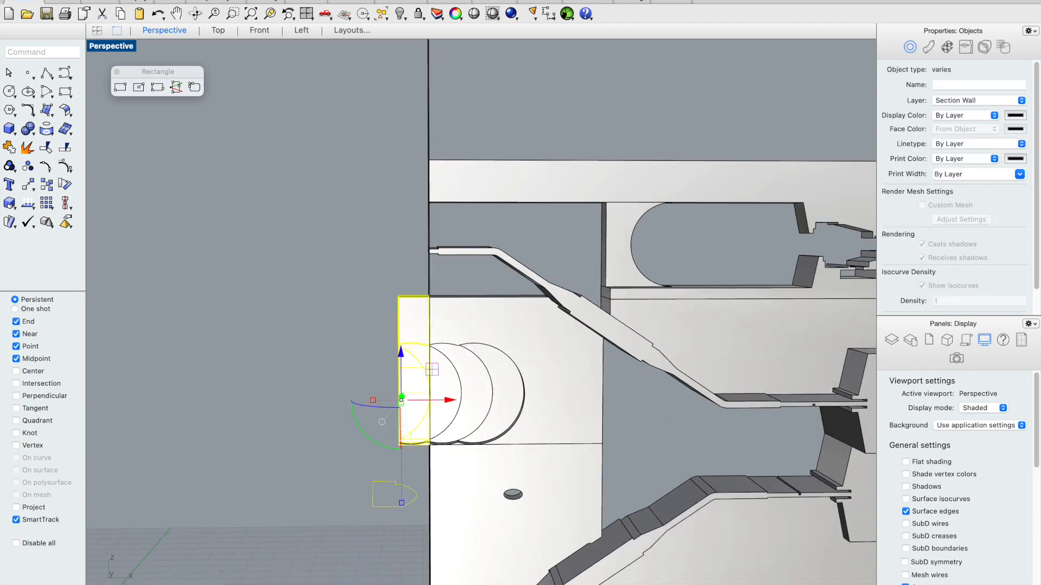
key("Delete")
Step: Delete the vertical cutting surface and the line it was extruded from
scroll(148, 409, "down", 5)
right_click_drag(149, 408, 211, 436)
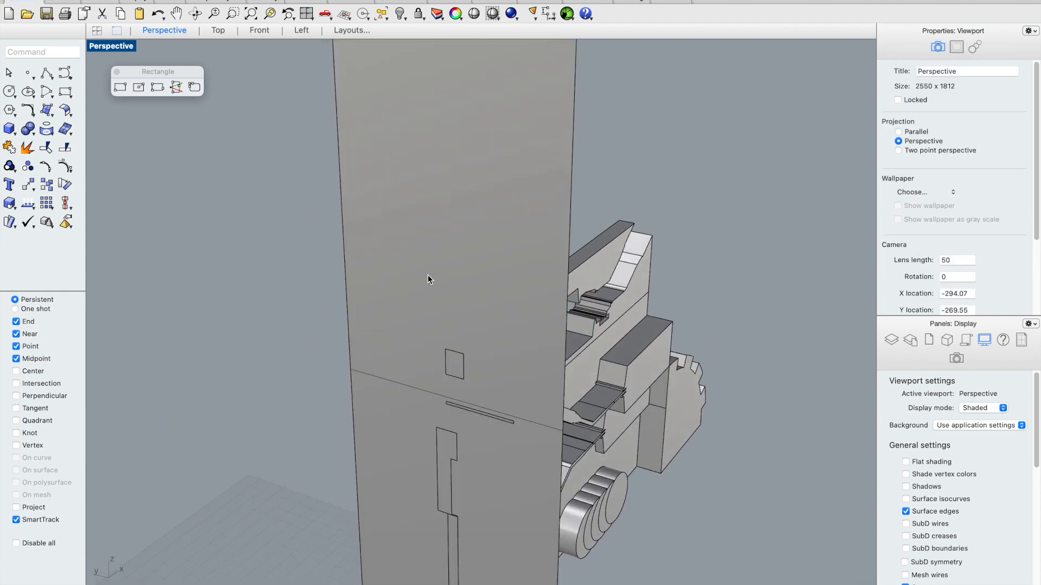
left_click(426, 277)
key("Delete")
right_click_drag(431, 271, 411, 284)
left_click_drag(411, 284, 346, 454)
key("Delete")
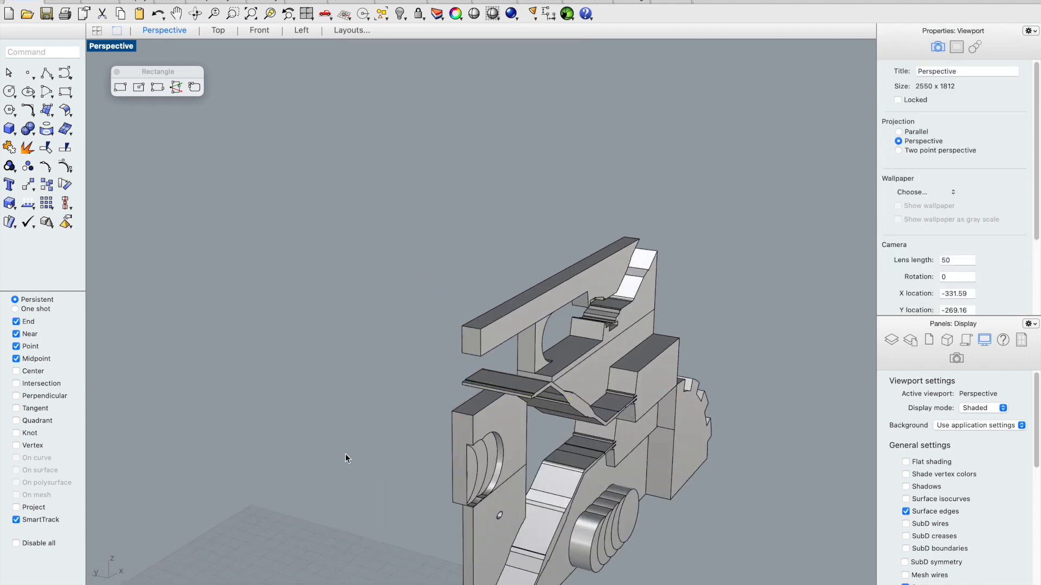
Step: Examine the cut faces of the remaining wall in the Perspective view
right_click_drag(346, 454, 360, 362)
scroll(417, 353, "down", 5)
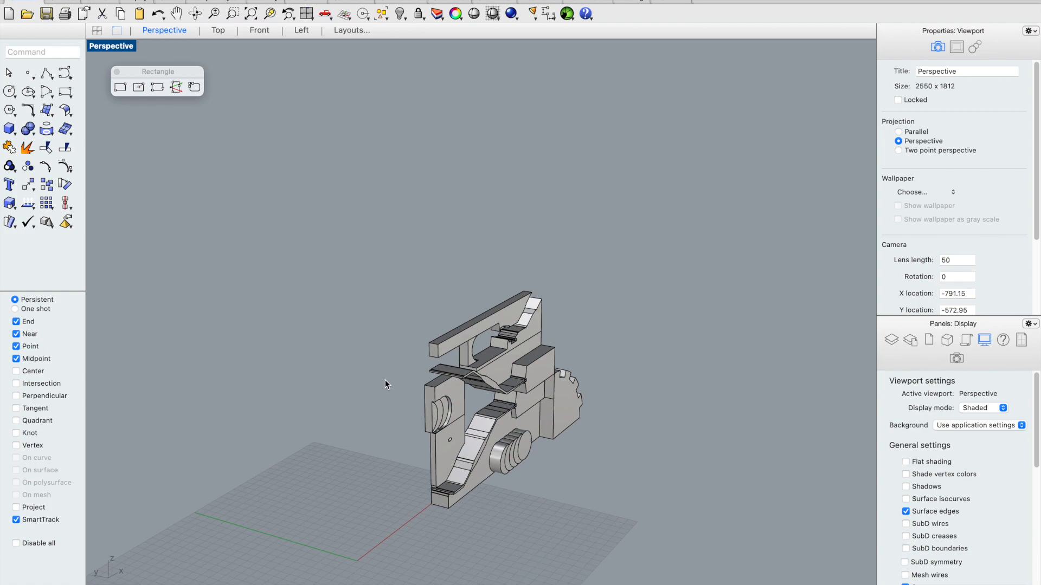
scroll(420, 425, "up", 10)
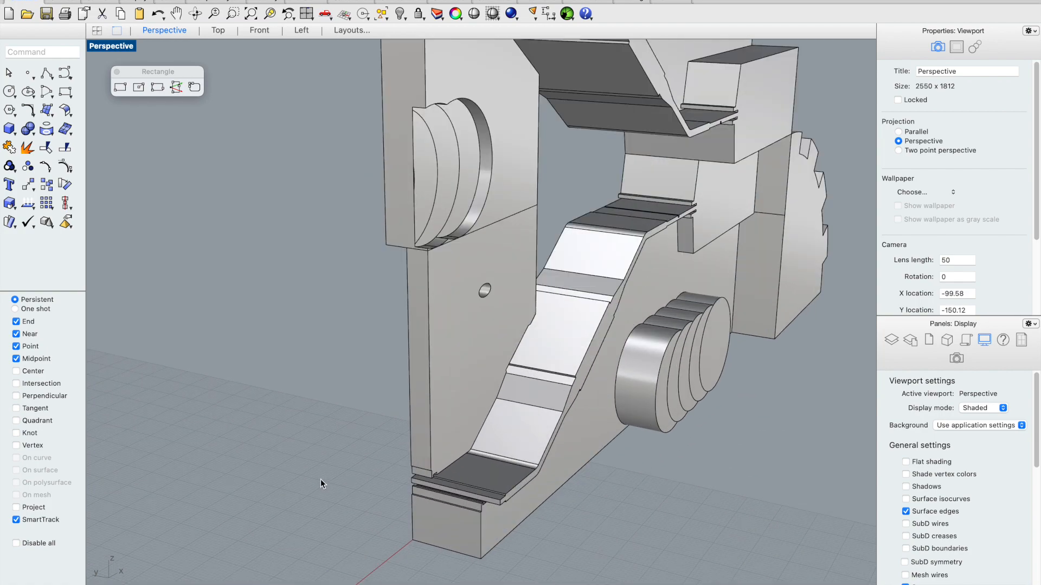
mouse_move(316, 472)
right_mouse_down()
mouse_move(316, 460)
mouse_move(315, 491)
right_mouse_up()
scroll(341, 490, "up", 7)
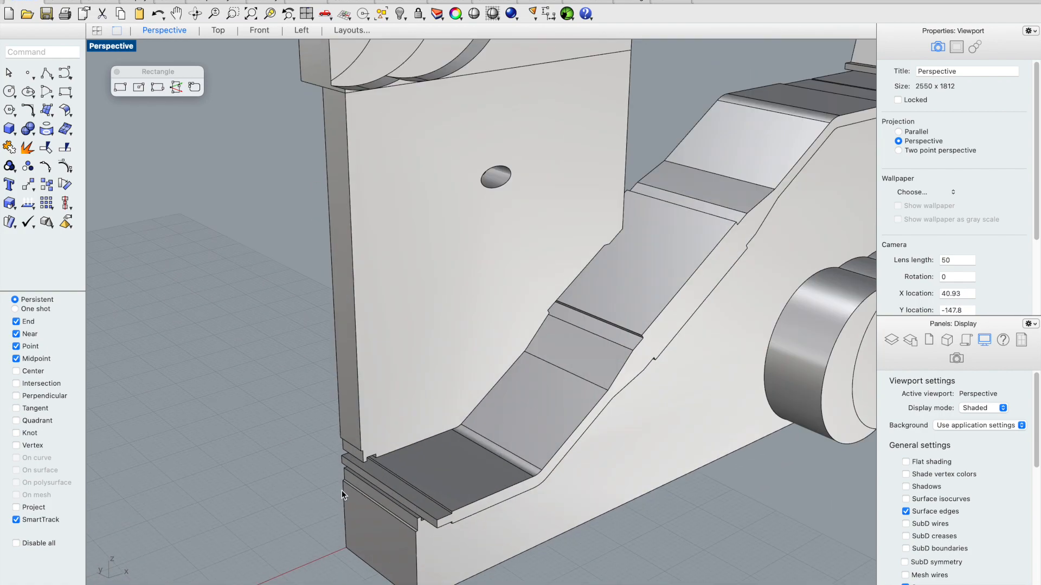
scroll(343, 489, "down", 6)
right_click_drag(256, 455, 283, 460)
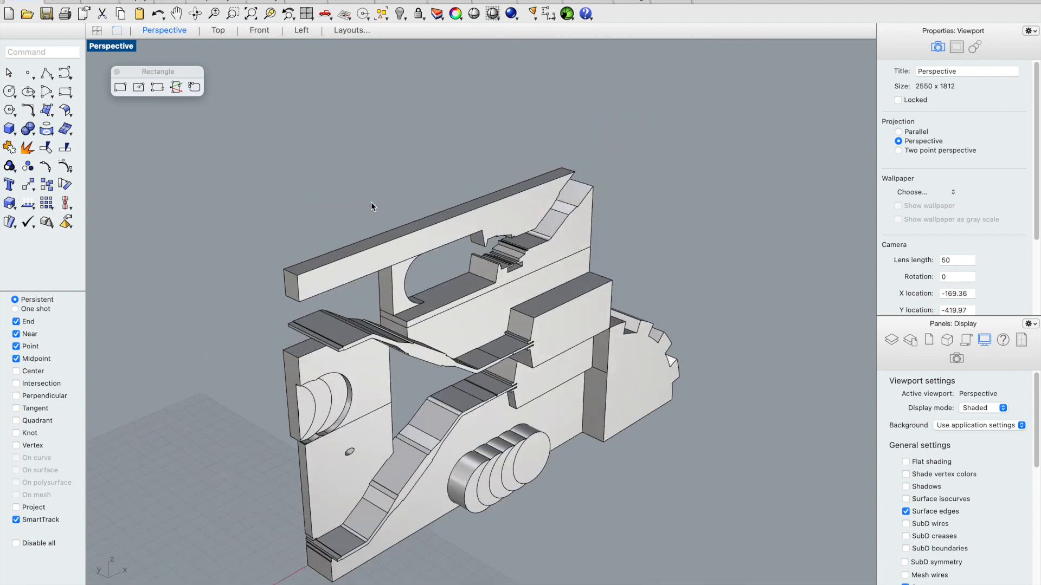
Step: Run Make2D on the remaining cut wall from the Left view with View projection, properties from input objects and grouped output
left_click(301, 30)
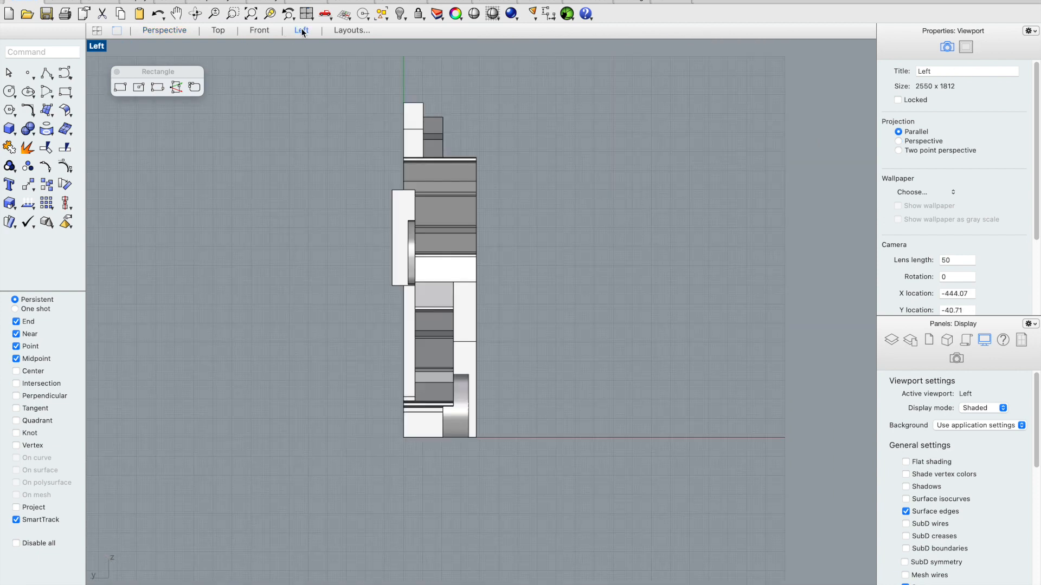
left_click_drag(530, 89, 279, 496)
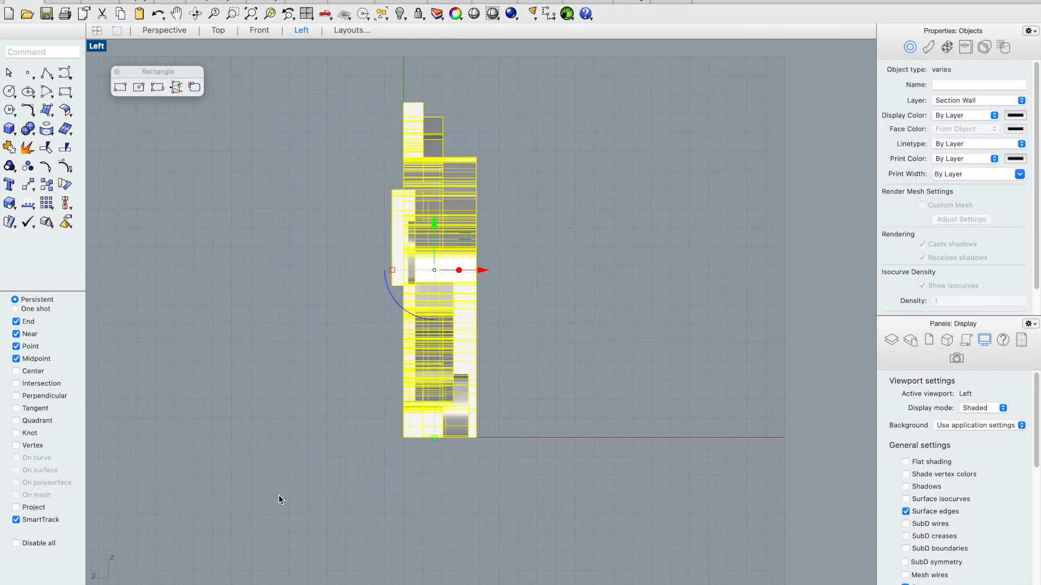
type("Make2D")
key("Return")
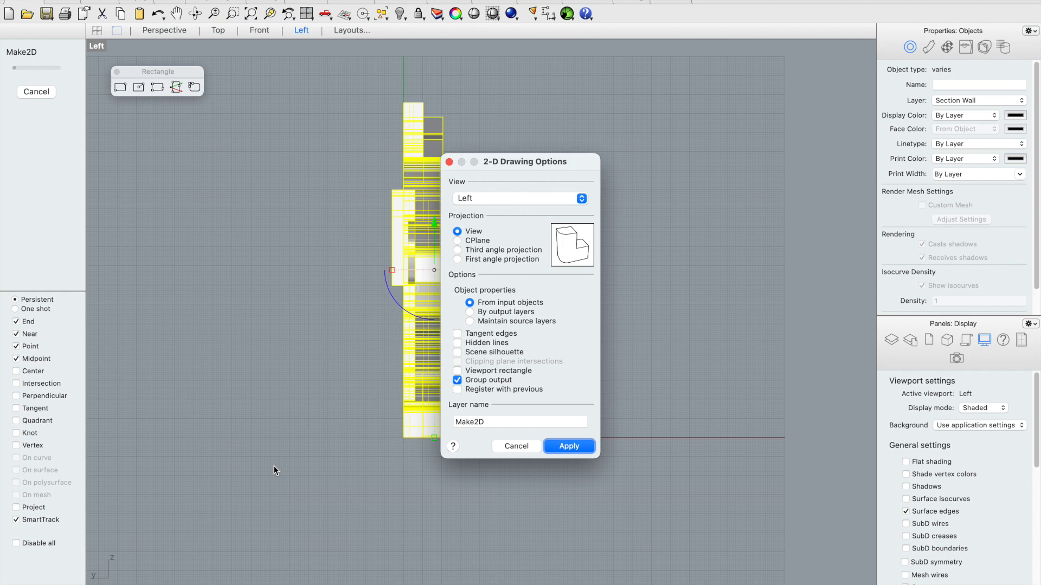
left_click(576, 443)
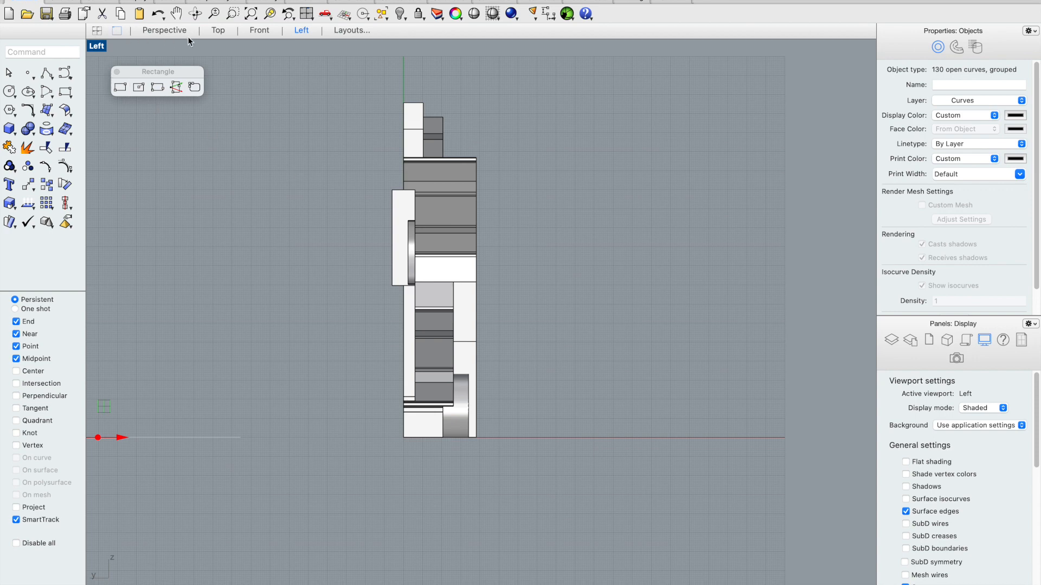
Step: Examine the new section linework from the physically cut wall in the Top view
left_click(218, 31)
right_click_drag(432, 151, 432, 176)
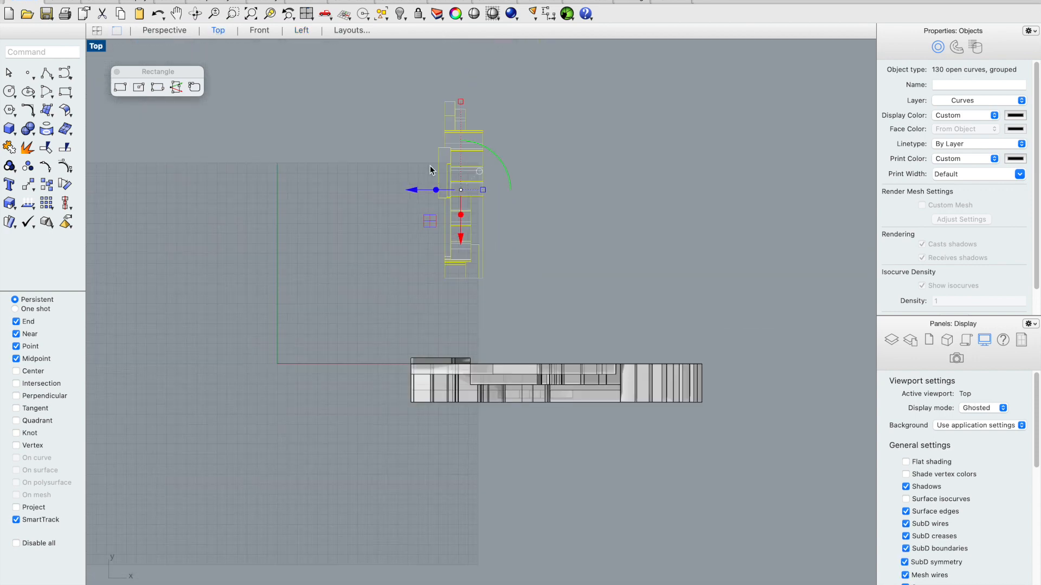
scroll(429, 161, "up", 4)
left_click(431, 115)
scroll(437, 118, "up", 4)
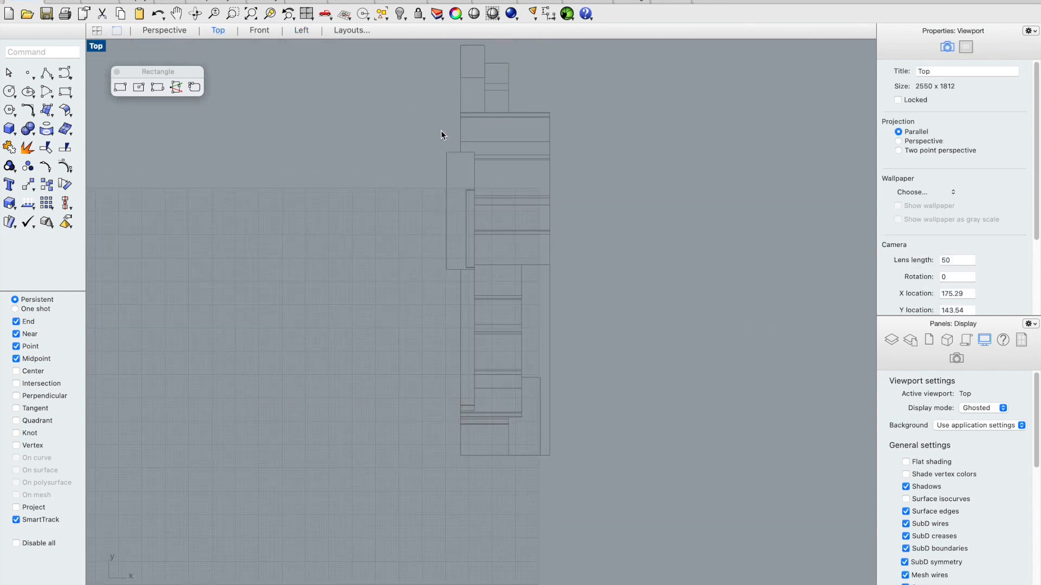
scroll(435, 150, "up", 2)
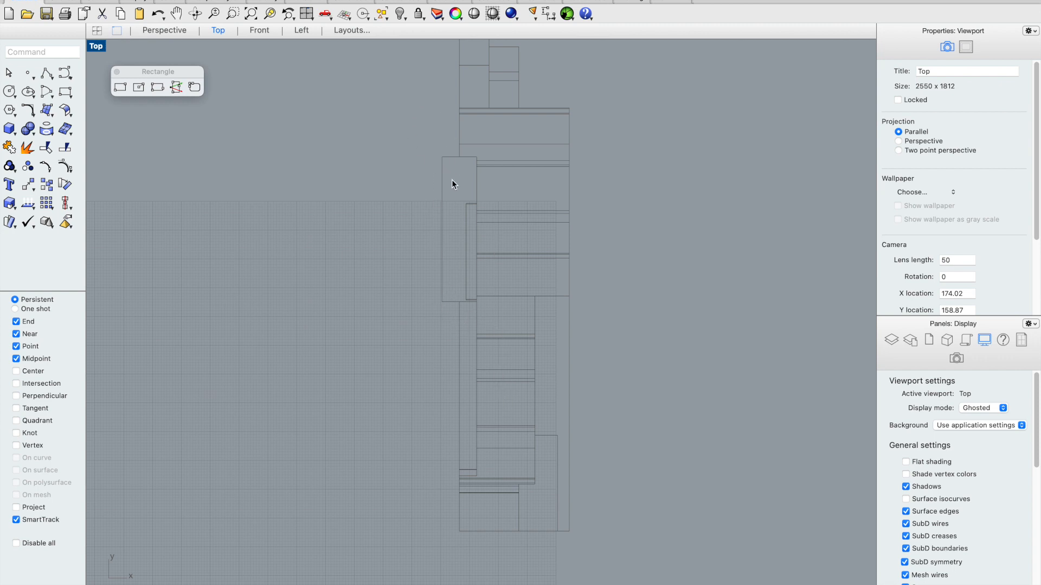
scroll(466, 168, "up", 3)
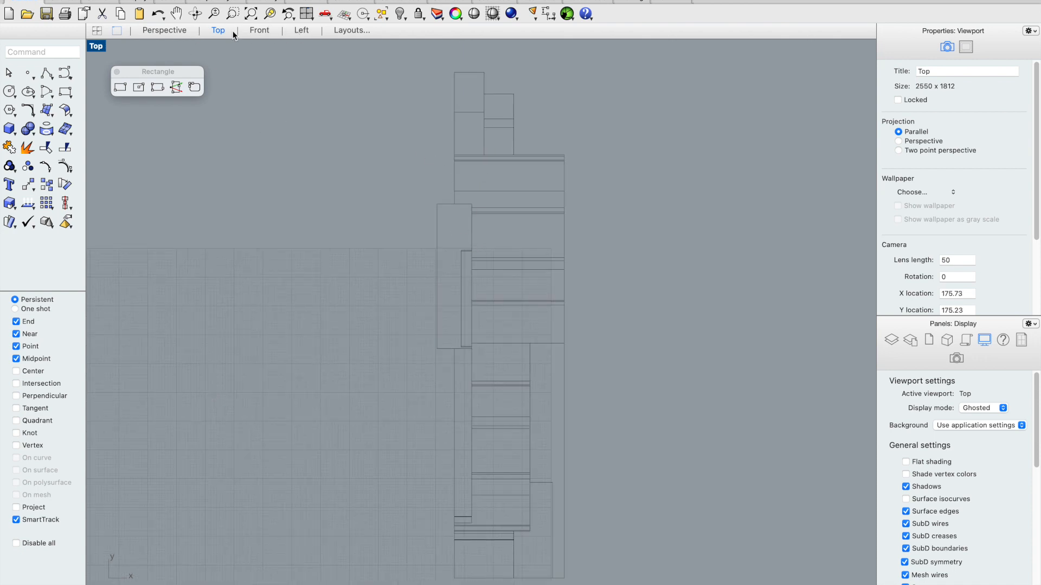
scroll(484, 93, "down", 2)
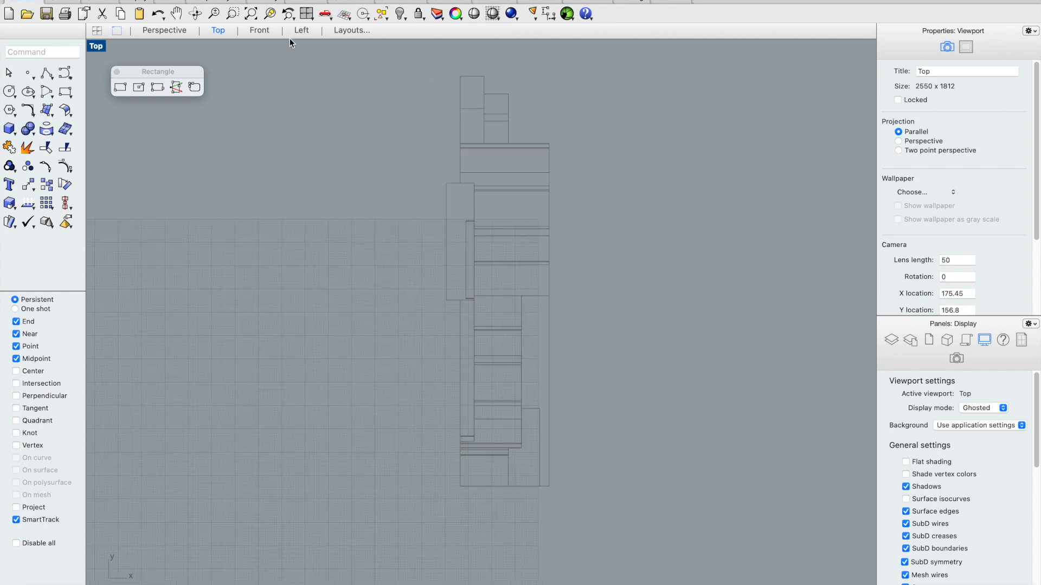
Step: Examine the cut faces and stepped profiles of the section wall up close in the Perspective view
left_click(302, 31)
left_click(163, 31)
right_click_drag(323, 147, 353, 117)
right_click_drag(447, 274, 466, 263)
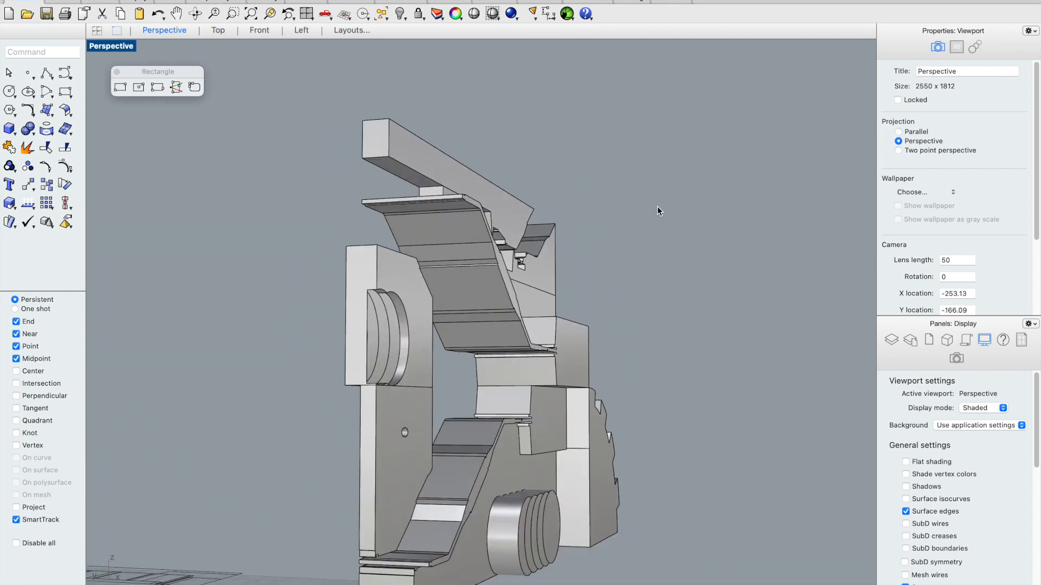
scroll(657, 209, "down", 3)
scroll(575, 244, "up", 2)
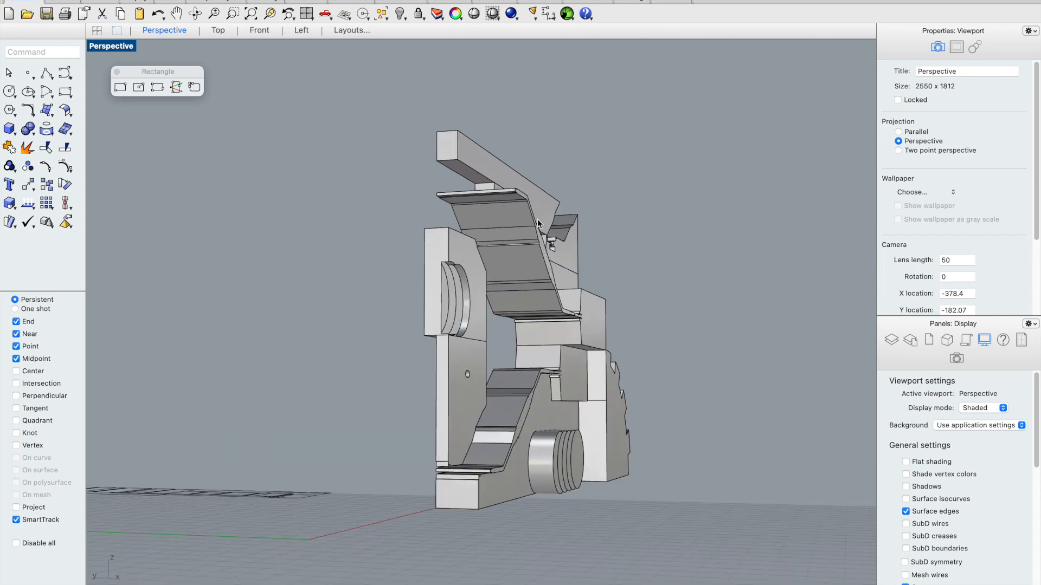
scroll(541, 222, "up", 1)
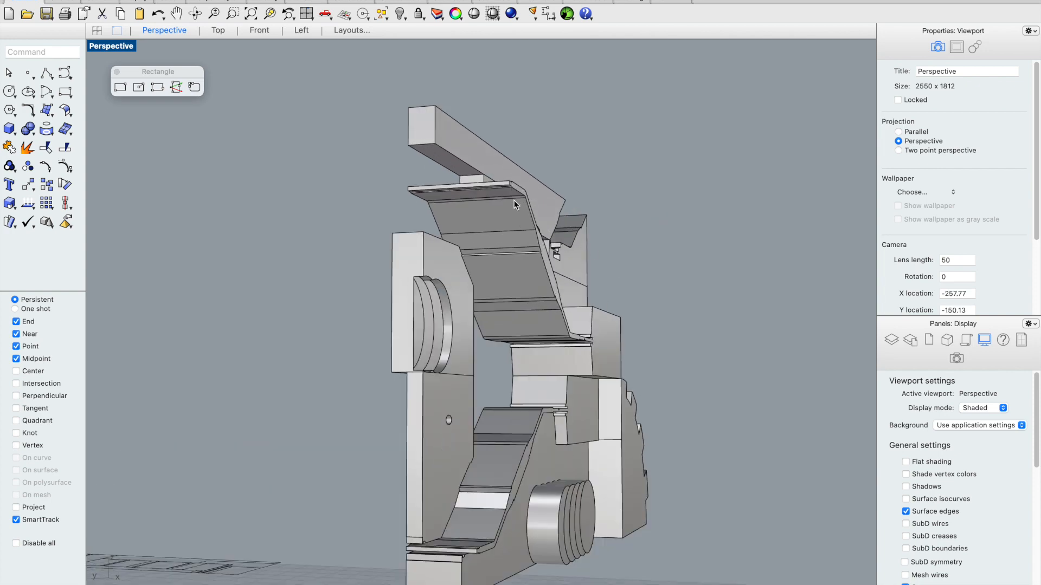
scroll(507, 217, "down", 1)
scroll(529, 210, "up", 2)
scroll(512, 206, "up", 2)
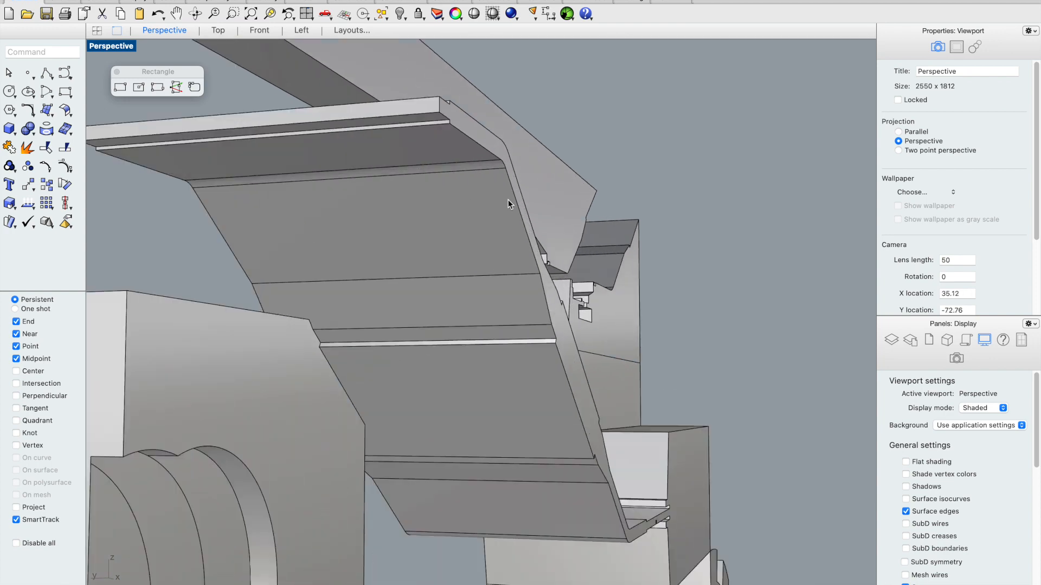
scroll(539, 344, "down", 5)
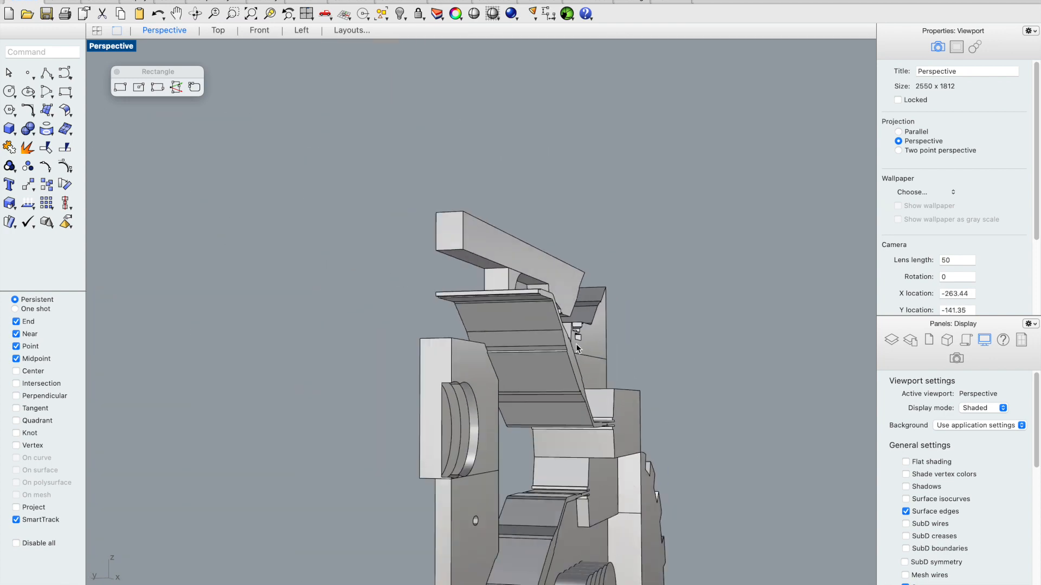
right_click_drag(552, 239, 500, 267)
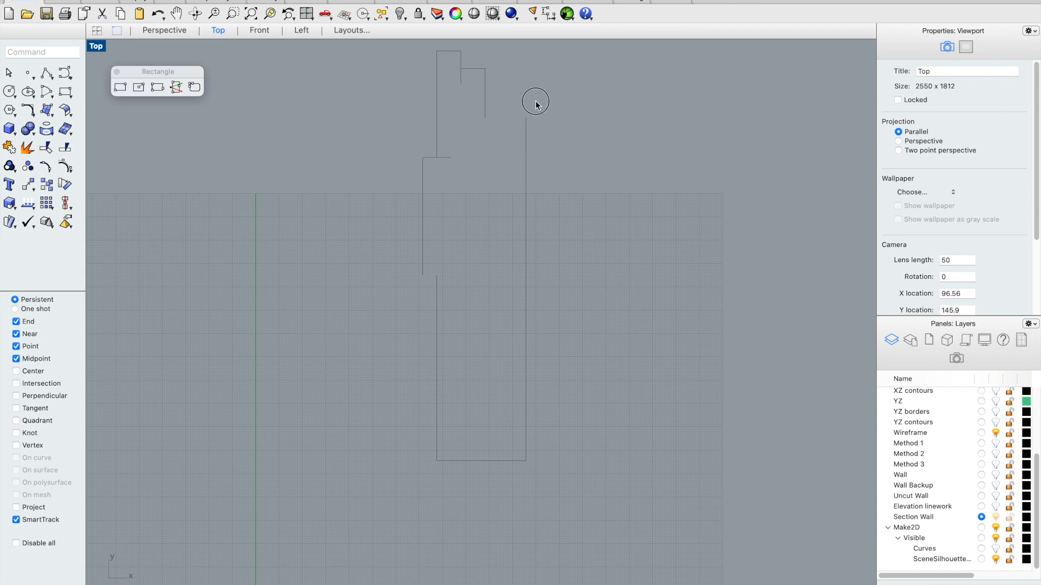
Step: Delete all the remaining Make2D silhouette curves above the wall in the Top view
scroll(535, 104, "down", 3)
mouse_move(553, 64)
left_mouse_down()
mouse_move(512, 86)
mouse_move(428, 374)
left_mouse_up()
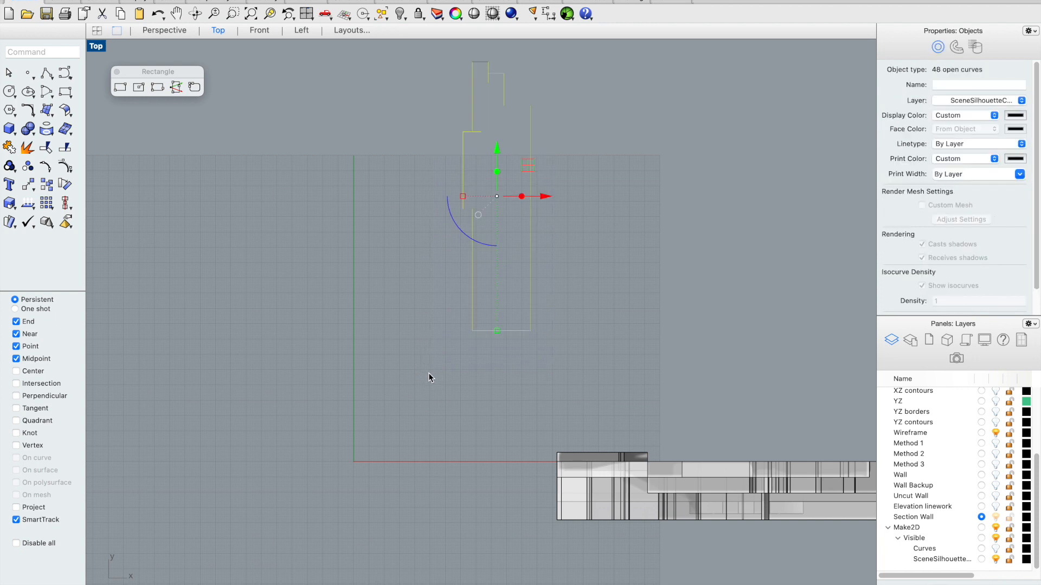
left_click(714, 75)
left_click_drag(665, 63, 421, 351)
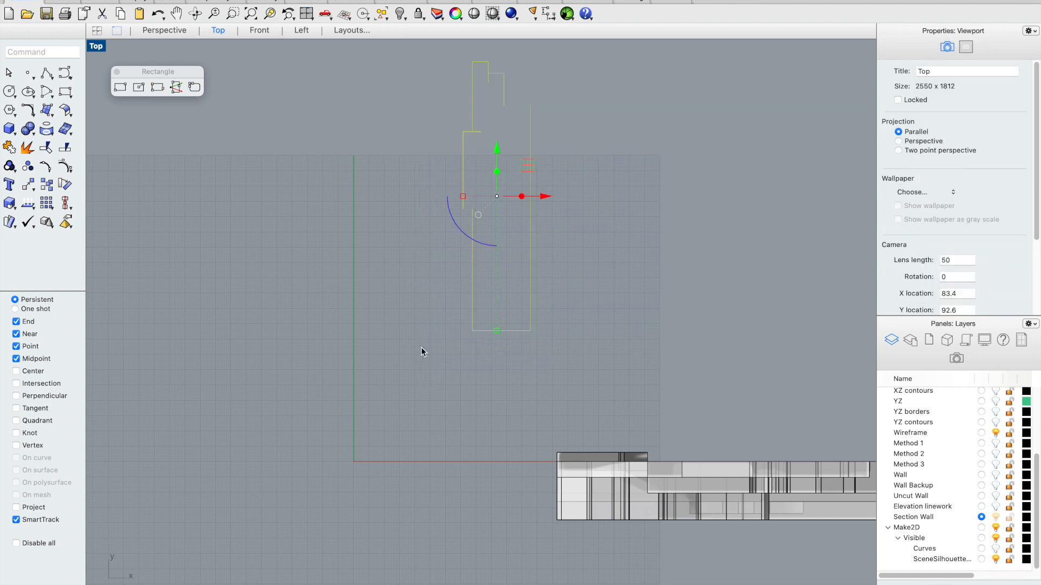
key("Delete")
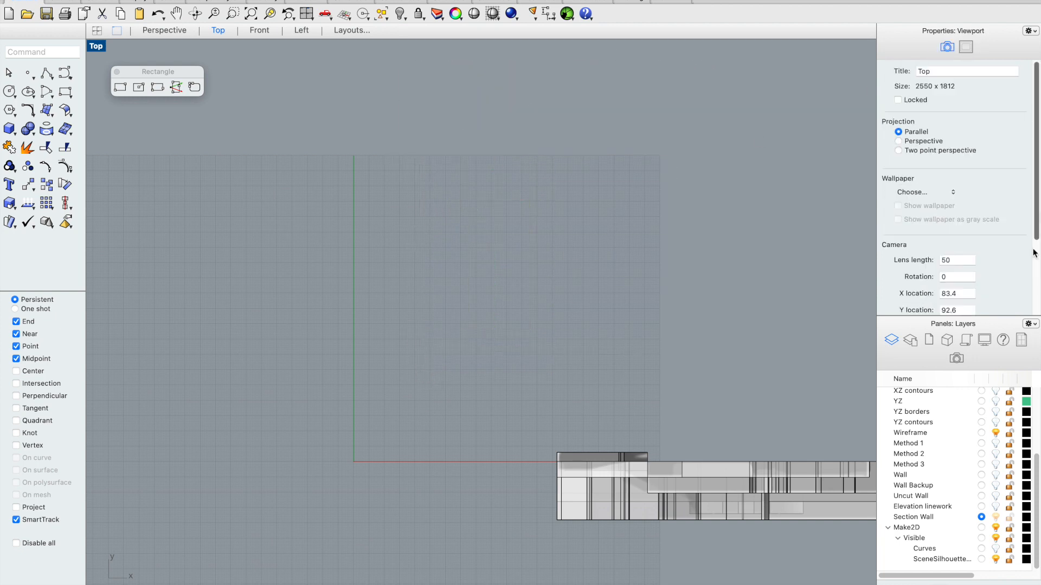
Step: Set the document's absolute tolerance to 0.000001 units, with the Left view active
left_click(258, 30)
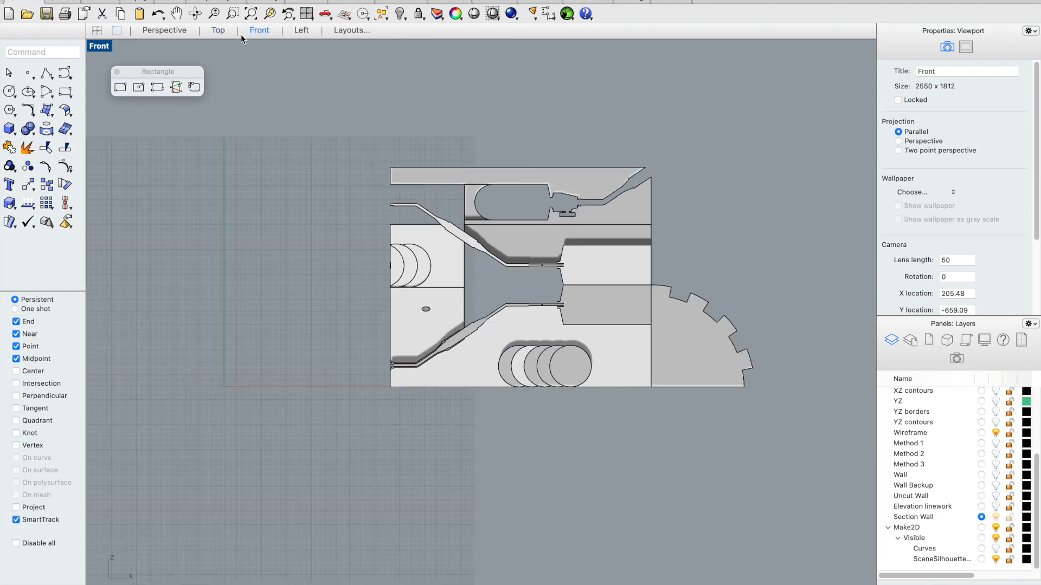
left_click(302, 31)
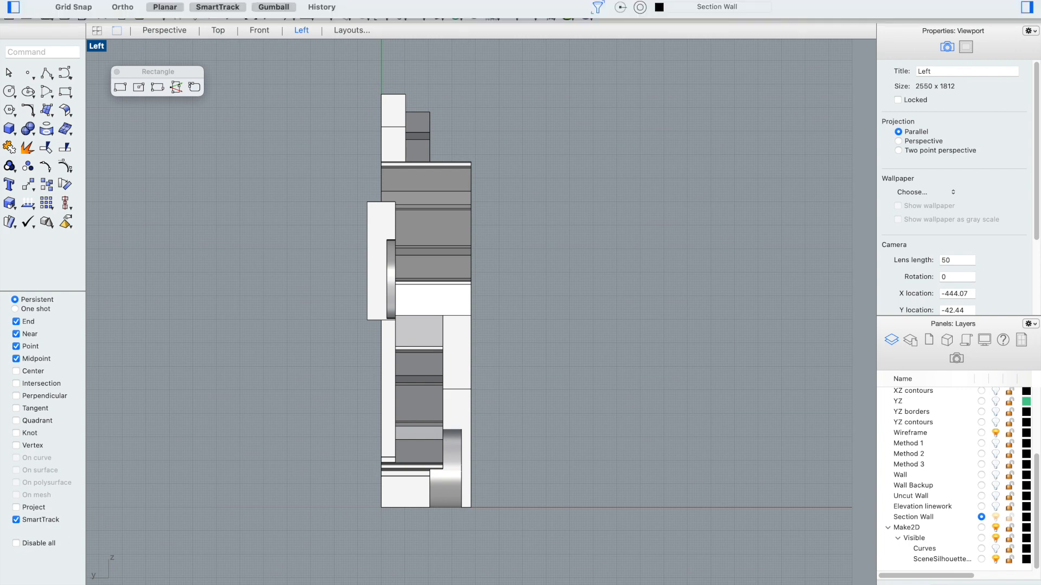
left_click(109, 1)
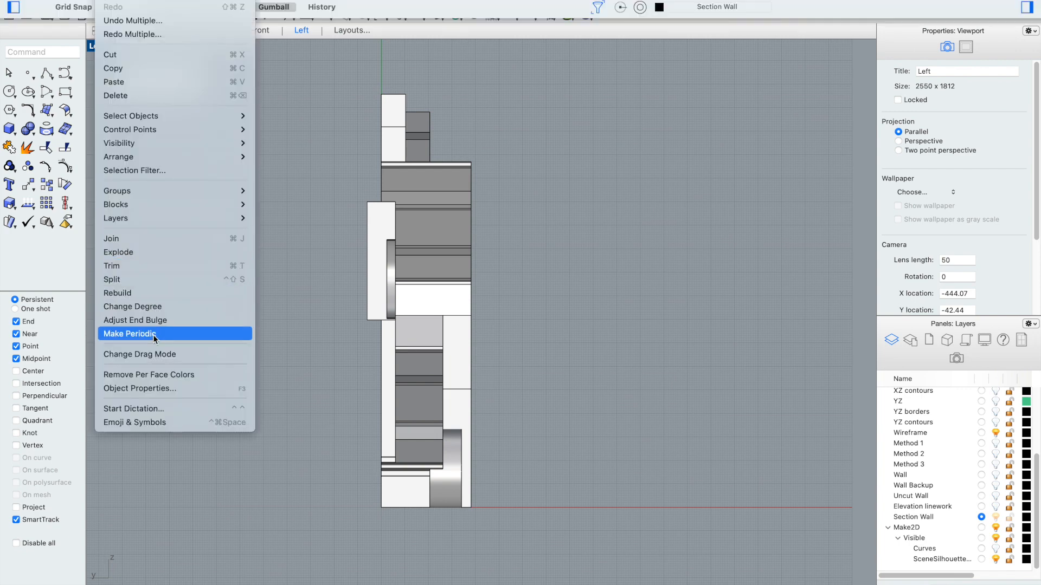
mouse_move(81, 1)
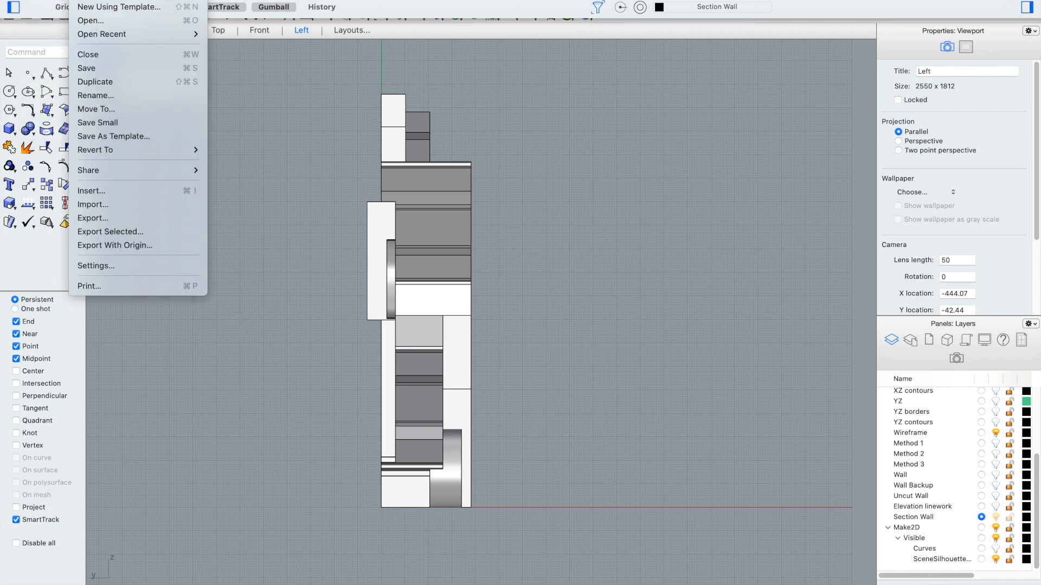
left_click(119, 266)
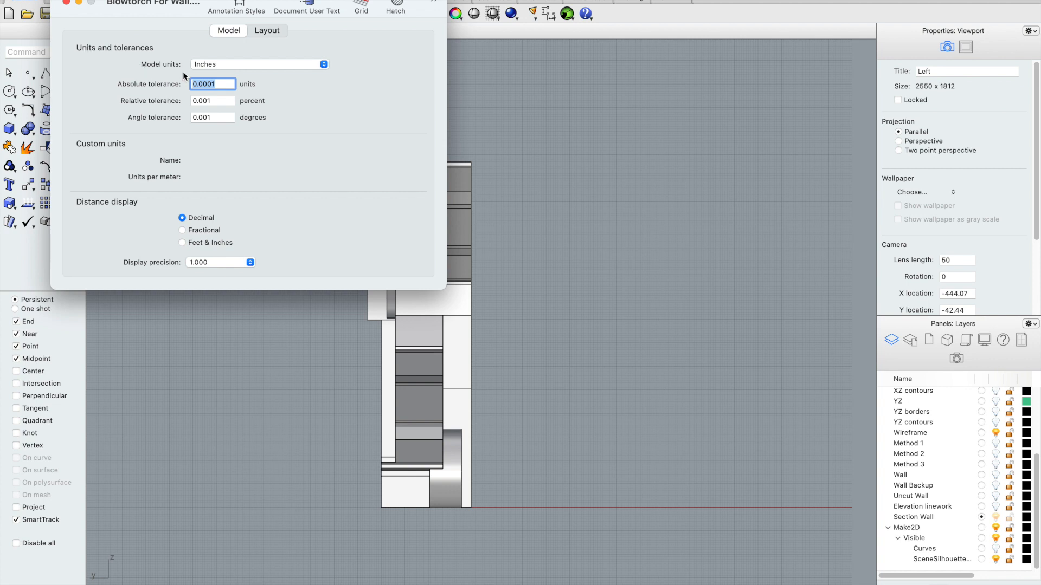
left_click(208, 85)
type("00")
left_click(205, 100)
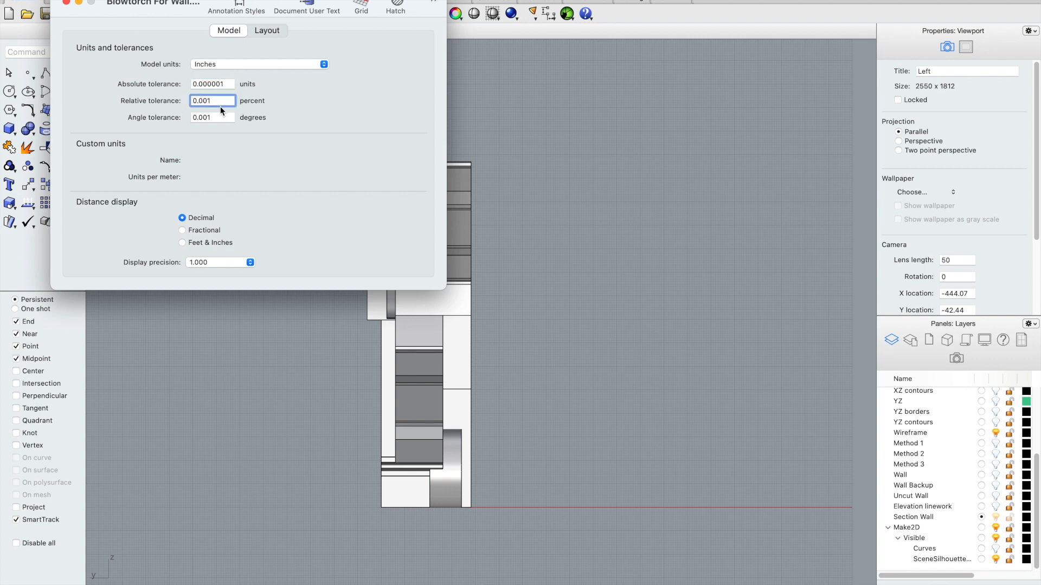
left_click(206, 117)
left_click(66, 4)
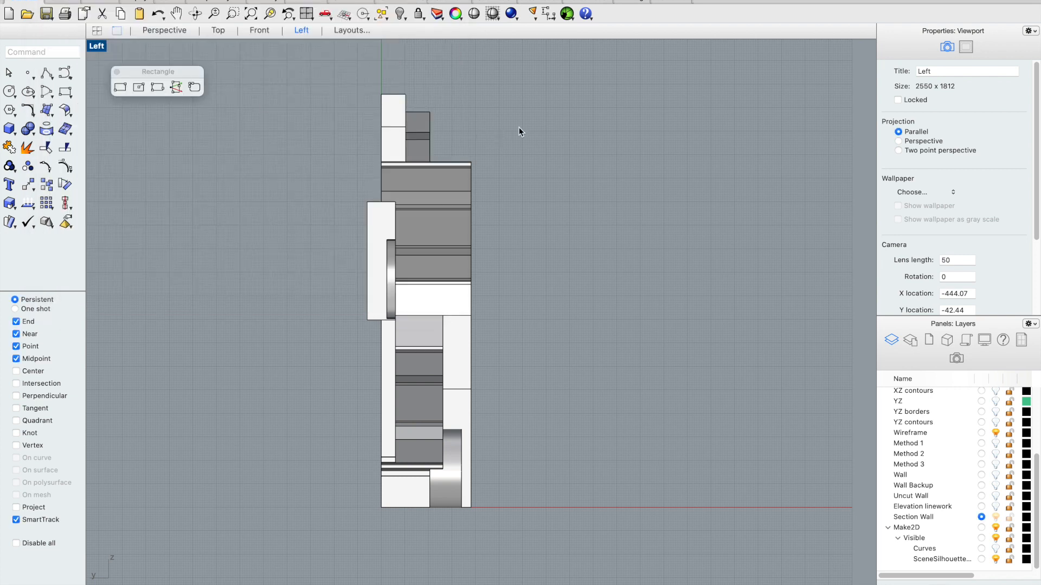
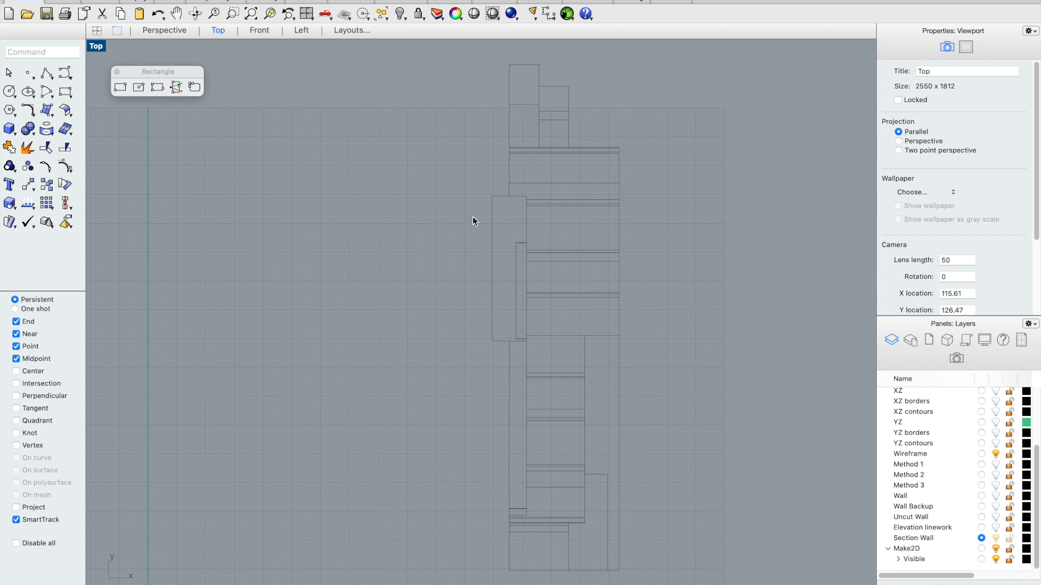
Step: Select the linework groups of the projecting block and the narrow piece below it in the Top view, checking against the Perspective view
left_click(164, 31)
scroll(428, 391, "up", 5)
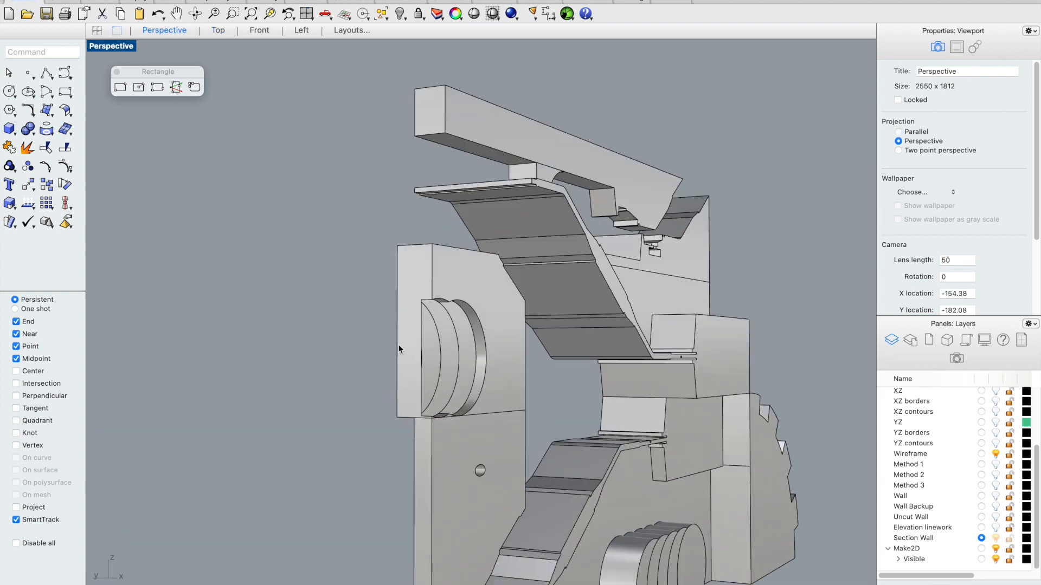
scroll(397, 315, "down", 5)
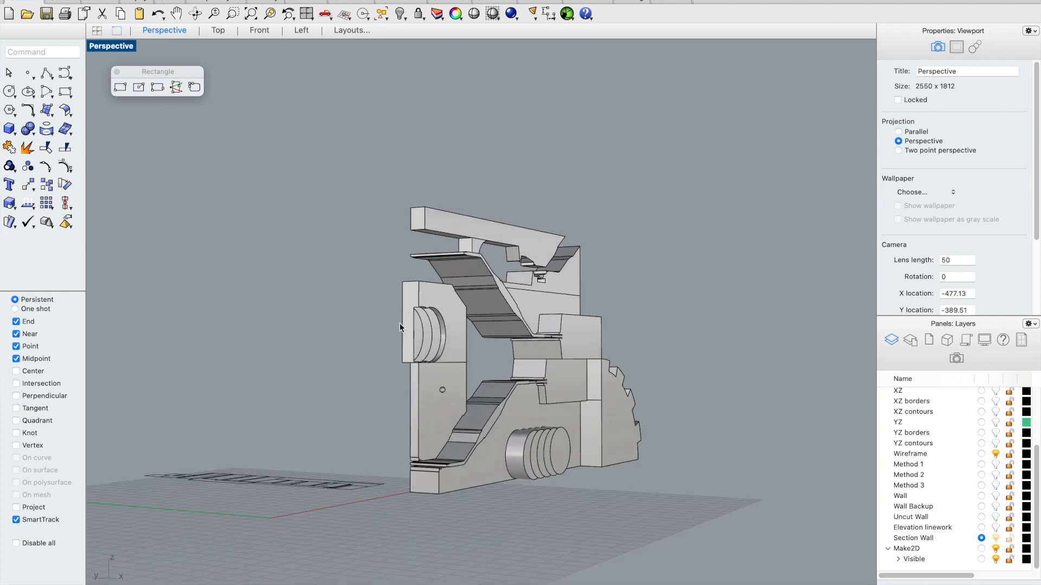
left_click(223, 31)
left_click(512, 185)
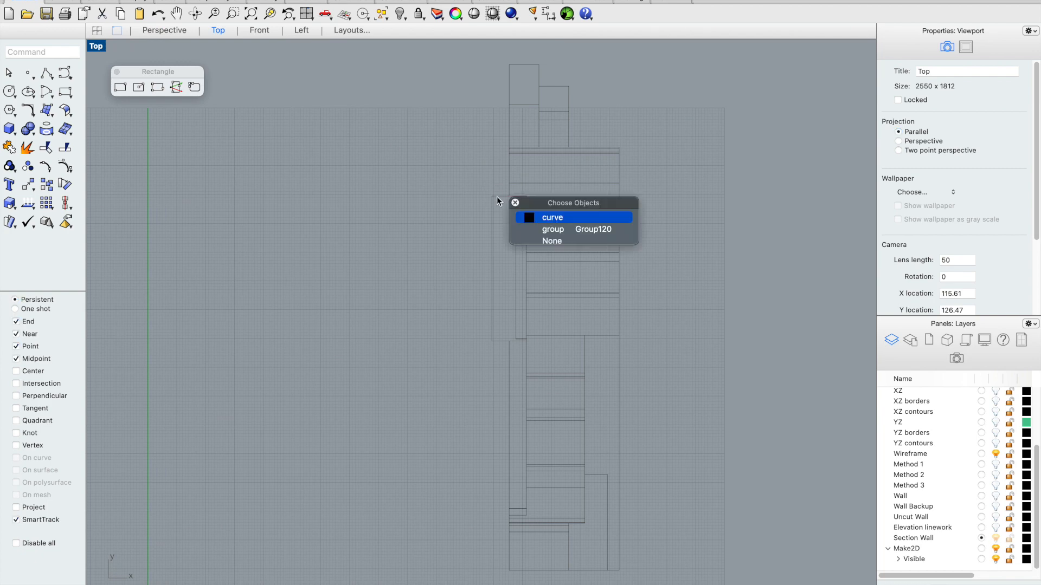
left_click(534, 226)
scroll(528, 299, "up", 3)
scroll(477, 383, "down", 2)
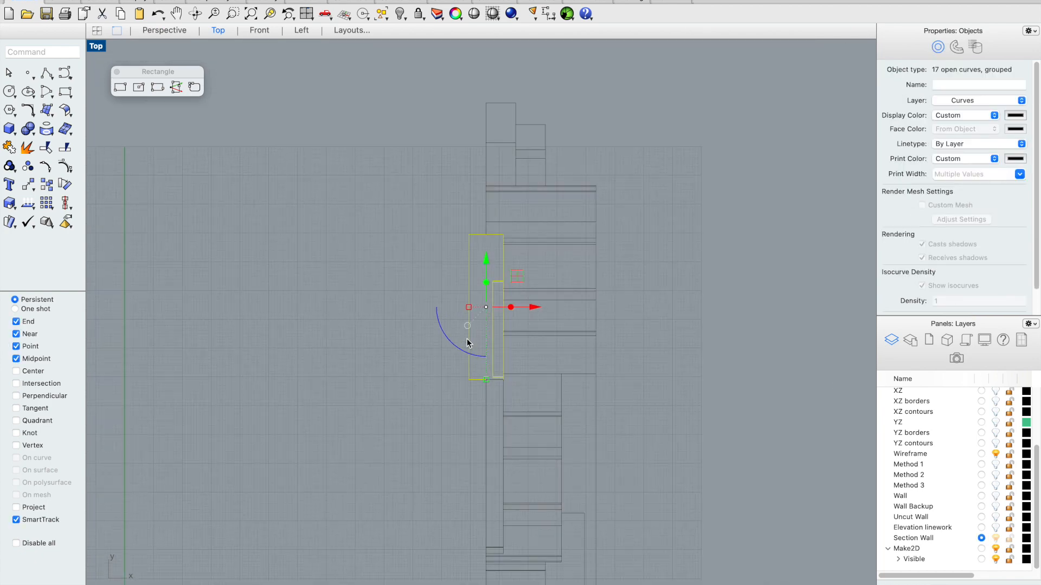
left_click(491, 431)
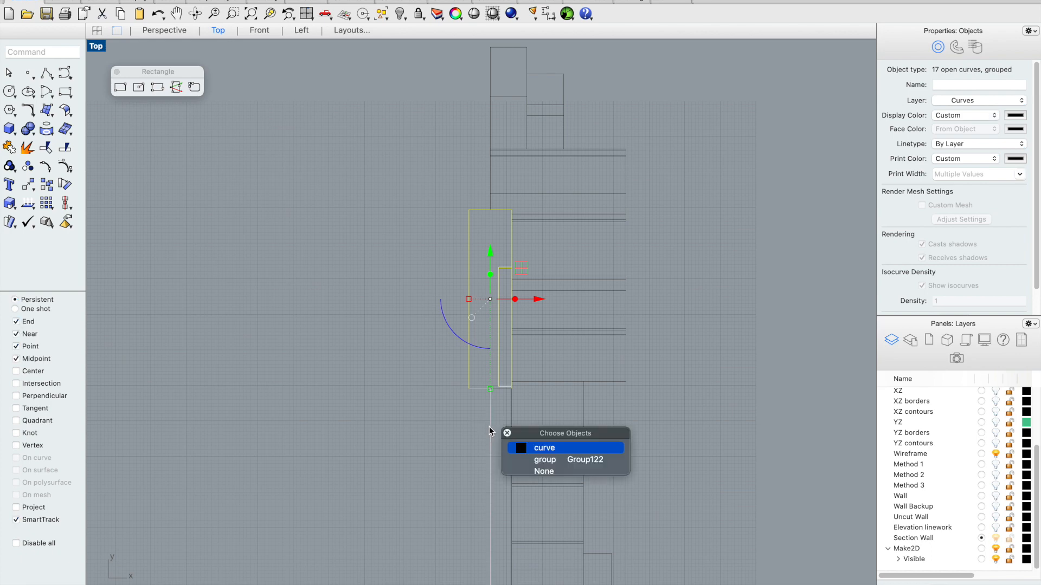
left_click(536, 460)
scroll(270, 200, "down", 3)
scroll(300, 255, "up", 2)
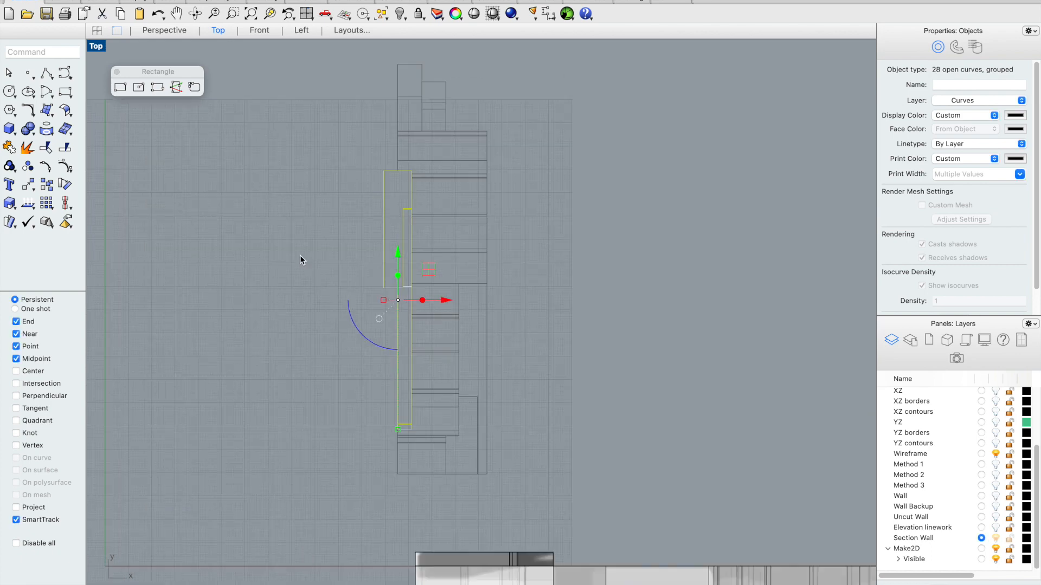
scroll(404, 130, "up", 3)
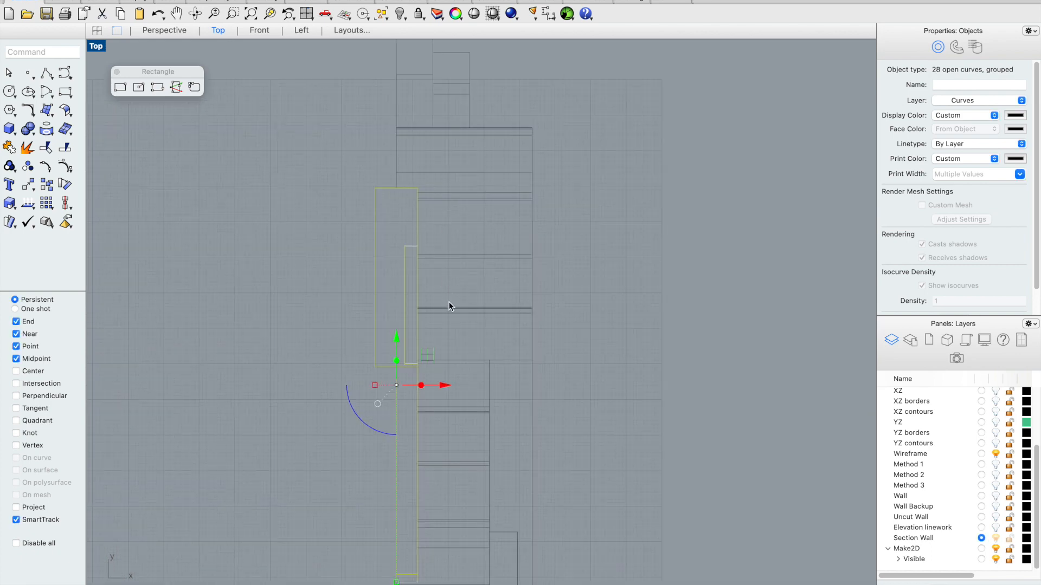
Step: Compare the two selected linework groups with the matching wall blocks in the Perspective view, and clear the selection in the Top view
left_click(174, 31)
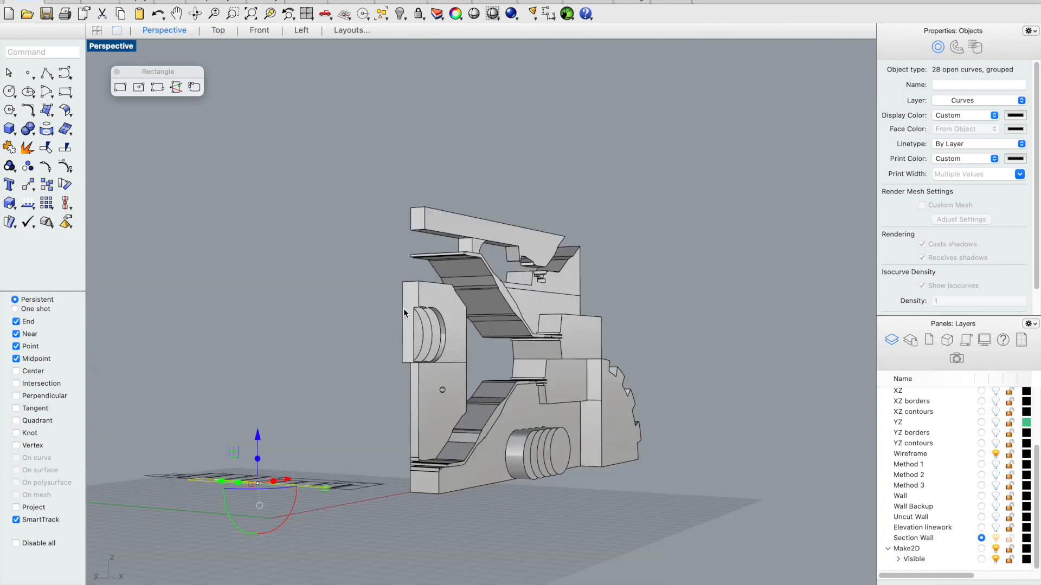
scroll(406, 325, "up", 2)
scroll(415, 393, "up", 6)
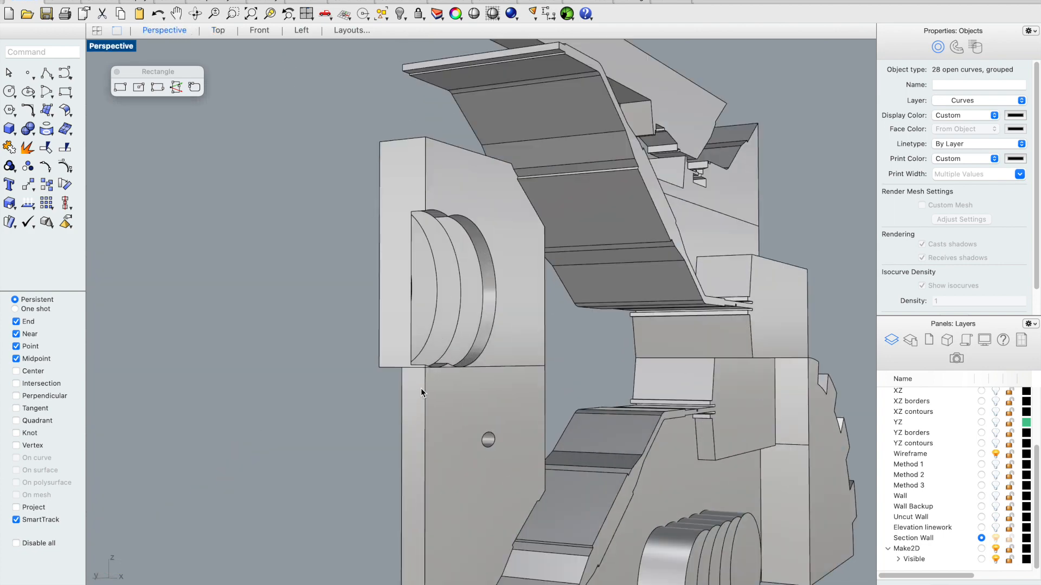
scroll(415, 387, "down", 6)
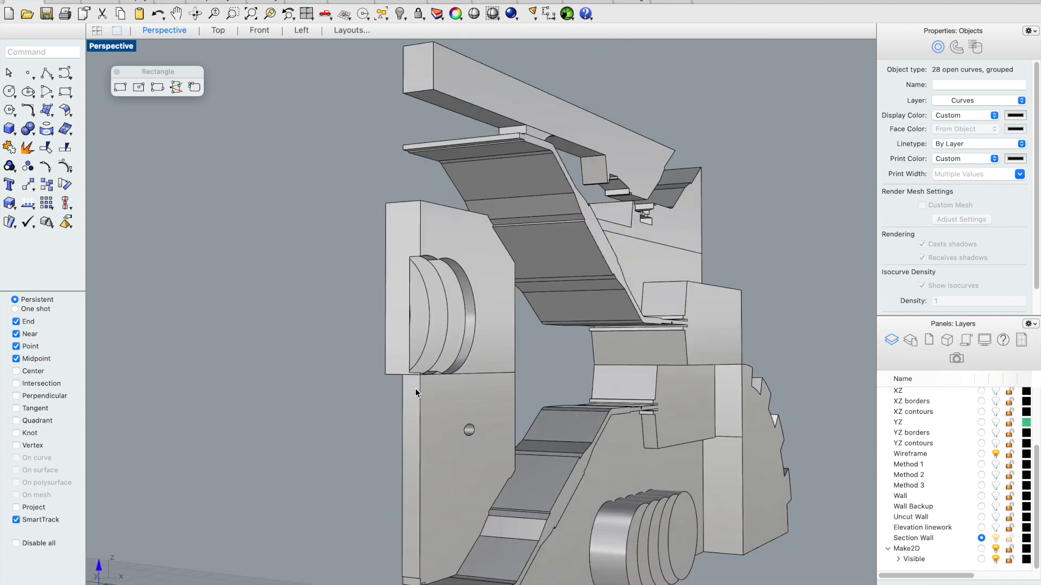
left_click(219, 31)
scroll(618, 212, "down", 2)
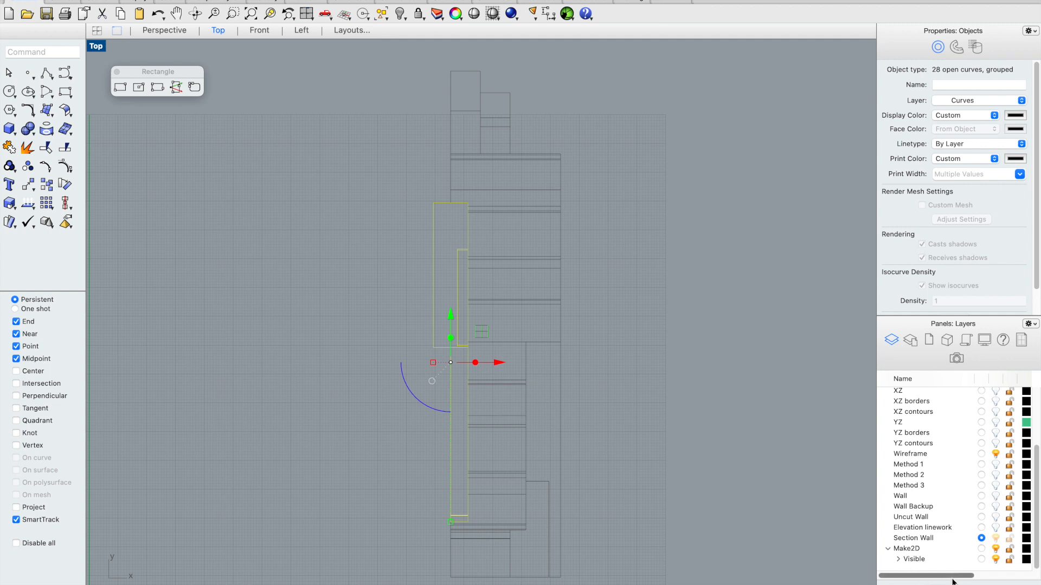
key("Escape")
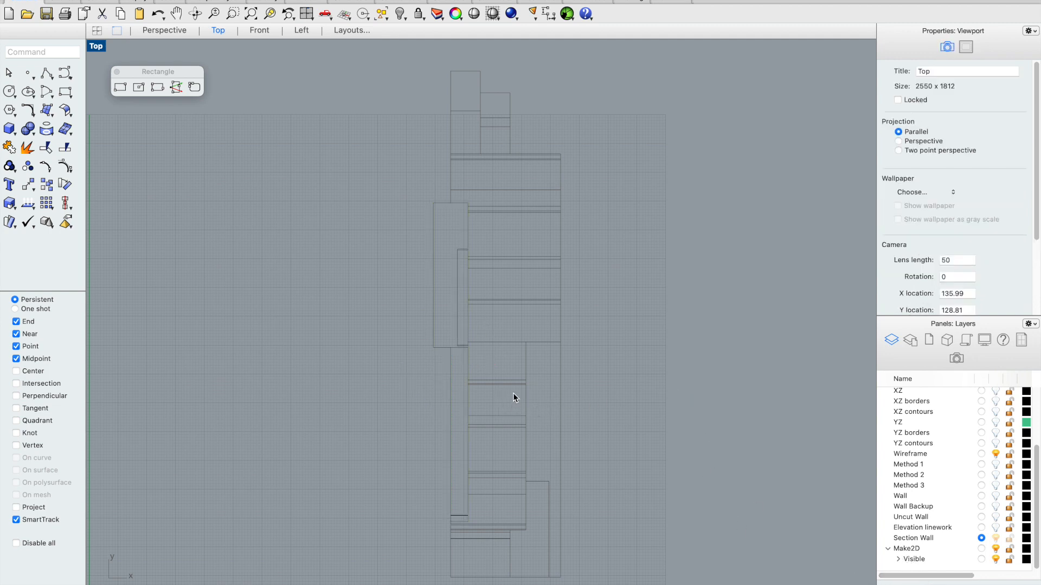
Step: Check how the new section linework is grouped by selecting its pieces one at a time in the Top view
left_click(513, 398)
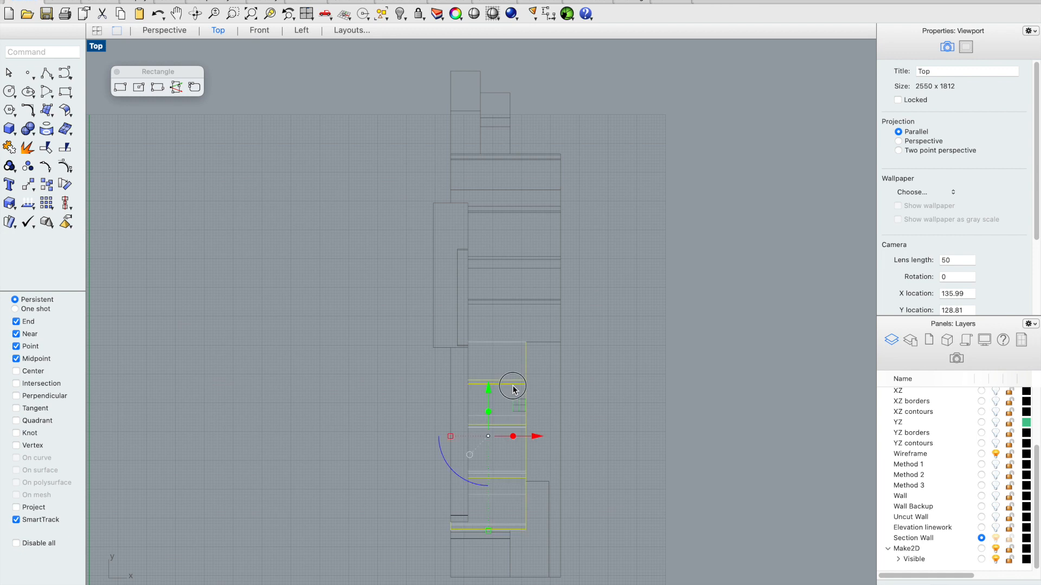
left_click(530, 304)
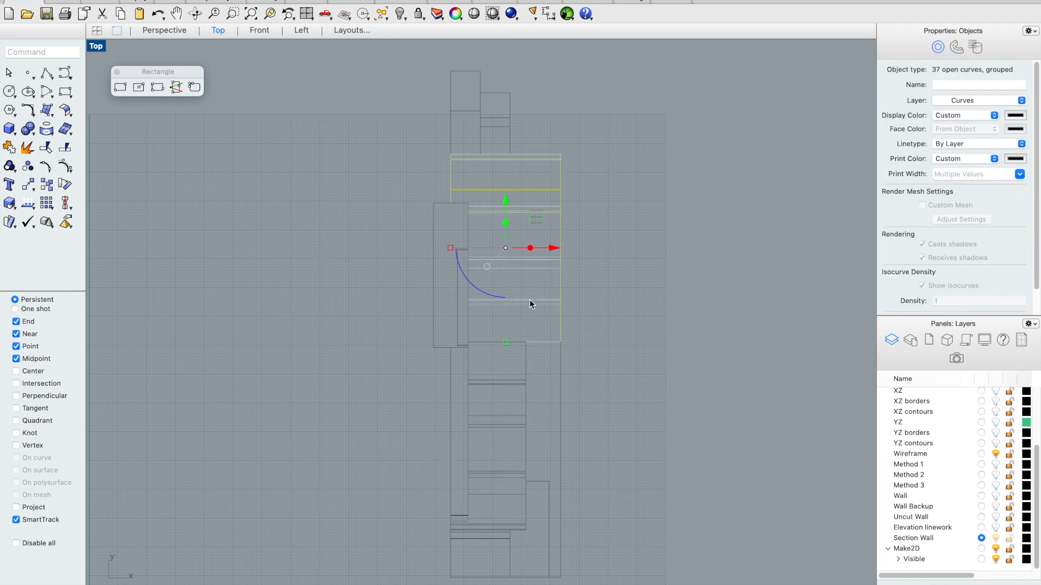
left_click(561, 400)
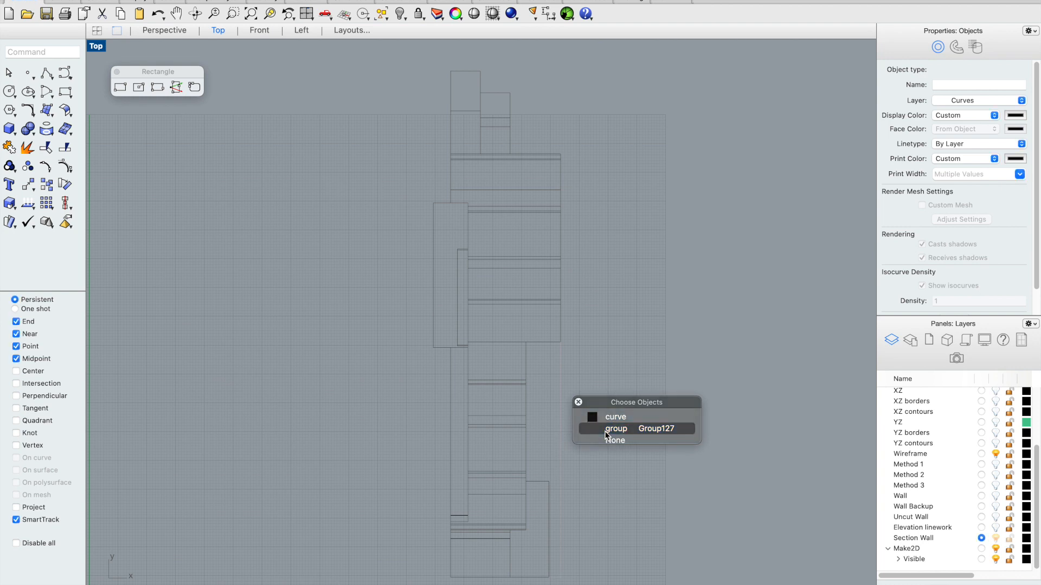
left_click(606, 430)
key("Escape")
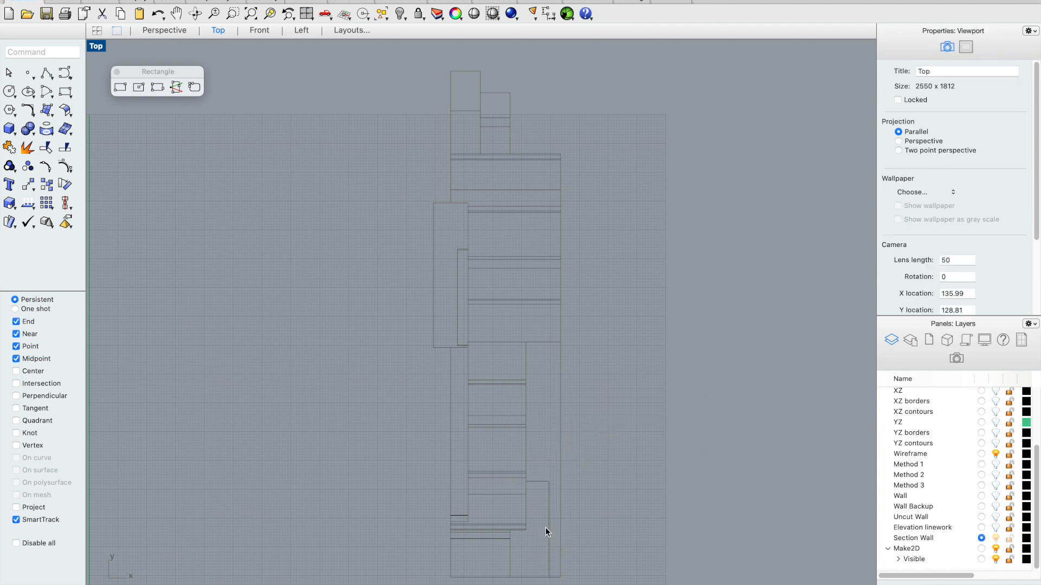
left_click(538, 481)
key("Escape")
left_click(444, 207)
key("Escape")
left_click(467, 219)
key("Escape")
scroll(484, 210, "up", 3)
scroll(461, 211, "up", 2)
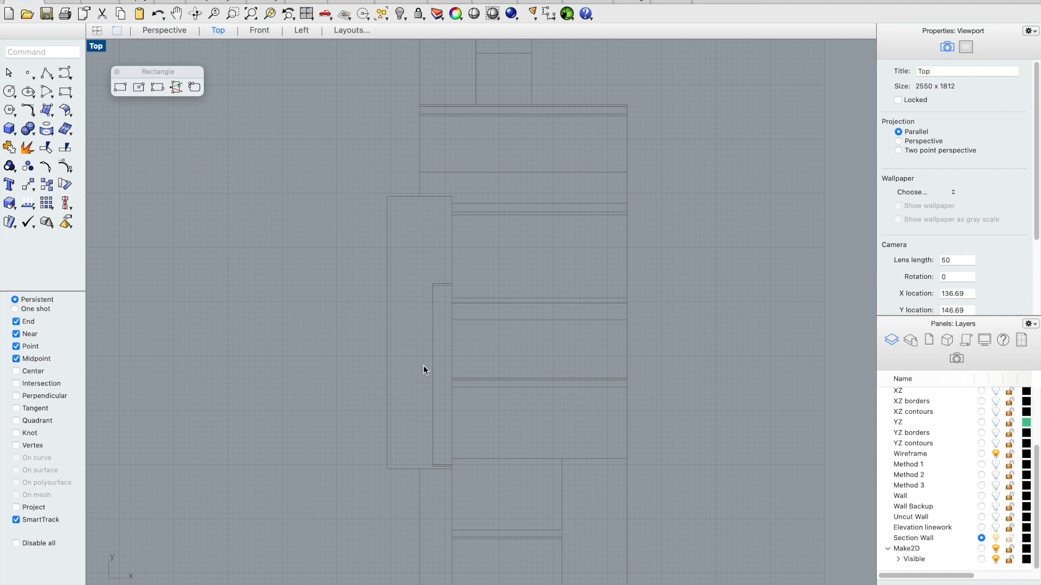
scroll(454, 243, "down", 3)
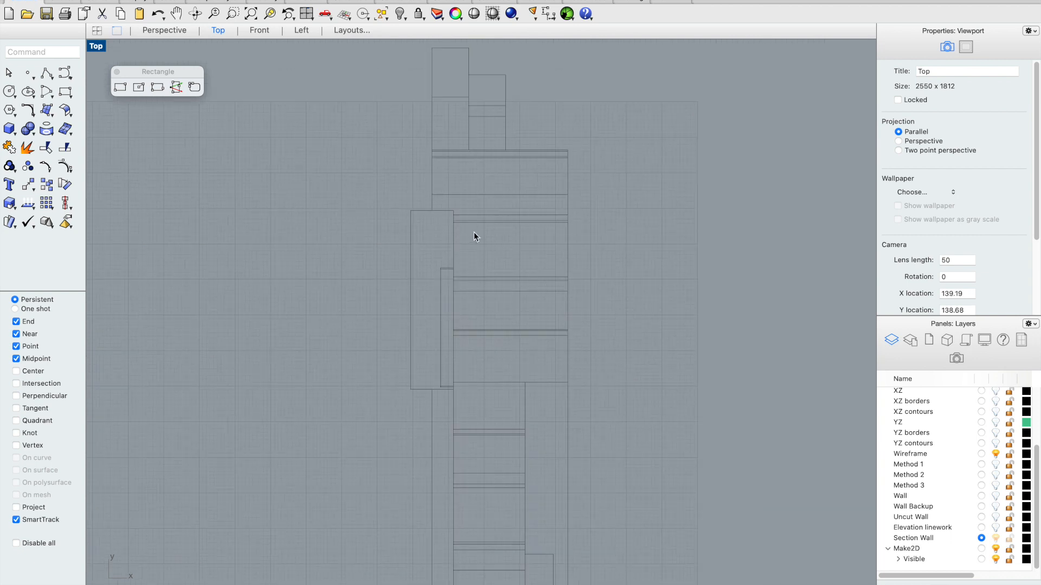
Step: Create a layer named Section Piece 1 for the first piece of section linework
scroll(474, 208, "up", 2)
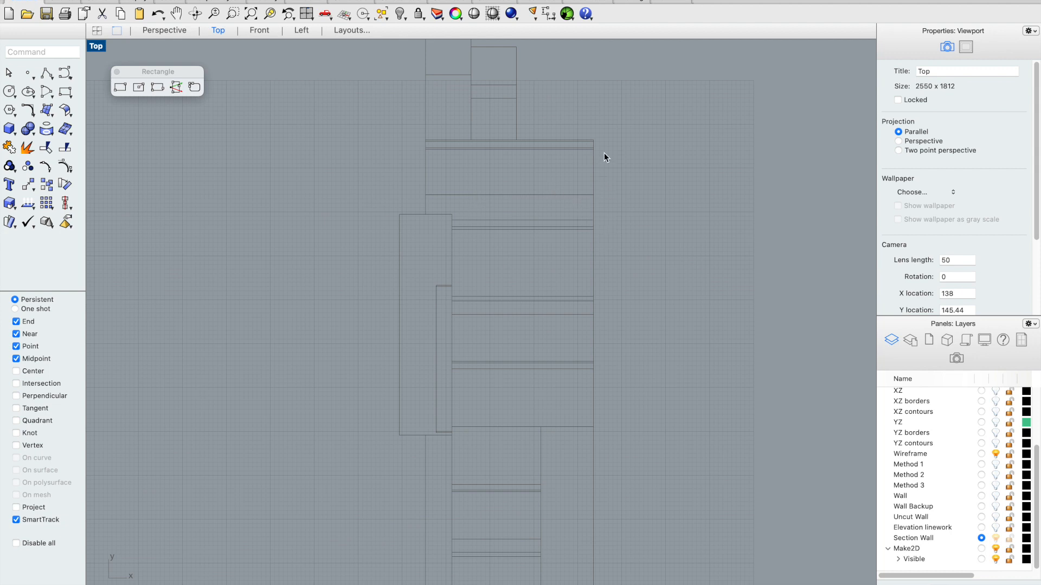
scroll(424, 240, "down", 2)
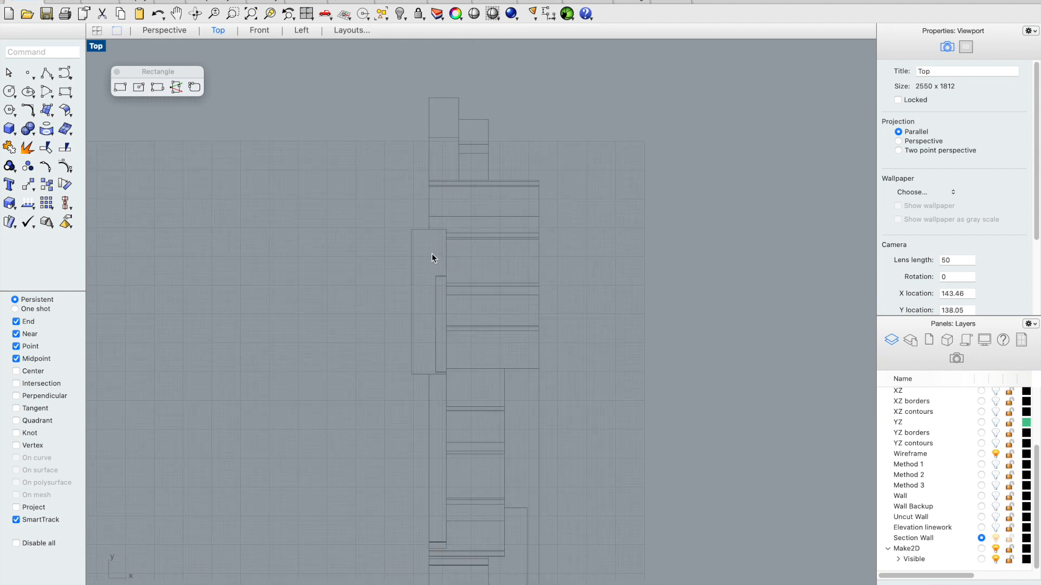
scroll(436, 288, "down", 2)
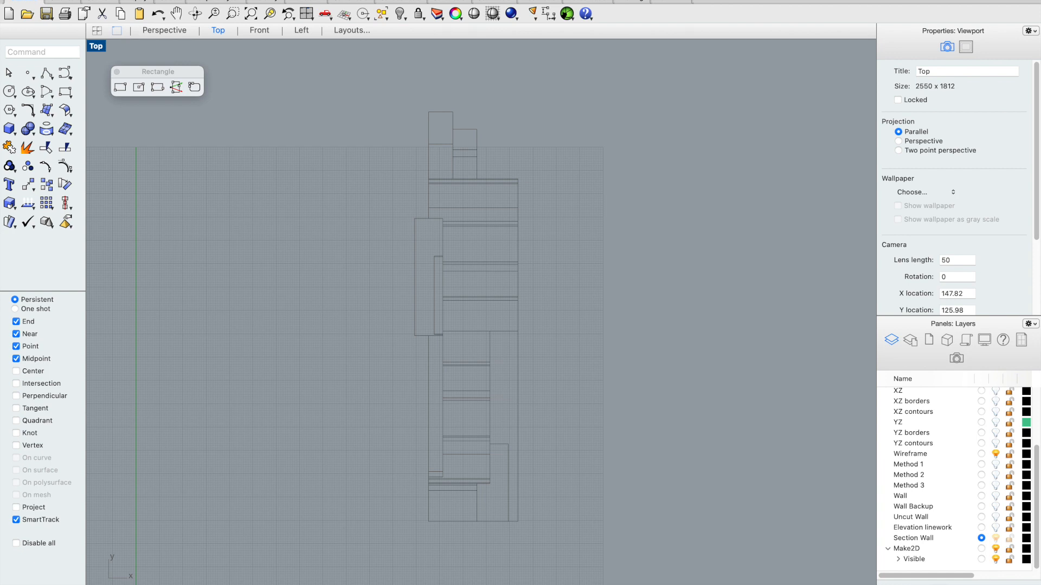
left_click(883, 583)
type("Section Piece")
key("Return")
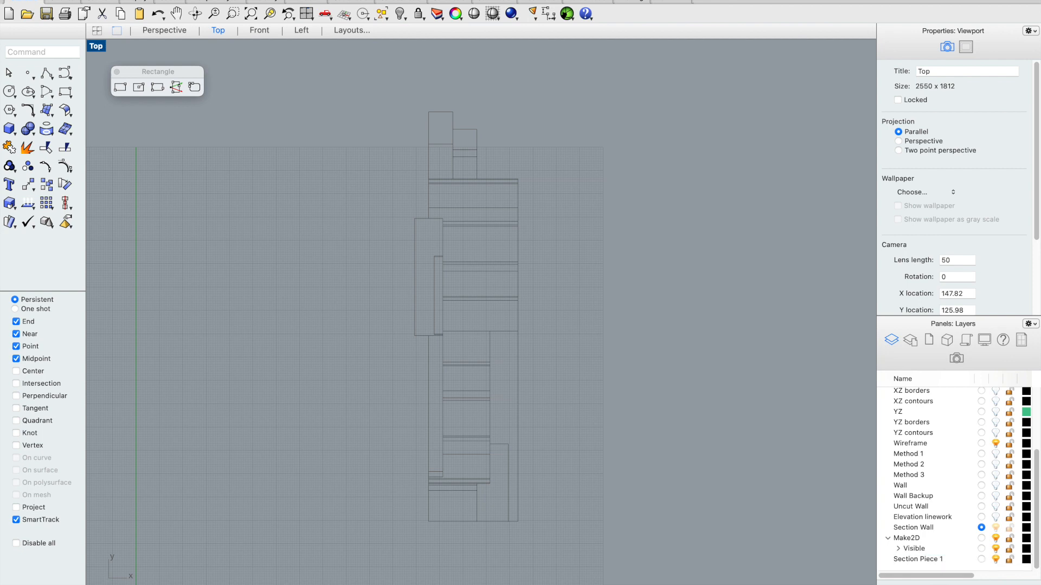
Step: Move the projecting block's linework group to the Section Piece 1 layer and turn that layer off
left_click(414, 259)
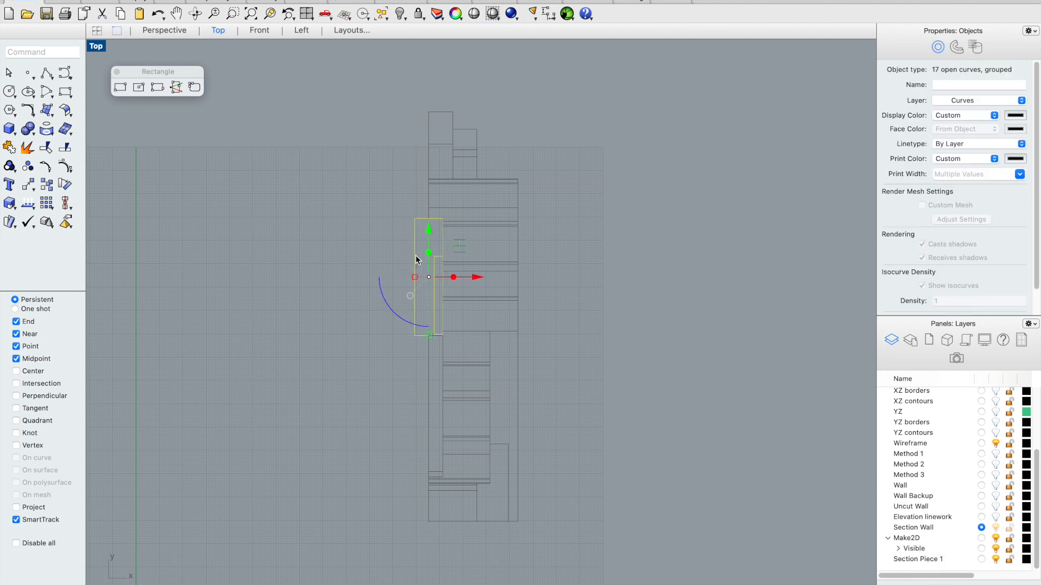
left_click(972, 103)
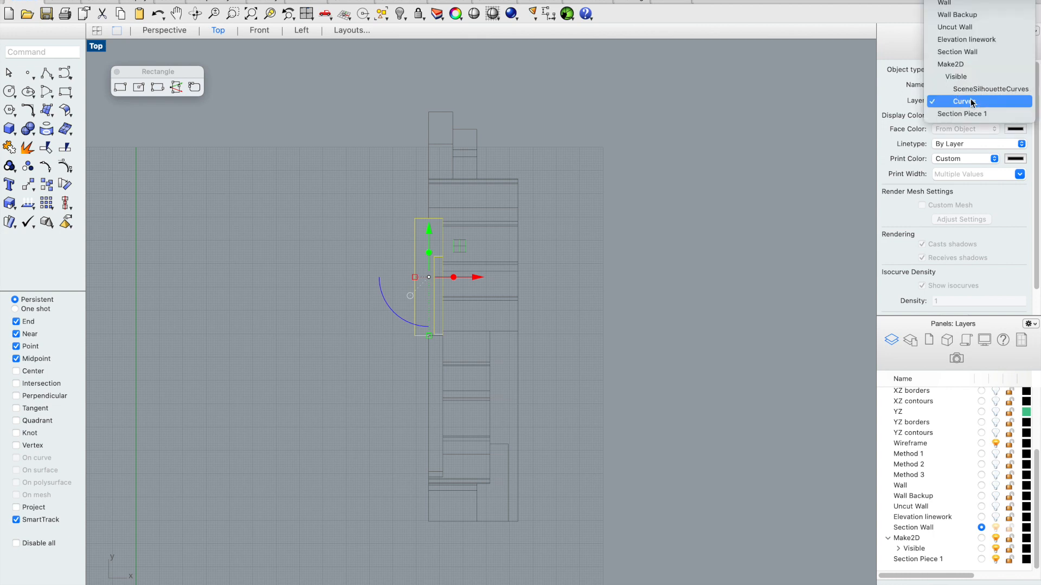
left_click(970, 112)
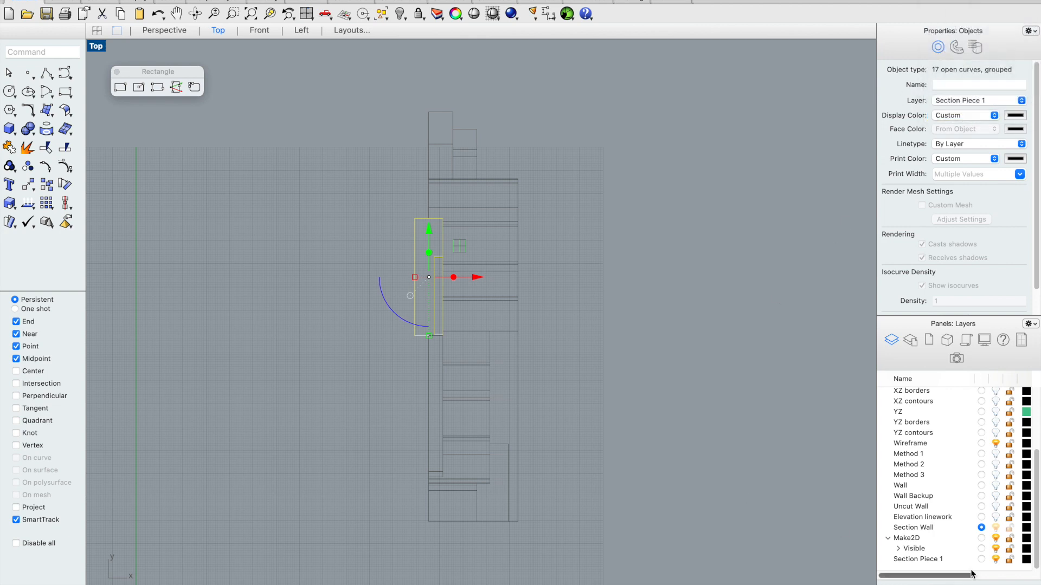
left_click(996, 559)
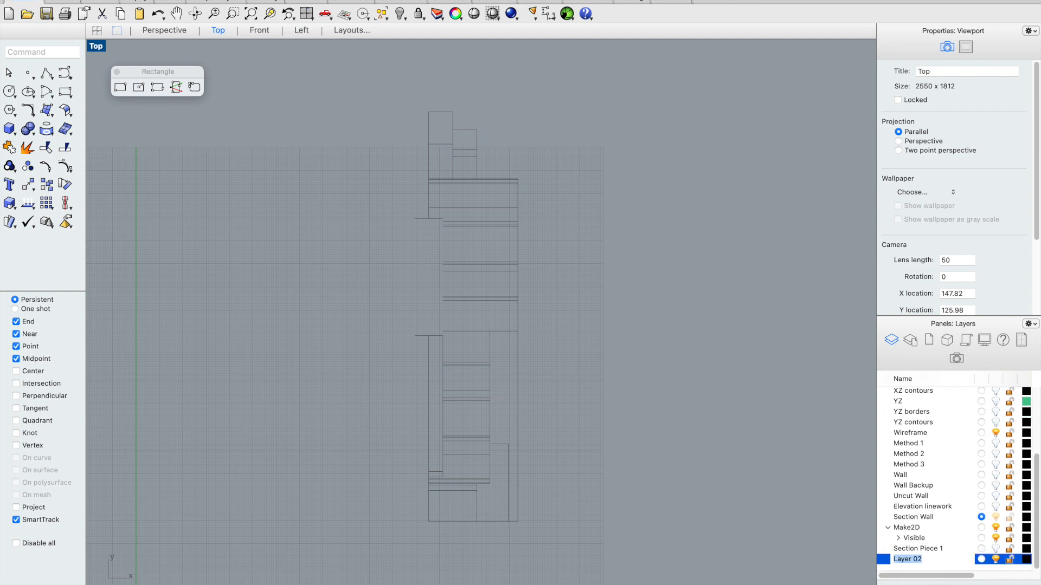
Step: Add a second piece layer named Sectoin piece 2
type("Sectoin")
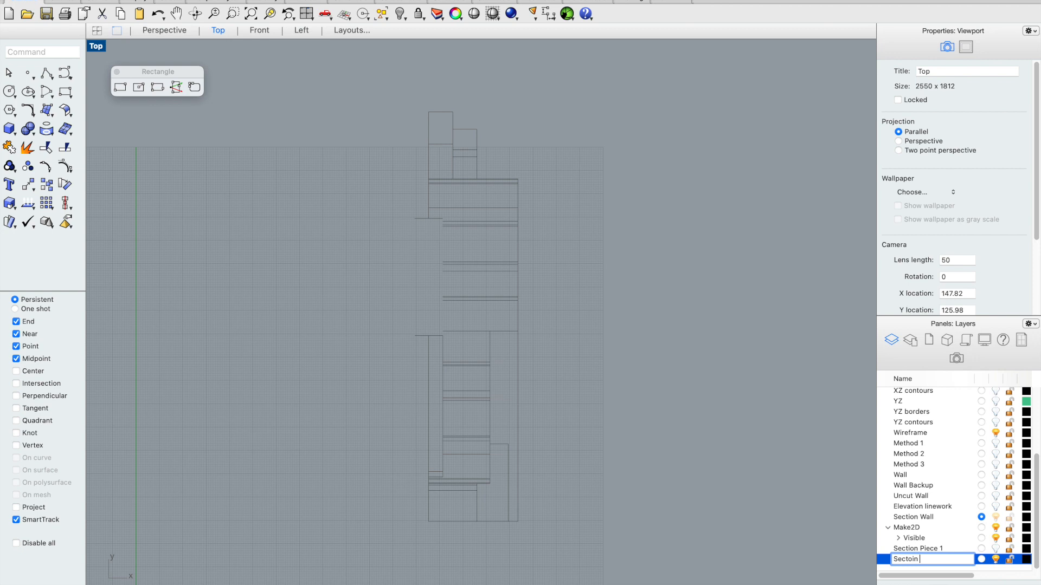
type(" piece 2")
key("Return")
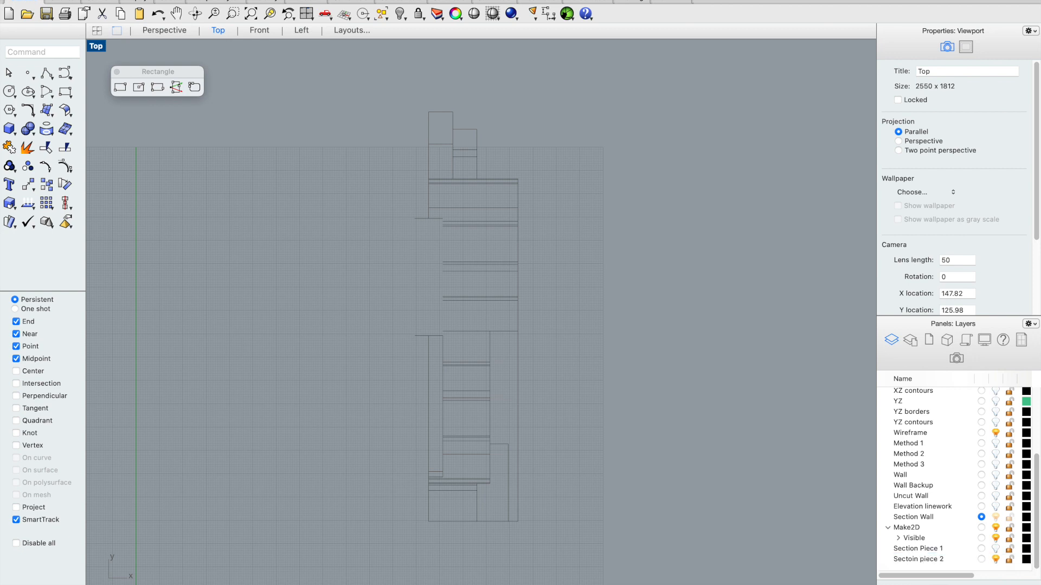
Step: Move the linework group of the narrow piece below the projecting block to the Sectoin piece 2 layer and turn that layer off
left_click(434, 388)
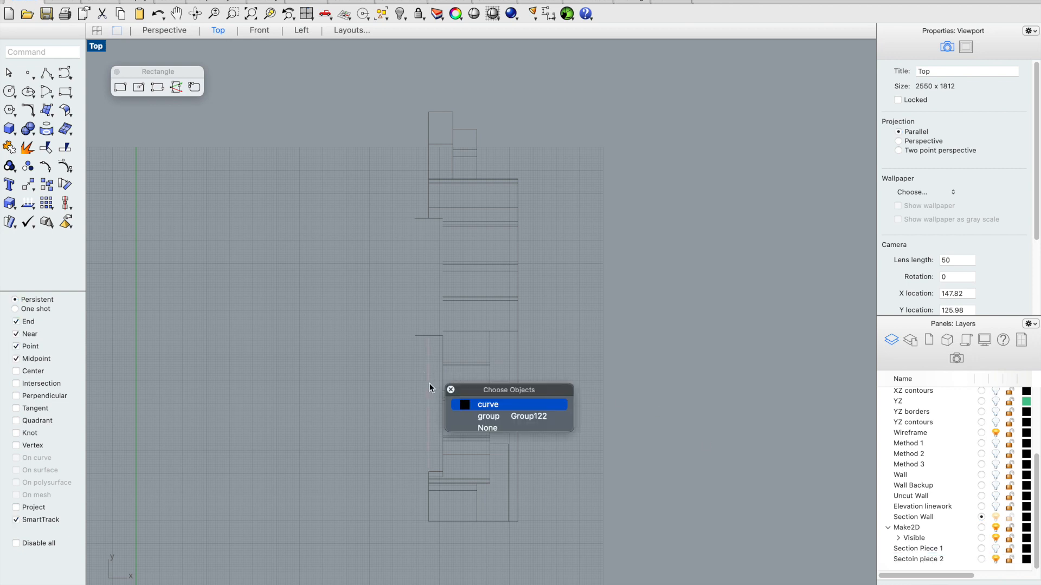
left_click(478, 415)
left_click(949, 109)
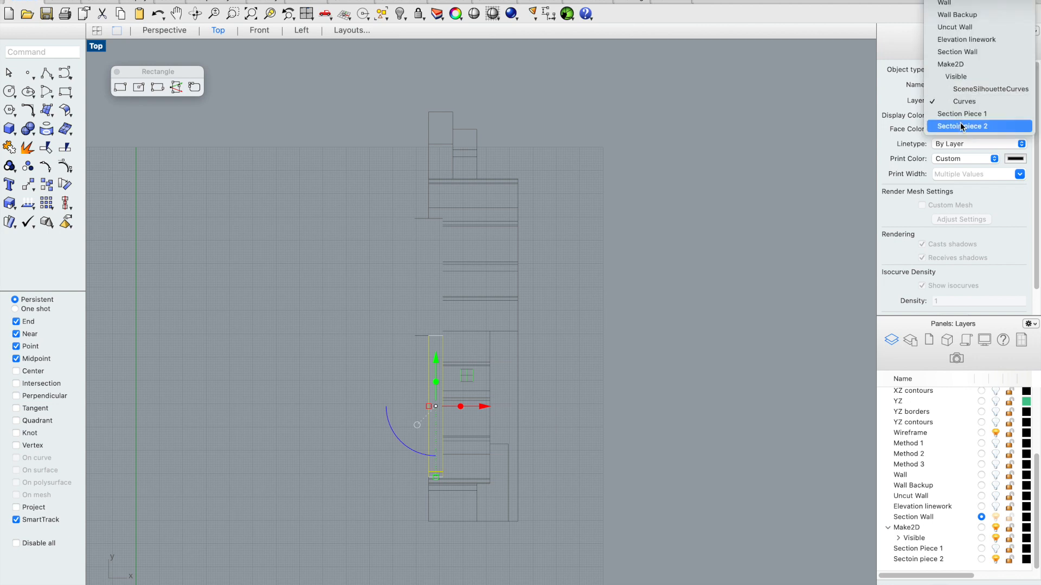
left_click(952, 128)
left_click(995, 559)
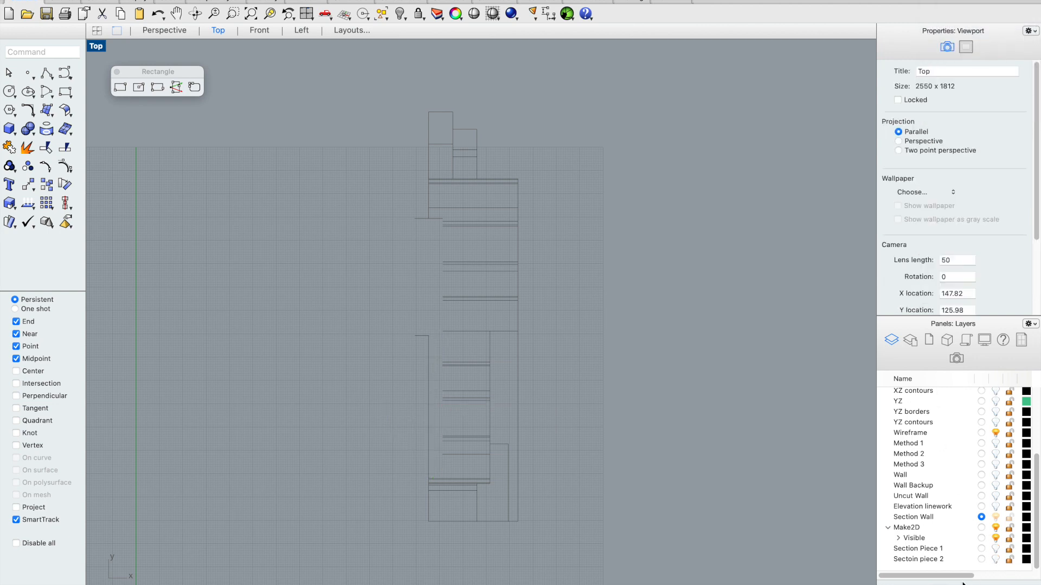
Step: Add a third piece layer named Section piece 3
left_click(887, 584)
type("Section piece ")
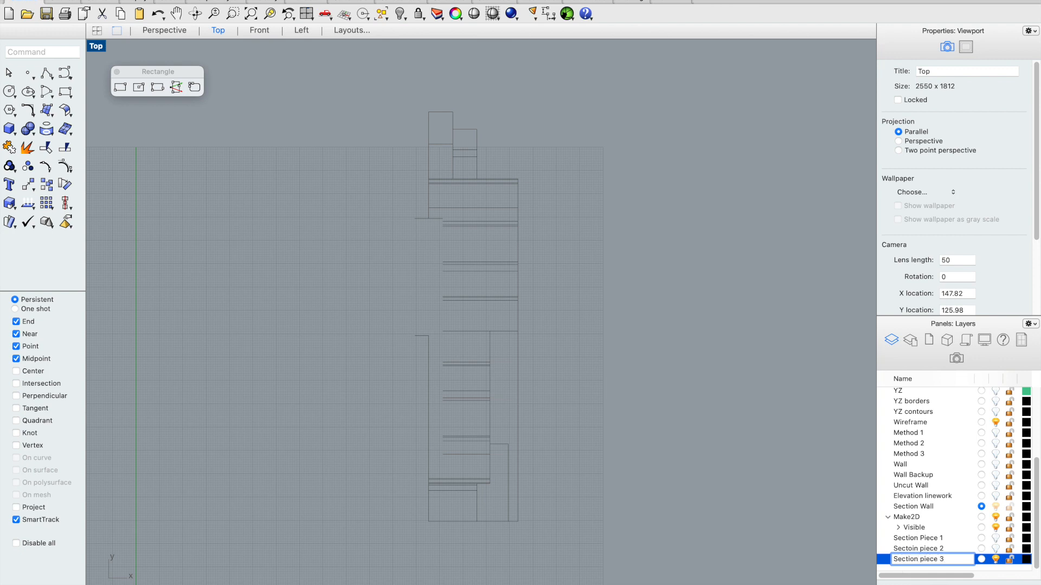
type("3")
key("Return")
Step: Move the lower central linework group with the horizontal bands to the Section piece 3 layer and turn that layer off
left_click(487, 395)
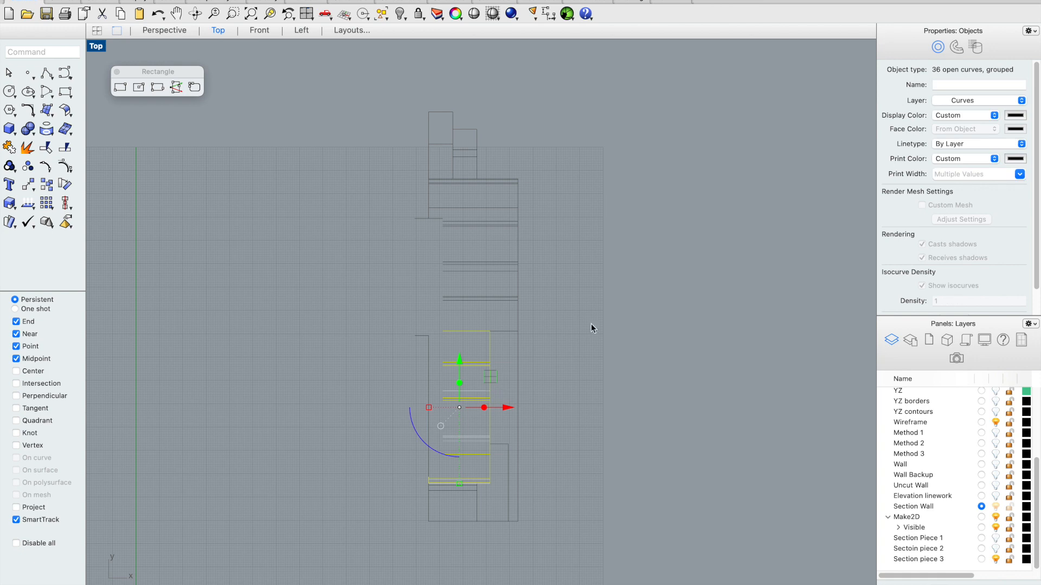
left_click(1004, 101)
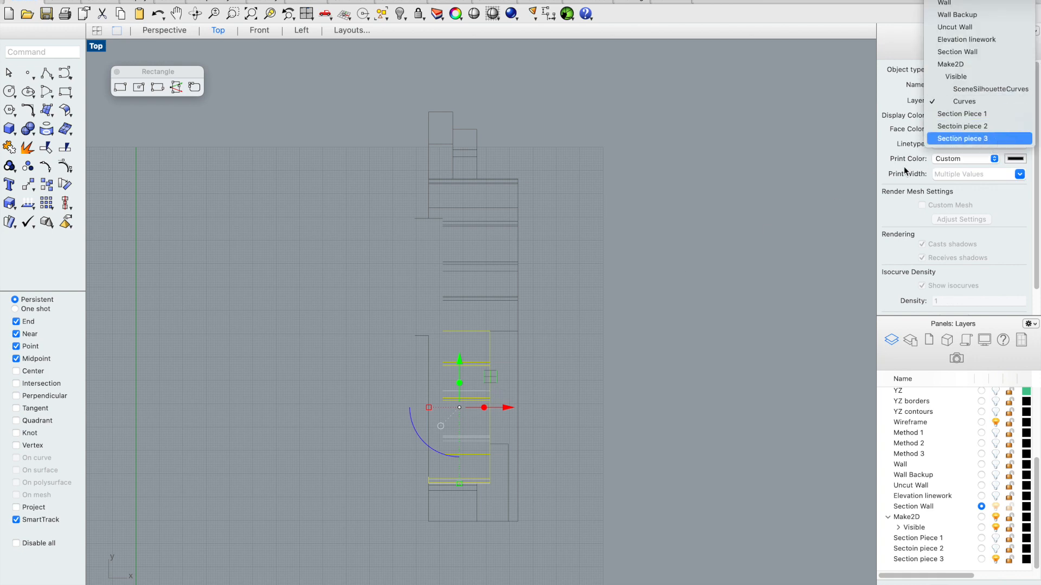
key("Return")
left_click(995, 561)
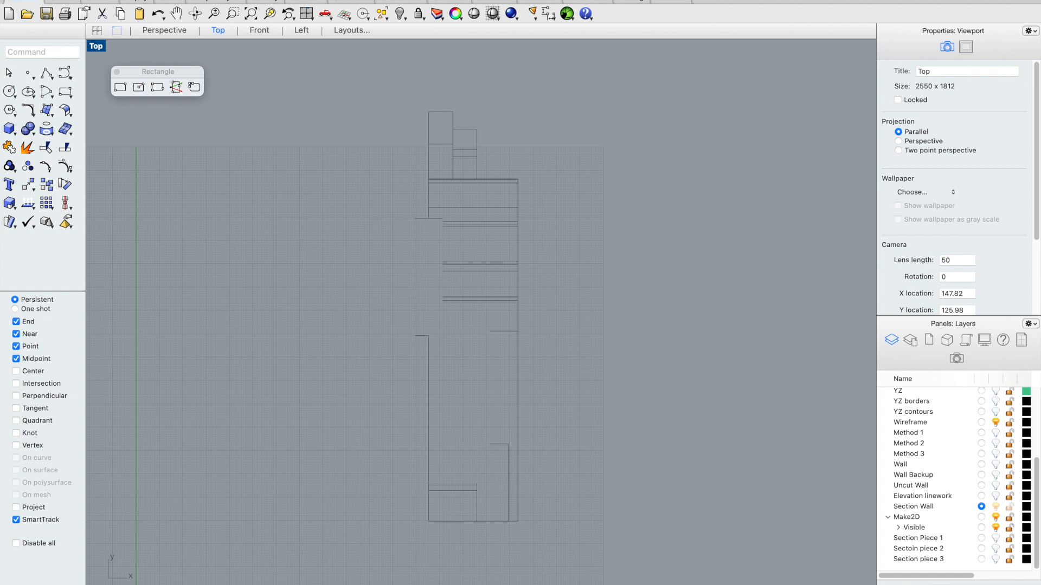
Step: Move two more linework groups to new layers Section piece 4 and Section piece 5, turning each layer off
type("Section piece 4")
key("Return")
type("Section piece 5")
key("Return")
left_click(995, 559)
Step: Move the narrow upright piece beside the section's base to a new Section piece 6 layer and turn that layer off
type("Section piece 6")
key("Return")
left_click(508, 483)
left_click(995, 559)
Step: Move the topmost block's linework group to a new Section piece 7 layer and turn that layer off
type("Section piece 7")
key("Return")
left_click(518, 425)
left_click(440, 112)
left_click(995, 559)
Step: Move the small block beside the topmost one to a new Section piece 8 layer and turn that layer off
type("Section piece 8")
key("Return")
left_click(477, 157)
left_click(531, 183)
left_click(995, 559)
Step: Move another remaining linework group to a new Section piece 9 layer and turn that layer off
left_click(428, 171)
left_click(507, 195)
type("Section piece 9")
key("Return")
left_click(995, 559)
Step: Move the last grouped linework to a new Section piece 10 layer and turn that layer off, leaving only ungrouped curves
left_click(476, 157)
left_click(427, 339)
left_click(516, 387)
left_click(580, 410)
type("Section piece 10")
key("Return")
left_click(996, 559)
left_click(517, 464)
left_click(350, 183)
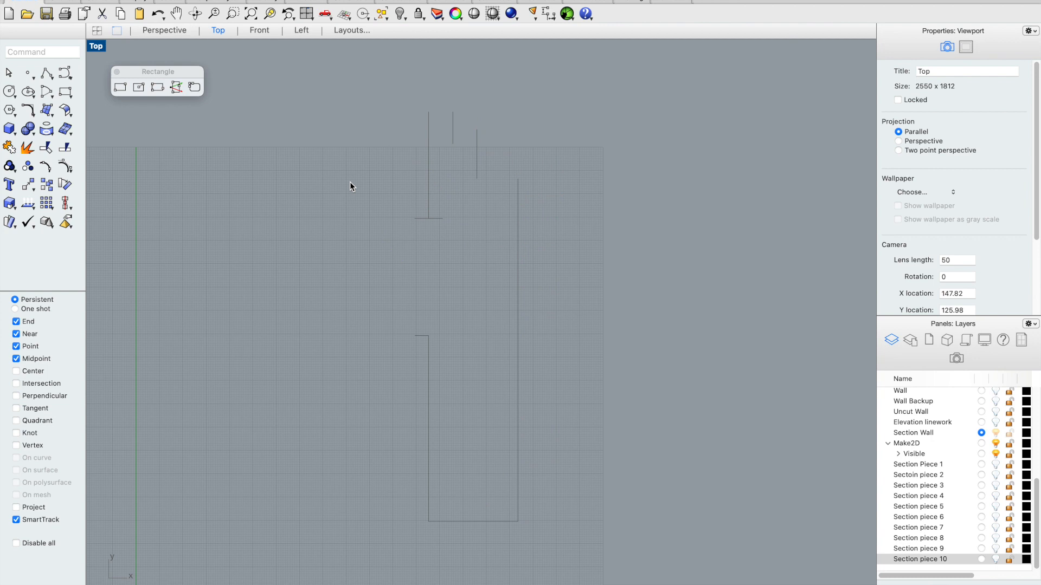
Step: Hide all the leftover ungrouped silhouette curves in the Top view
left_click_drag(379, 93, 609, 576)
type("hide")
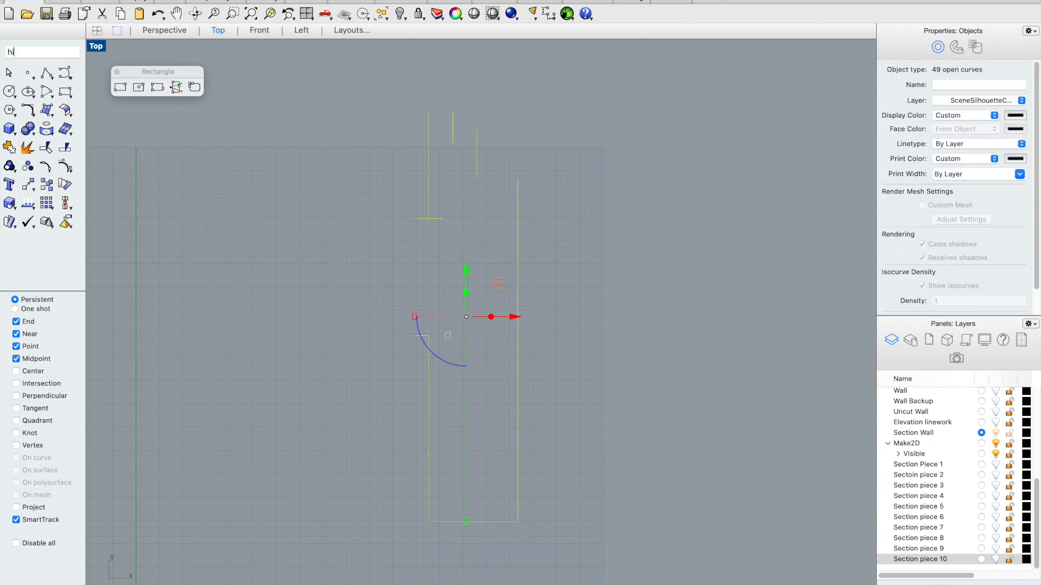
key("Return")
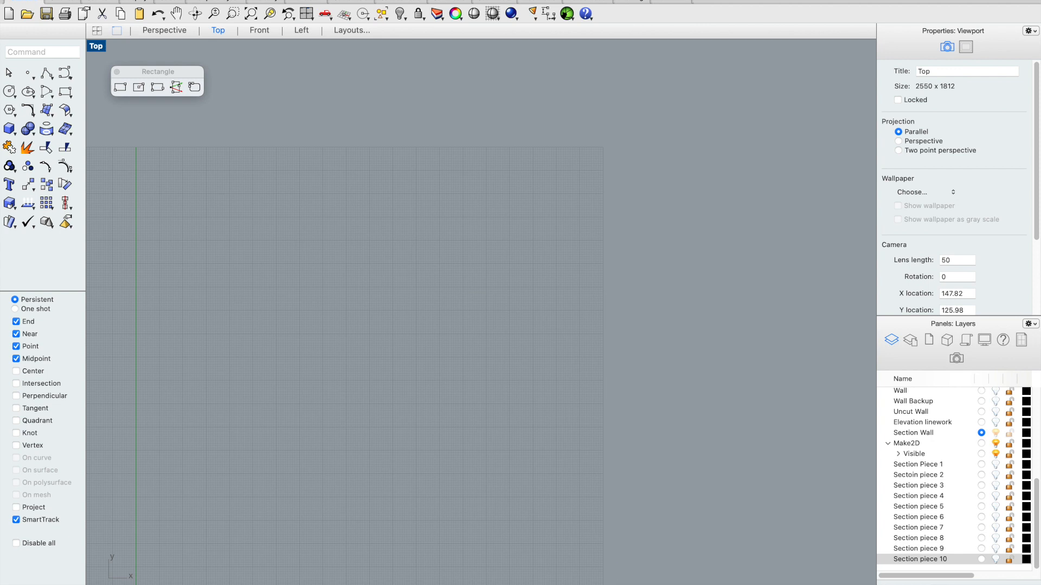
Step: Turn on all ten section piece layers to check the linework without the silhouette curves
left_click(995, 559)
left_click(996, 548)
left_click(995, 537)
left_click(996, 528)
left_click(996, 516)
left_click(996, 507)
left_click(996, 496)
left_click(995, 485)
left_click(995, 475)
left_click(996, 464)
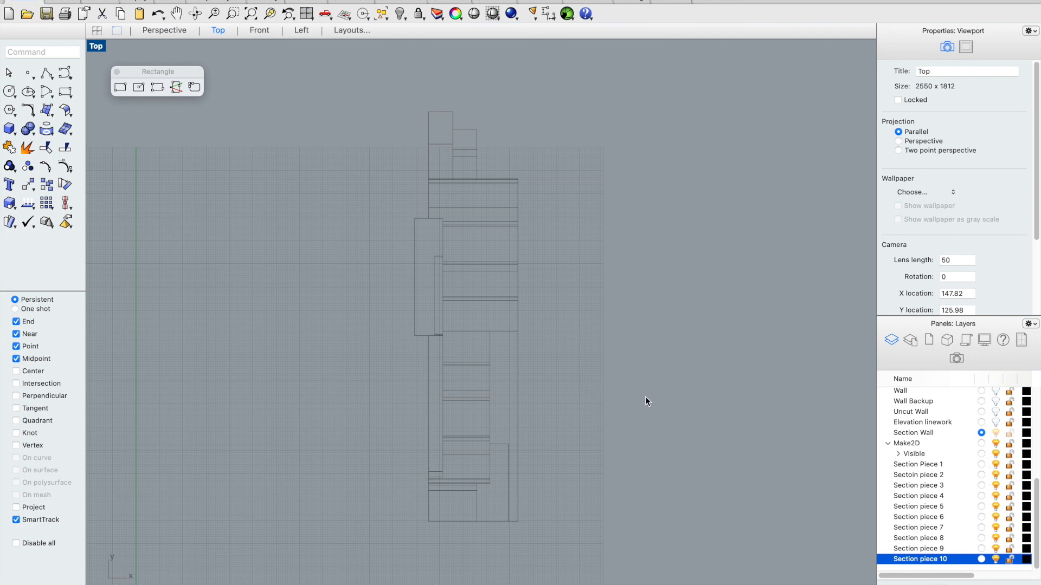
Step: Show the hidden silhouette curves and turn off all ten section piece layers to isolate them
type("Show")
key("Return")
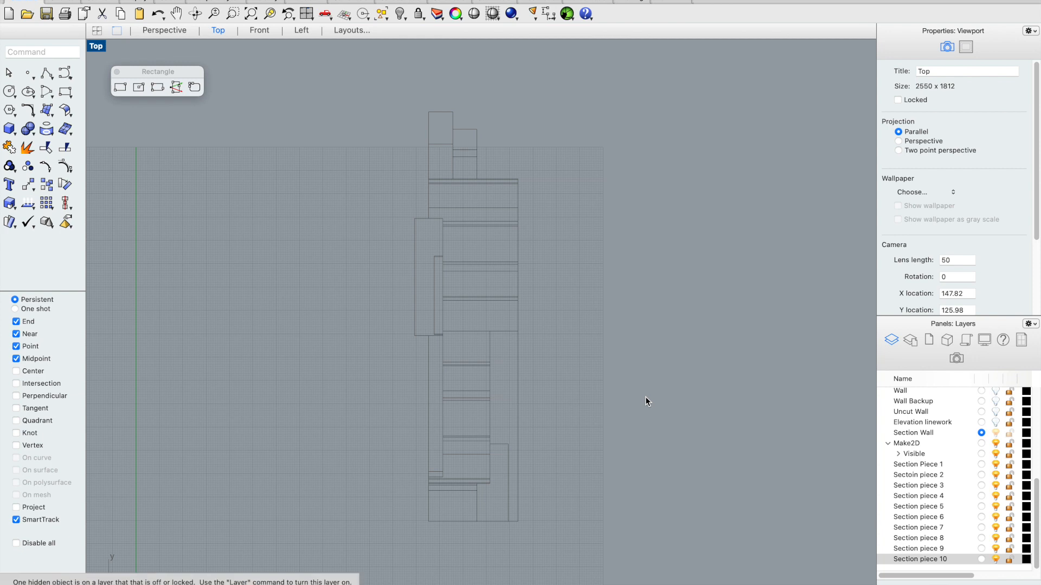
left_click(997, 465)
left_click(995, 476)
left_click(996, 486)
left_click(995, 496)
left_click(996, 506)
left_click(996, 518)
left_click(996, 528)
left_click(996, 539)
left_click(996, 549)
left_click(996, 560)
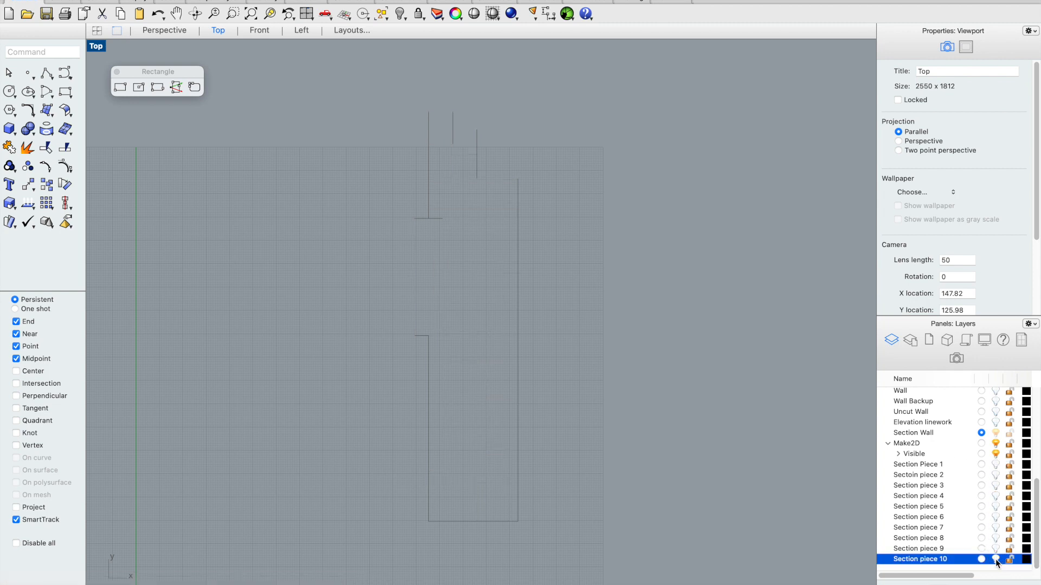
Step: Delete all the leftover silhouette curves
left_click_drag(591, 98, 331, 564)
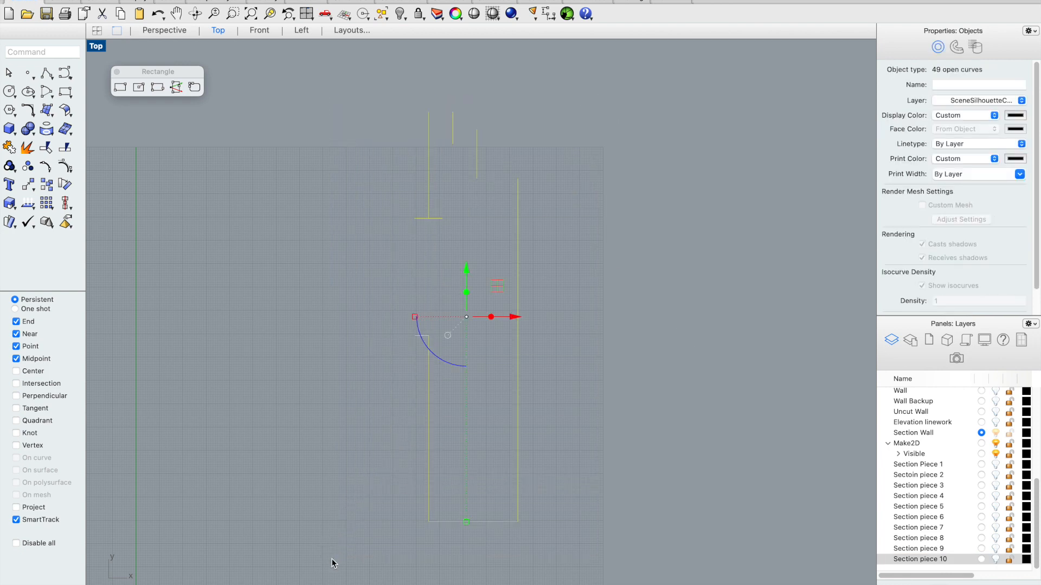
key("Delete")
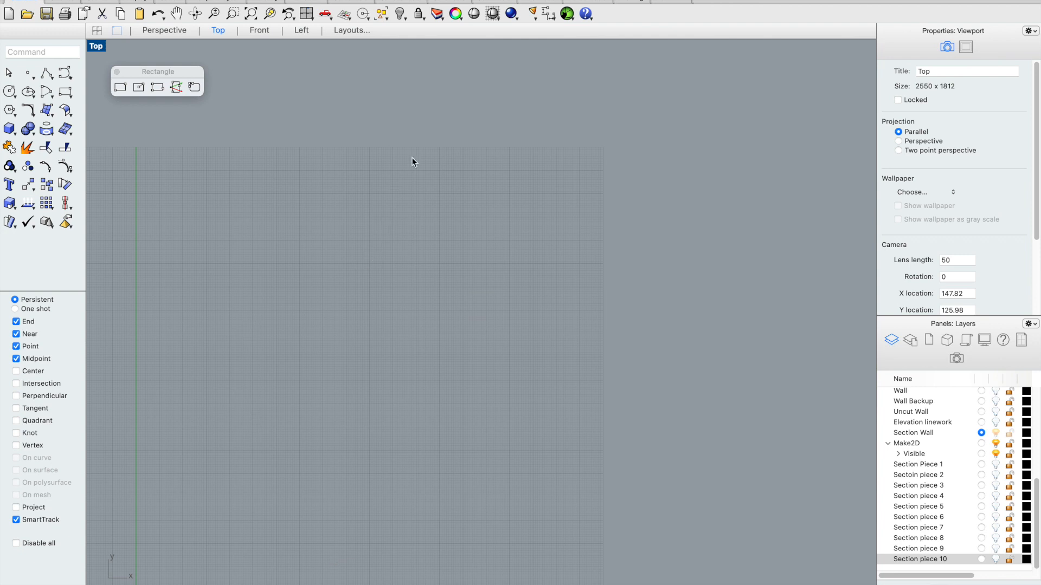
Step: Turn on the layers from Section Piece 1 to Section piece 10 to review the cleaned section linework
left_click(996, 464)
left_click(996, 474)
left_click(996, 485)
left_click(996, 496)
left_click(996, 506)
left_click(996, 517)
left_click(996, 527)
left_click(996, 538)
left_click(996, 549)
left_click(996, 559)
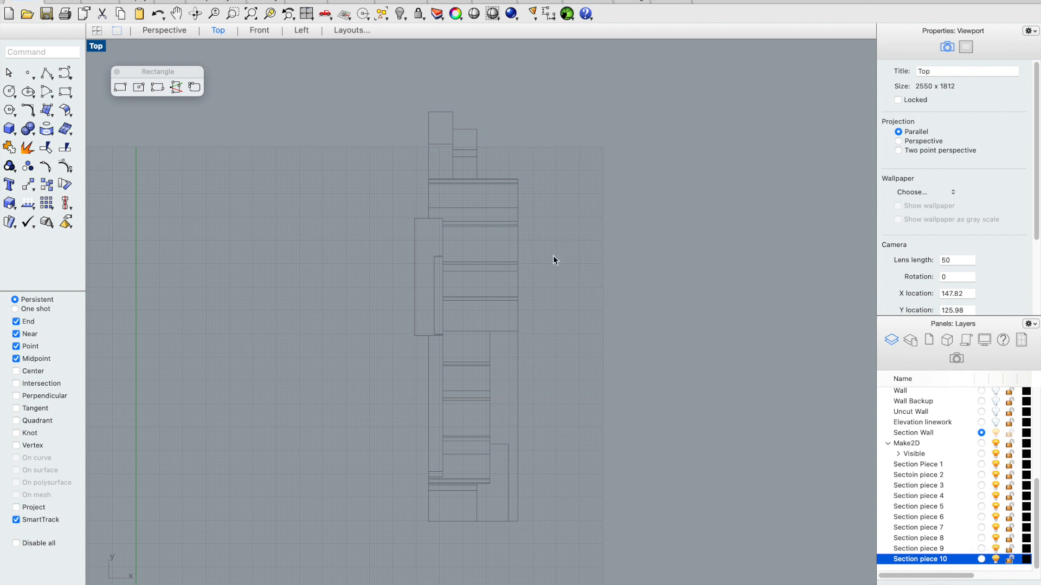
Step: Turn the layers from Section Piece 1 to Section piece 10 off after the review
left_click(996, 465)
left_click(995, 475)
left_click(995, 485)
left_click(995, 496)
left_click(996, 506)
left_click(996, 518)
left_click(996, 528)
left_click(996, 538)
left_click(996, 549)
left_click(996, 559)
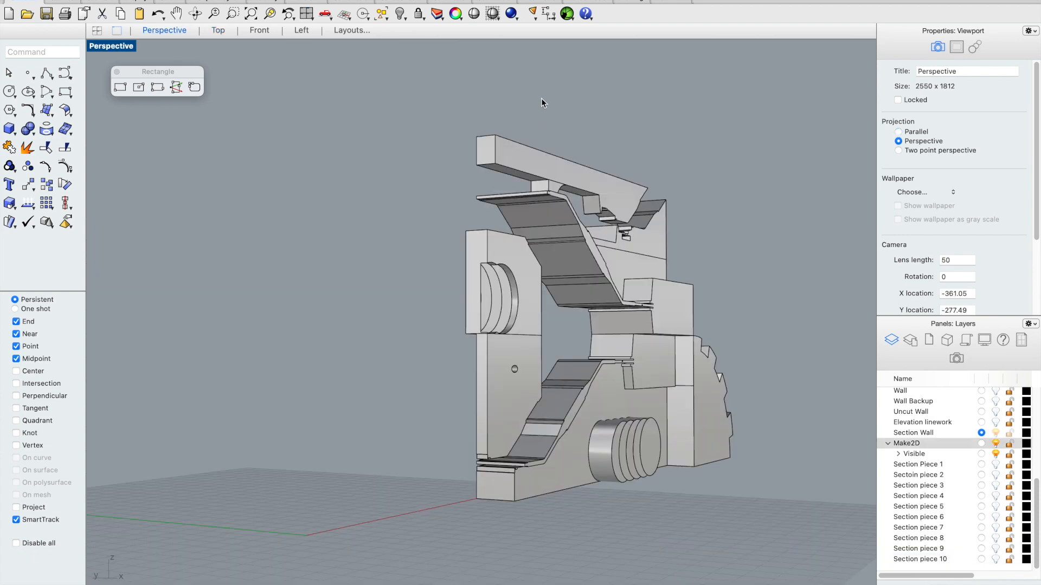
Step: Create a layer named Plan Wall and make it the current layer
right_click_drag(645, 169, 645, 183)
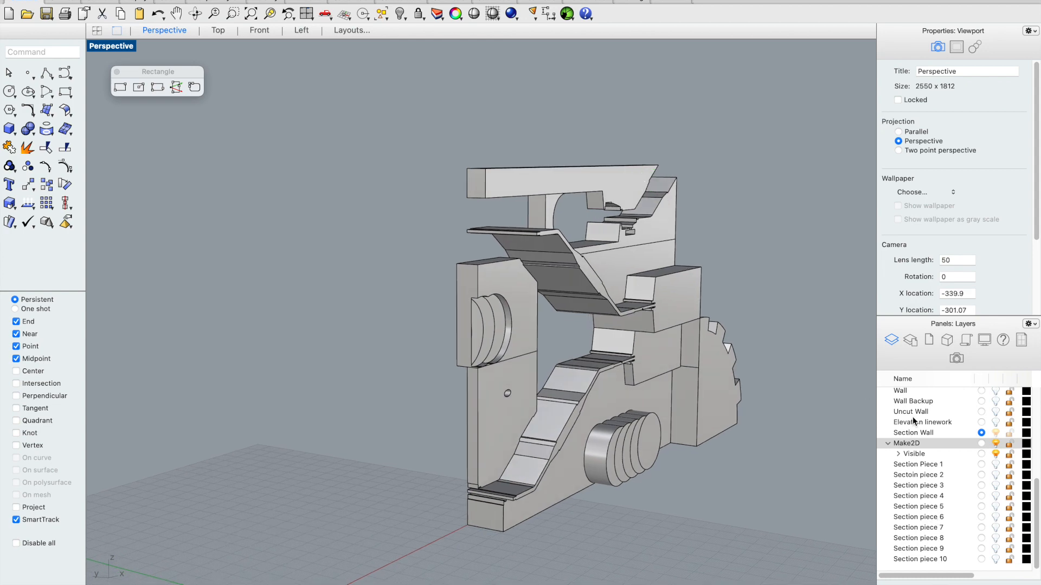
left_click(887, 583)
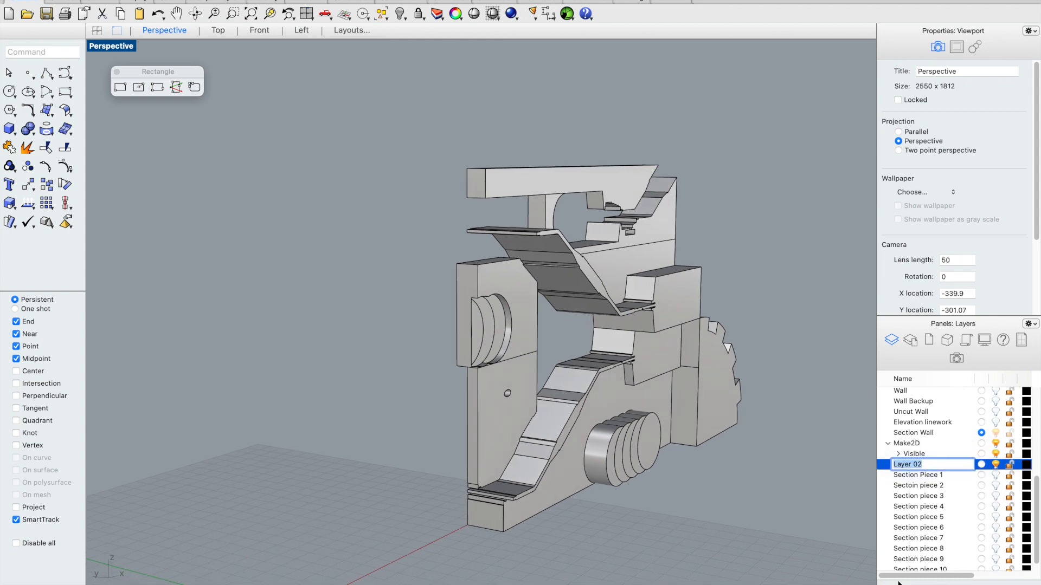
type("Plan Wall")
key("Return")
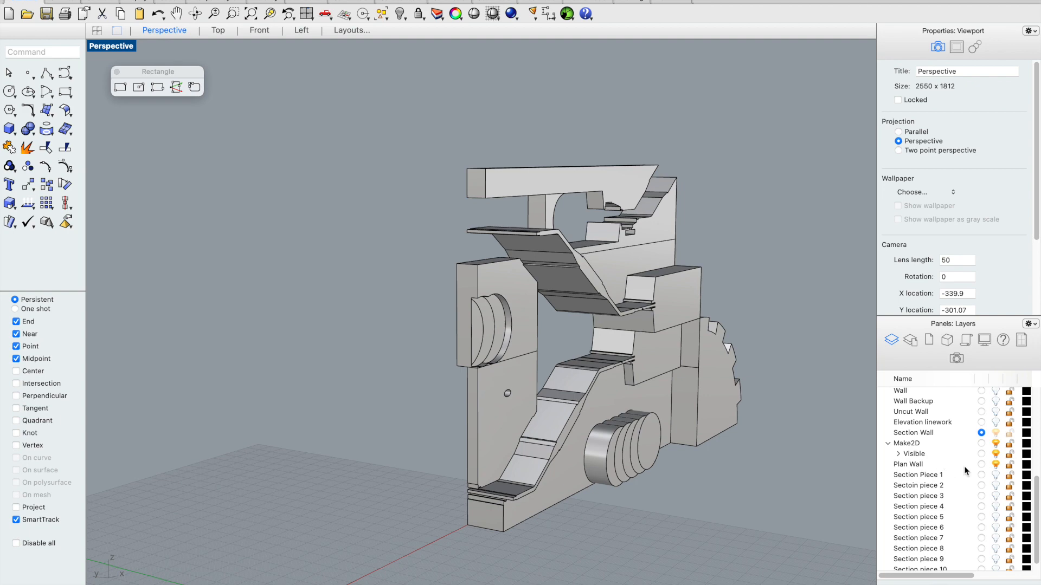
left_click(981, 465)
Step: Turn off the Section Wall layer and delete the Make2D layer with its sublayers
left_click(995, 432)
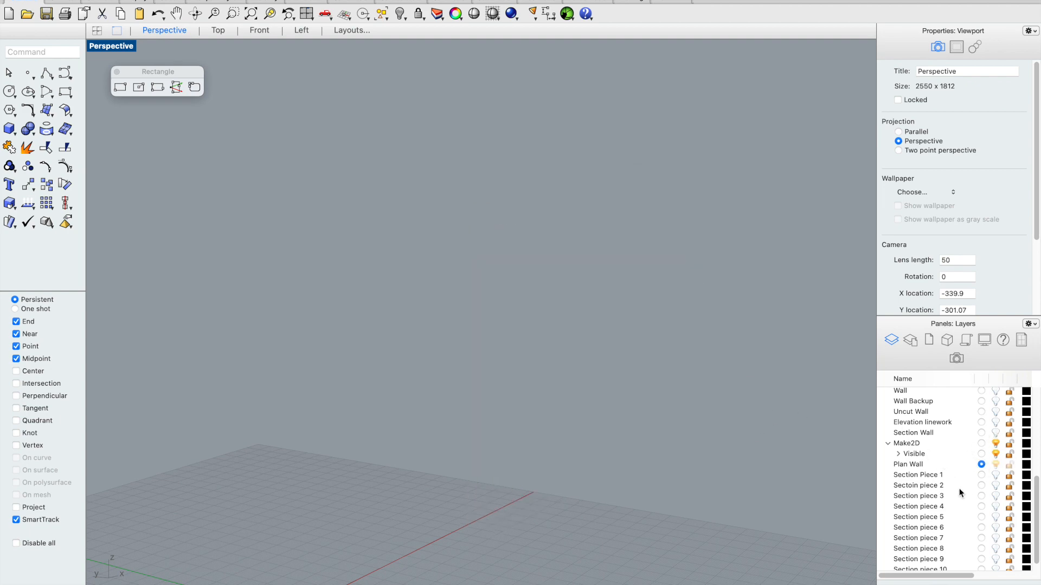
left_click(935, 443)
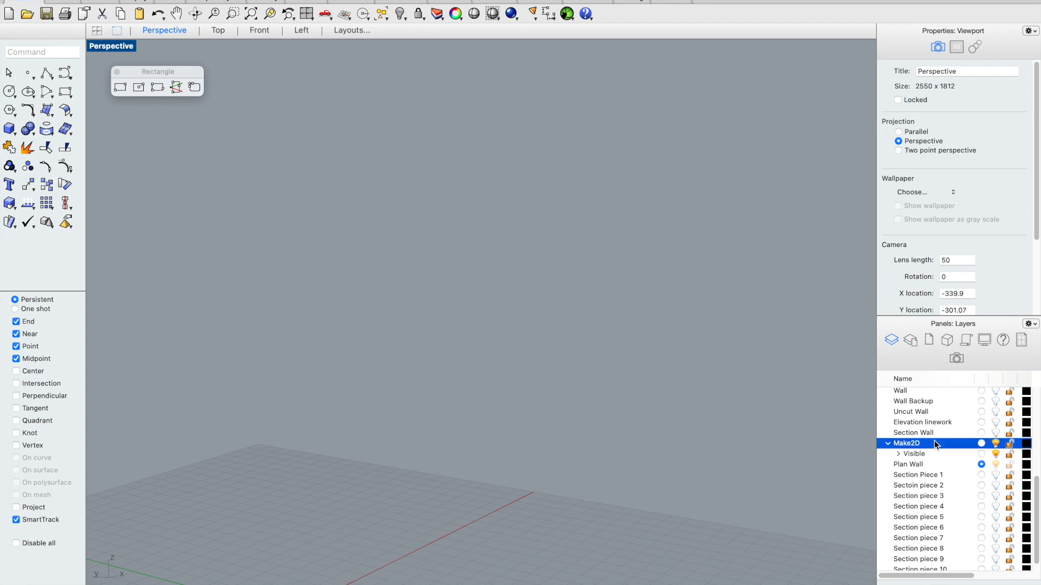
key("Delete")
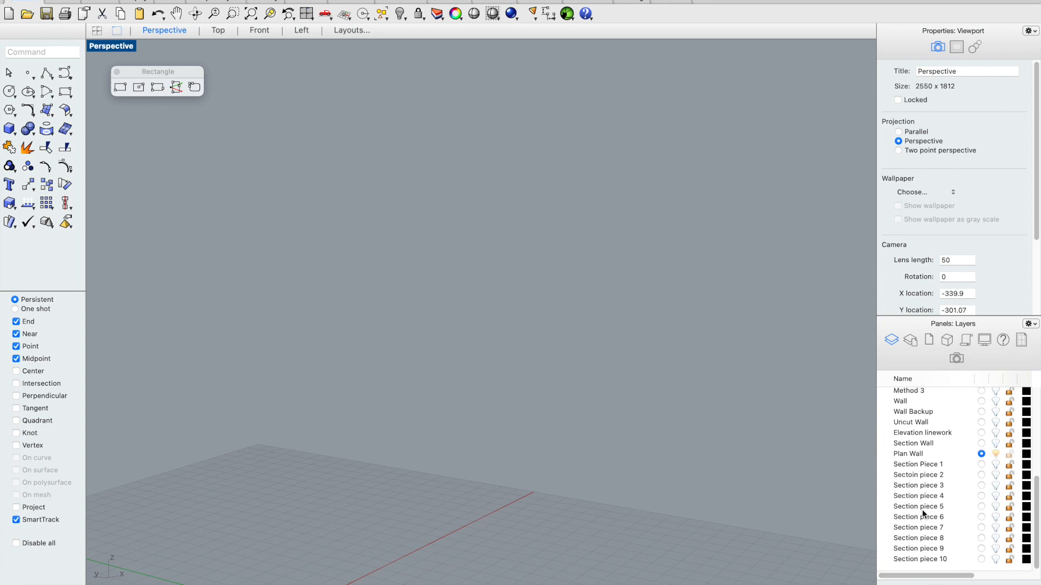
Step: Show the Uncut Wall layer, assign the whole wall to the Plan Wall layer, and hide Uncut Wall
left_click(924, 456)
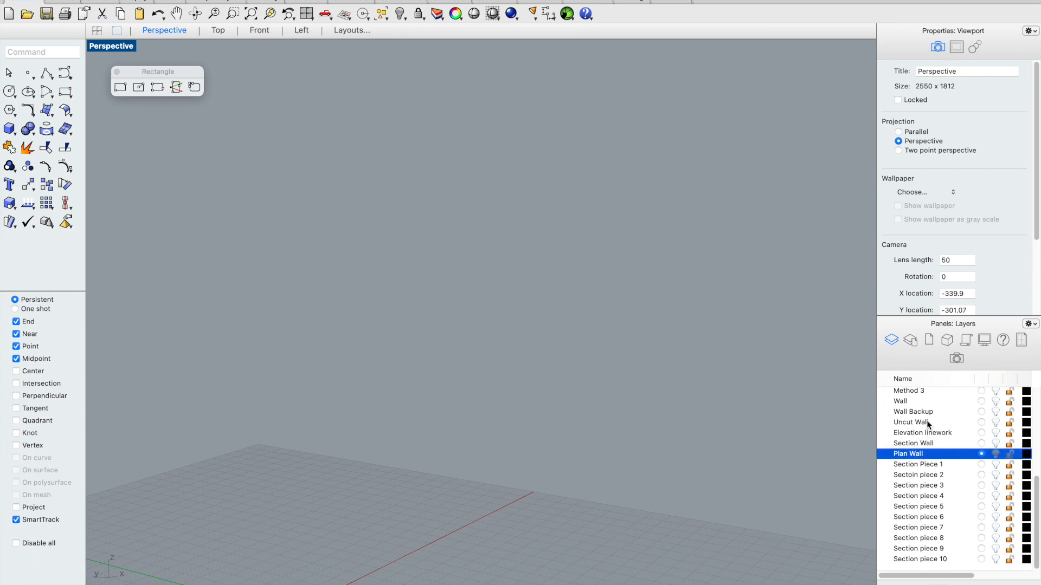
left_click(927, 422)
left_click(996, 422)
left_click_drag(253, 114, 764, 583)
scroll(744, 583, "down", 4)
left_click_drag(389, 198, 750, 579)
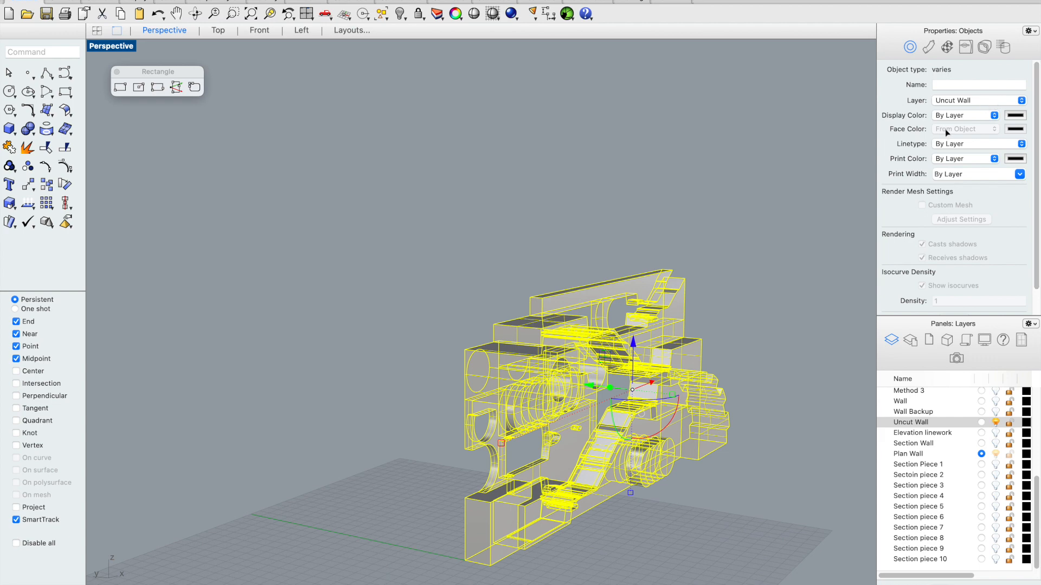
left_click(974, 101)
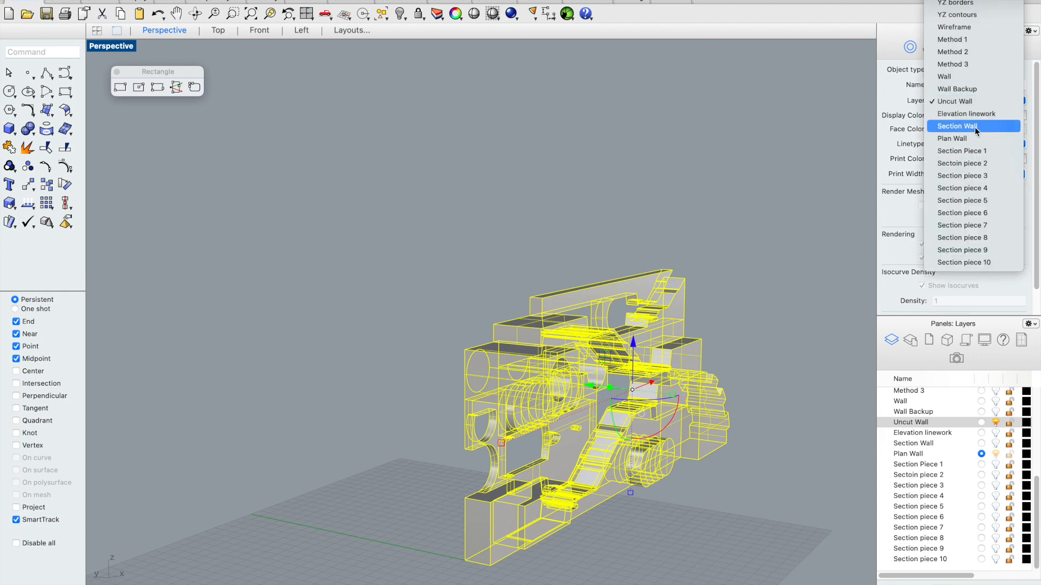
left_click(954, 138)
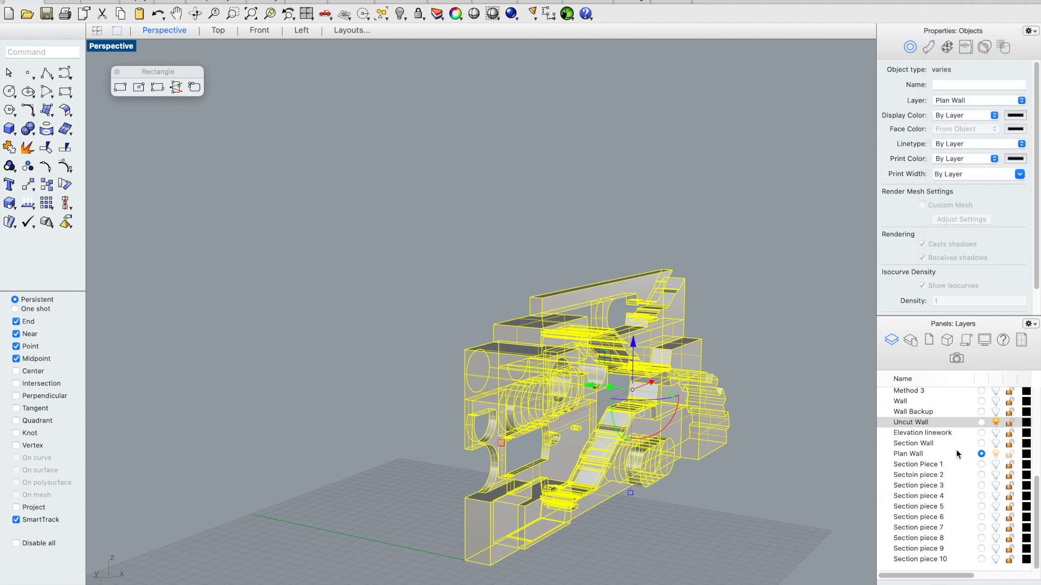
left_click(997, 423)
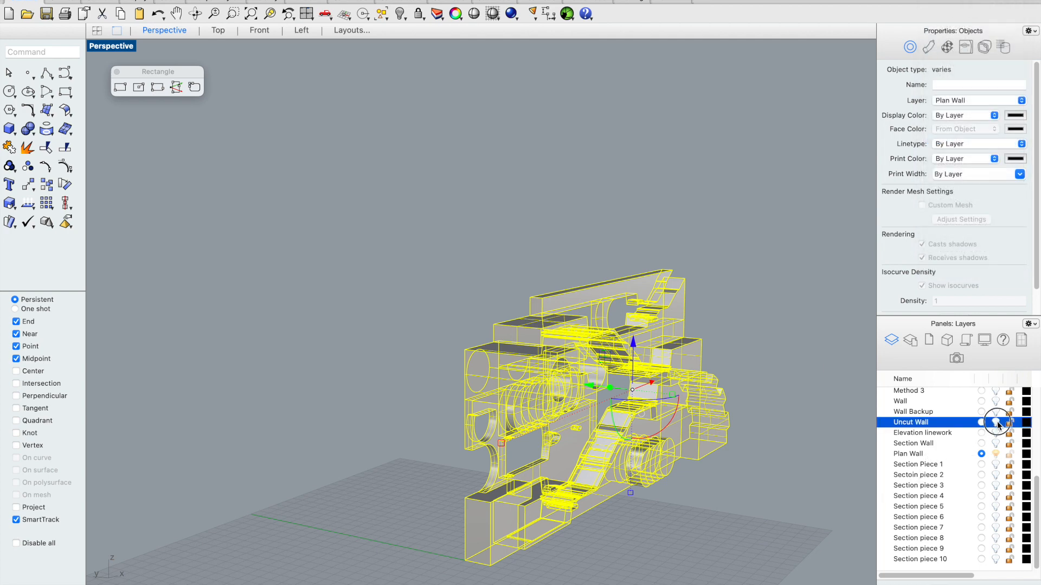
left_click(811, 314)
Step: Check the contents of the Uncut Wall and Plan Wall layers separately, using Method 3 as the temporary current layer
left_click(938, 457)
scroll(954, 431, "up", 2)
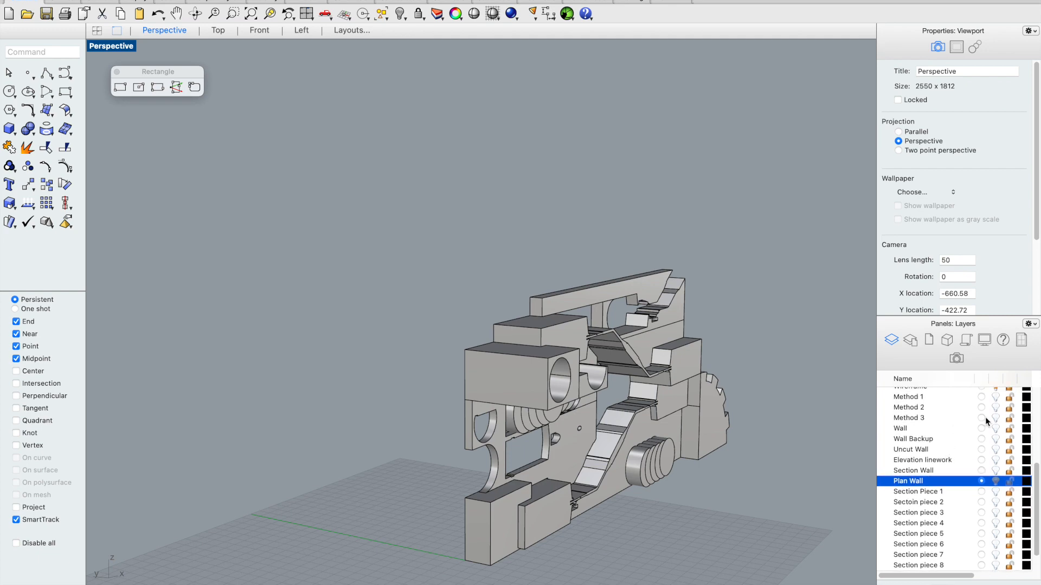
left_click(982, 418)
left_click(996, 482)
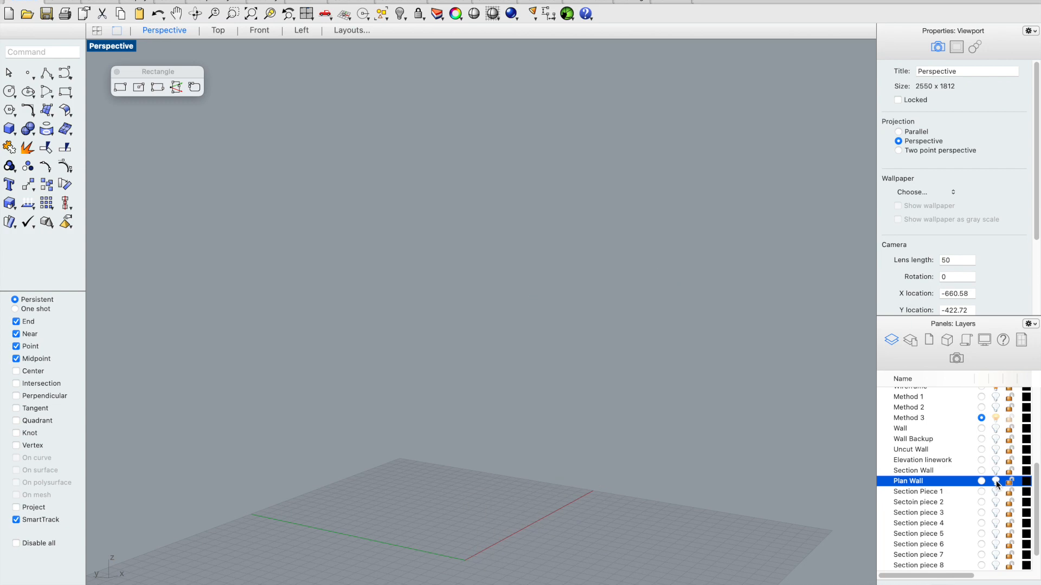
left_click(996, 450)
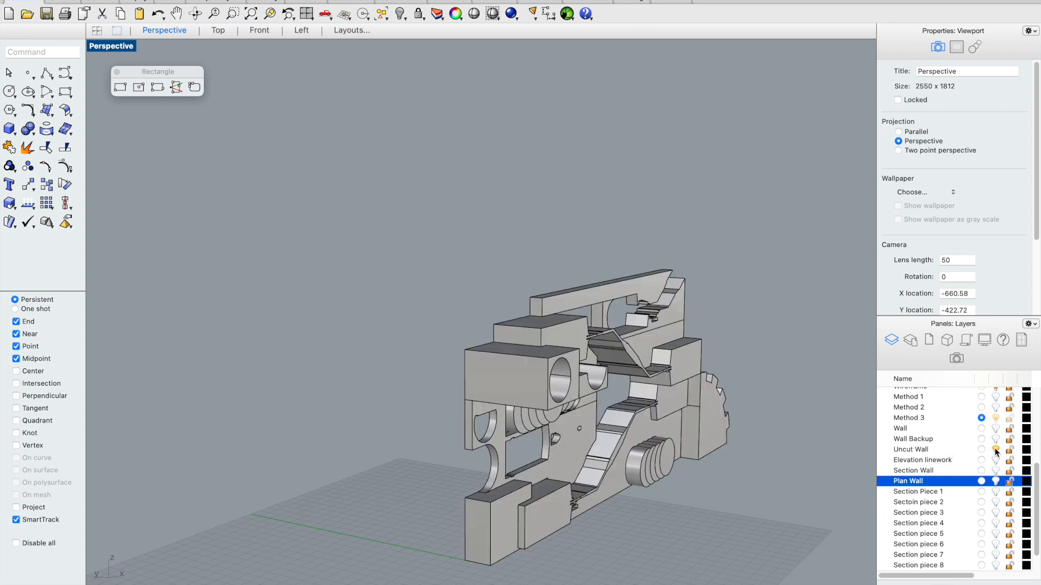
left_click(995, 450)
left_click(996, 481)
left_click(981, 481)
left_click(996, 419)
Step: Examine the wall from the front, from above and at an angle
mouse_move(547, 229)
right_mouse_down()
mouse_move(532, 232)
mouse_move(551, 239)
mouse_move(542, 237)
right_mouse_up()
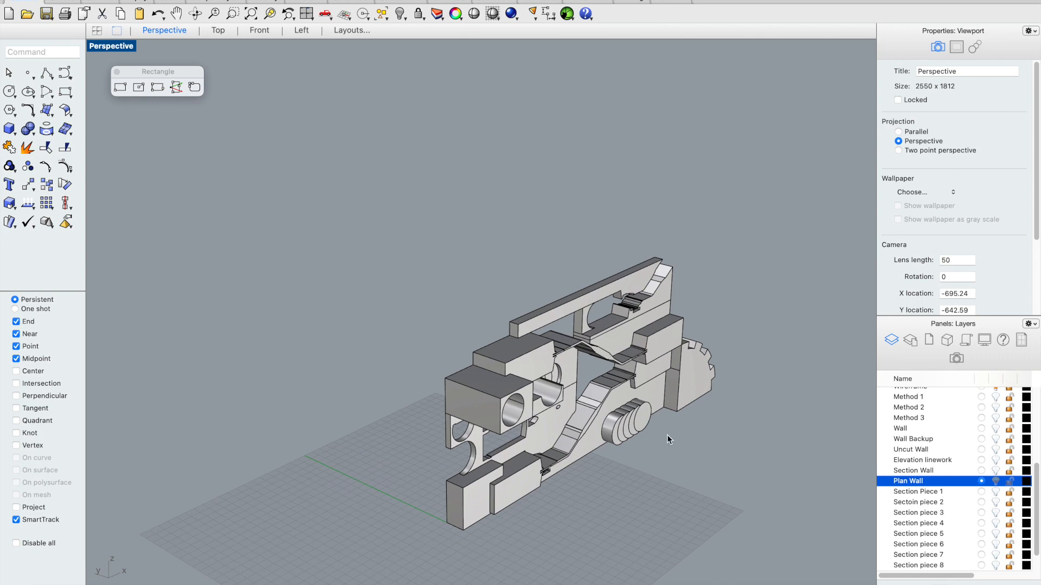
scroll(607, 431, "up", 3)
right_click_drag(703, 414, 727, 415)
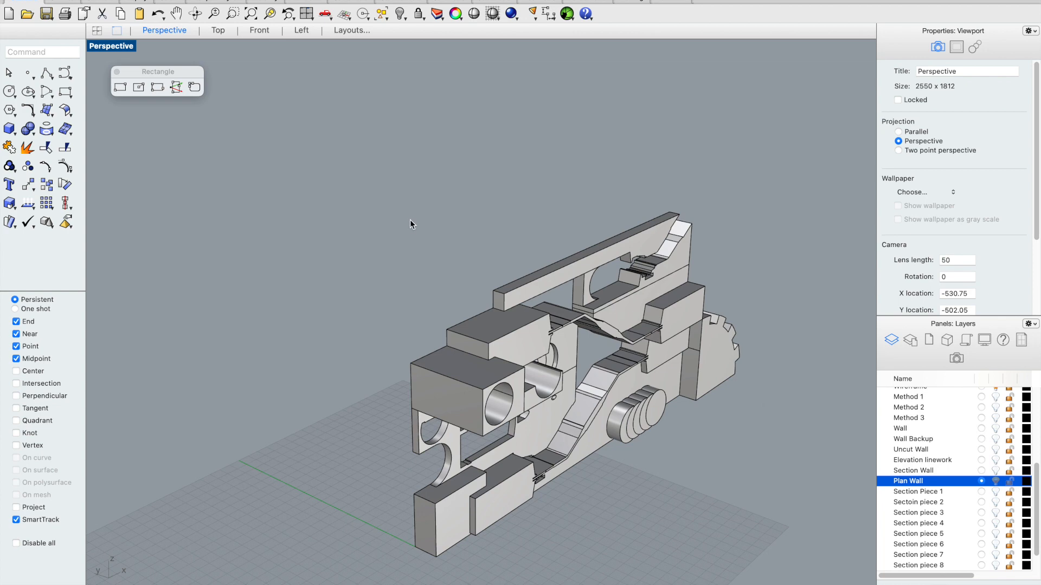
right_click_drag(439, 199, 381, 336)
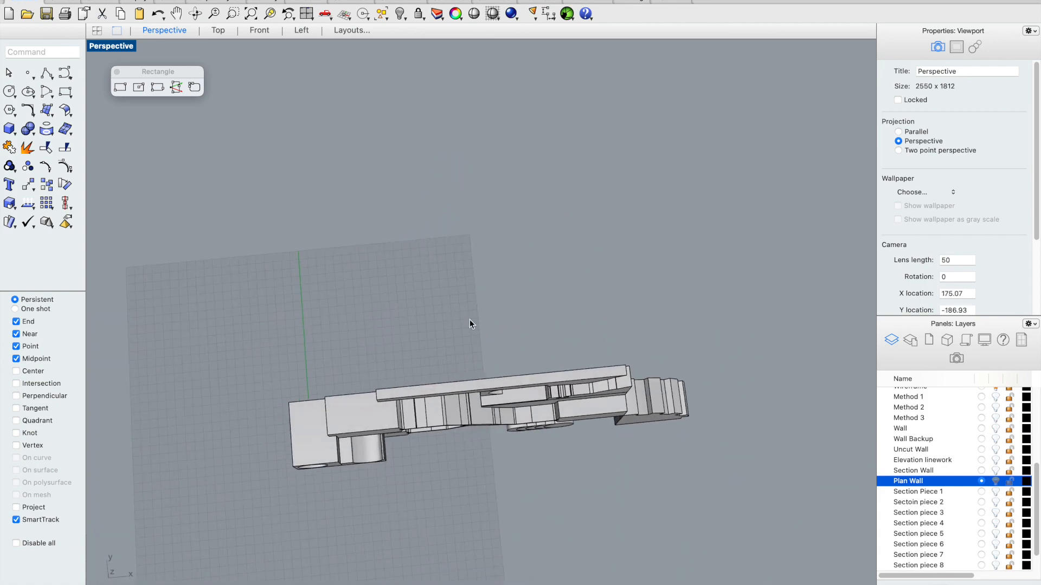
right_click_drag(386, 338, 395, 250)
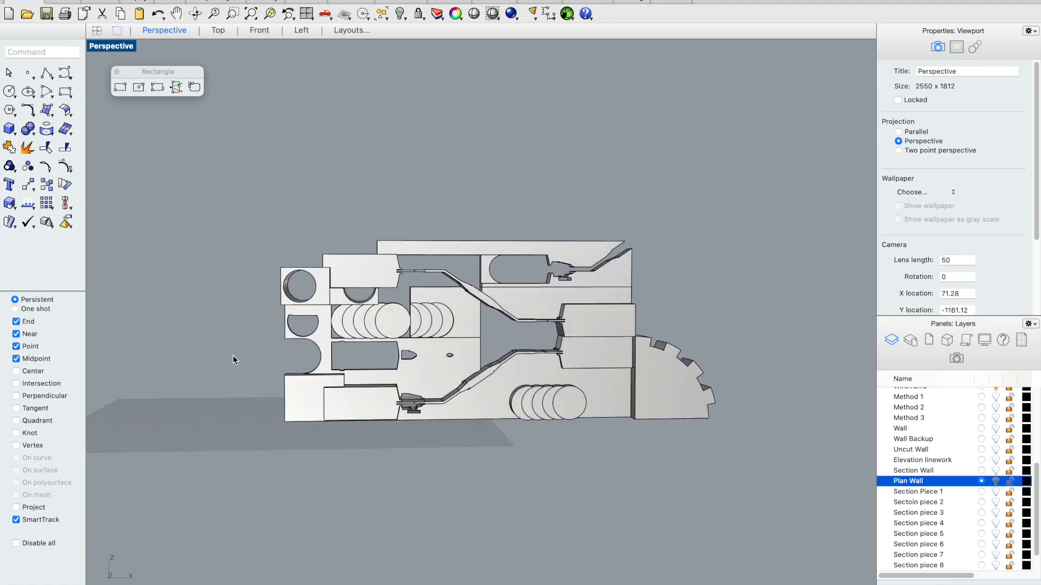
right_click_drag(653, 260, 669, 241)
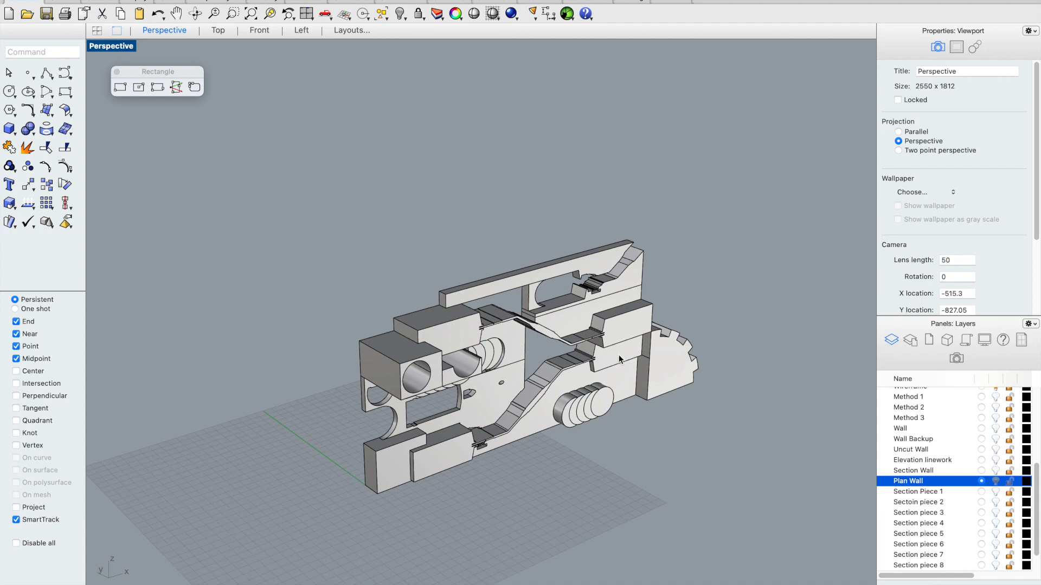
scroll(326, 480, "up", 3)
right_click_drag(331, 473, 359, 475)
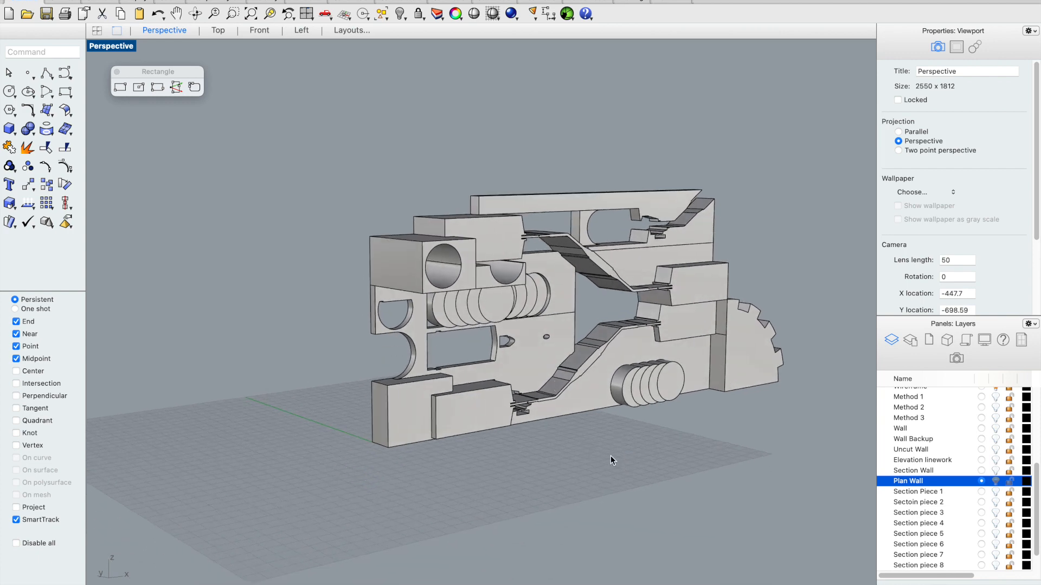
scroll(587, 466, "up", 3)
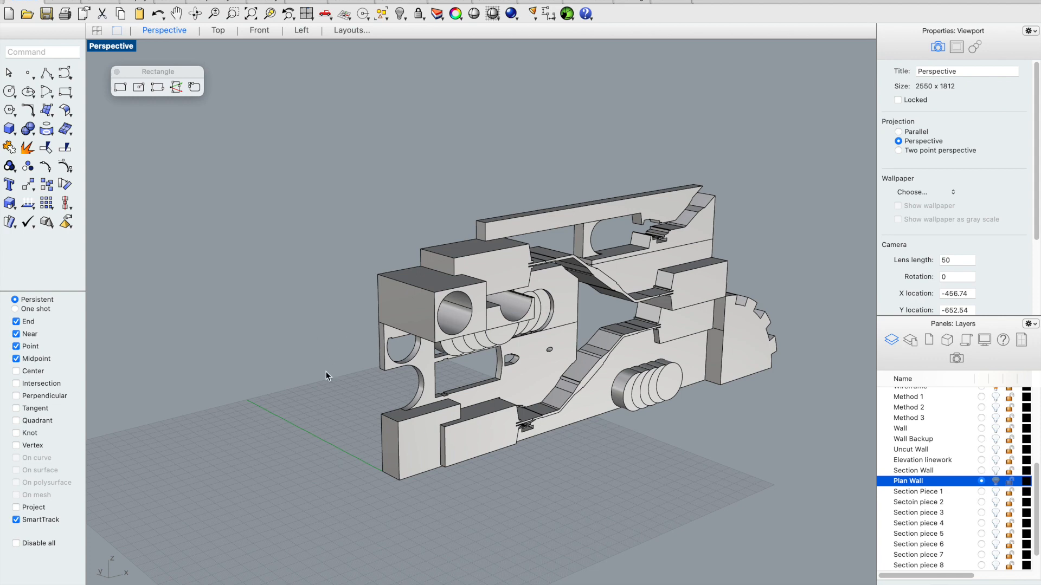
right_click_drag(275, 284, 280, 284)
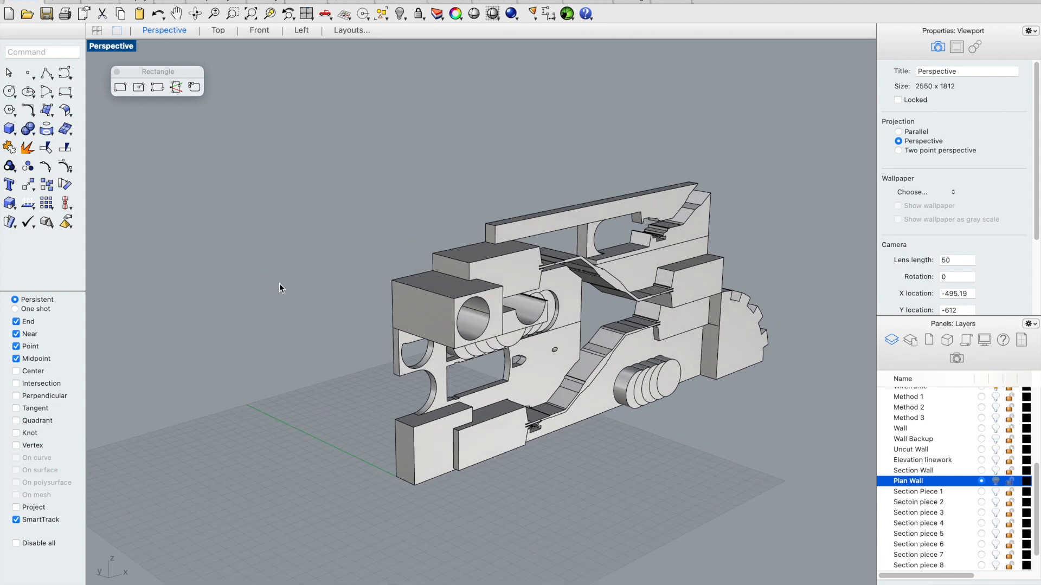
right_click_drag(278, 284, 261, 226)
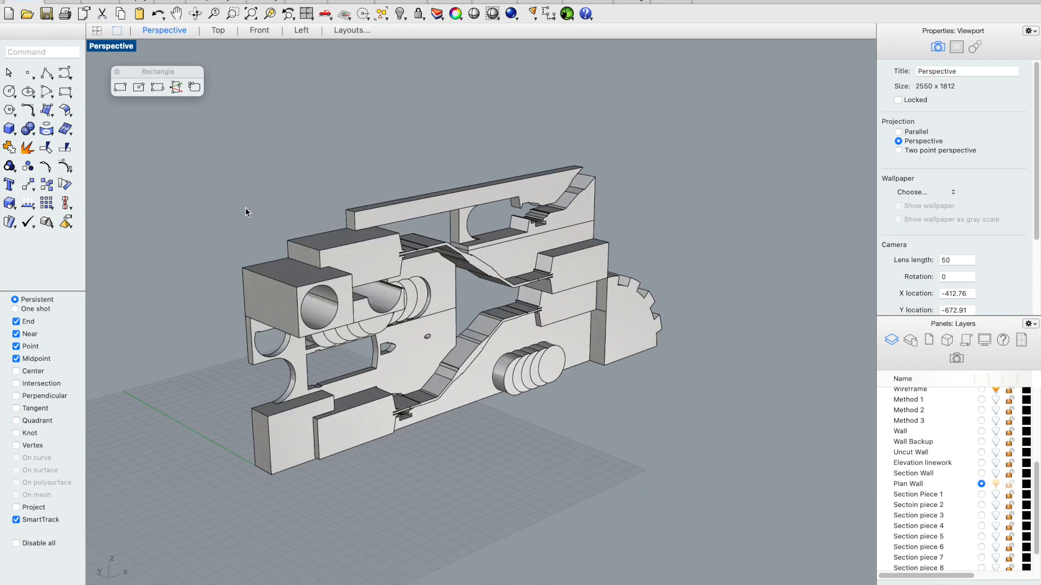
Step: Draw a rectangle from the wall's lower front corner, larger than its footprint, and move it to surround the wall in plan
left_click(67, 92)
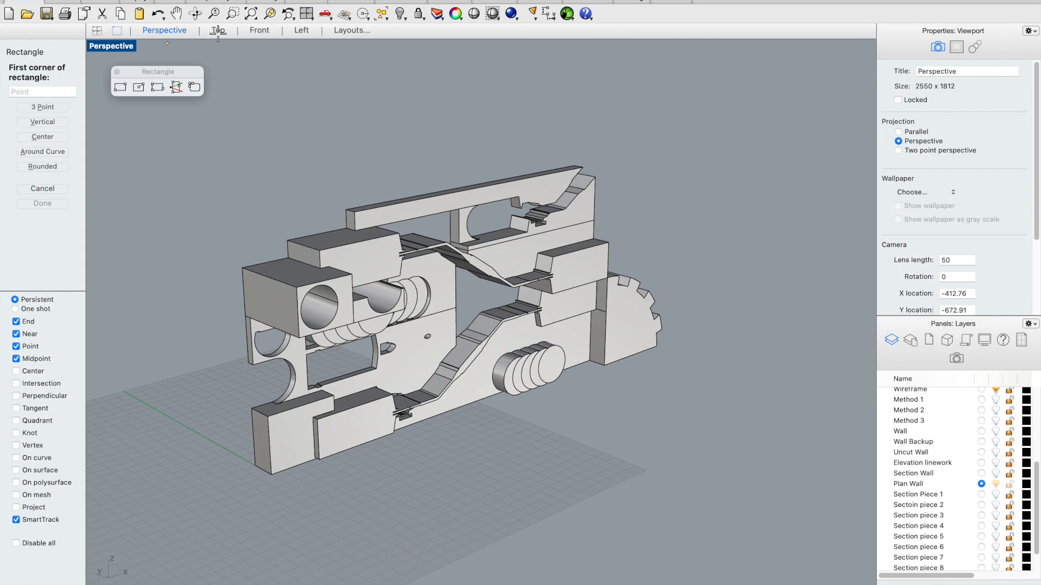
scroll(291, 482, "up", 5)
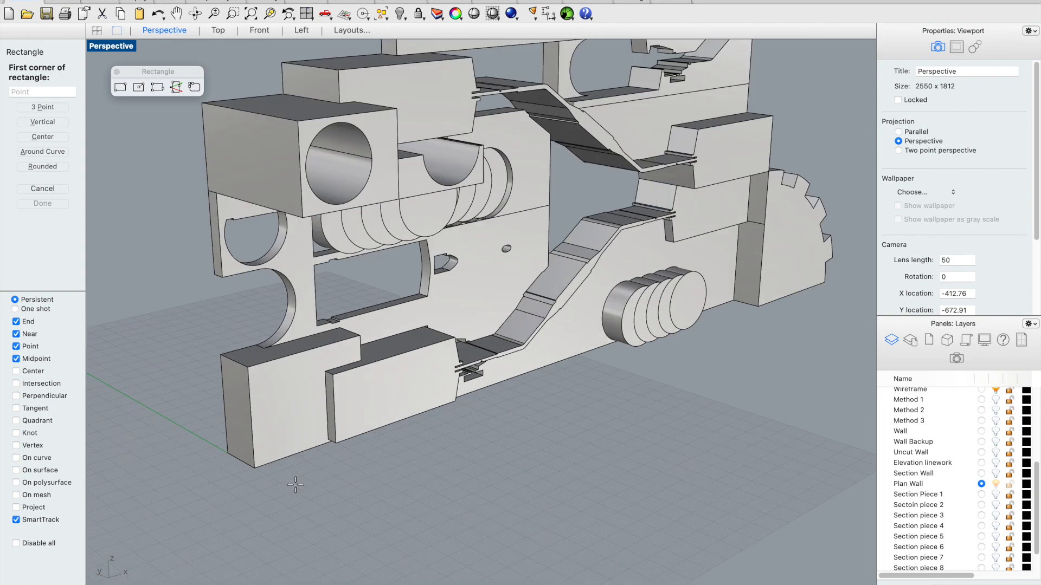
left_click(239, 461)
scroll(240, 462, "down", 5)
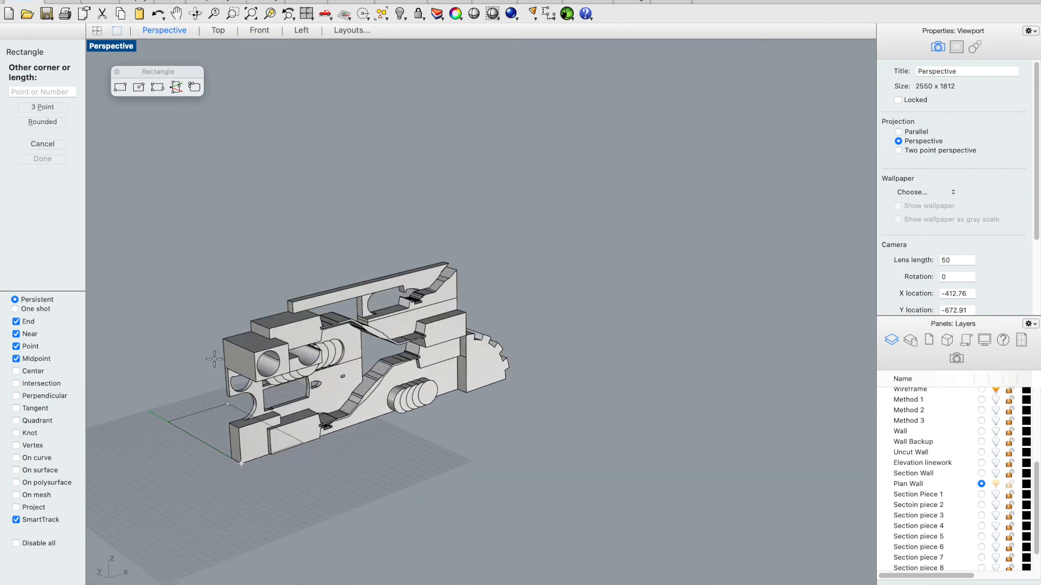
left_click(219, 31)
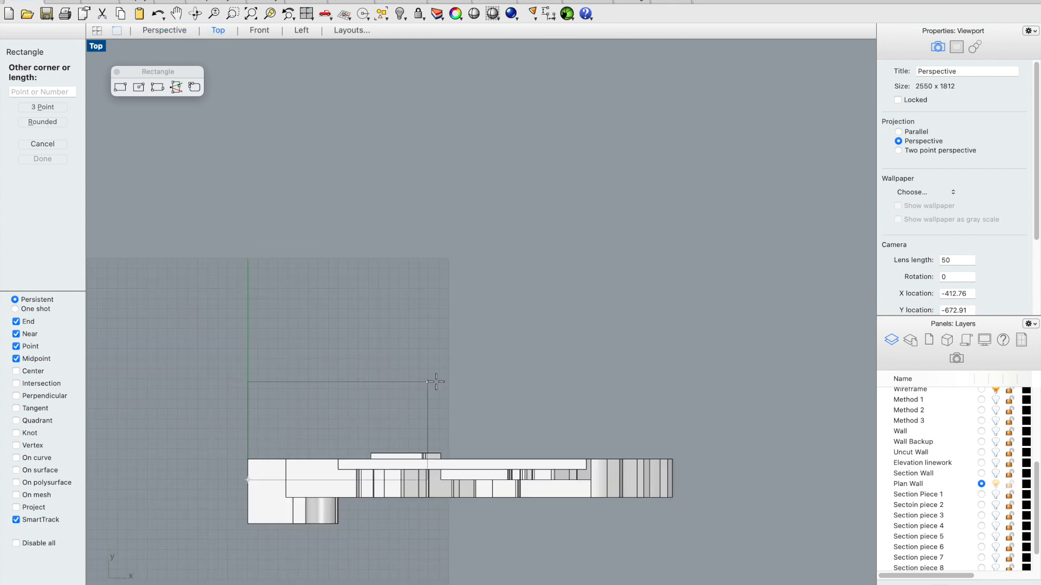
left_click(724, 270)
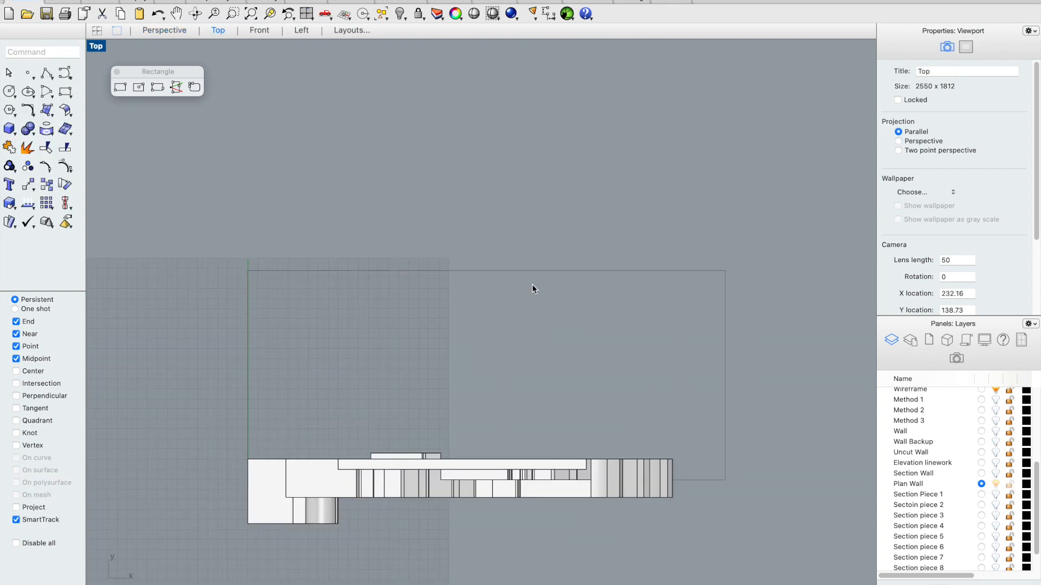
left_click(535, 273)
left_click_drag(486, 334, 490, 437)
left_click_drag(533, 476, 496, 477)
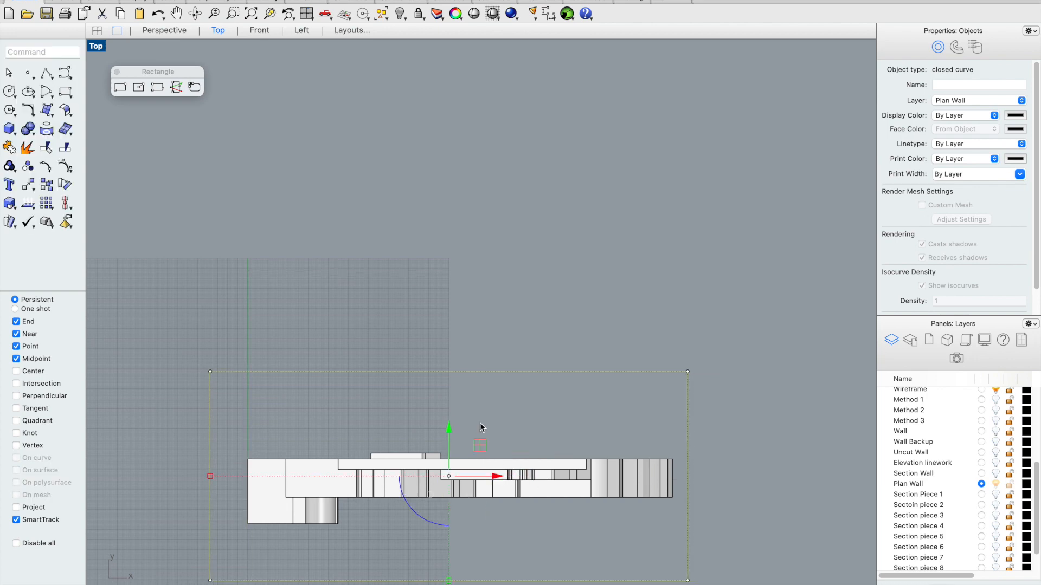
Step: Create a planar surface from the rectangle around the wall's base
left_click(165, 30)
right_click_drag(317, 171, 332, 180)
scroll(199, 376, "up", 2)
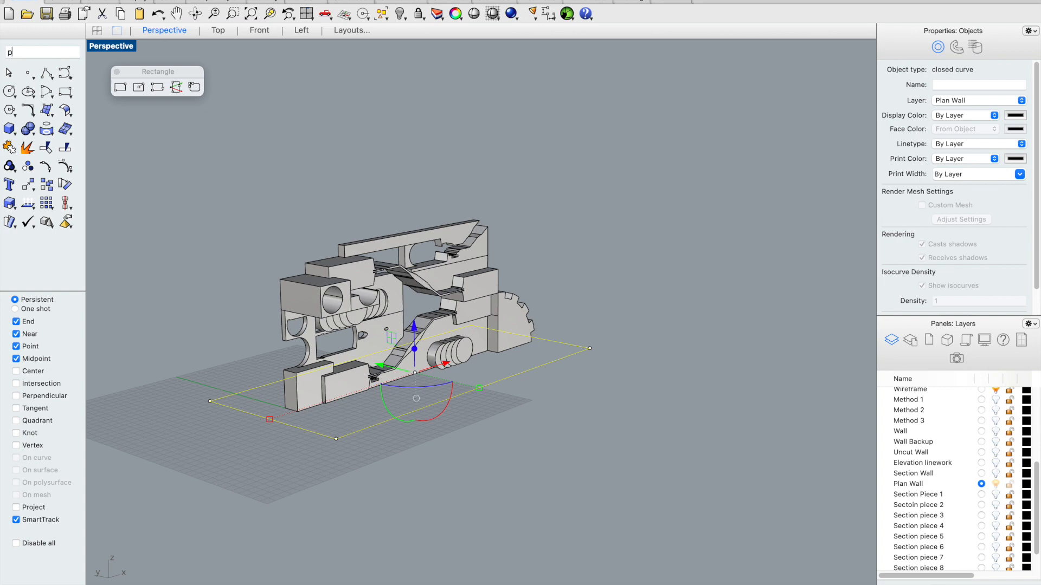
key("Return")
left_click(236, 330)
scroll(309, 482, "up", 2)
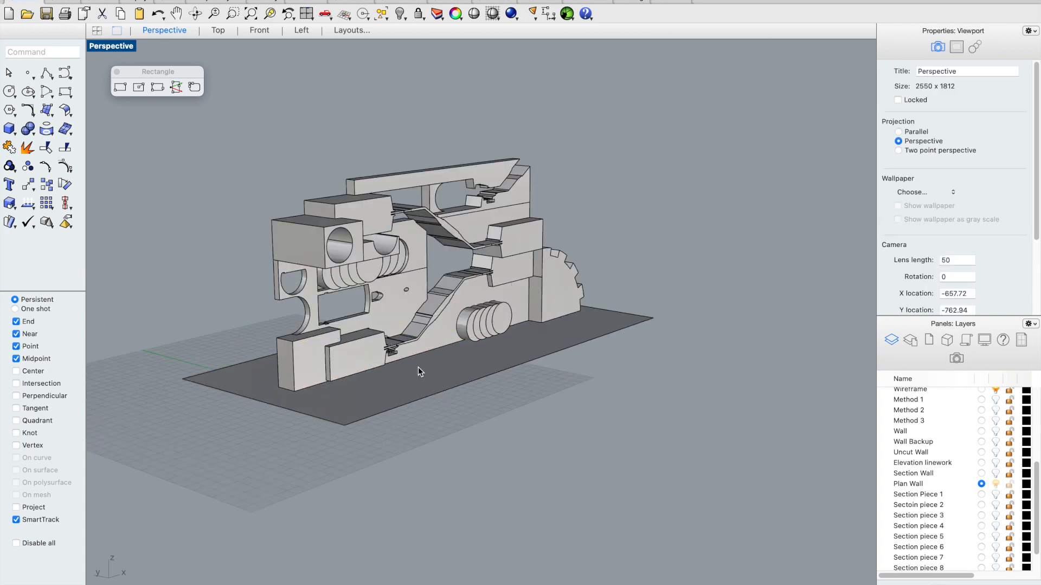
Step: Move the planar surface 42 units along the Z axis to set the plan cut height
left_click(376, 401)
left_click(441, 300)
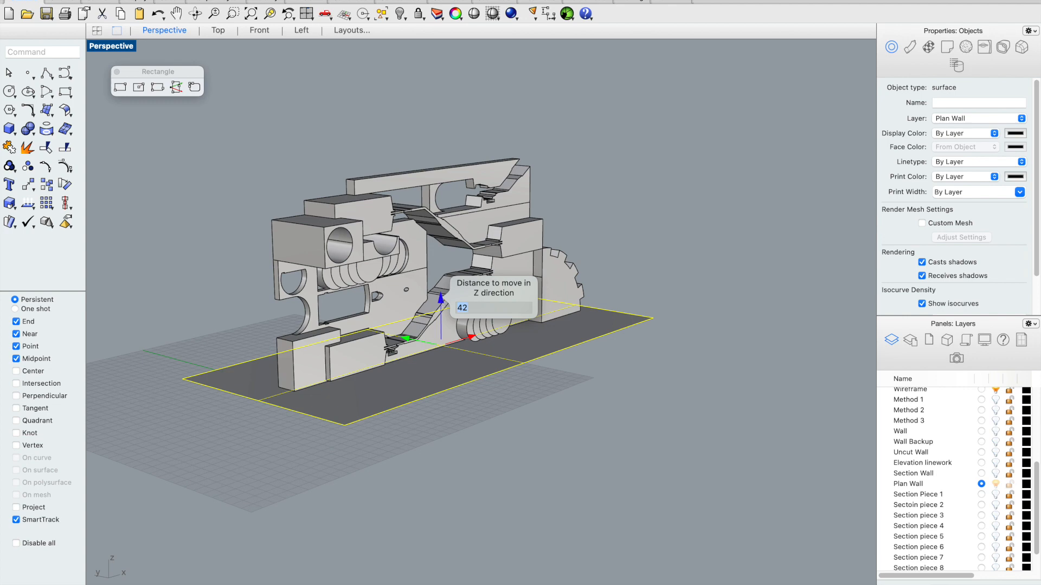
key("Return")
key("Escape")
Step: Delete the leftover rectangle curve at the base of the wall
mouse_move(614, 276)
right_mouse_down()
mouse_move(673, 326)
mouse_move(668, 300)
mouse_move(595, 269)
right_mouse_up()
scroll(604, 256, "up", 2)
right_click_drag(655, 224, 658, 291)
scroll(636, 213, "down", 5)
scroll(659, 292, "up", 3)
left_click(654, 290)
key("Delete")
Step: Boolean-split all the wall solids with the horizontal cutting surface
scroll(450, 340, "down", 4)
right_click_drag(450, 341, 446, 340)
left_click_drag(606, 157, 288, 369)
scroll(284, 291, "up", 5)
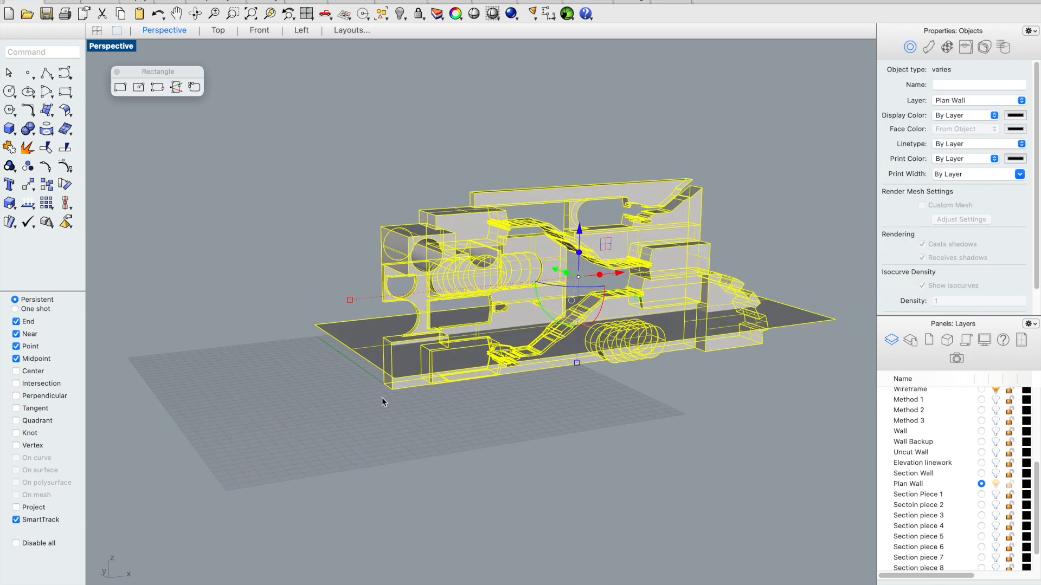
left_click(351, 333, "super")
type("bs")
key("Return")
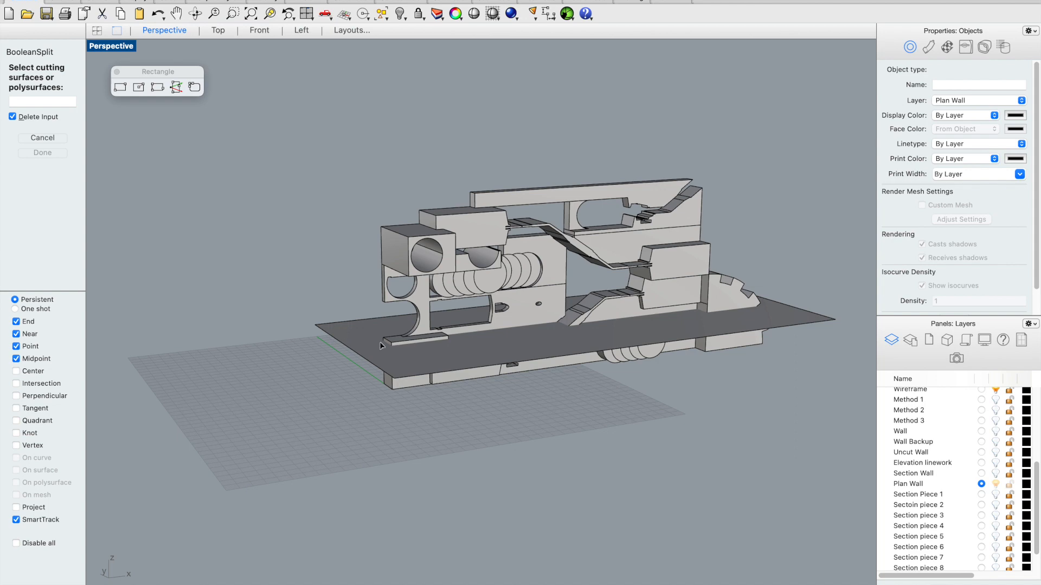
left_click(370, 336)
key("Return")
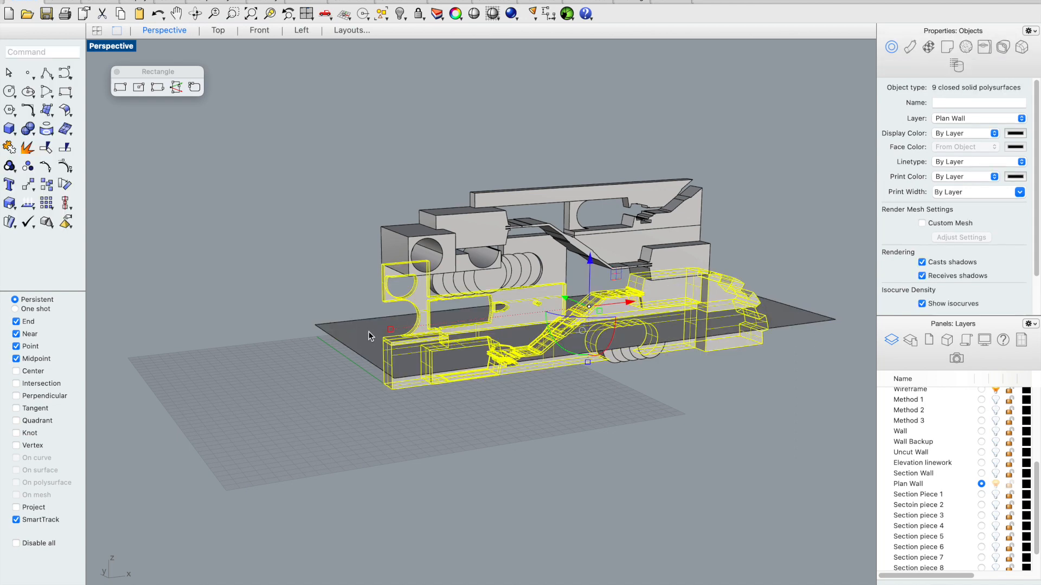
left_click(291, 227)
Step: Select all curves in the model and delete them
scroll(272, 221, "down", 2)
right_click_drag(272, 219, 235, 191)
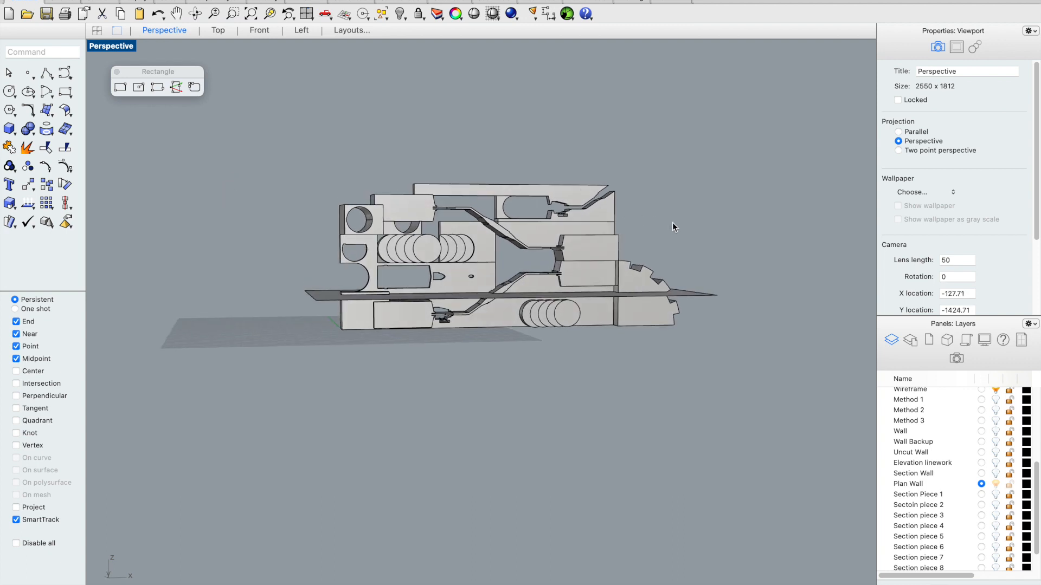
right_click_drag(654, 201, 671, 172)
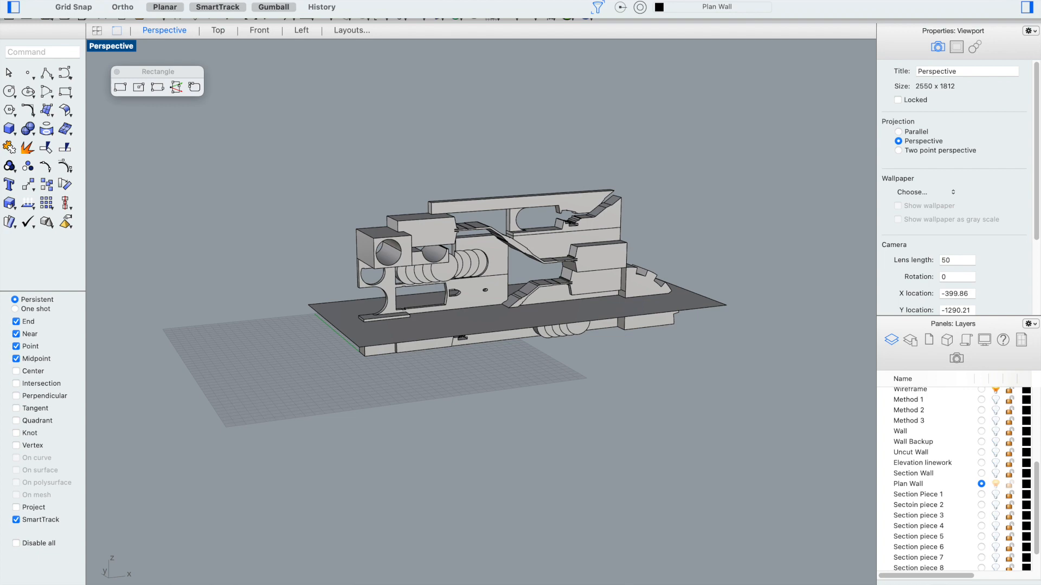
left_click(111, 1)
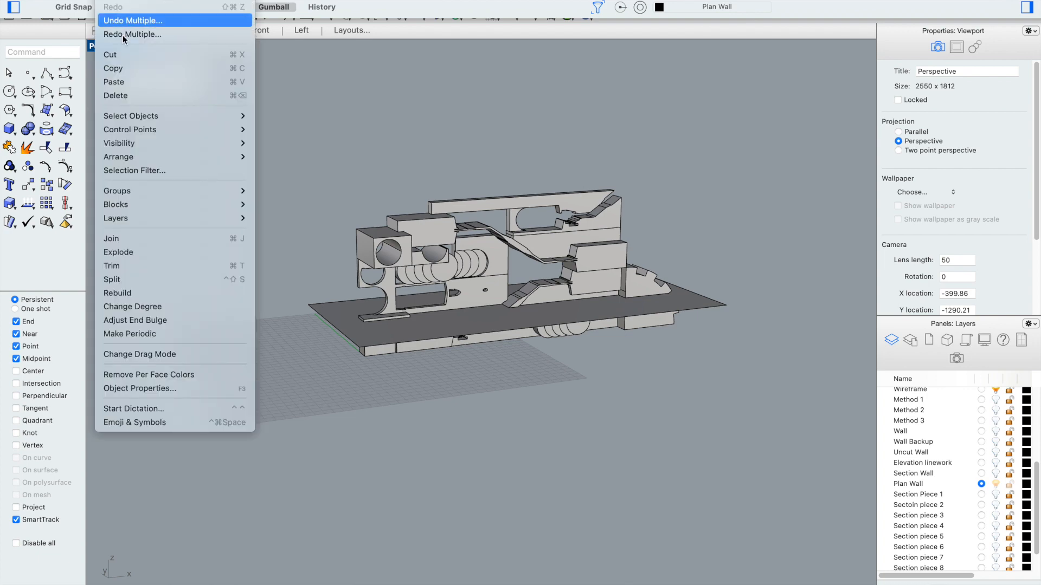
mouse_move(140, 115)
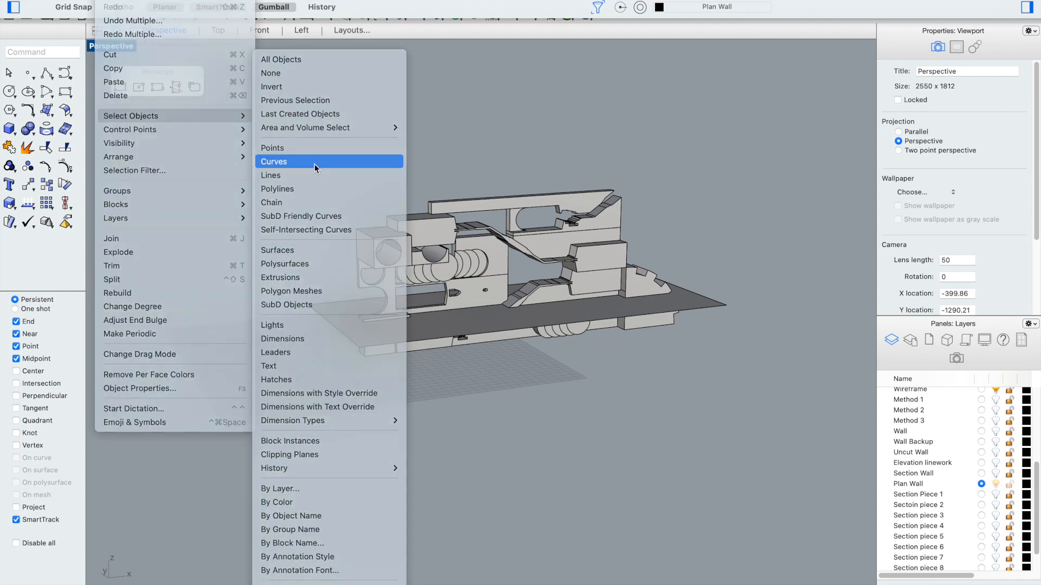
left_click(301, 162)
key("Delete")
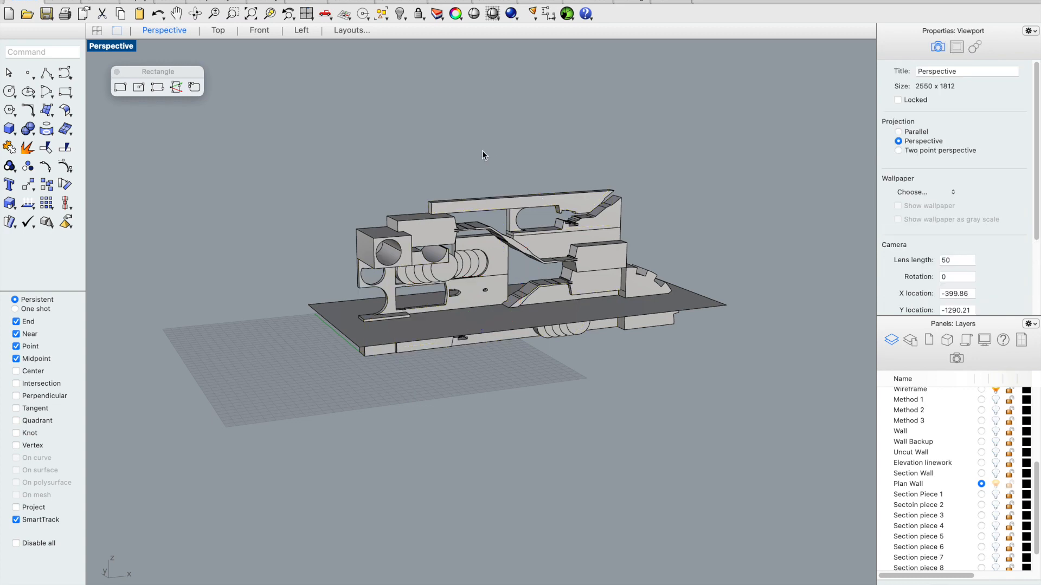
right_click_drag(483, 149, 464, 135)
right_click_drag(679, 168, 669, 171)
left_click_drag(669, 170, 315, 253)
right_click_drag(315, 252, 576, 123)
left_click(530, 125)
scroll(588, 402, "up", 2)
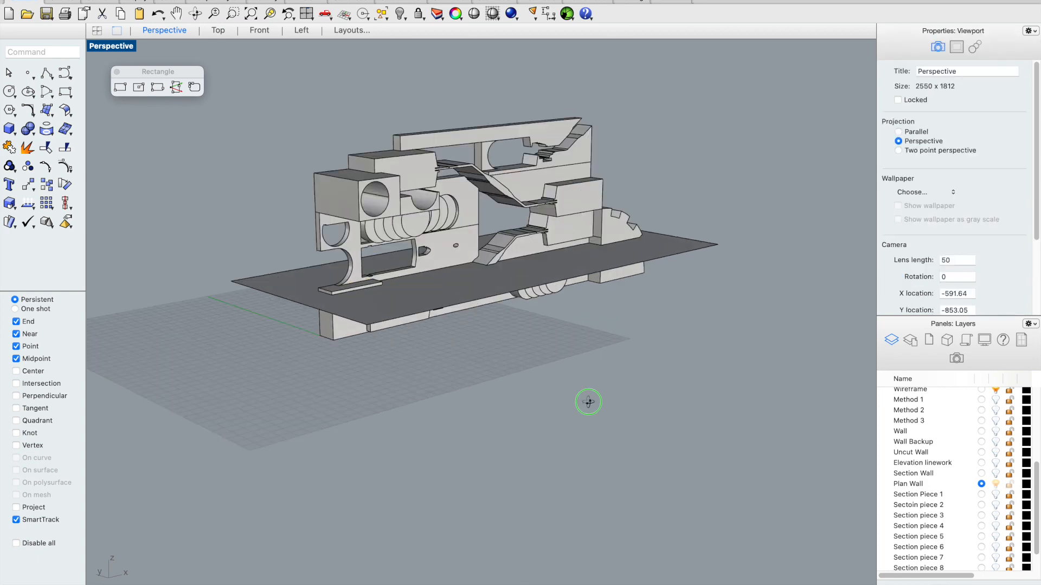
Step: Rename the Plan Wall layer to Plan Wall Lower
right_click_drag(588, 401, 592, 411)
right_click_drag(389, 126, 371, 110)
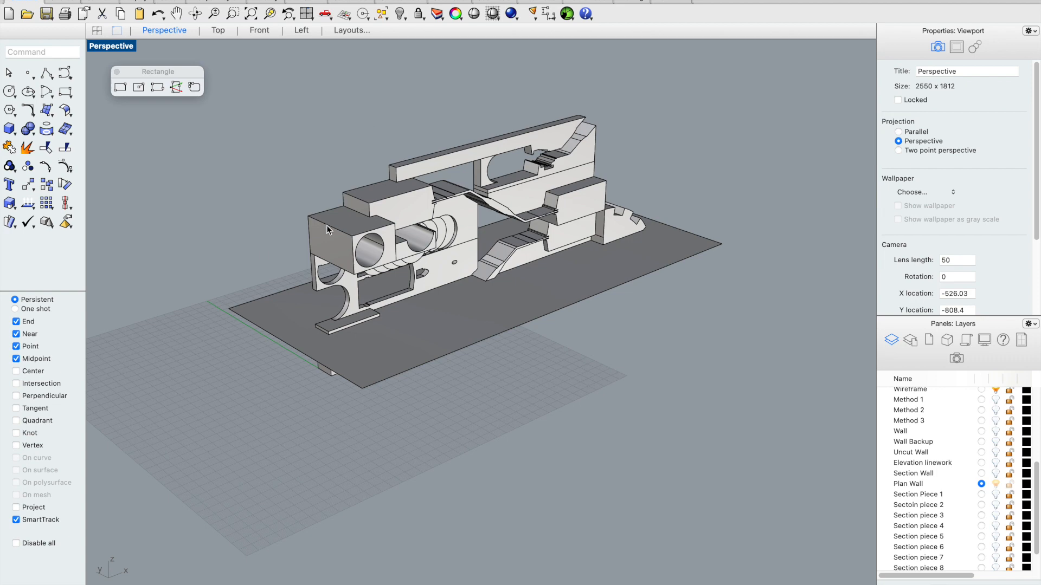
left_click(925, 484)
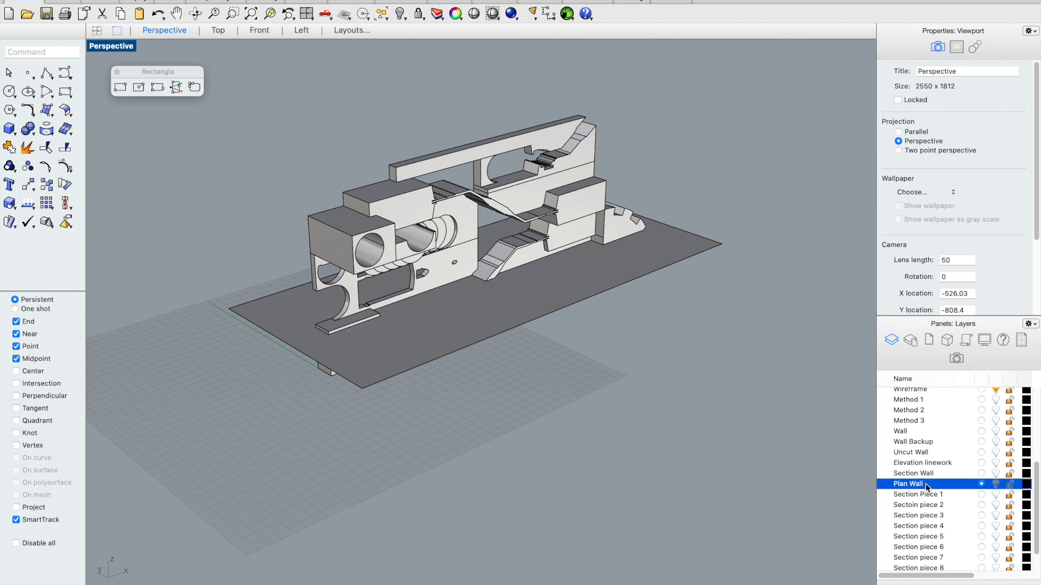
left_click(895, 487)
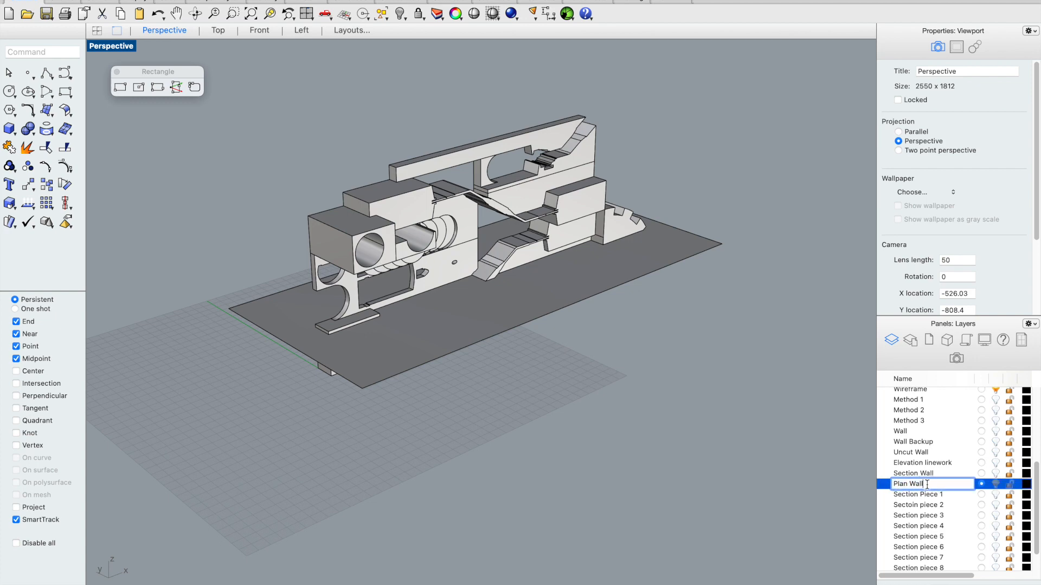
type("Lower")
key("Return")
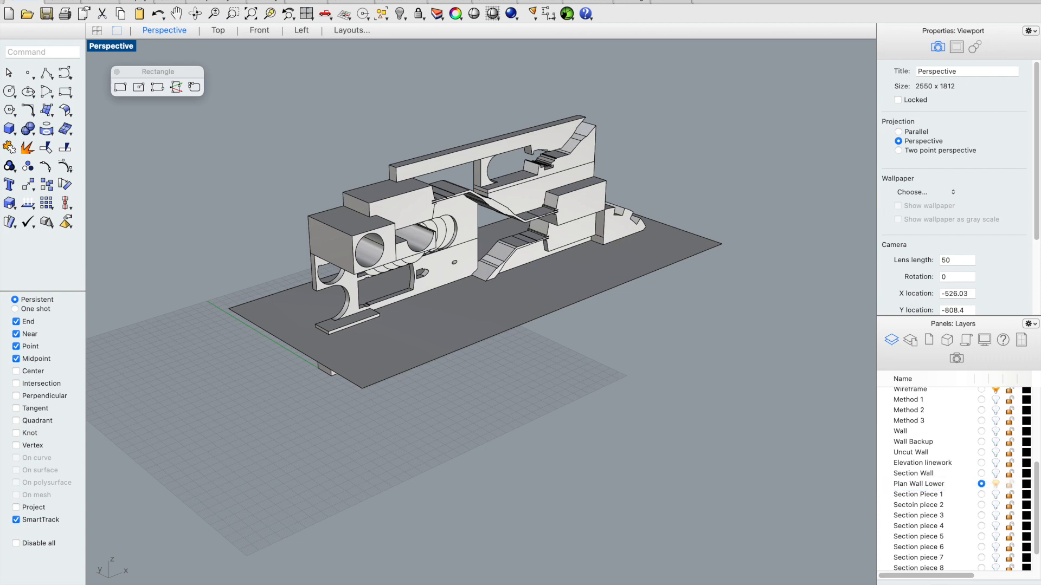
Step: Create a new layer named "Plan wall upper" and place it directly below Plan Wall Lower in the layer list
left_click(886, 583)
type("Pl")
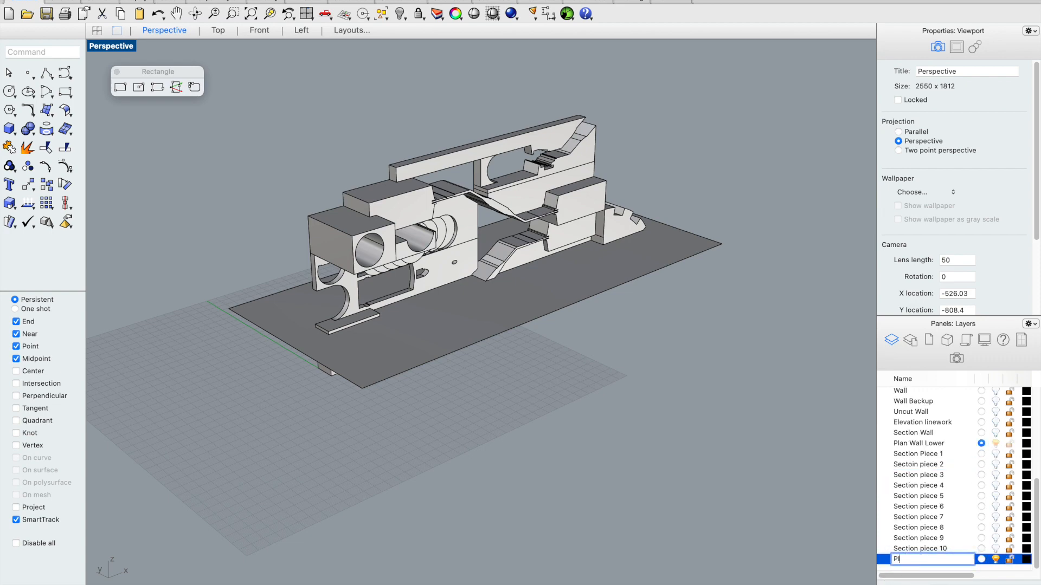
type("an wall upper")
key("Return")
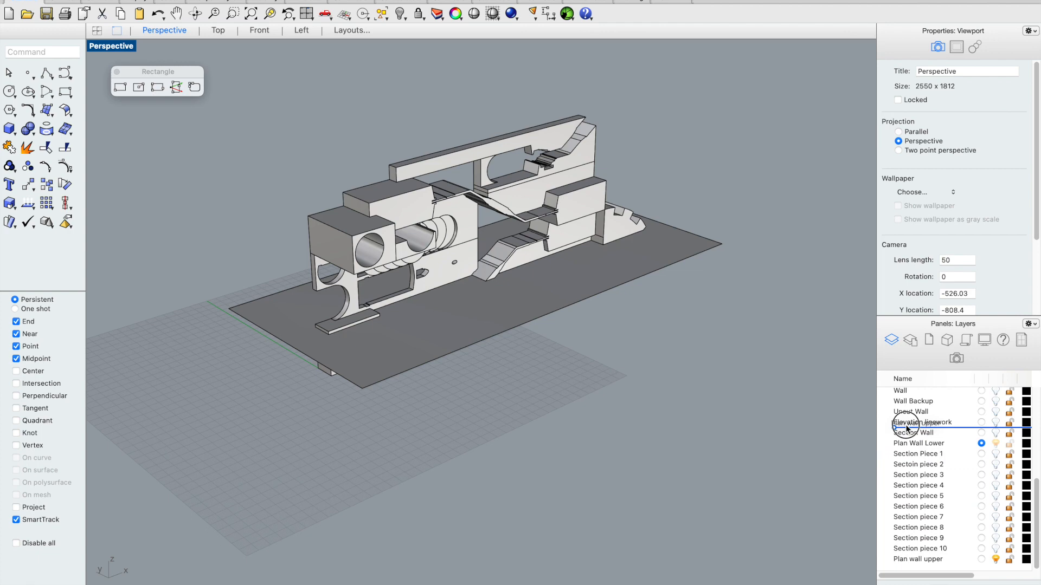
left_click(907, 445)
left_click_drag(906, 448, 905, 447)
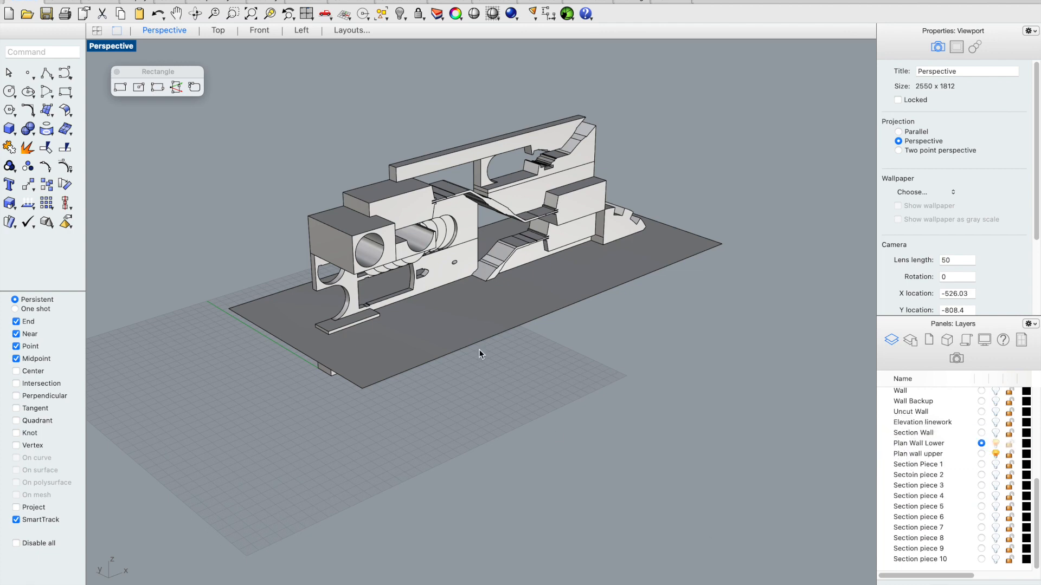
Step: Assign all wall pieces above the horizontal cutting surface to the Plan wall upper layer
right_click_drag(783, 290, 711, 105)
left_click_drag(711, 107, 274, 215)
right_click_drag(277, 216, 305, 177)
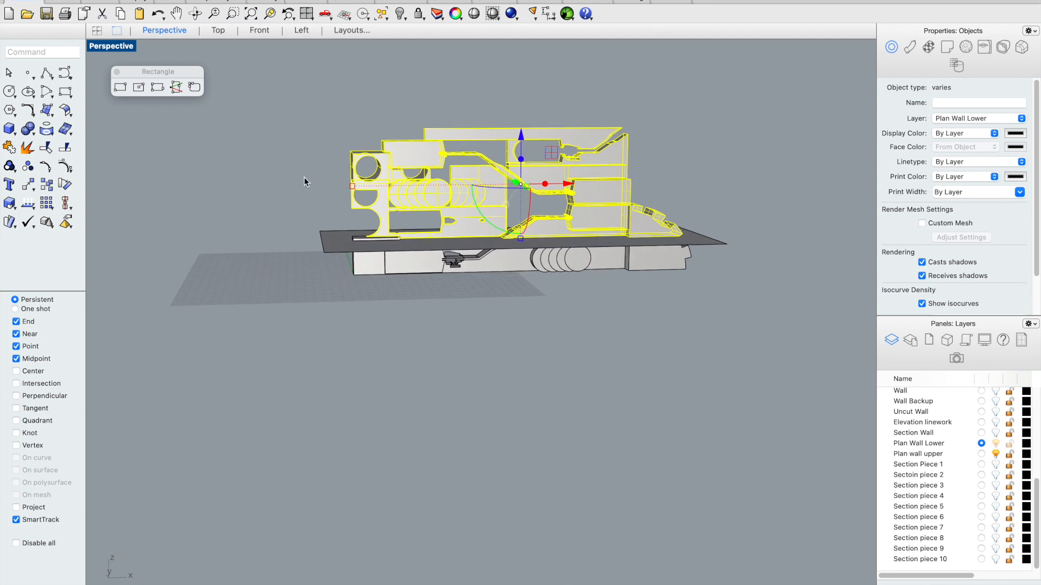
left_click(987, 119)
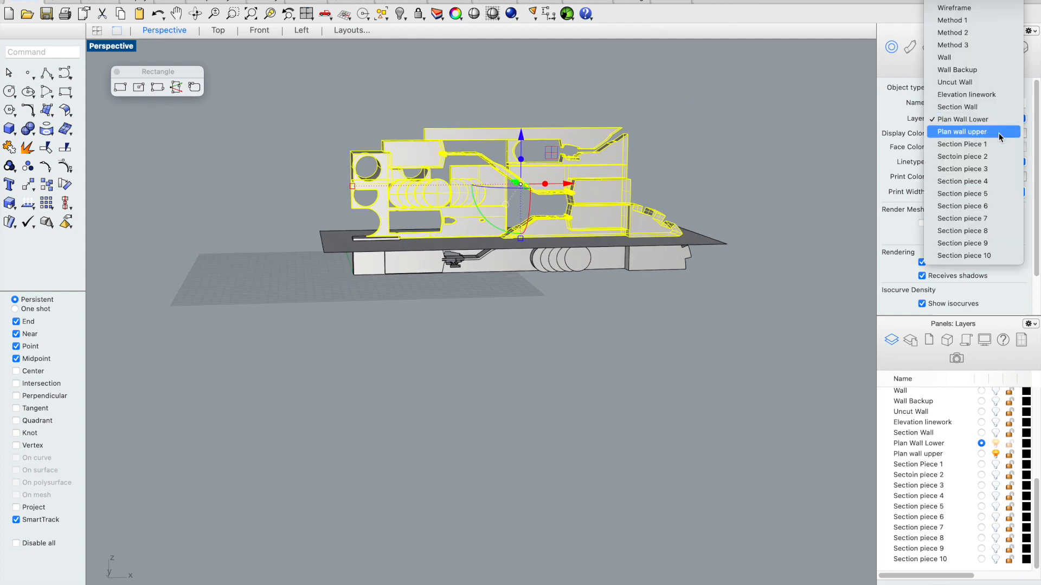
left_click(999, 132)
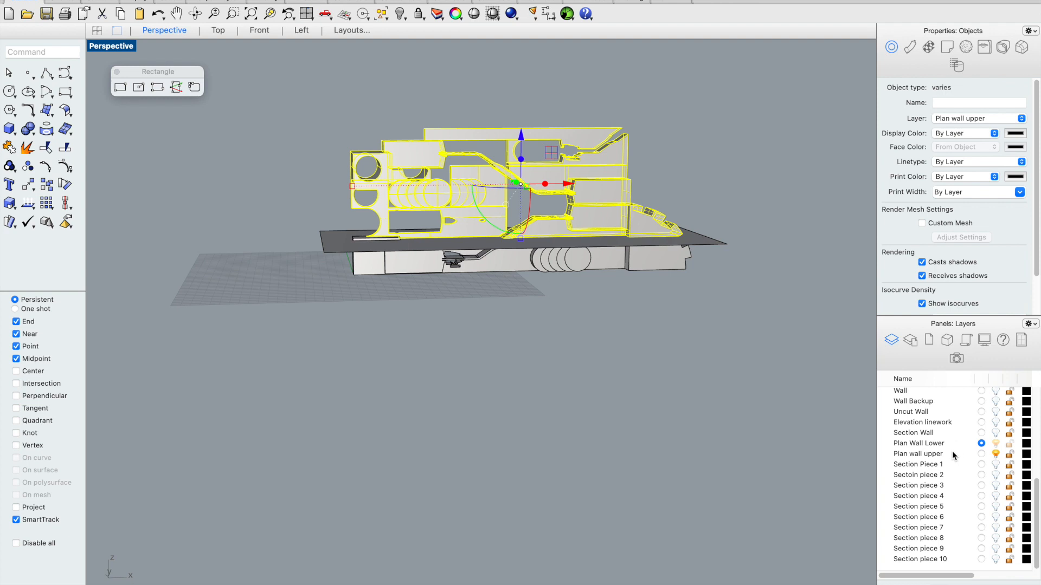
Step: Delete the horizontal cutting surface and hide the Plan wall upper layer
left_click(733, 233)
scroll(727, 233, "up", 3)
left_click(719, 248)
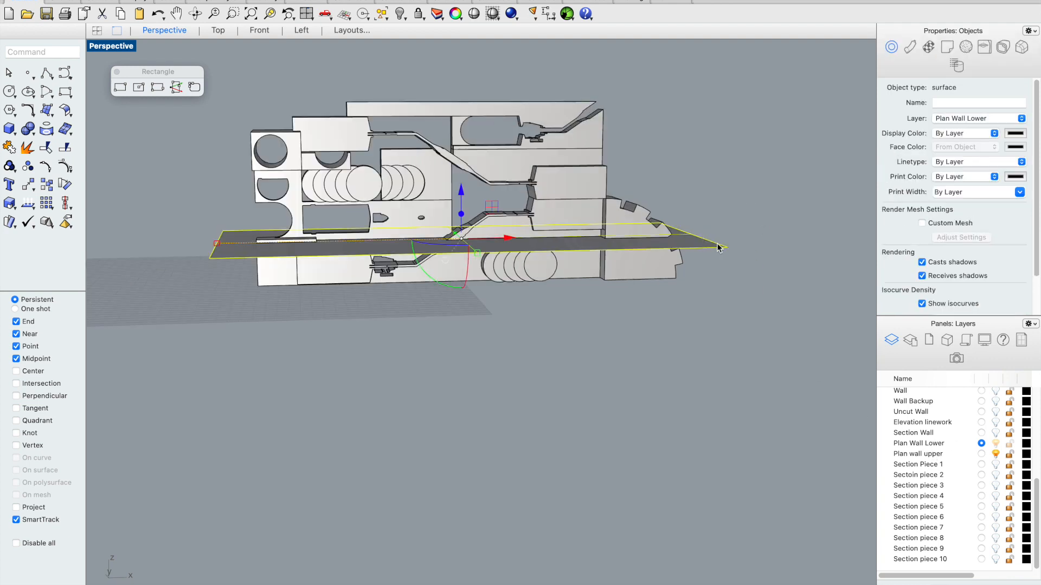
key("Delete")
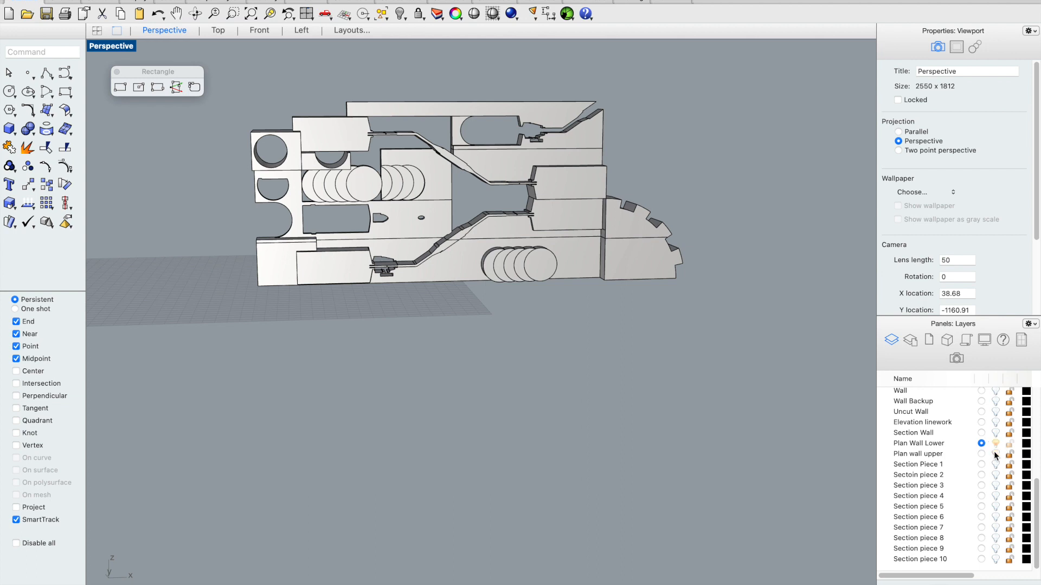
left_click(994, 452)
left_click(996, 454)
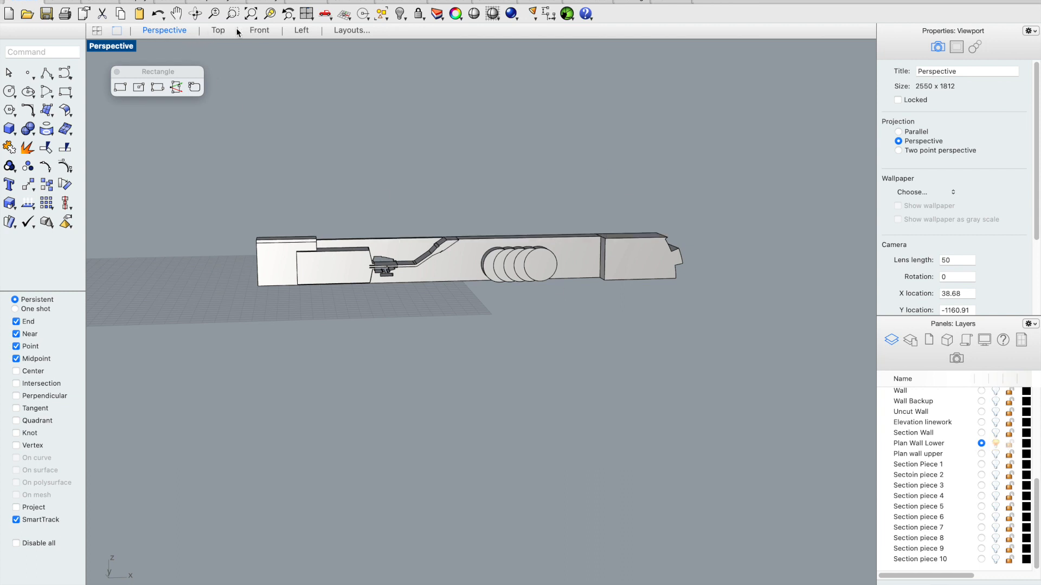
Step: Switch to the Top view and frame the whole lower wall in it
left_click(219, 32)
scroll(316, 488, "down", 2)
scroll(310, 498, "up", 4)
scroll(307, 330, "down", 4)
scroll(434, 428, "up", 4)
scroll(484, 473, "down", 2)
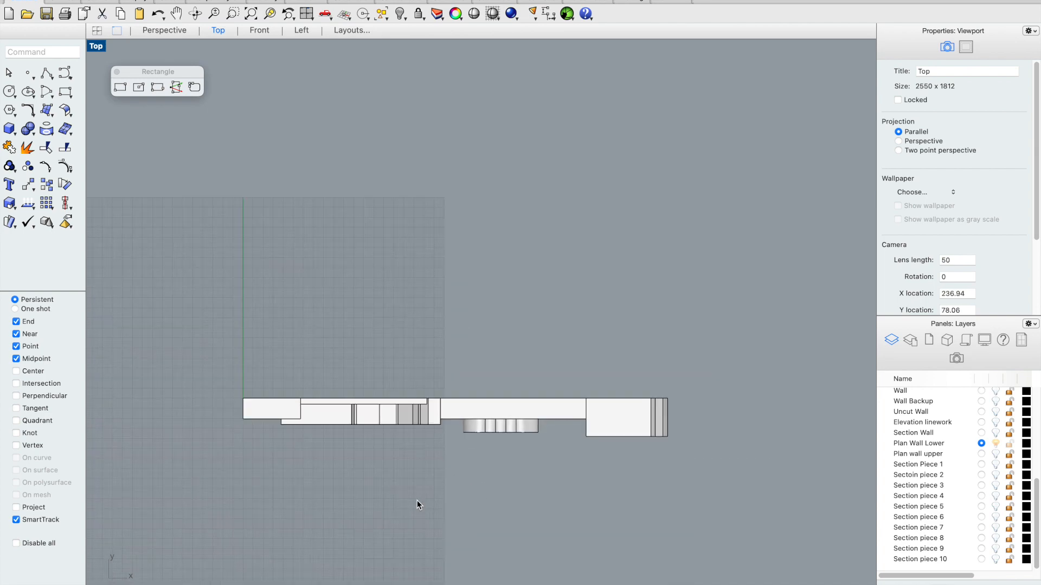
right_click_drag(391, 342, 443, 262)
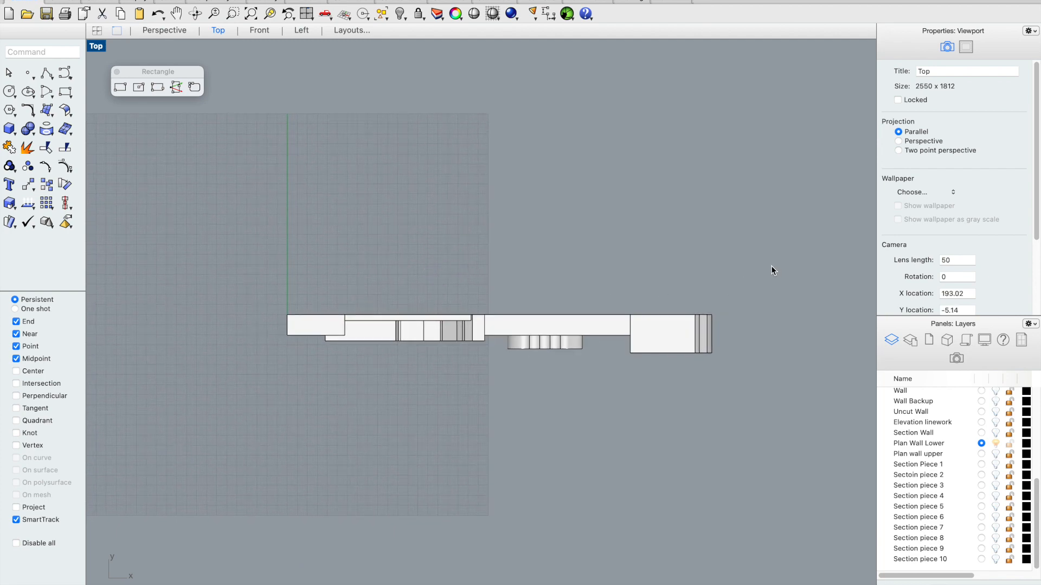
Step: Save the current viewport as a named view called "Top for plan"
left_click(956, 358)
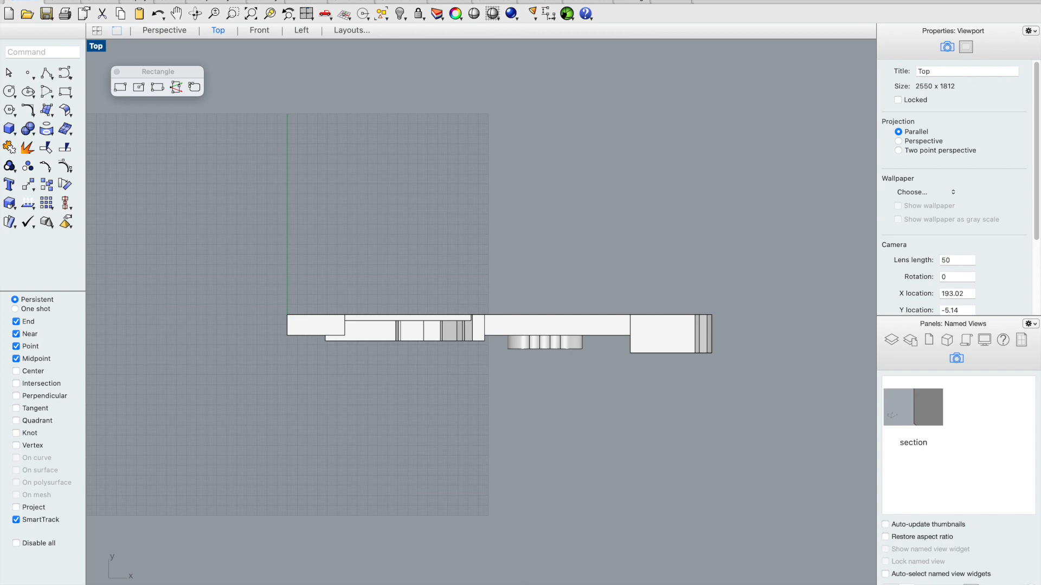
type("Top")
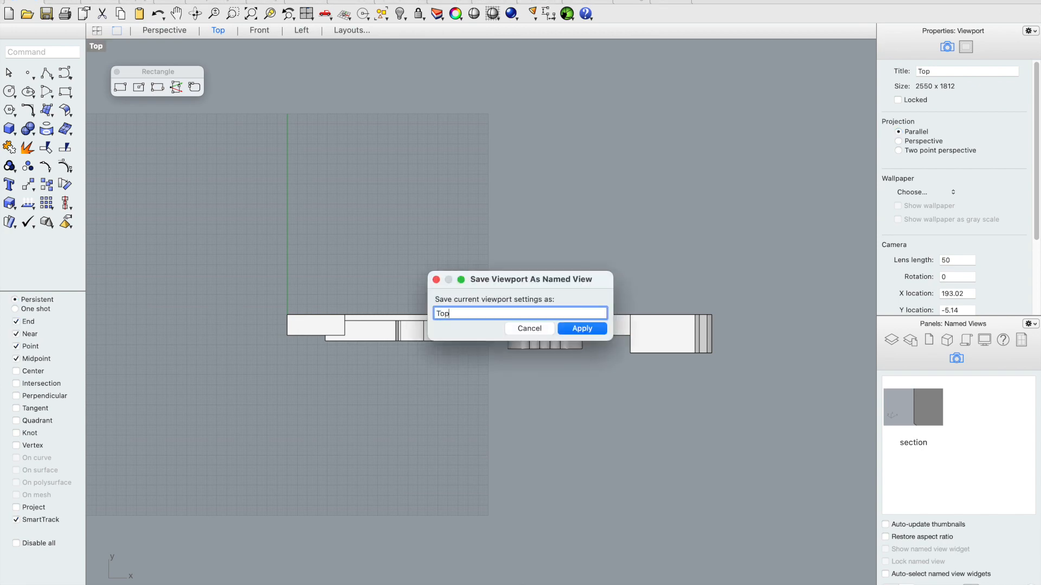
type(" fopr pl")
key("BackSpace")
key("BackSpace")
key("BackSpace")
key("BackSpace")
key("BackSpace")
type("r plan")
key("Return")
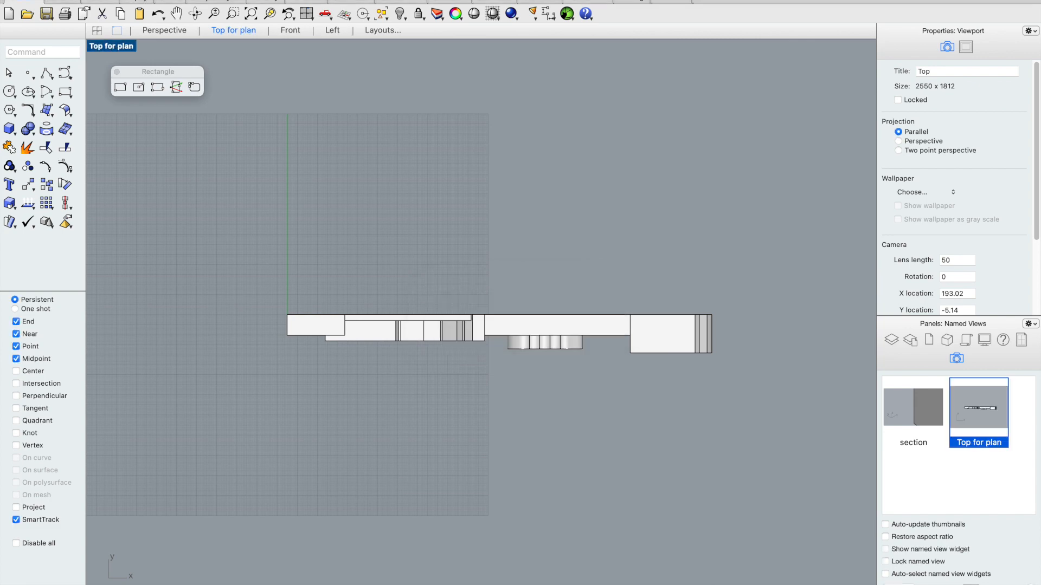
Step: Test the Top for plan named view by shifting the viewport and restoring the saved view
left_click(945, 480)
right_click_drag(579, 485, 564, 349)
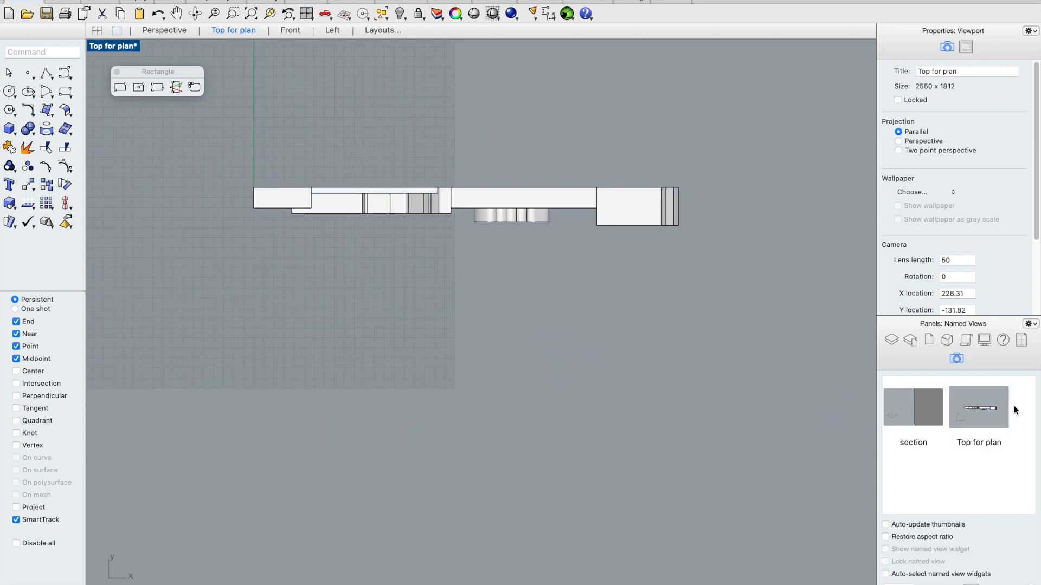
double_click(994, 402)
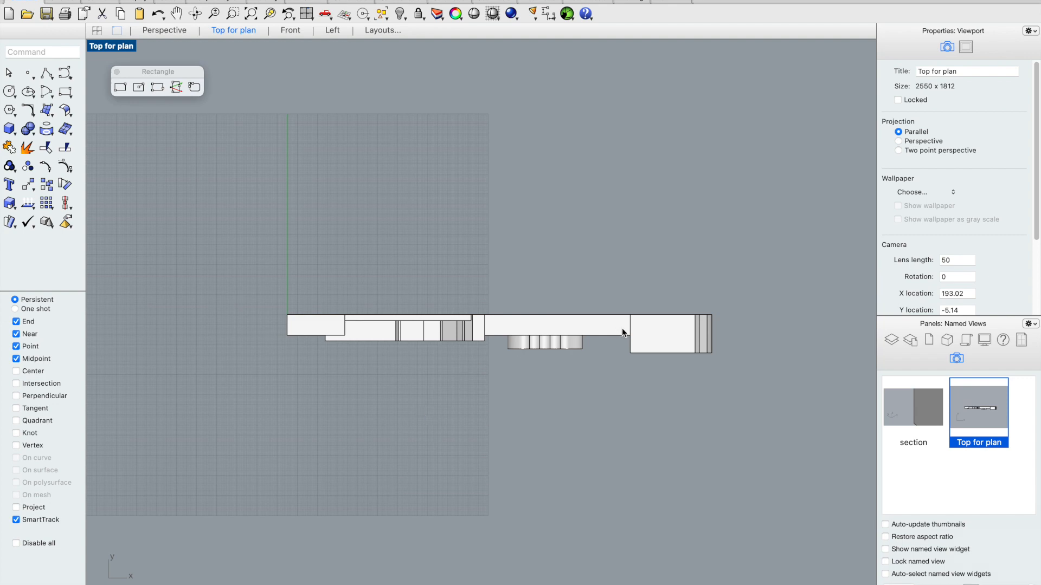
Step: Generate Make2D linework of all lower wall solids from the Top for plan view, with scene silhouette and grouped output
left_click_drag(751, 262, 226, 447)
type("Make2D")
key("Return")
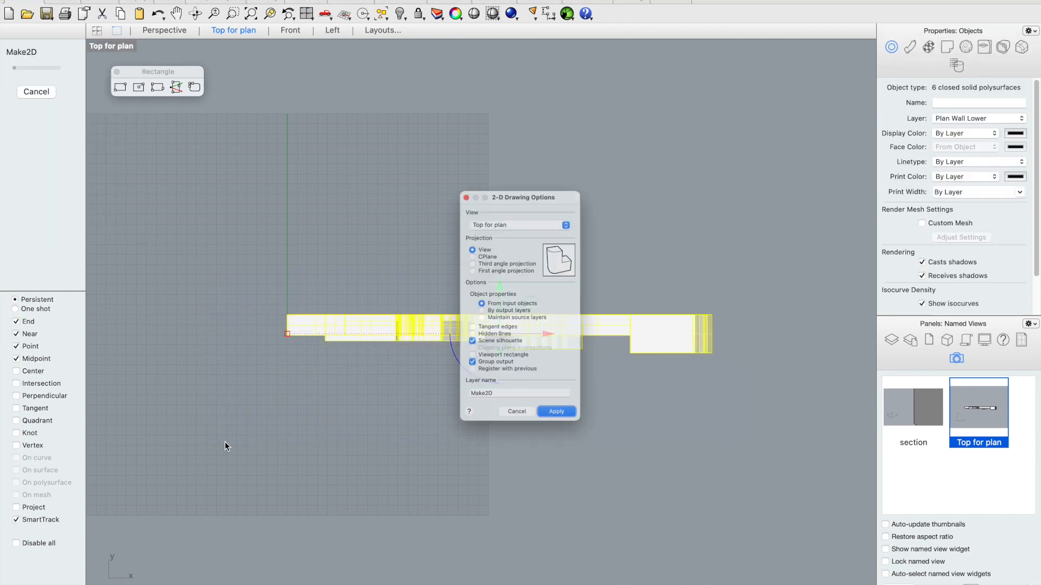
left_click(570, 446)
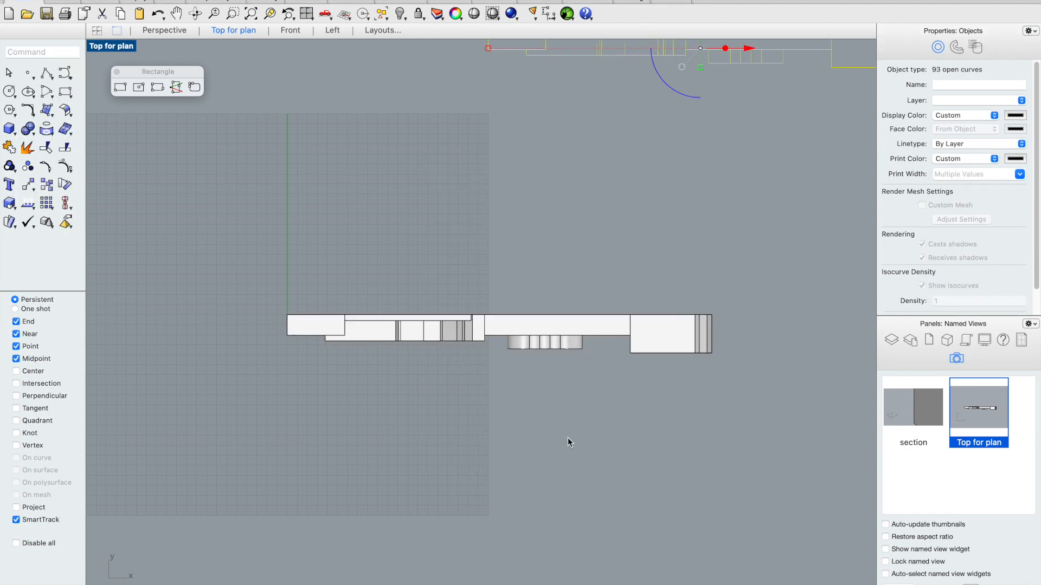
scroll(409, 439, "down", 6)
scroll(586, 269, "up", 6)
scroll(652, 146, "up", 2)
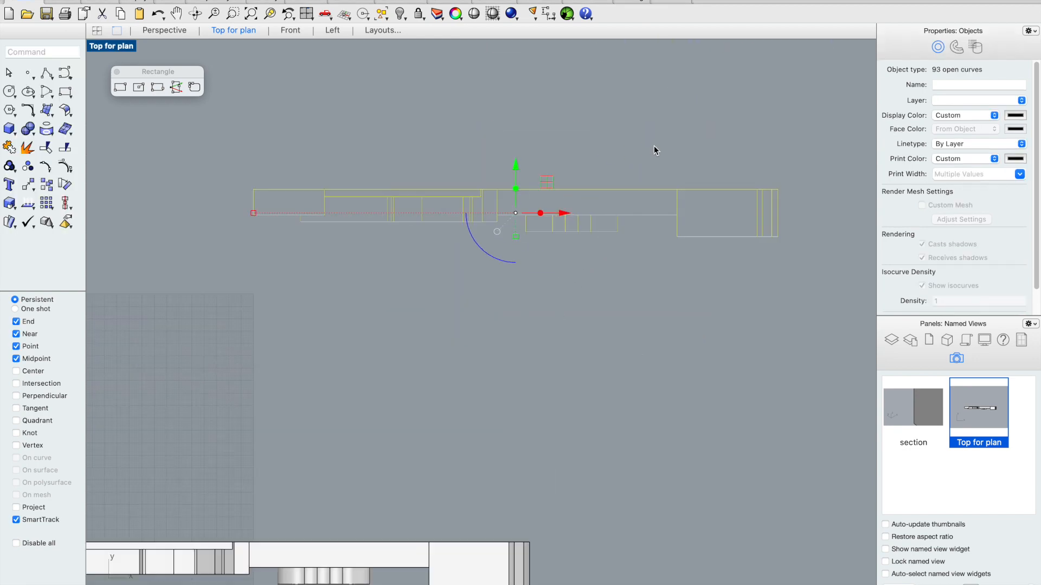
key("Escape")
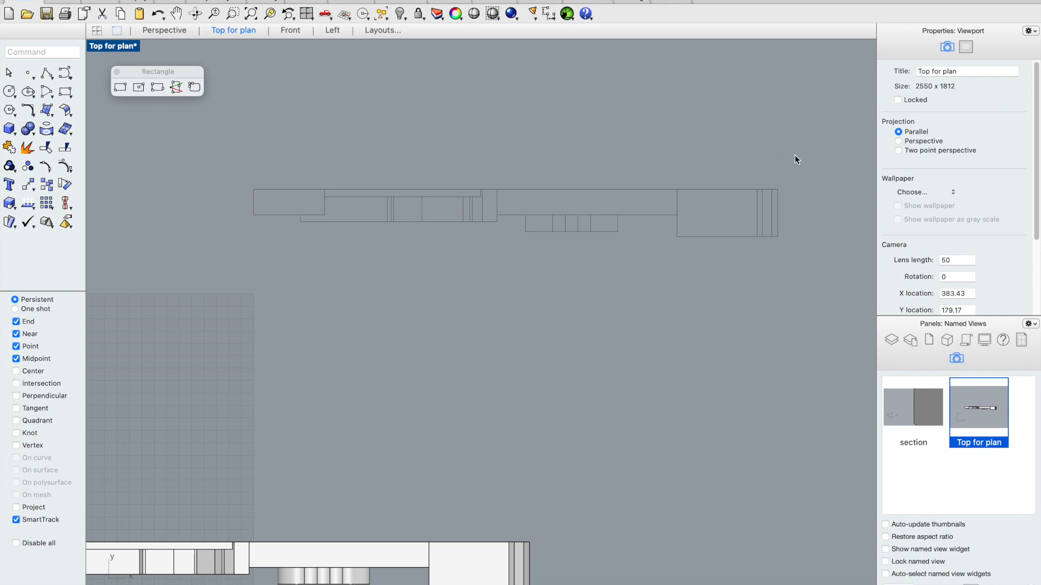
Step: Create a new layer named "Plan linework bottom"
left_click(891, 339)
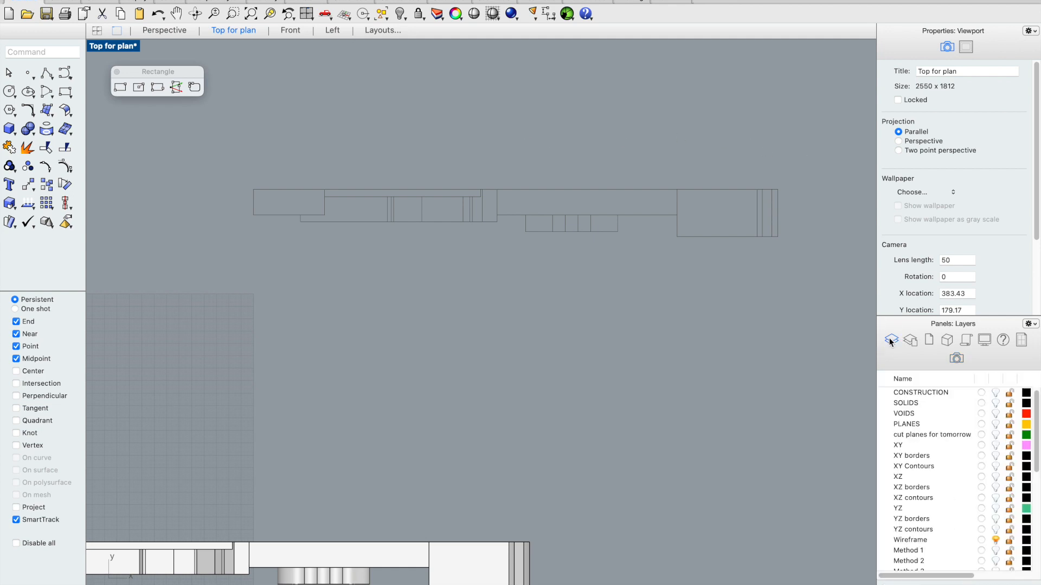
scroll(937, 541, "down", 10)
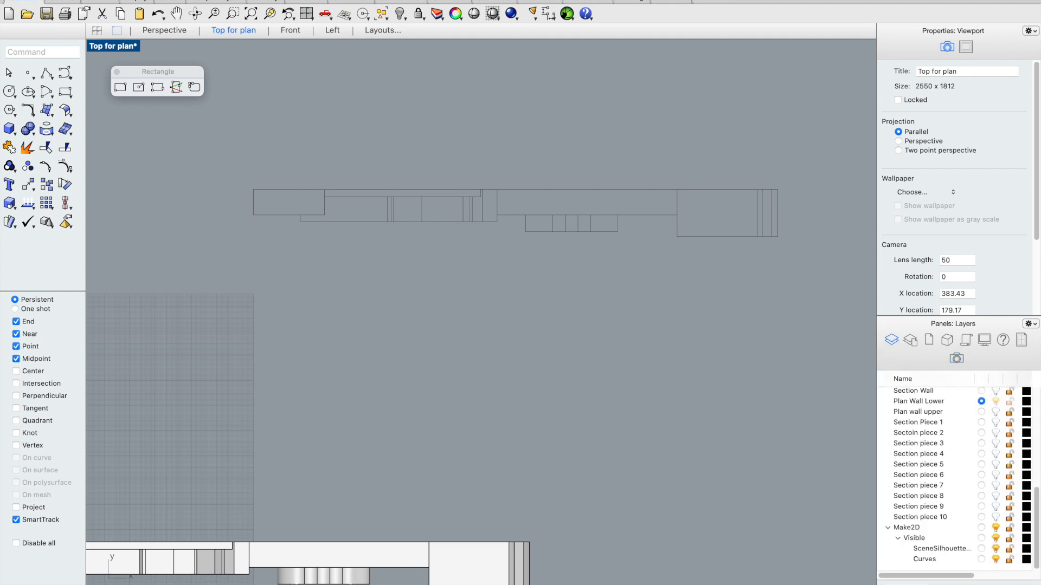
left_click(886, 582)
type("Plan linework bottom")
key("Return")
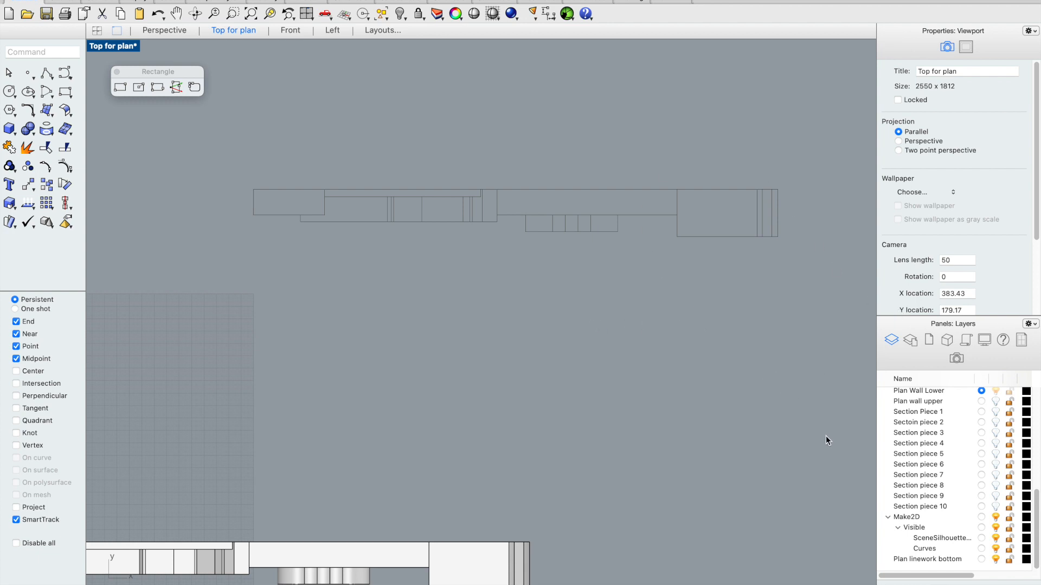
Step: Assign all the Make2D curves to the Plan linework bottom layer and hide that layer
mouse_move(221, 133)
left_mouse_down()
mouse_move(708, 295)
mouse_move(799, 307)
left_mouse_up()
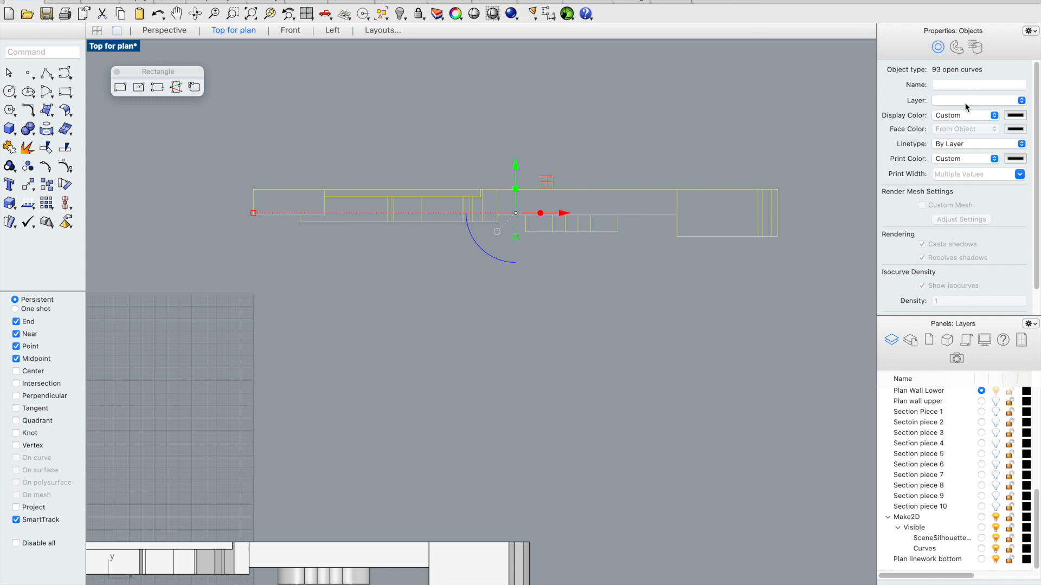
left_click(967, 100)
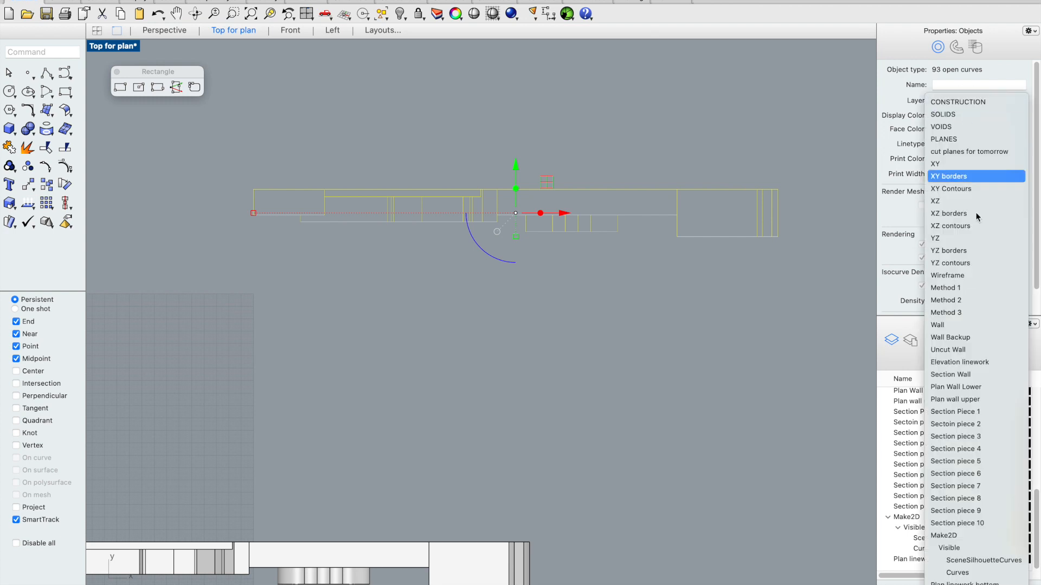
left_click(970, 582)
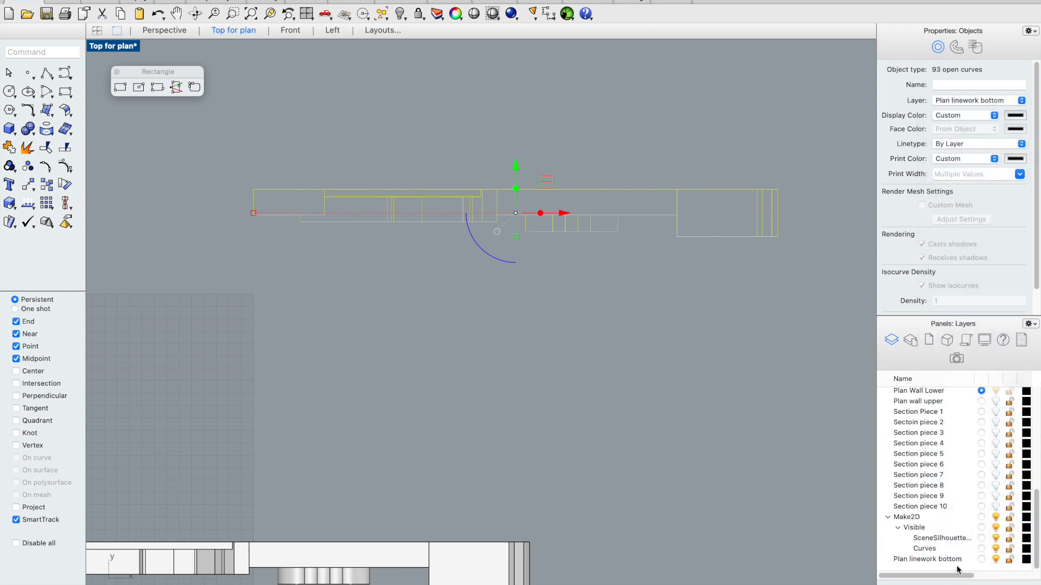
left_click(996, 560)
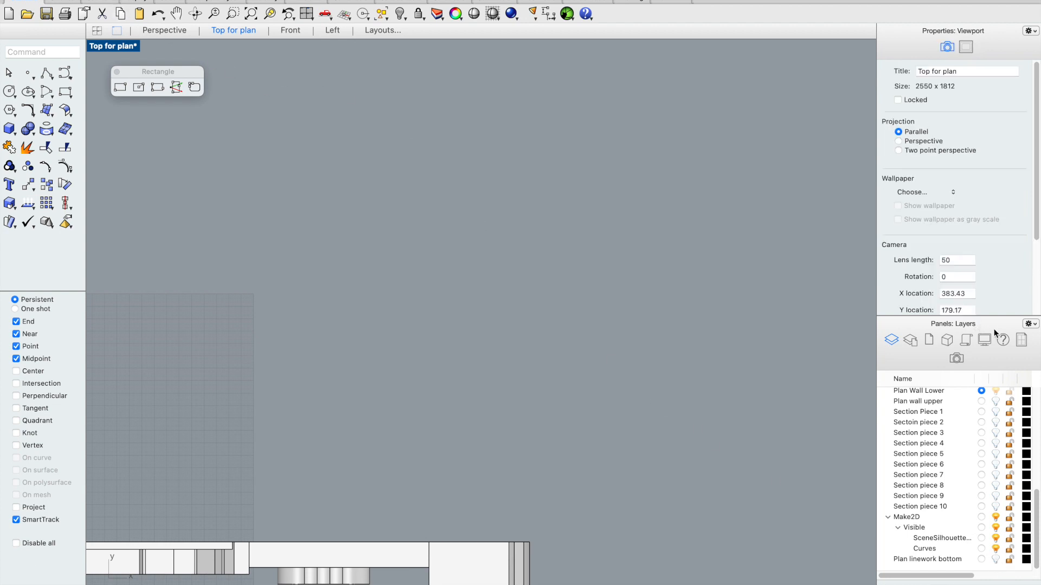
Step: Make Plan wall upper the current layer in place of the hidden Plan Wall Lower, and restore the Top for plan named view
left_click(173, 30)
right_click_drag(368, 173, 406, 210)
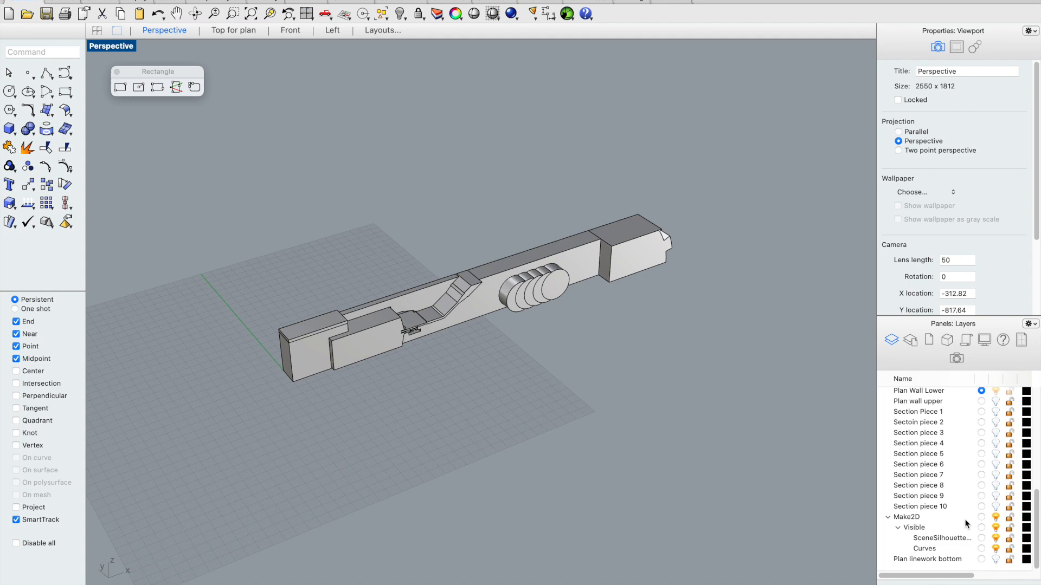
scroll(981, 515, "up", 1)
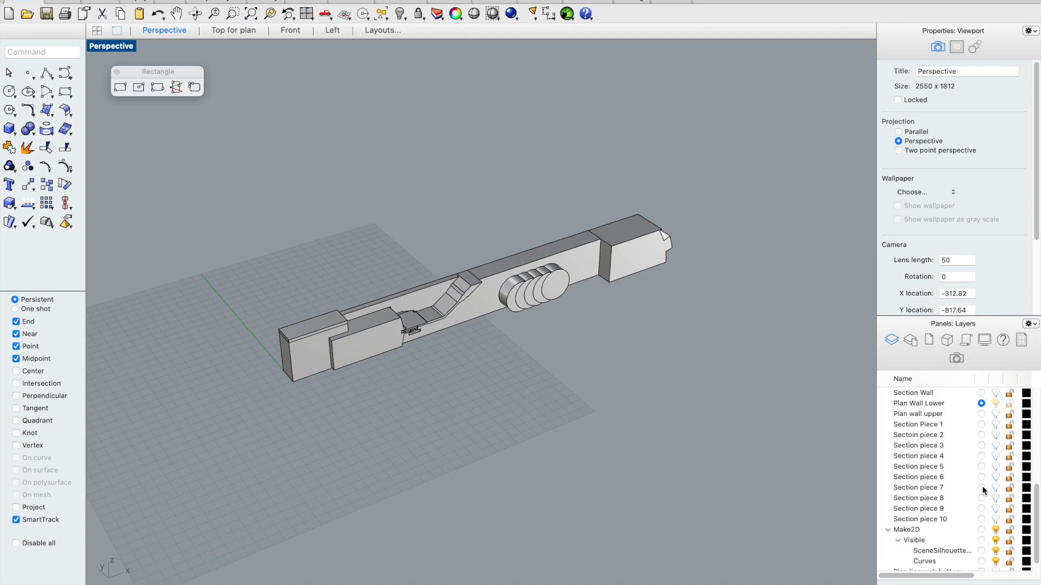
left_click(981, 414)
left_click(996, 404)
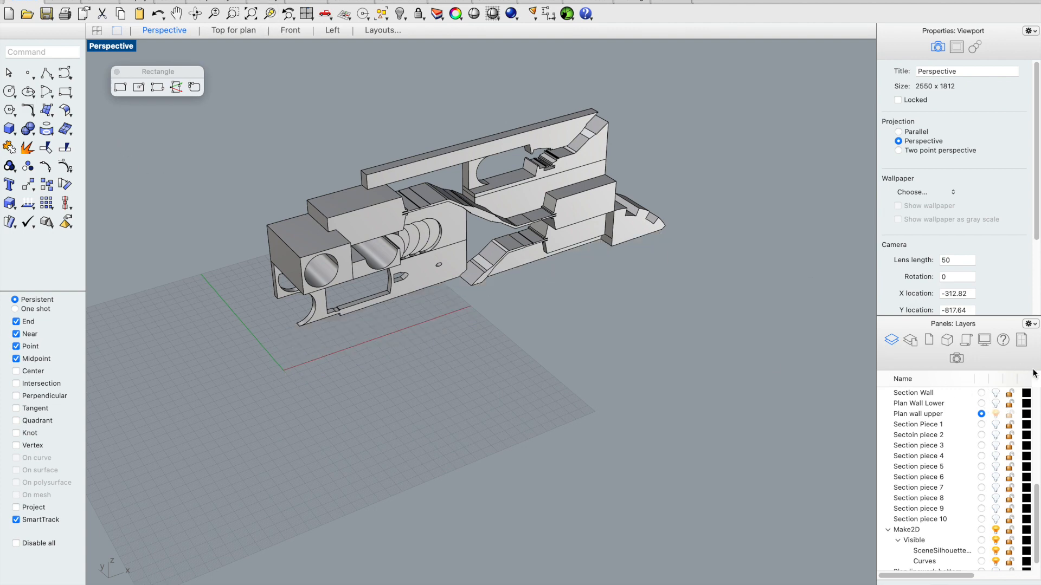
left_click(955, 358)
double_click(977, 415)
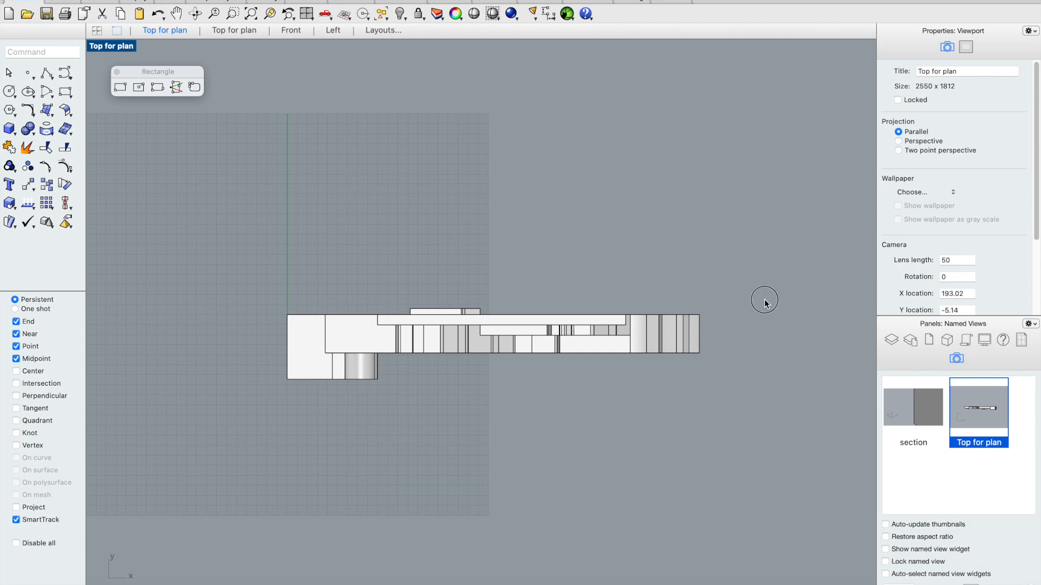
Step: Generate Make2D linework of all upper wall solids from the Top for plan view, with scene silhouette and grouped output
mouse_move(763, 220)
left_mouse_down()
mouse_move(599, 356)
mouse_move(212, 440)
left_mouse_up()
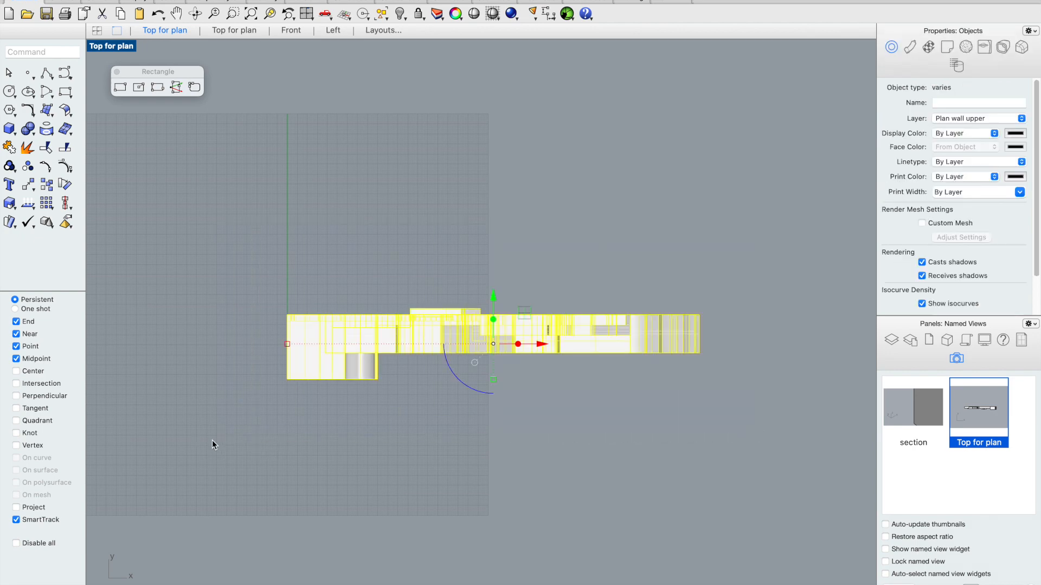
type("Make")
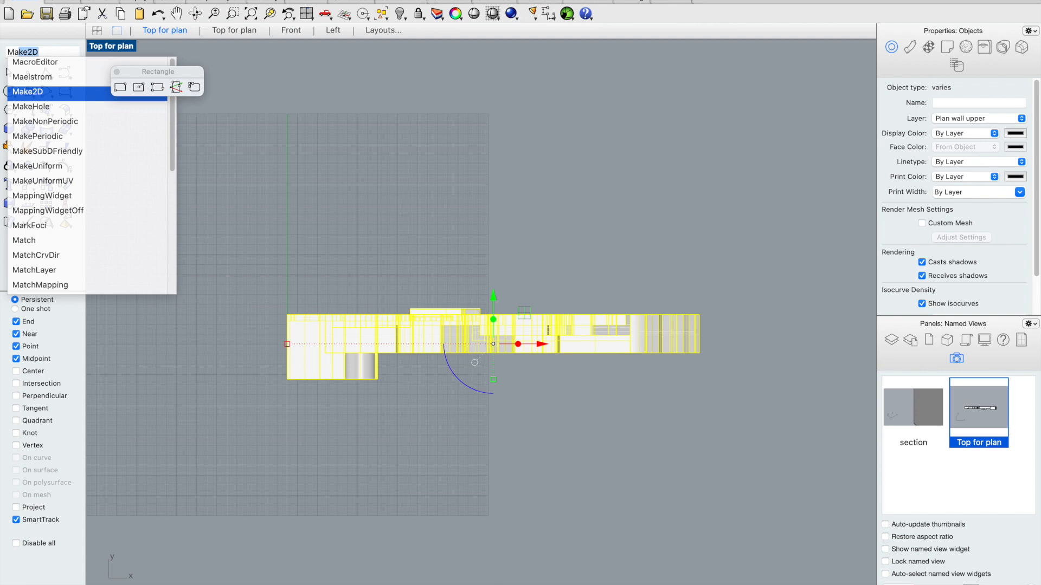
type("2D")
key("Return")
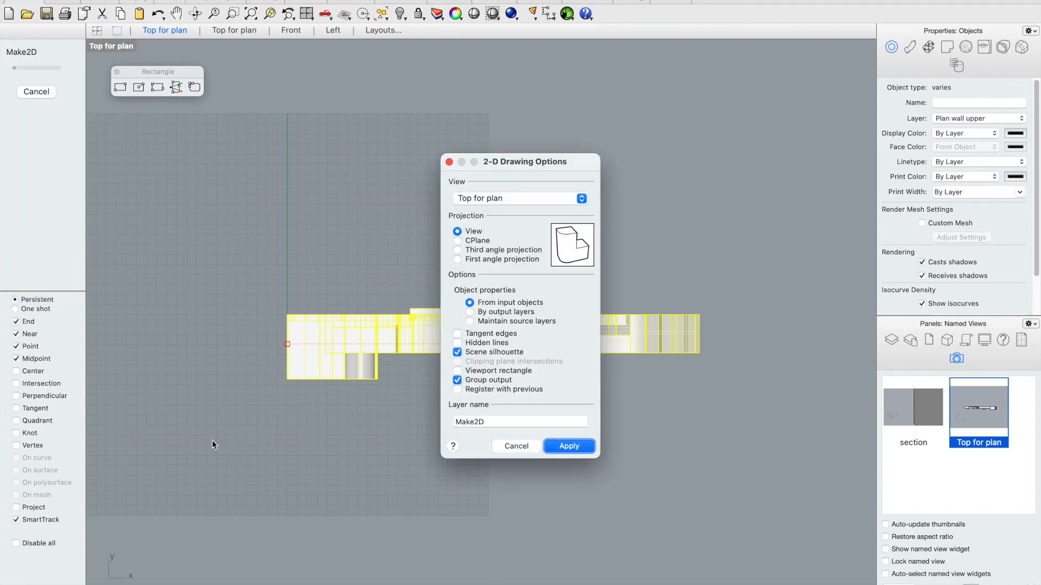
key("Return")
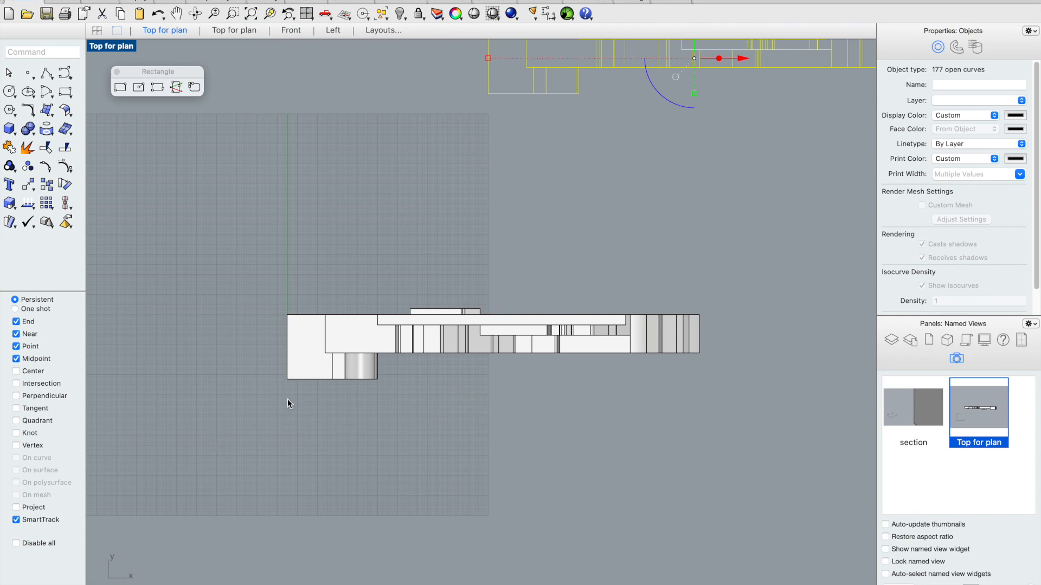
Step: Create a new layer named "Plan tonework top"
scroll(285, 403, "down", 4)
scroll(490, 207, "up", 4)
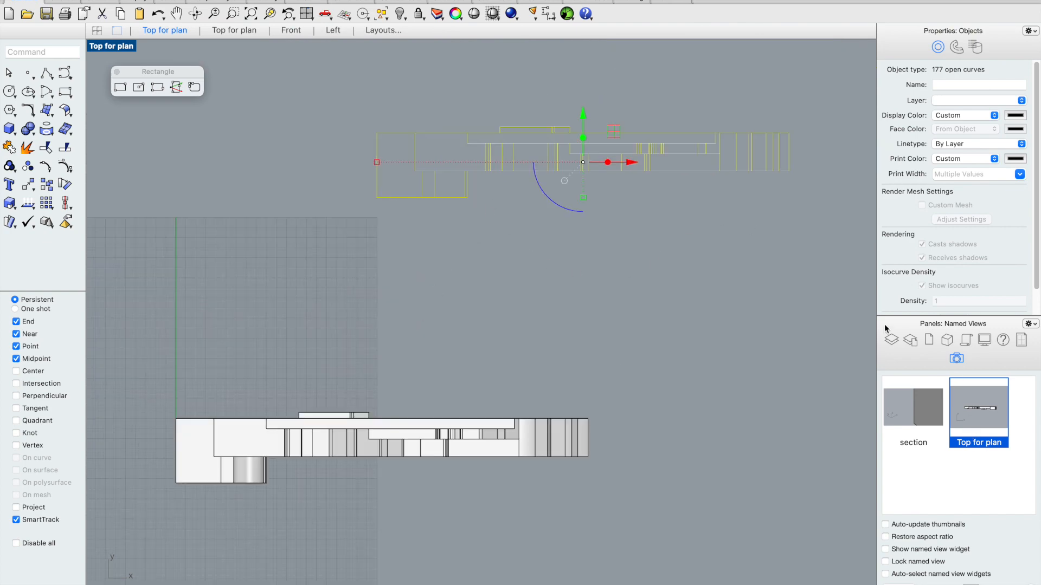
left_click(894, 341)
scroll(939, 562, "down", 5)
left_click(885, 583)
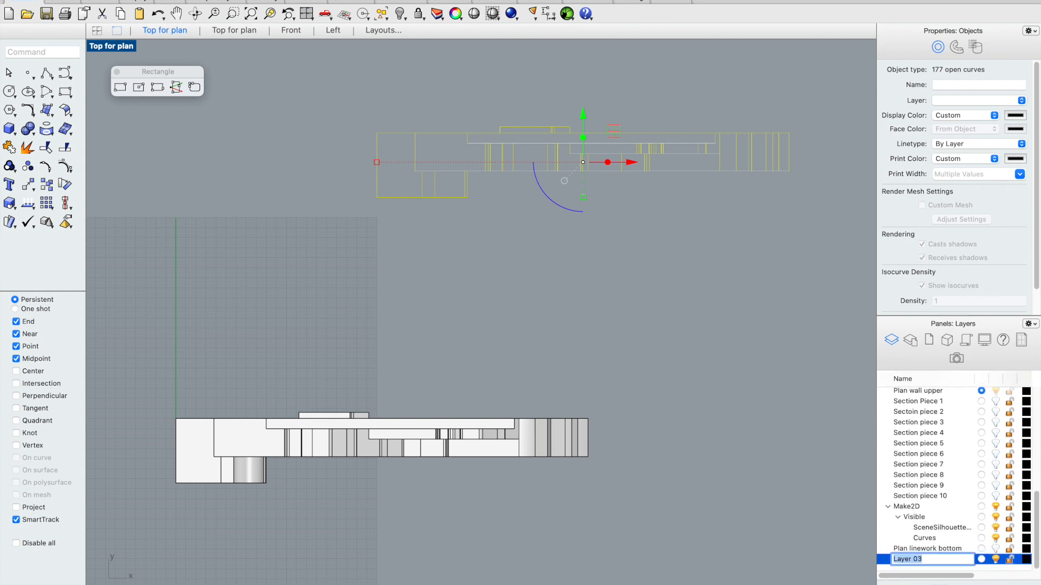
type("Plan tonework top")
key("Return")
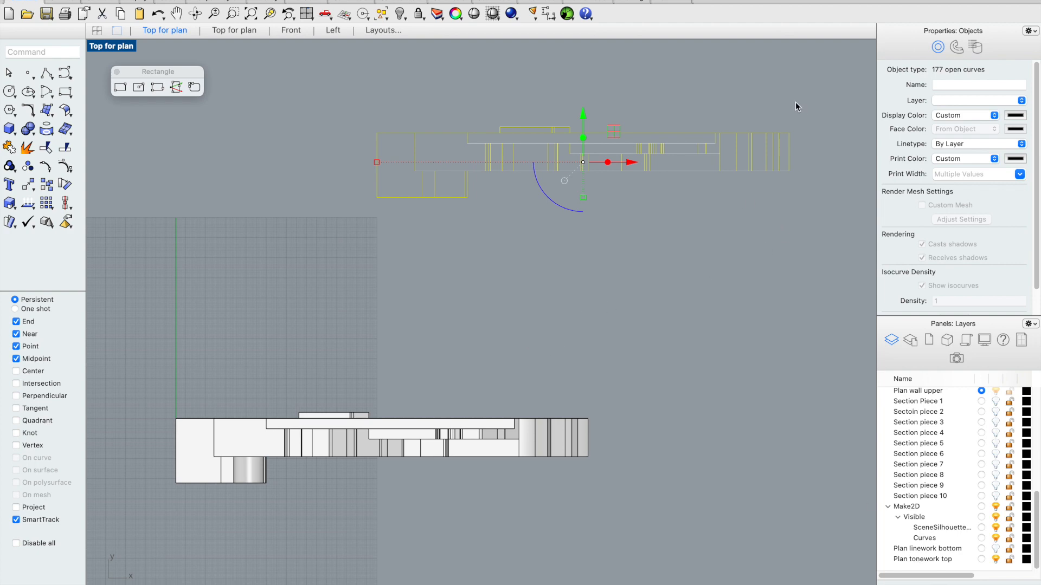
Step: Show the Plan linework bottom layer and assign the upper wall's Make2D curves to the Plan tonework top layer
left_click(765, 263)
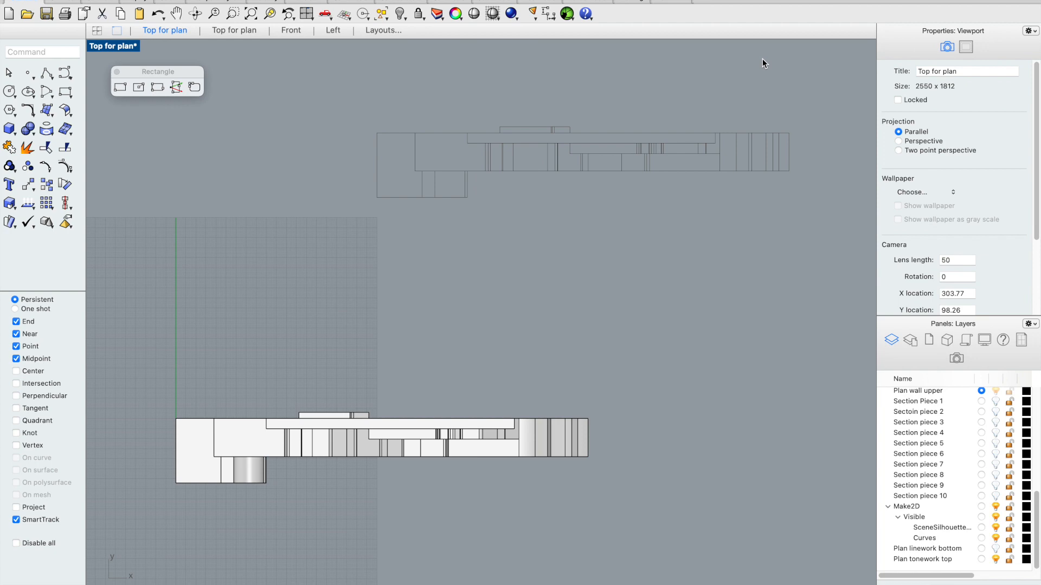
scroll(762, 59, "up", 2)
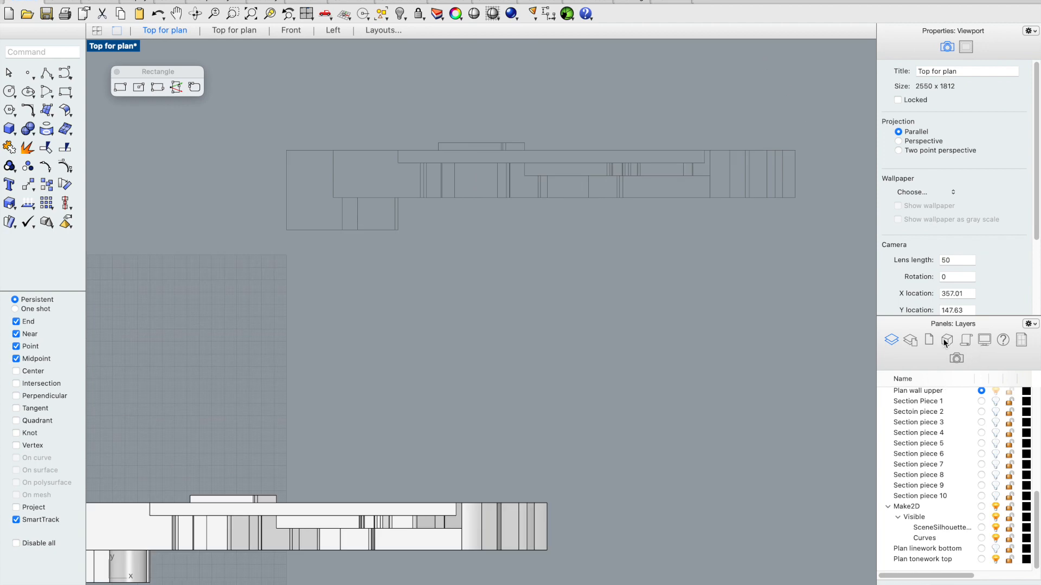
left_click(996, 551)
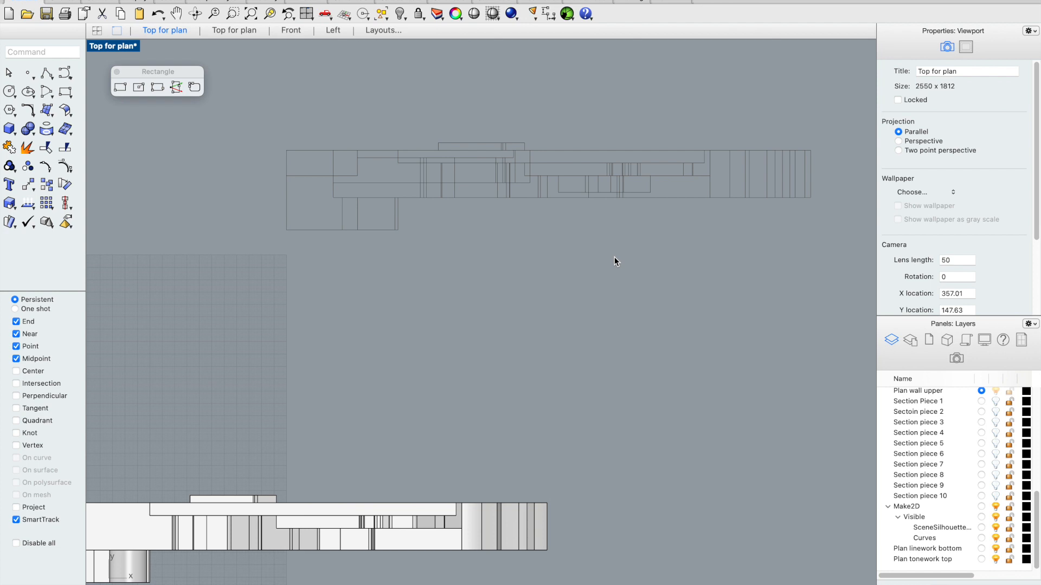
type("sl")
key("Return")
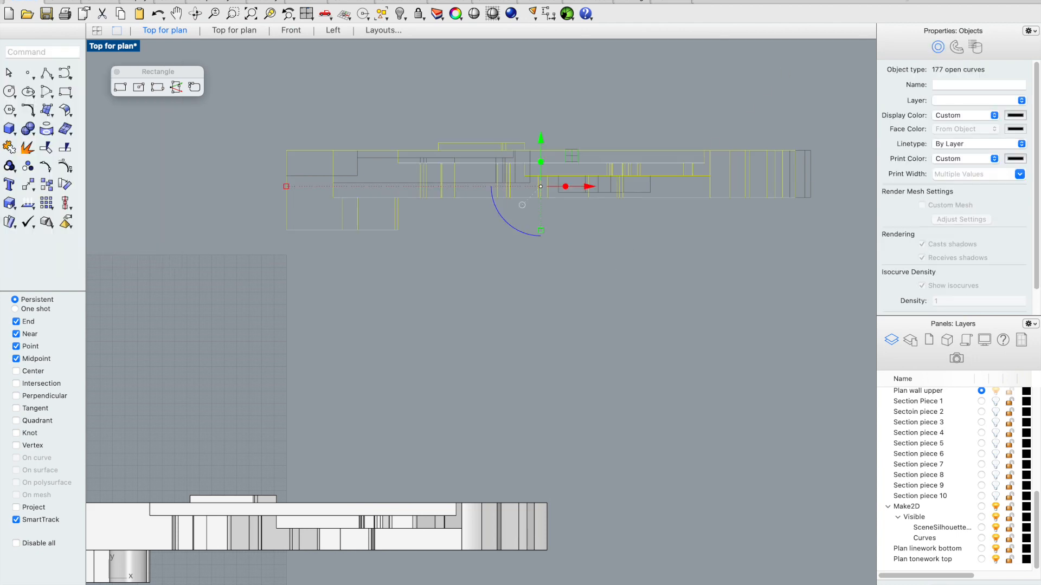
left_click(1020, 101)
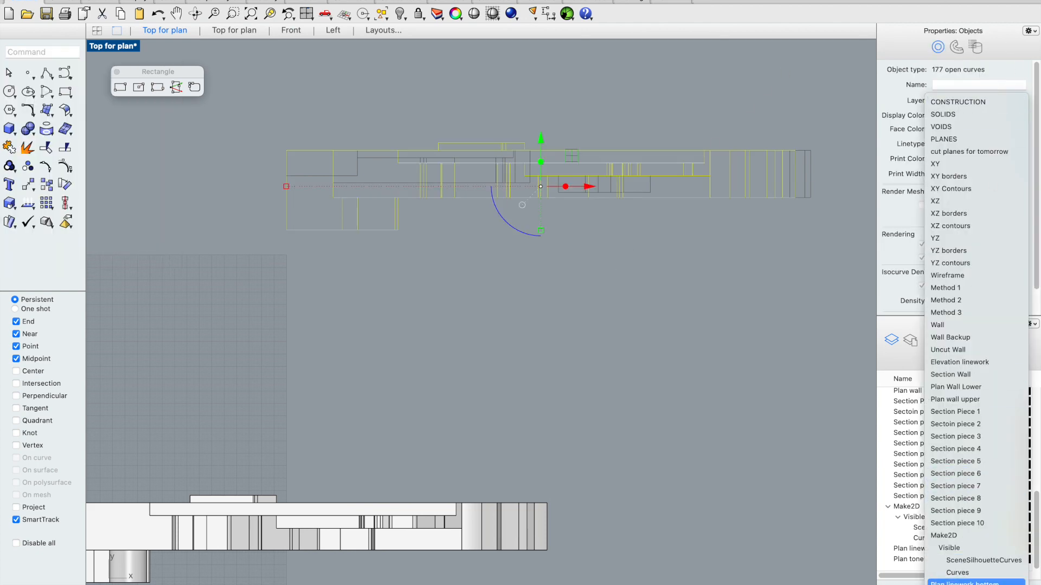
left_click(964, 584)
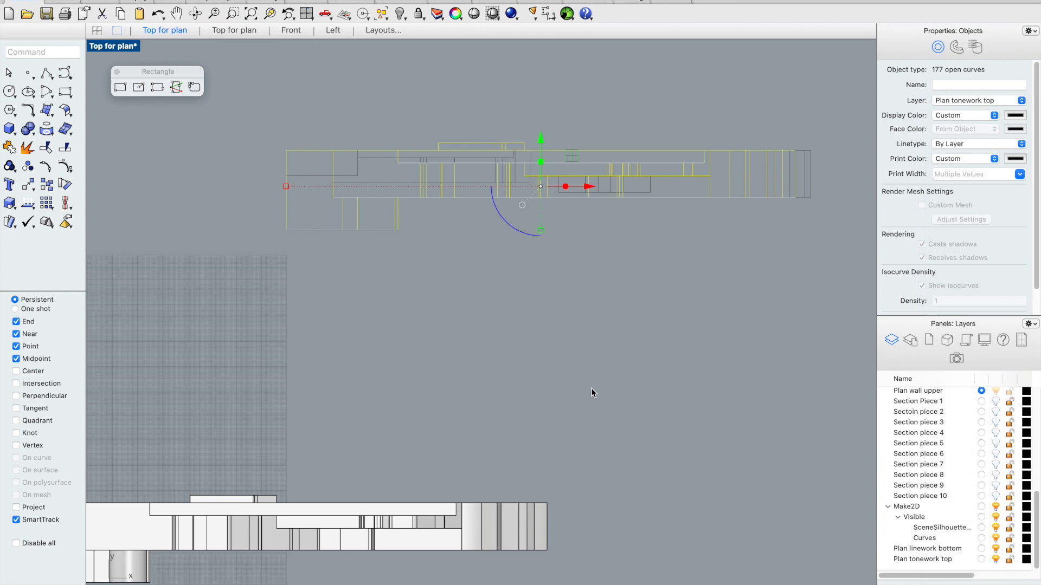
Step: Delete the Make2D layer together with its sublayers
left_click(591, 293)
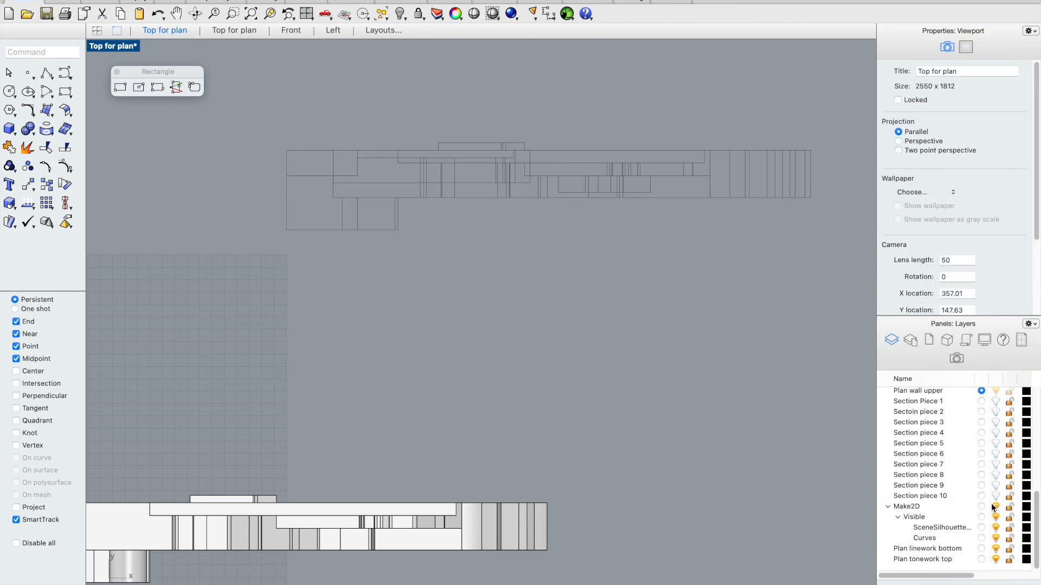
left_click(899, 507)
left_click(914, 584)
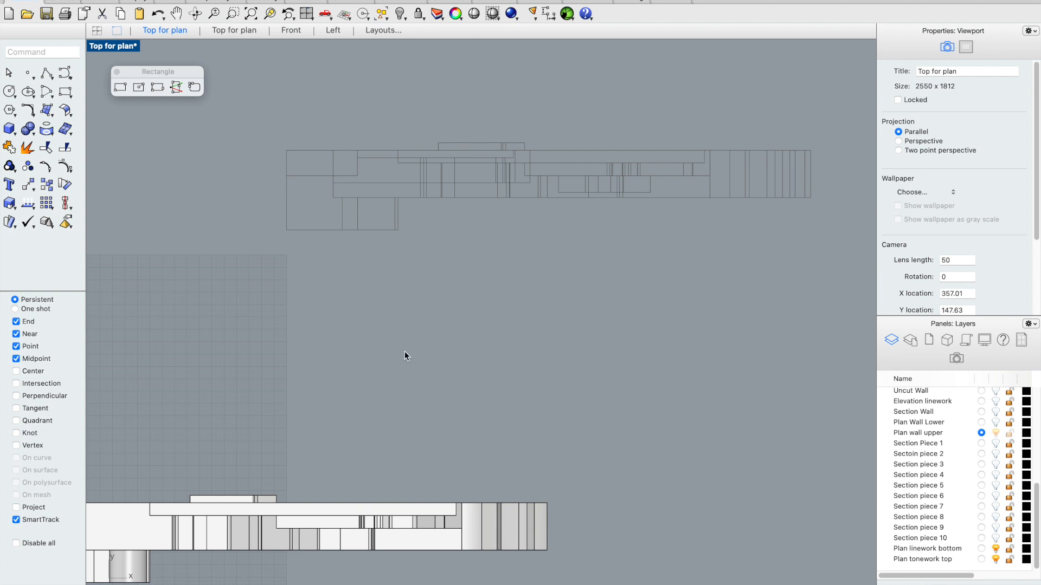
Step: Show the Section piece layers 1 through 10 so the section linework is displayed with the plan linework
scroll(368, 369, "down", 8)
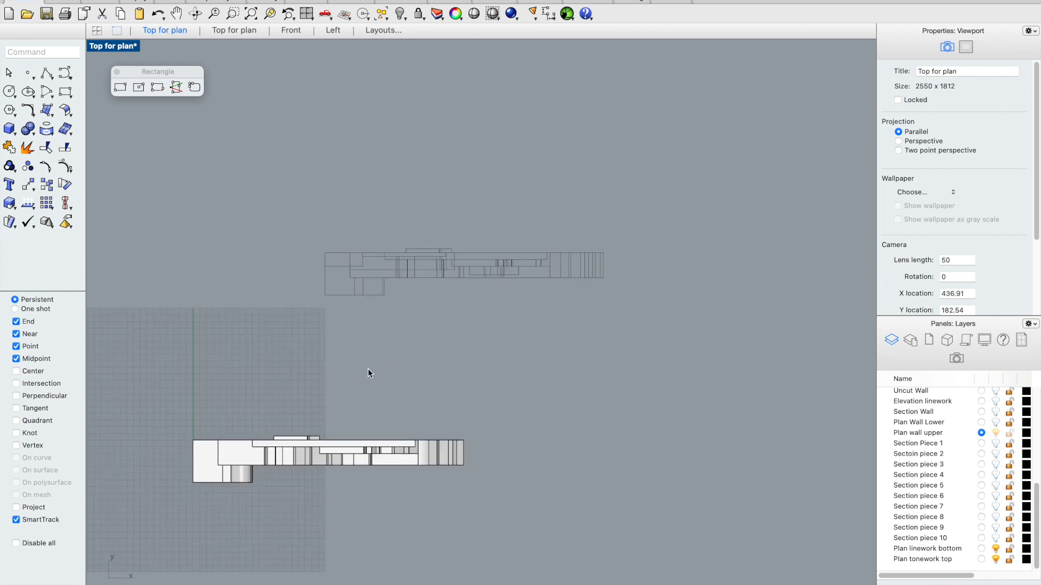
scroll(407, 345, "up", 4)
left_click_drag(685, 204, 279, 401)
left_click(422, 328)
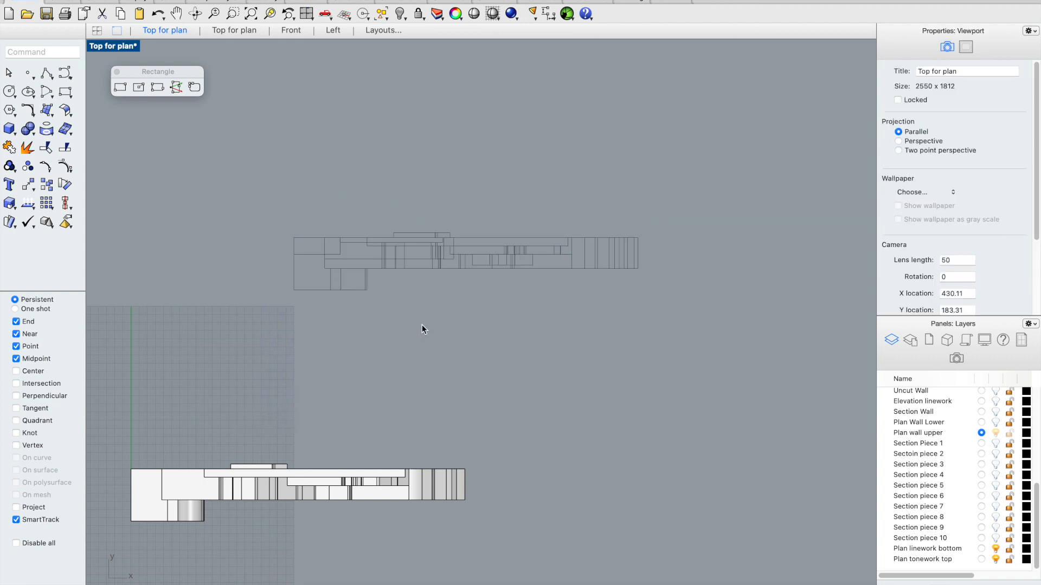
left_click(996, 454)
left_click(996, 465)
left_click(996, 475)
left_click(996, 485)
left_click(996, 496)
left_click(996, 506)
left_click(996, 517)
left_click(997, 528)
left_click(996, 539)
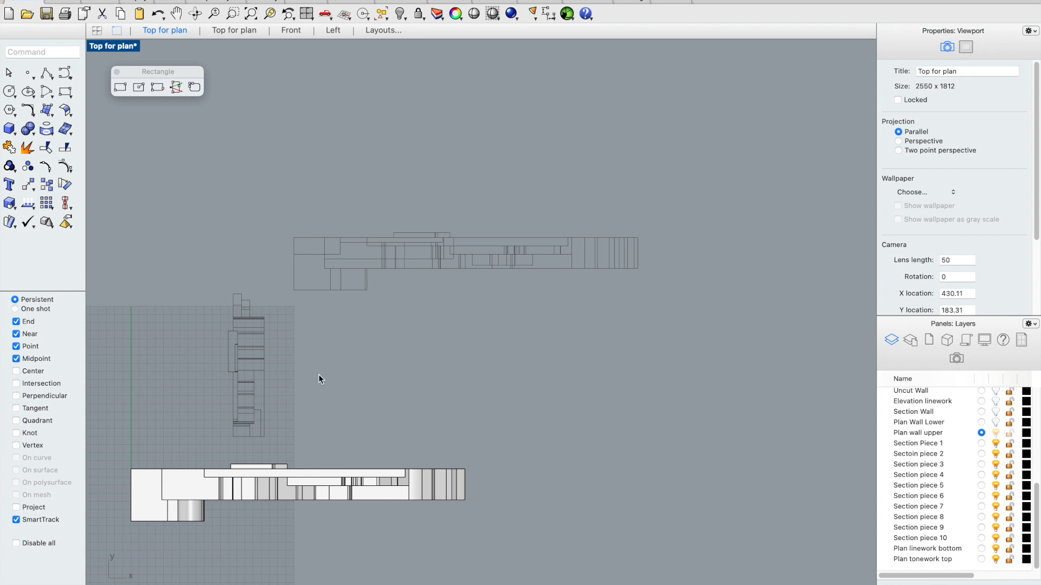
Step: Move the section linework's lower-right corner onto the plan linework's lower-left corner, and shift it slightly left to leave a gap
left_click_drag(296, 280, 208, 456)
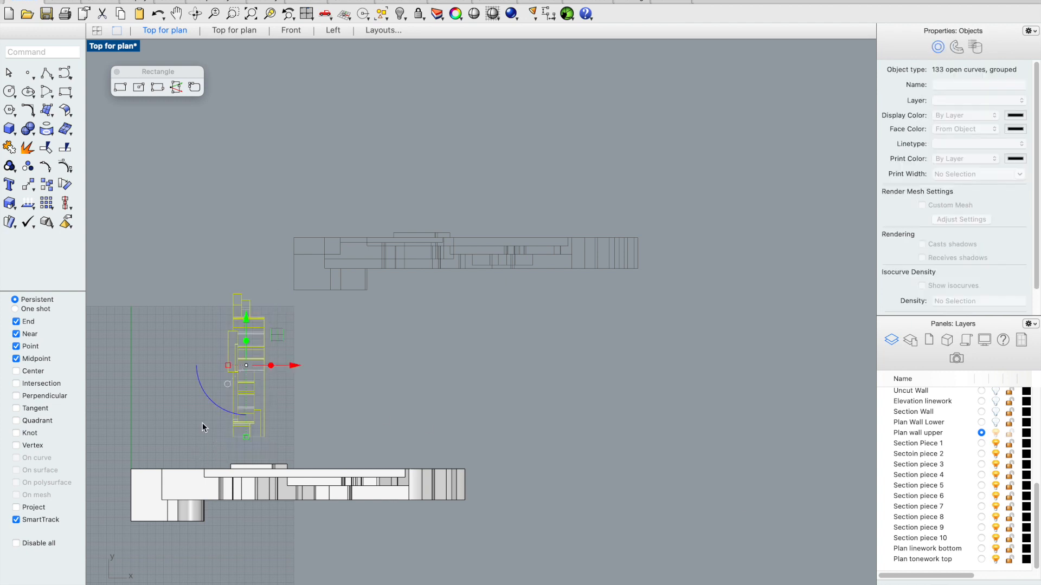
scroll(261, 440, "up", 3)
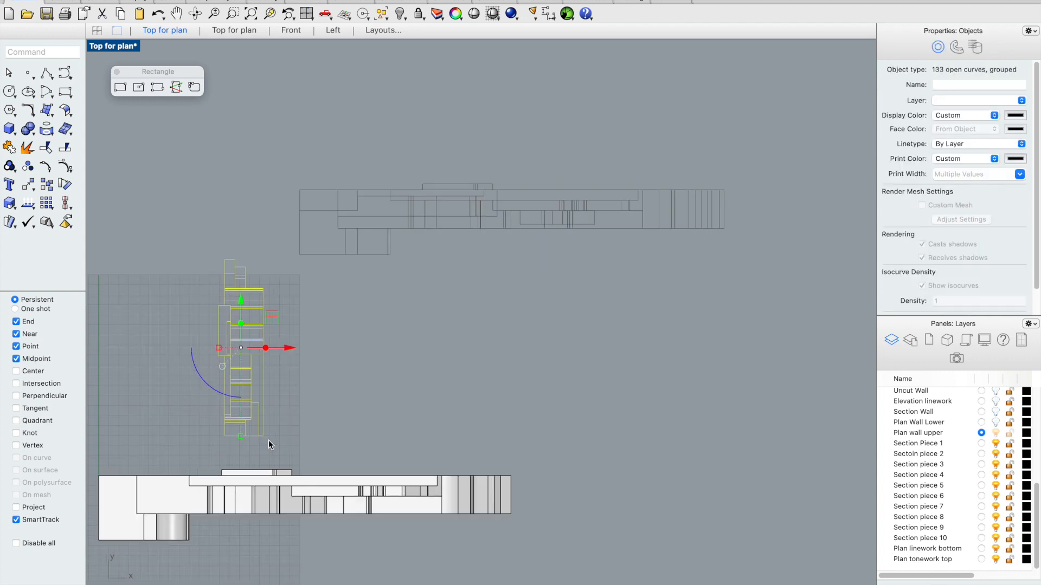
type("m")
key("Return")
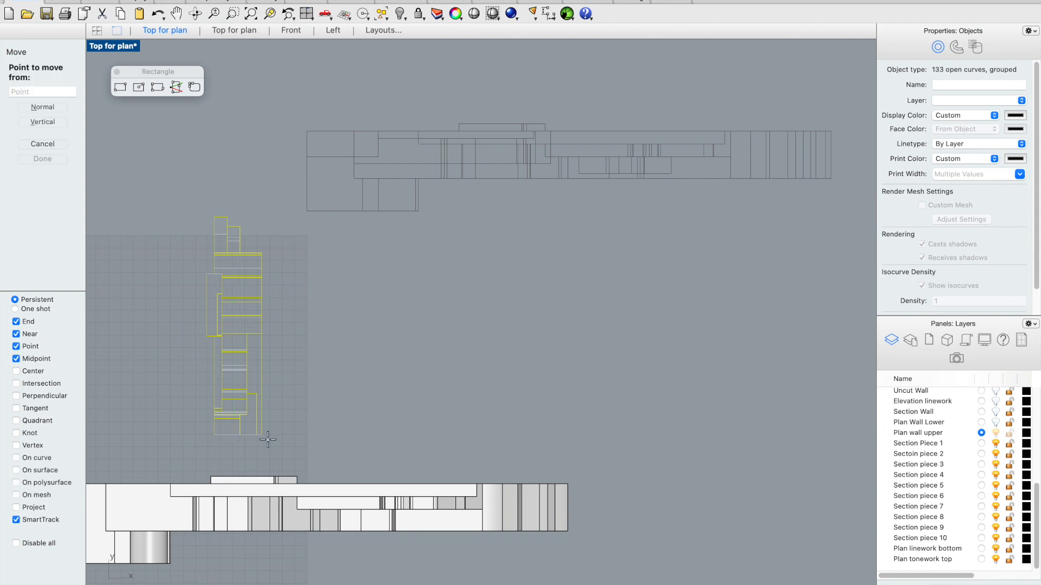
left_click(262, 435)
left_click(308, 212)
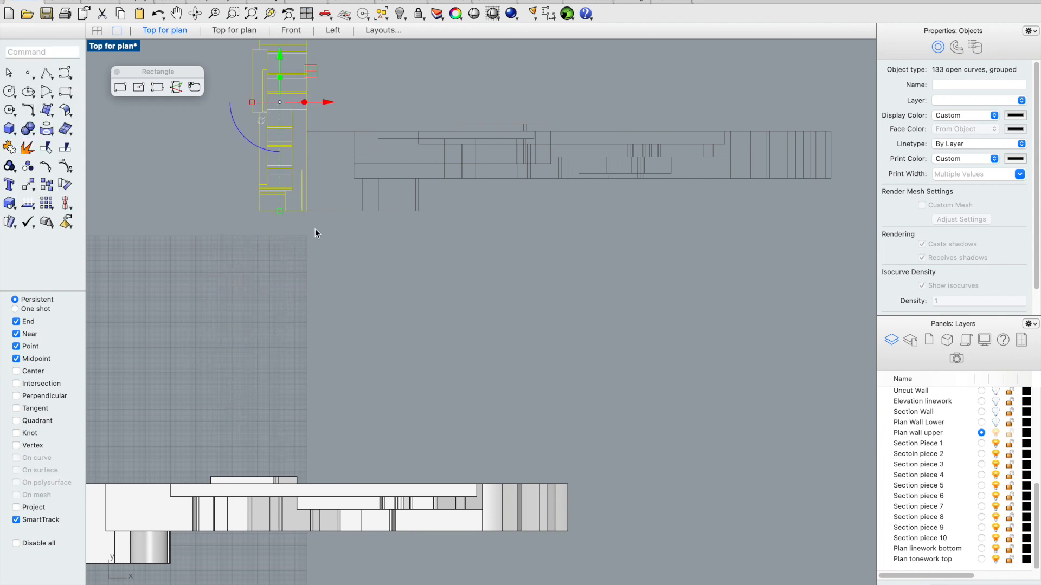
scroll(314, 229, "down", 2)
left_click_drag(336, 128, 324, 128)
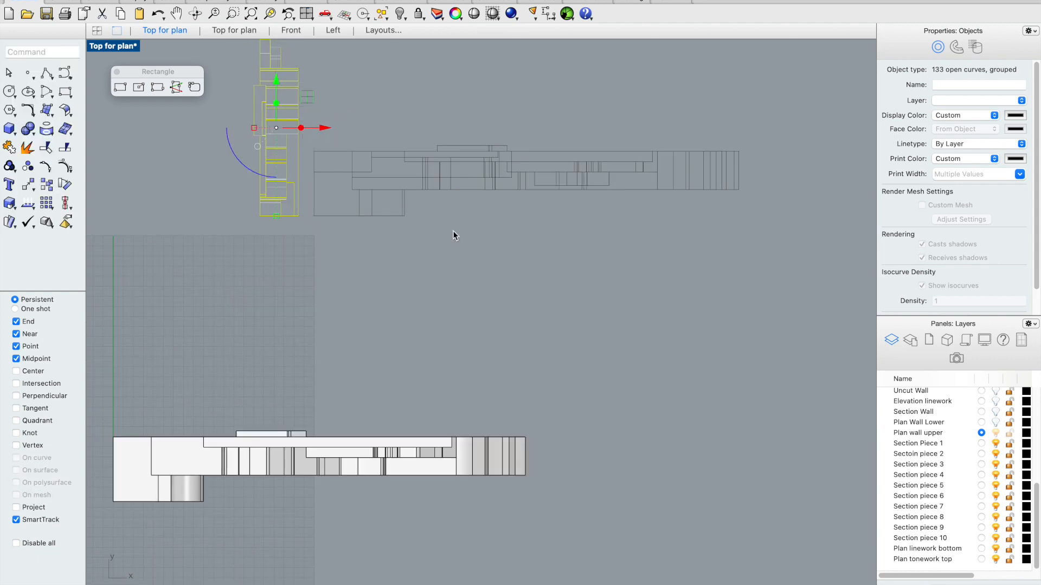
left_click(542, 310)
Step: Show the Elevation linework layer
scroll(542, 310, "down", 2)
scroll(422, 116, "up", 2)
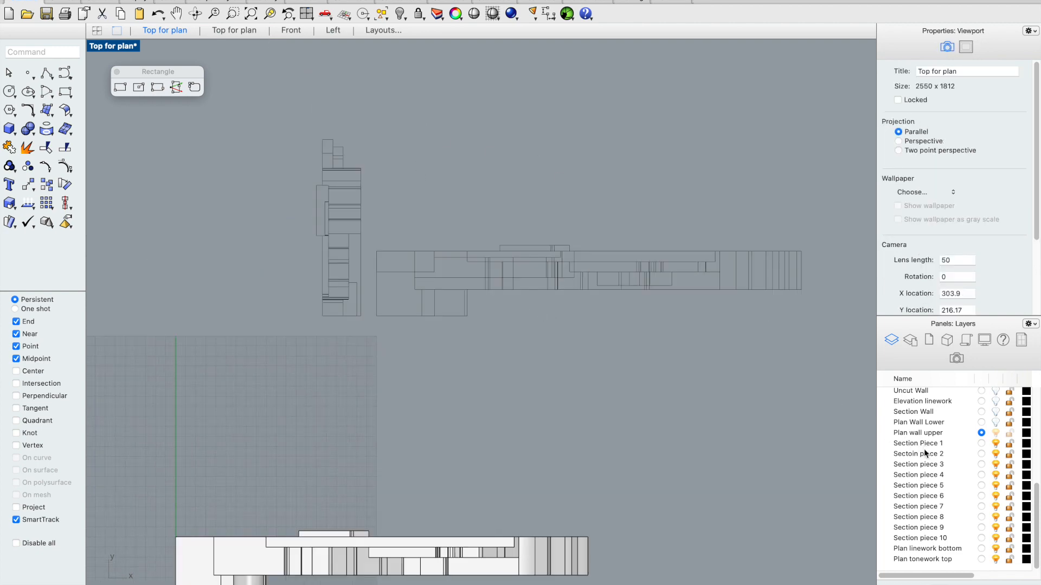
scroll(954, 424, "up", 1)
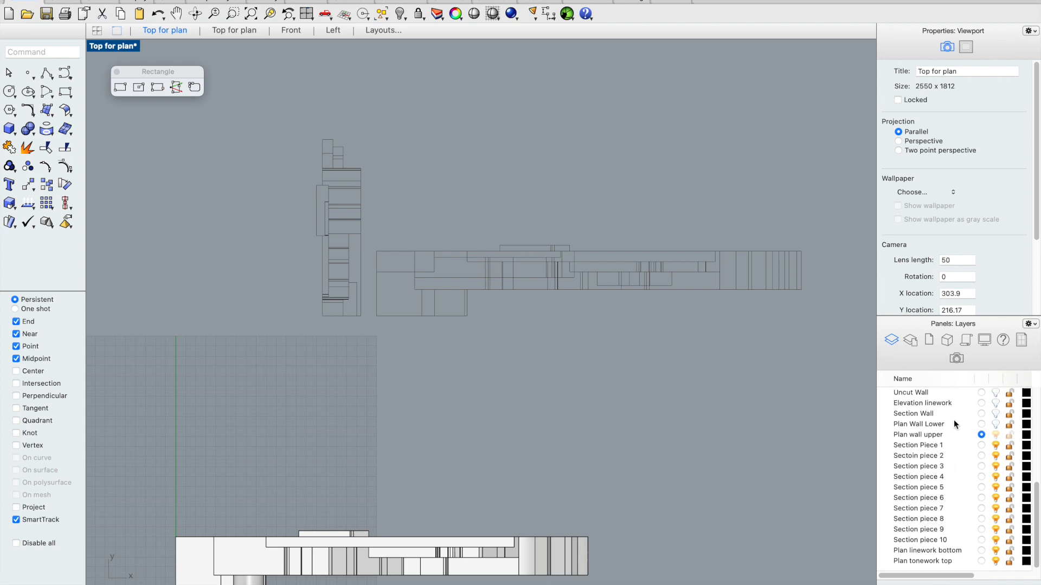
scroll(965, 431, "up", 1)
scroll(949, 424, "up", 1)
left_click(996, 416)
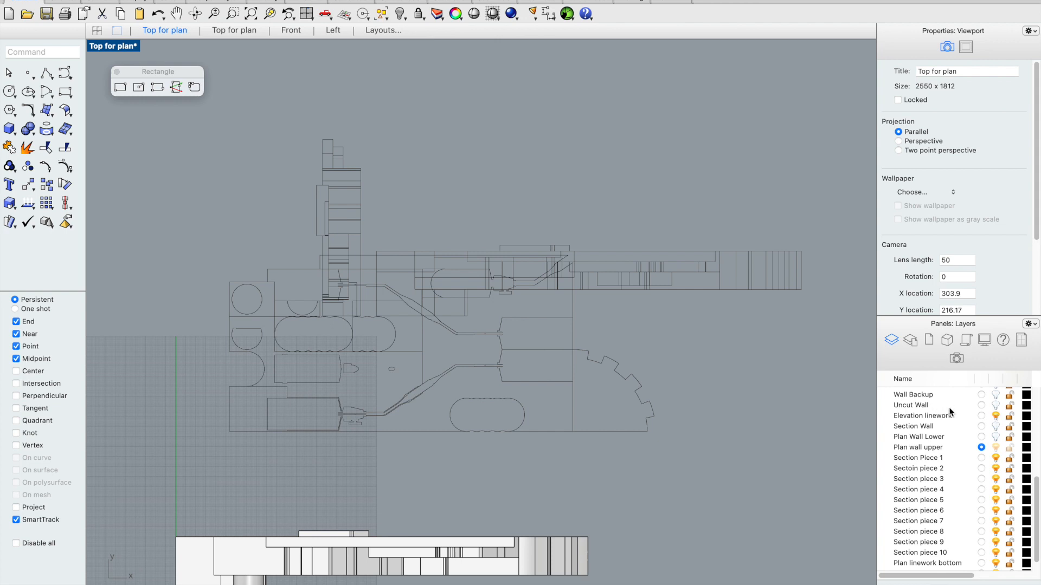
Step: Move all Elevation linework objects so their lower-right corner meets the section's lower-left corner, and shift them slightly left to leave a gap
left_click(931, 416)
right_click(931, 416)
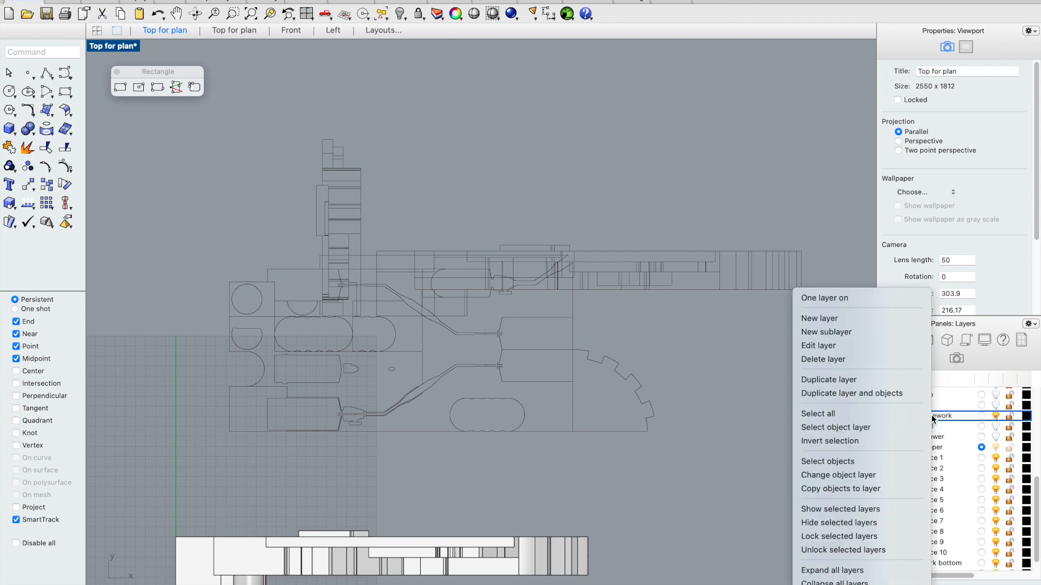
left_click(877, 461)
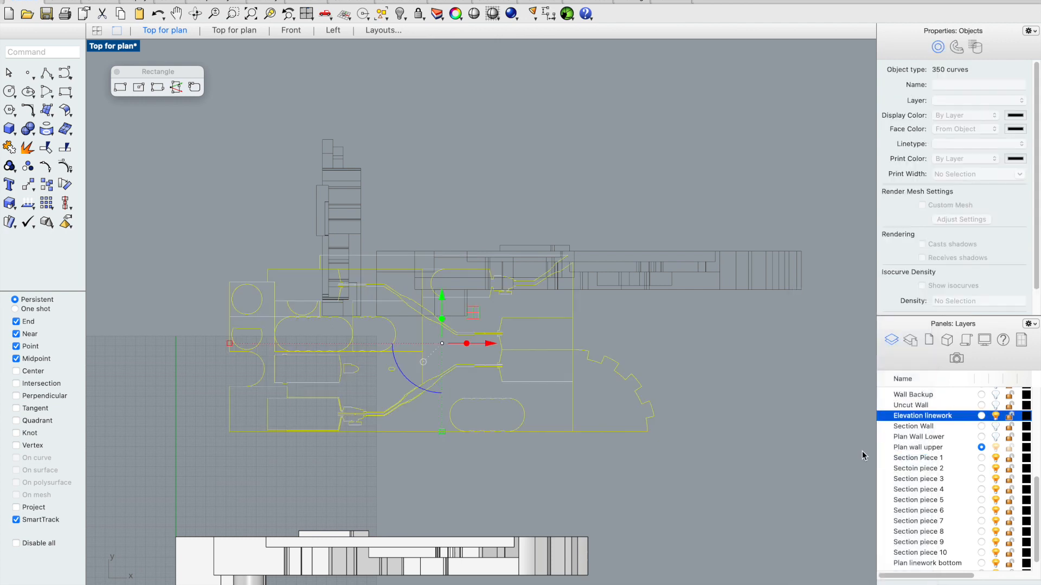
scroll(775, 425, "down", 3)
left_click_drag(661, 387, 488, 408)
scroll(509, 452, "up", 4)
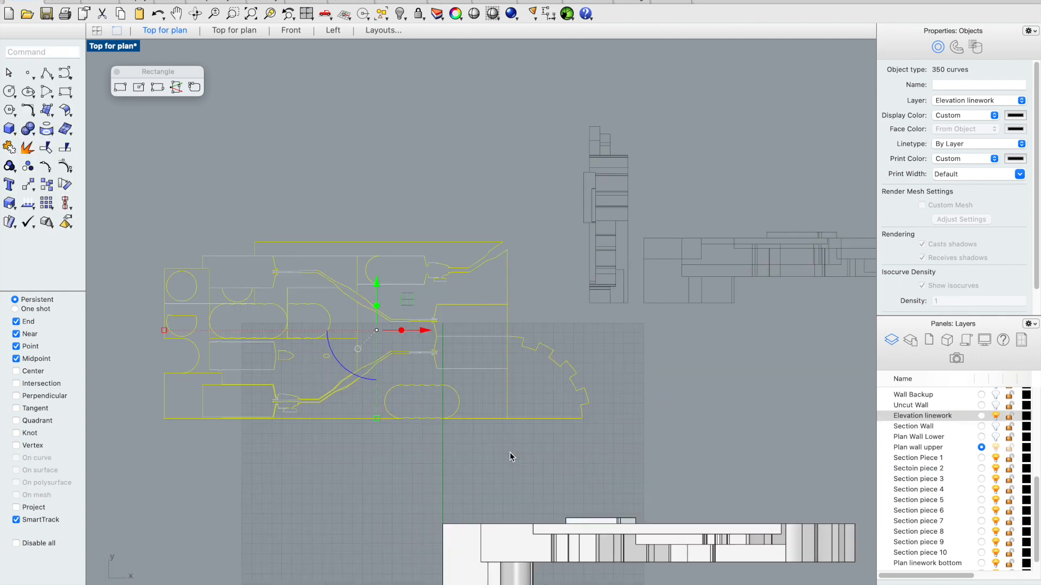
type("Move")
key("Return")
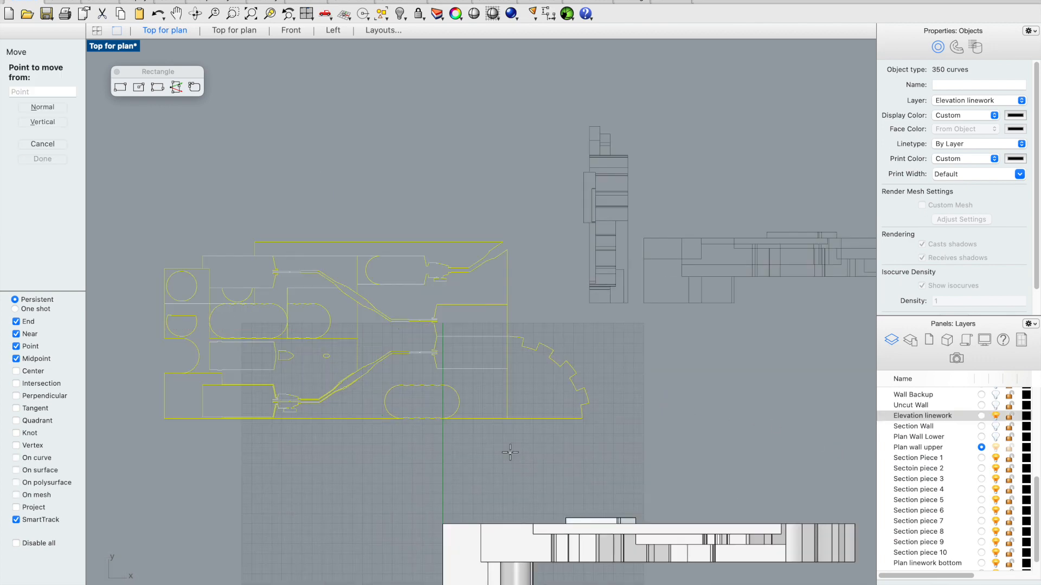
left_click(582, 418)
left_click(590, 303)
left_click_drag(431, 215, 410, 215)
left_click(563, 430)
Step: Export the elevation, section and plan linework as the AutoCAD drawing Blowtorch For Wall.dwg using the Default export scheme
scroll(505, 400, "down", 4)
scroll(465, 386, "down", 4)
scroll(739, 352, "up", 2)
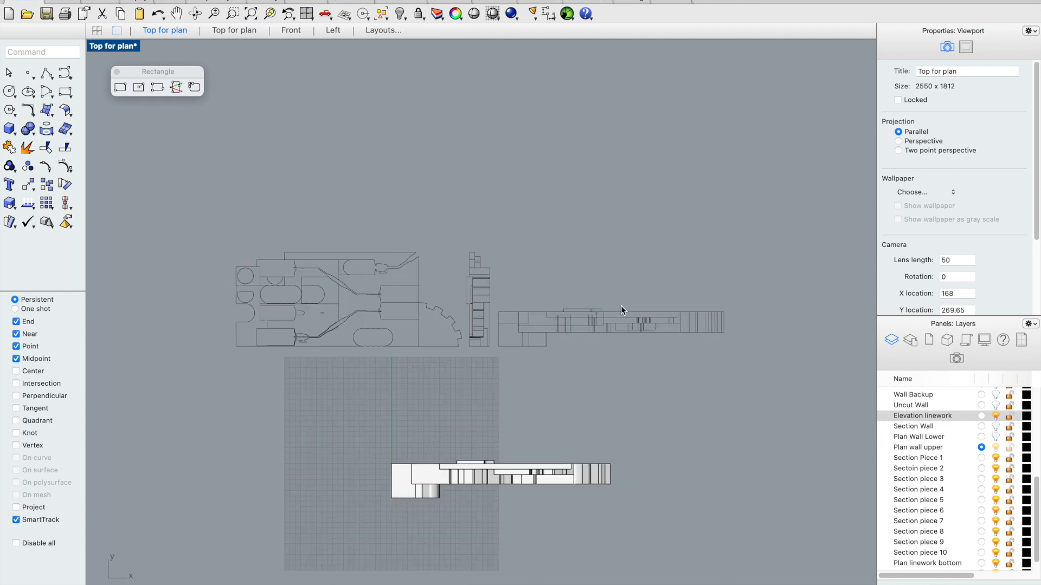
left_click_drag(763, 231, 199, 373)
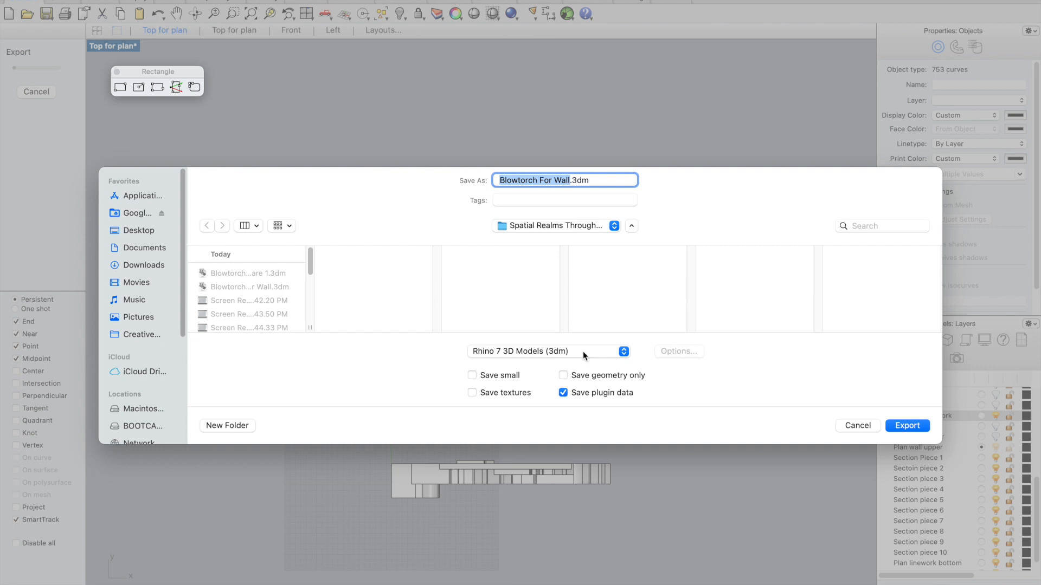
left_click(623, 351)
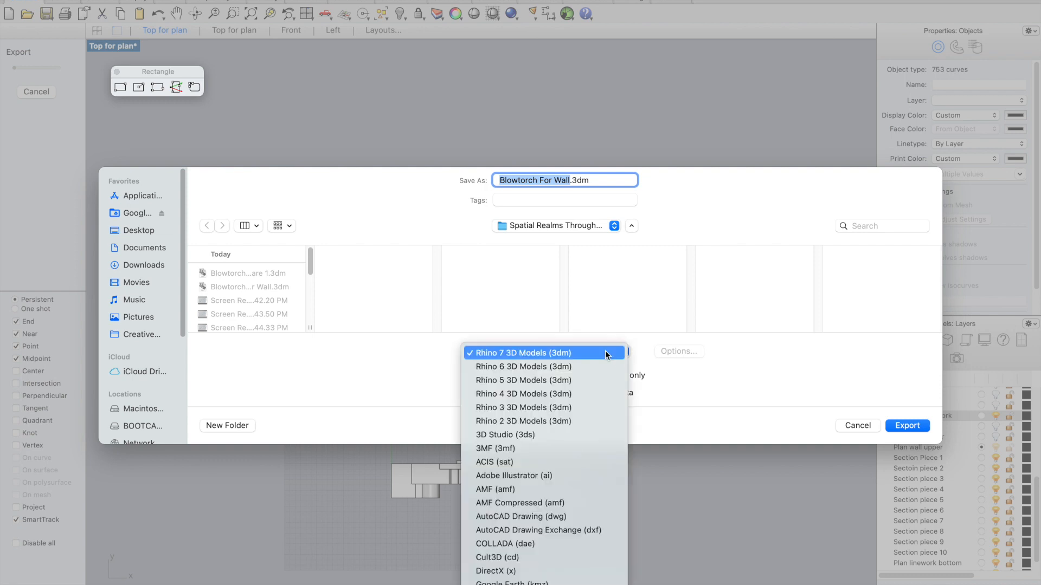
left_click(555, 517)
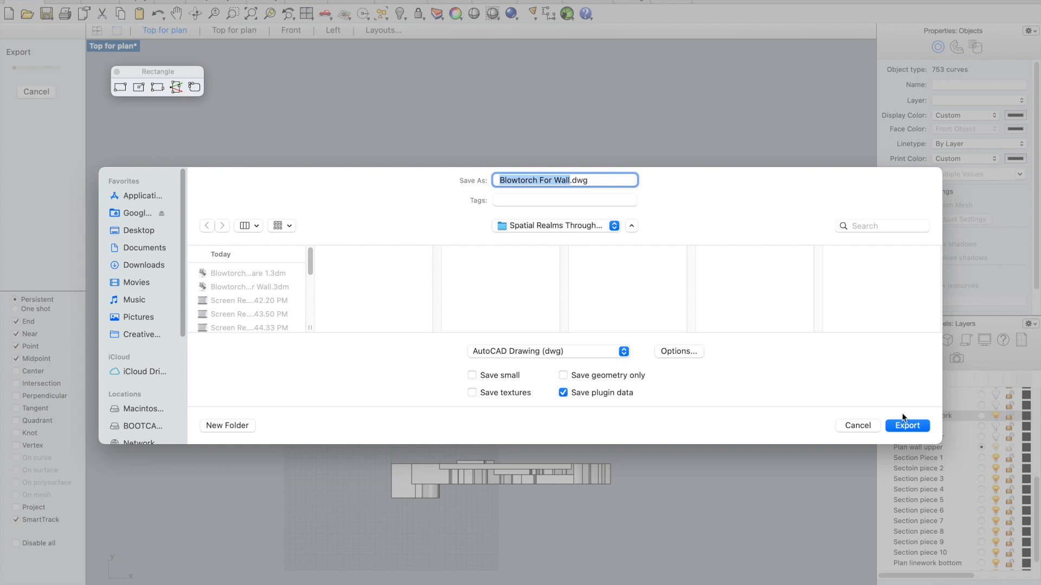
left_click(905, 427)
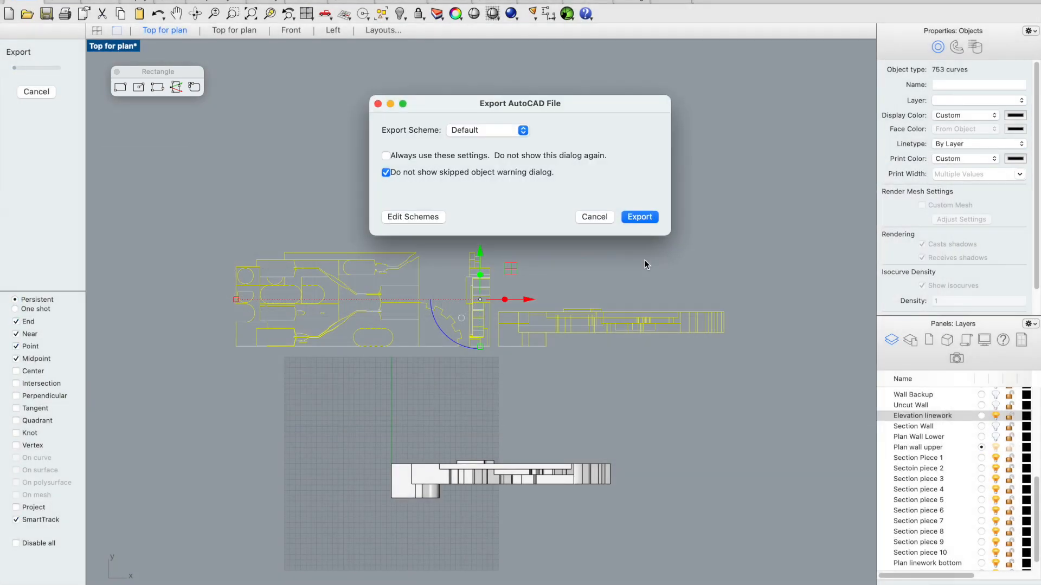
left_click(647, 219)
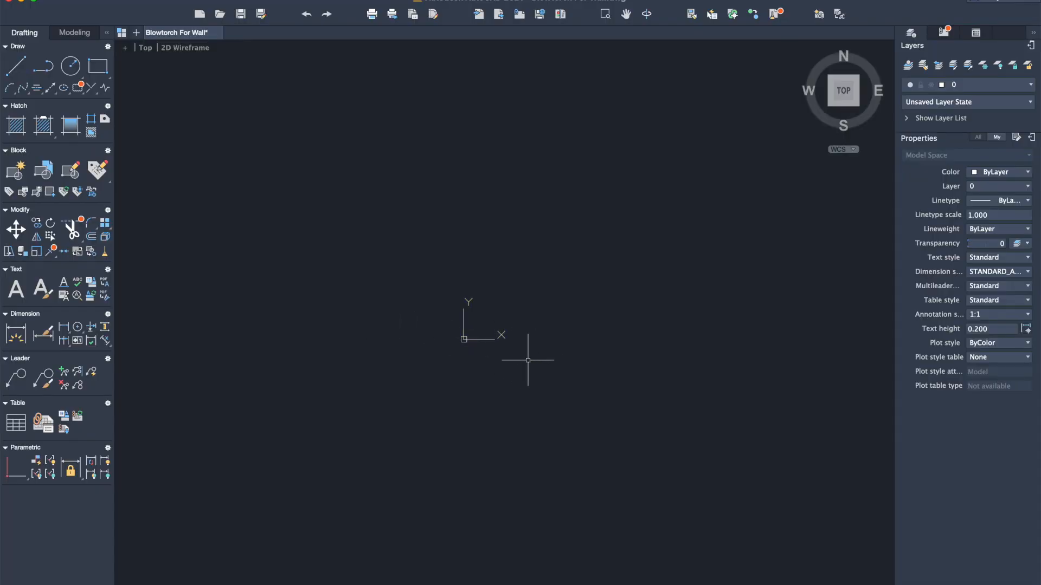
Step: In AutoCAD, examine the exported elevation, section and plan linework in the Blowtorch For Wall drawing and open its layer list
scroll(472, 332, "down", 5)
scroll(475, 327, "down", 3)
scroll(493, 297, "up", 4)
scroll(428, 277, "down", 3)
scroll(425, 272, "up", 3)
scroll(425, 268, "down", 3)
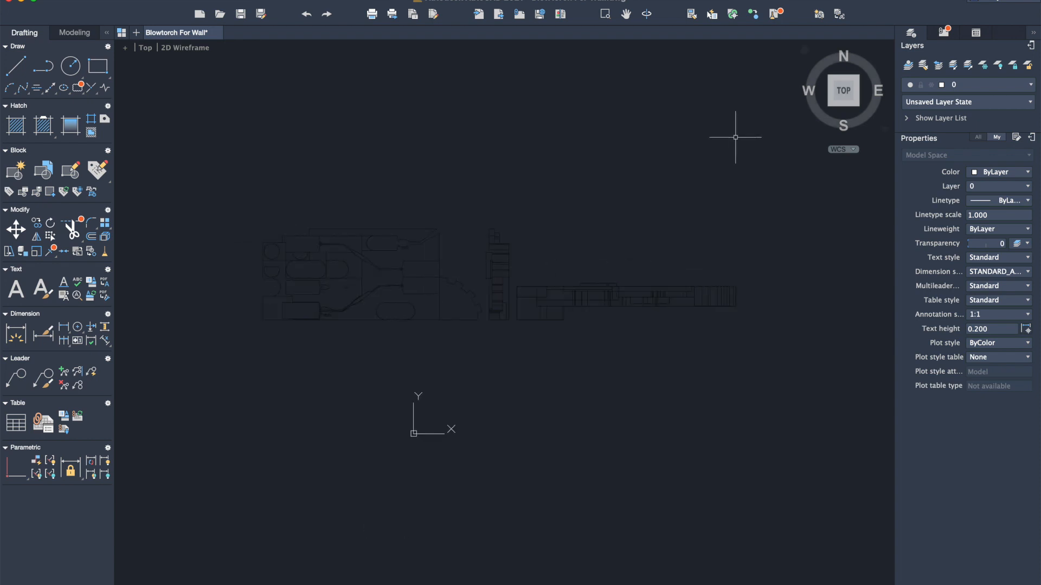
left_click(1026, 86)
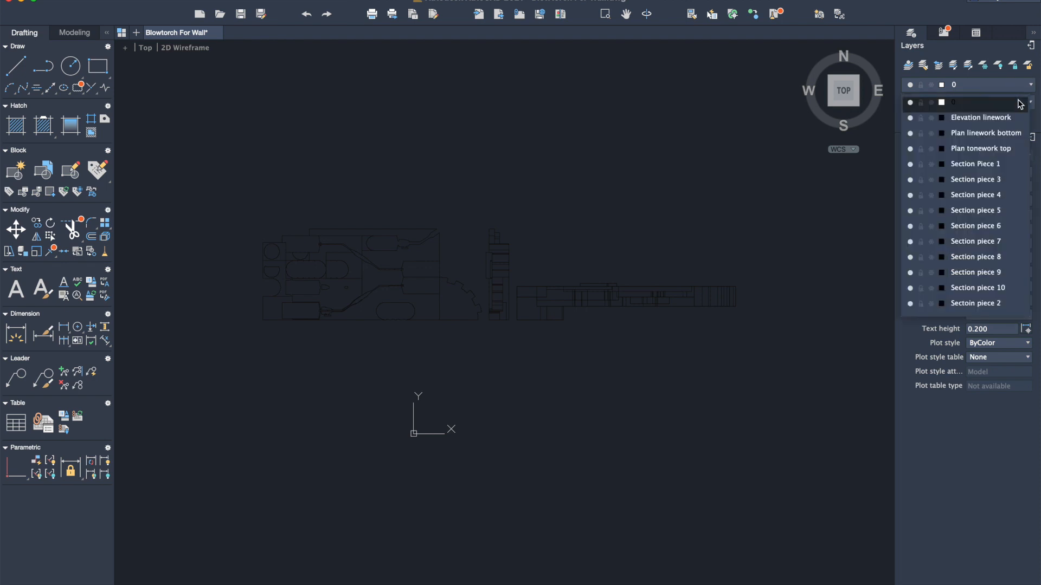